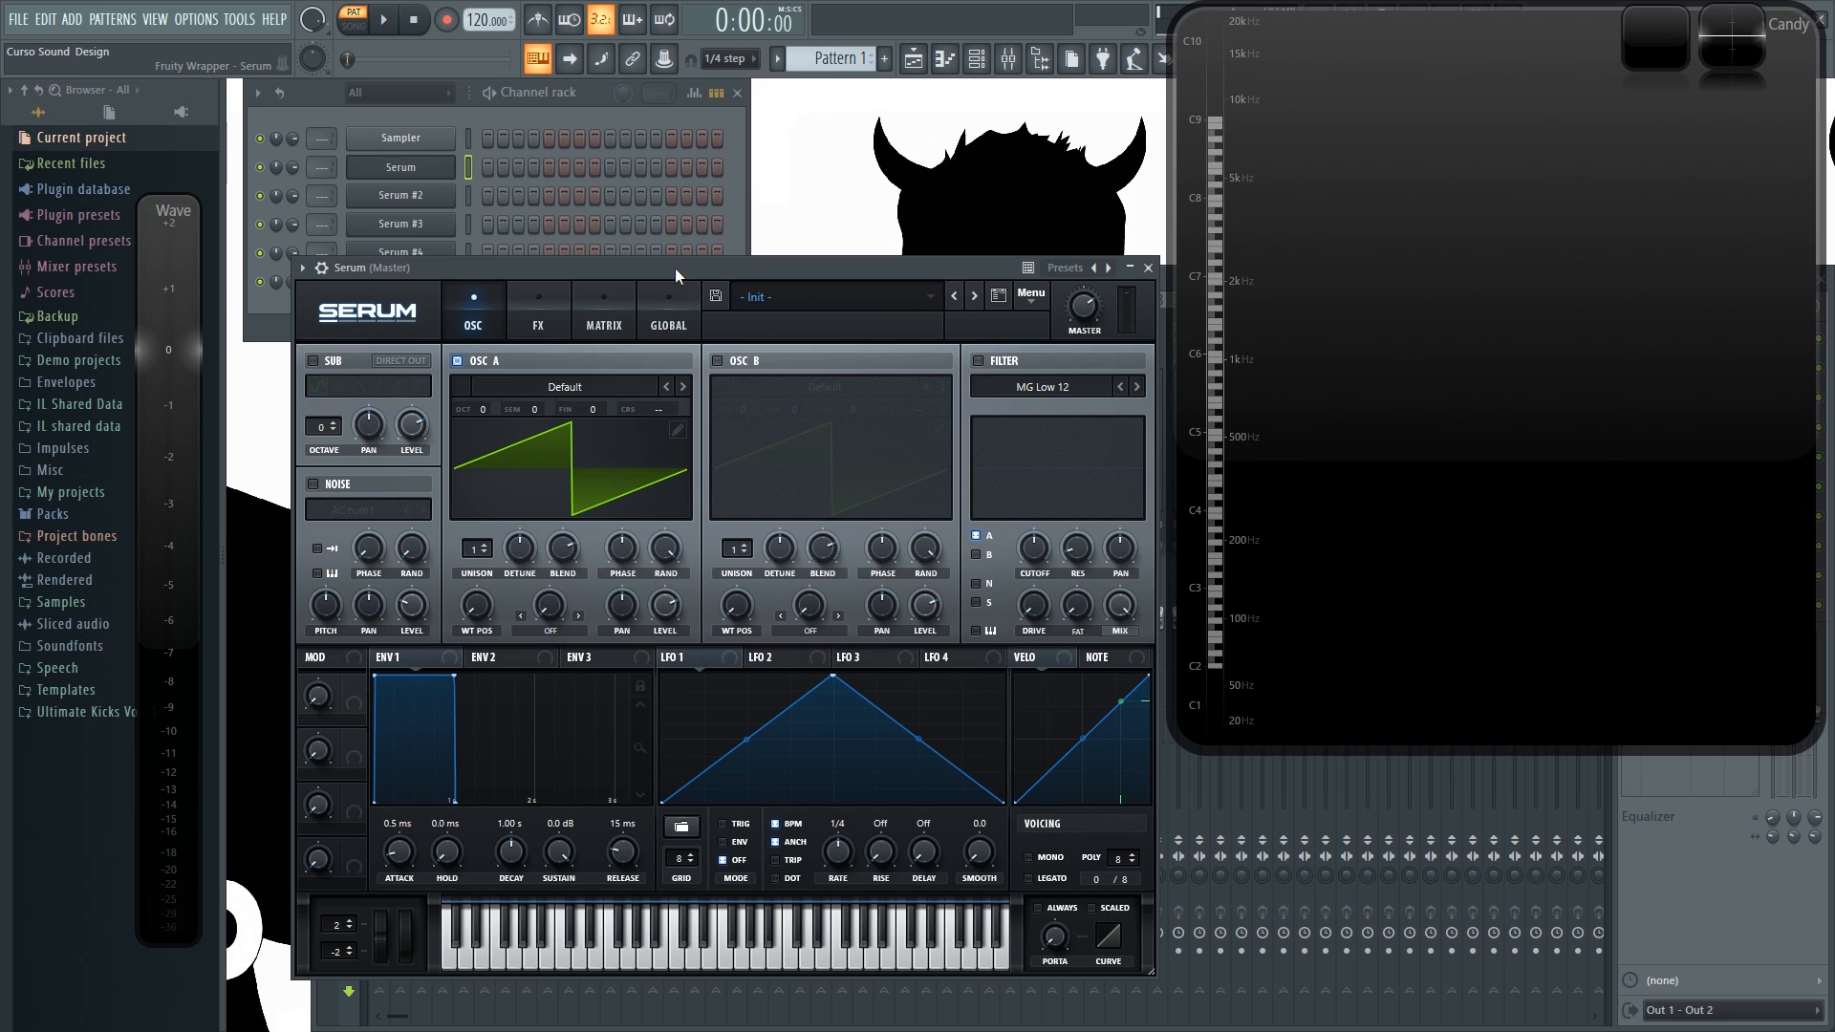
Step: Reset the first Serum instance to its Init preset
drag(668, 266, 632, 228)
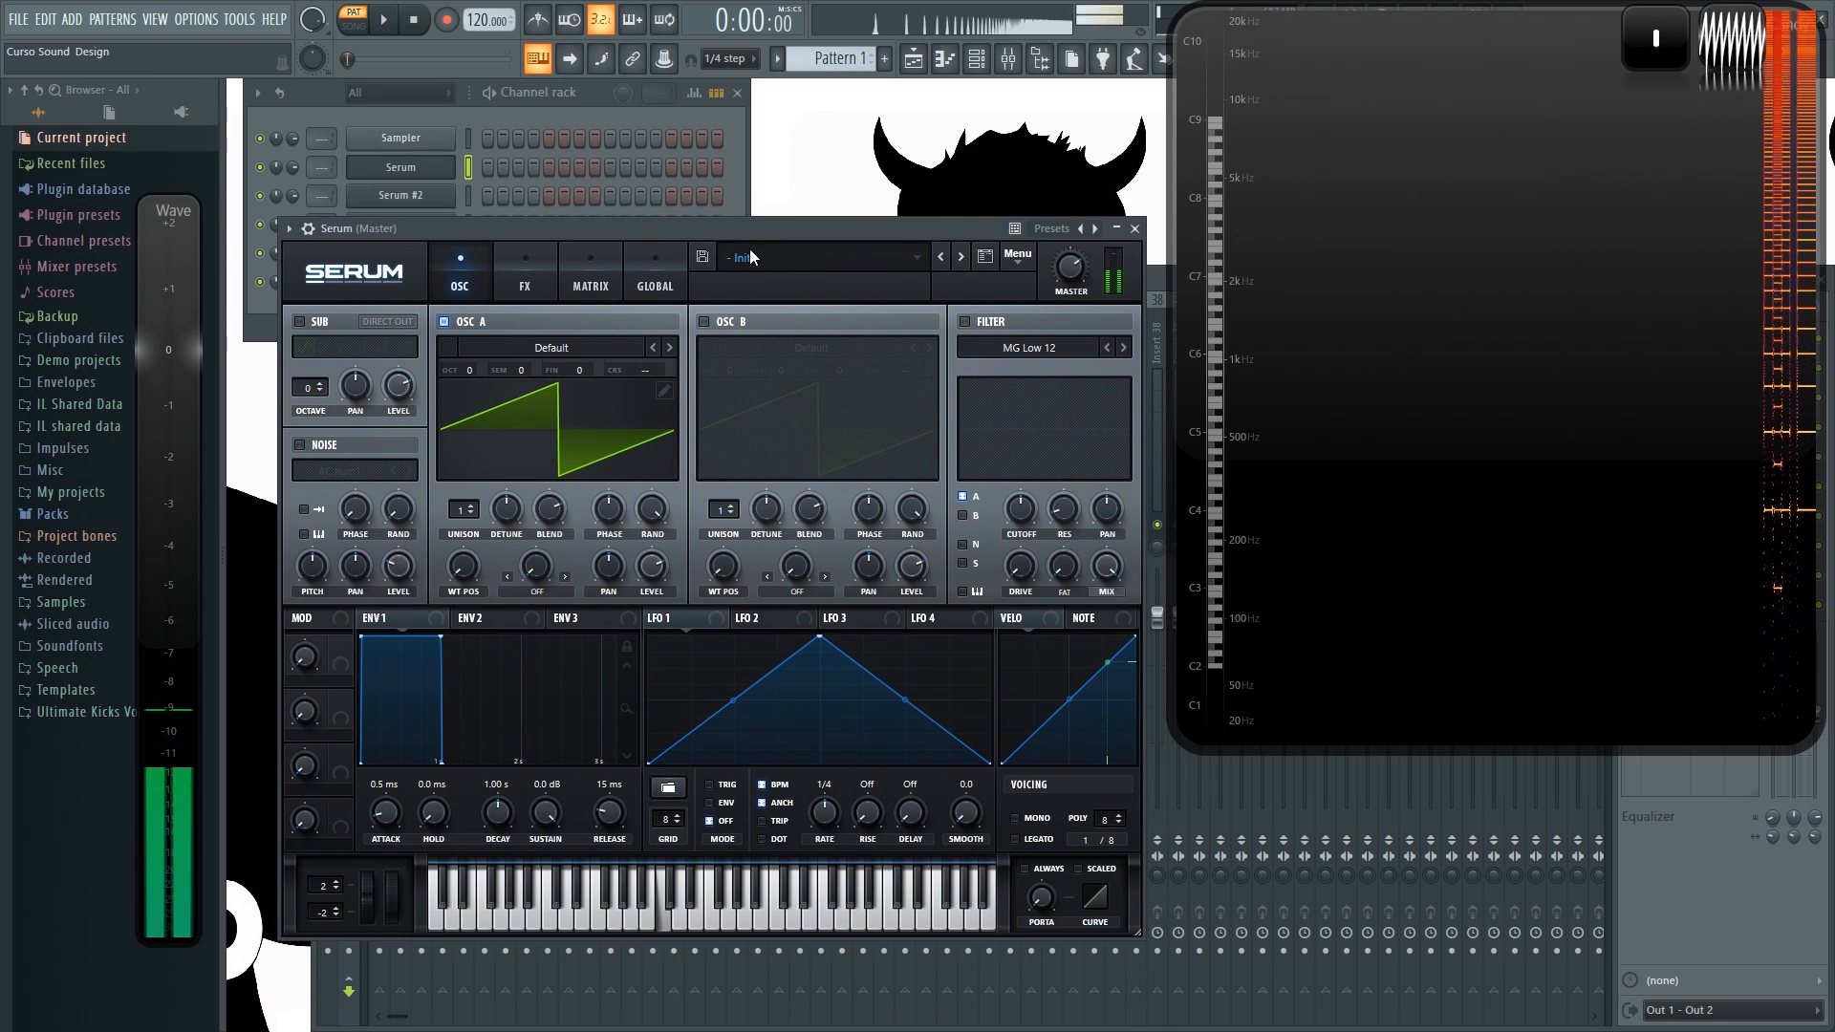
click(1019, 256)
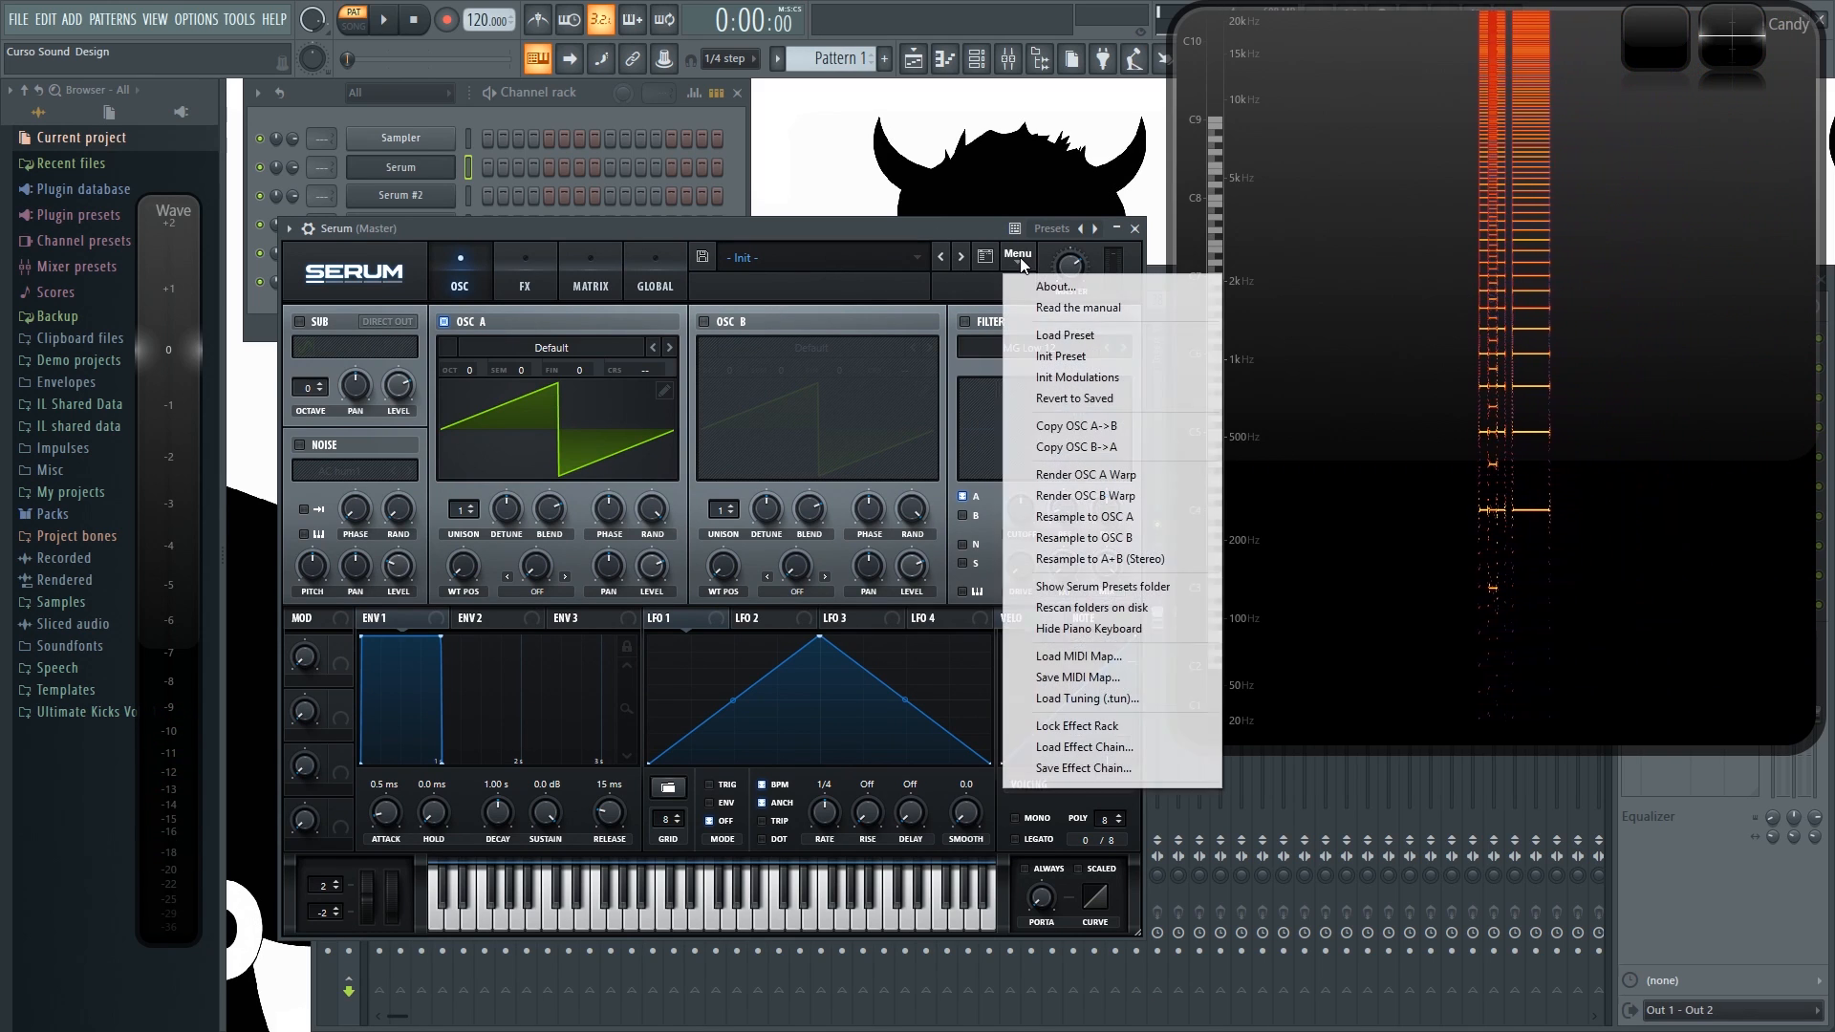
click(1087, 357)
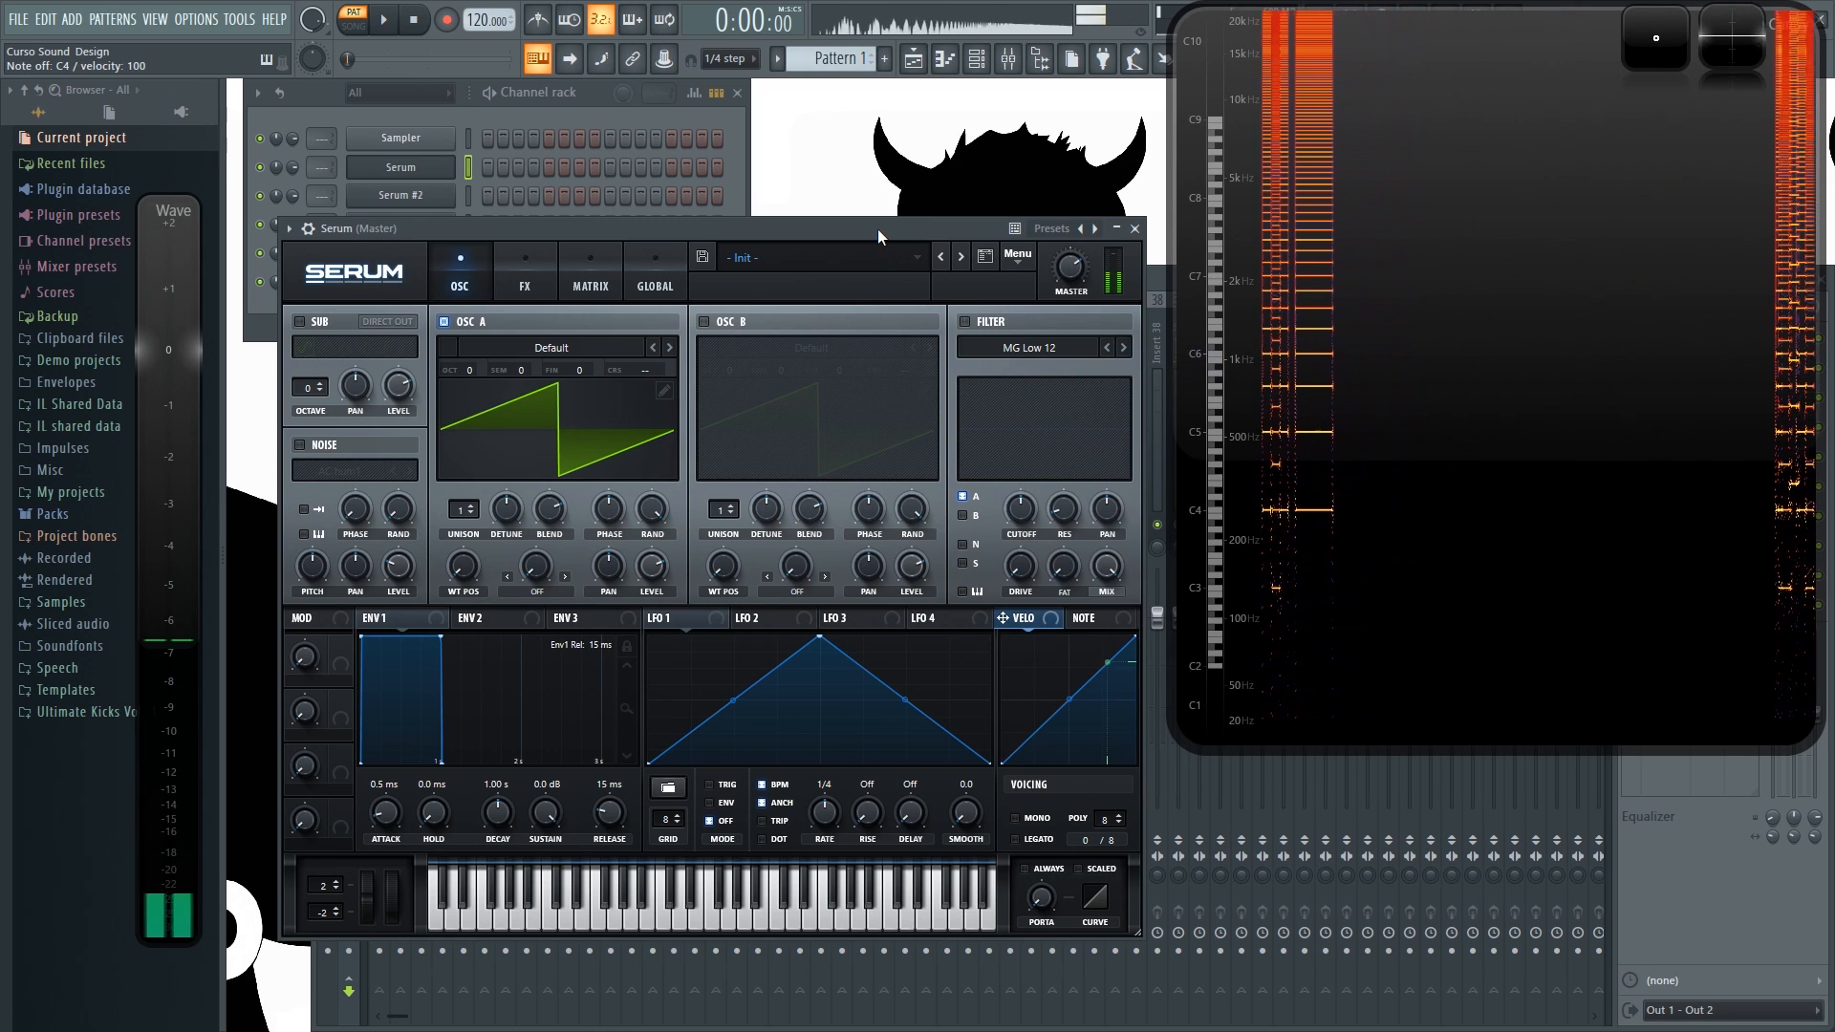
Step: Audition the Serum #5 channel in the channel rack and return to the first Serum channel's plugin window
click(592, 94)
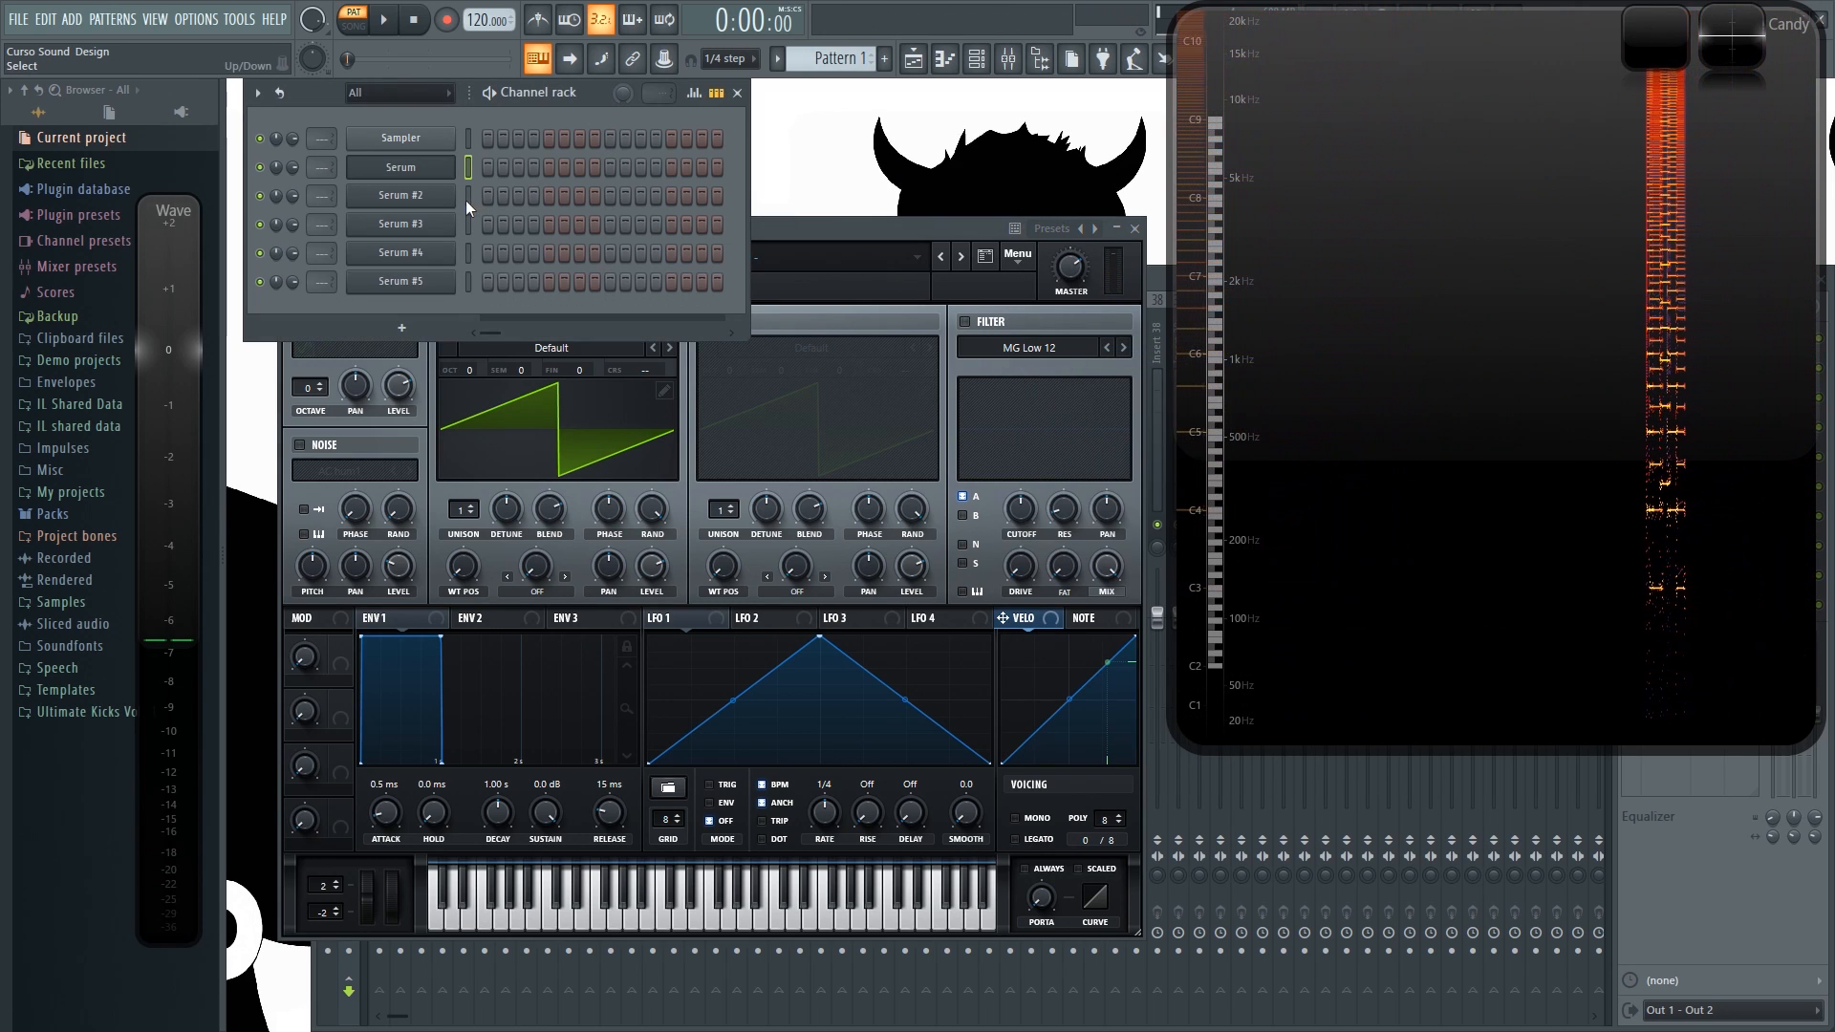
click(468, 283)
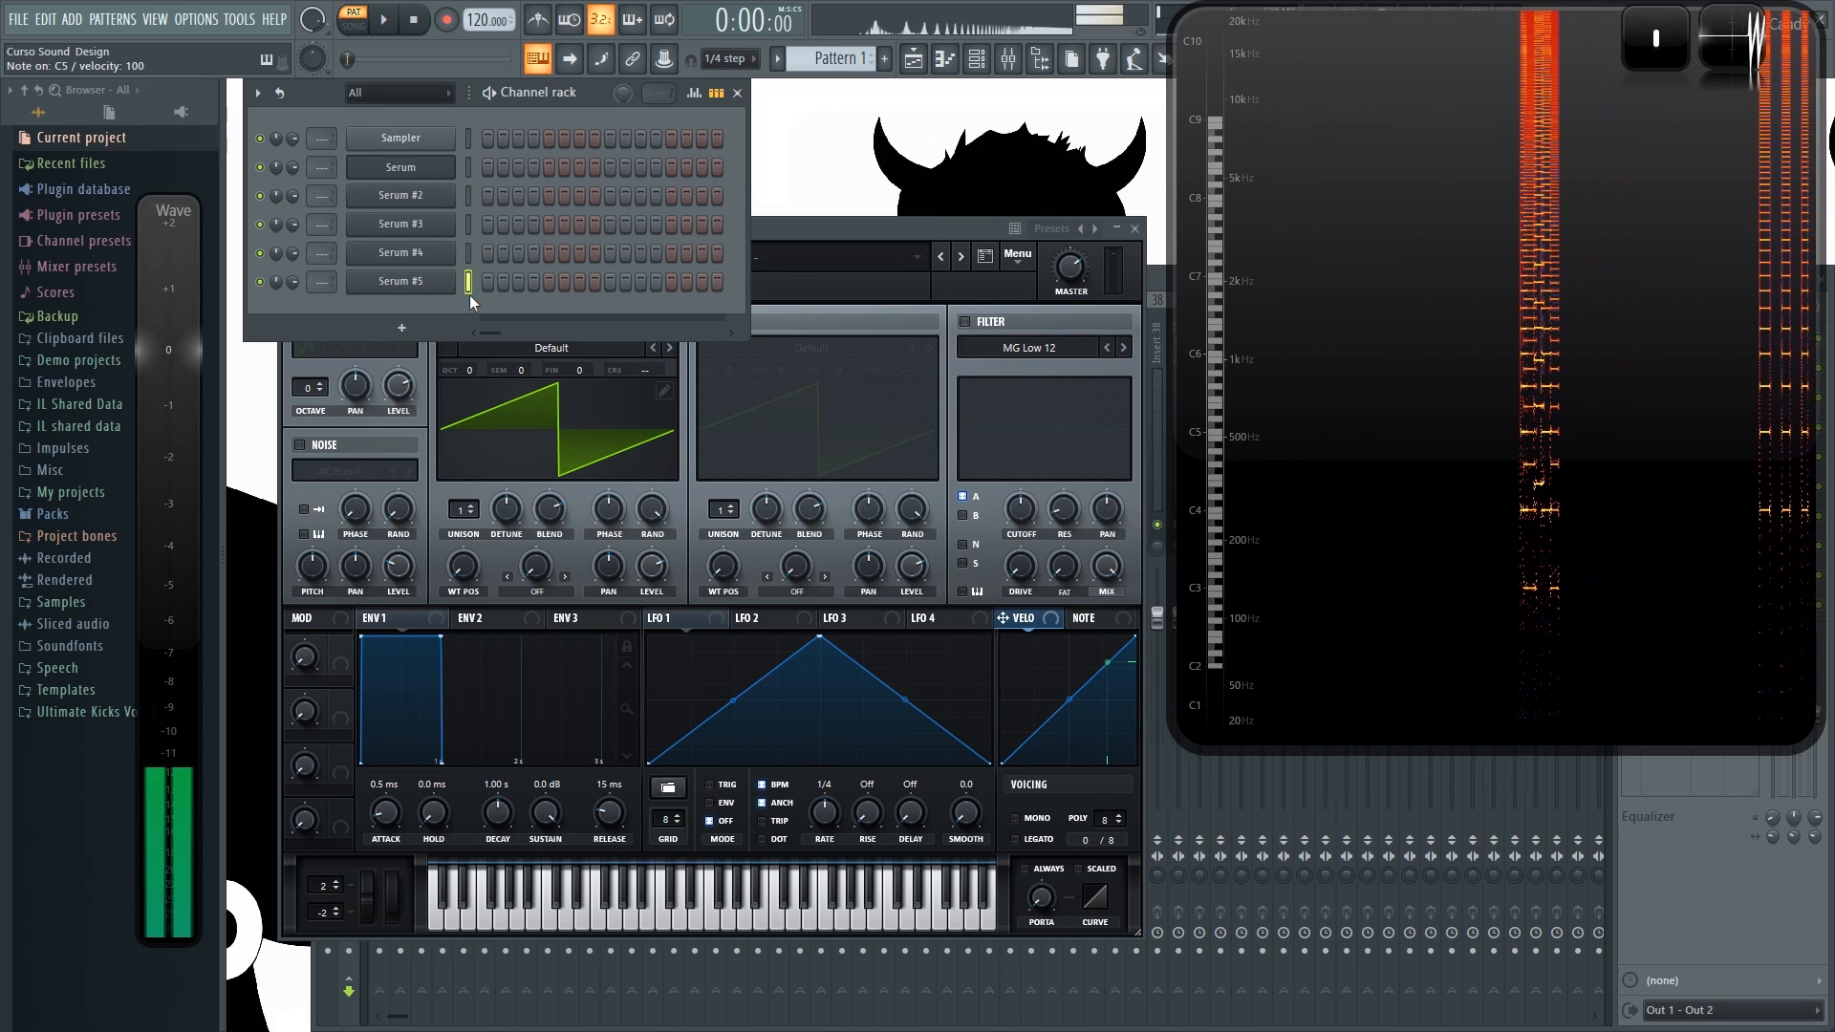
click(469, 169)
double_click(449, 169)
drag(679, 227, 691, 228)
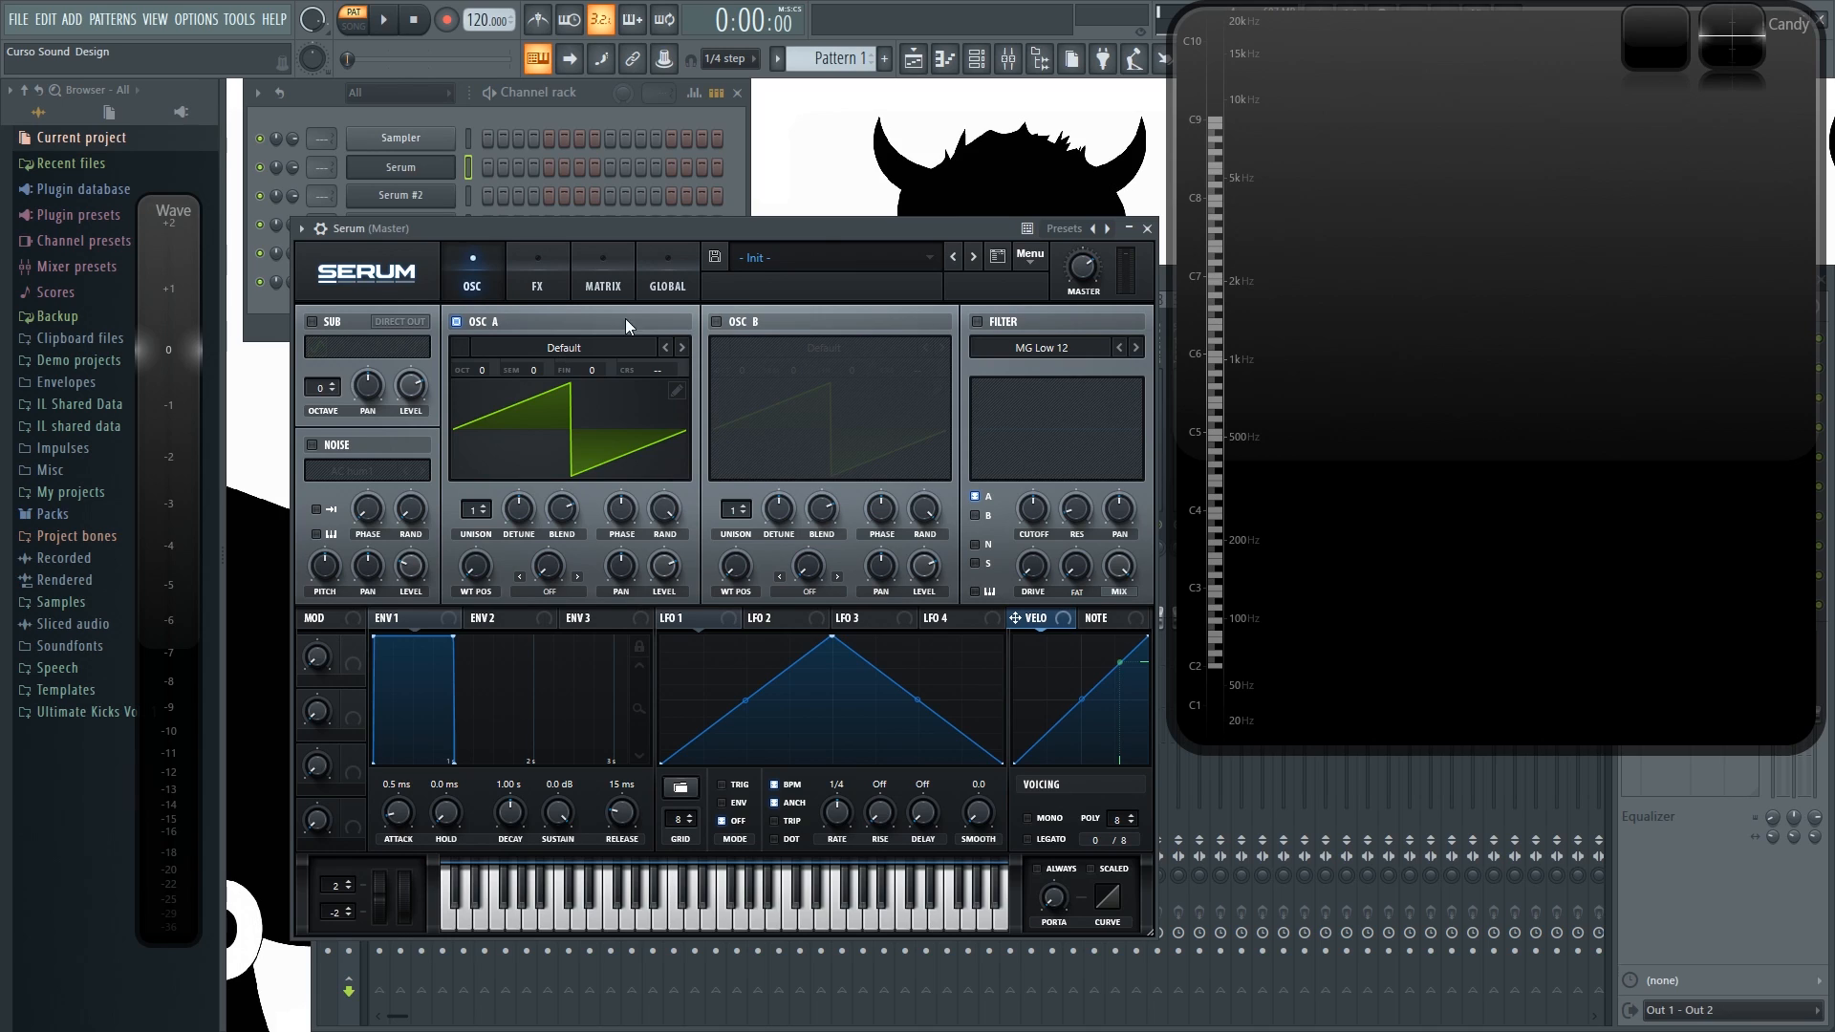
Step: Load the spectral wavetable Monster 7 [SL] into OSC A
click(565, 348)
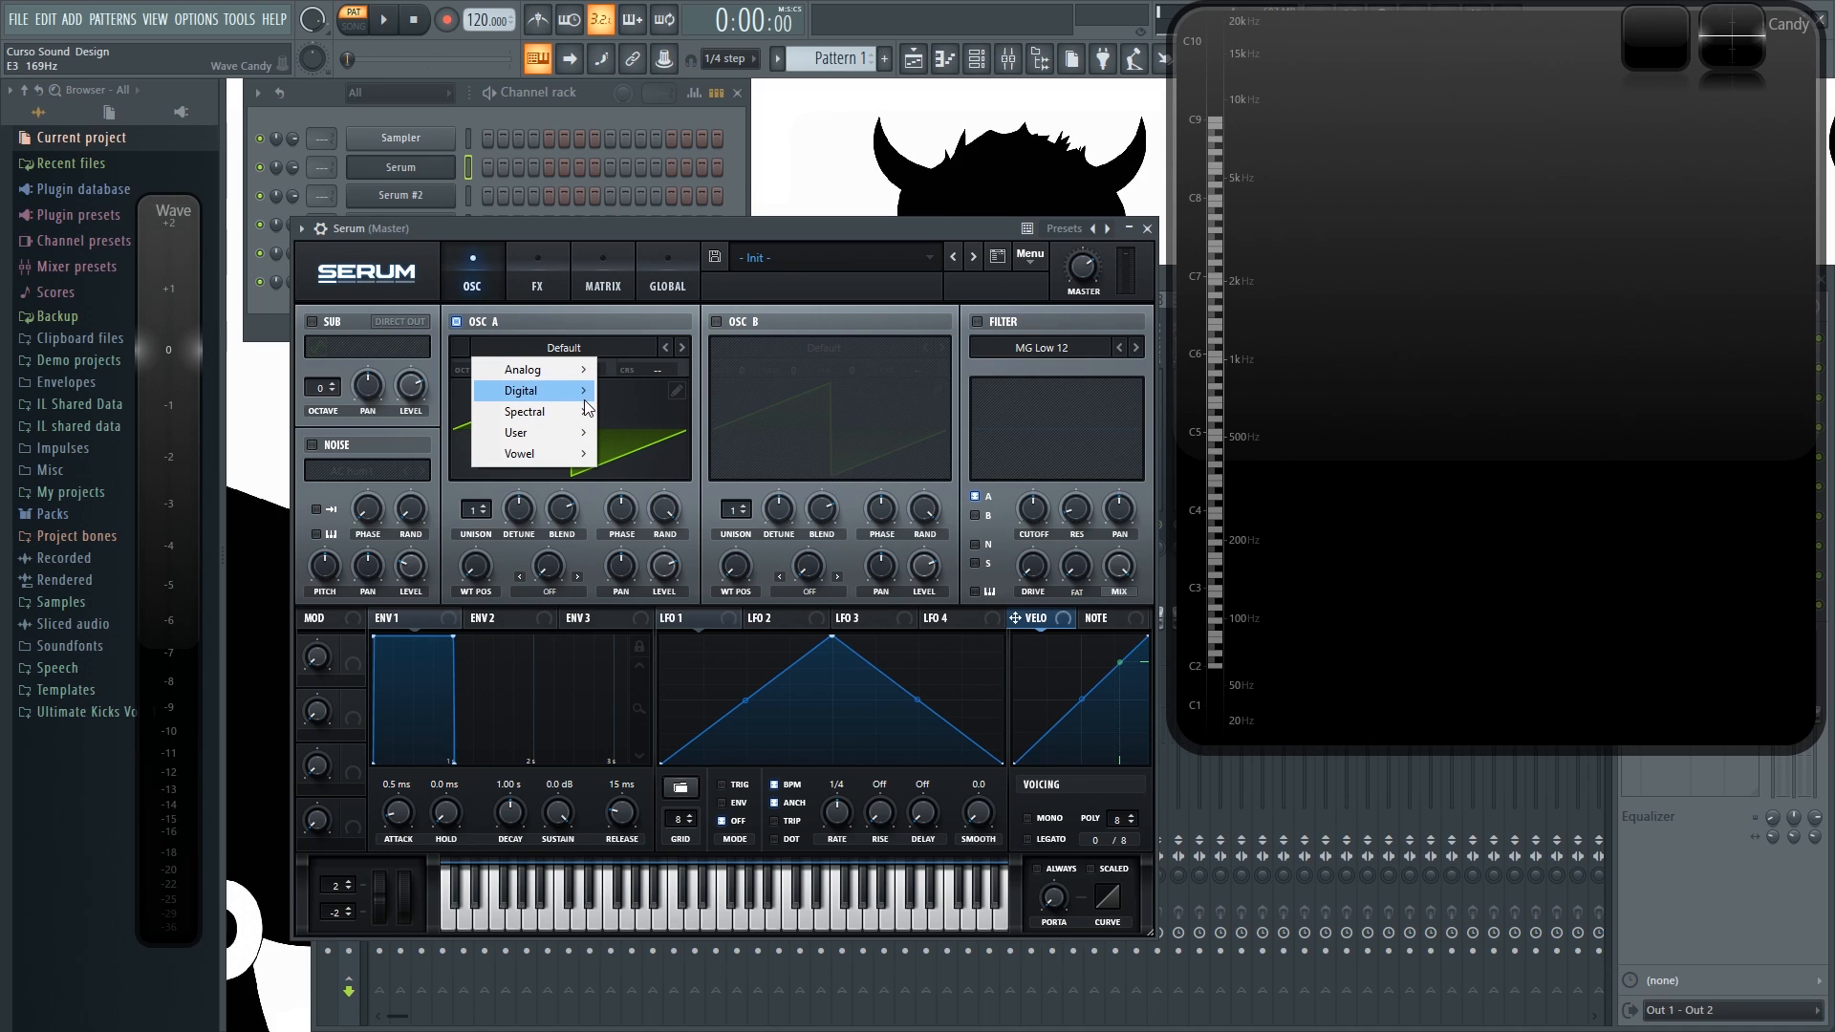
mouse_move(569, 411)
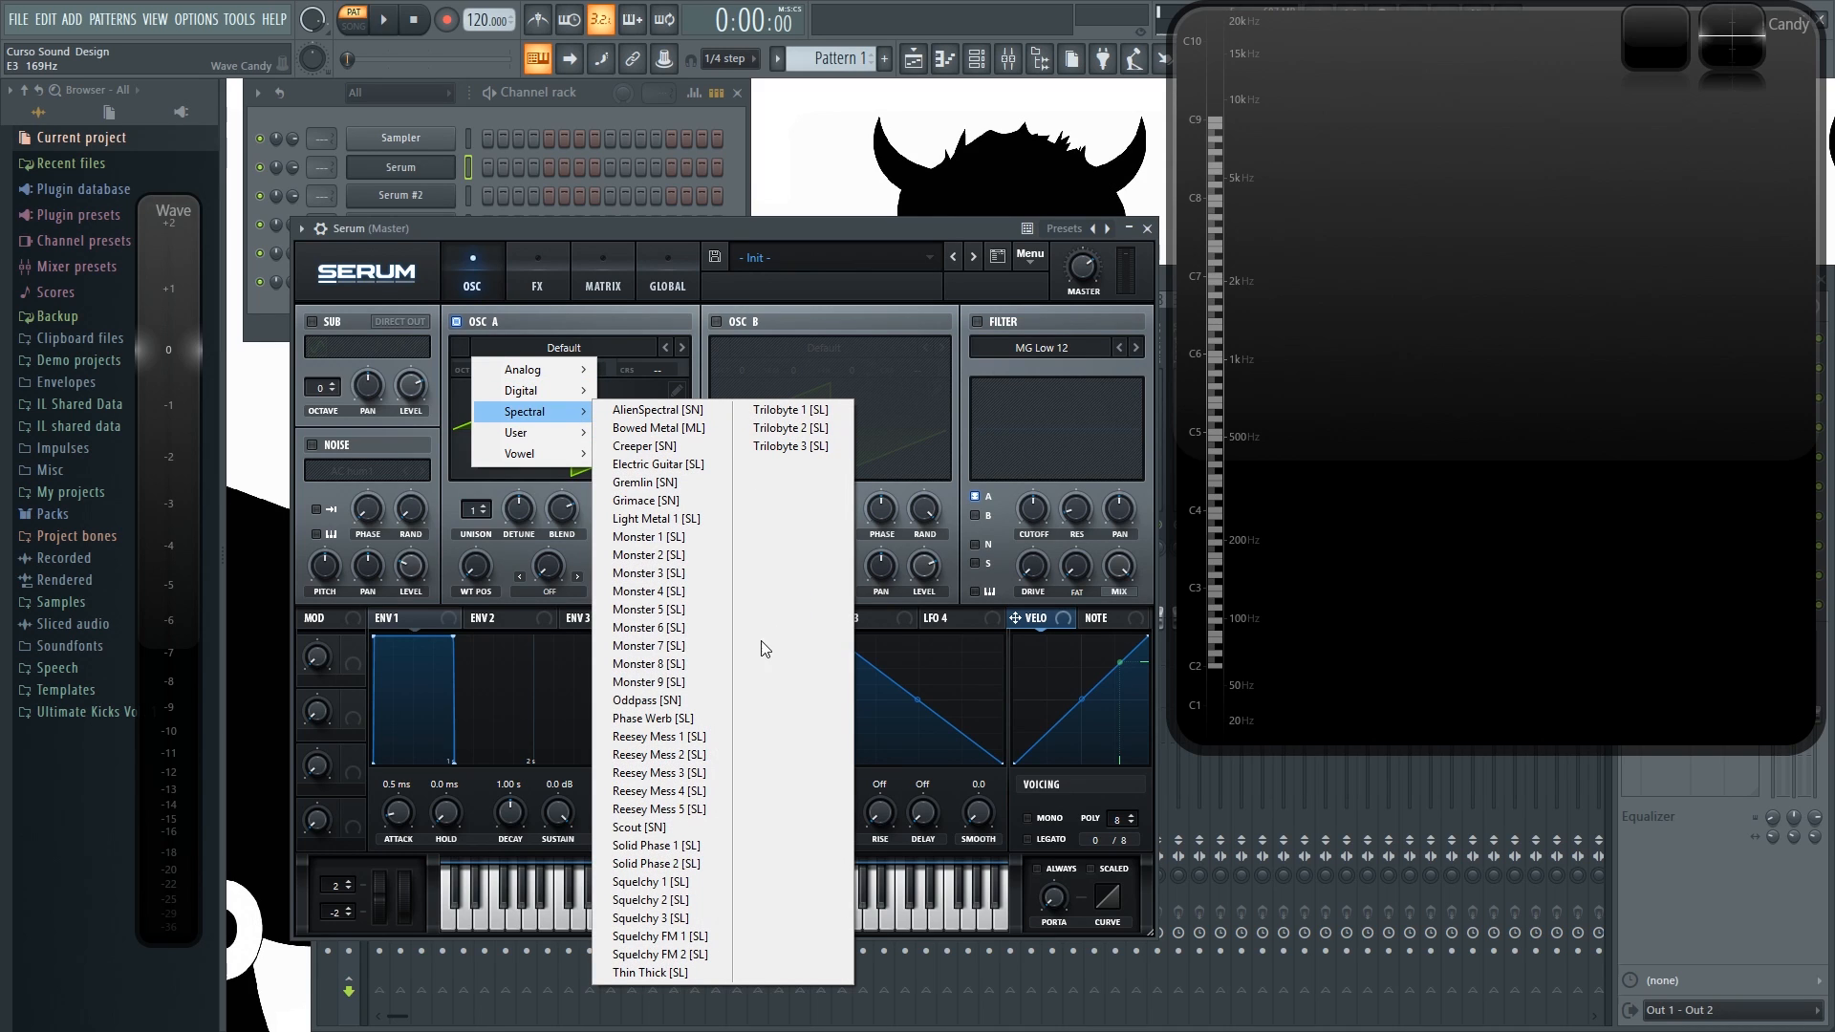
click(650, 645)
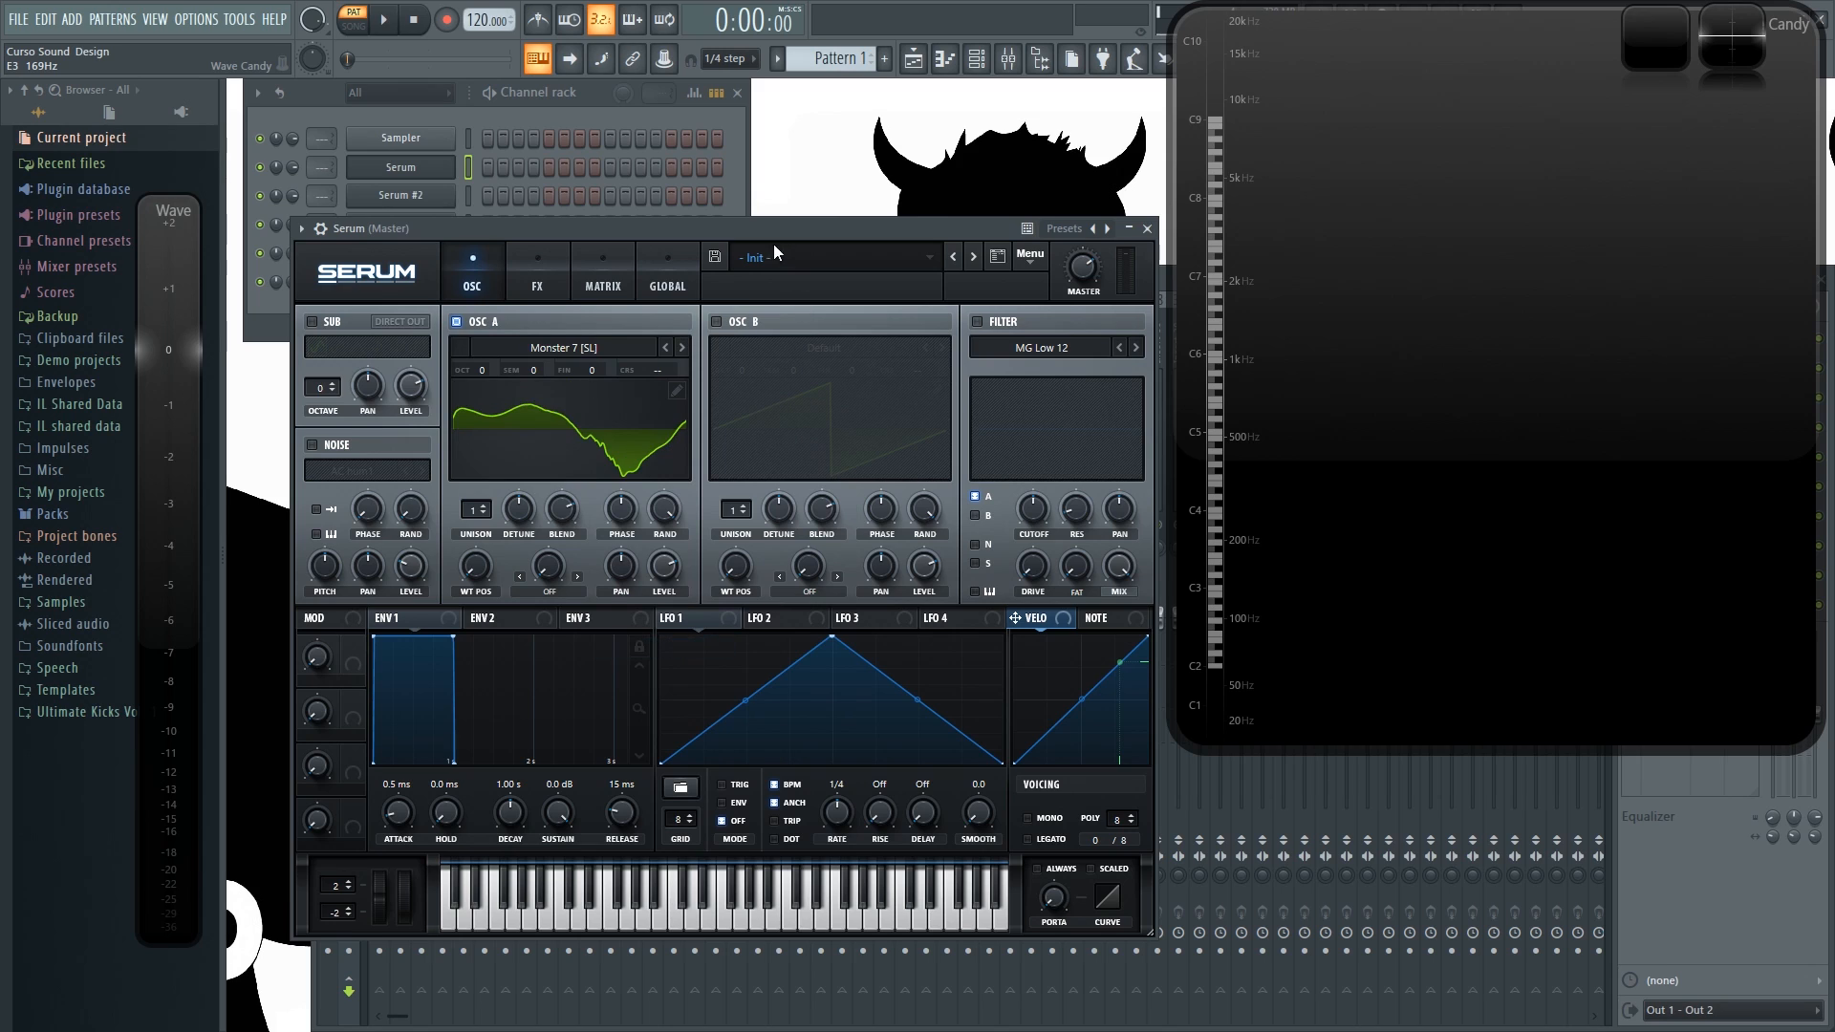
Step: Examine OSC A's wavetable in the 3D and 2D displays while playing notes and sweeping its wavetable position
click(585, 449)
key(q)
key(z)
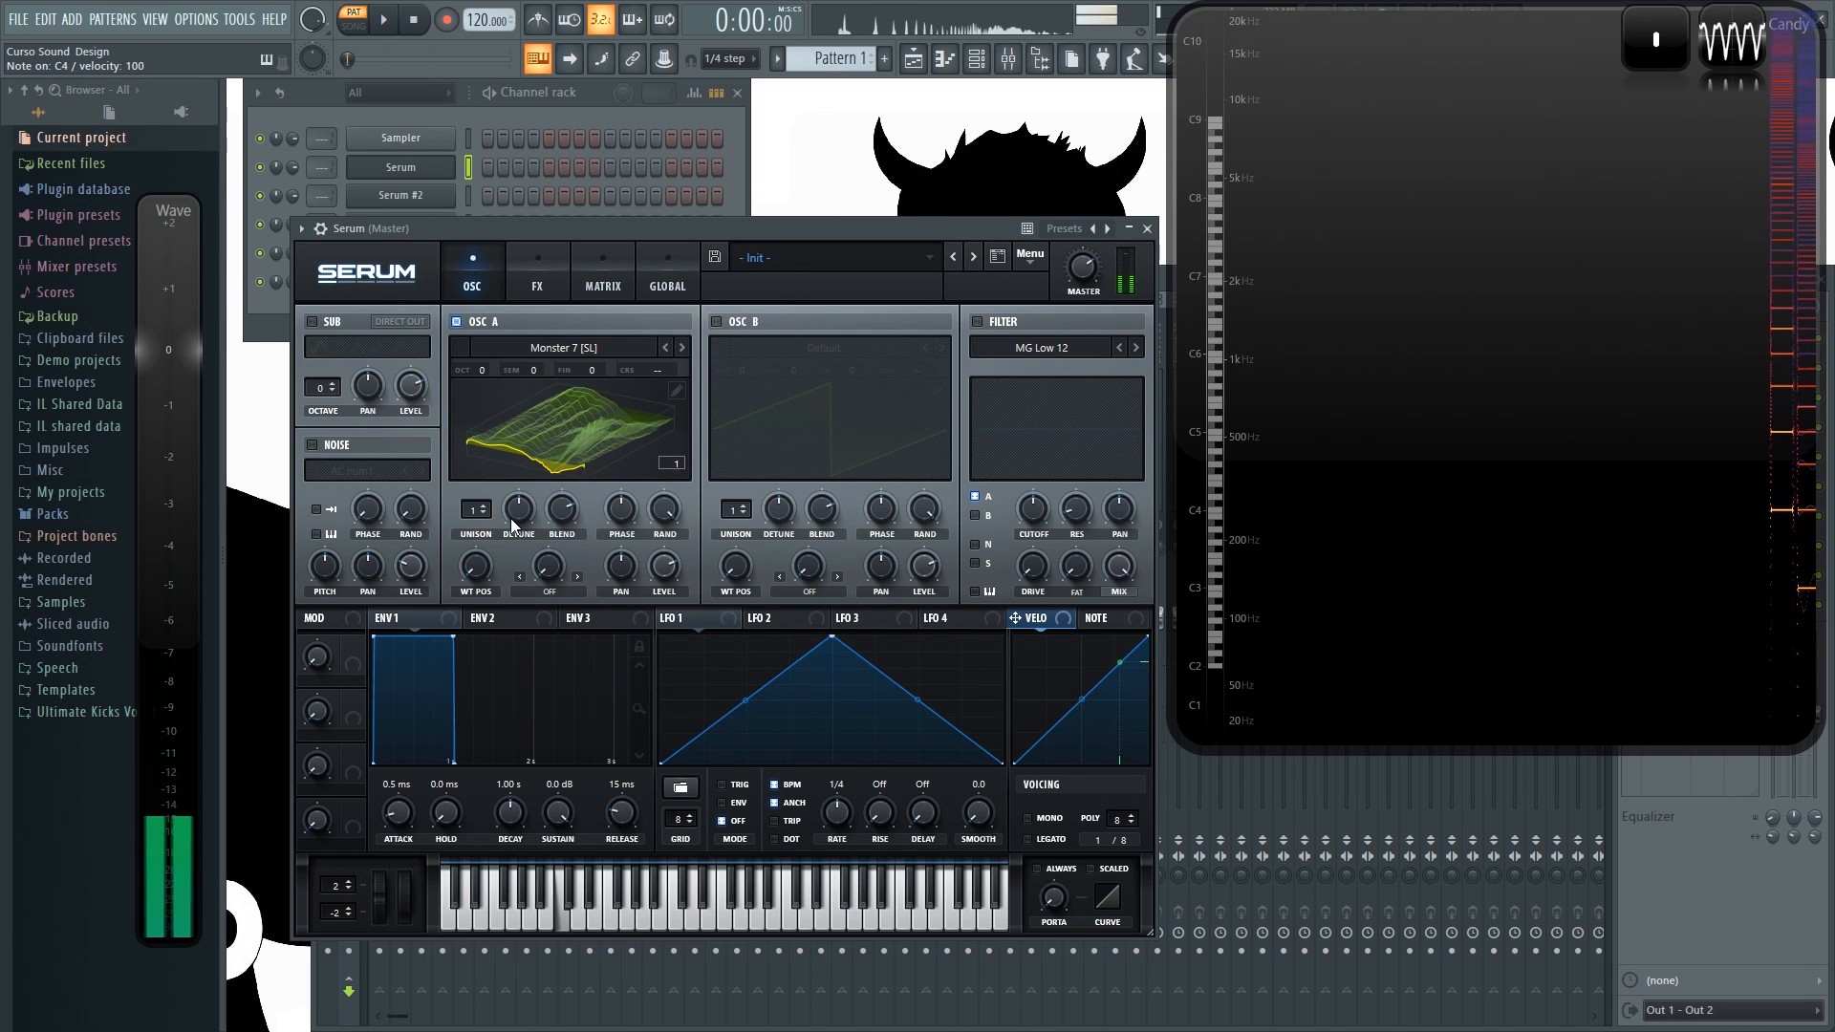
drag(468, 570, 530, 384)
click(526, 417)
key(z)
drag(488, 576, 512, 449)
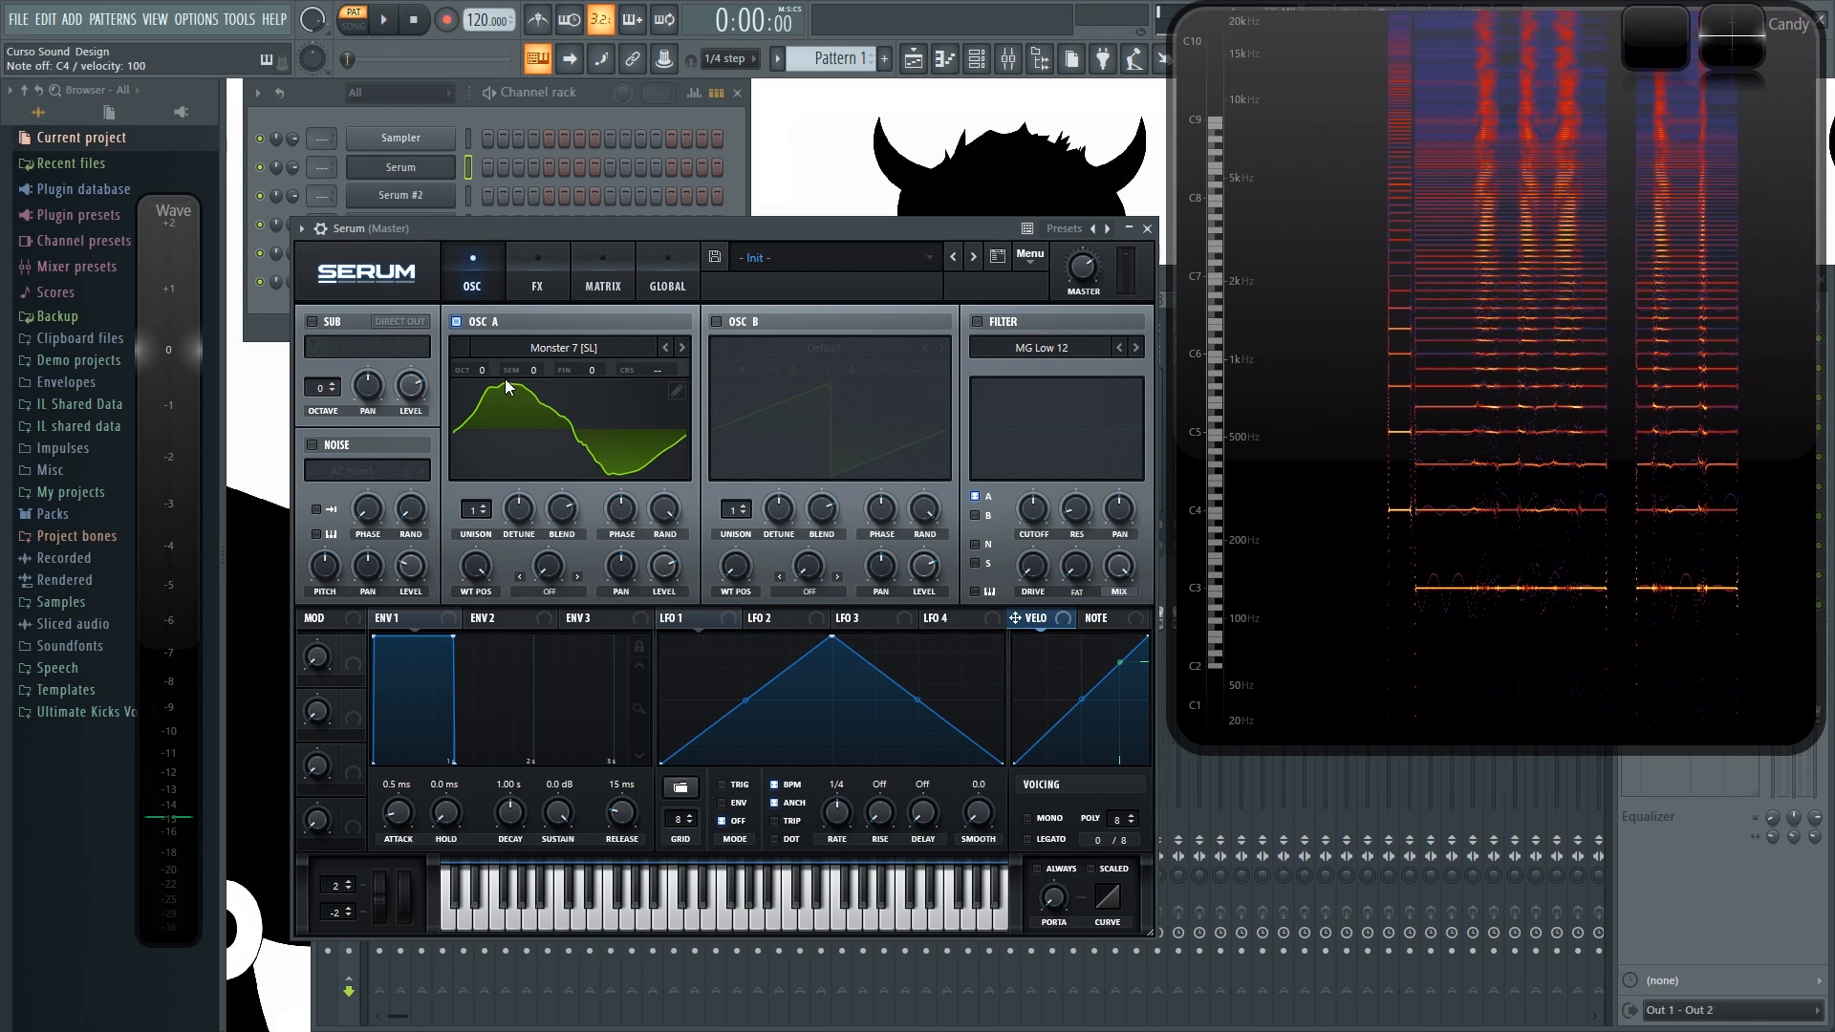
Step: Lower OSC A's octave to -2 and try its wavetable position with a test note
drag(485, 368, 484, 400)
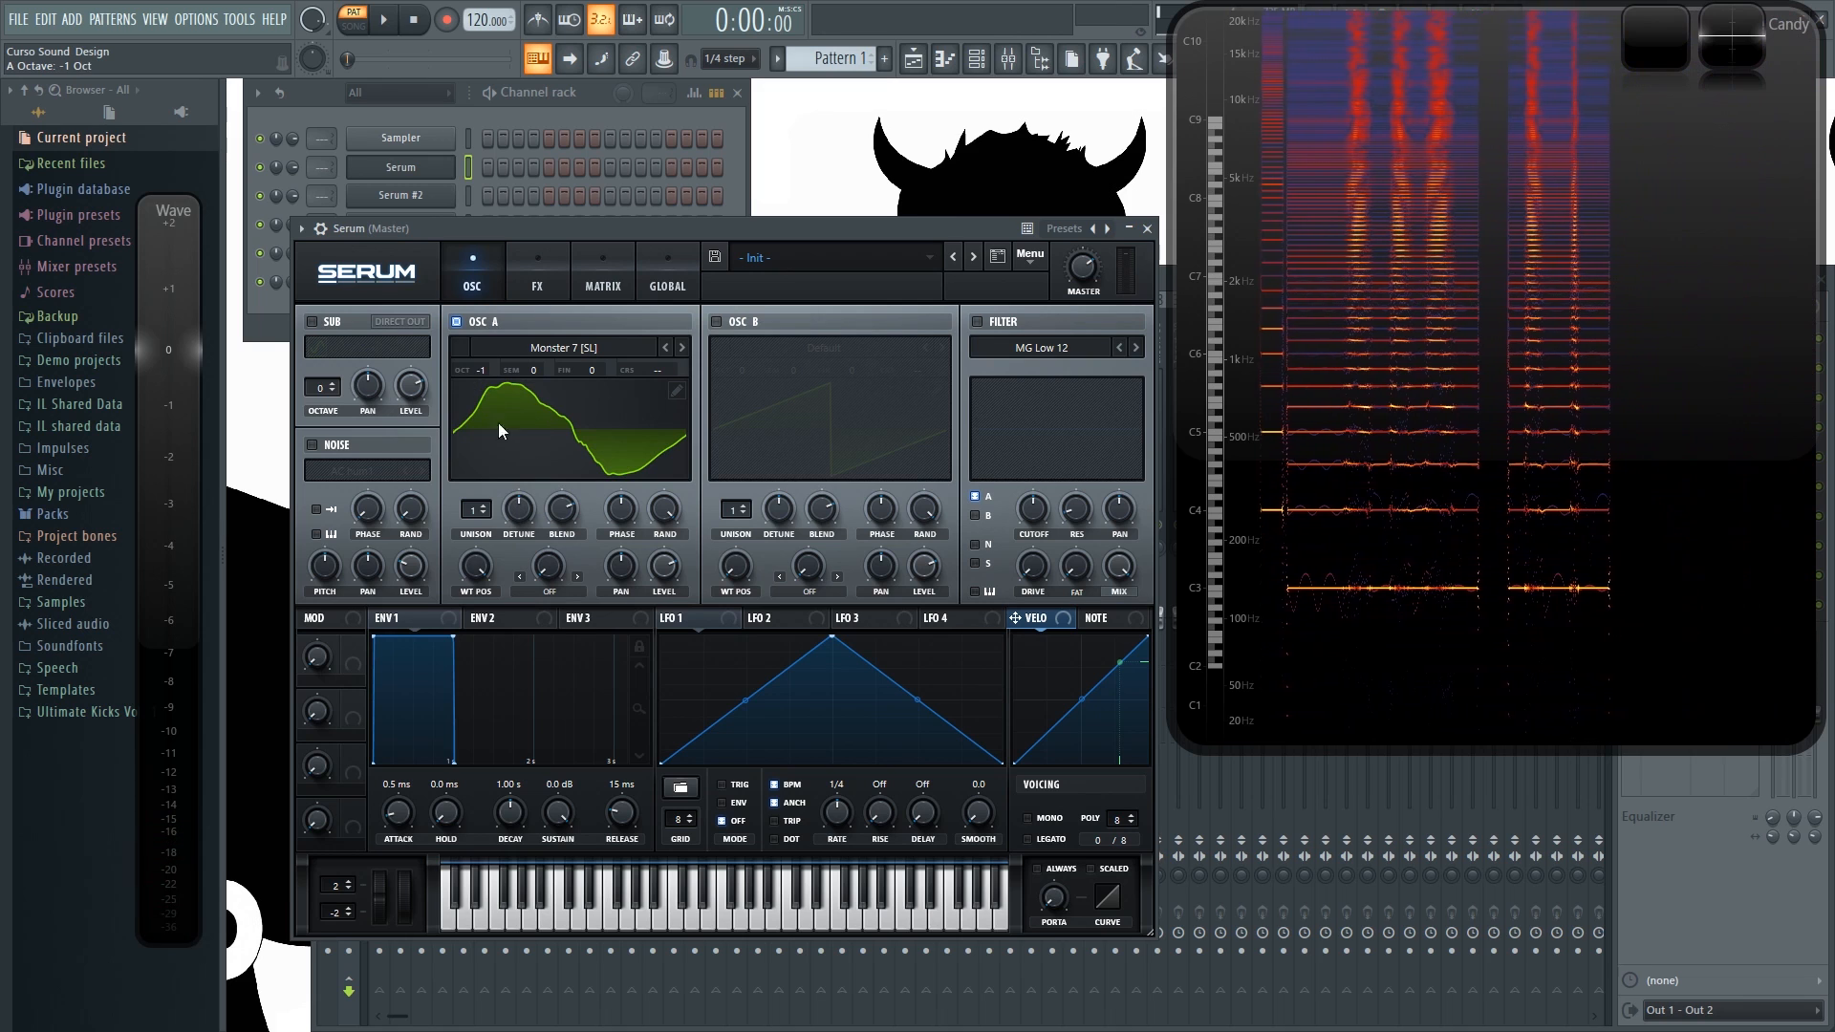
key(z)
drag(461, 578, 479, 405)
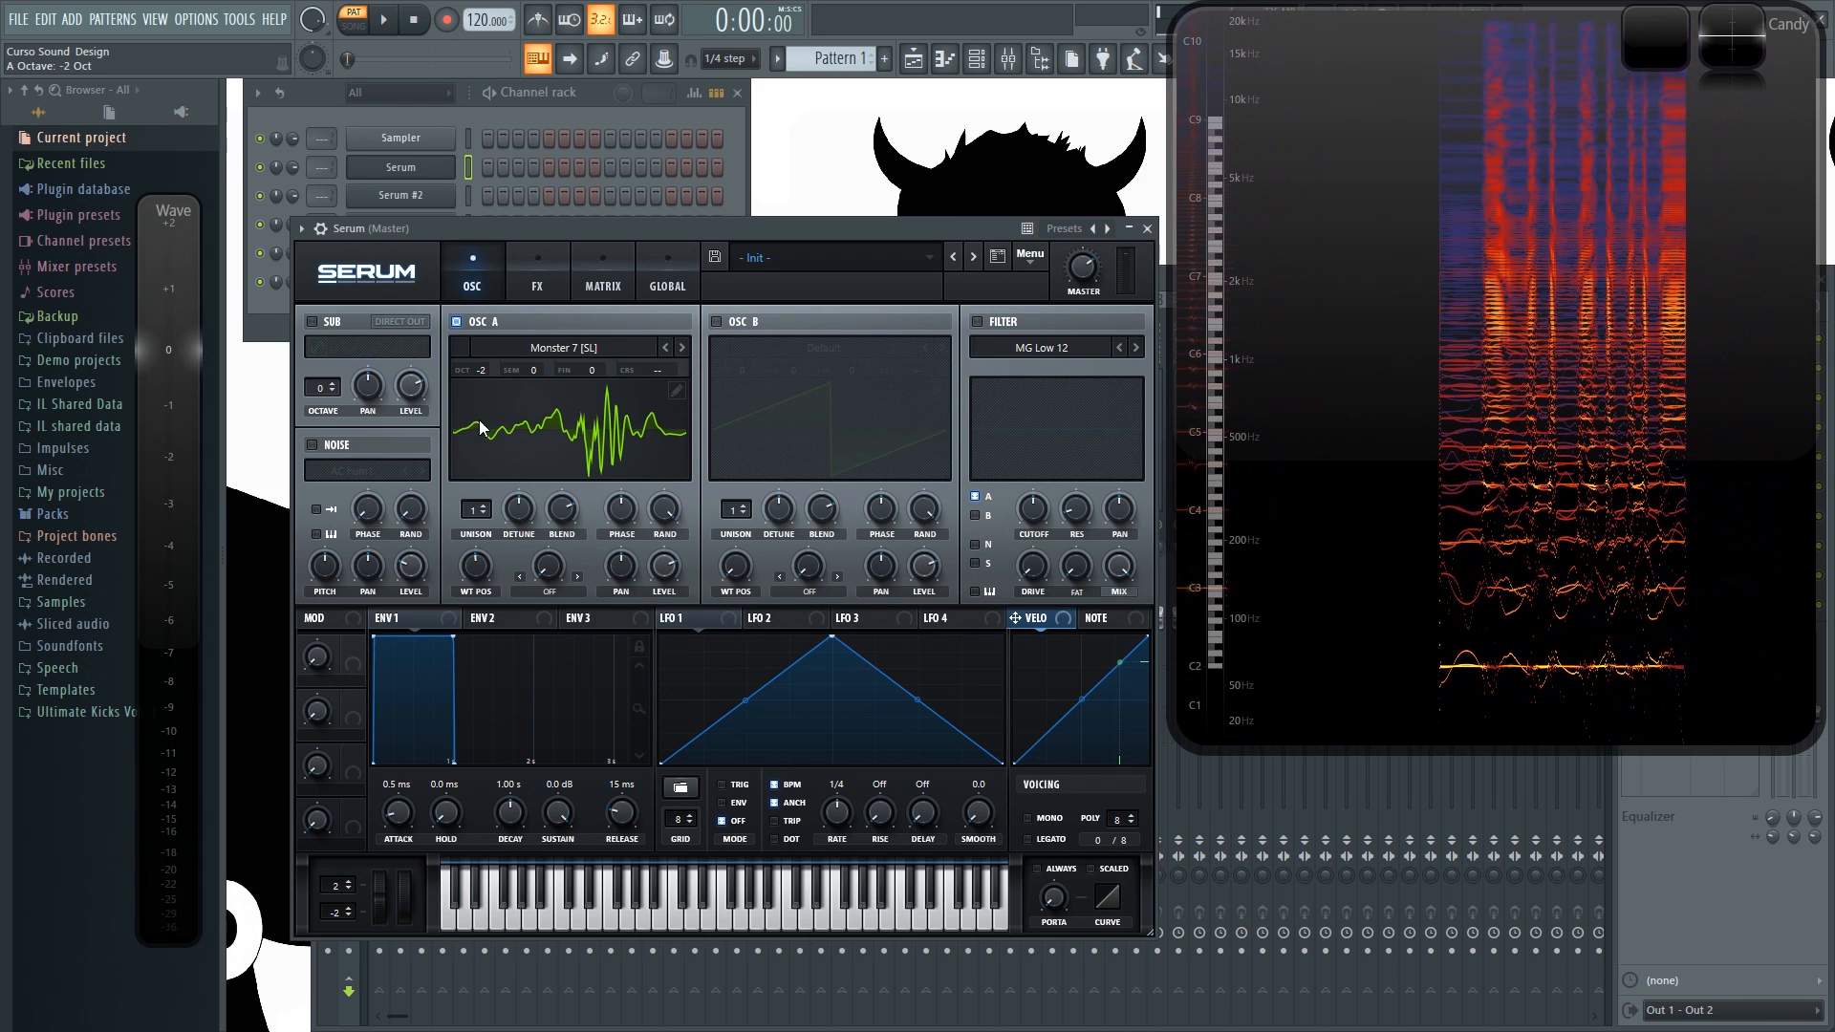
Step: Sweep OSC A's wavetable position by hand to hear how it moves at the lower octave
drag(481, 565, 497, 690)
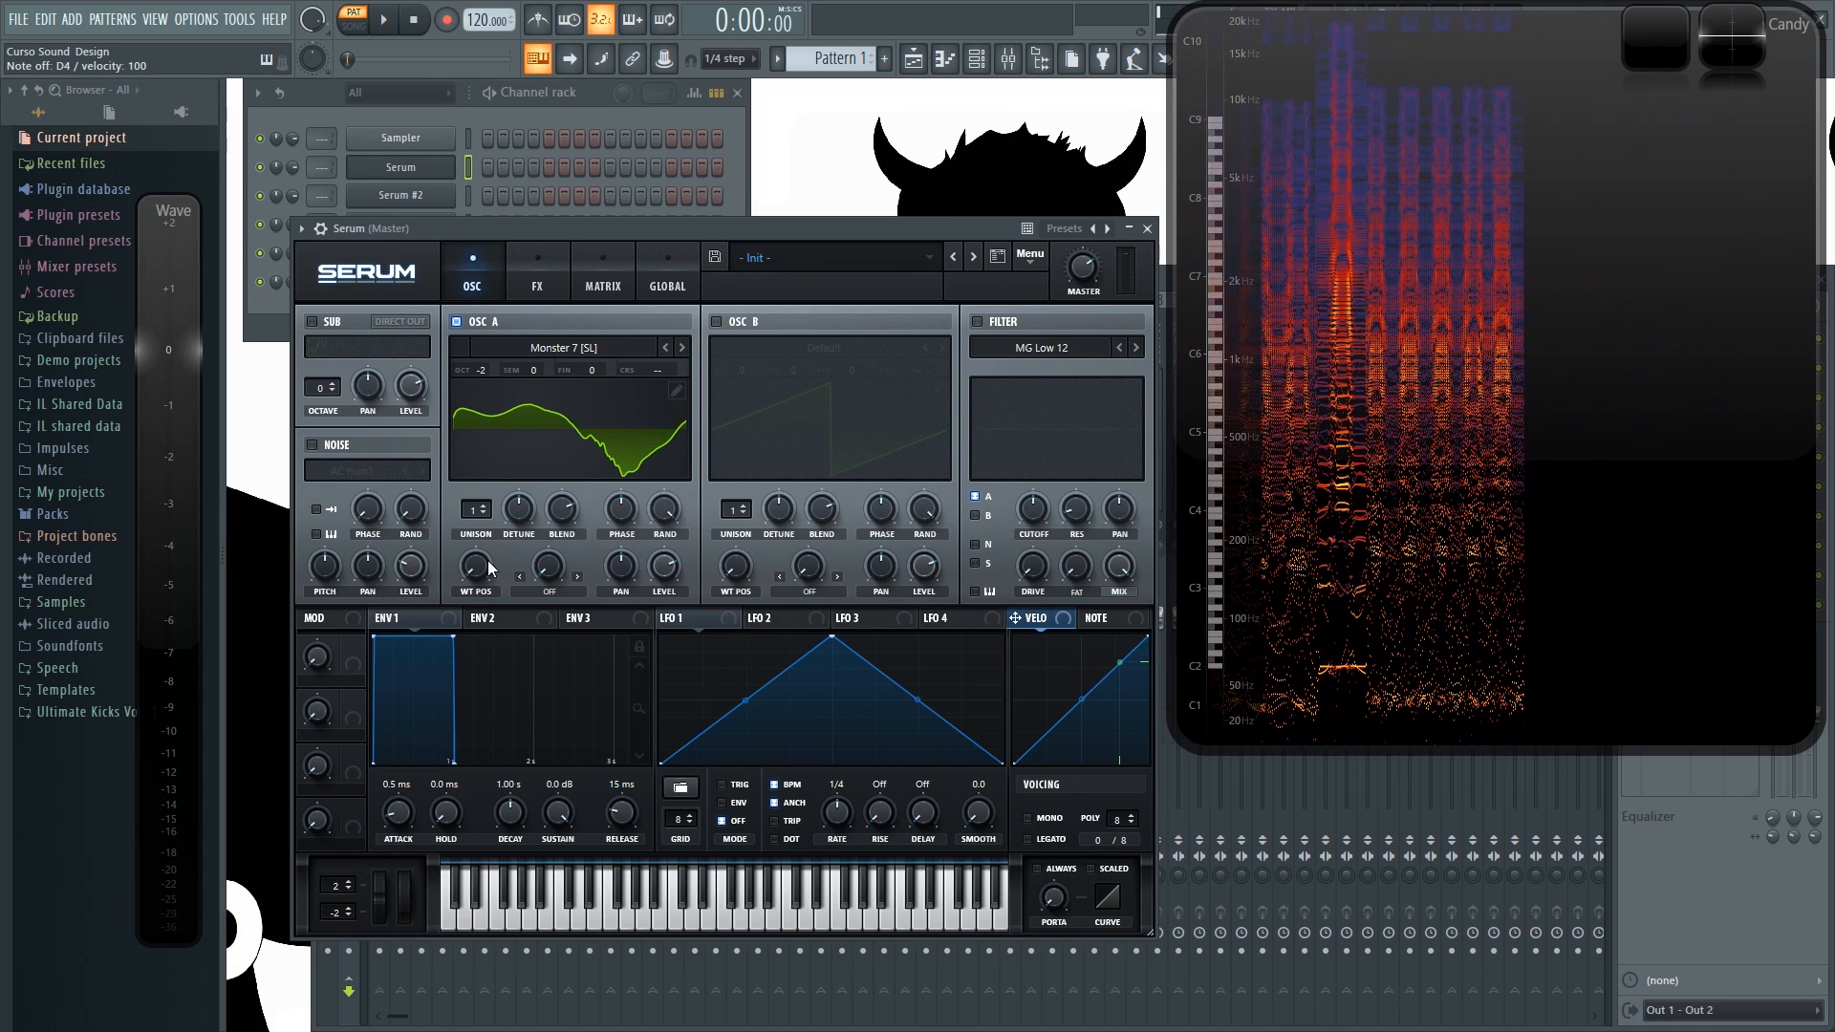
drag(487, 574, 564, 690)
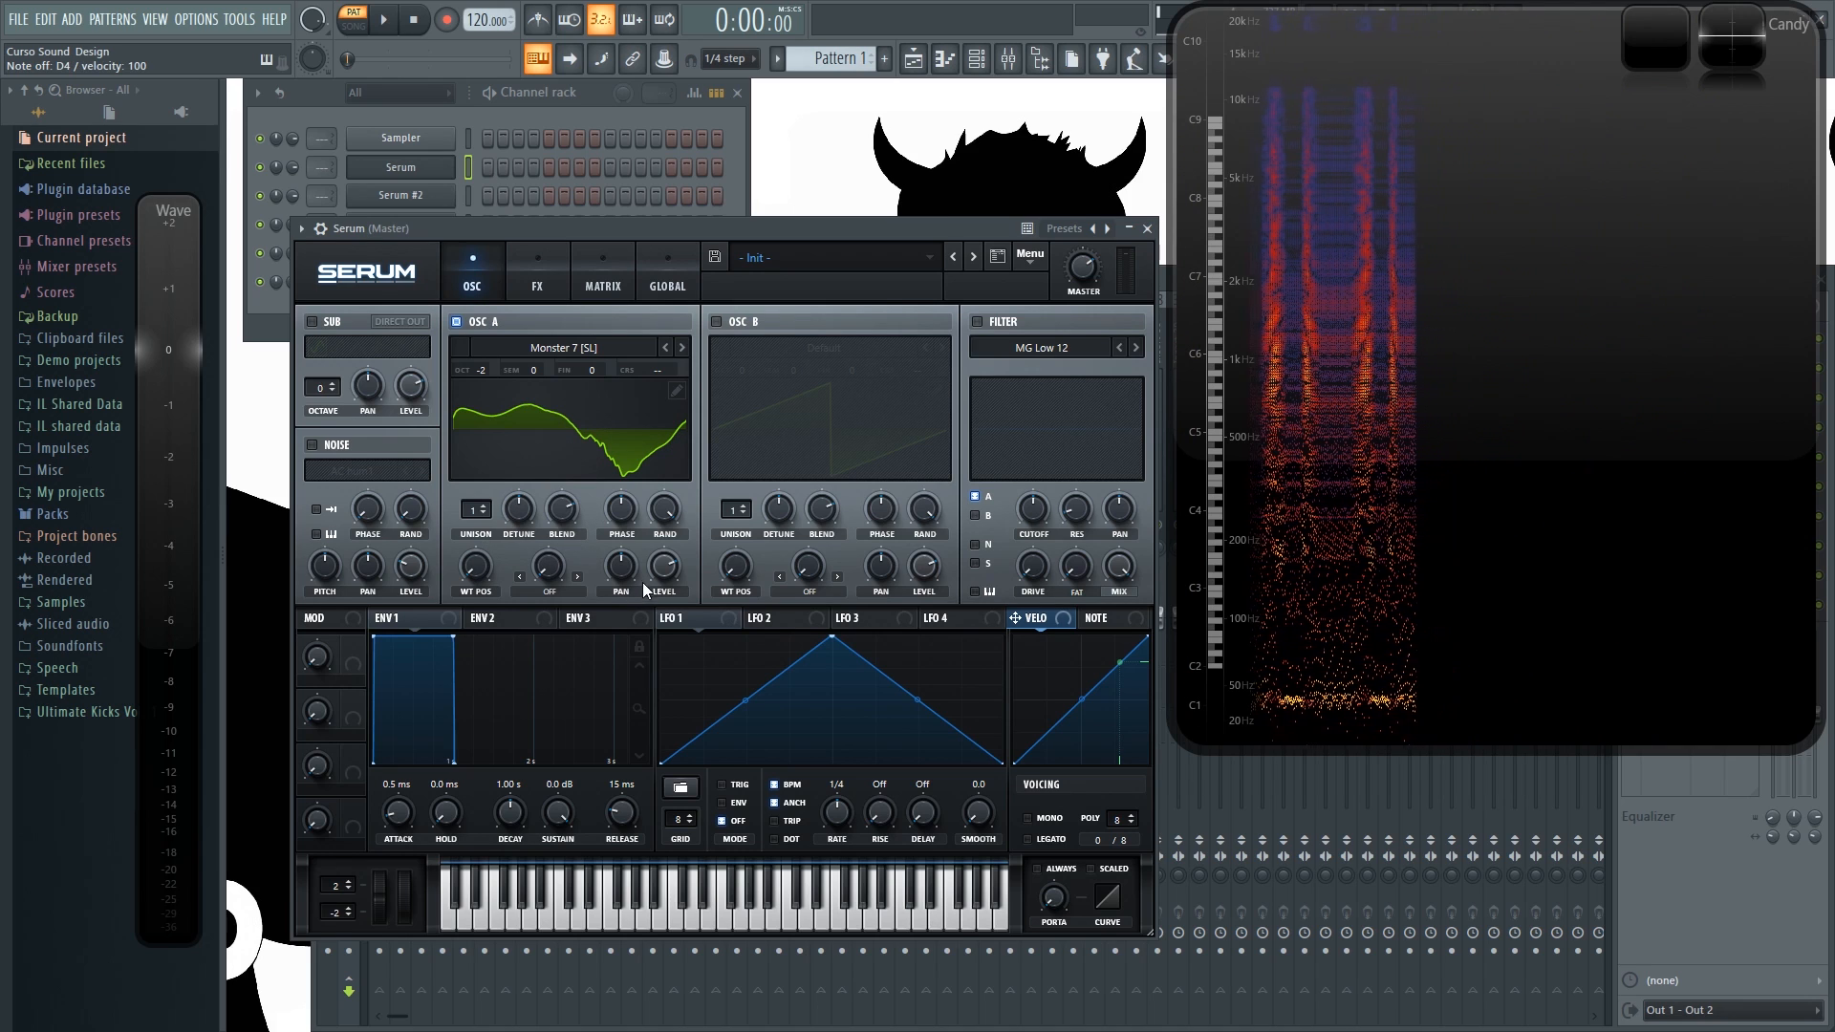
drag(475, 566, 489, 600)
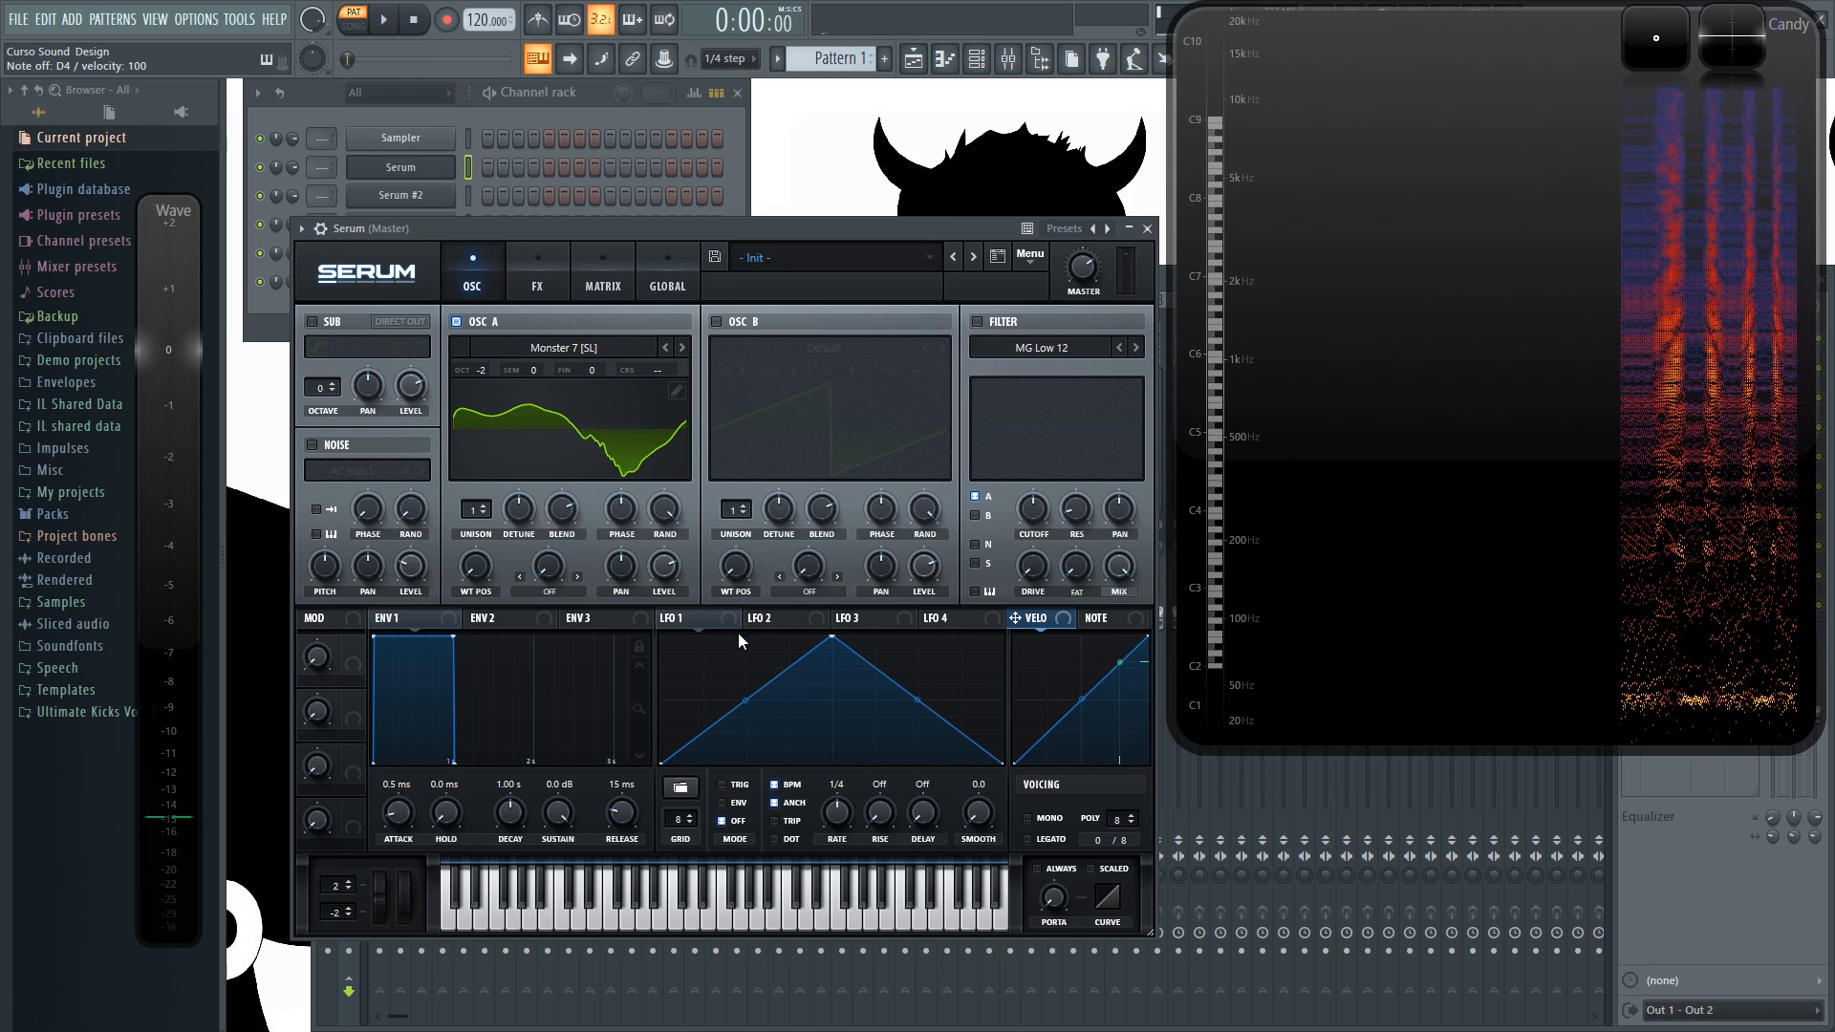
Step: Assign LFO 1 to OSC A's wavetable position and play several notes to hear the modulation
key(x)
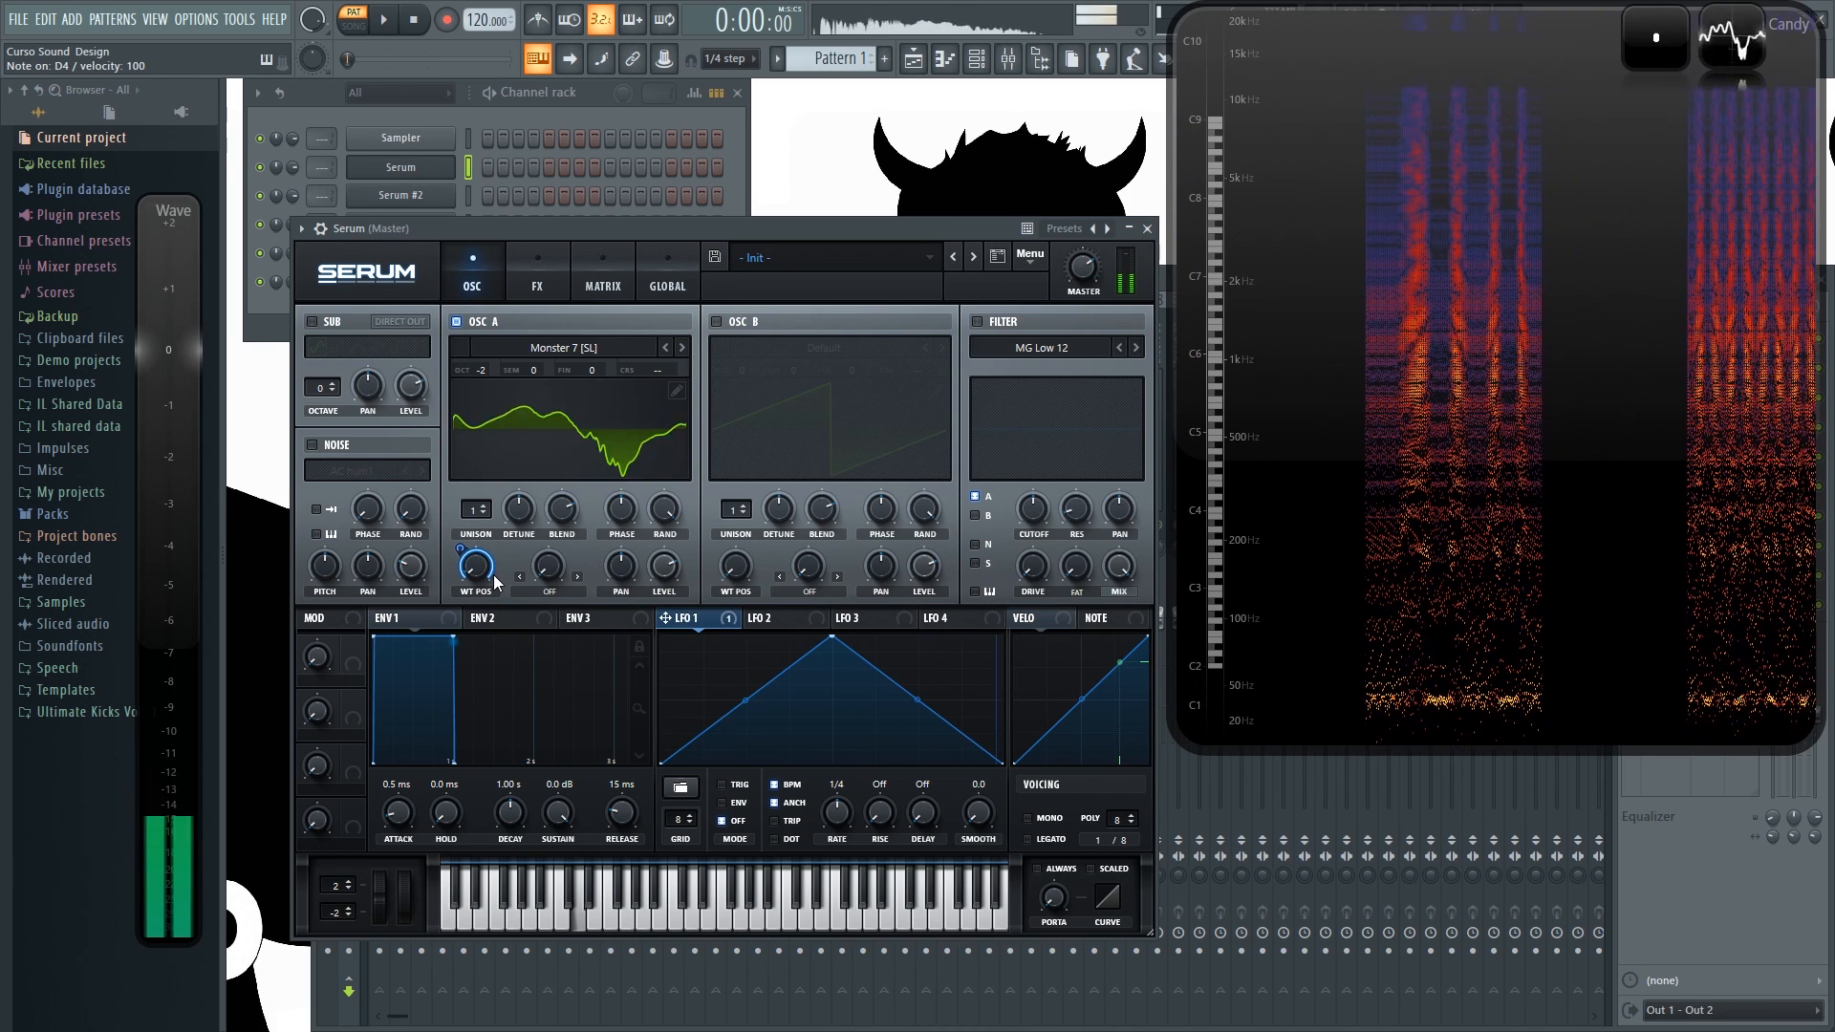
key(e)
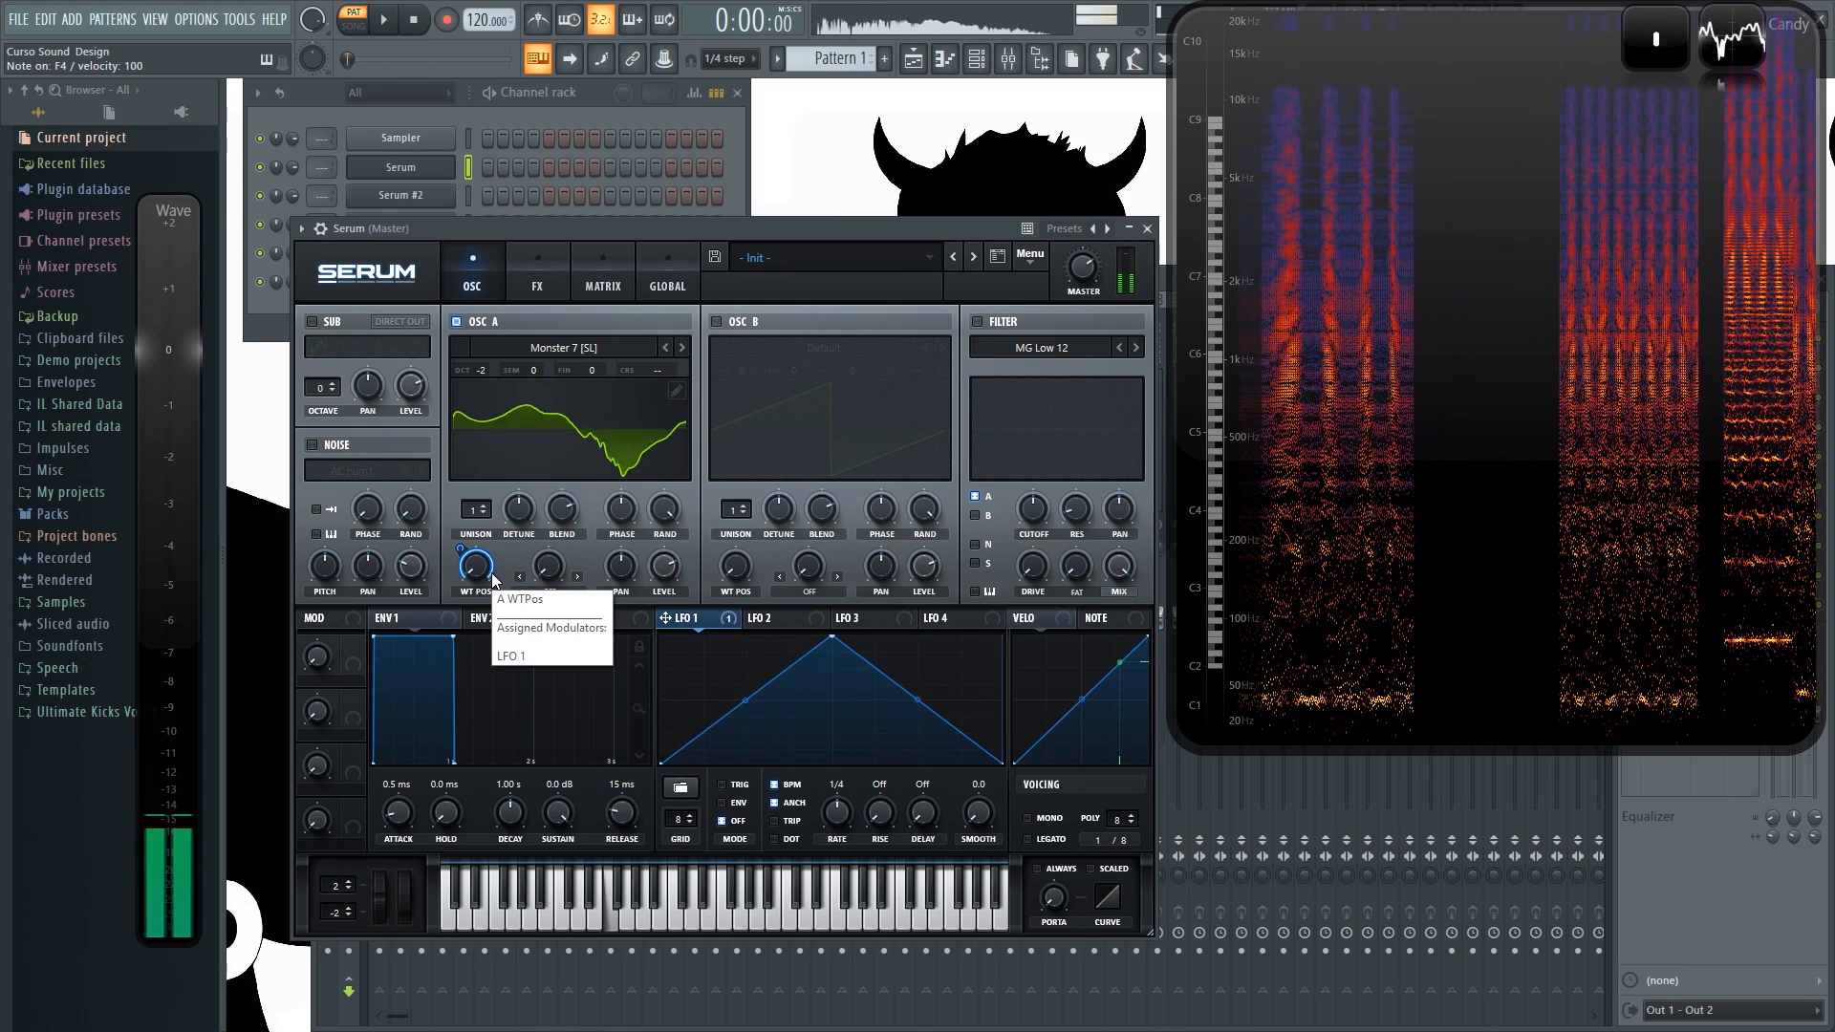
key(v)
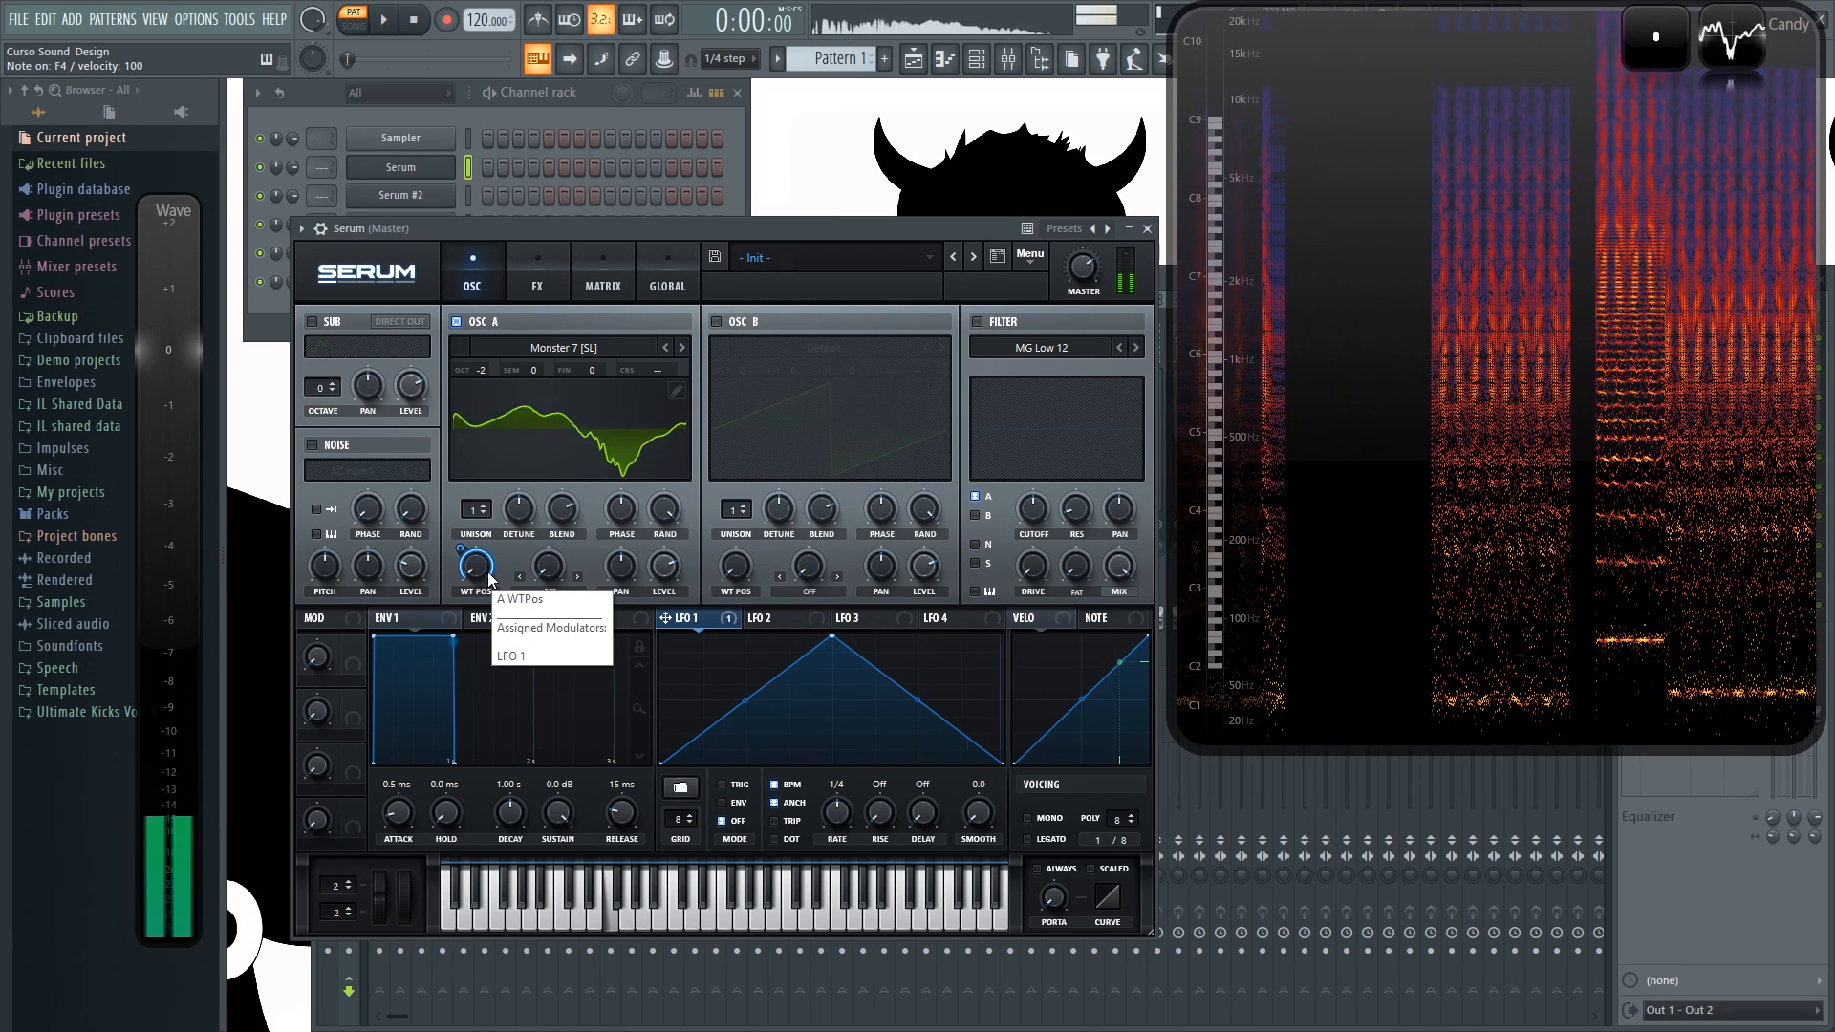
key(v)
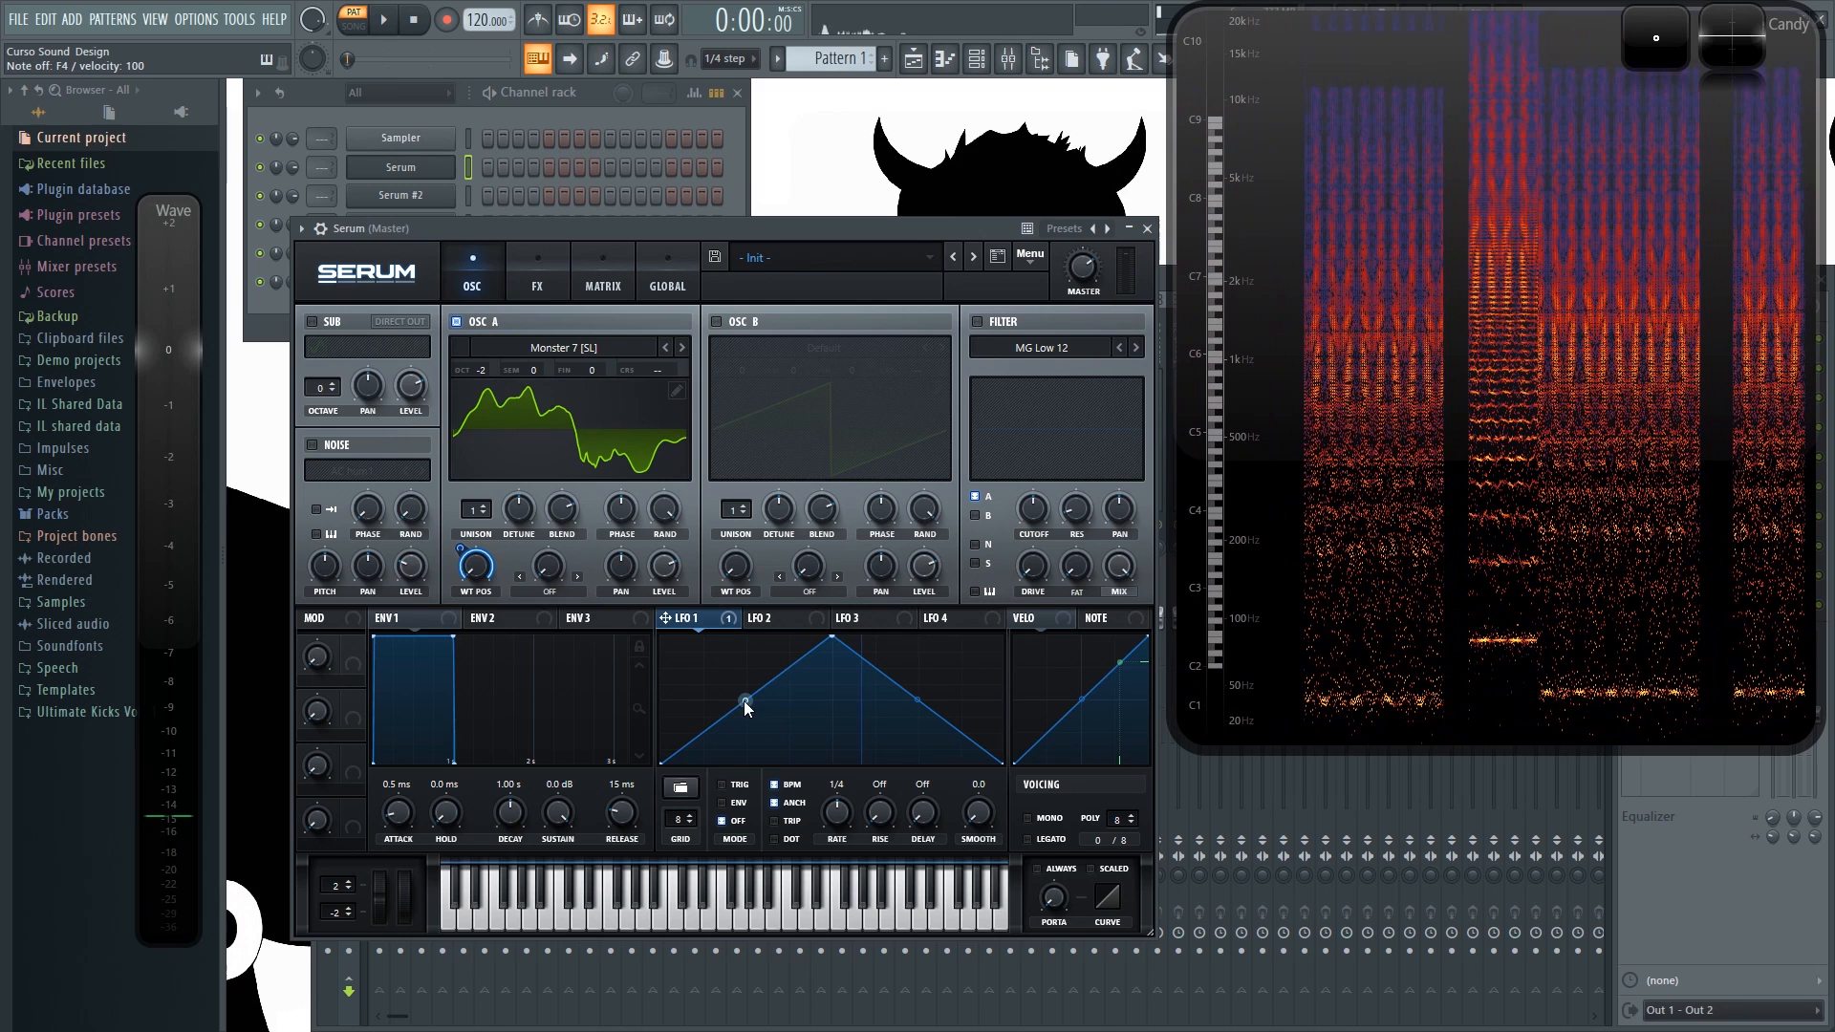
Step: Bend the rising segment of LFO 1 upward into a convex curve and play a test note
drag(743, 702, 750, 678)
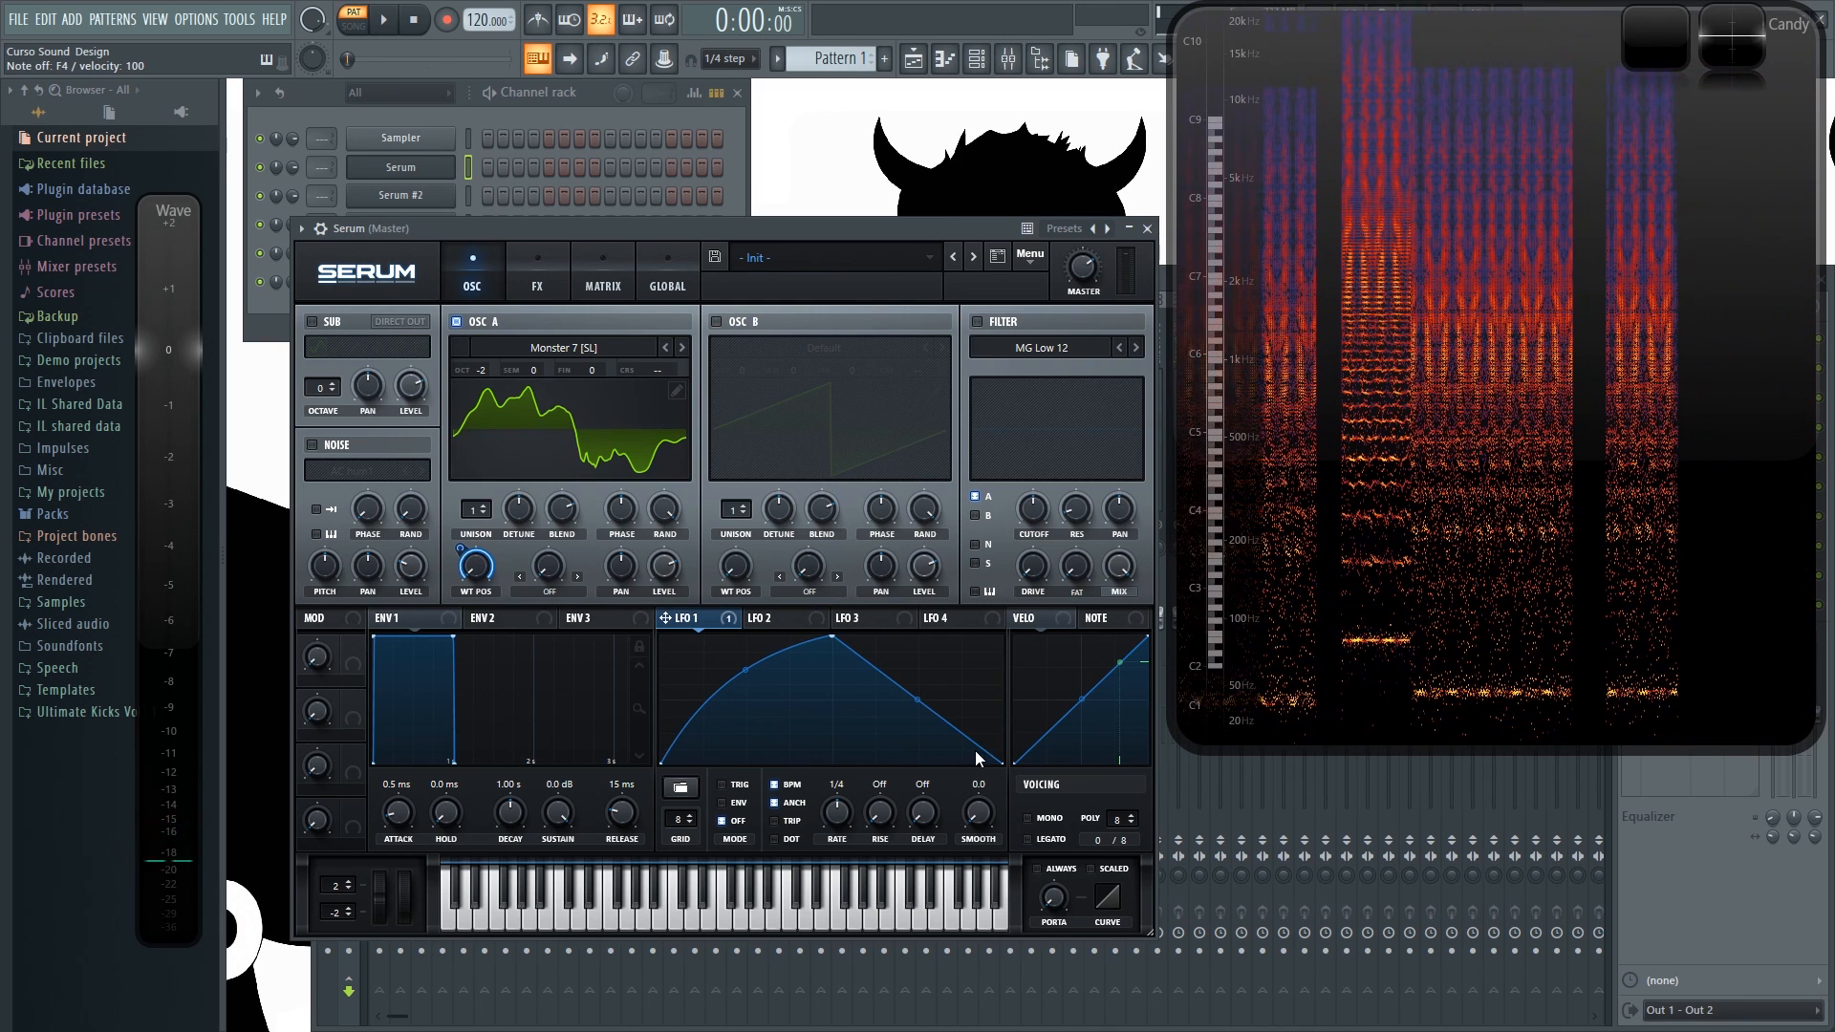
key(v)
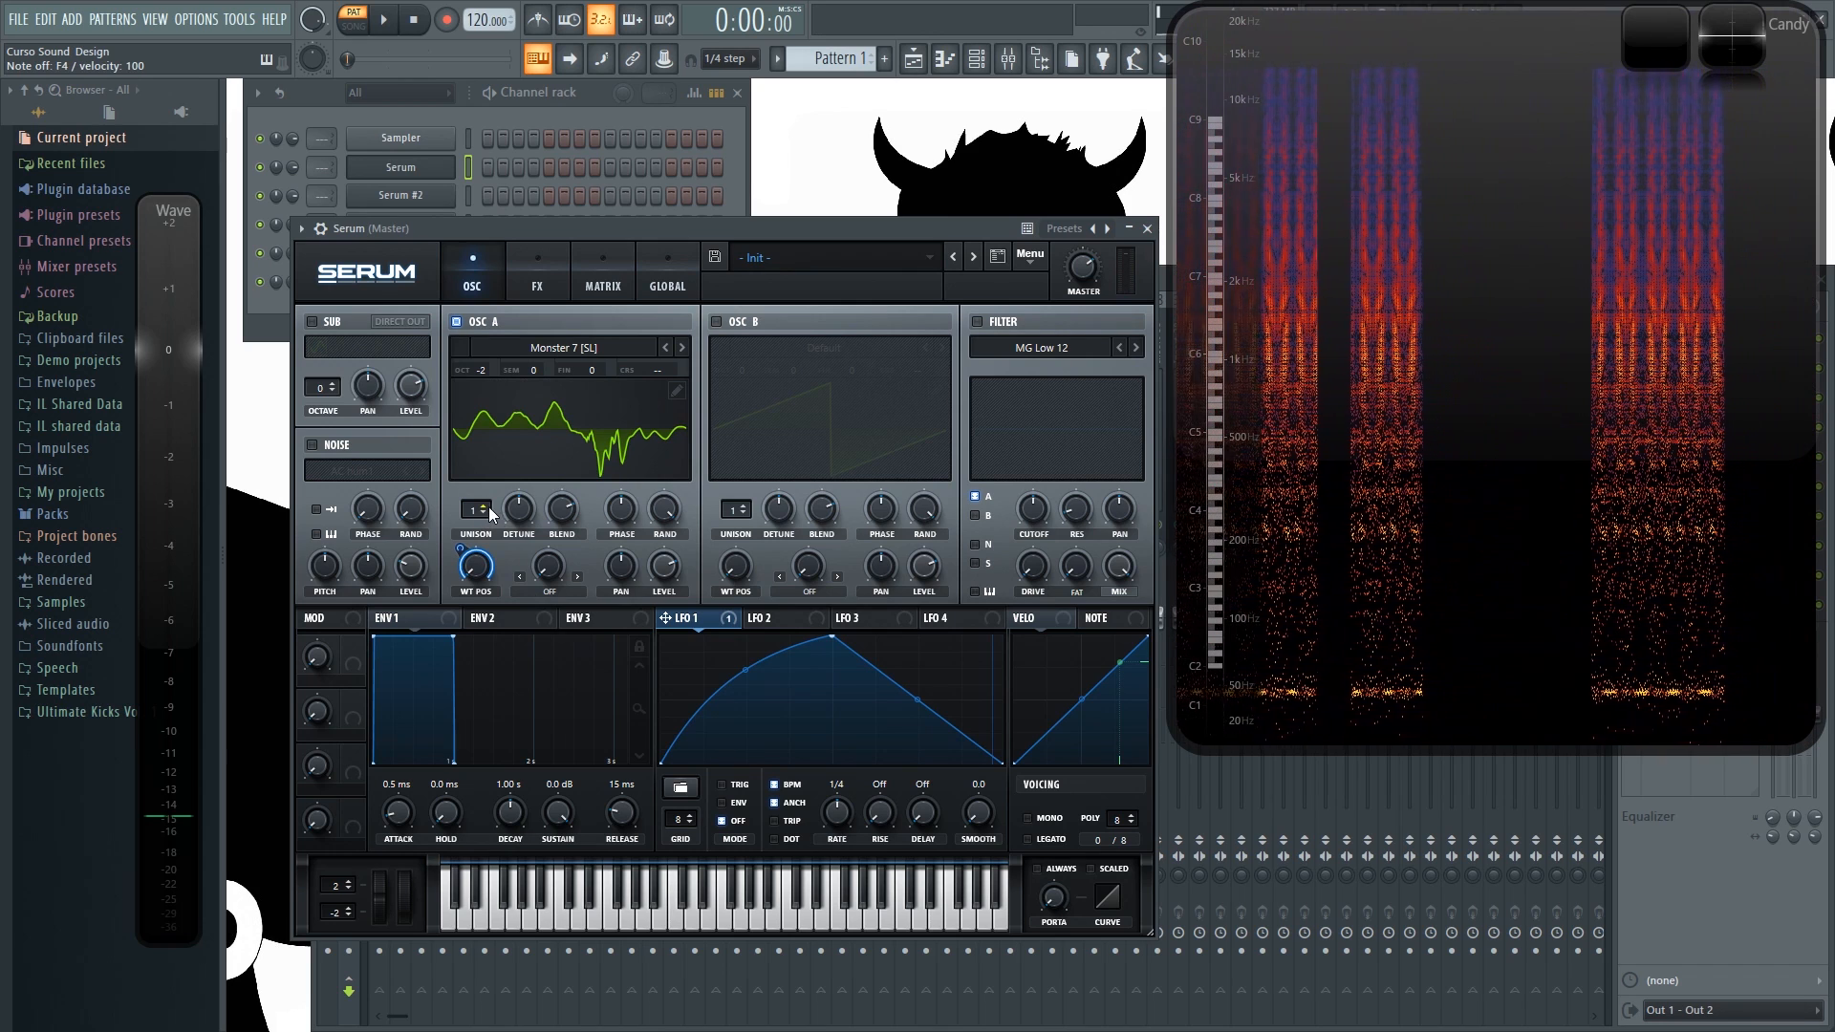
Step: Set OSC A's unison to 9 voices with a detune of 0.28
click(484, 507)
key(v)
drag(473, 516, 541, 504)
click(526, 508)
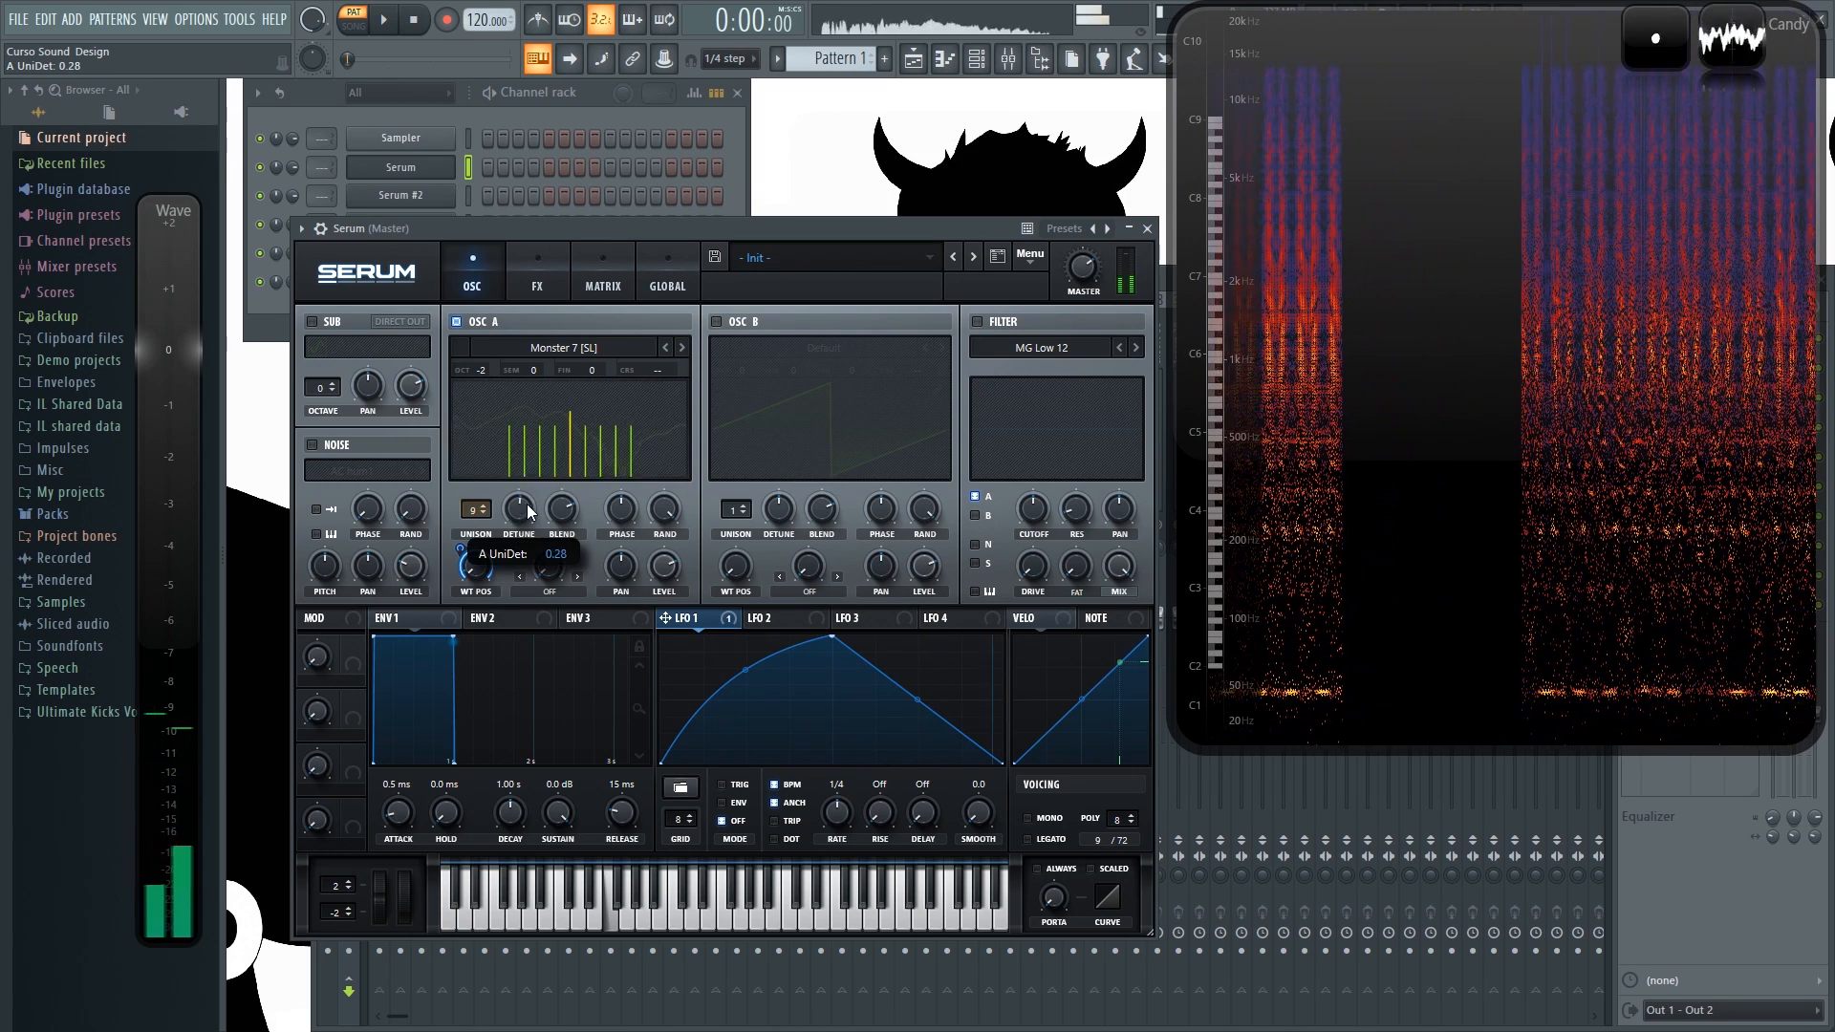
Step: Play a series of low and high notes to audition OSC A's detuned unison sound
drag(548, 567, 549, 566)
key(v)
key(r)
key(c)
key(c)
key(c)
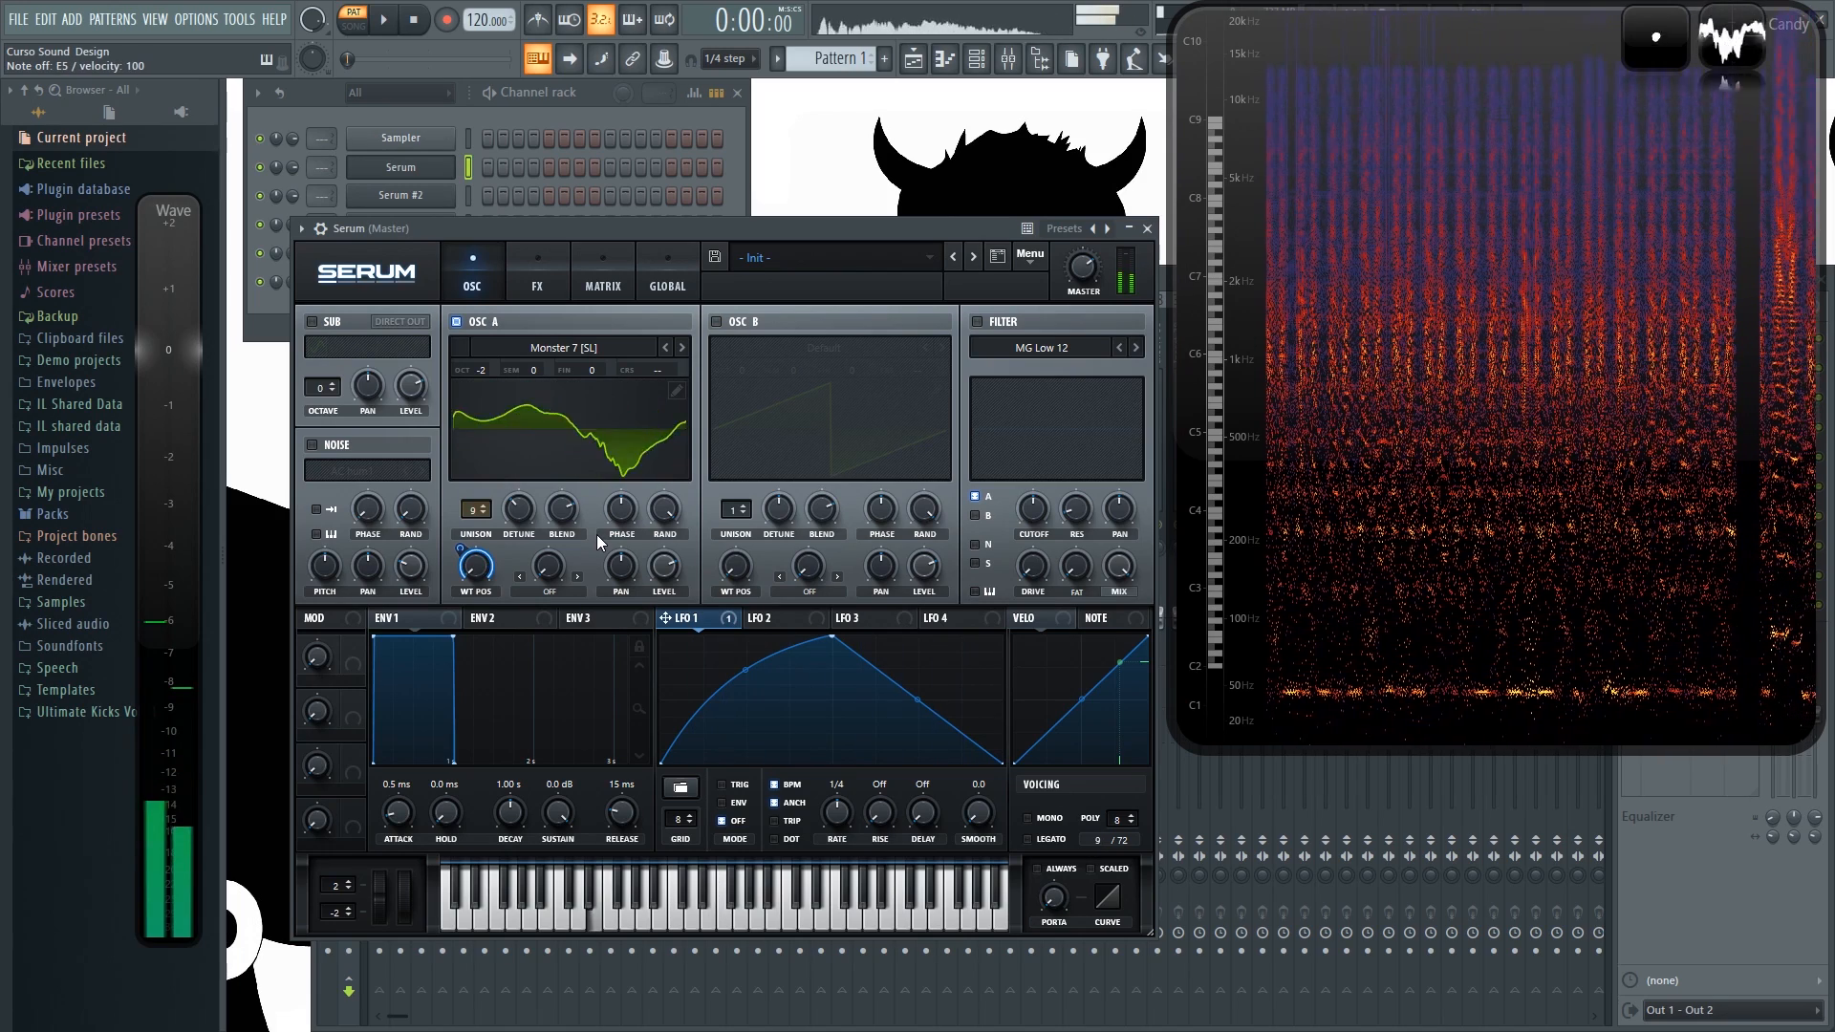
key(t)
key(w)
Step: Set envelope 1's release to 150 ms and sustain to -1.5 dB, and check the result with test notes
key(c)
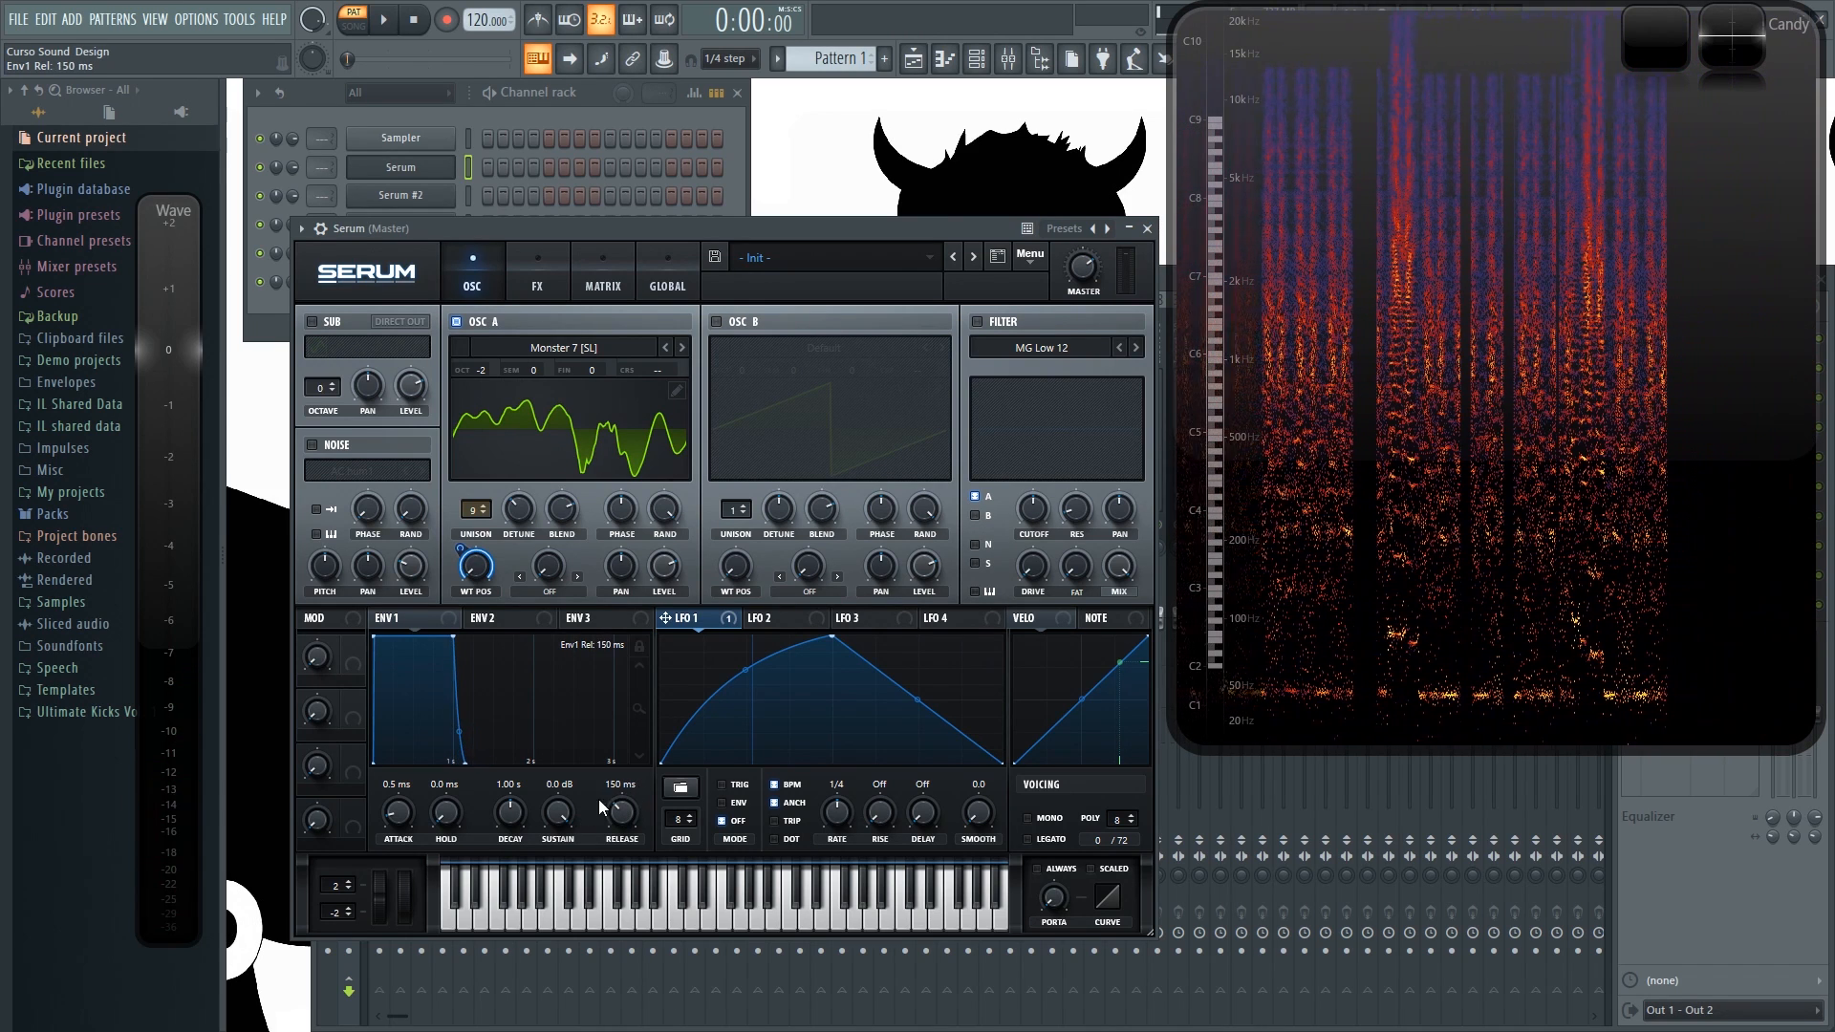
drag(560, 811, 560, 815)
key(c)
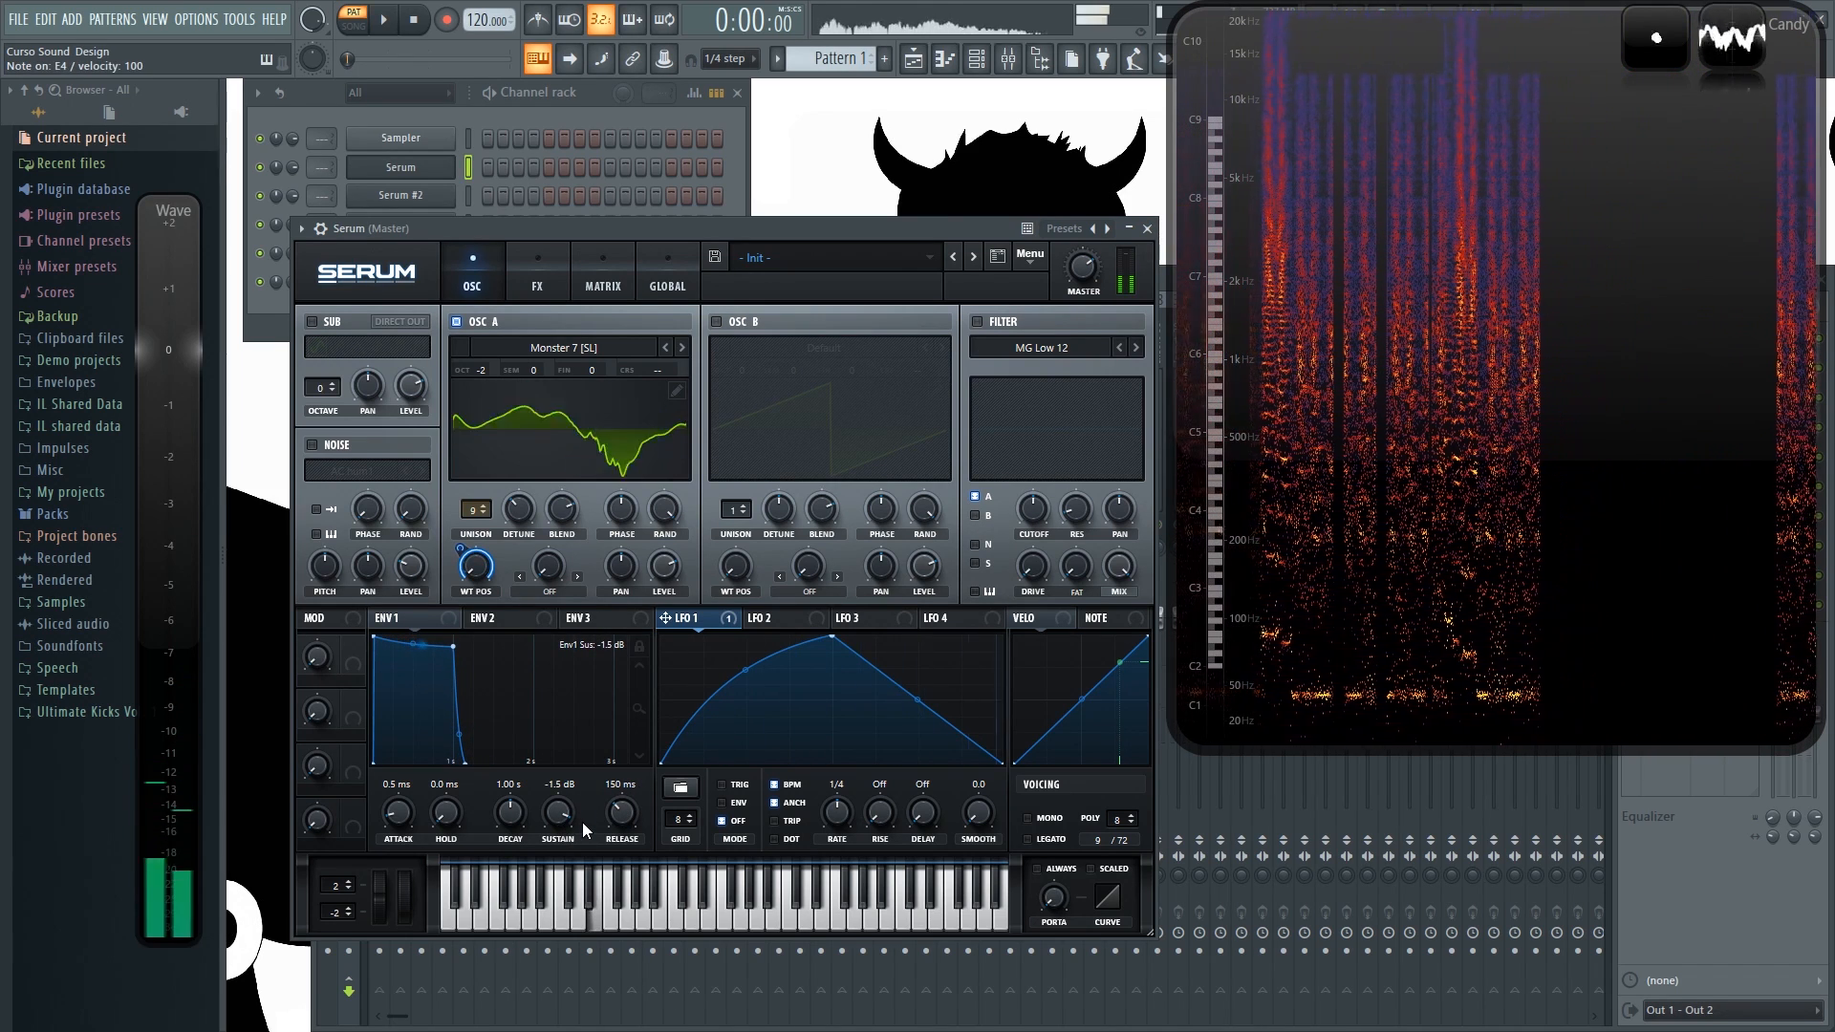
key(w)
key(x)
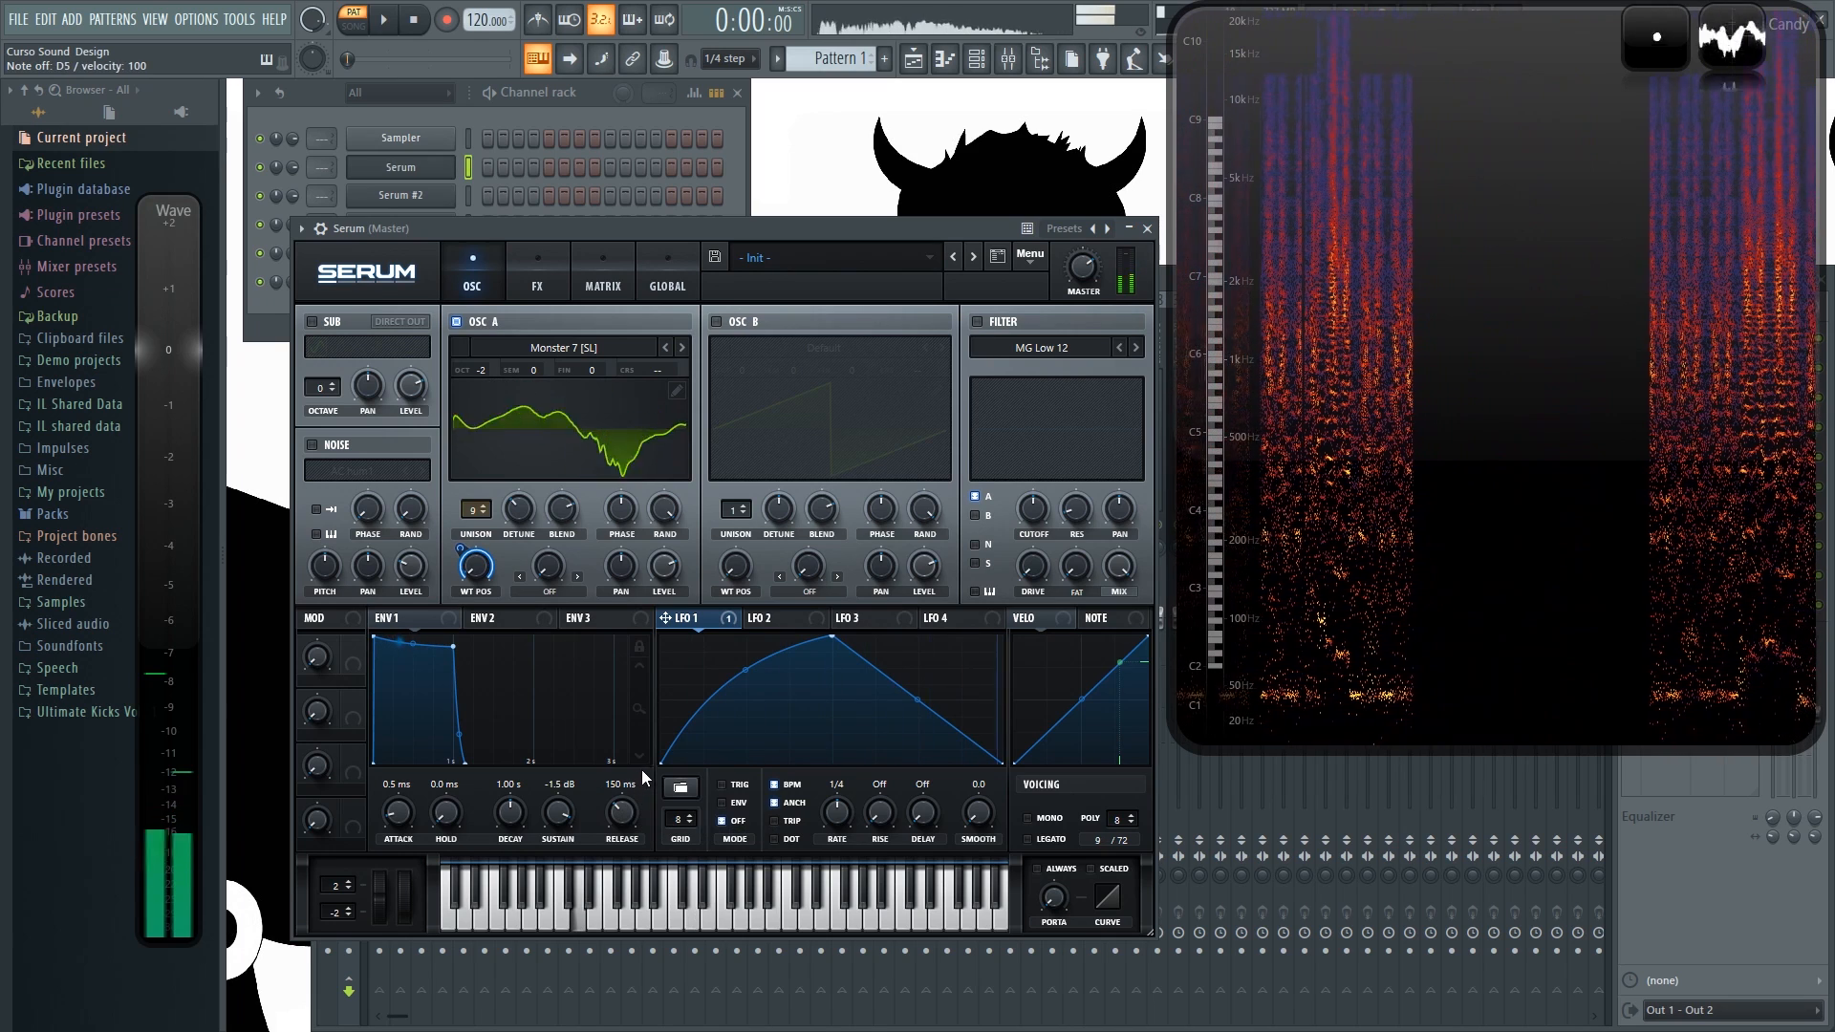
Step: Enable OSC B with the spectral wavetable Squelchy 1 [SL] and lower OSC A's level to 0%
click(717, 322)
click(834, 346)
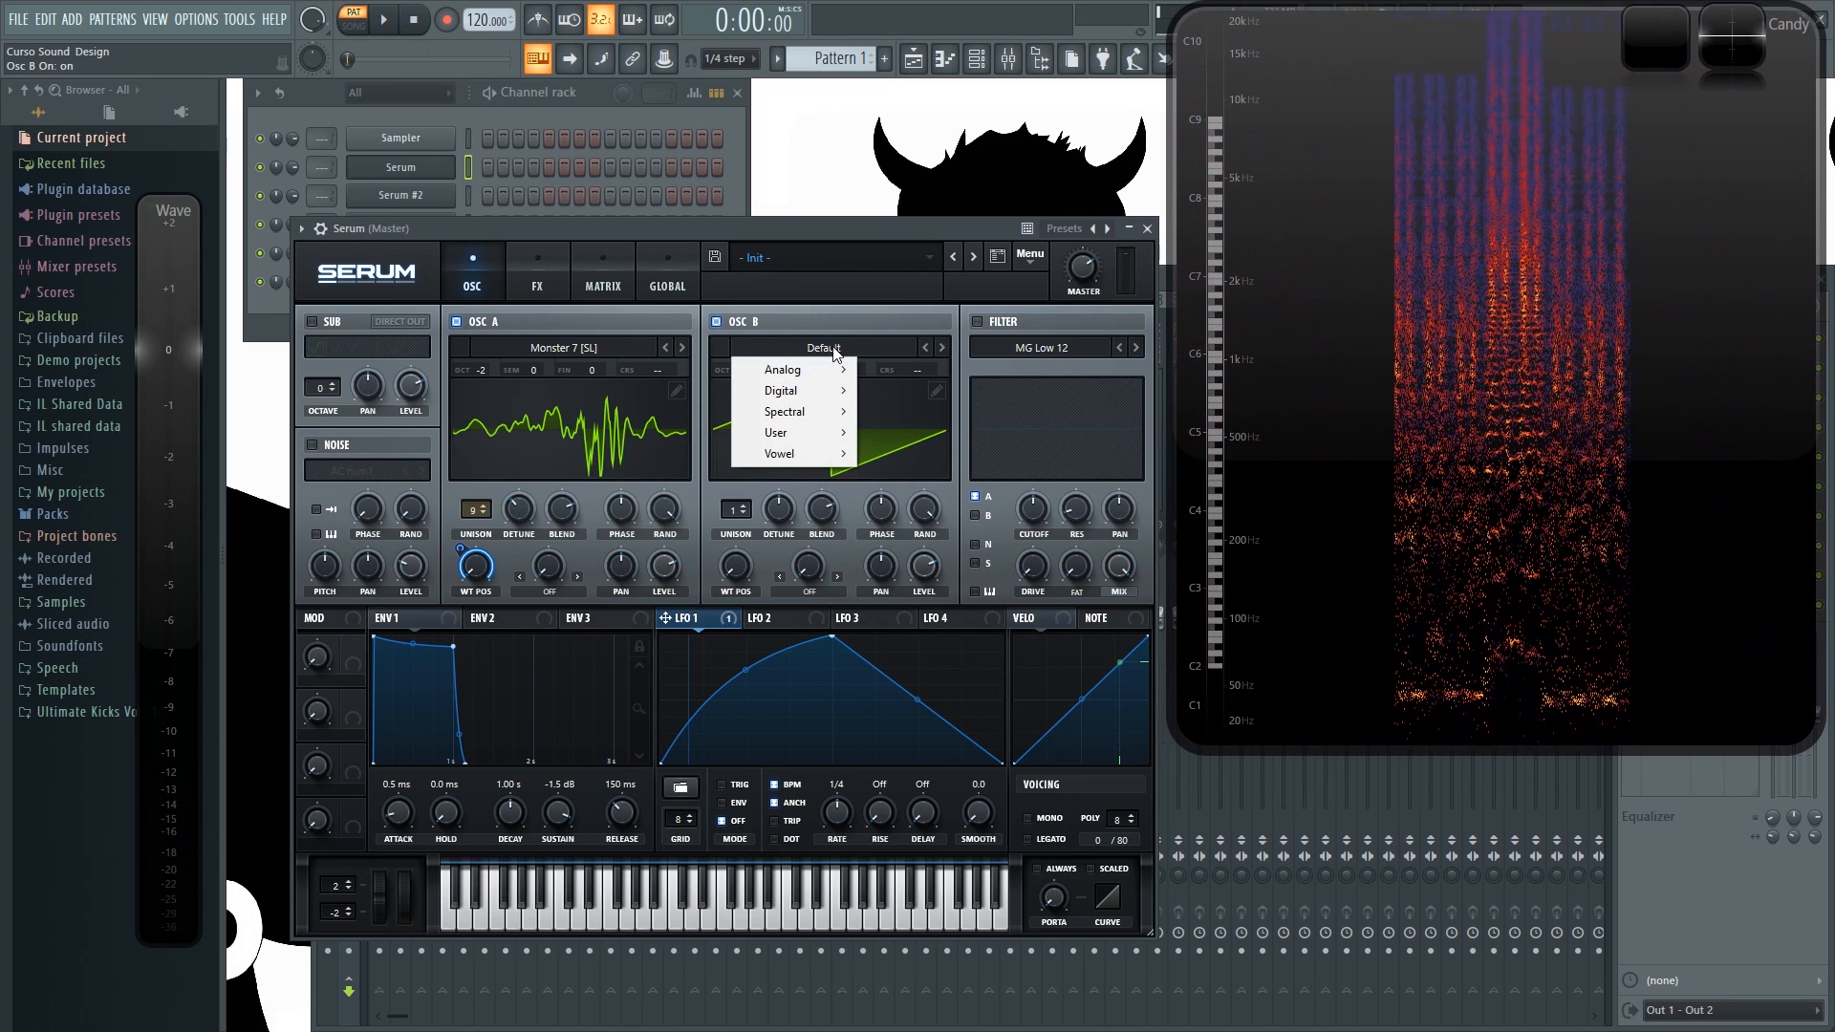
mouse_move(821, 419)
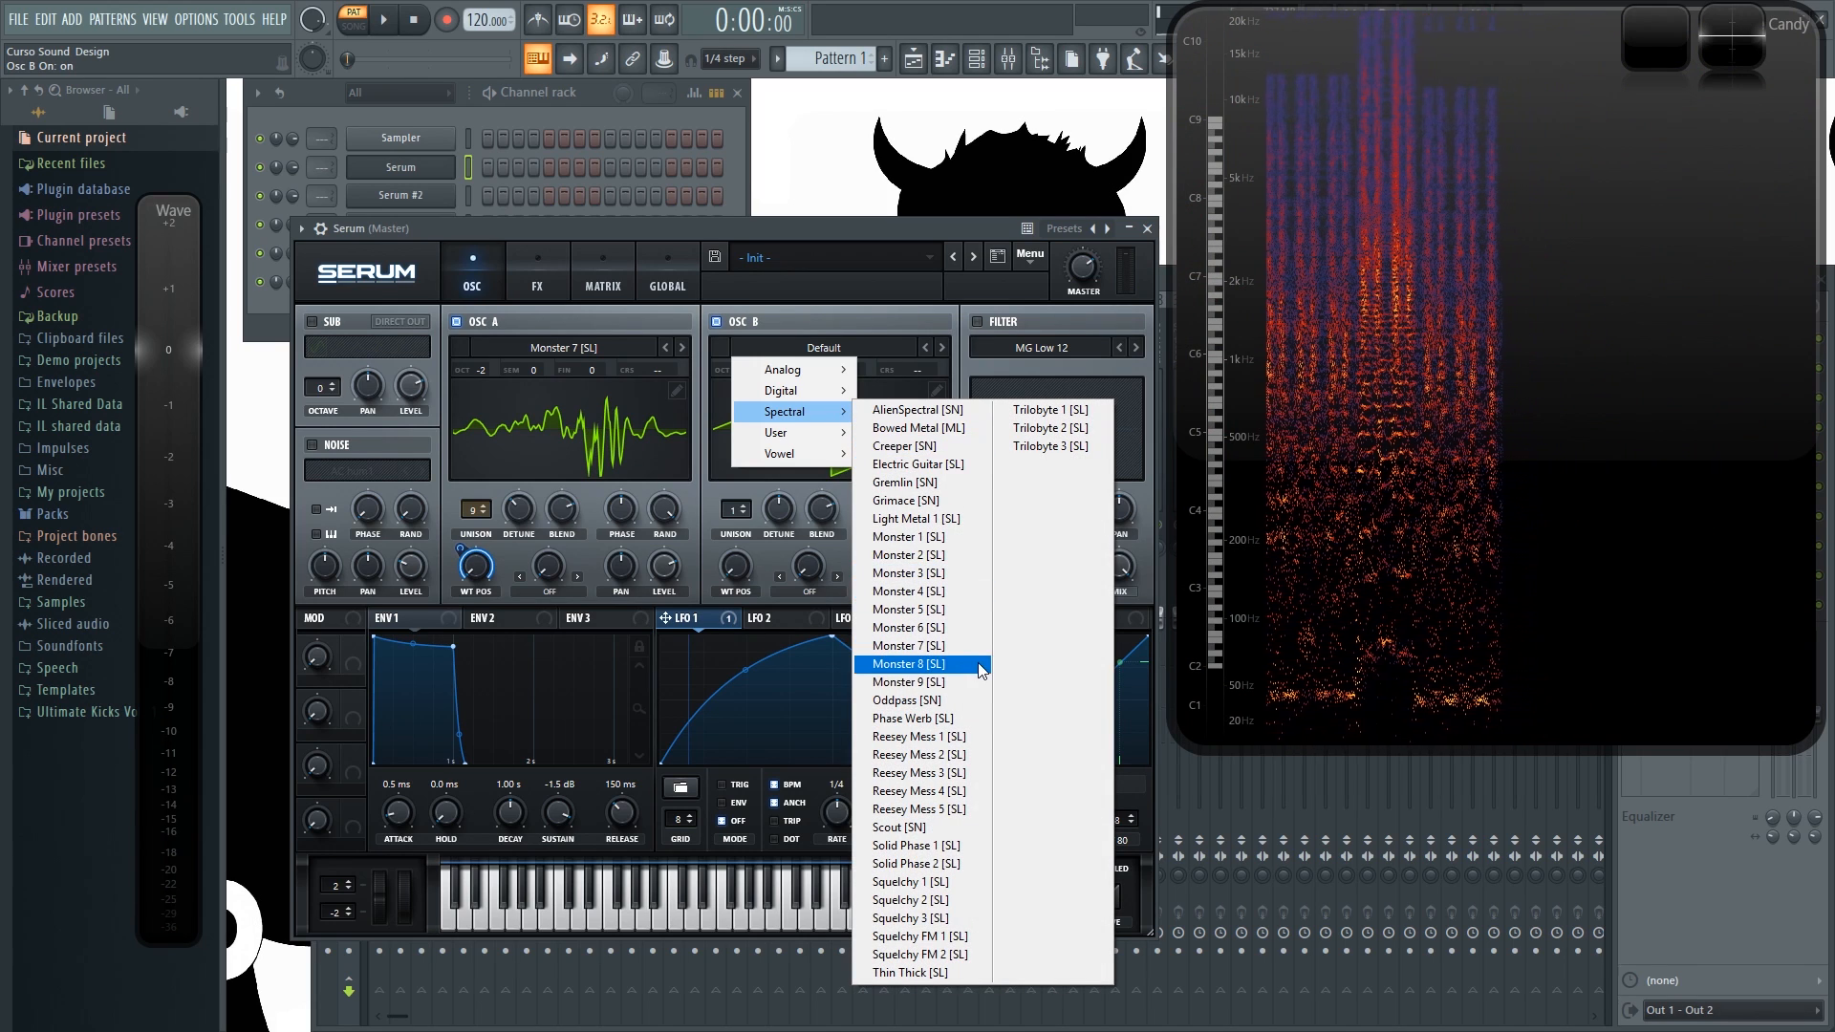
click(946, 884)
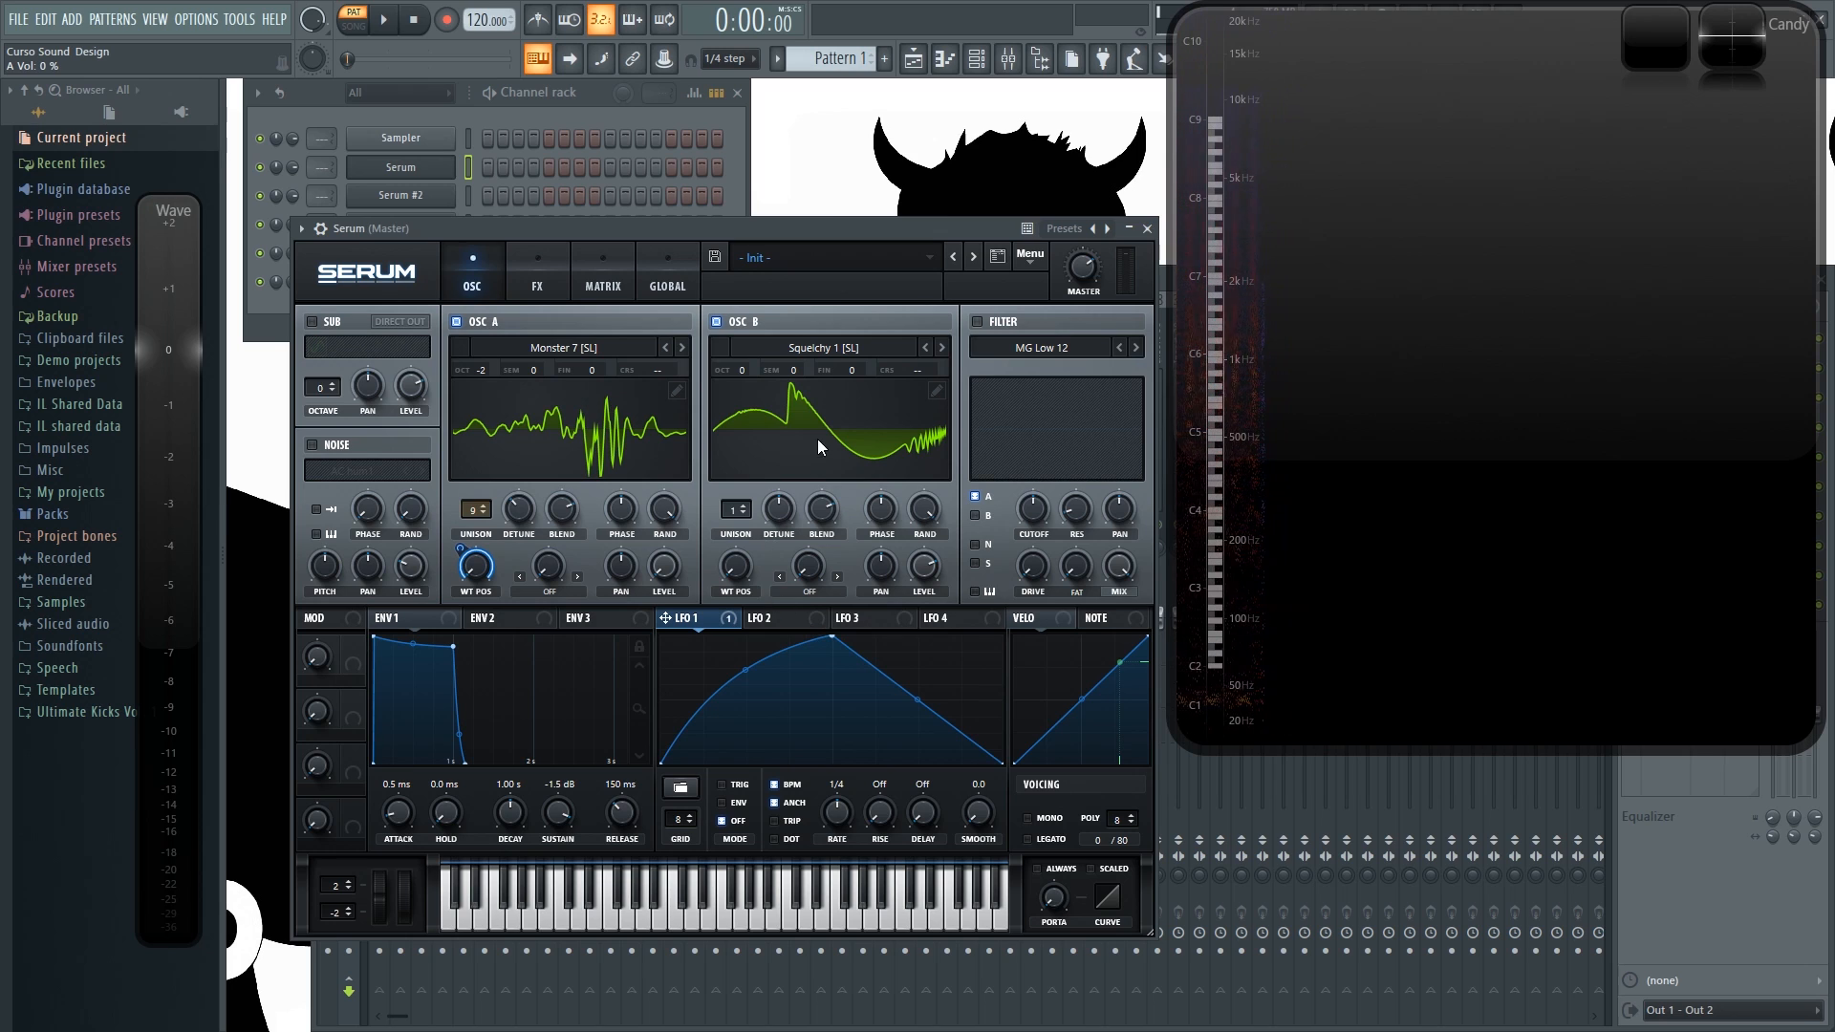
Step: Lower OSC B's octave and sweep its wavetable position while playing notes
drag(741, 509, 754, 646)
mouse_move(738, 566)
mouse_down()
mouse_move(744, 545)
mouse_move(755, 572)
mouse_up()
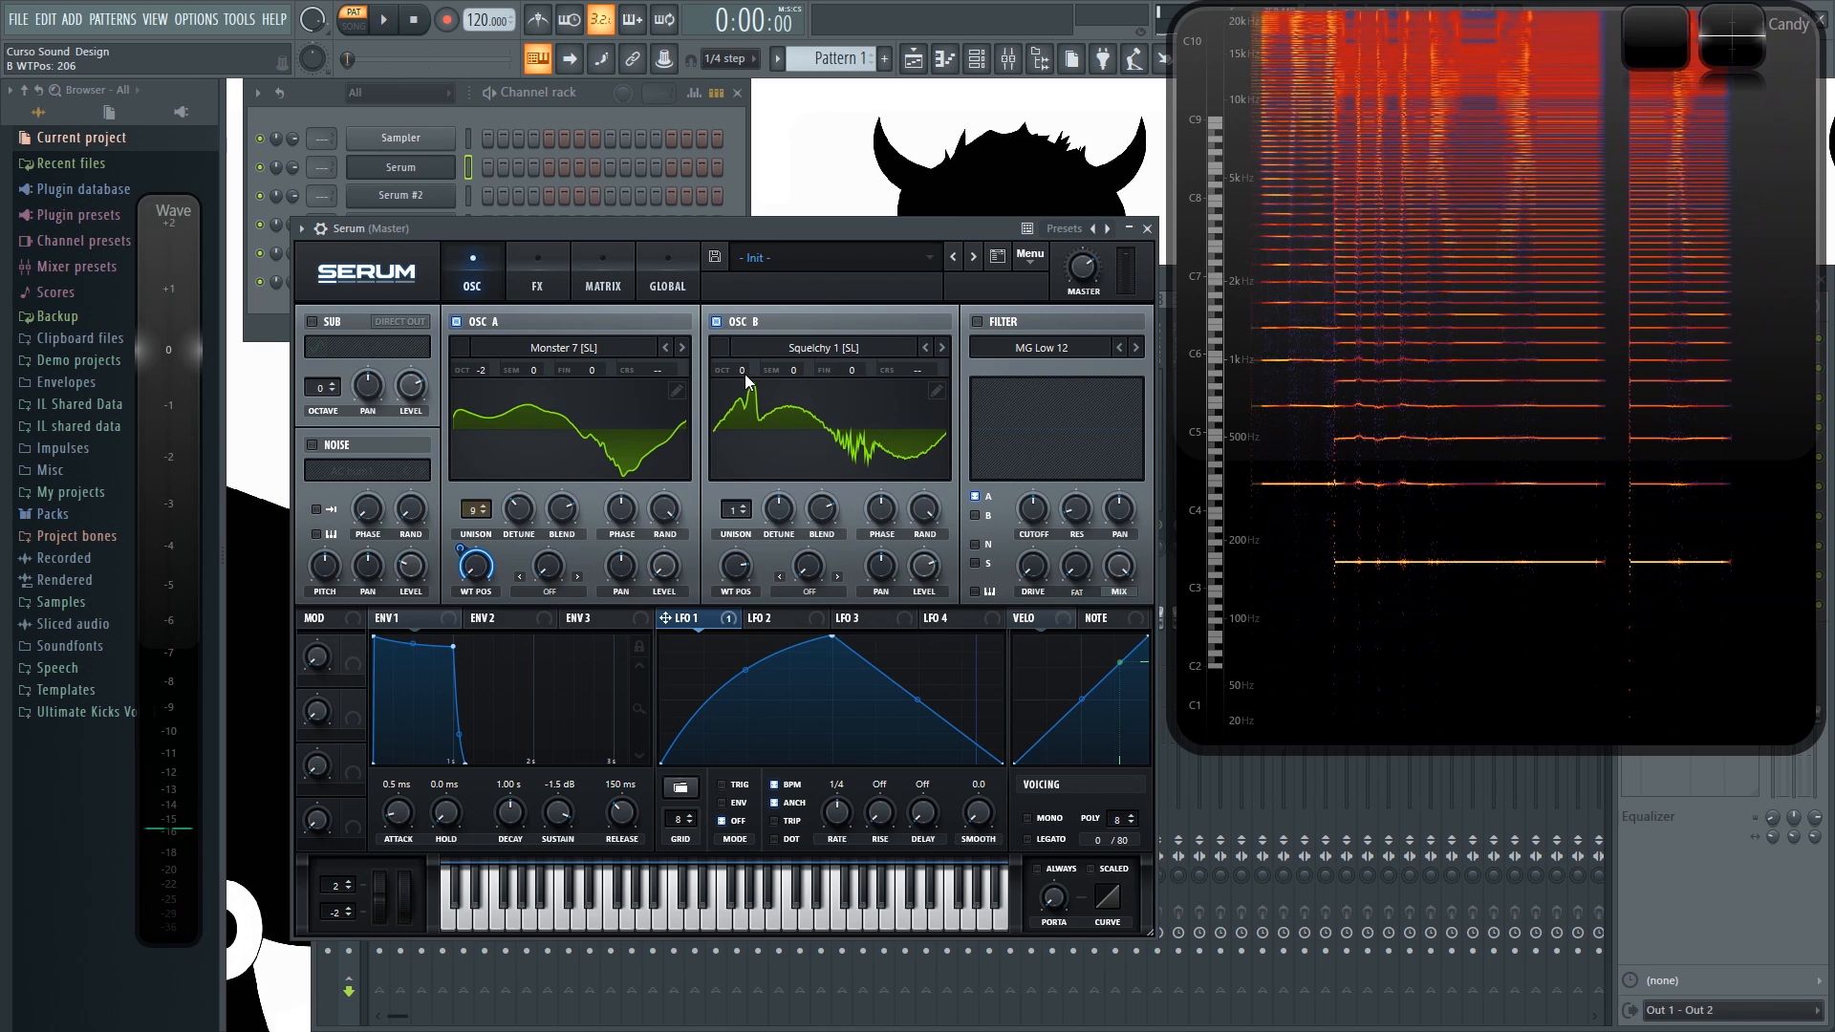
mouse_move(744, 389)
drag(736, 566, 766, 713)
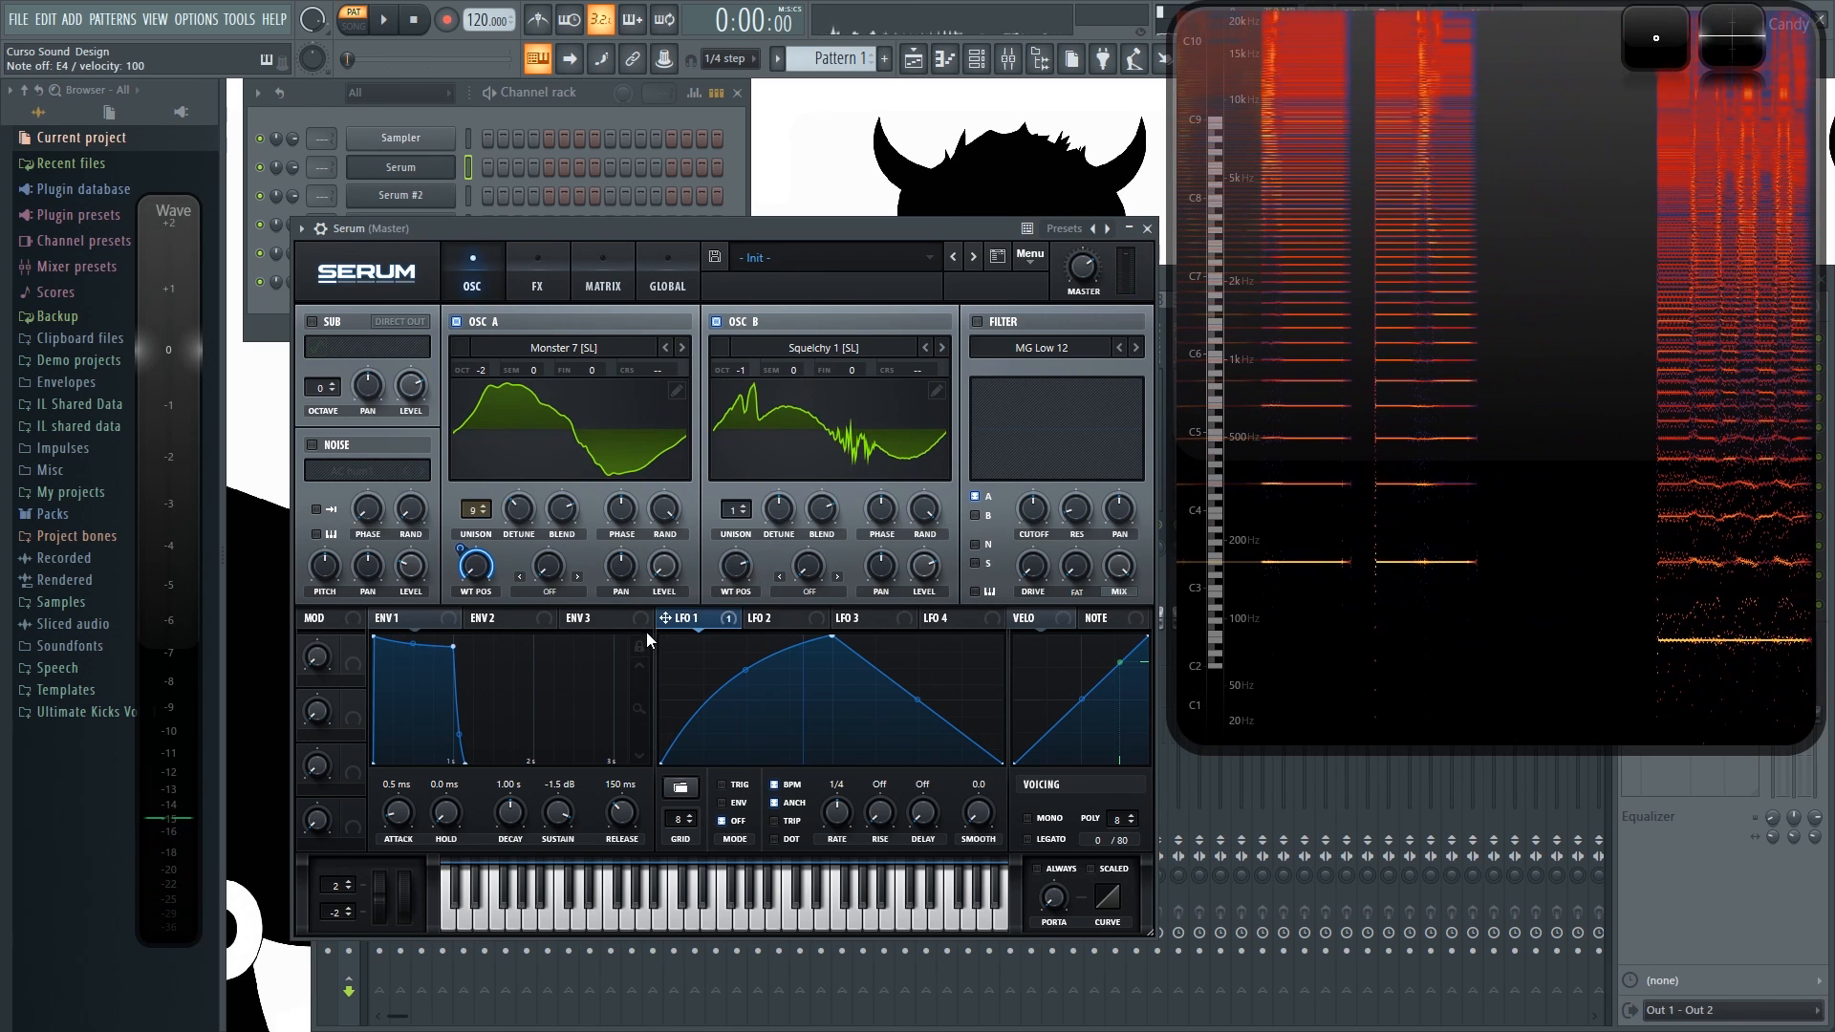
key(c)
Step: Set OSC B's wavetable position to 1, modulate it with LFO 1, and play test notes
drag(737, 568, 728, 724)
drag(725, 578, 736, 619)
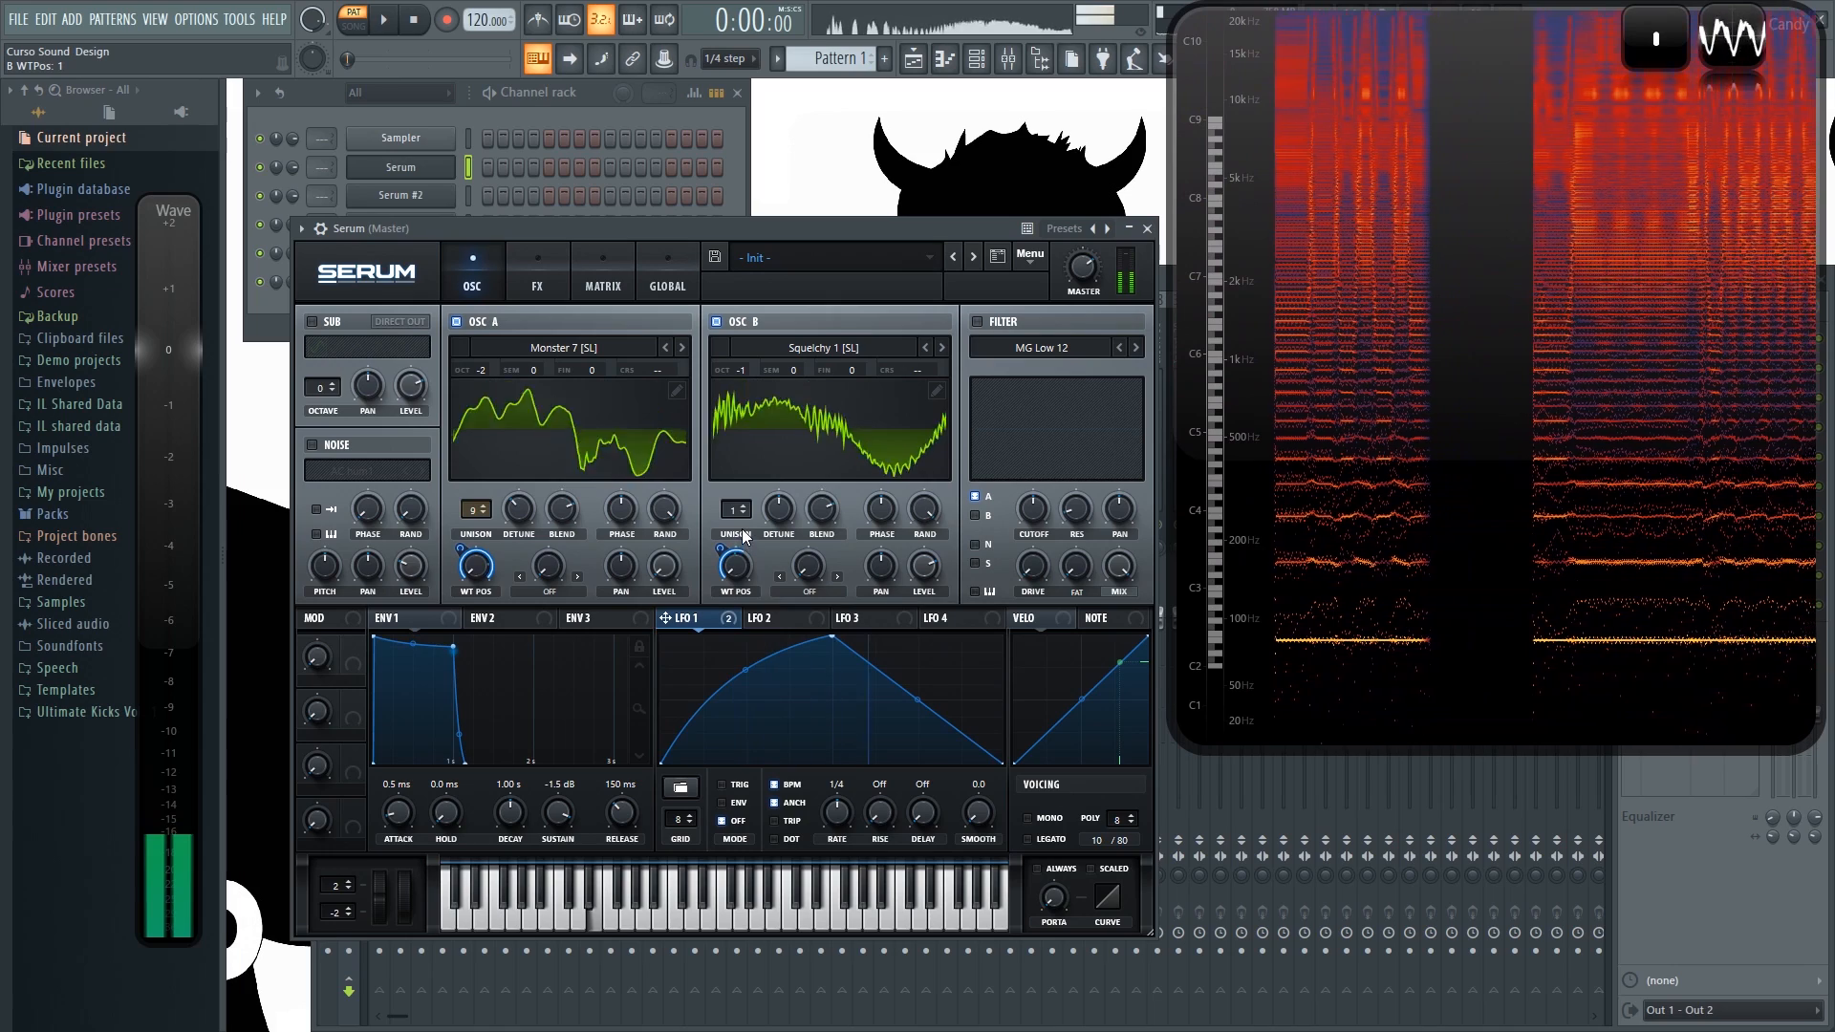
key(w)
key(c)
Step: Set OSC B's octave to -2 and its unison to 4 voices
drag(743, 369, 743, 387)
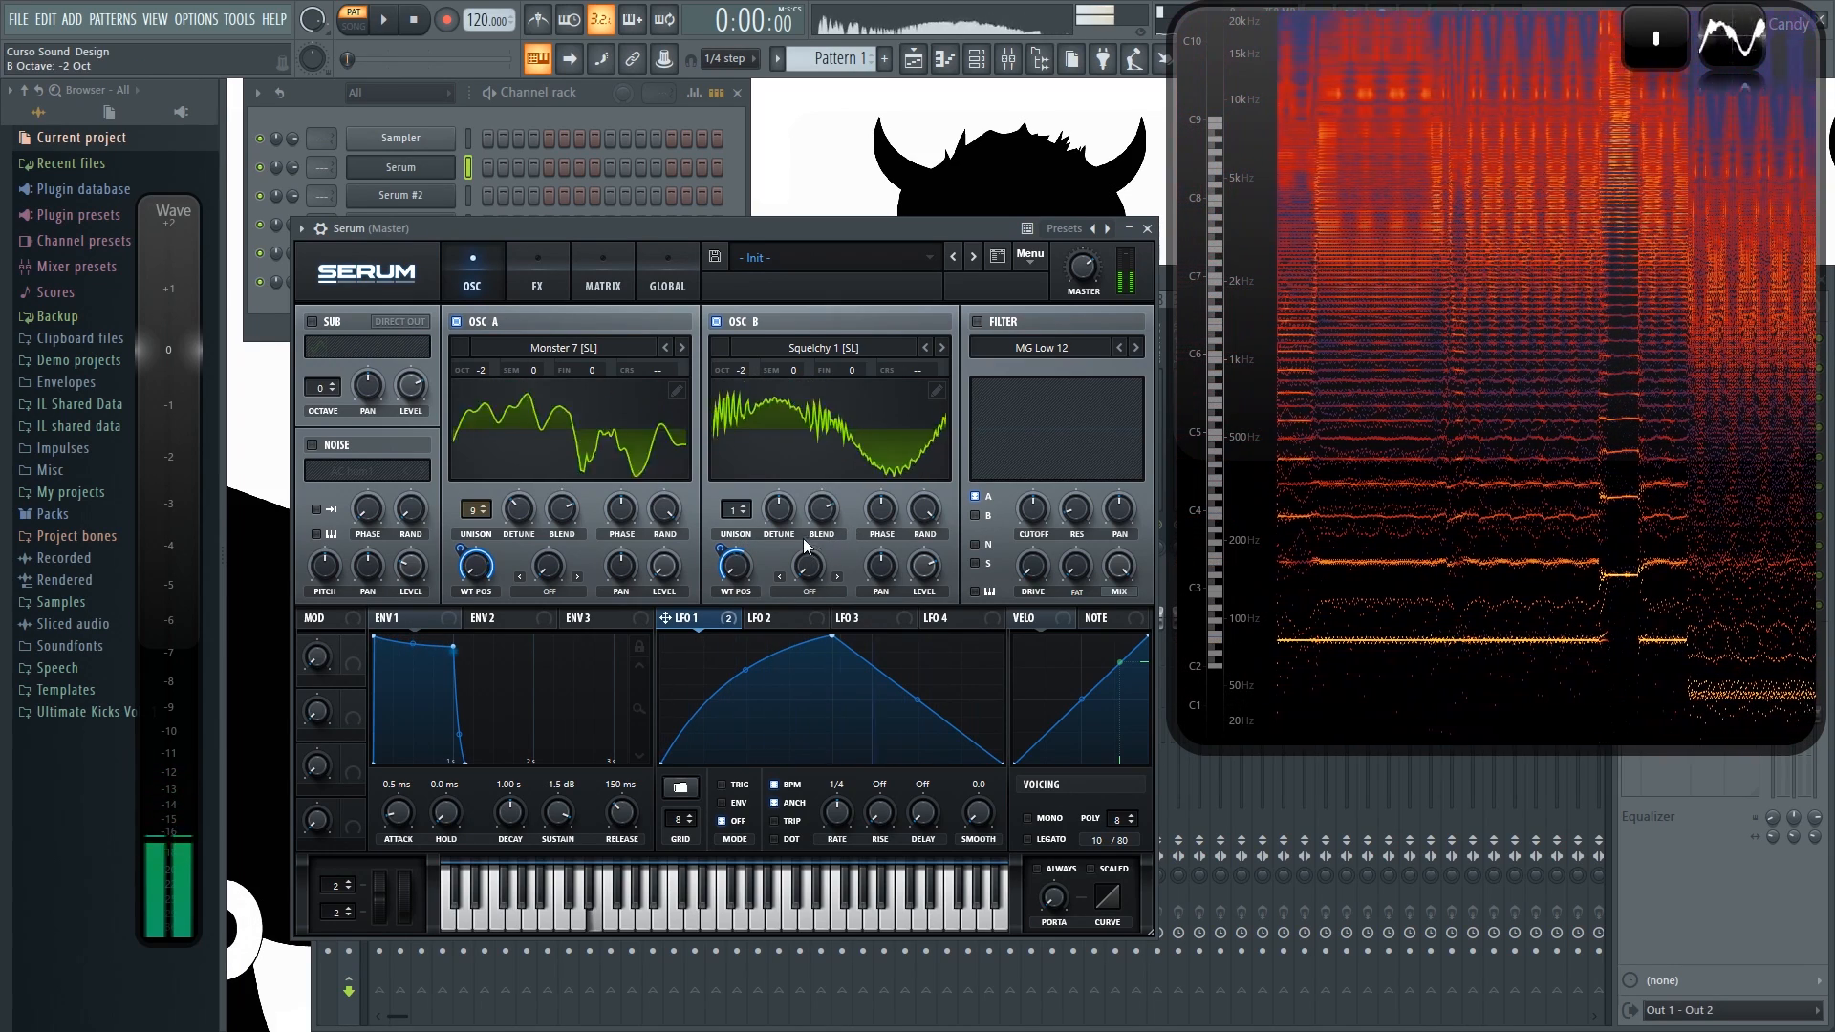
drag(778, 513, 751, 480)
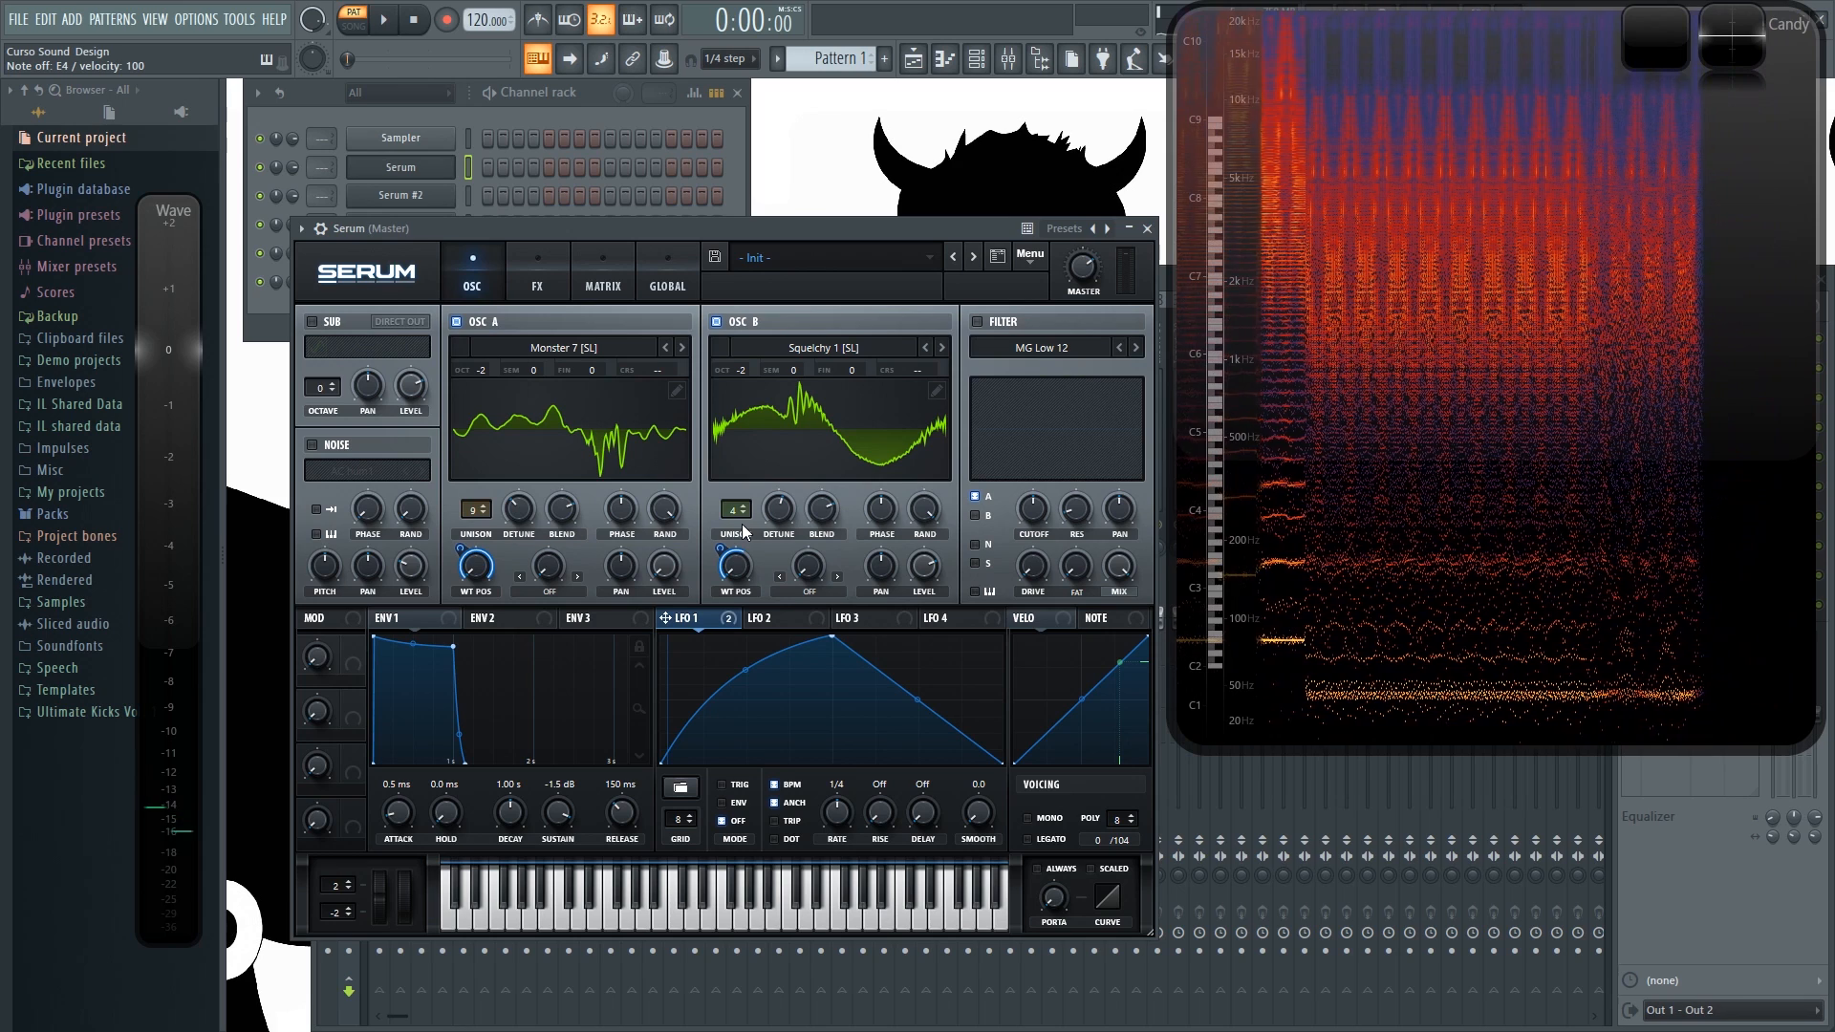
Step: Raise OSC A's level to about 67% while playing test notes with both oscillators
key(e)
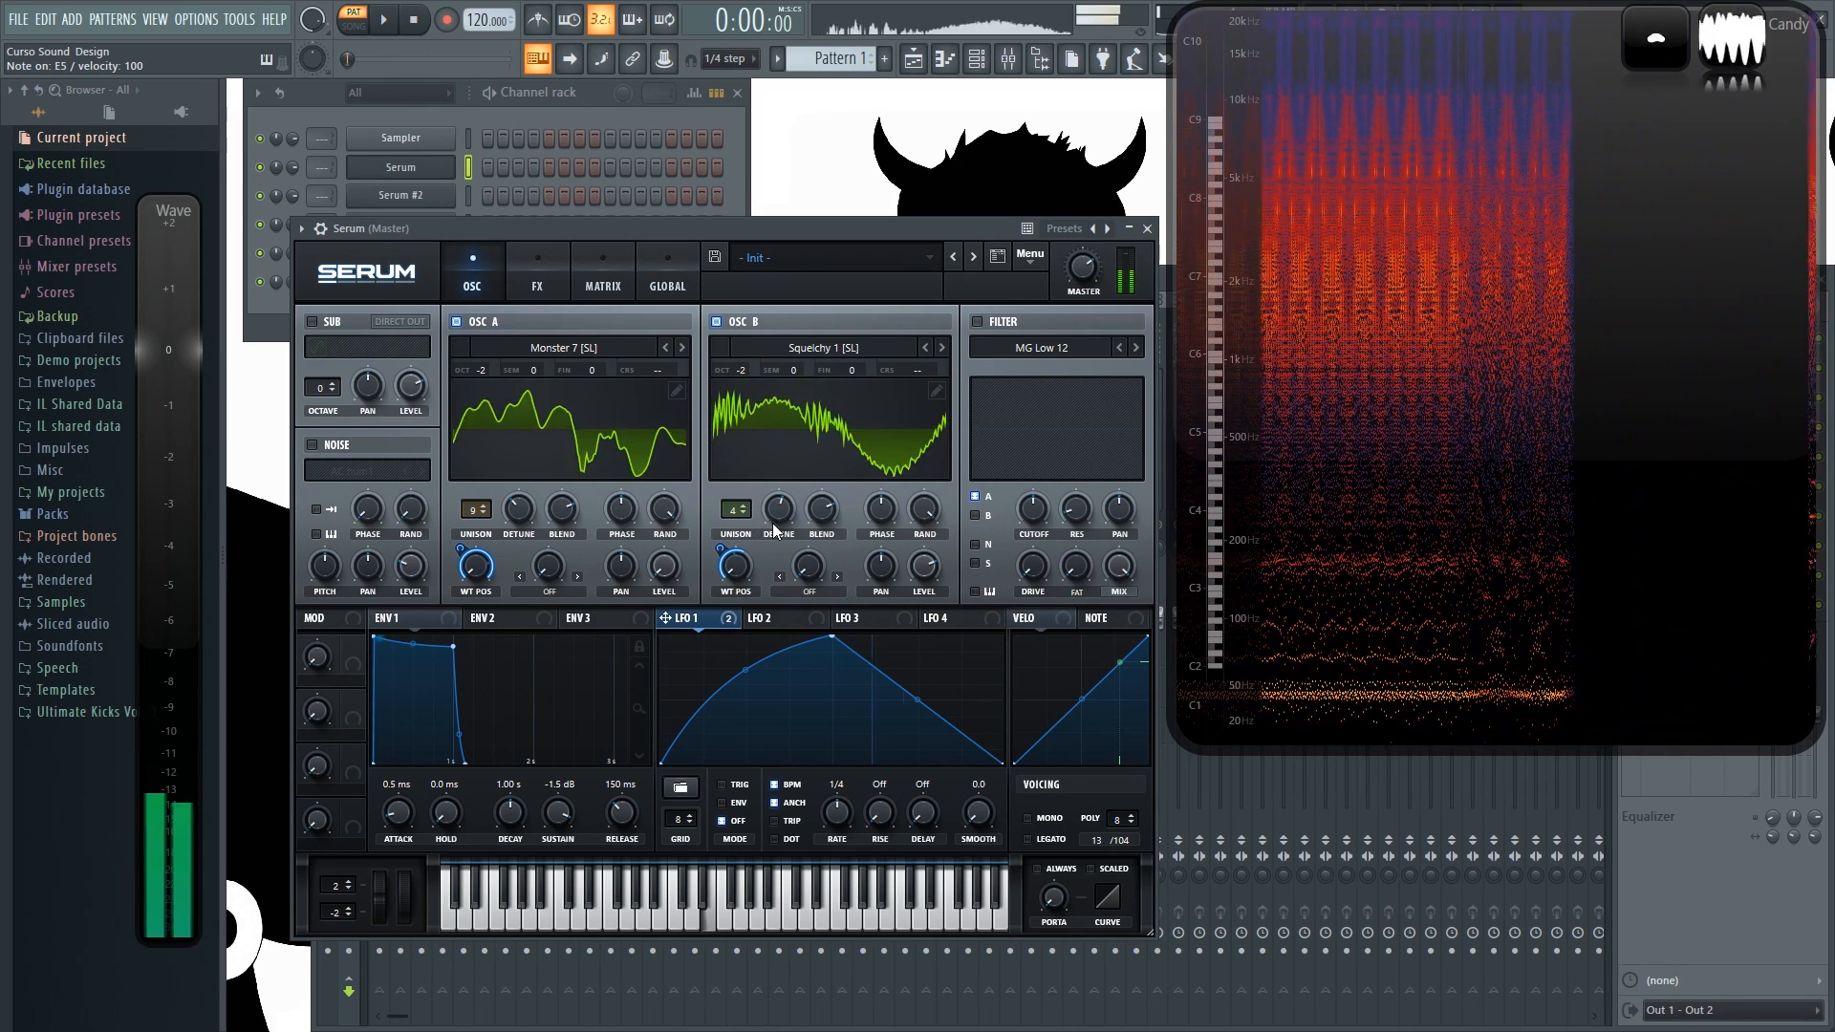
key(w)
key(c)
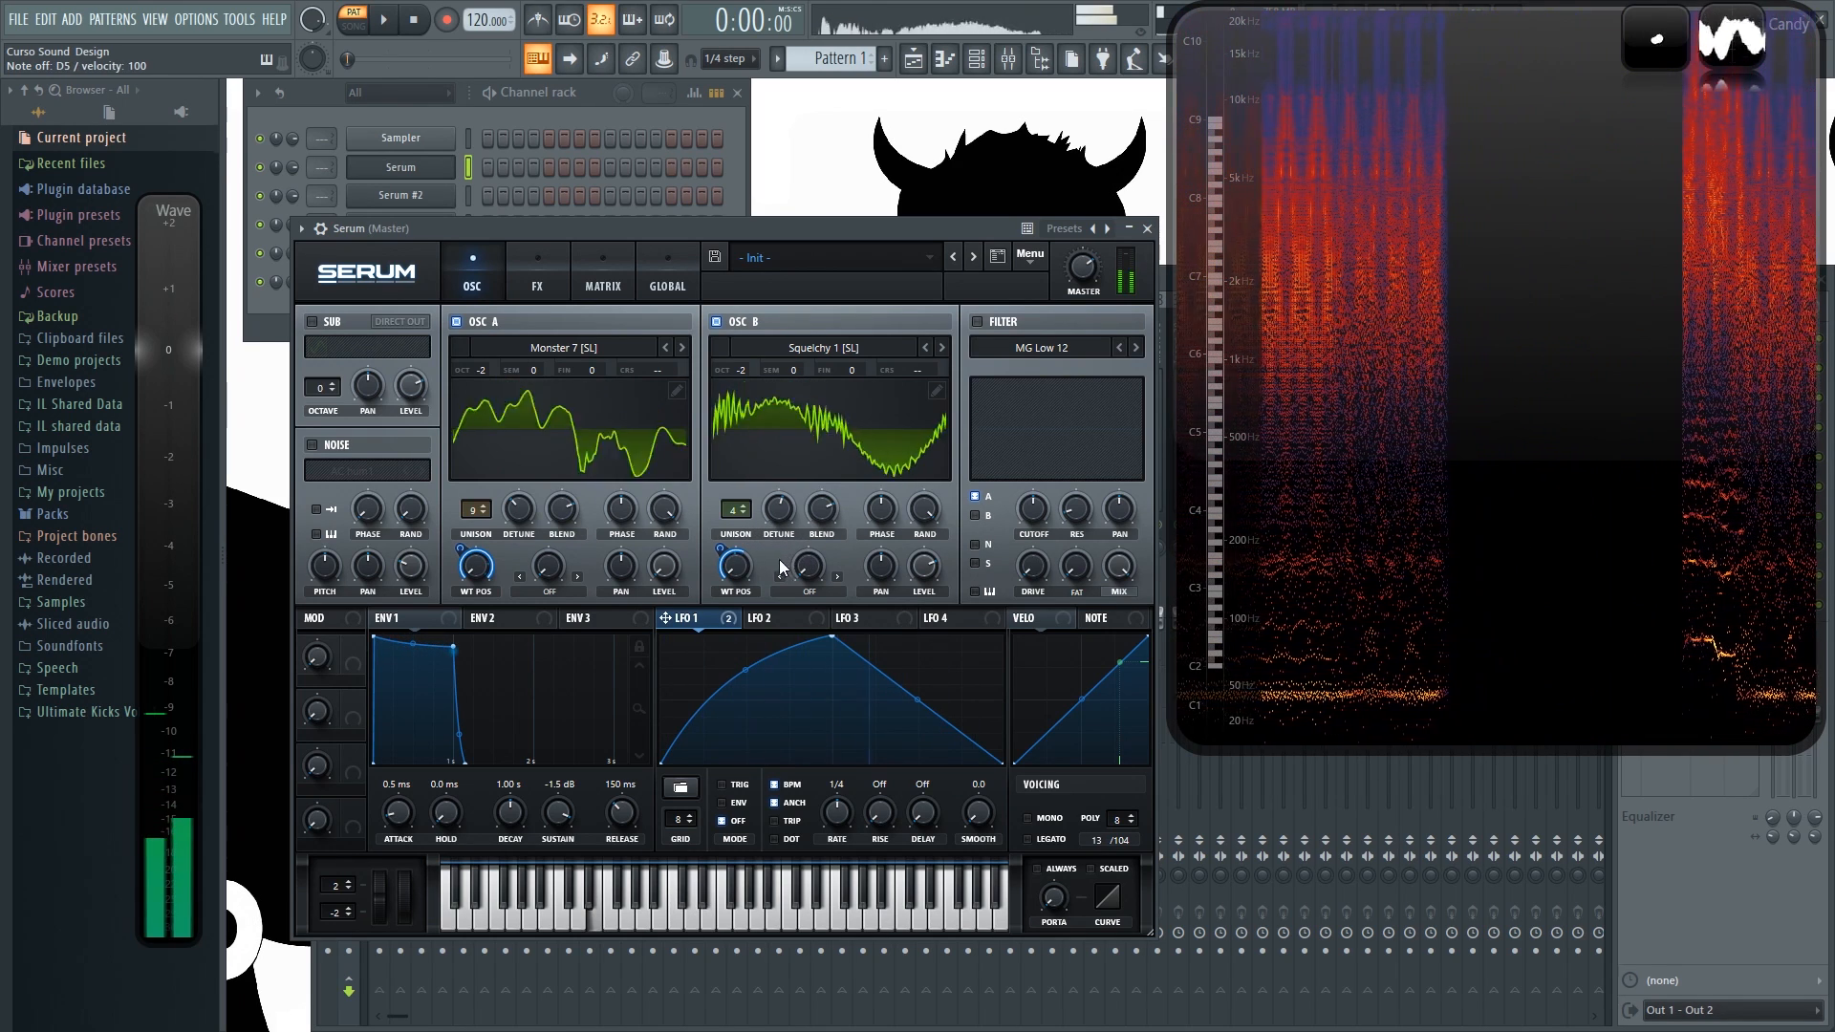
drag(673, 449, 674, 421)
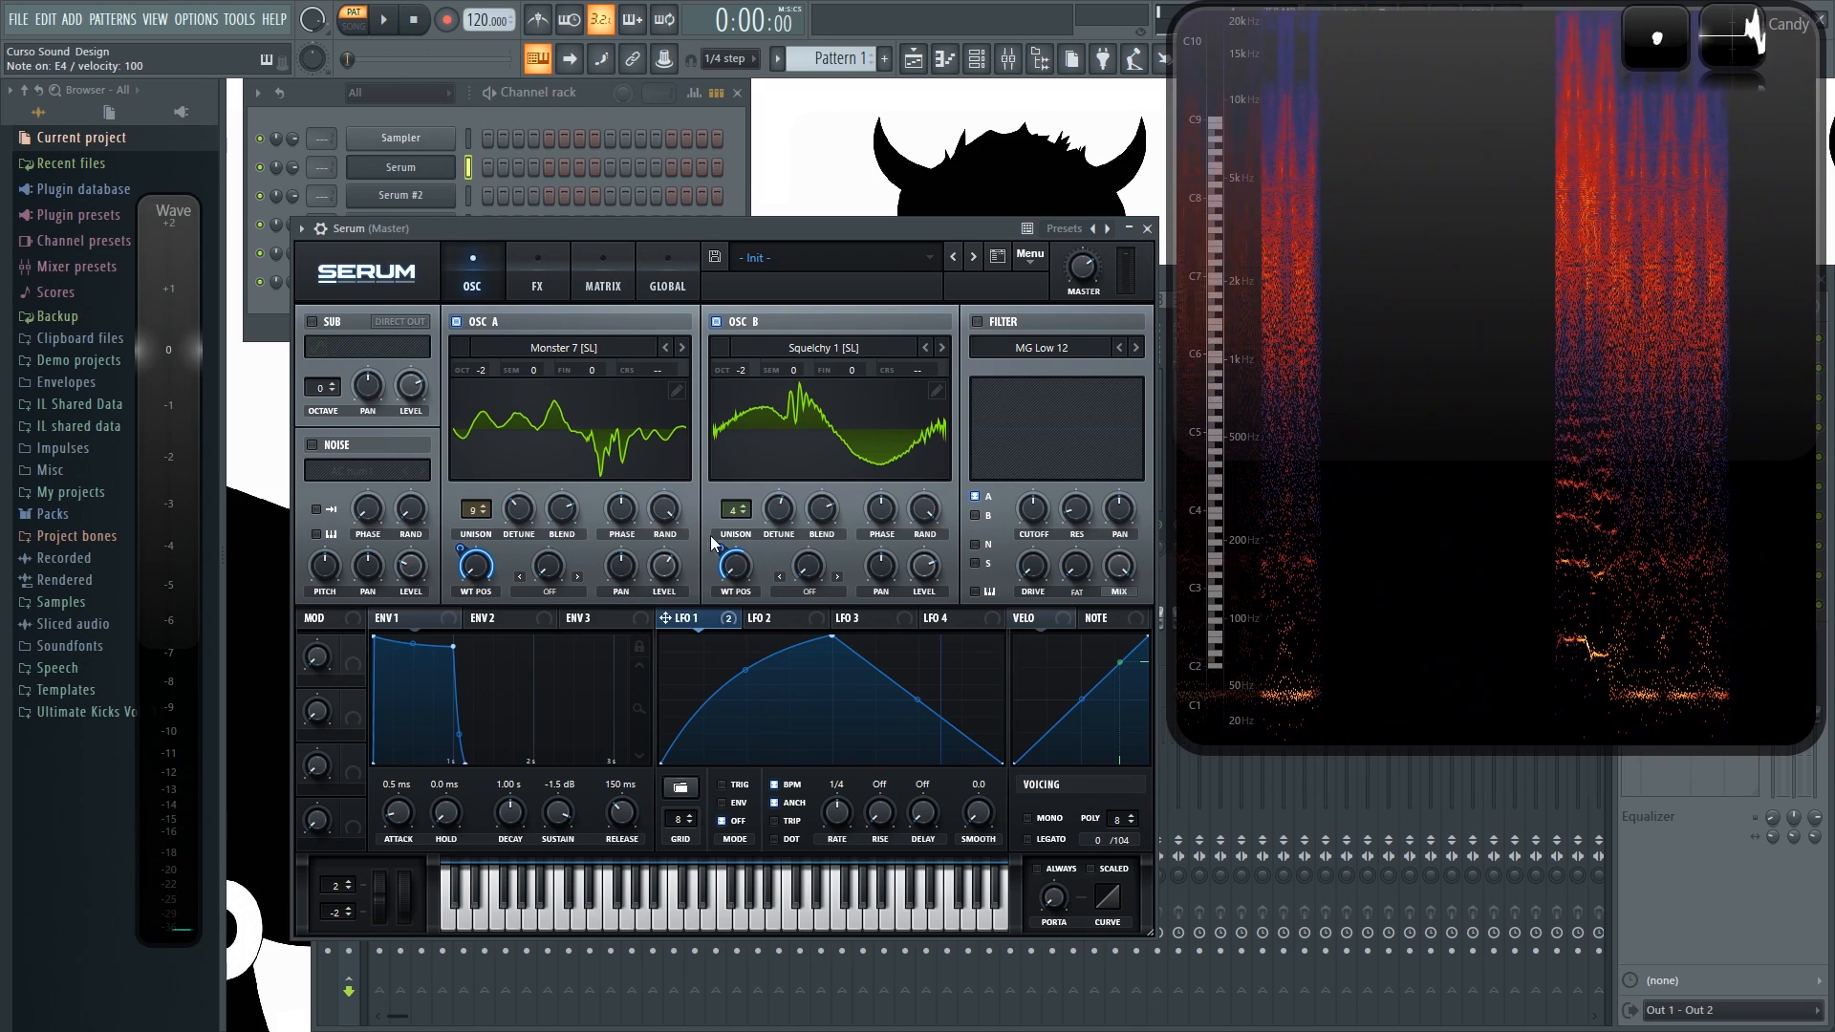
key(c)
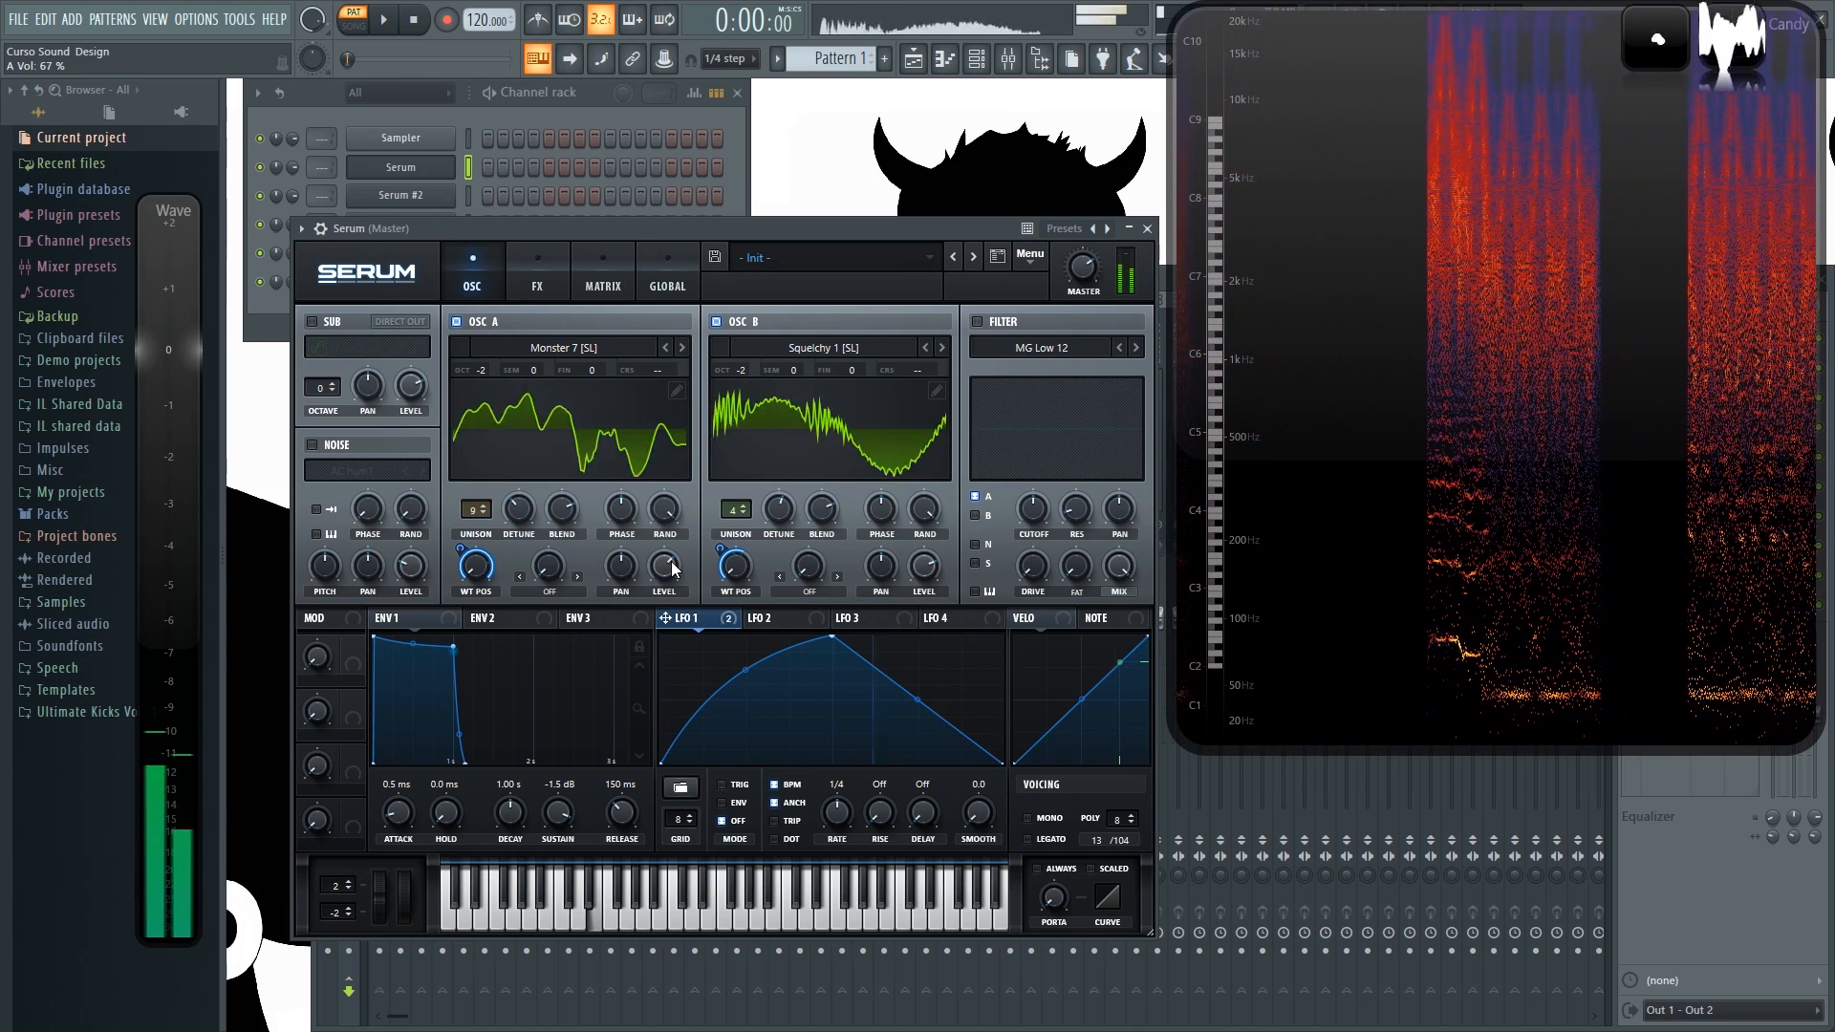
key(c)
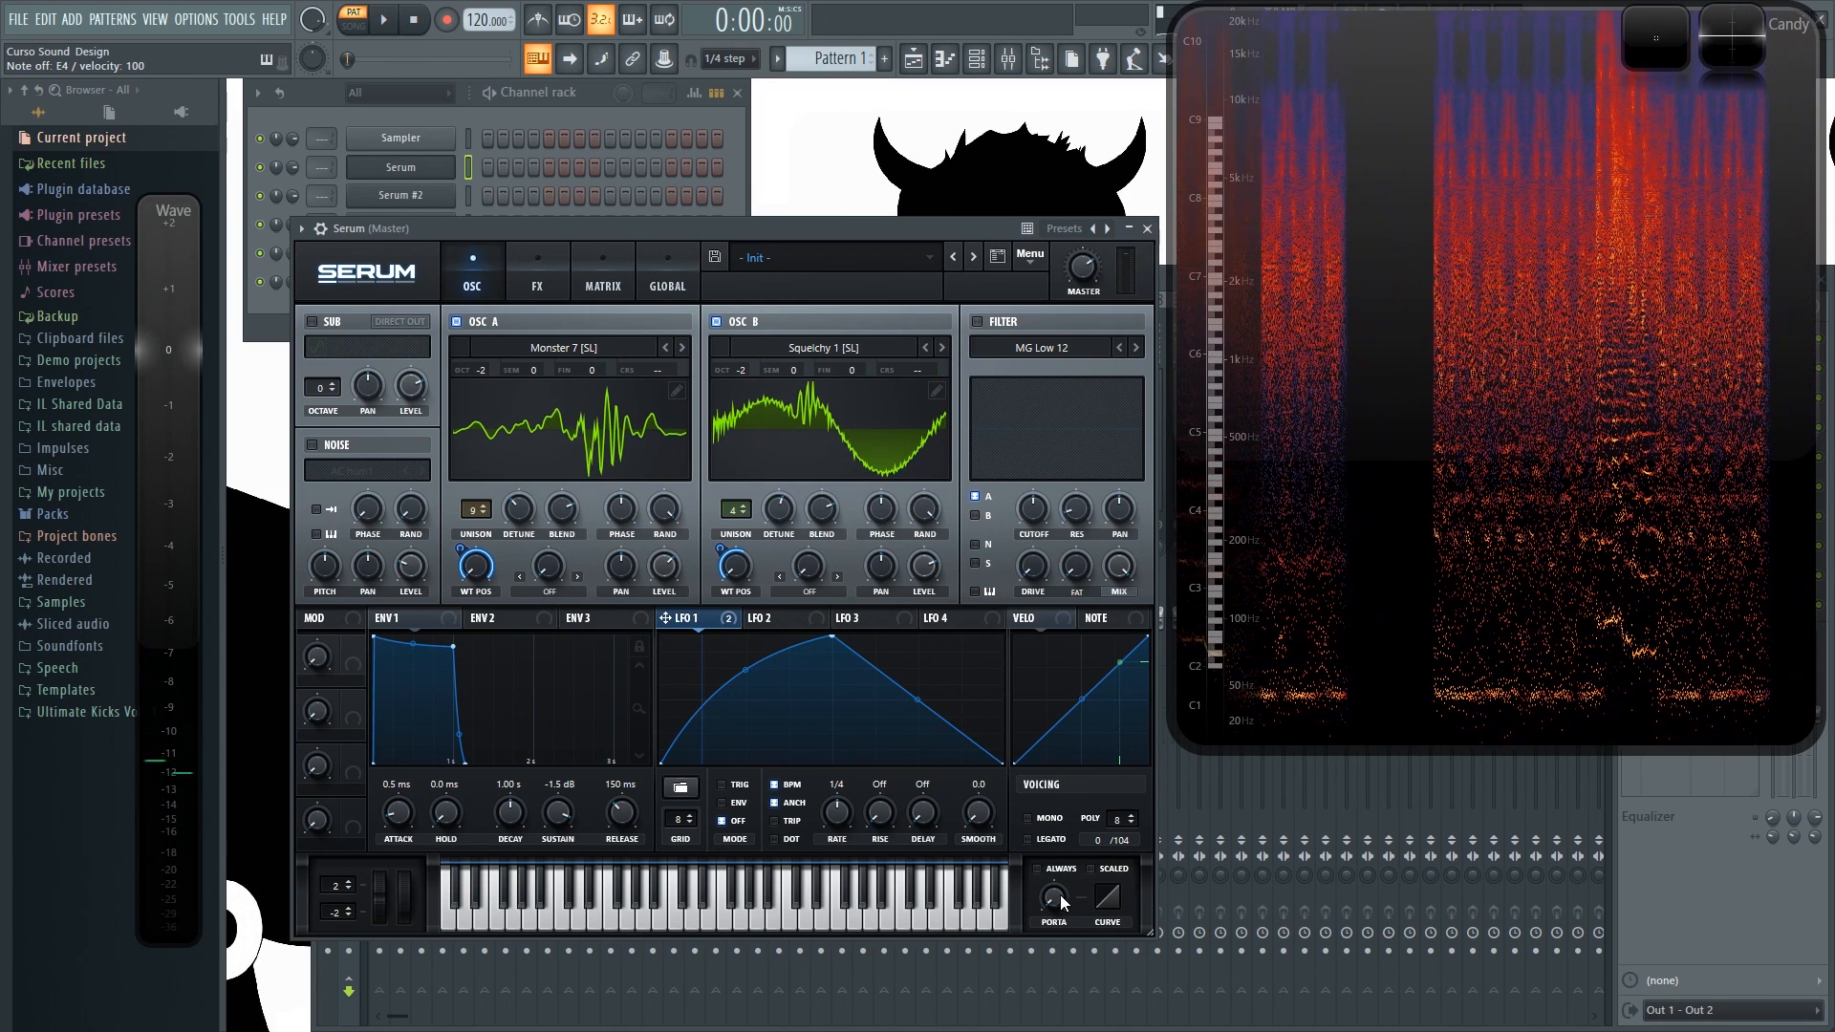
Step: Enable mono voicing with a portamento time of 100 ms and audition the glide between high and low notes
drag(1052, 898, 1051, 832)
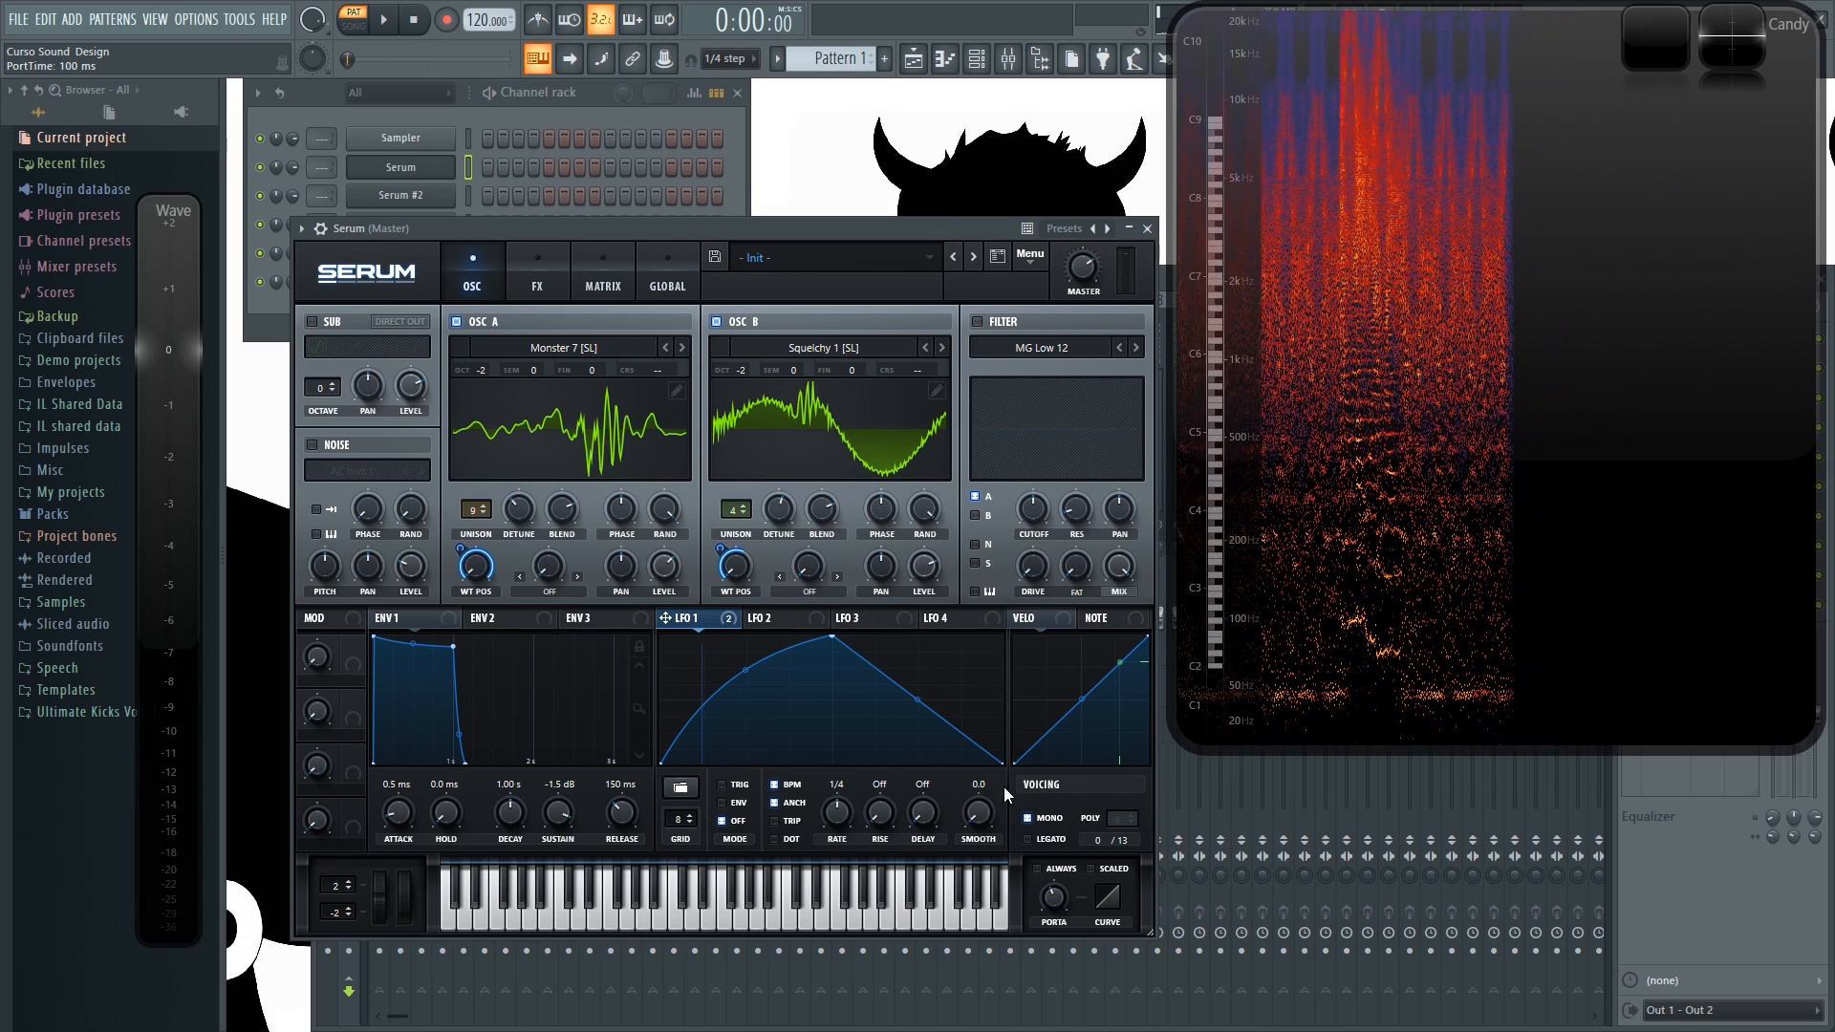
key(c)
key(e)
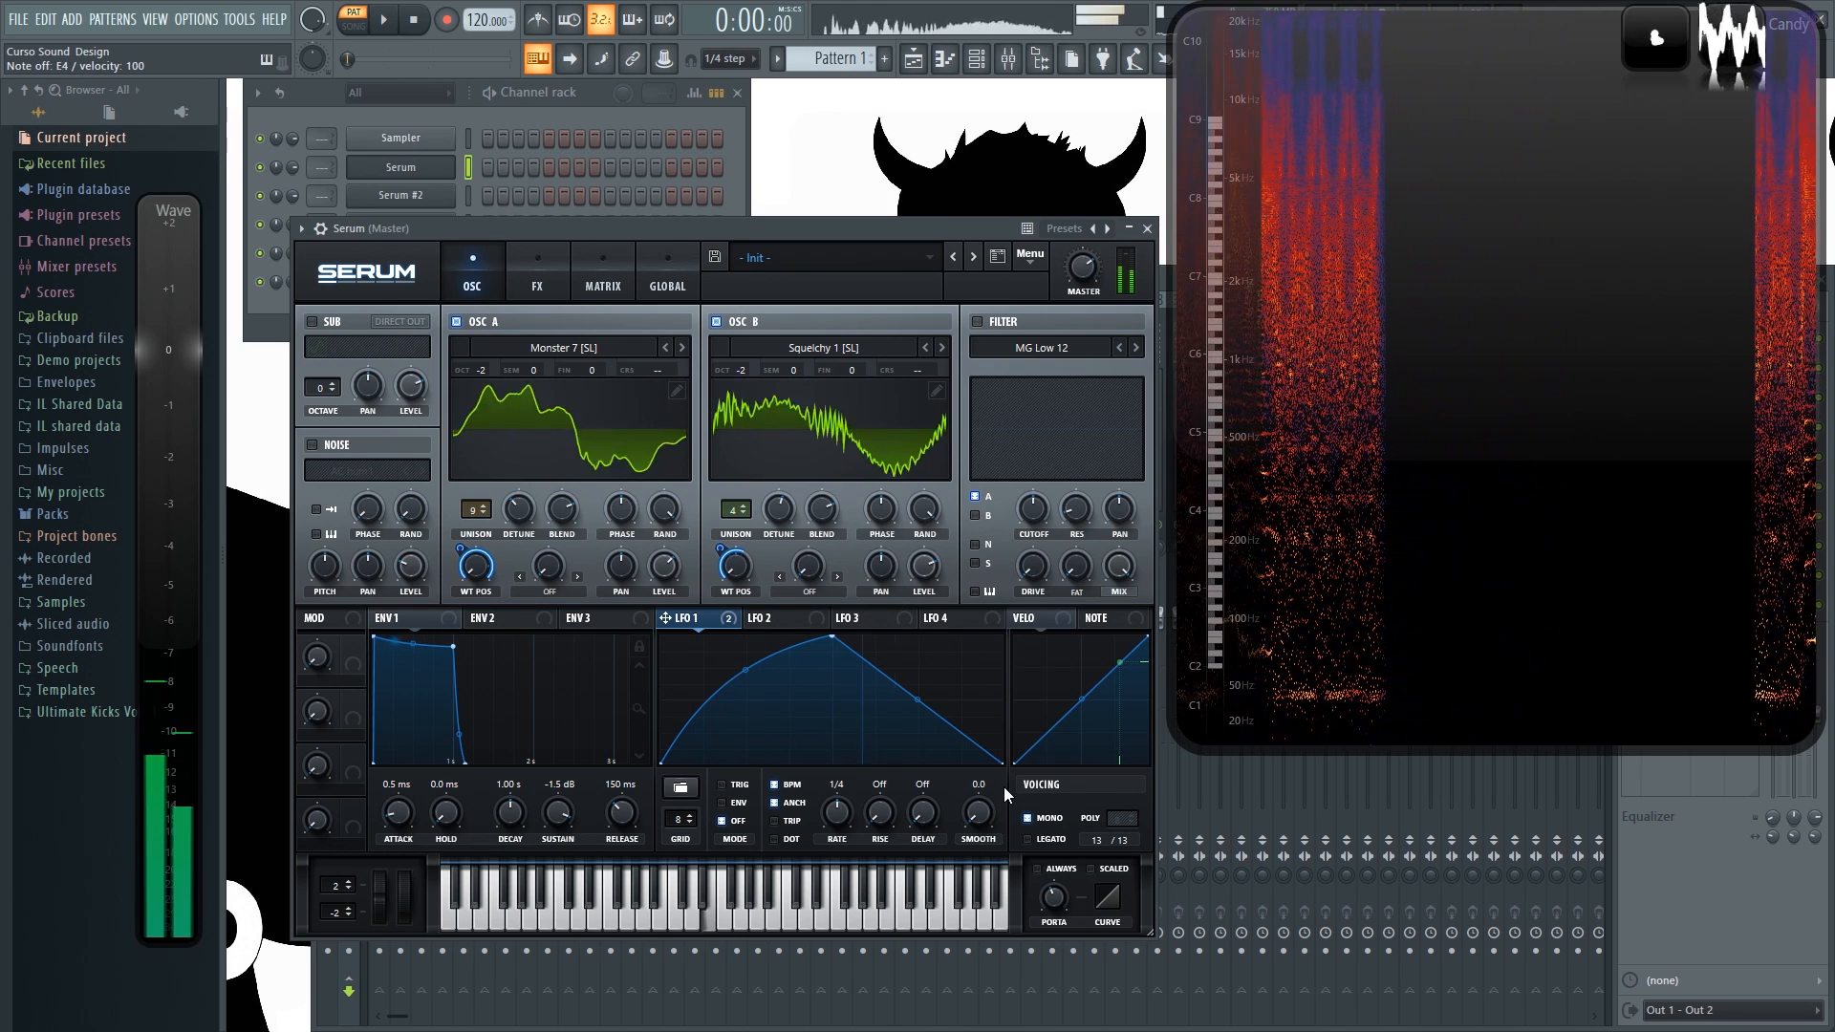
key(w)
key(x)
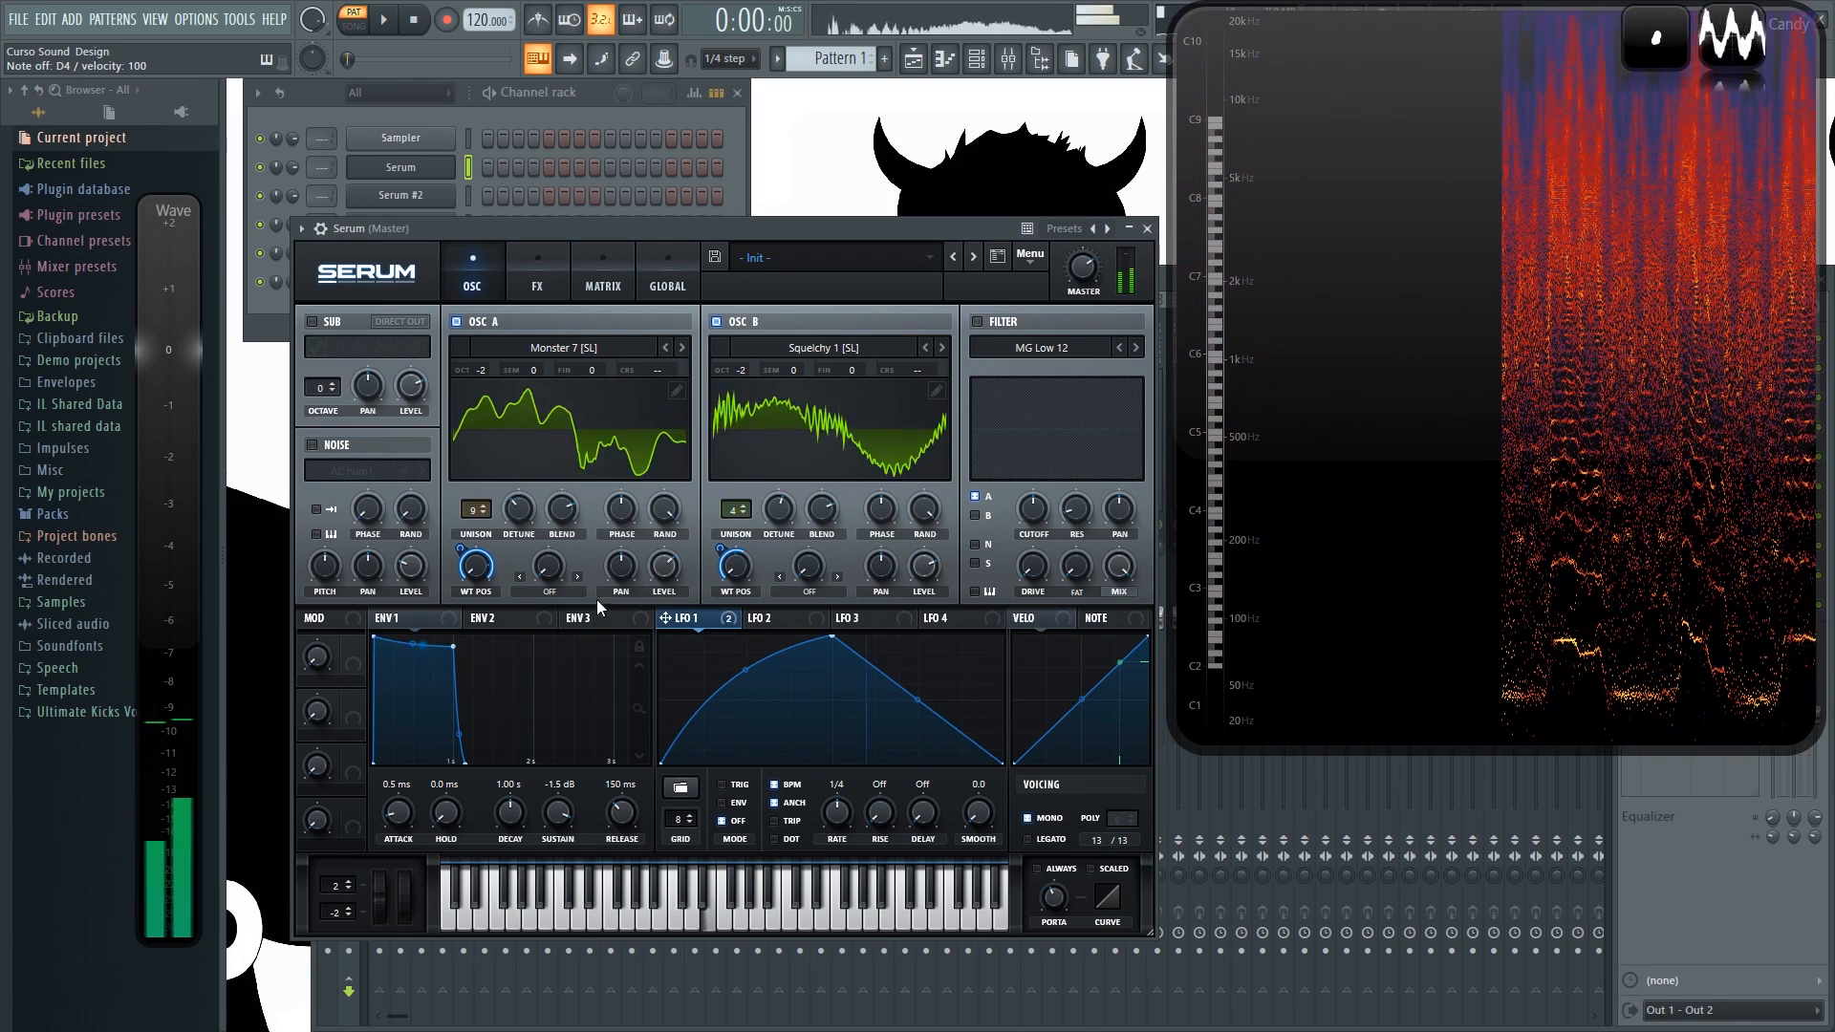
key(w)
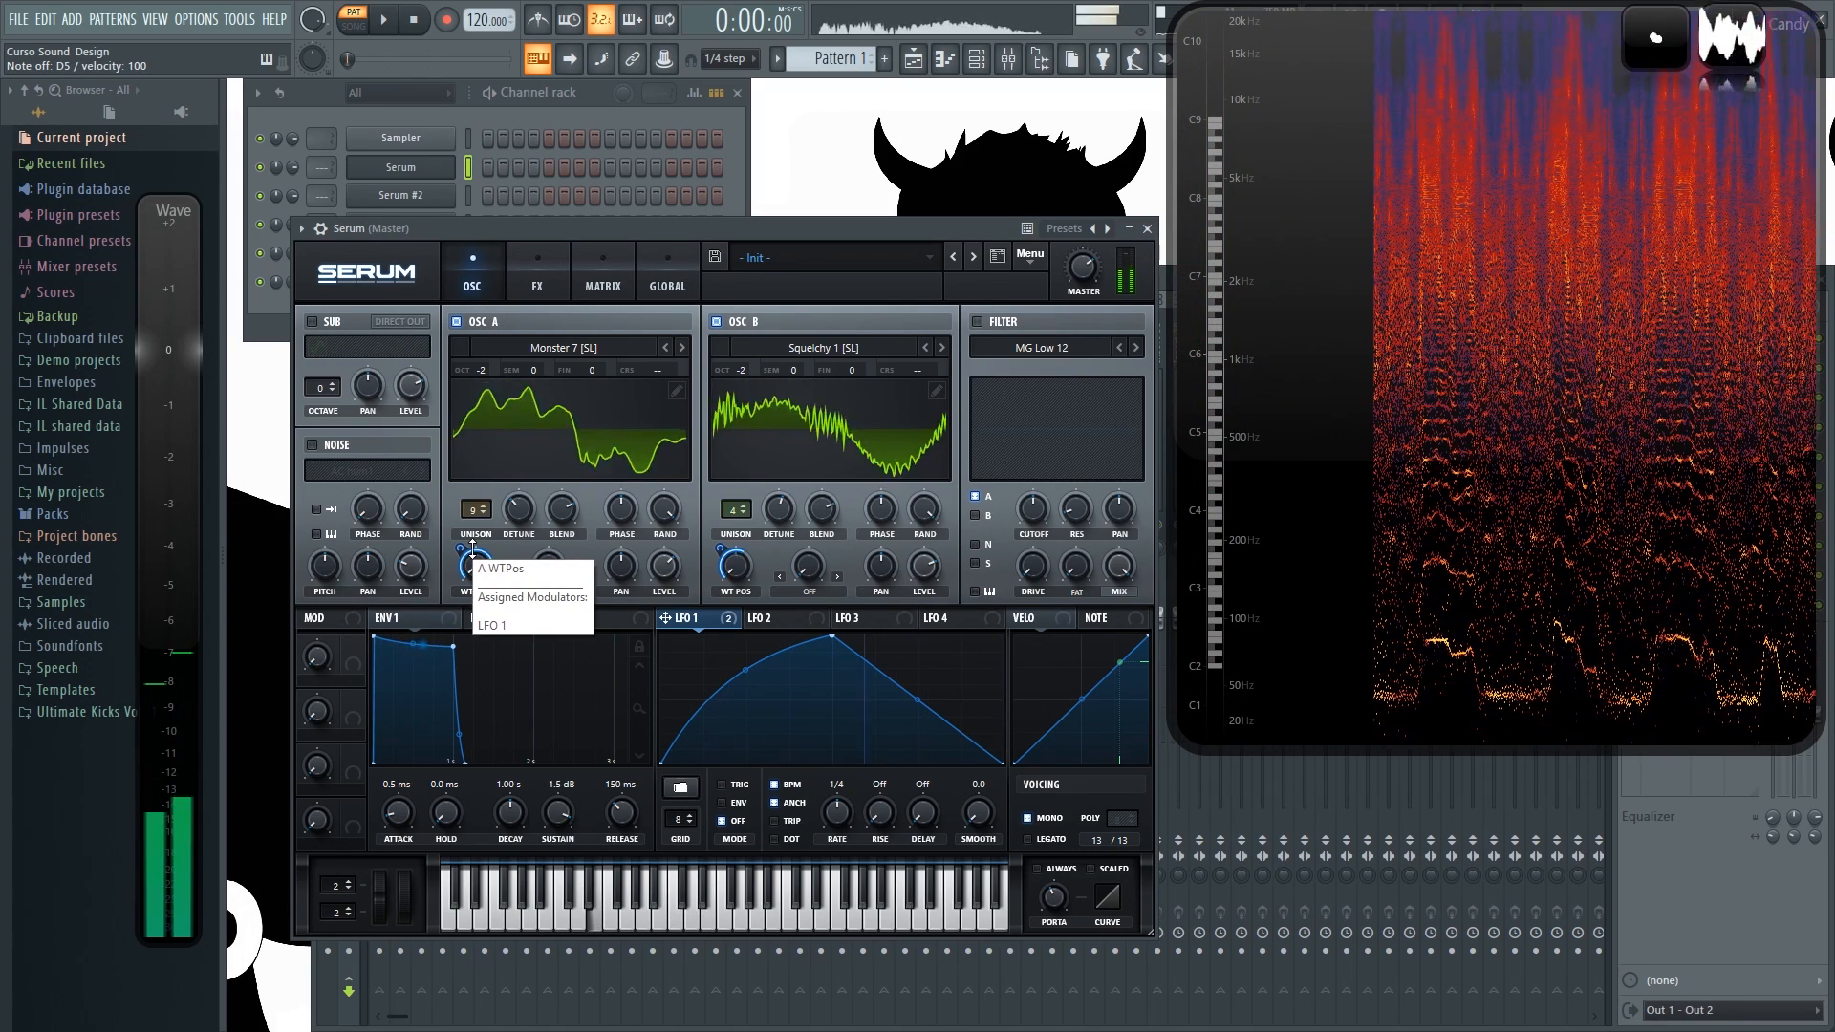
key(c)
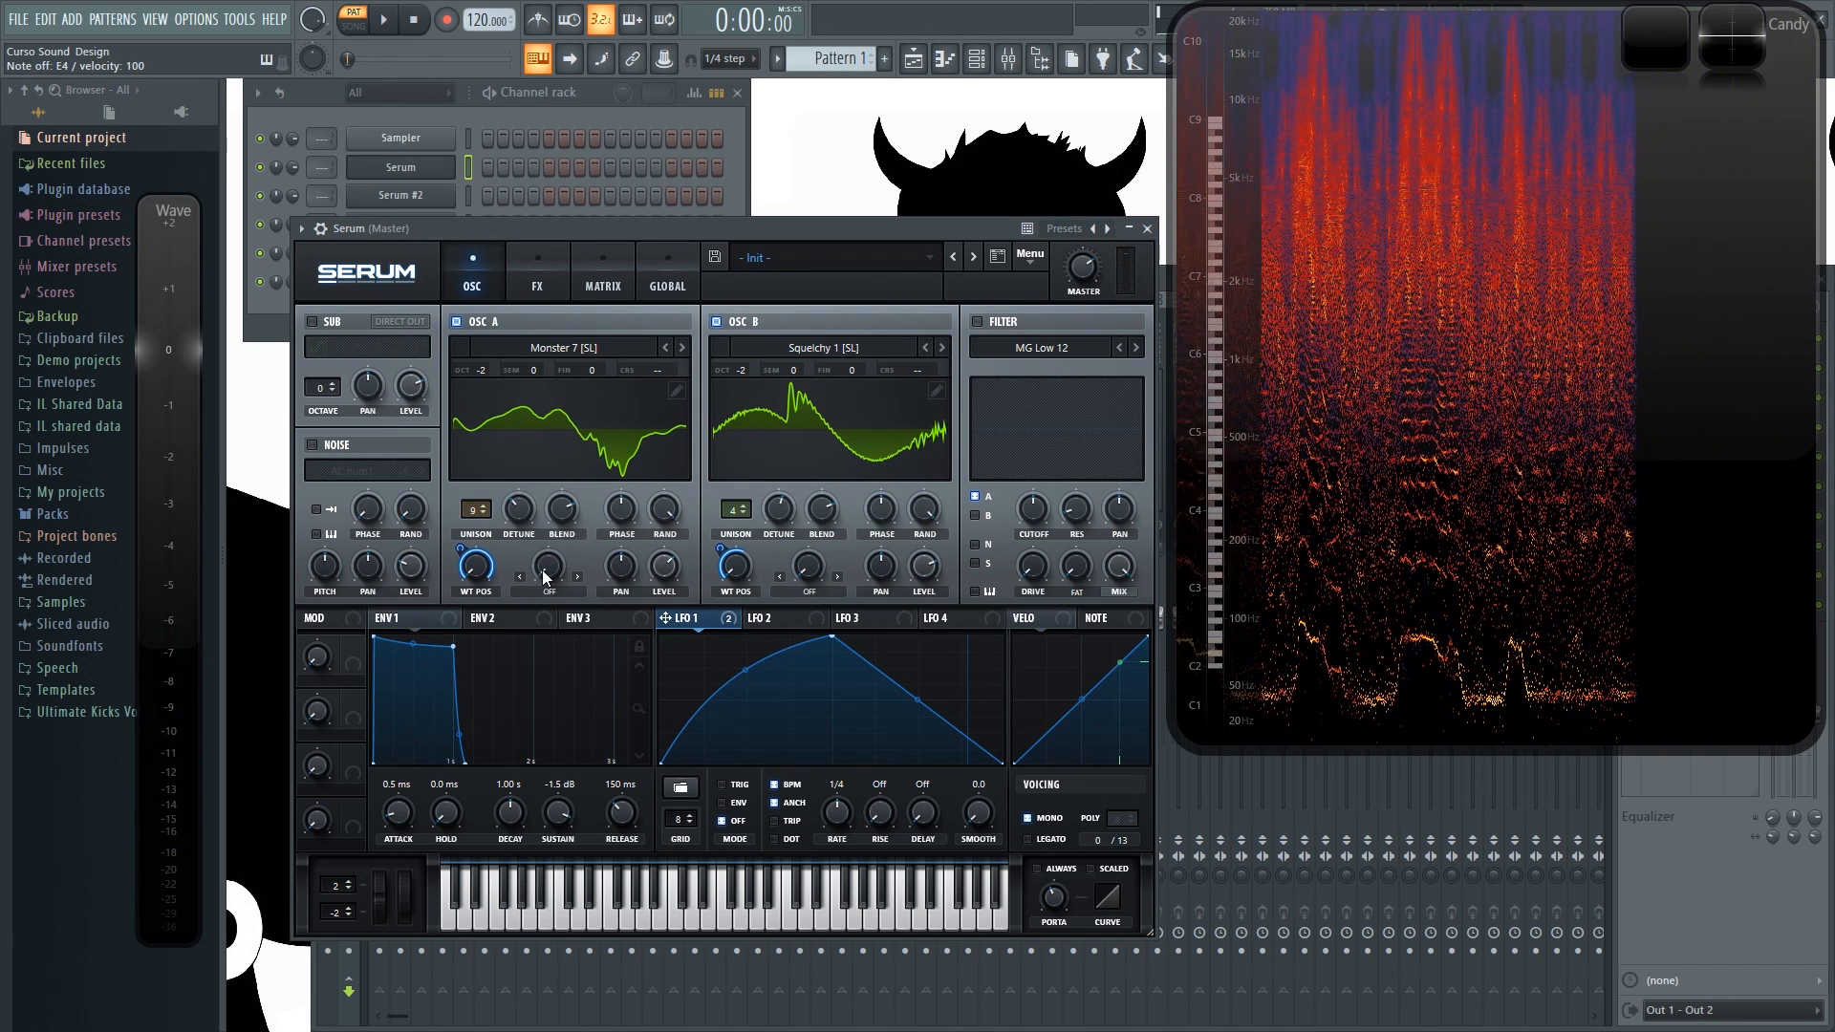
Step: Try the Bend - warp mode on OSC A and sweep its warp amount
click(548, 444)
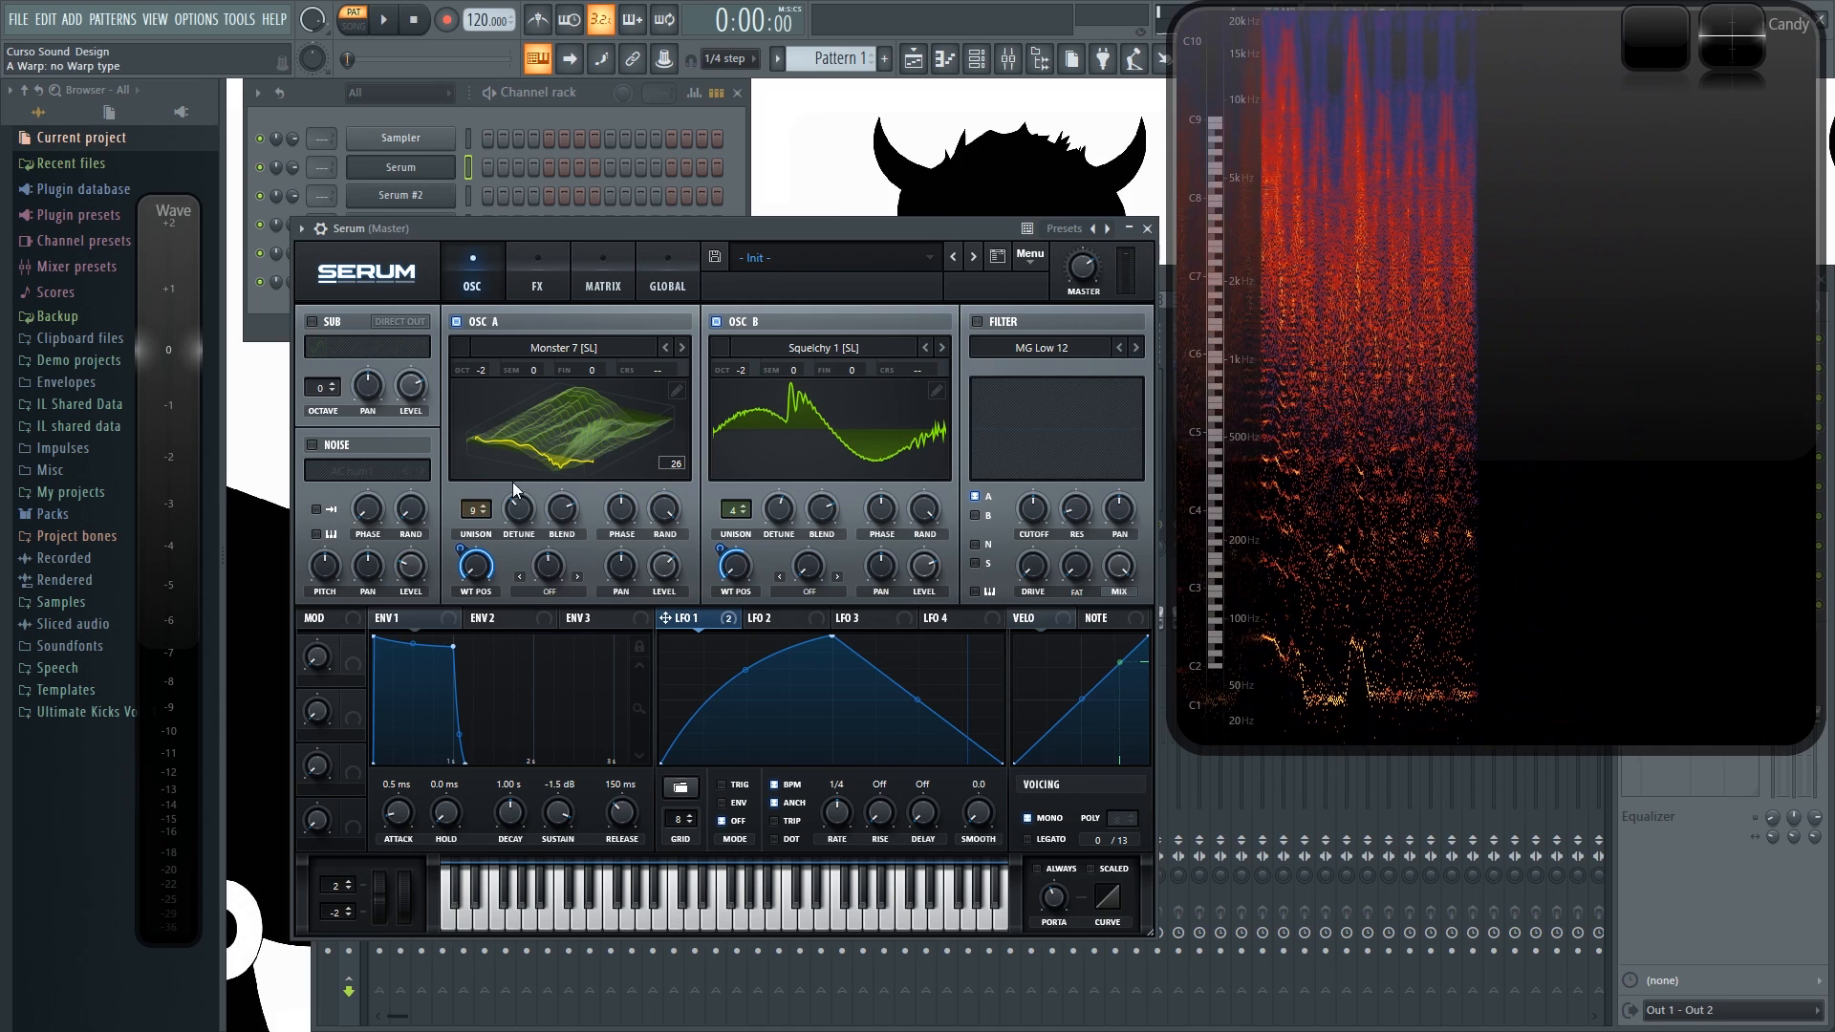
click(608, 428)
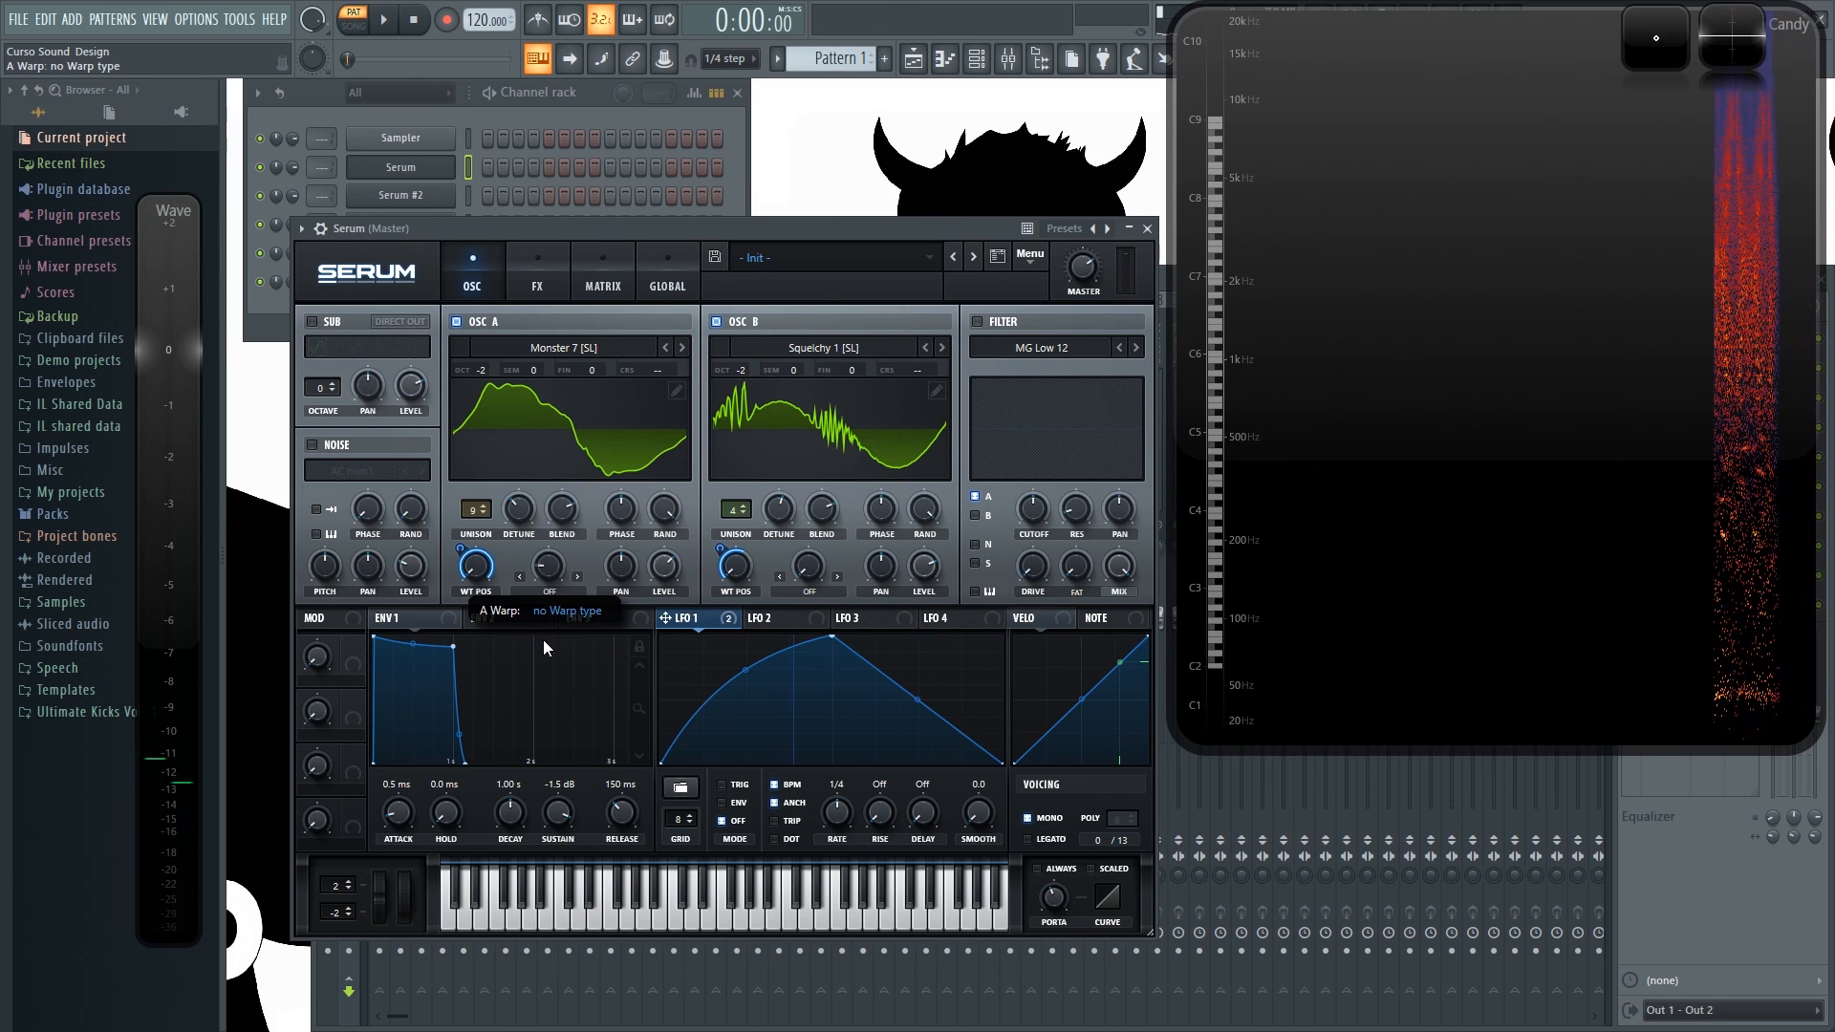
click(550, 591)
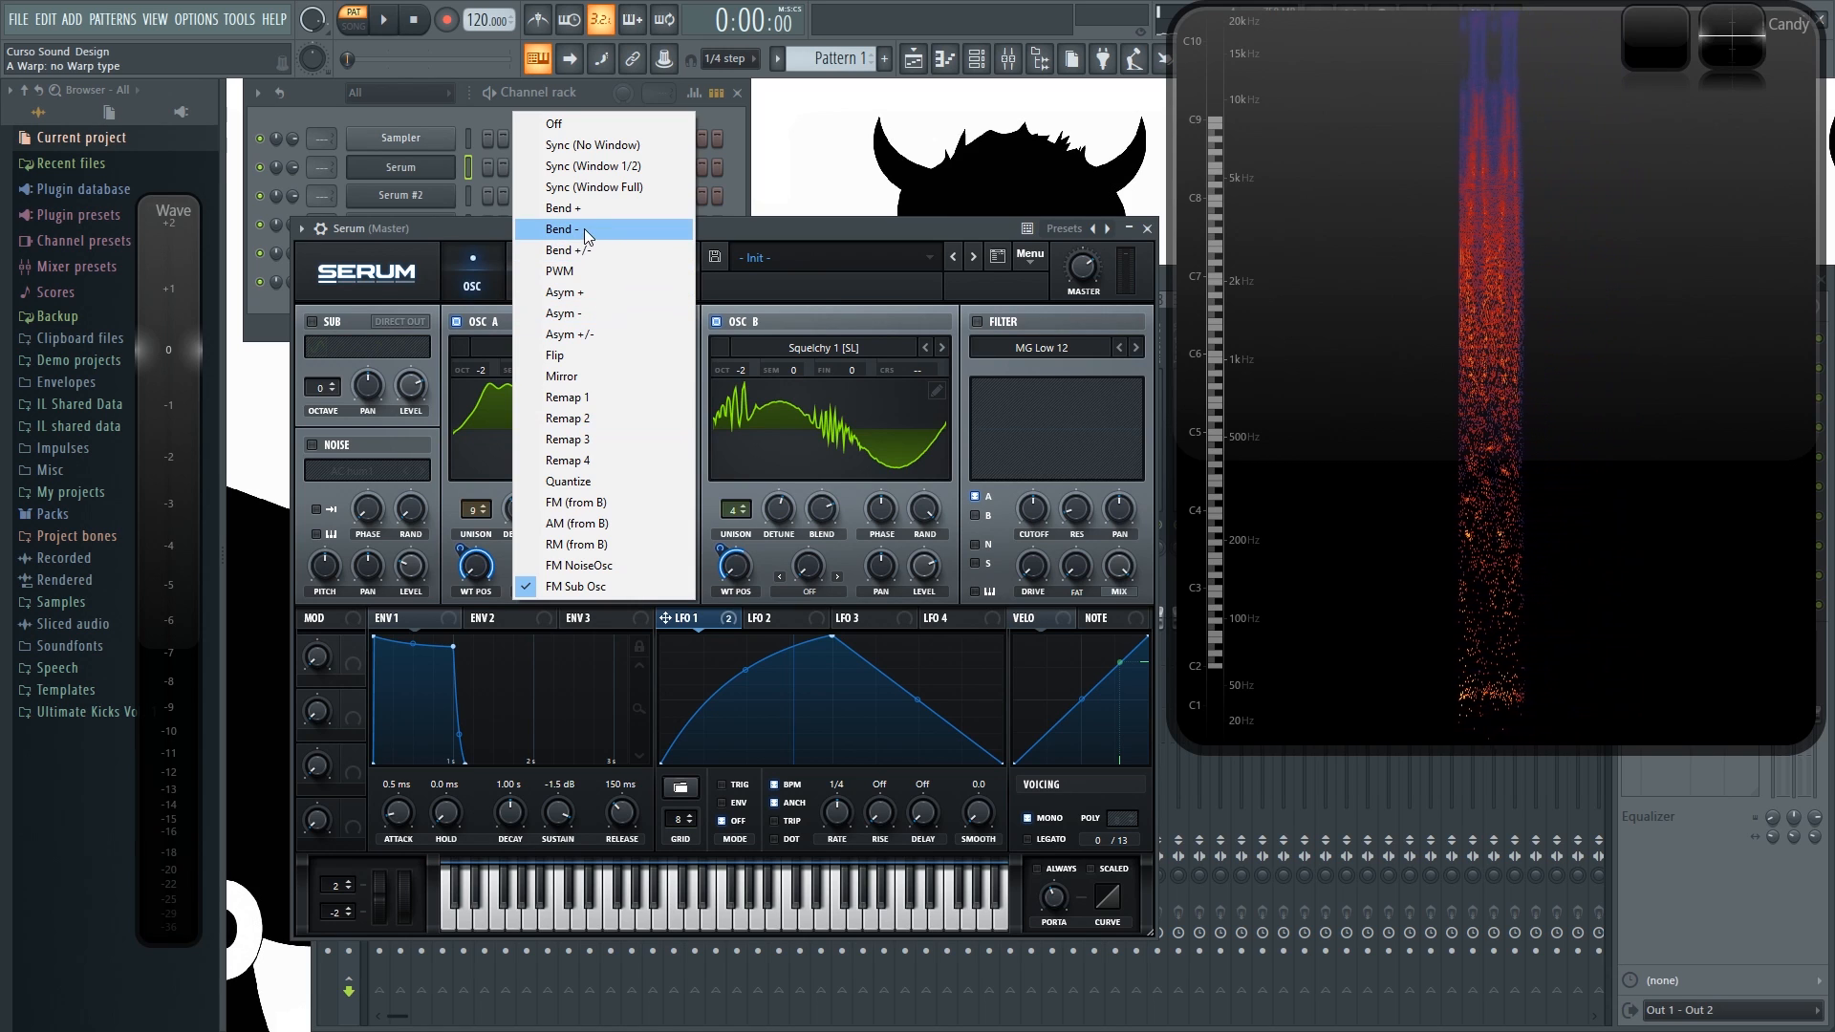
click(583, 228)
drag(588, 442, 550, 392)
Step: Try the PWM warp mode on OSC A with OSC B disabled, sweeping the warp amount between 0% and 100%
click(554, 594)
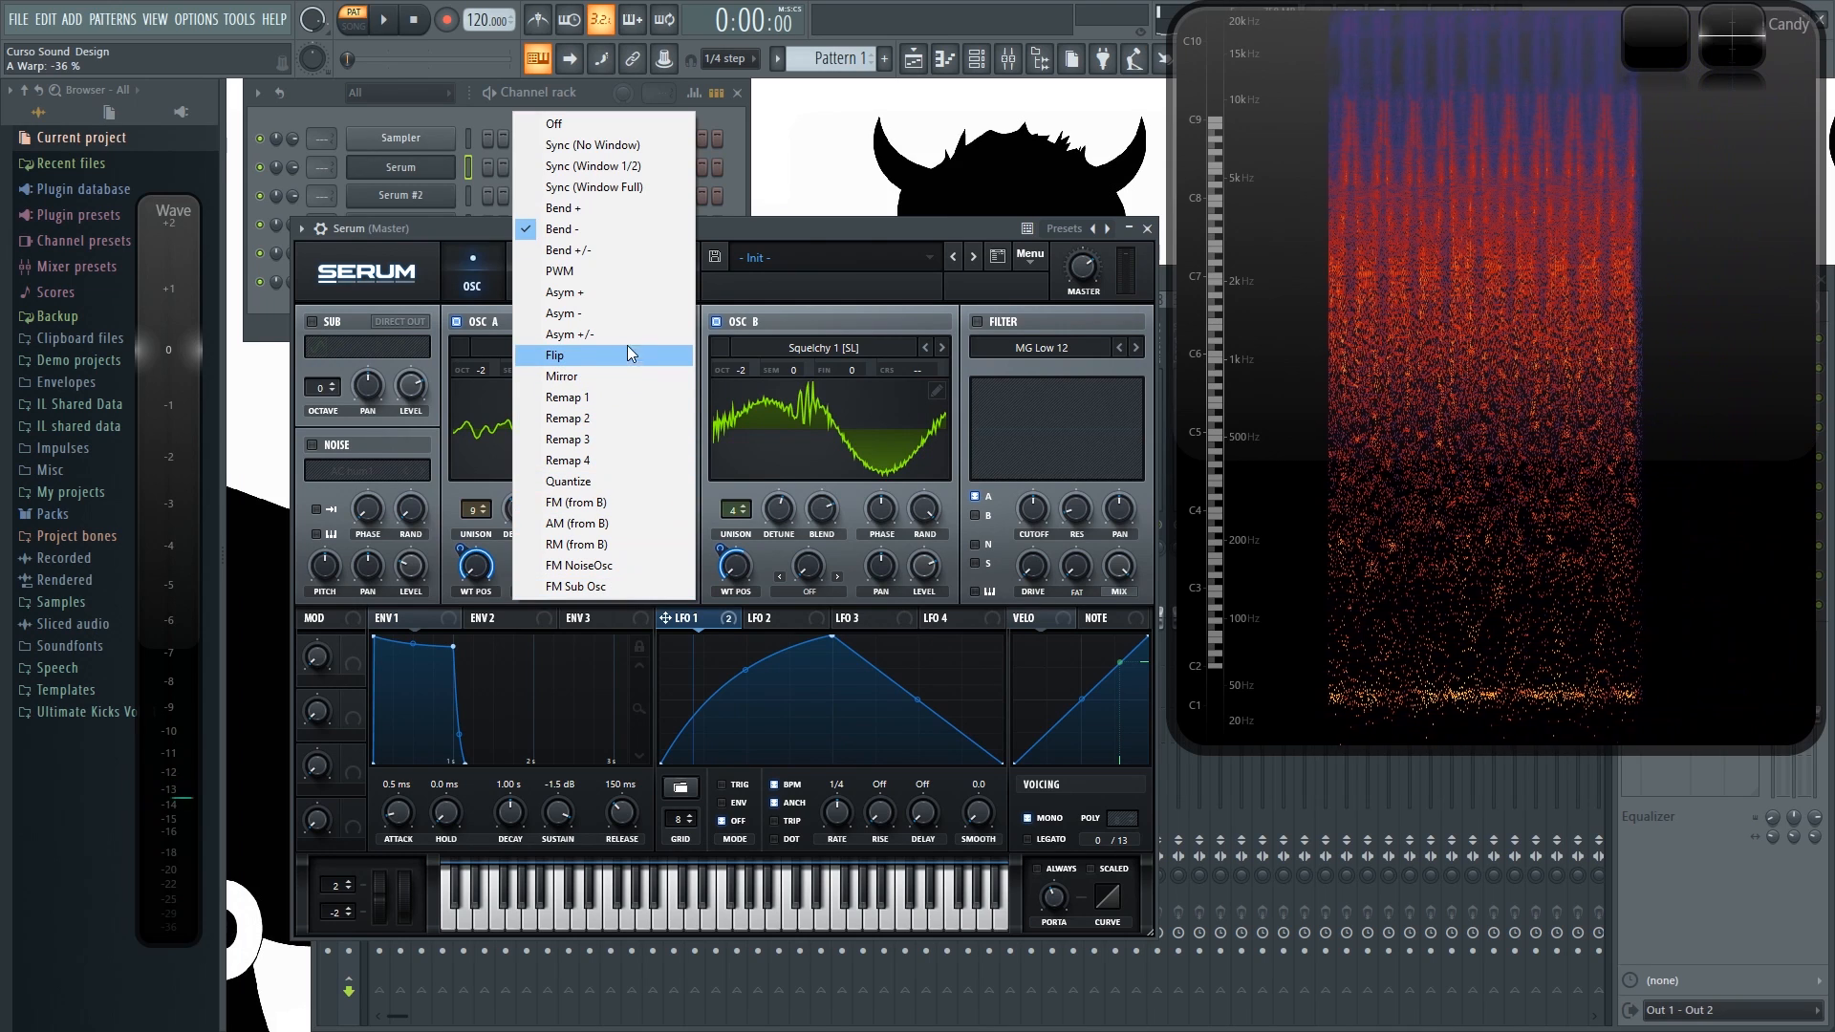
click(604, 277)
drag(548, 565, 575, 450)
drag(565, 667, 549, 575)
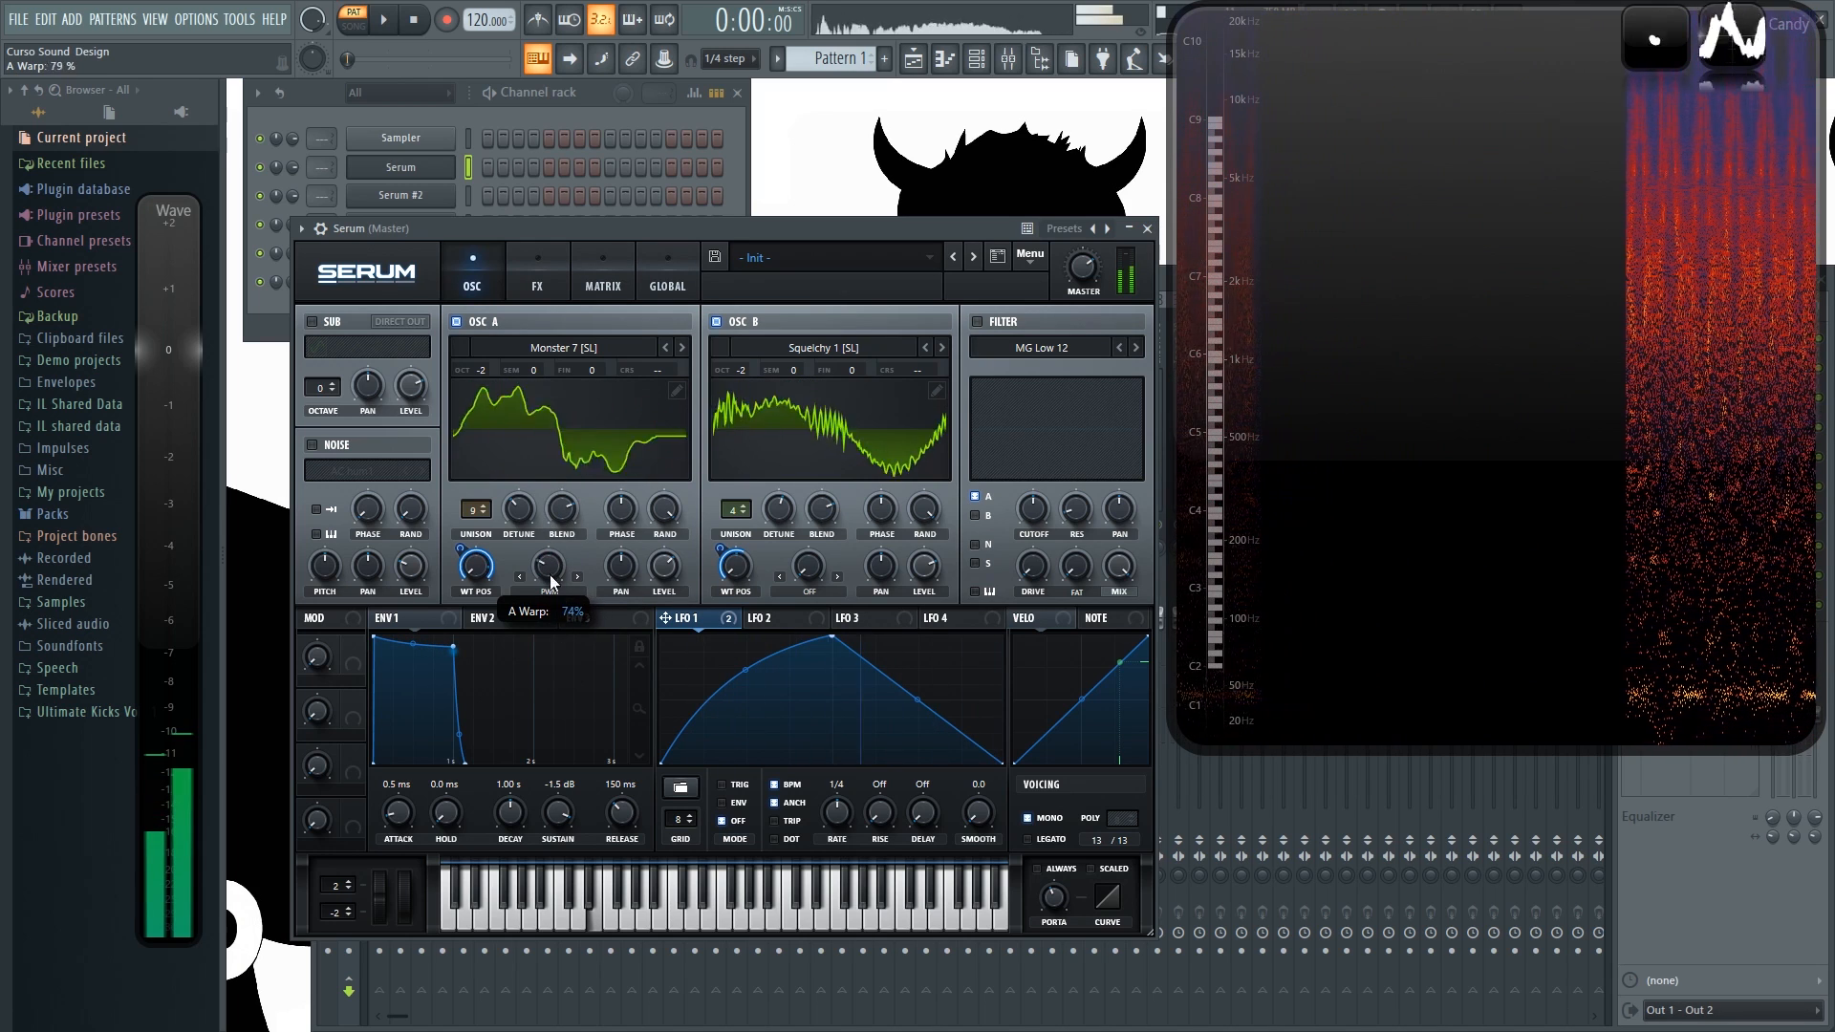
click(717, 322)
drag(553, 463, 558, 543)
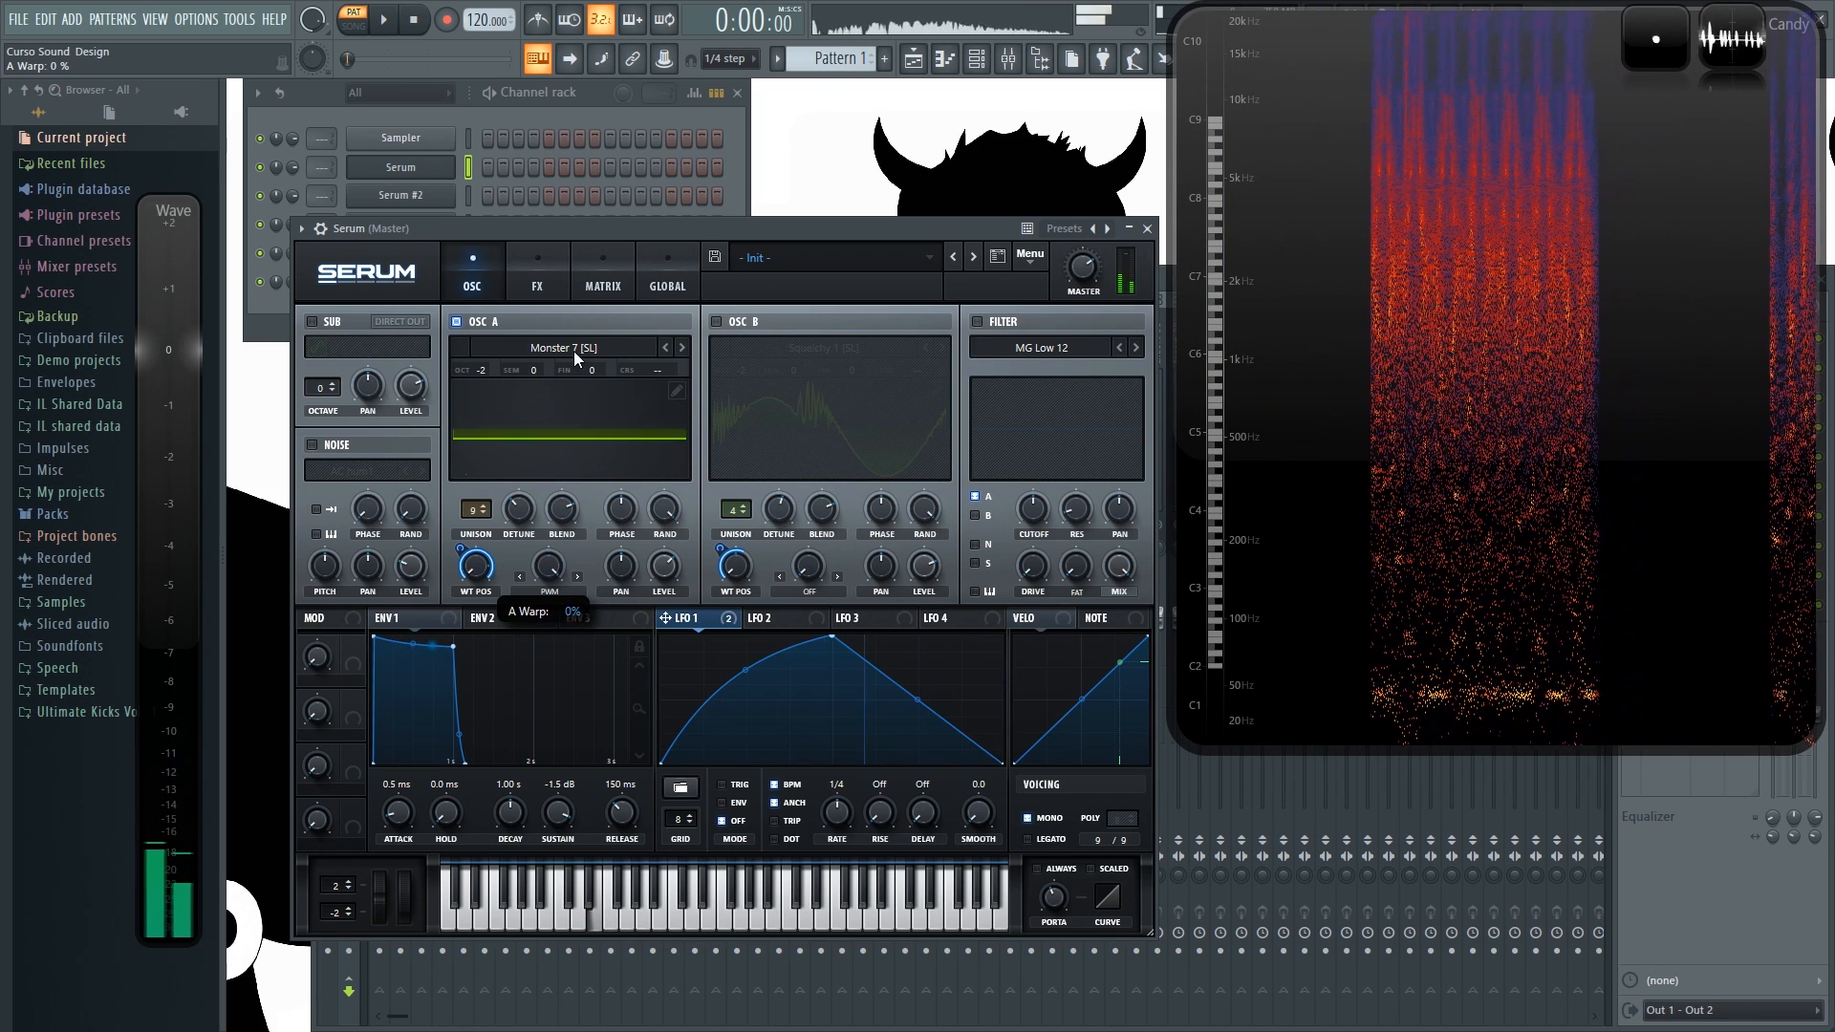
drag(572, 354, 579, 641)
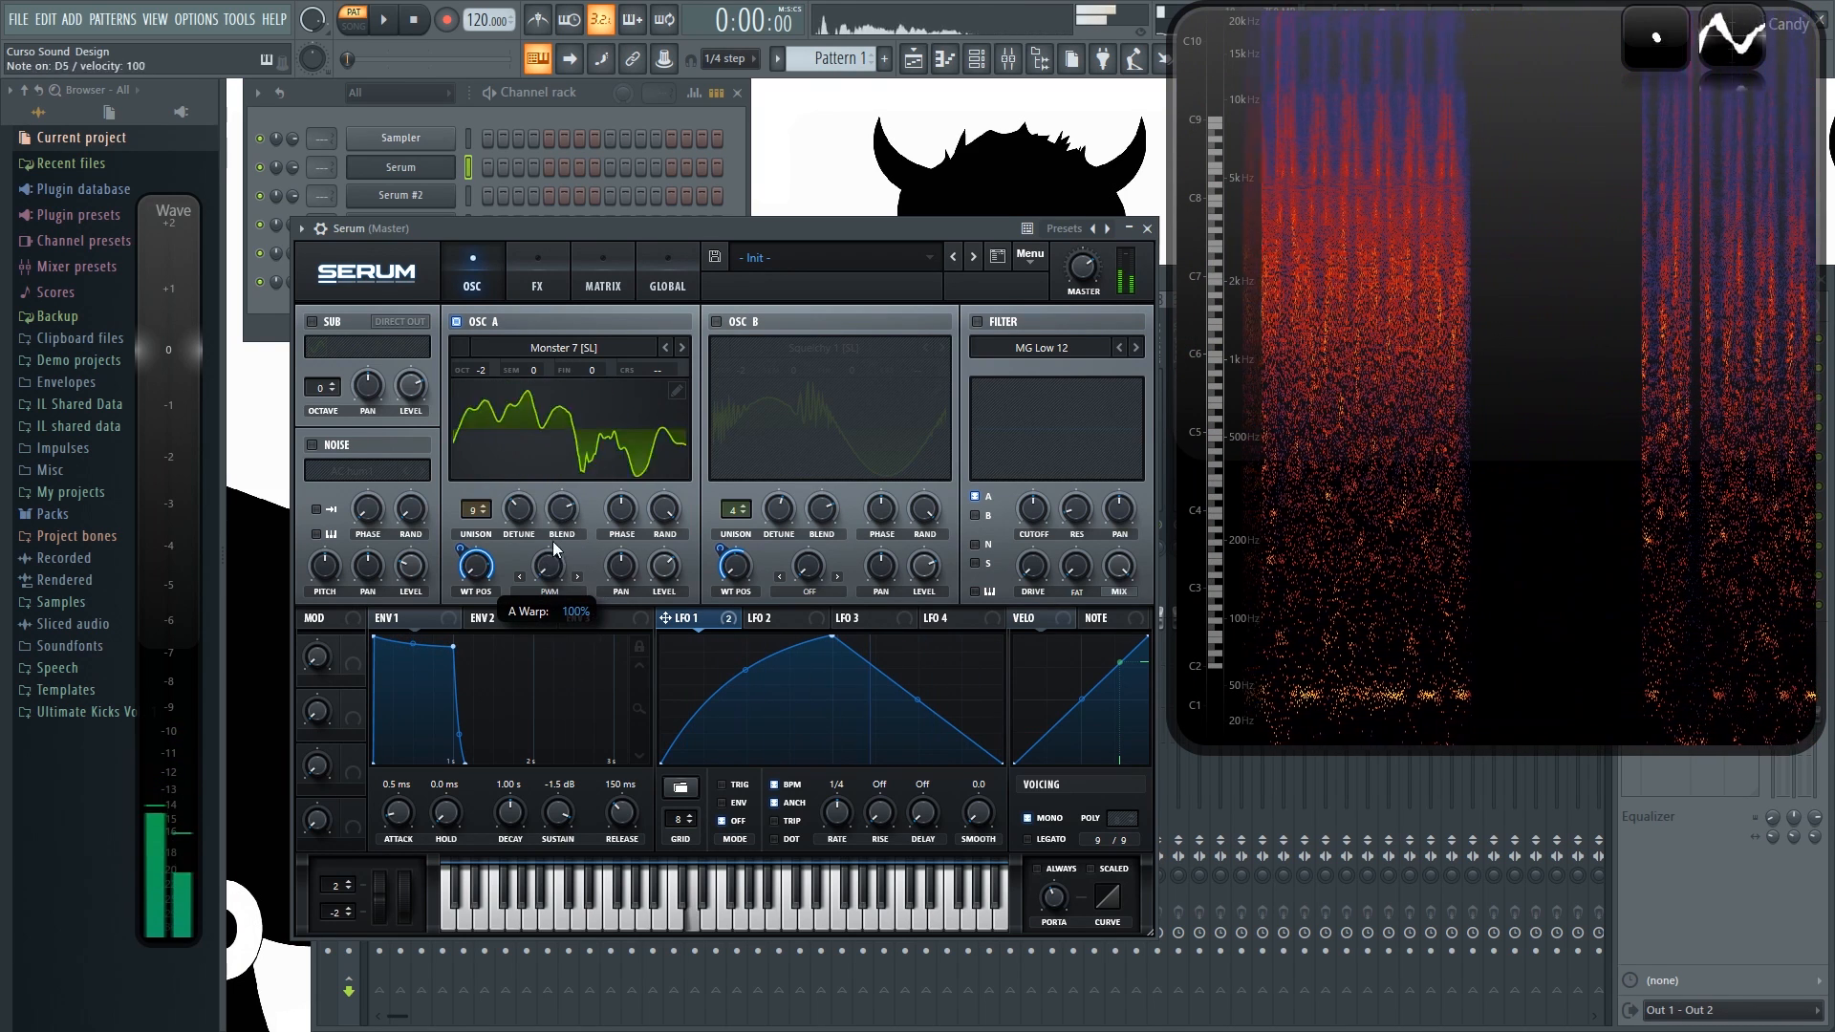
Step: Switch OSC A's warp to plain Sync, and settle on a windowed Sync mode
click(554, 596)
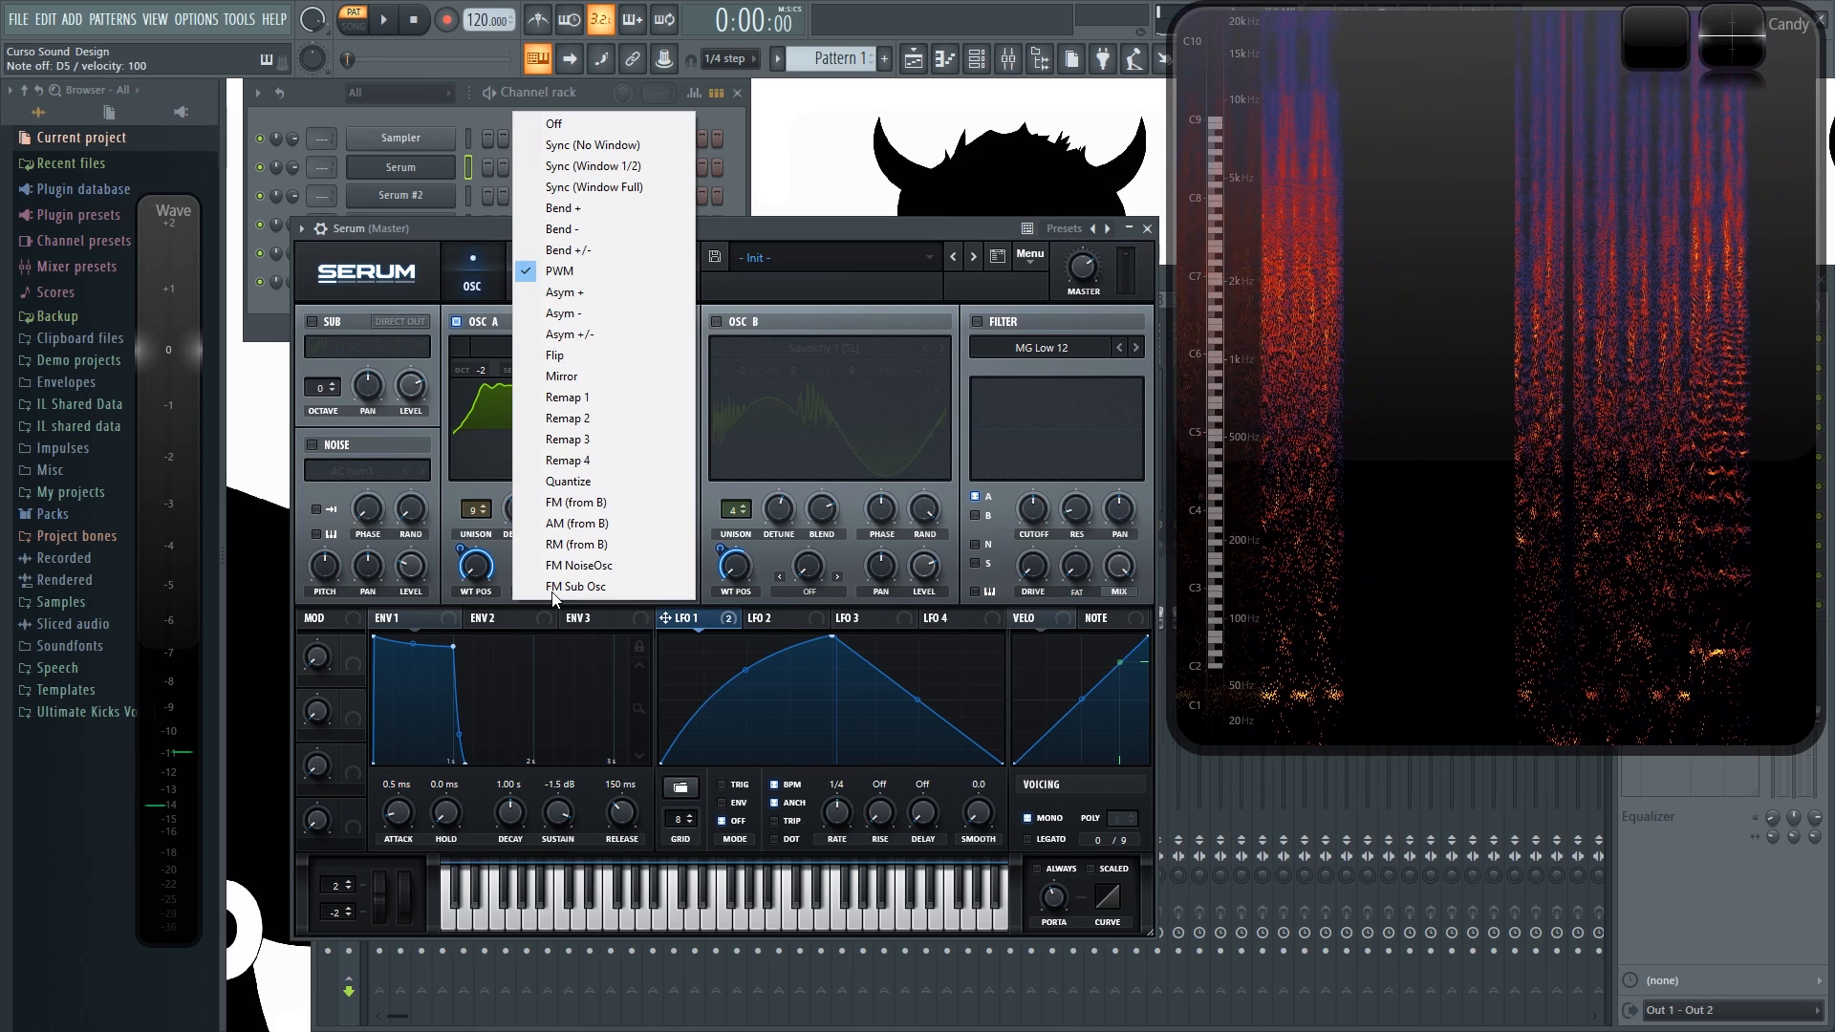
click(605, 165)
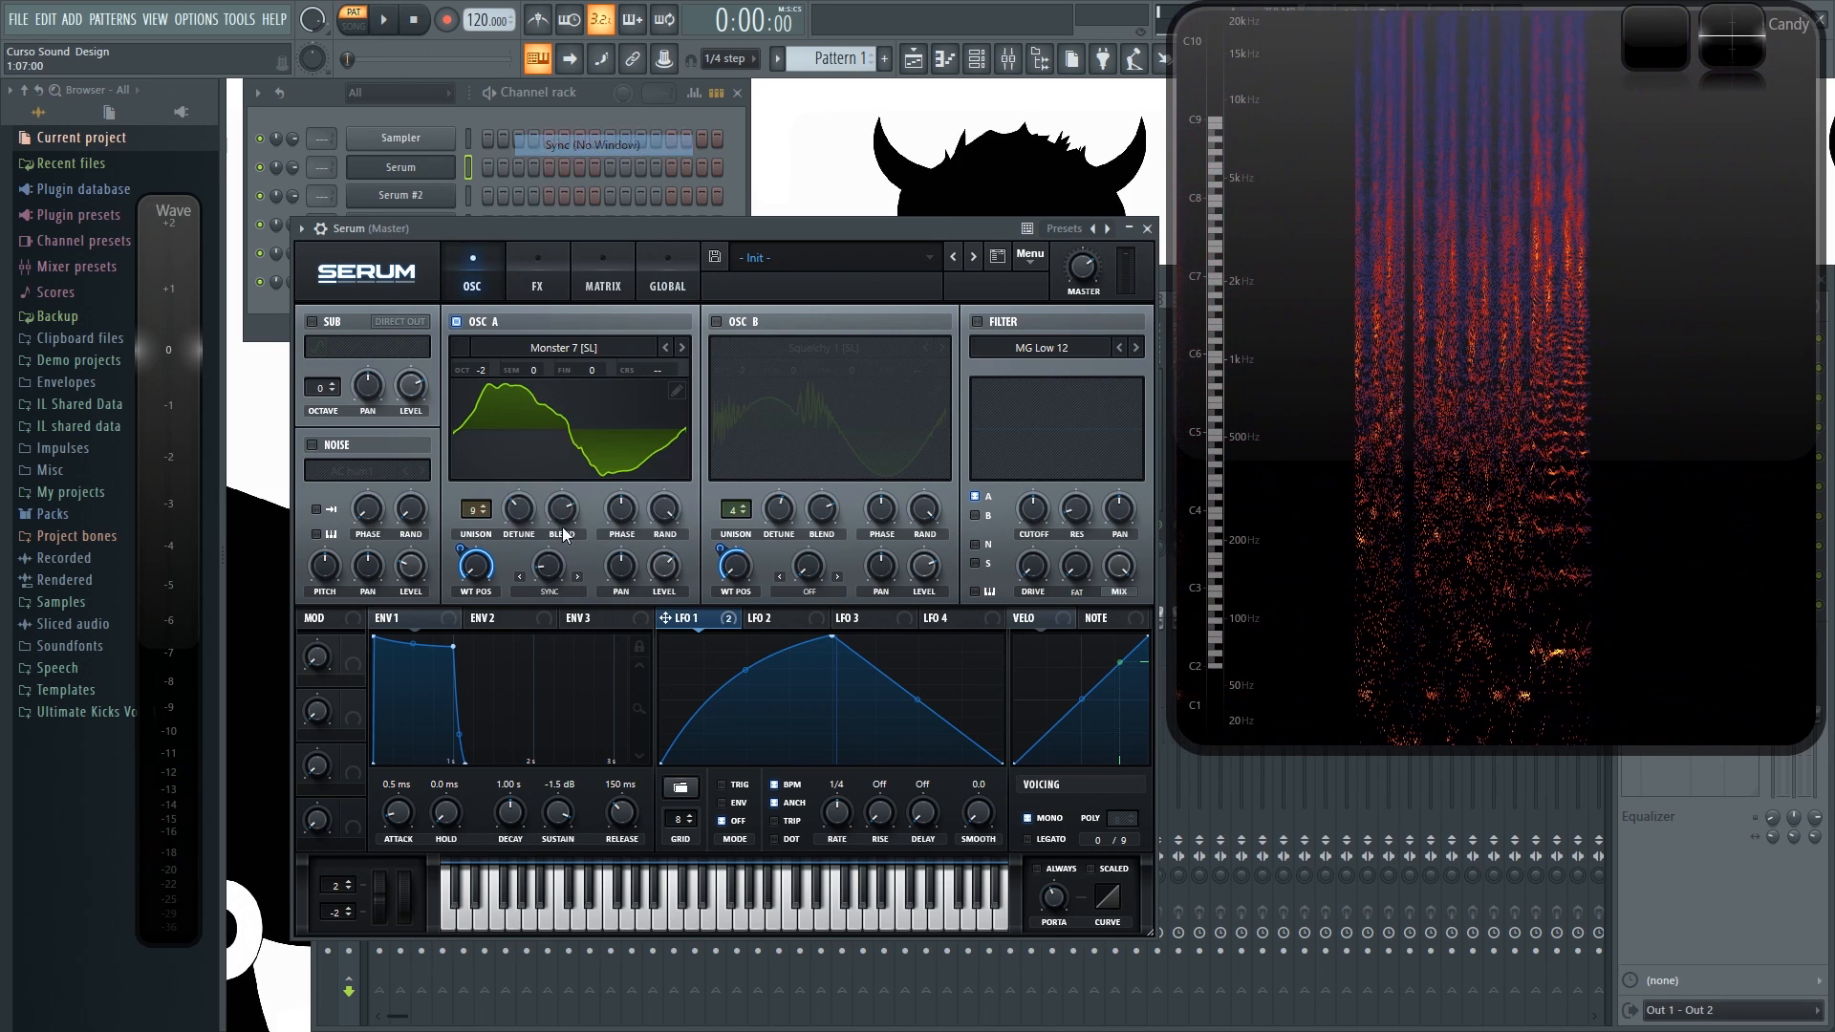
click(559, 587)
click(595, 193)
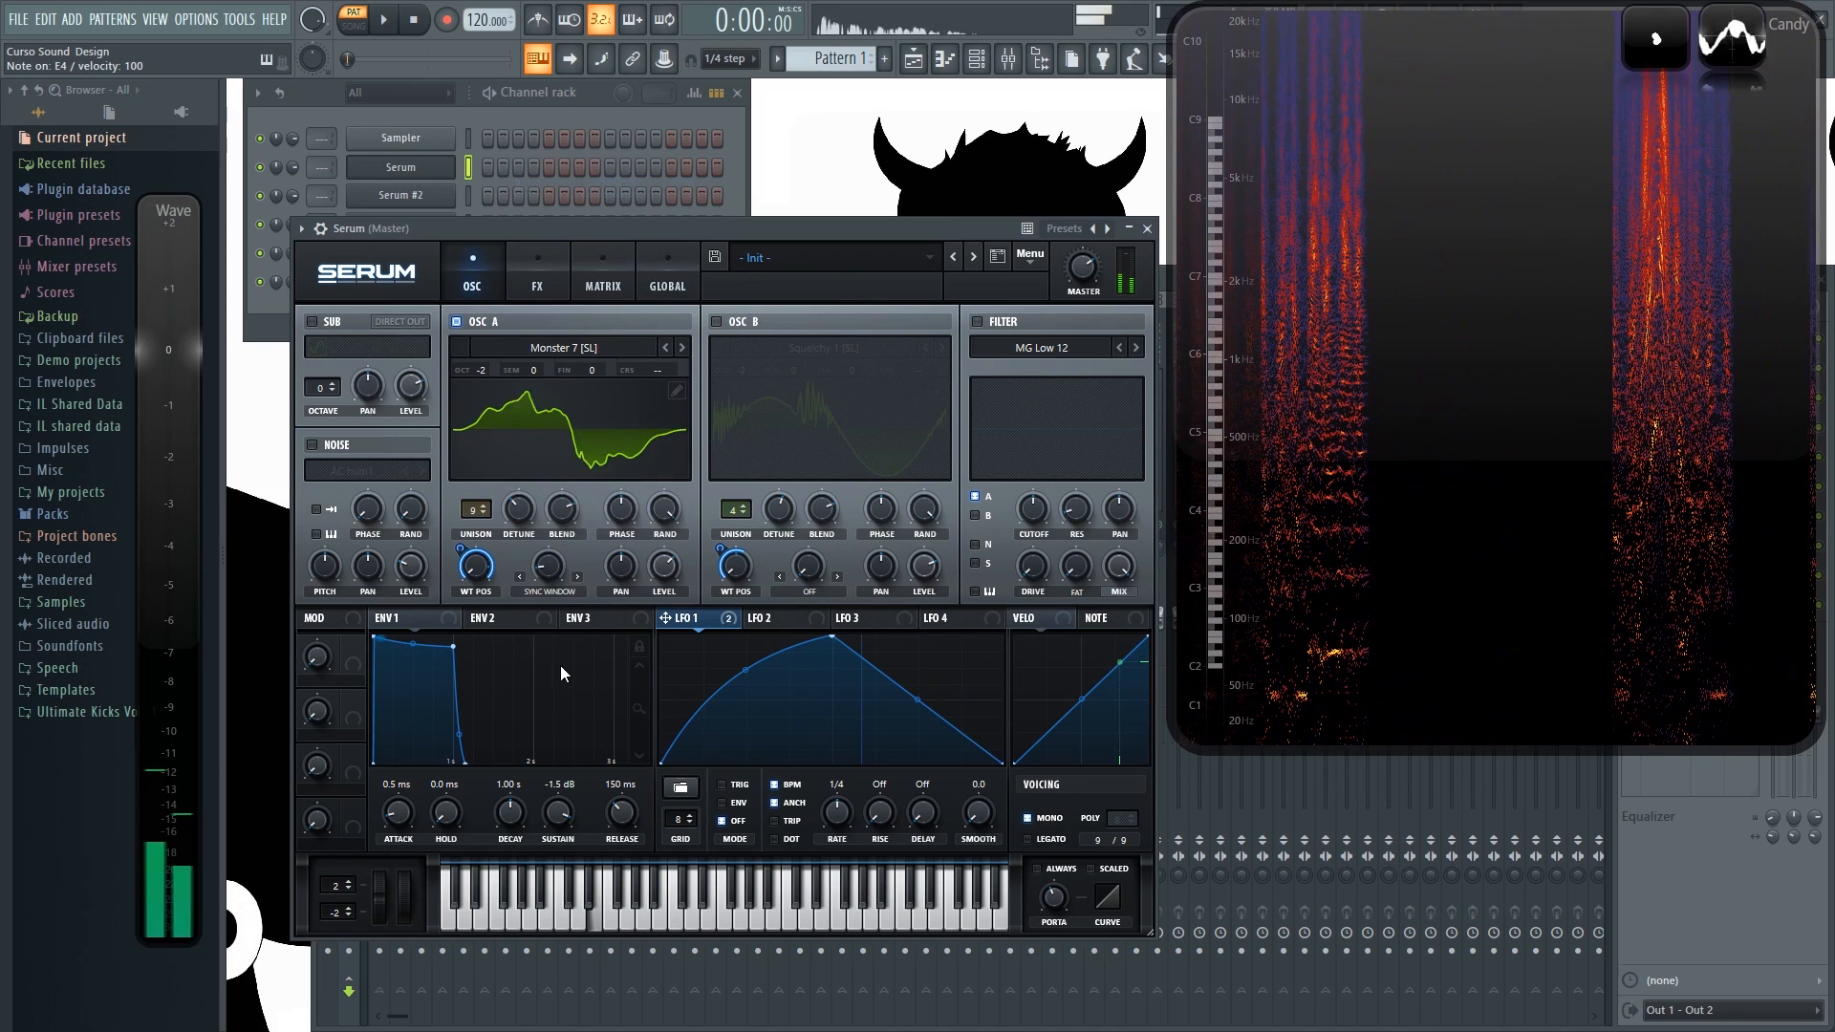
Step: Modulate OSC A's sync warp with ENV 2 and adjust the modulation amount while playing test notes
mouse_move(562, 507)
mouse_down()
mouse_move(550, 557)
mouse_move(533, 517)
mouse_up()
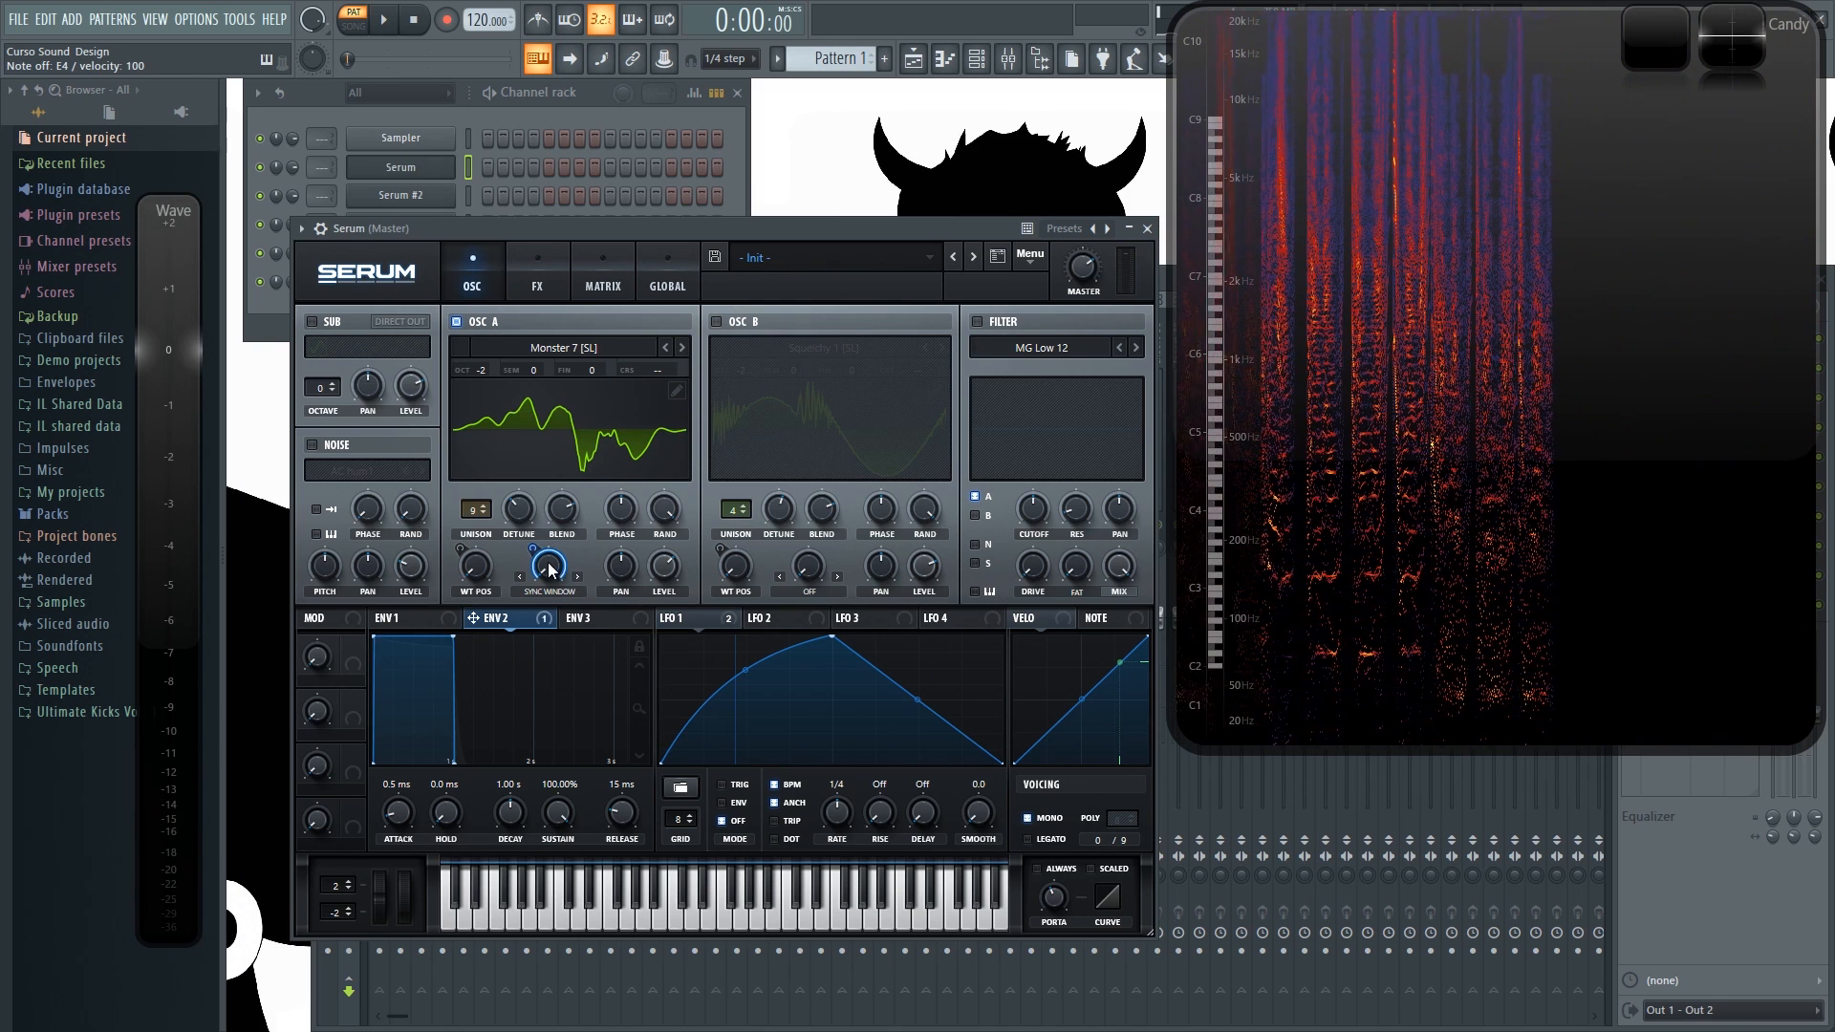
drag(535, 615, 536, 629)
key(c)
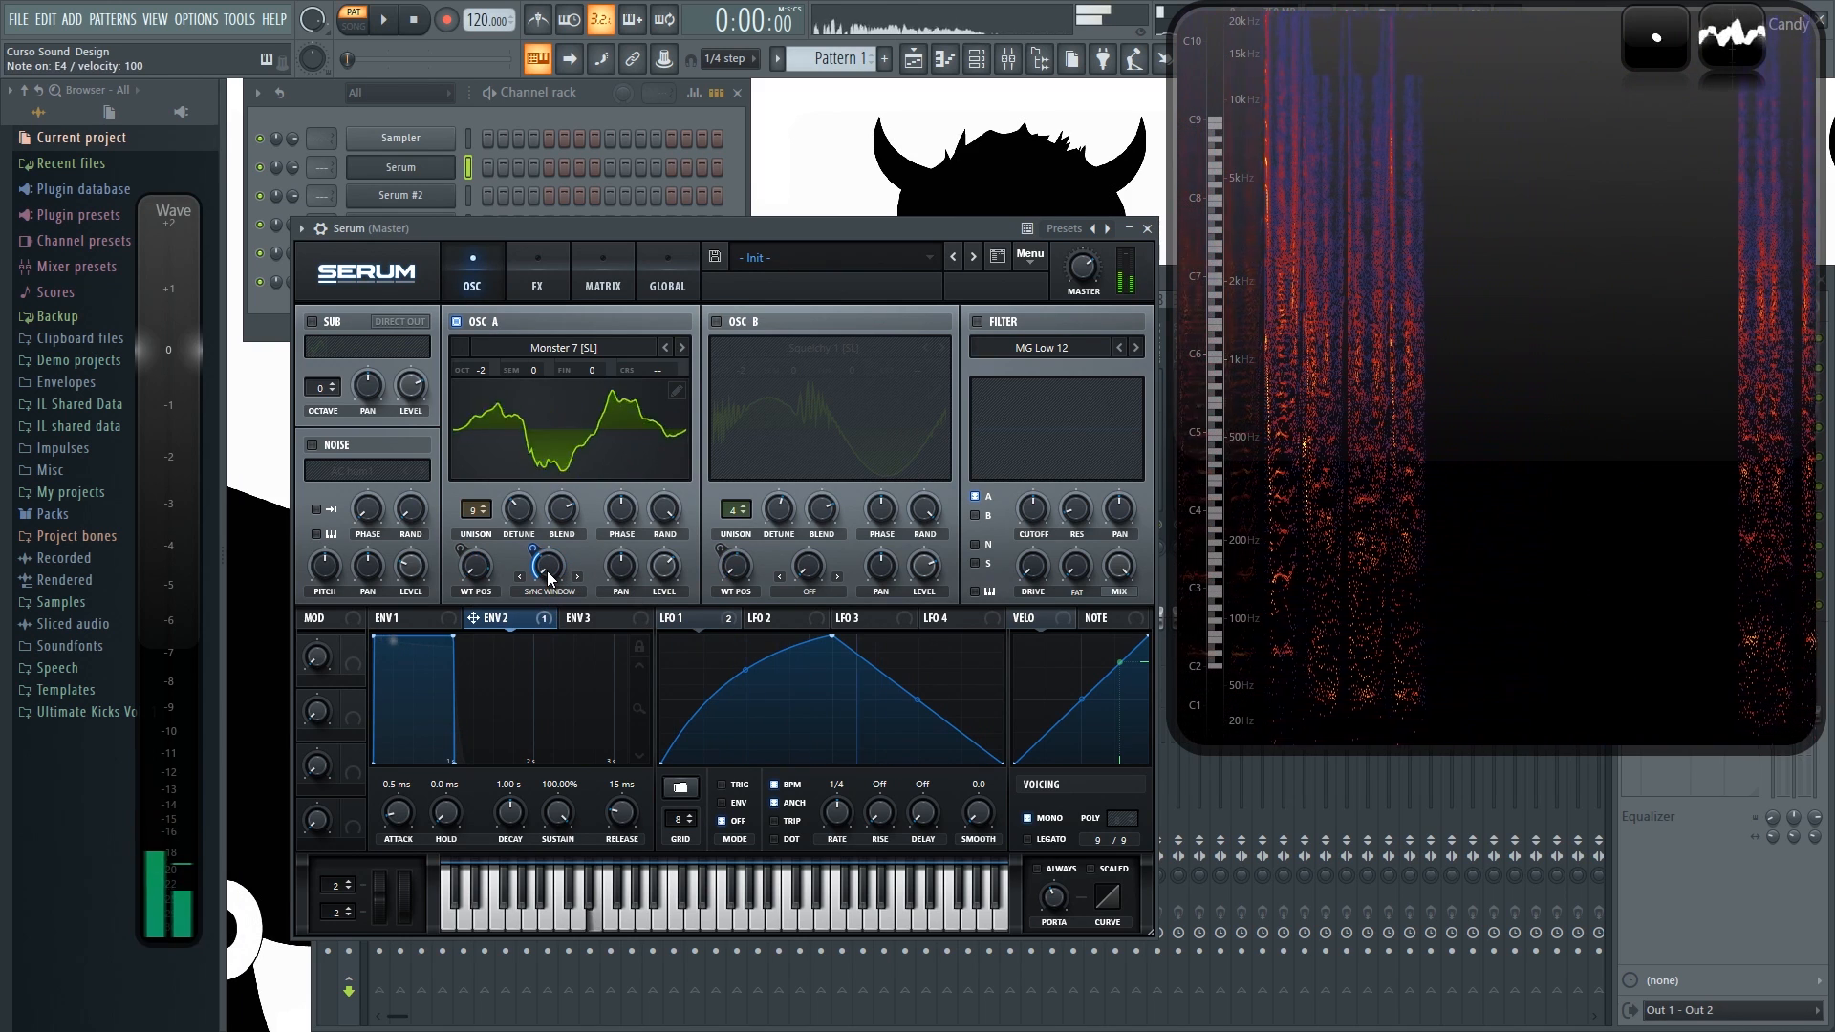
key(c)
drag(536, 562, 534, 525)
key(c)
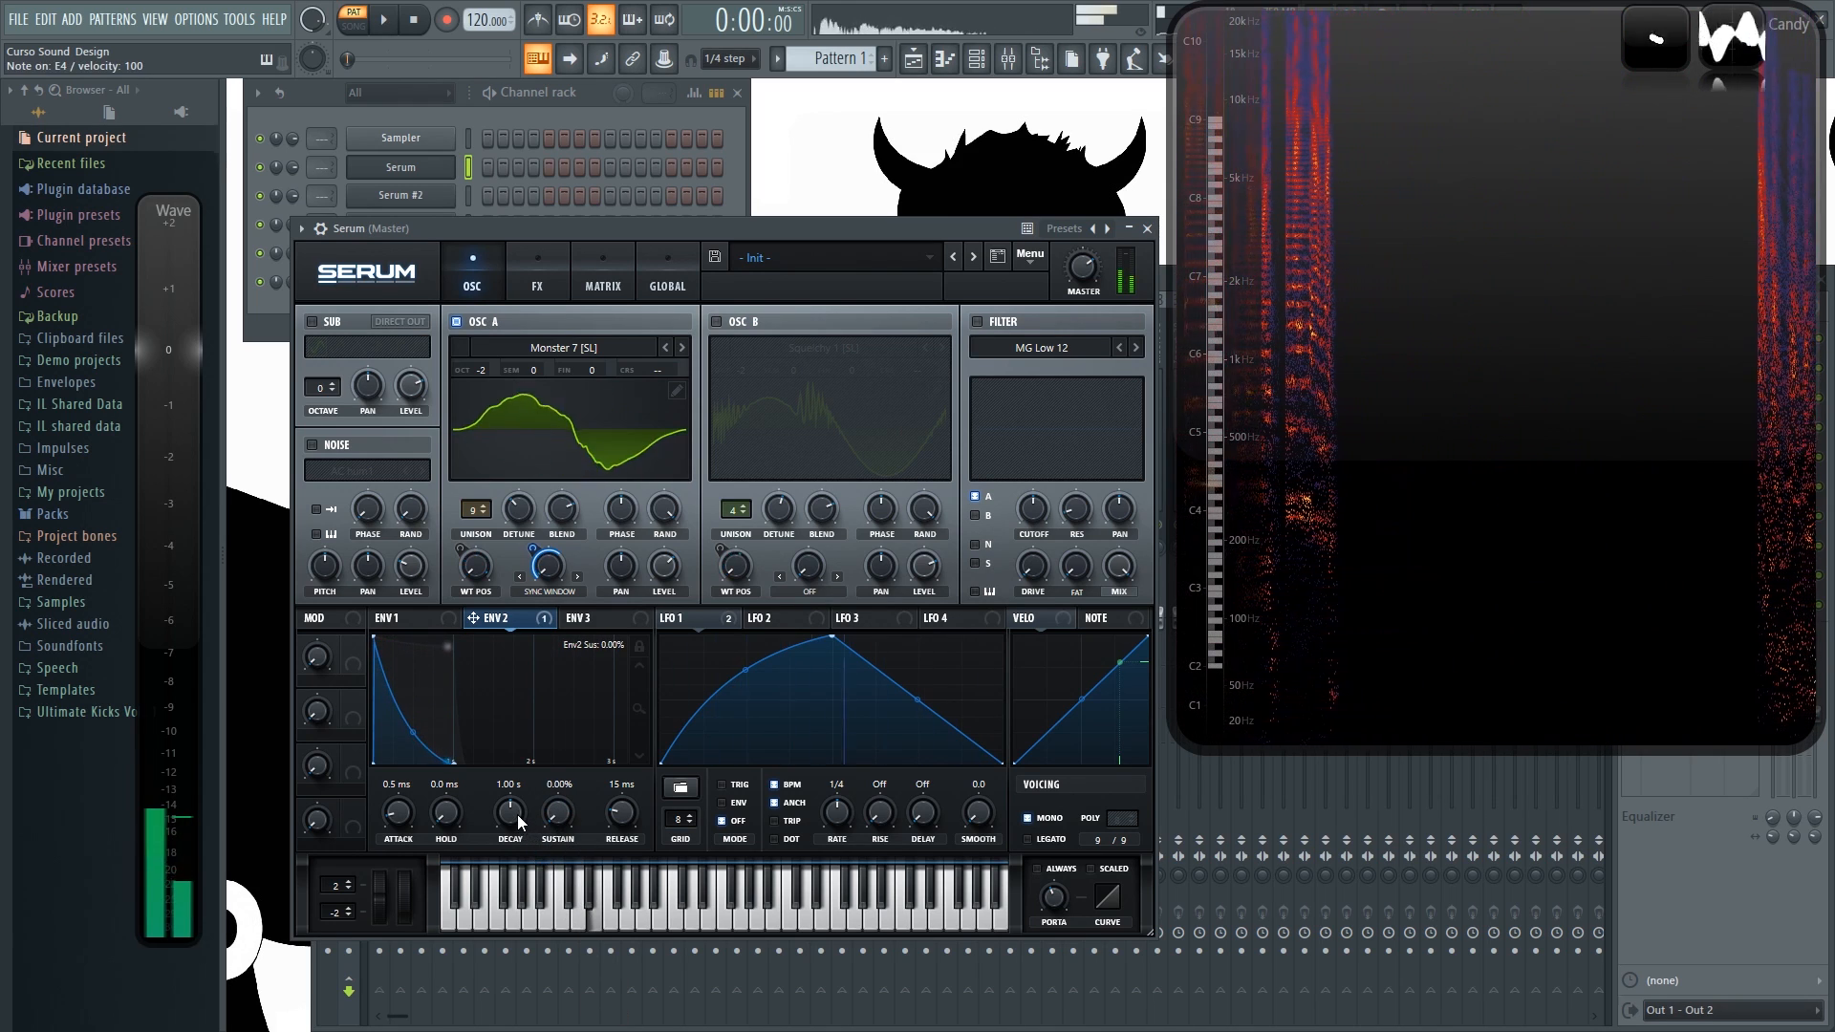
Step: Shape ENV 2 with a 193 ms attack, 0% sustain and a steeper decay curve
drag(426, 782, 429, 774)
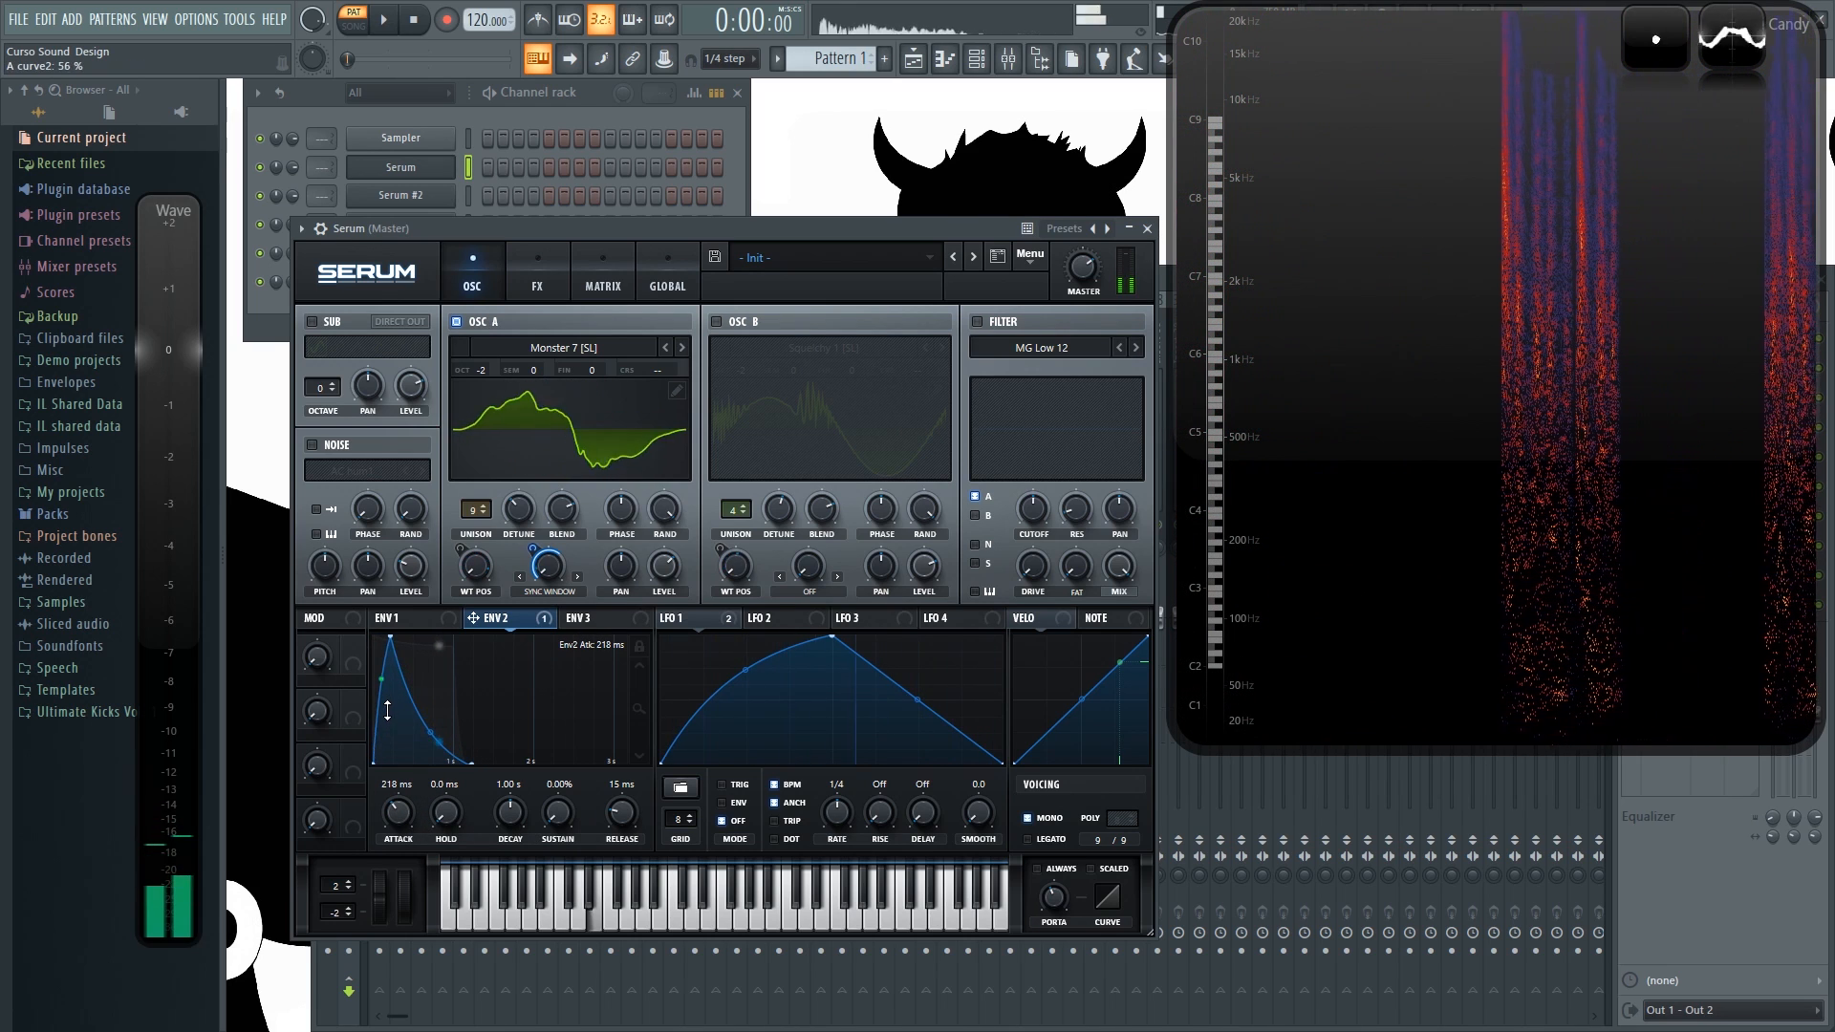
mouse_move(413, 815)
mouse_down()
mouse_move(413, 793)
mouse_move(404, 828)
mouse_up()
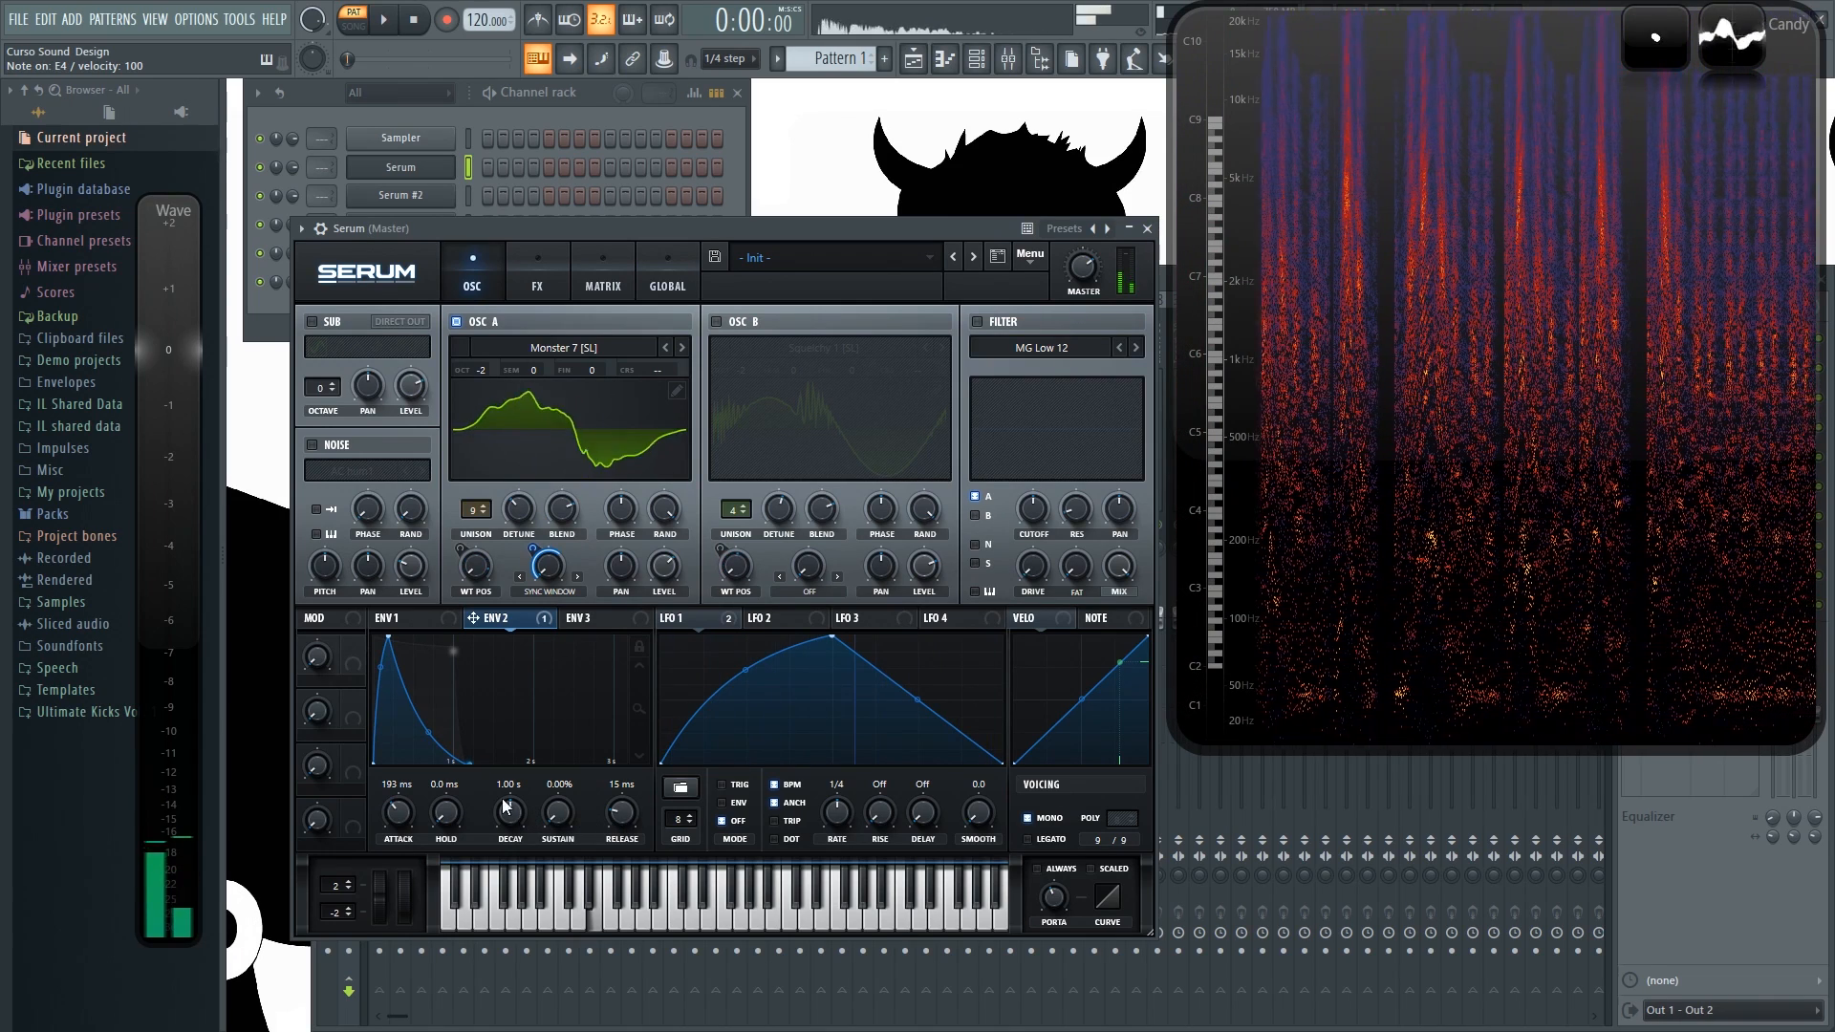
drag(428, 737, 428, 766)
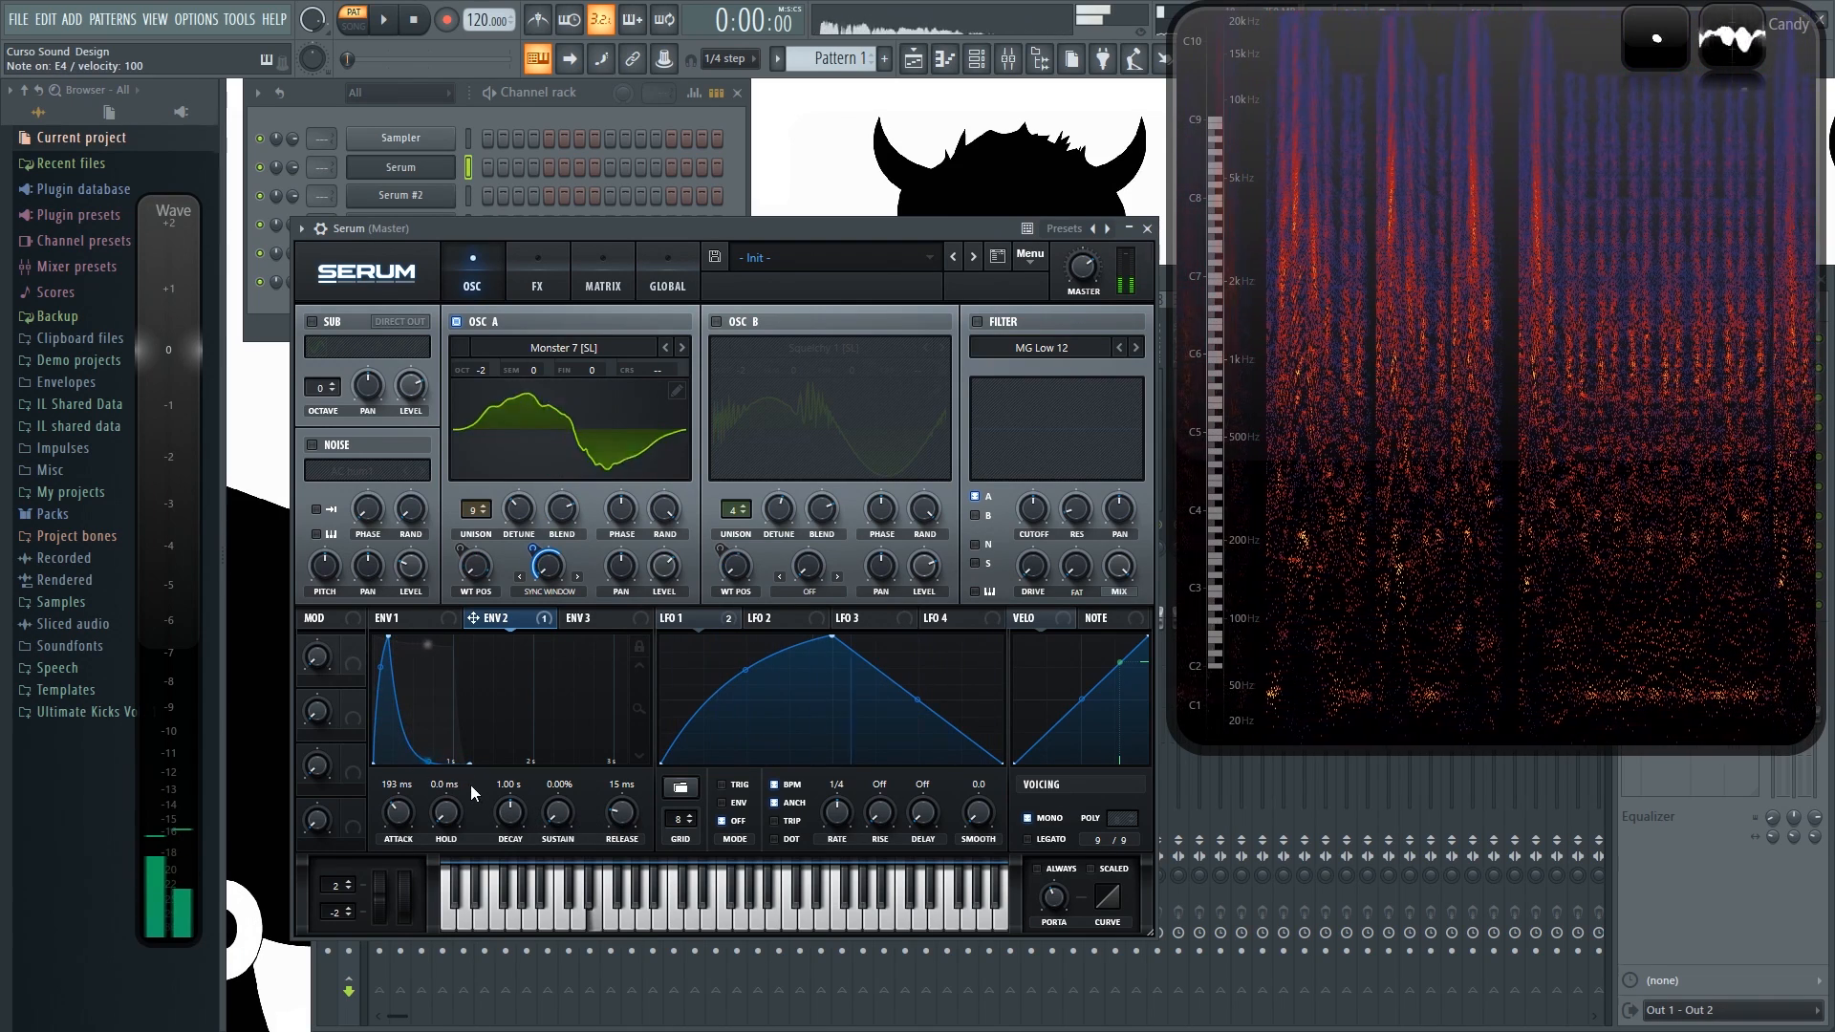
Step: Reduce the ENV 2 modulation depth on OSC A's warp and play test notes
mouse_move(532, 549)
mouse_down()
mouse_move(532, 583)
mouse_move(559, 543)
mouse_up()
key(c)
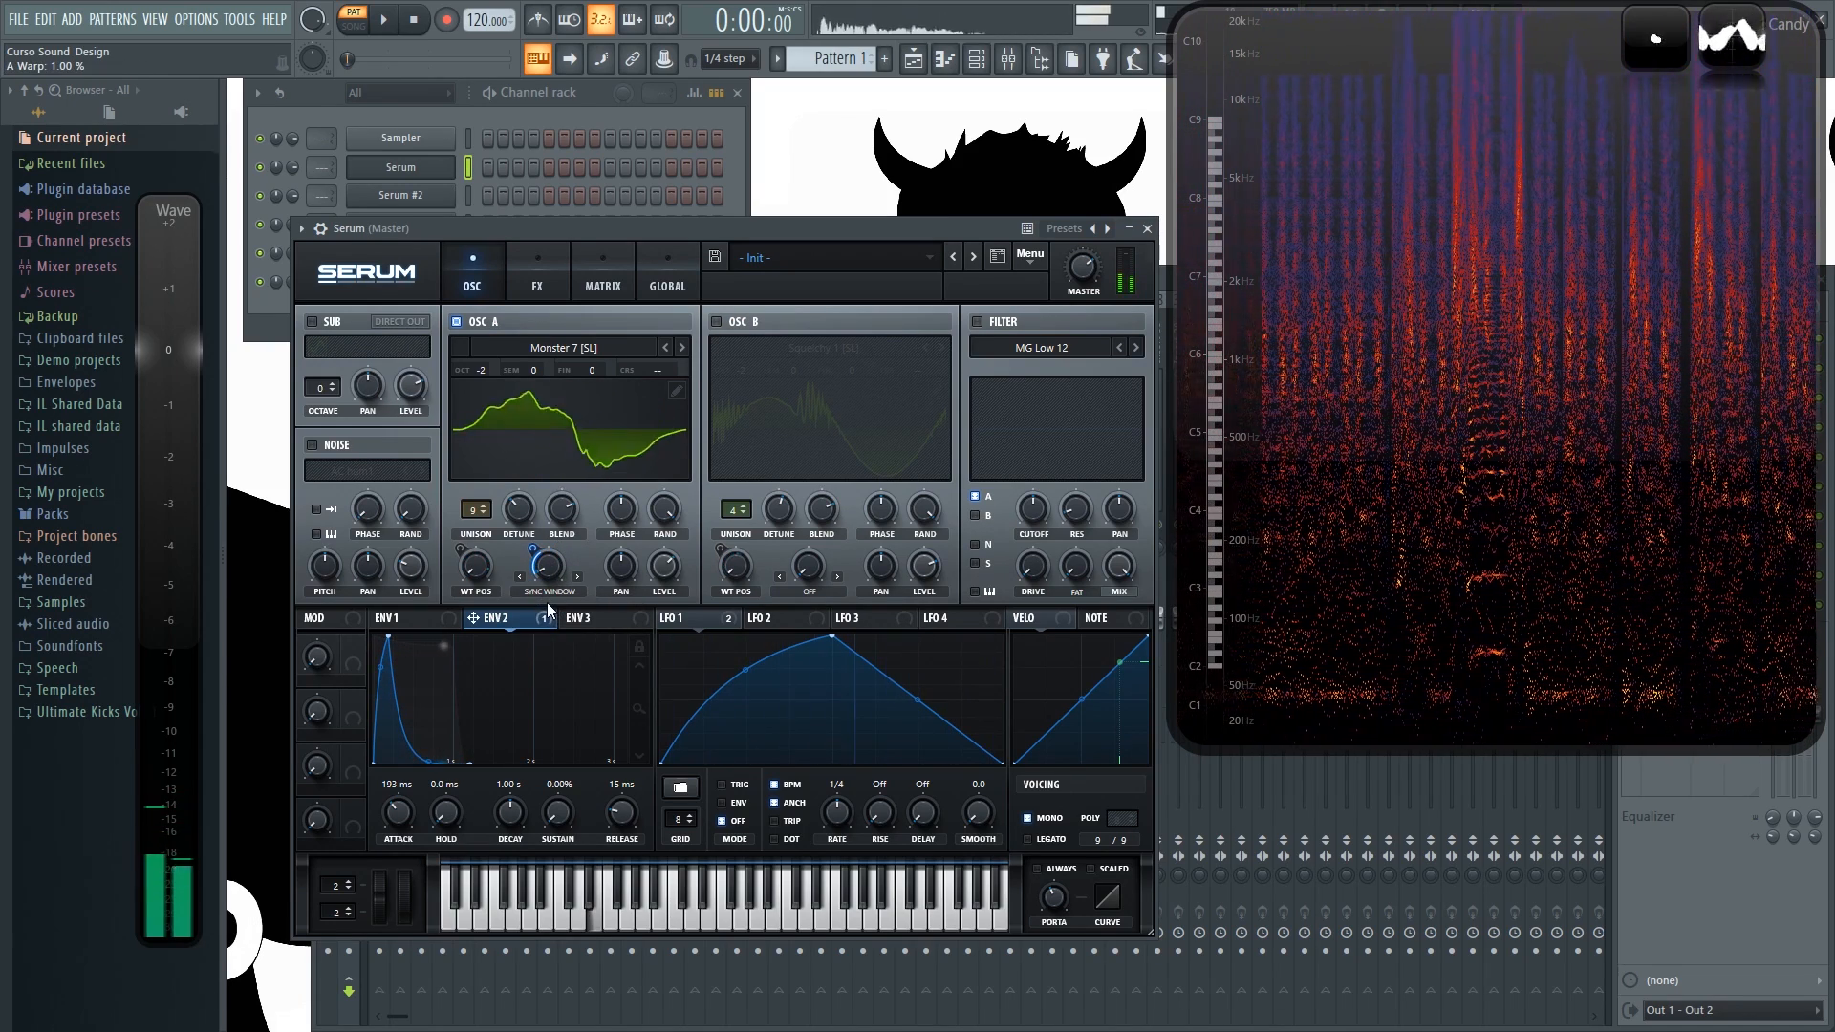
key(c)
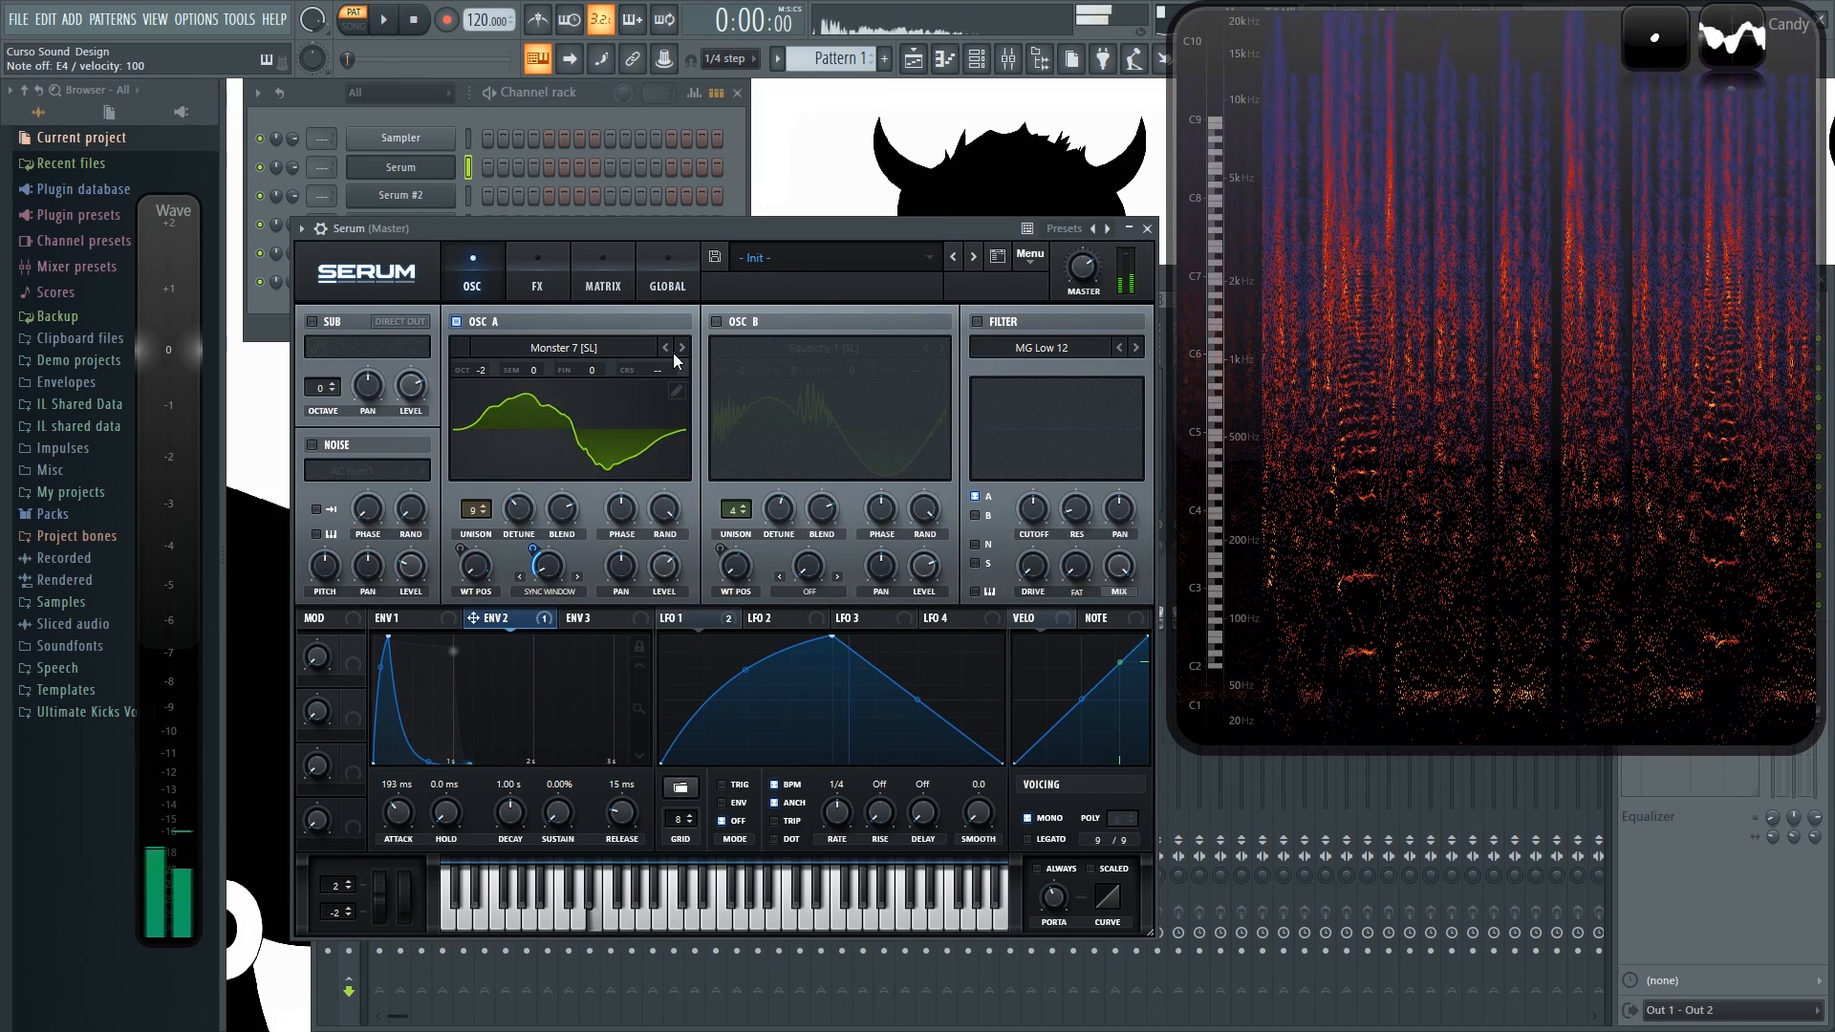
Step: Re-enable OSC B and play test notes at several pitches to hear both oscillators together
click(717, 322)
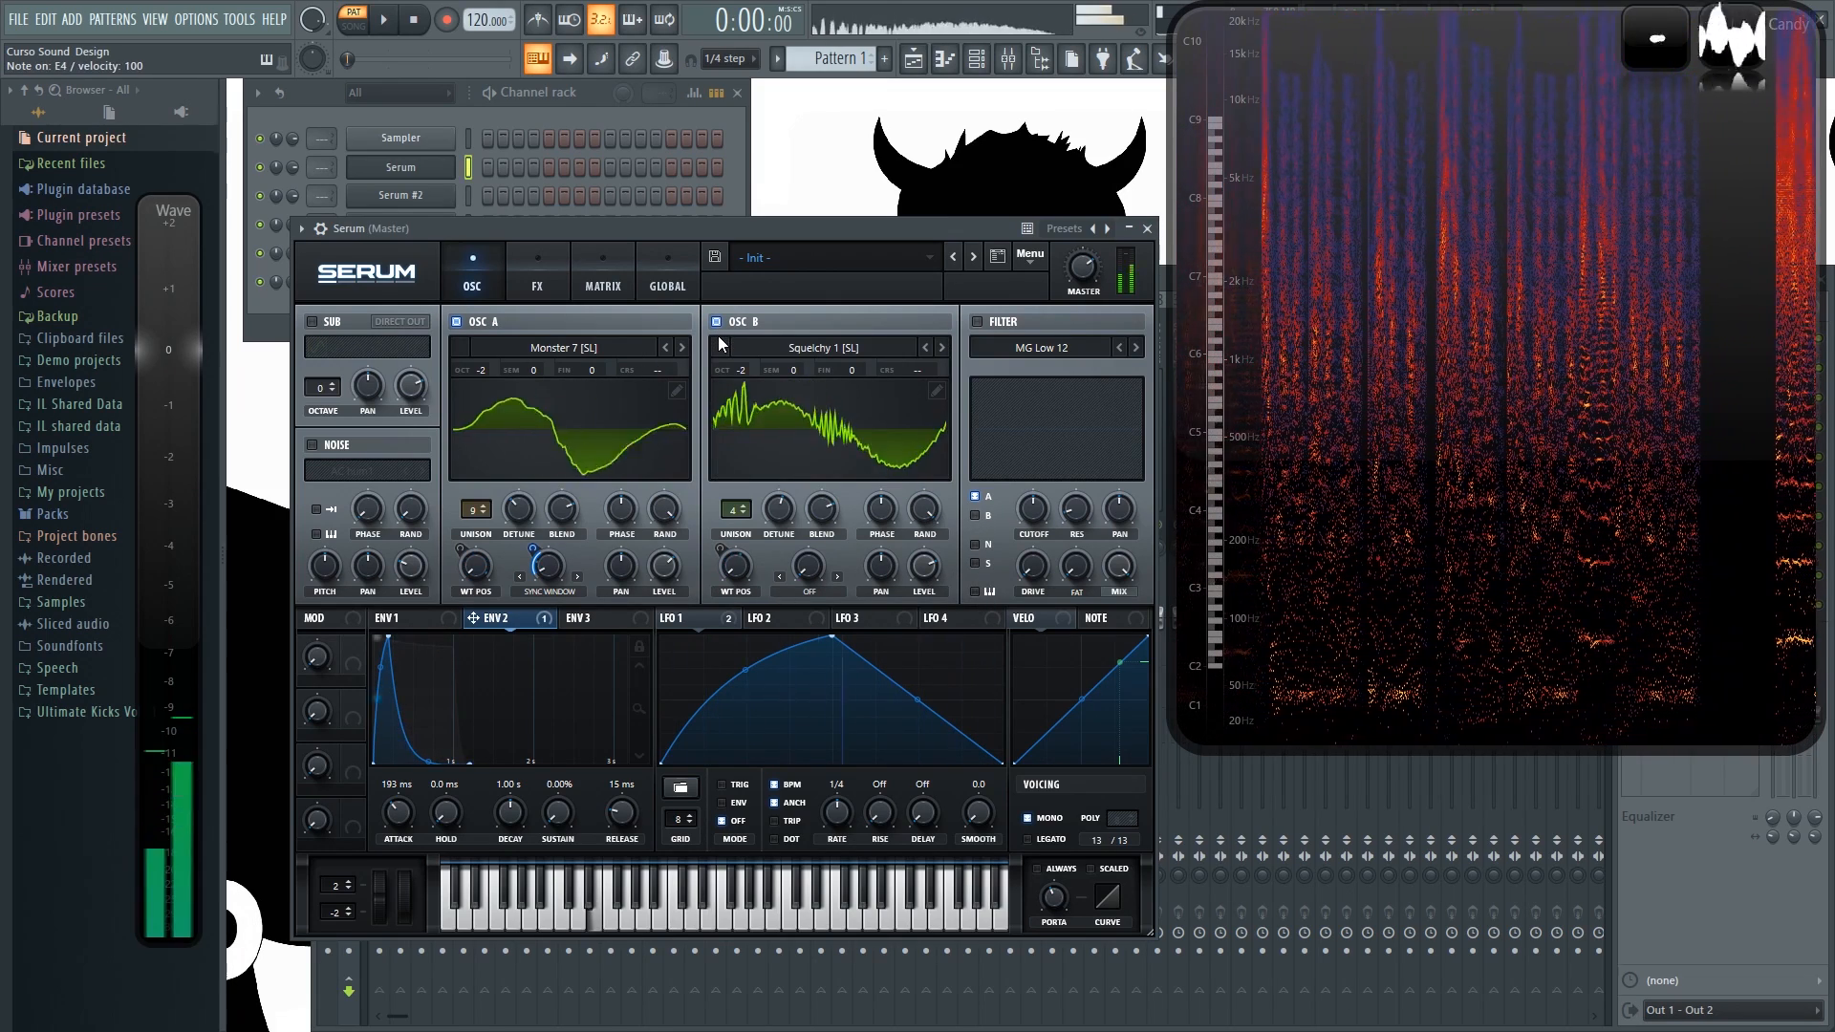
key(t)
key(v)
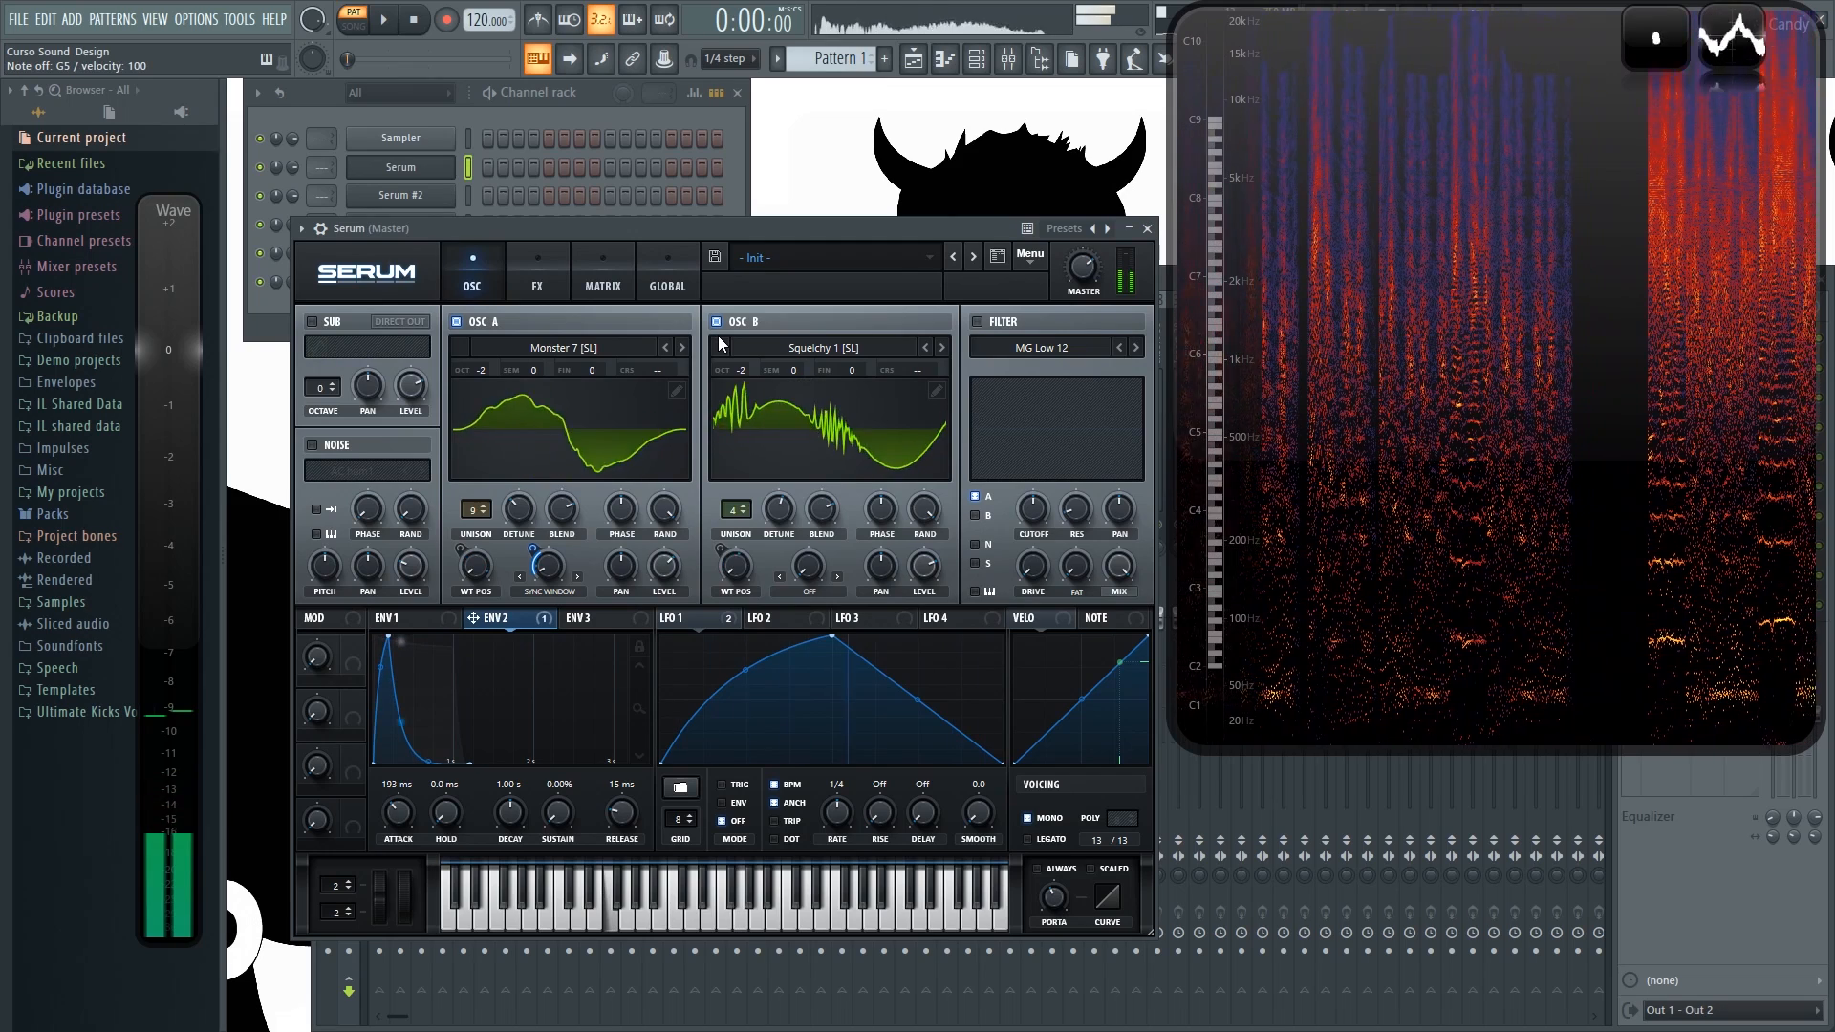
key(c)
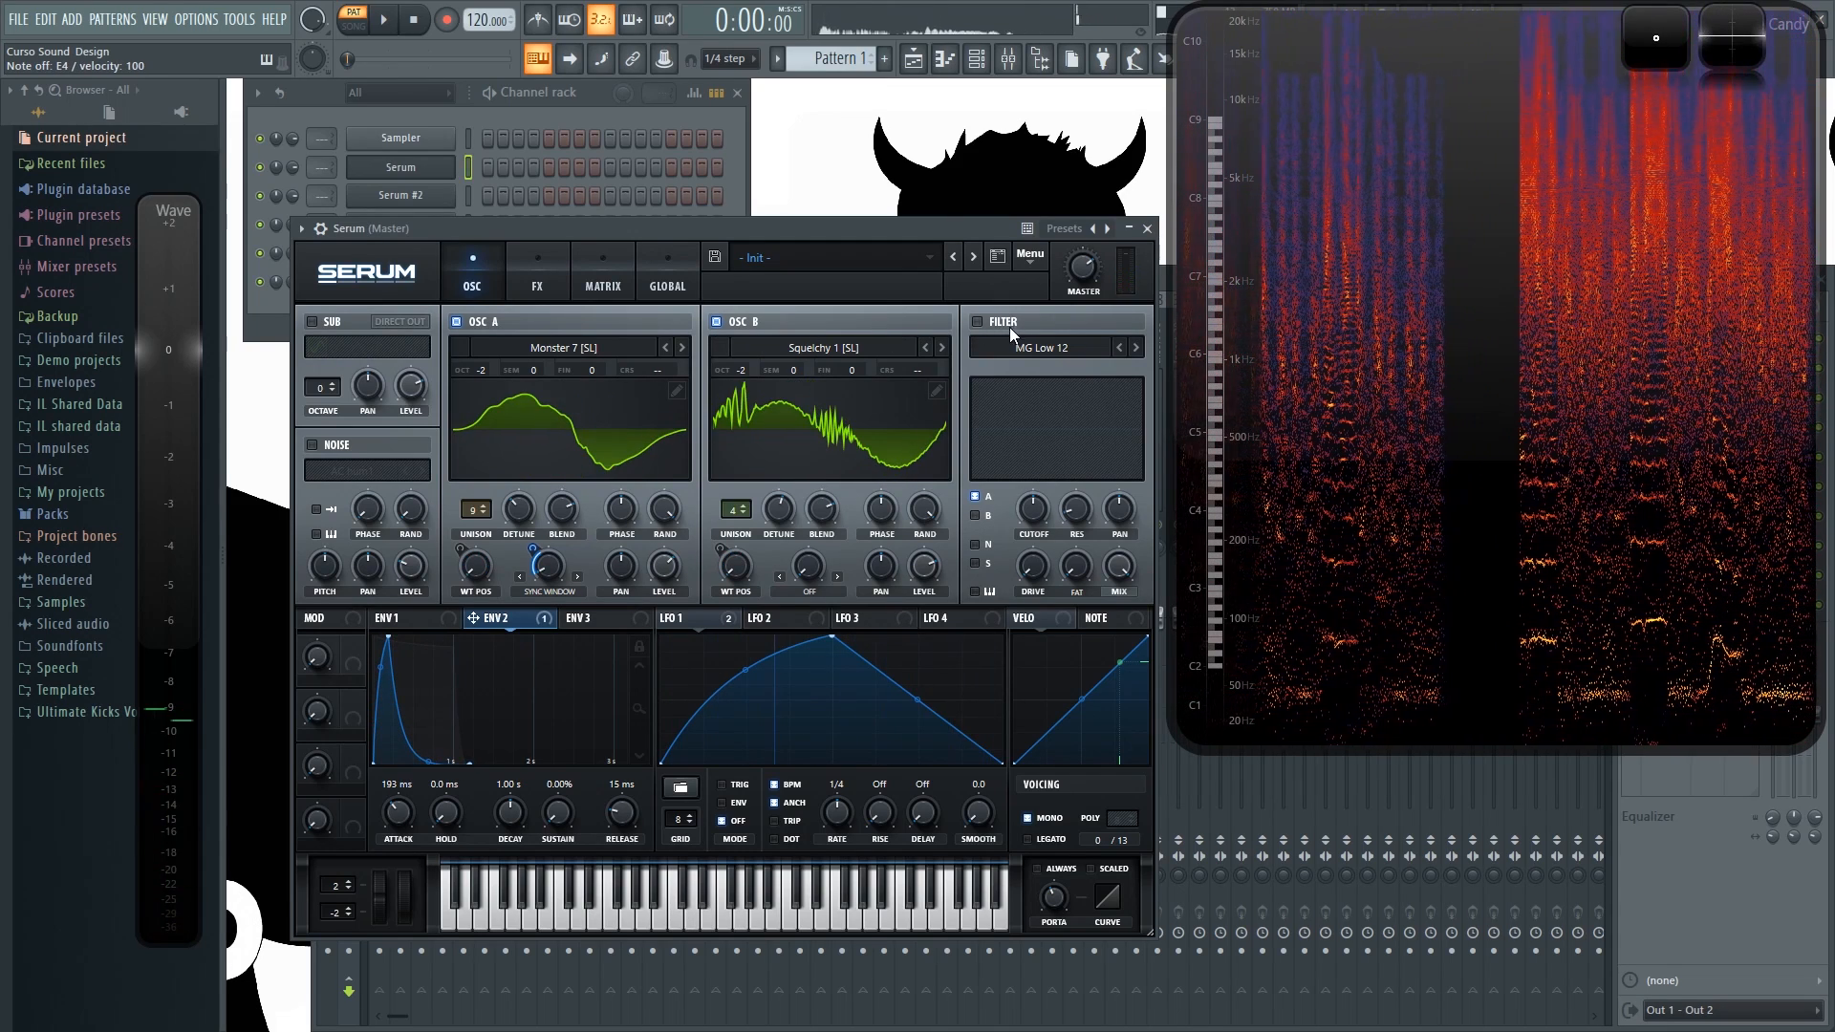
Step: Enable the filter, route OSC B through it along with OSC A, choose the Cmb L6+ type and adjust its cutoff
click(989, 321)
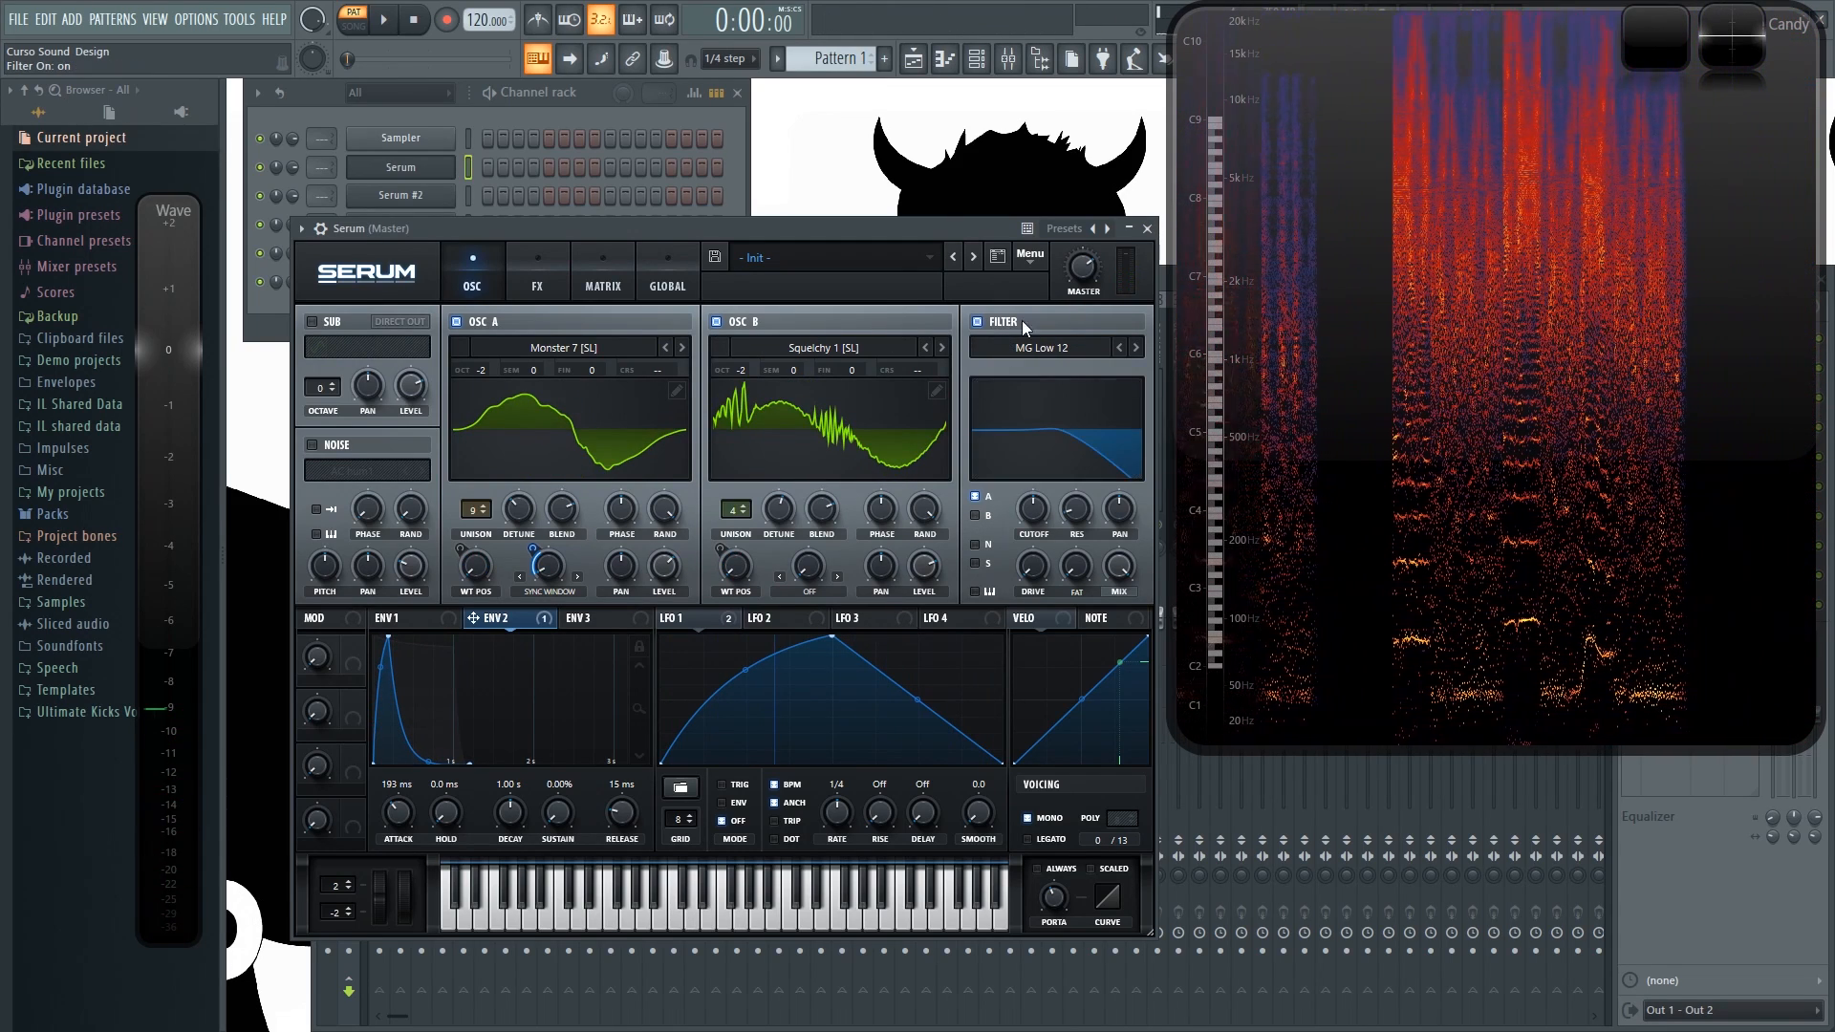
click(989, 514)
click(1064, 348)
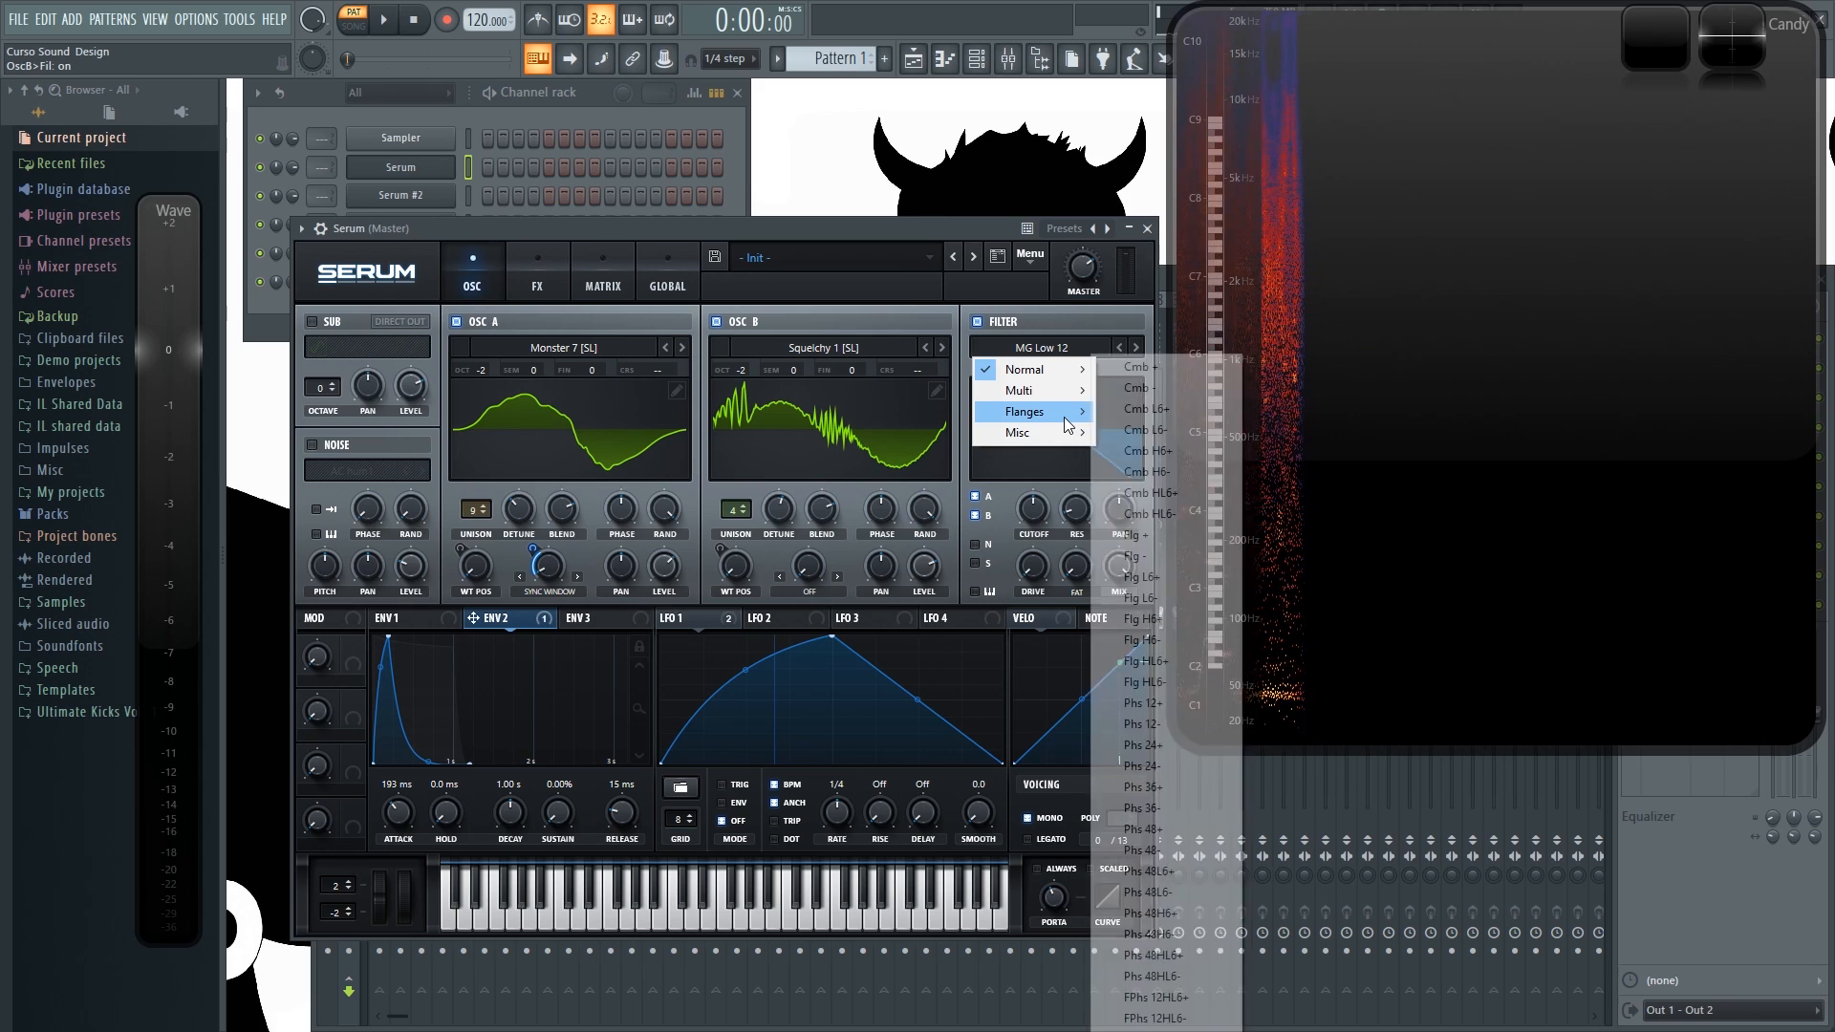
mouse_move(1080, 413)
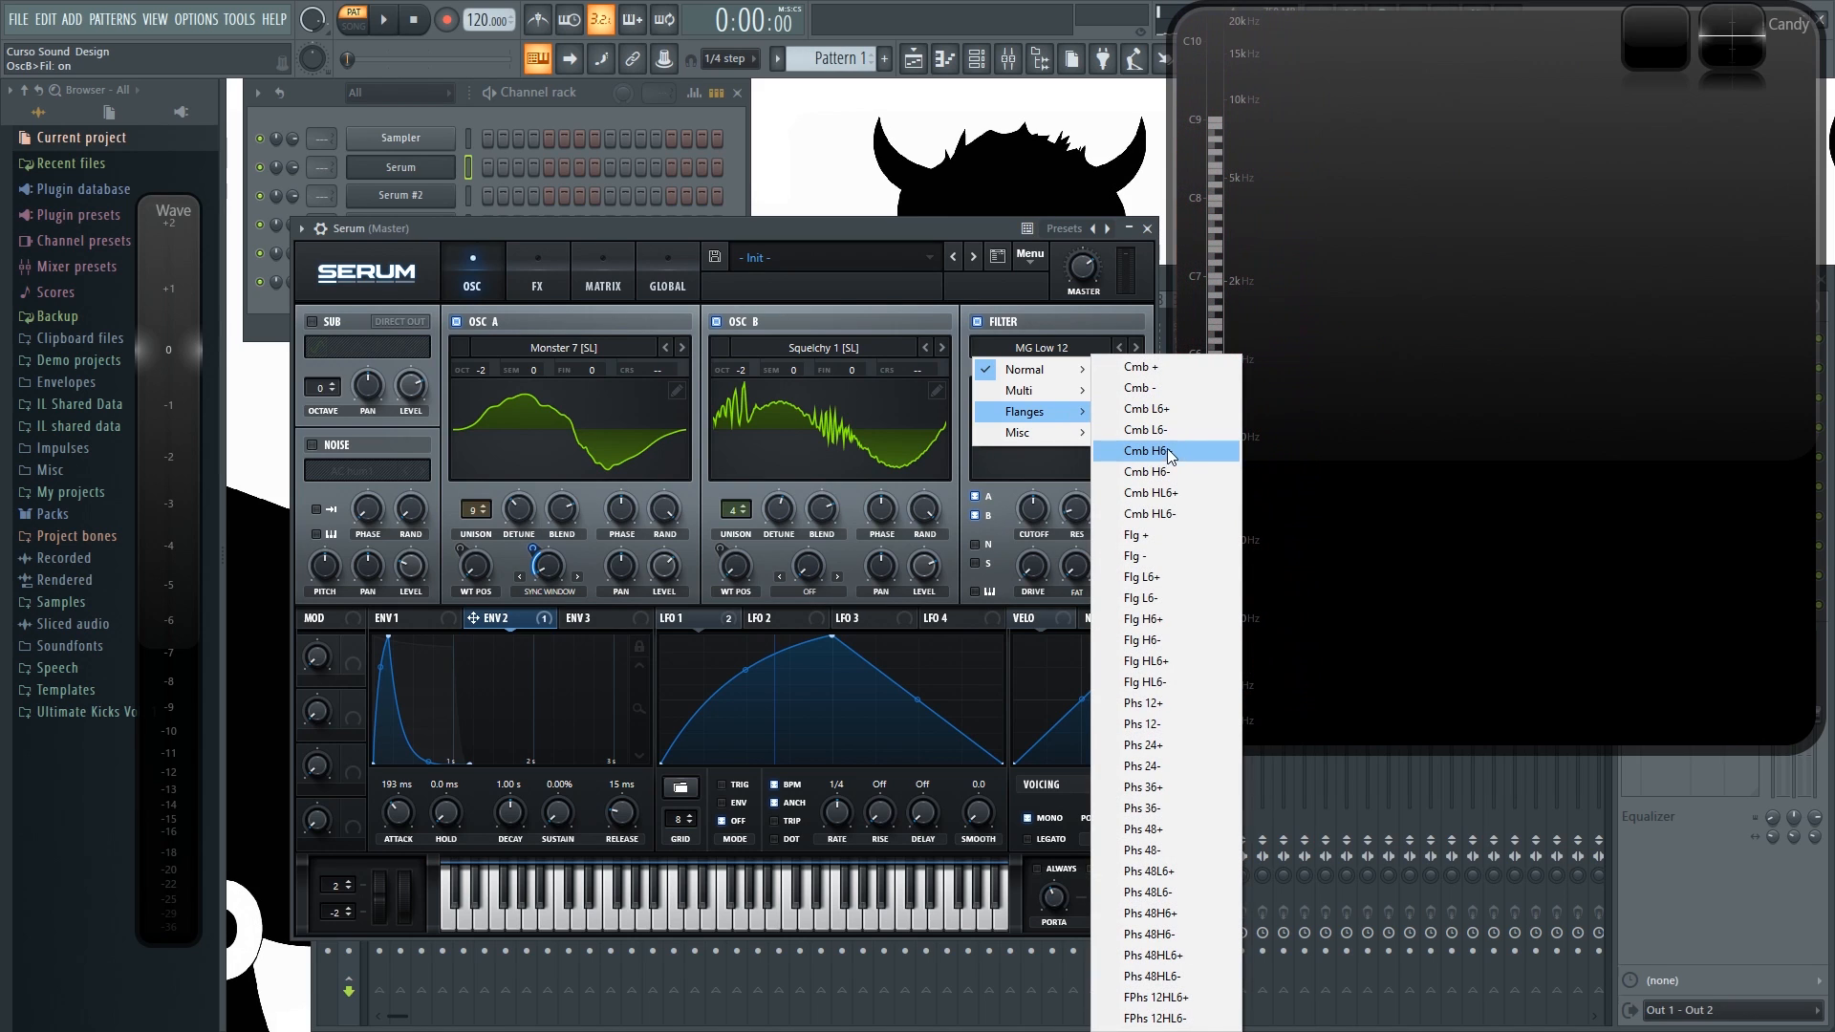
click(1161, 411)
drag(1045, 513, 1027, 478)
Step: Switch the filter type to Cmb HL6- and adjust its HL width and cutoff while playing test notes
click(1041, 350)
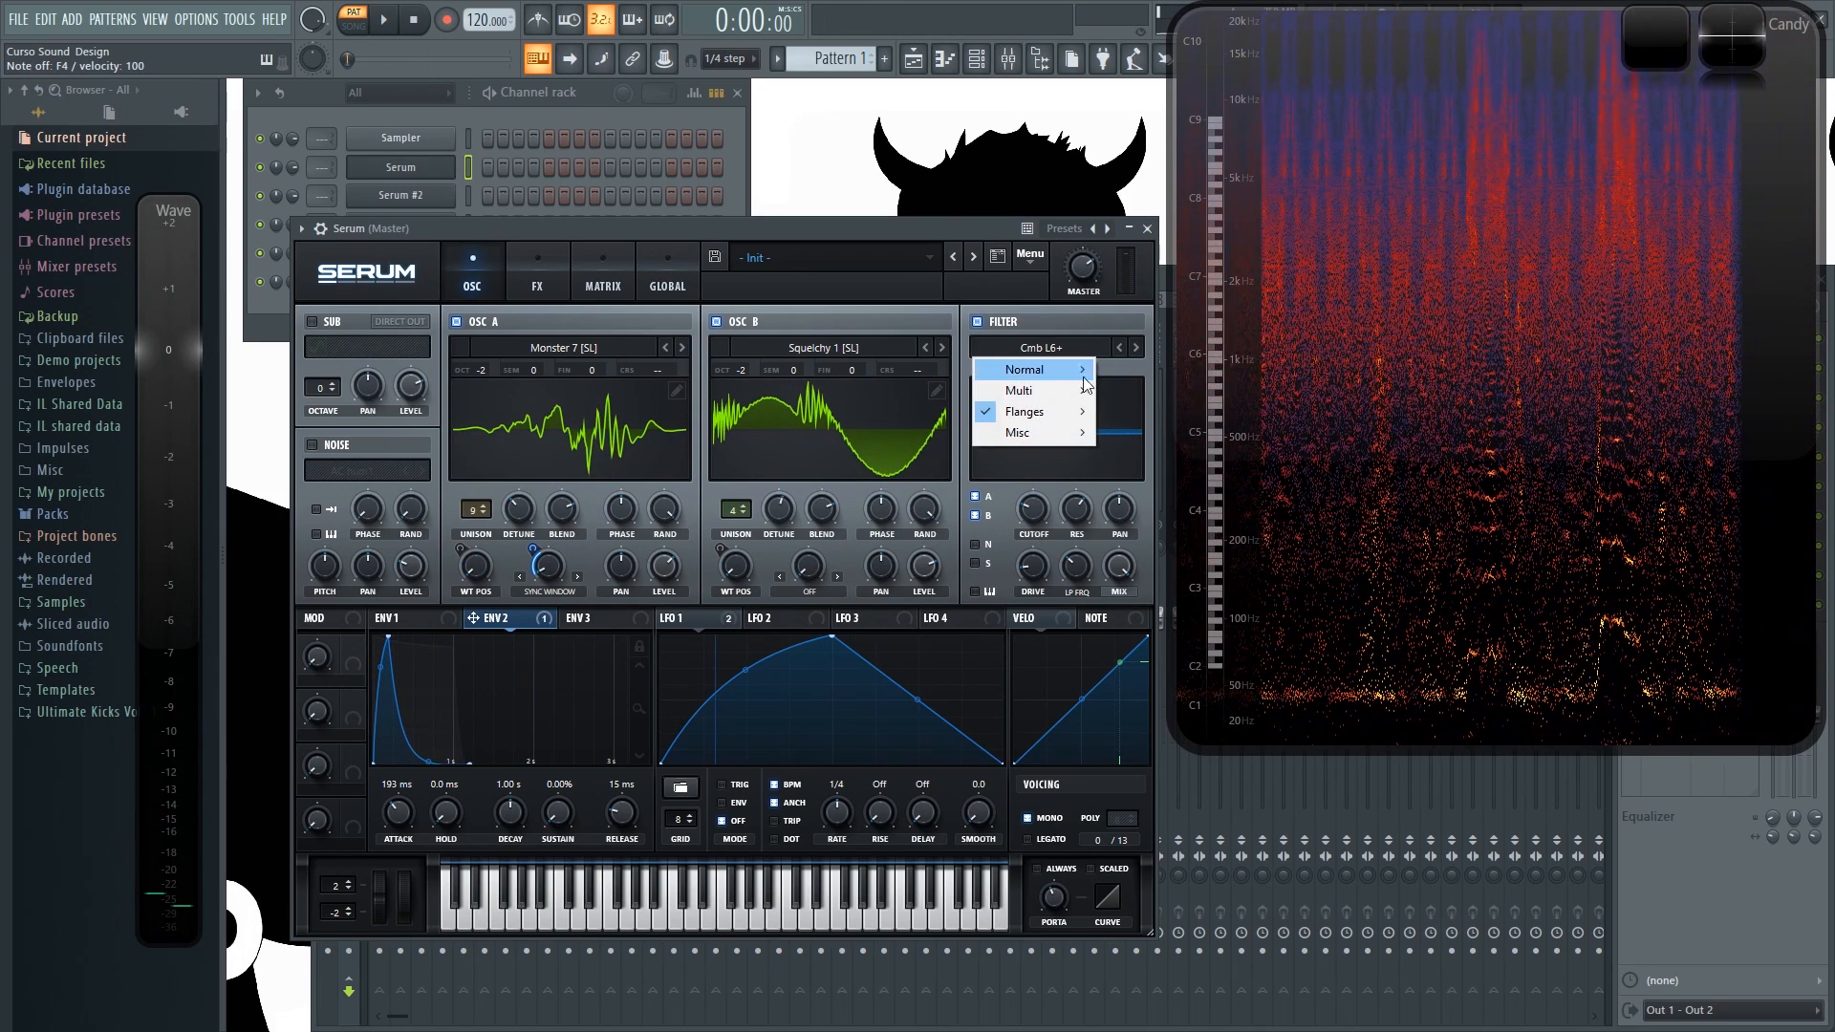
mouse_move(1067, 411)
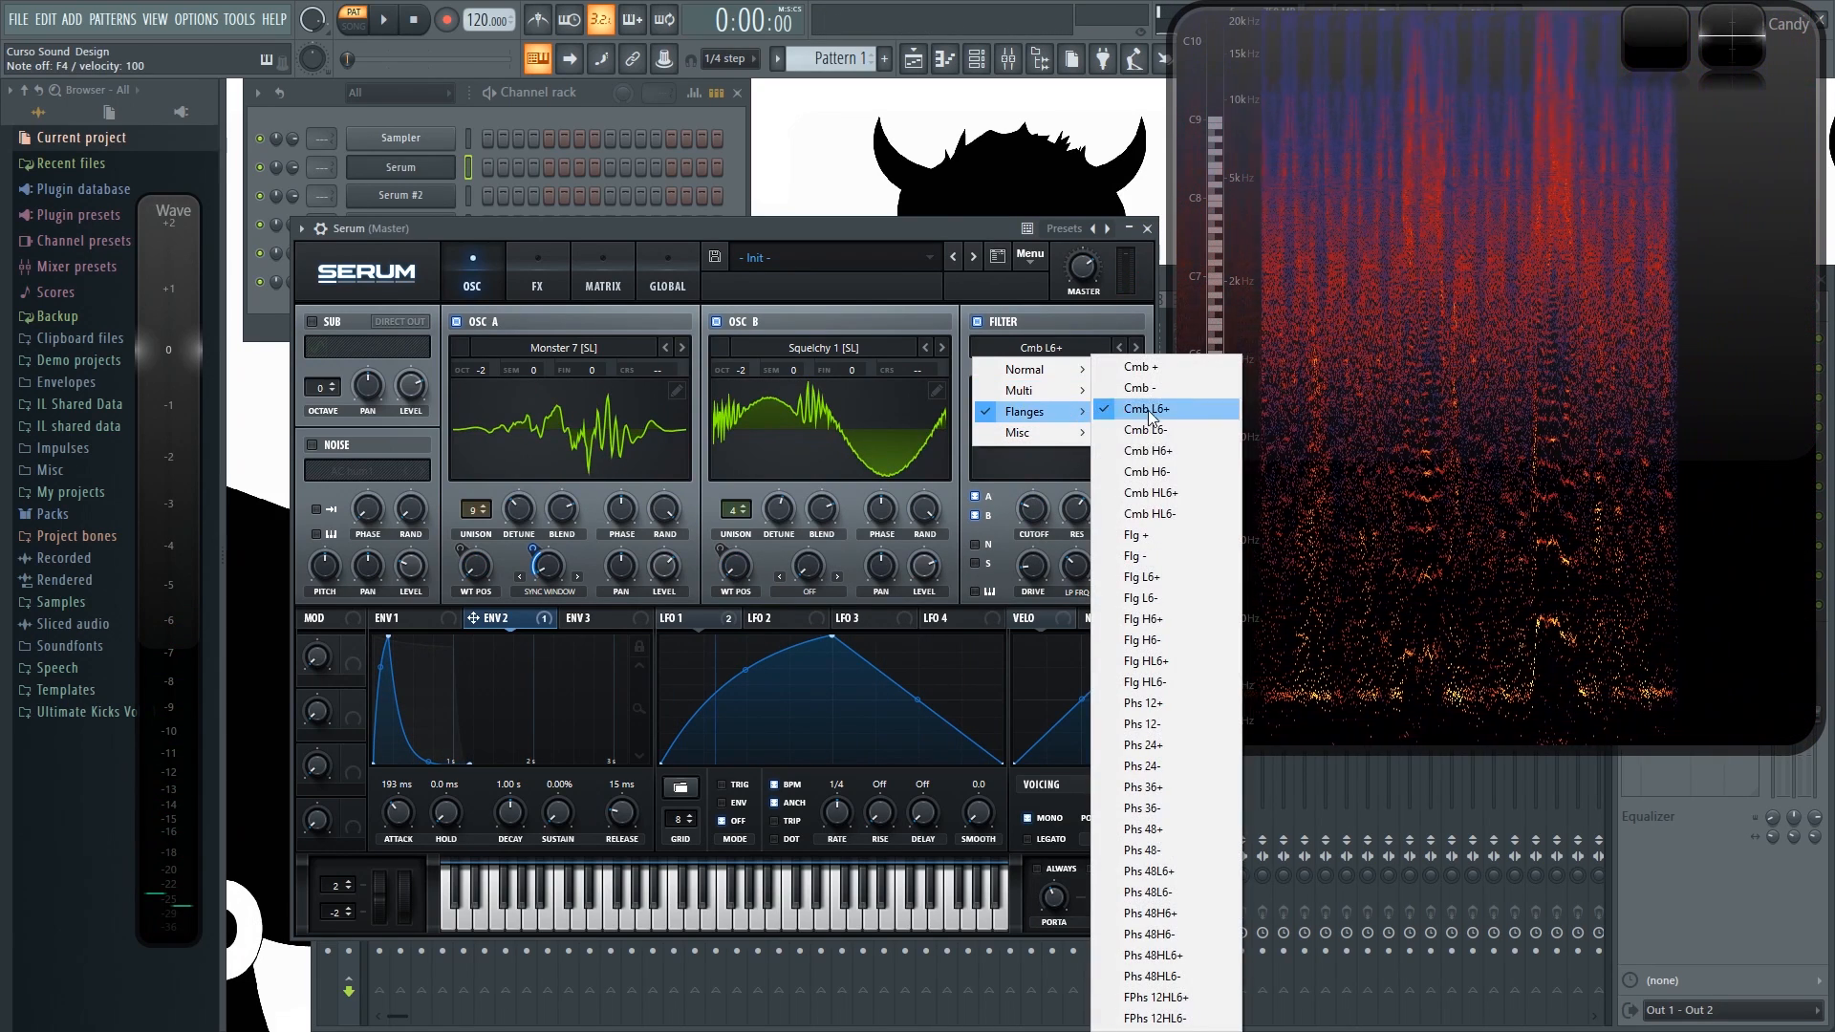
click(1185, 516)
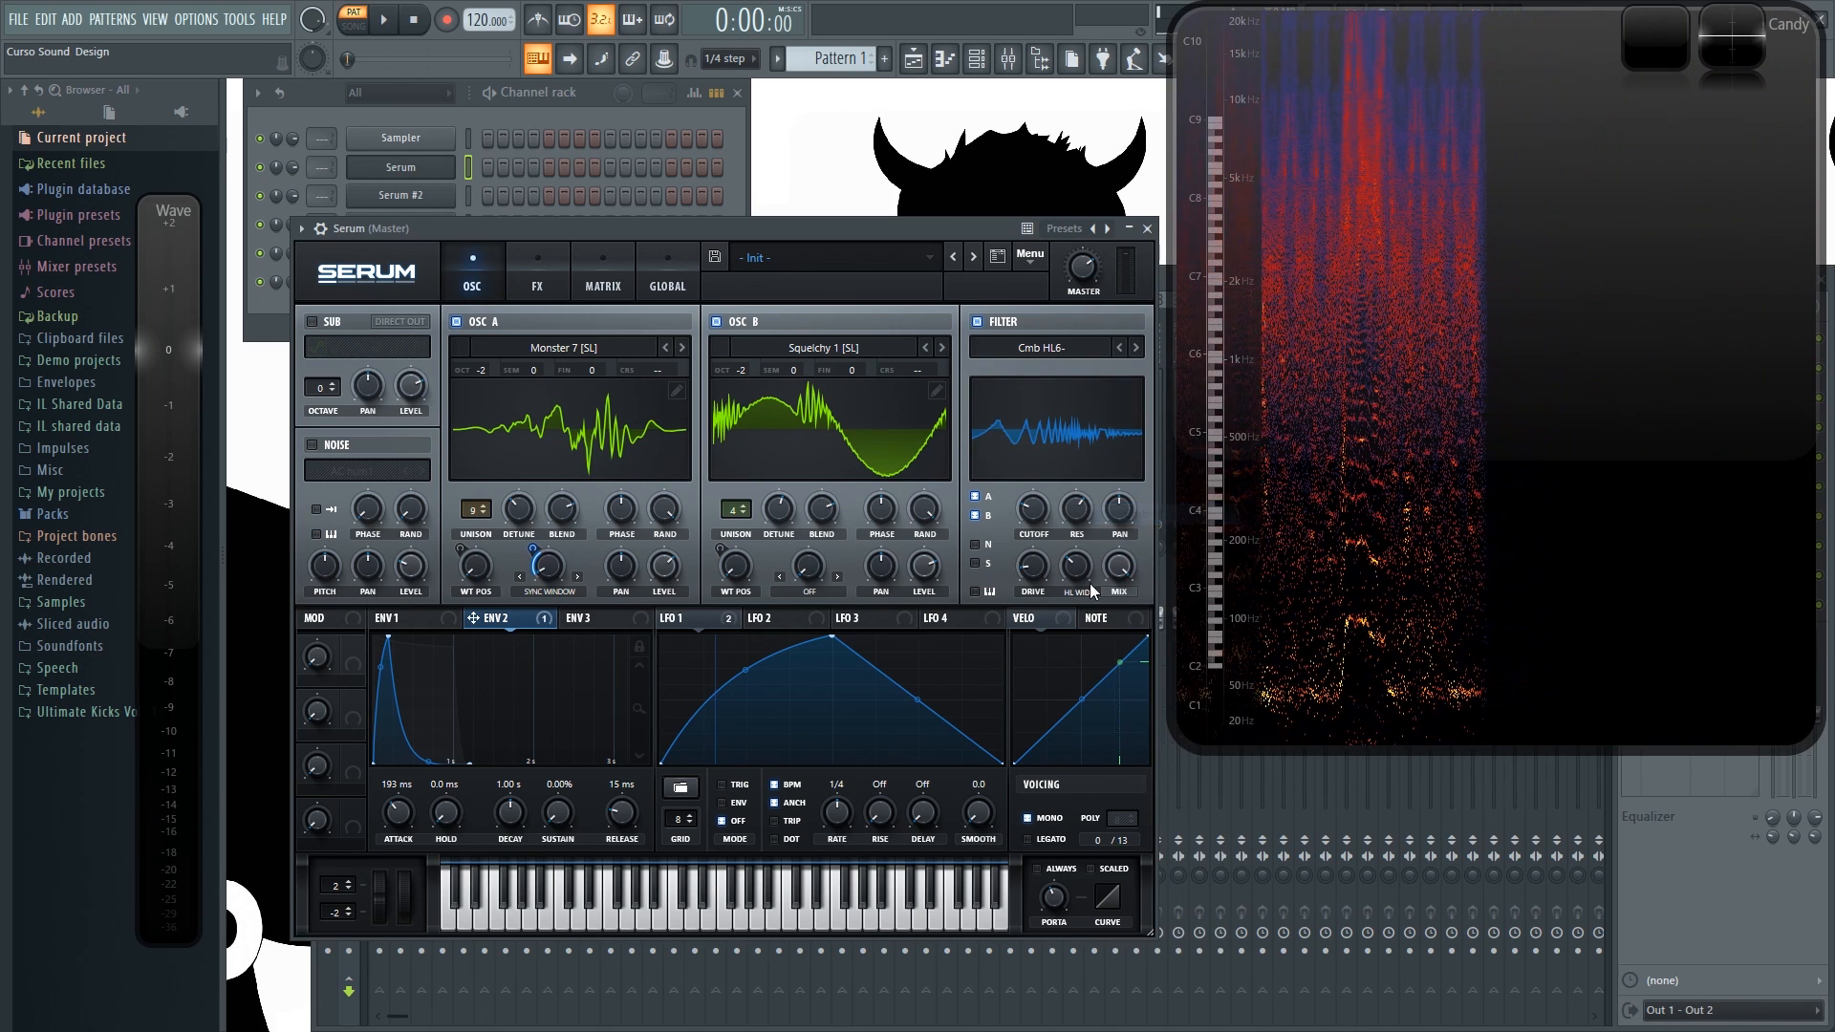
drag(1034, 516, 1078, 489)
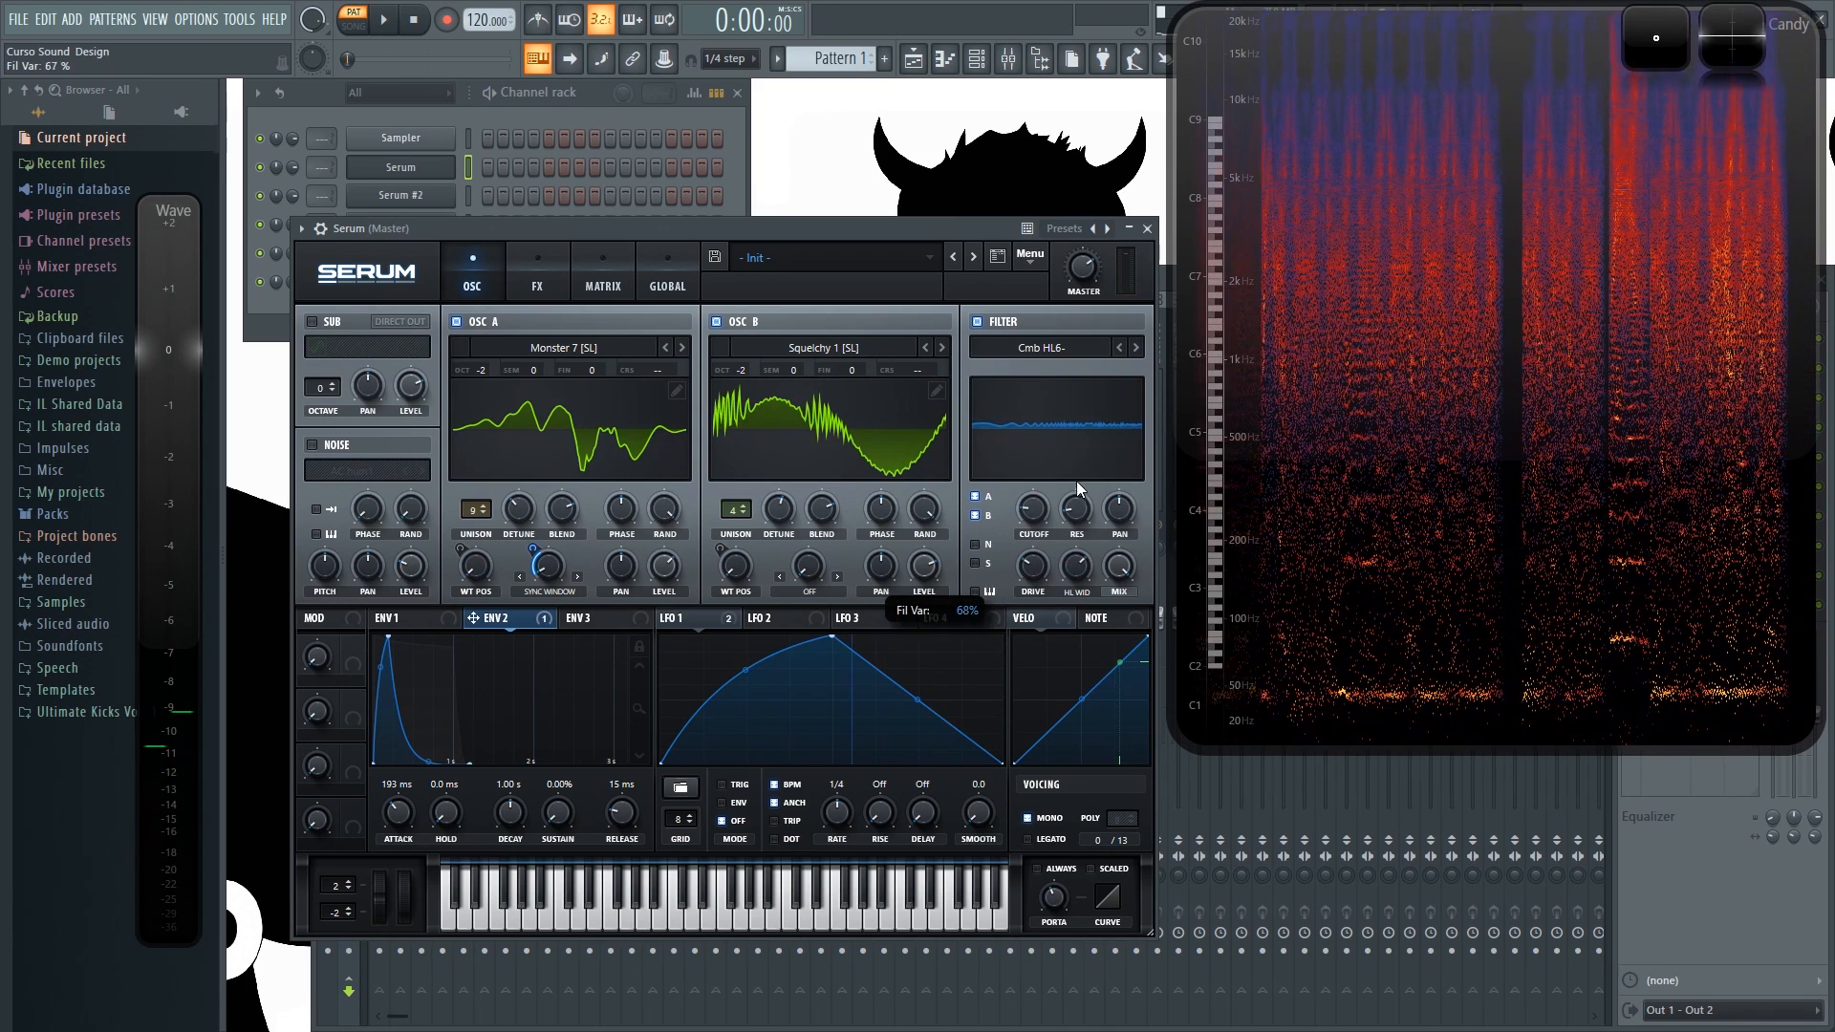
drag(1033, 508, 1025, 466)
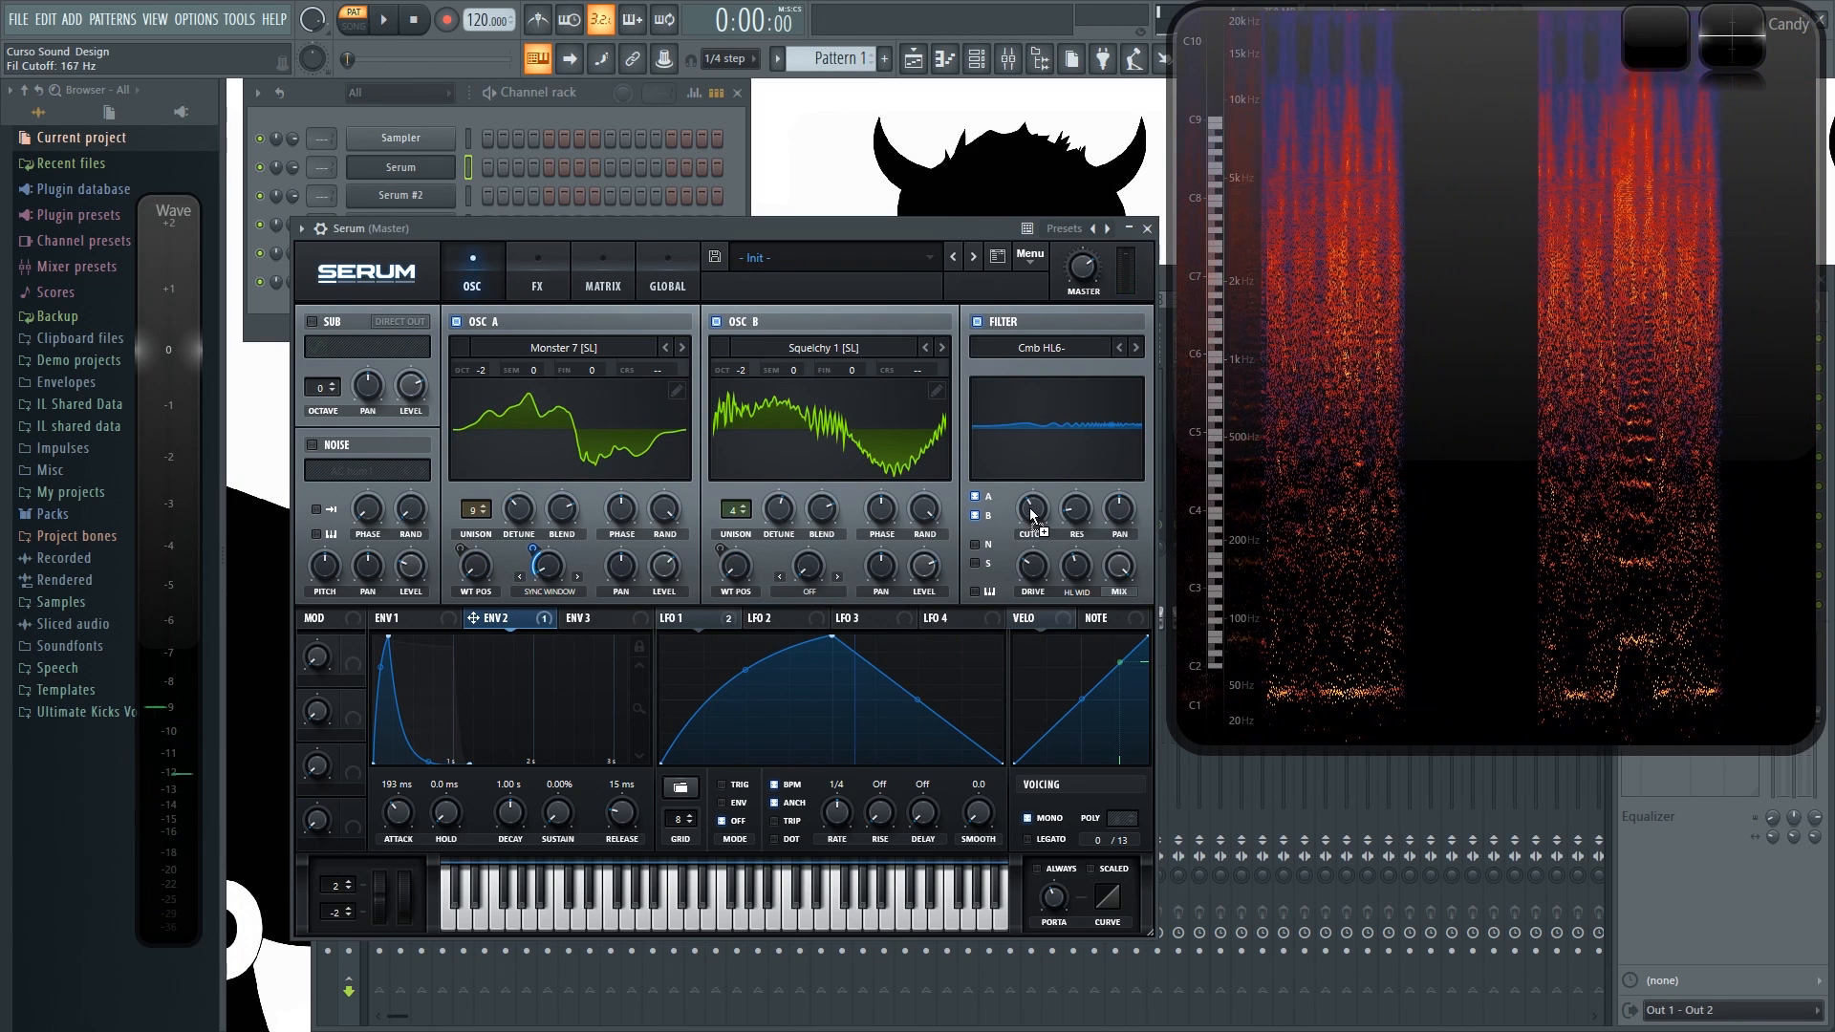
Step: Modulate the filter cutoff with ENV 2 and adjust the modulation depth and base cutoff
drag(1080, 514, 1029, 594)
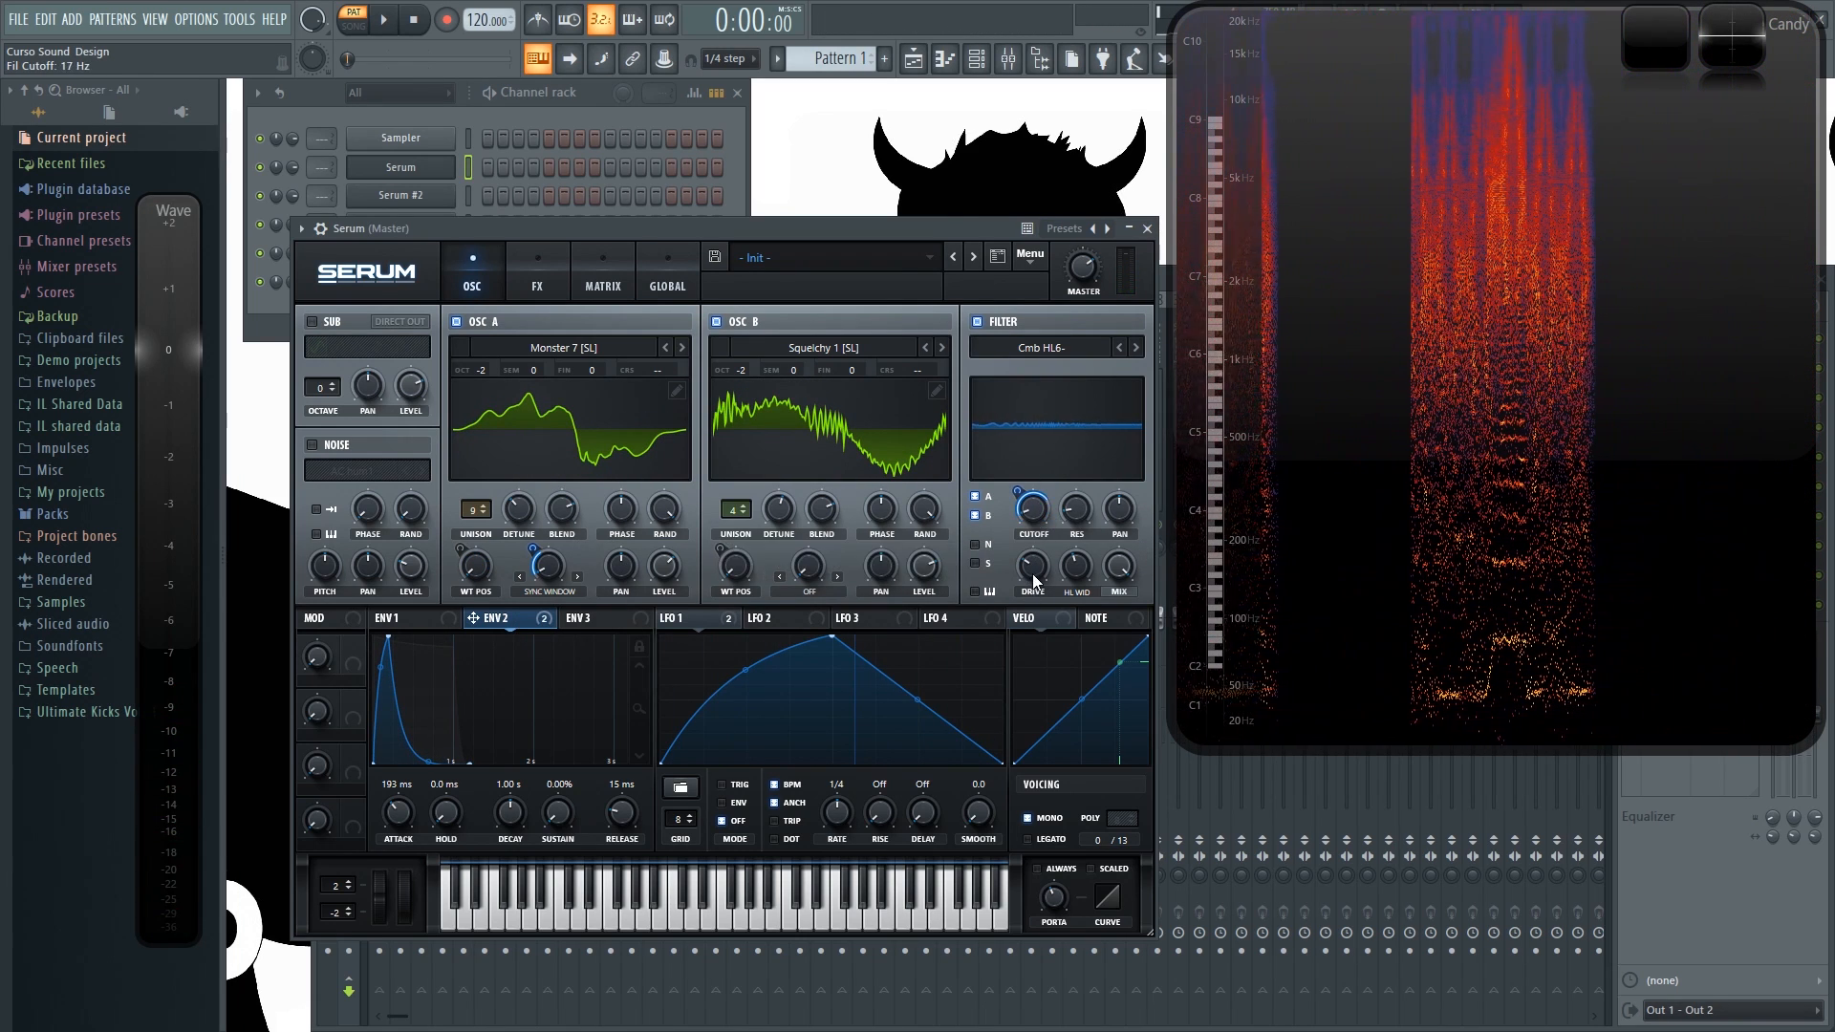
right_click(1016, 499)
drag(1077, 508, 1021, 523)
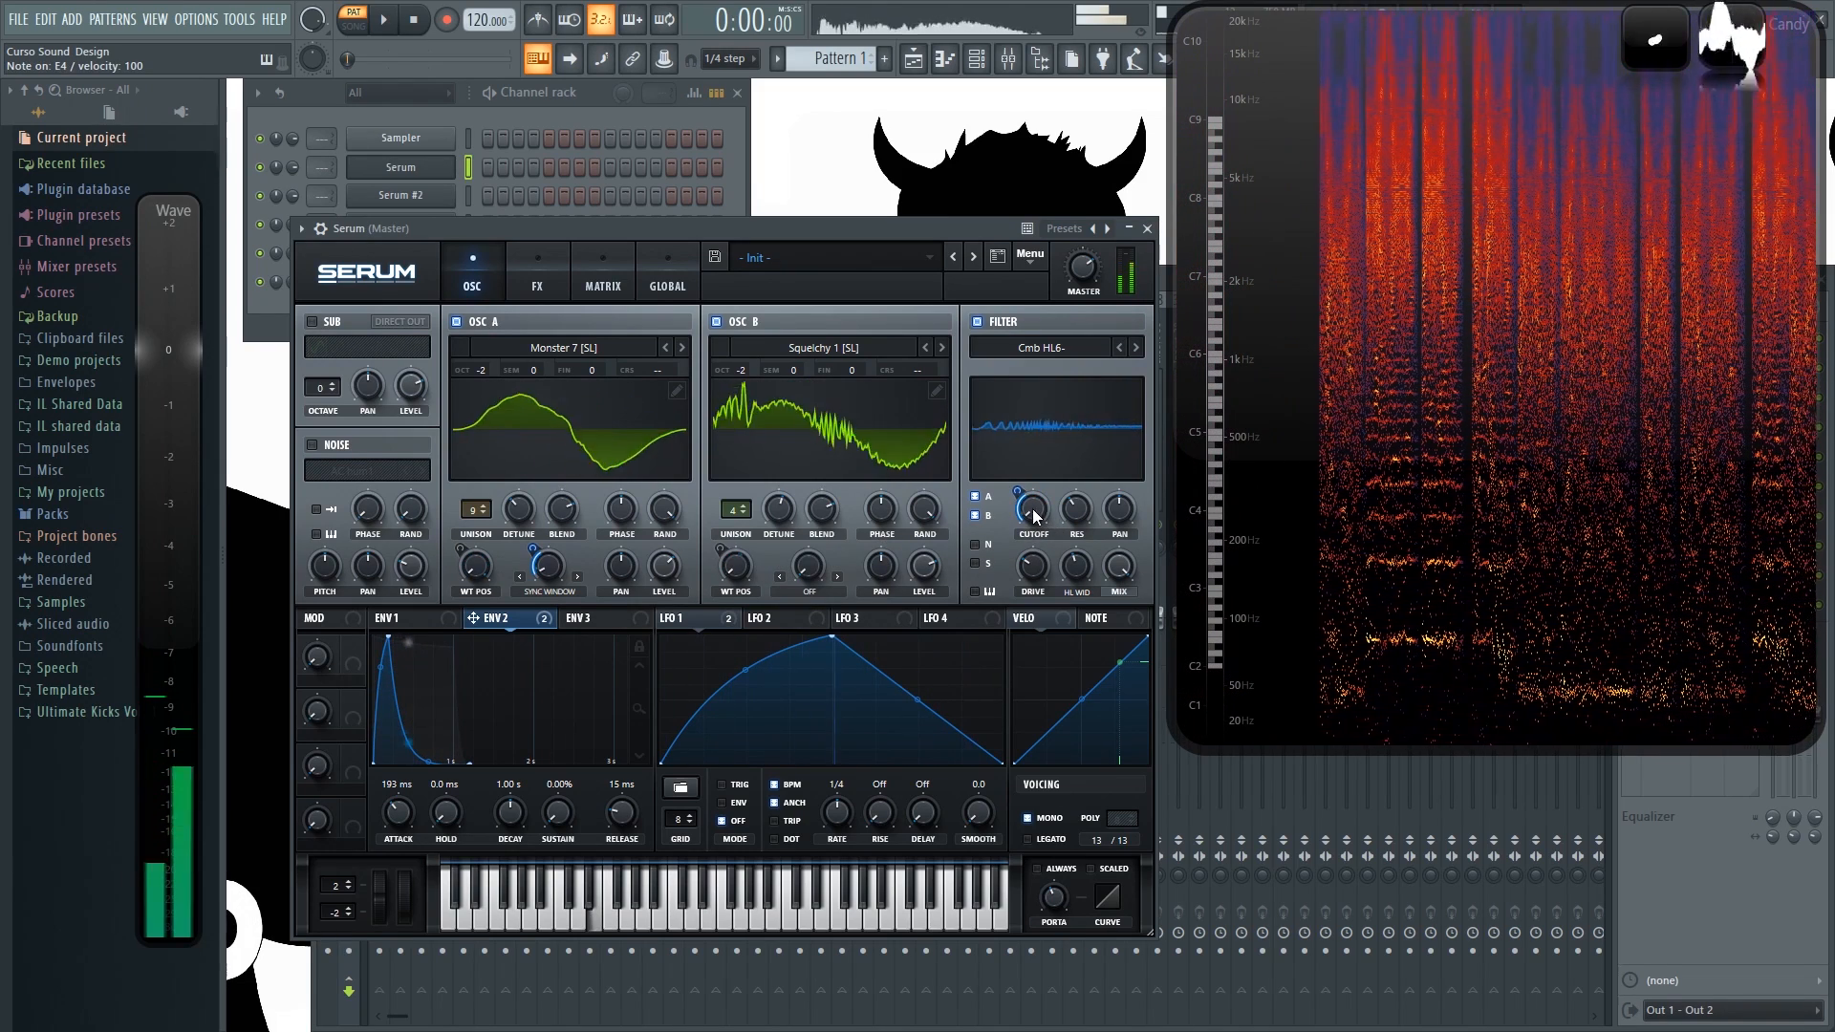
Step: Change the filter type to the Flg H6- flanger and adjust its resonance, drive and cutoff while playing notes
click(1057, 348)
mouse_move(1065, 435)
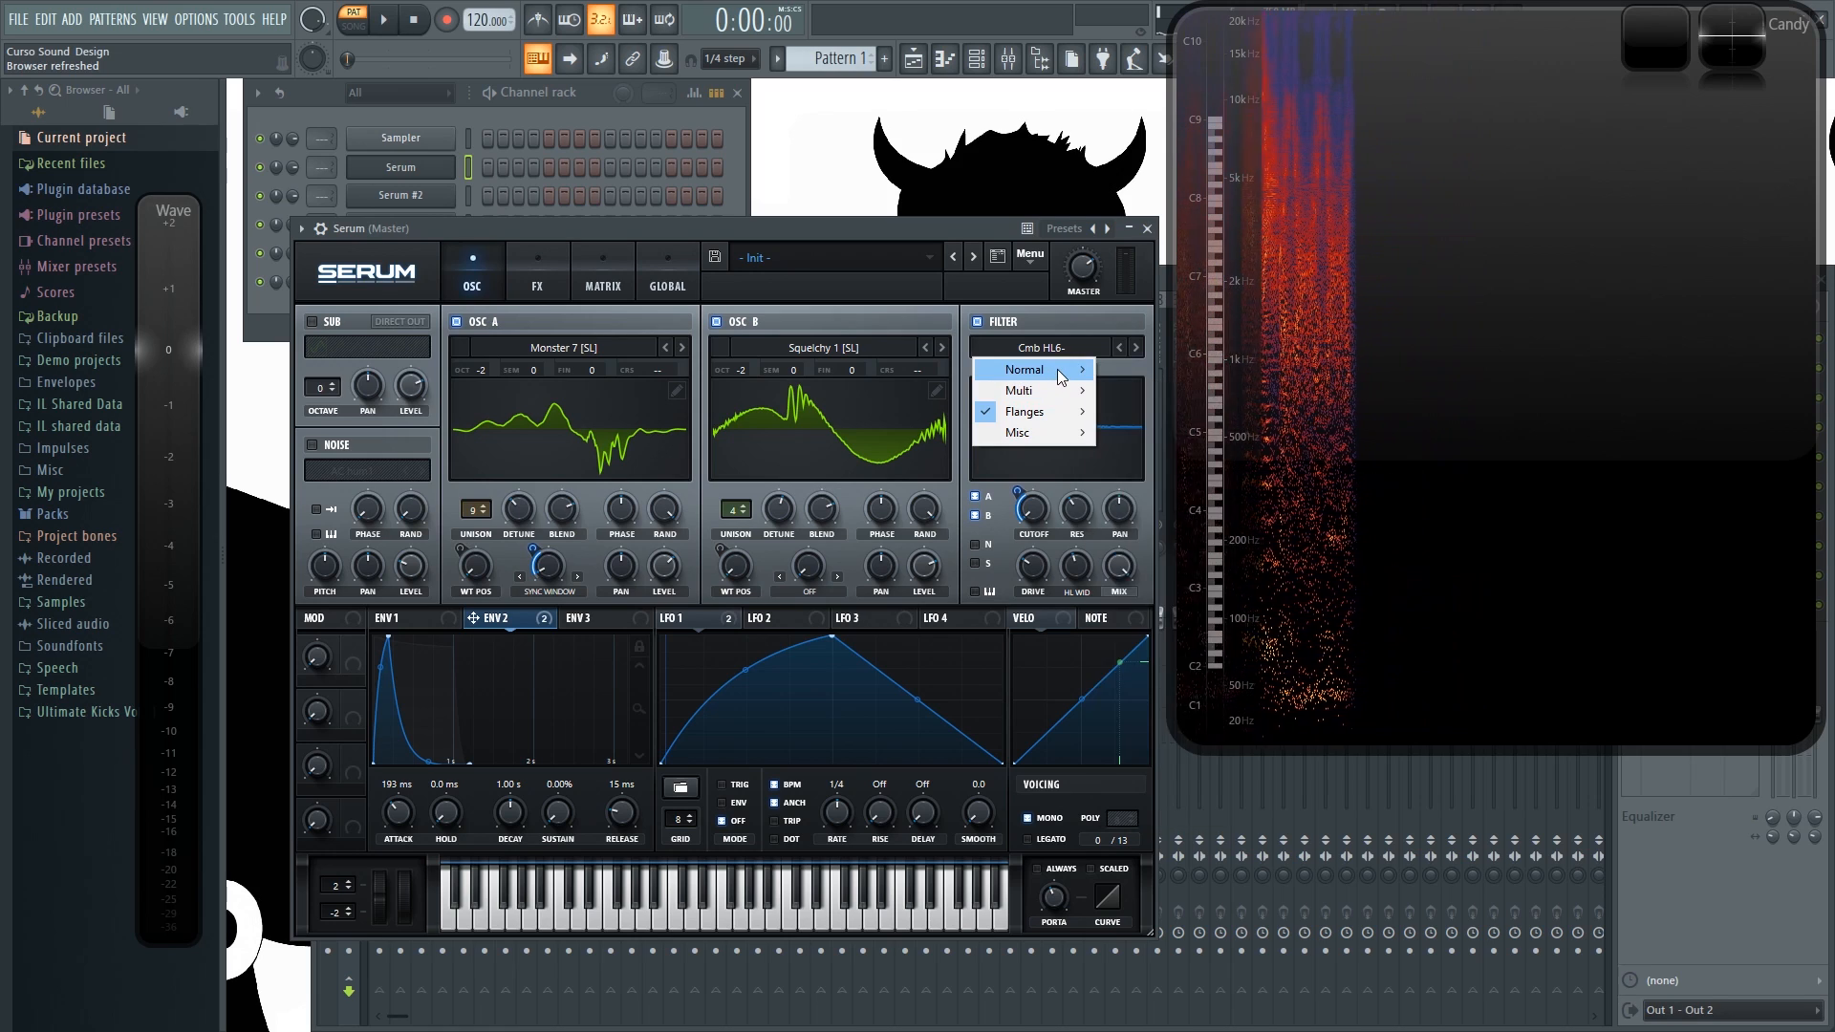
mouse_move(1066, 386)
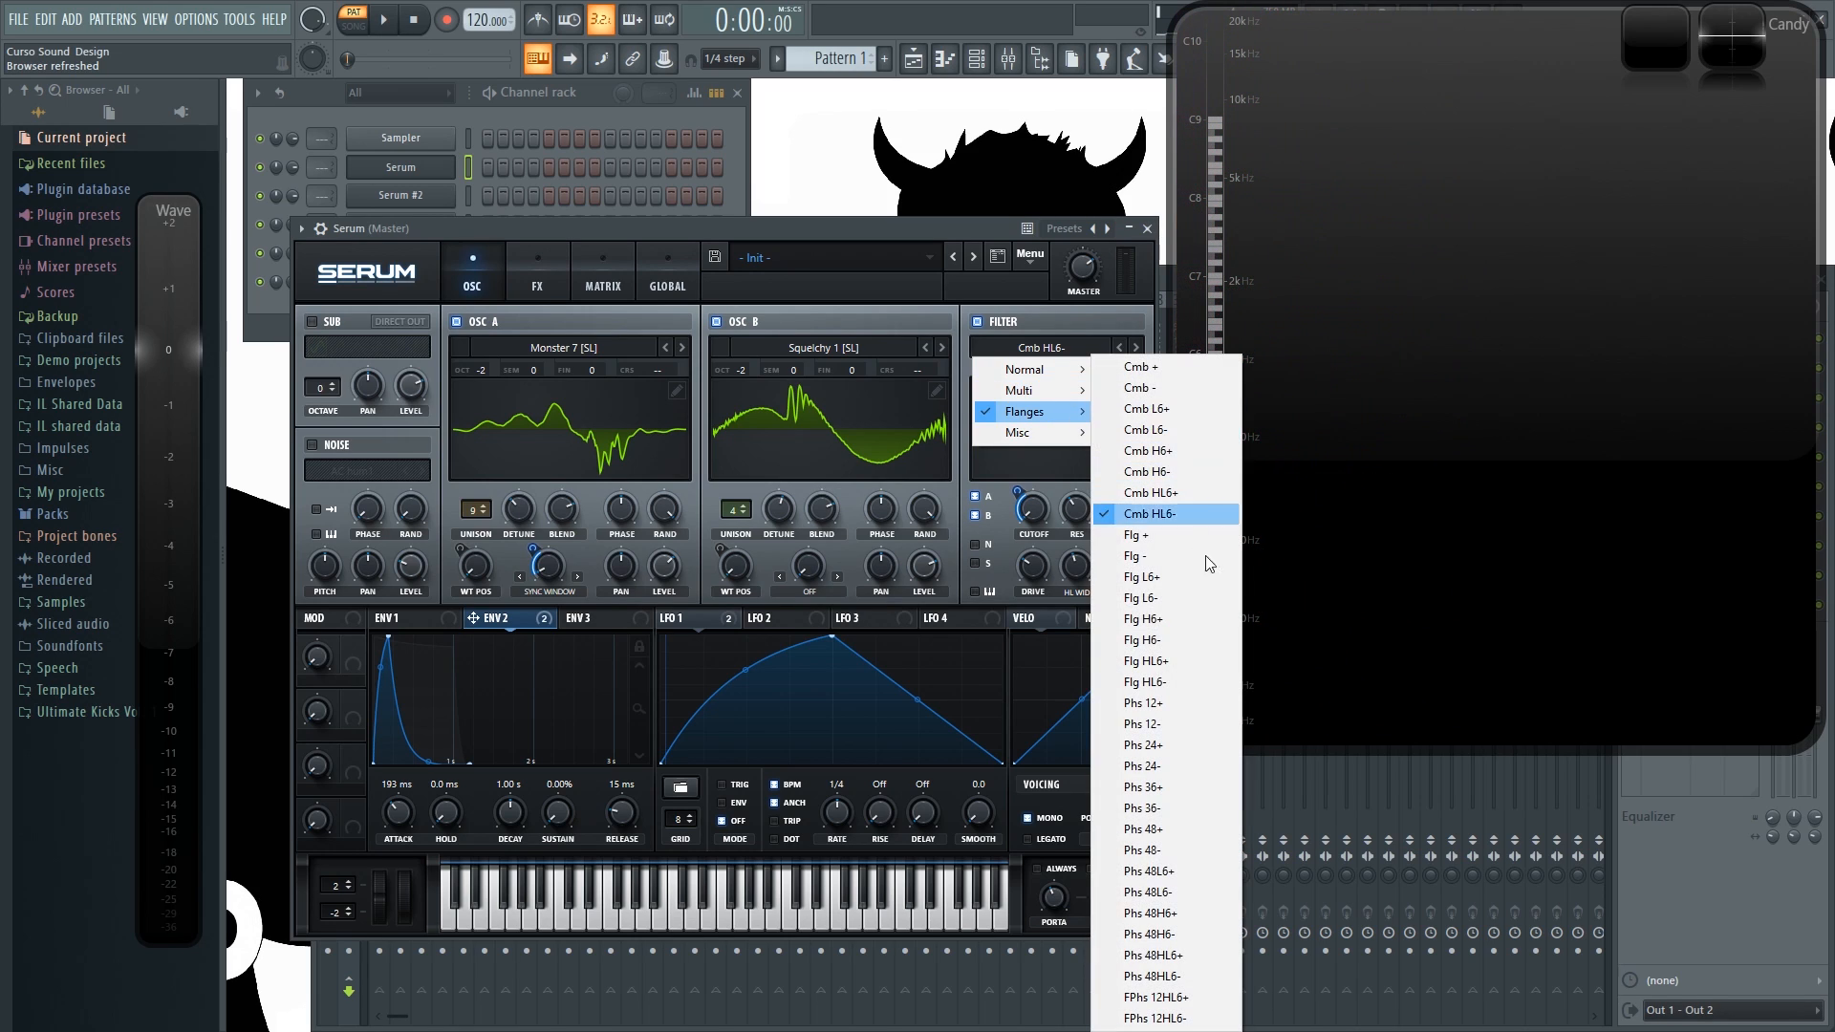
click(1168, 640)
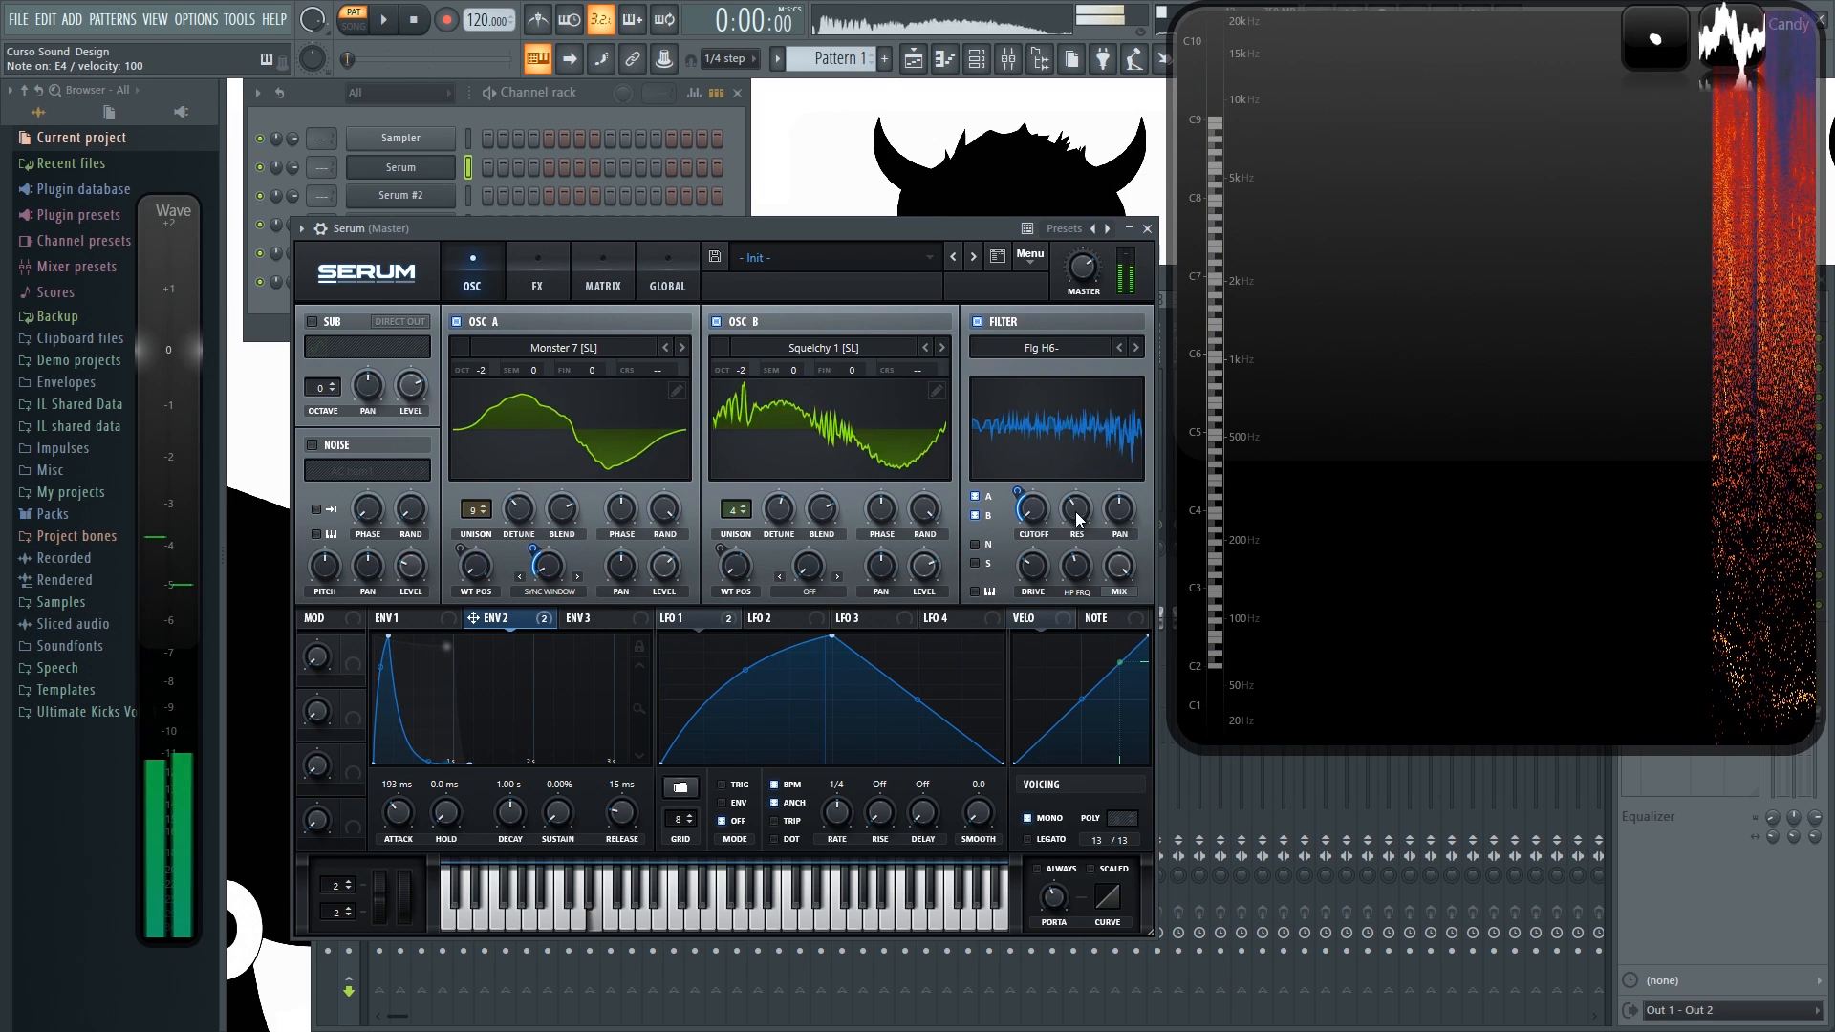
drag(1076, 508, 1077, 599)
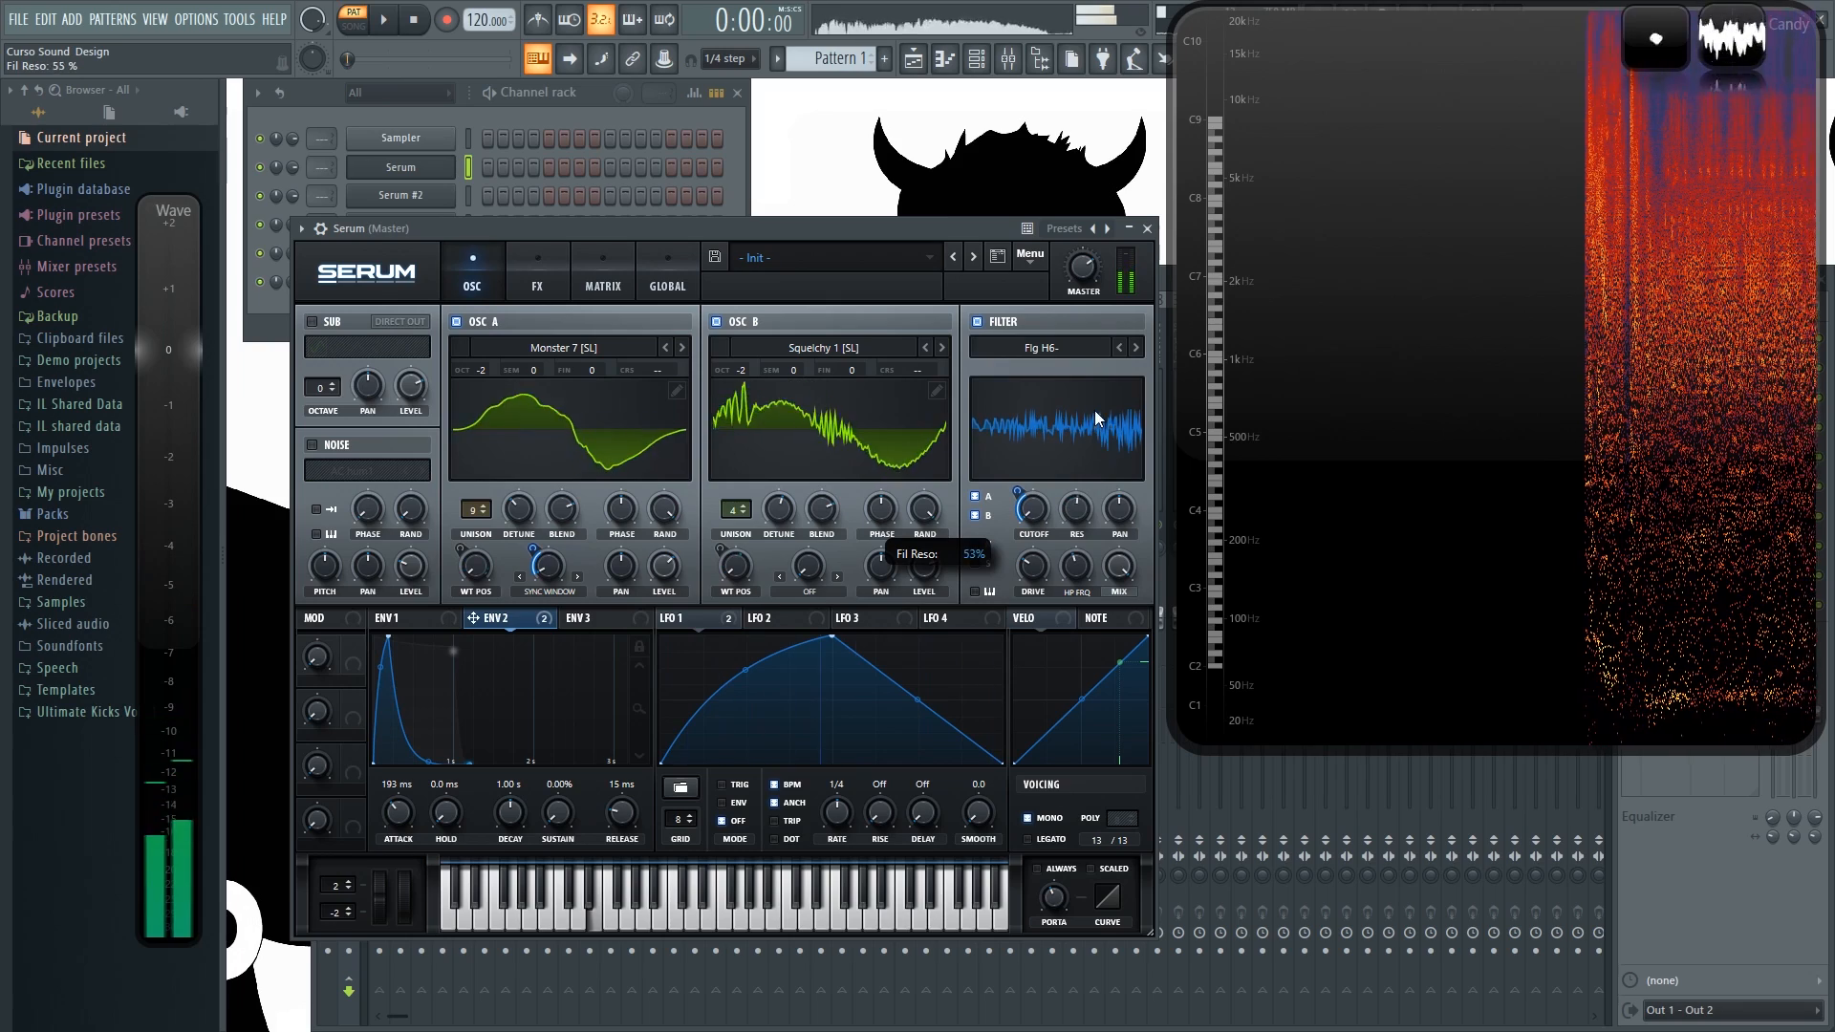
drag(1036, 571, 1022, 445)
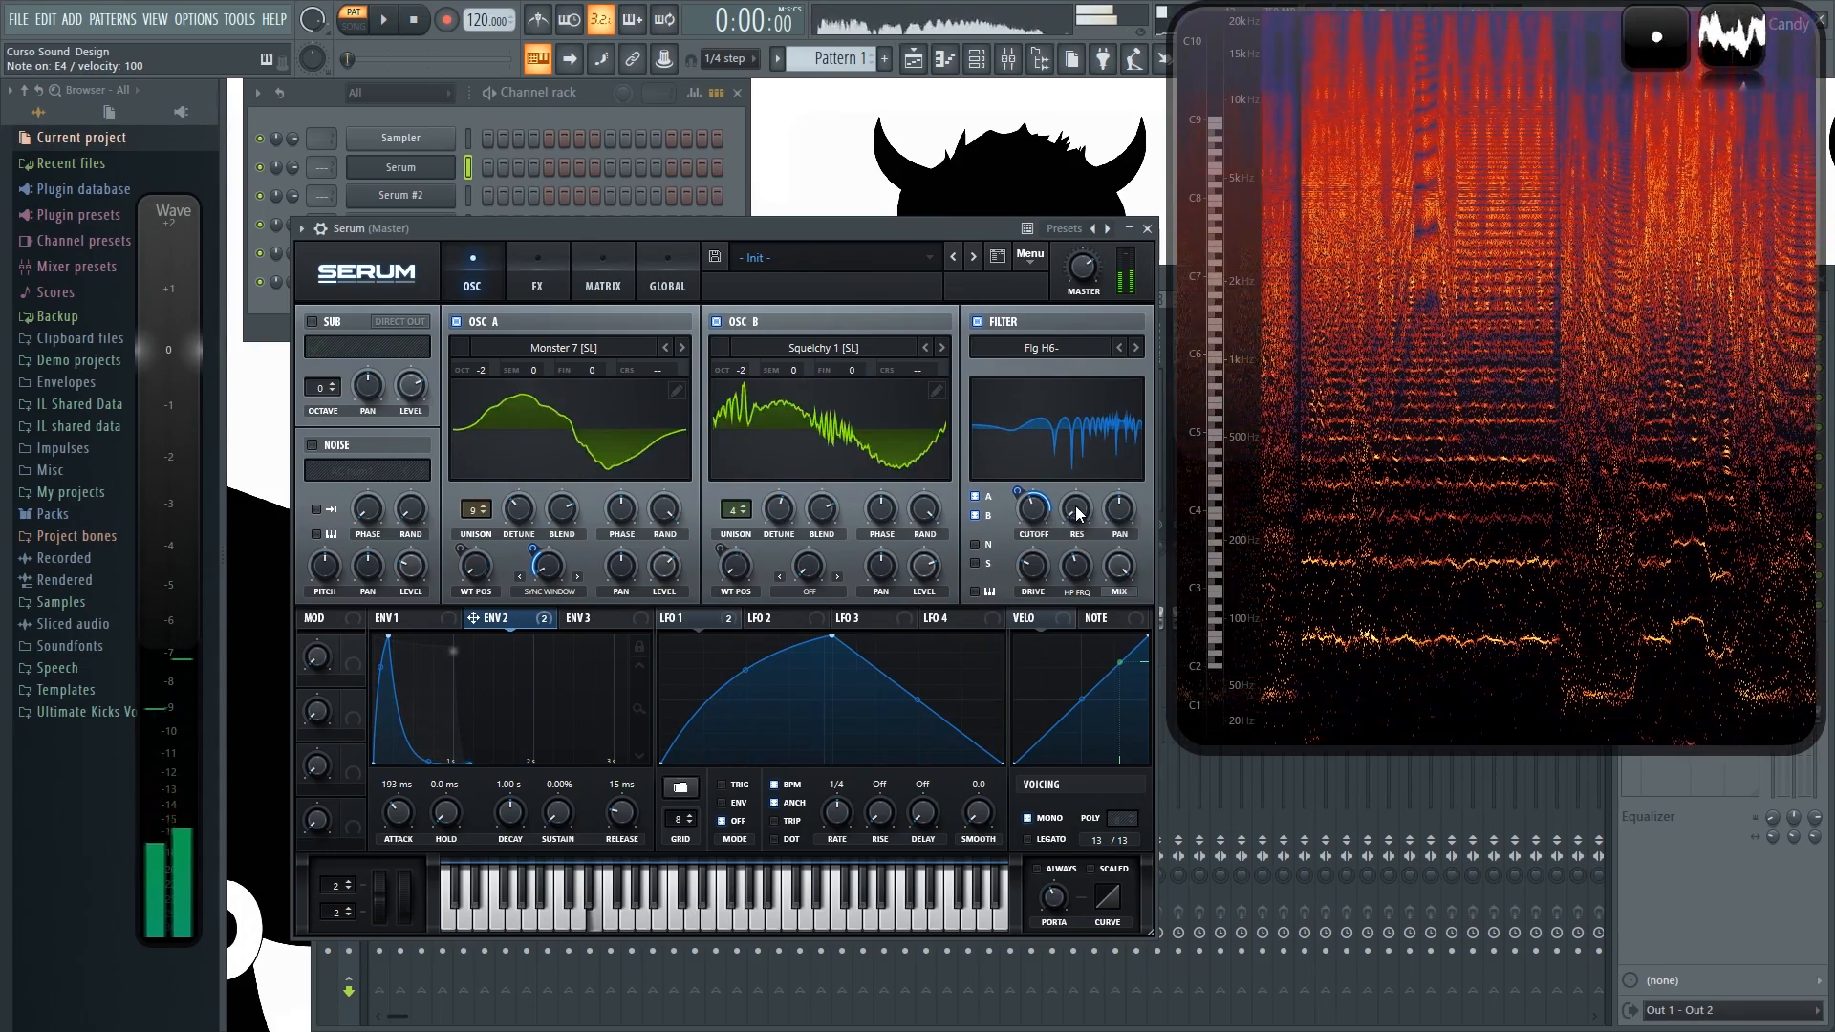
mouse_move(1030, 513)
mouse_down()
mouse_move(1052, 423)
mouse_move(1040, 518)
mouse_up()
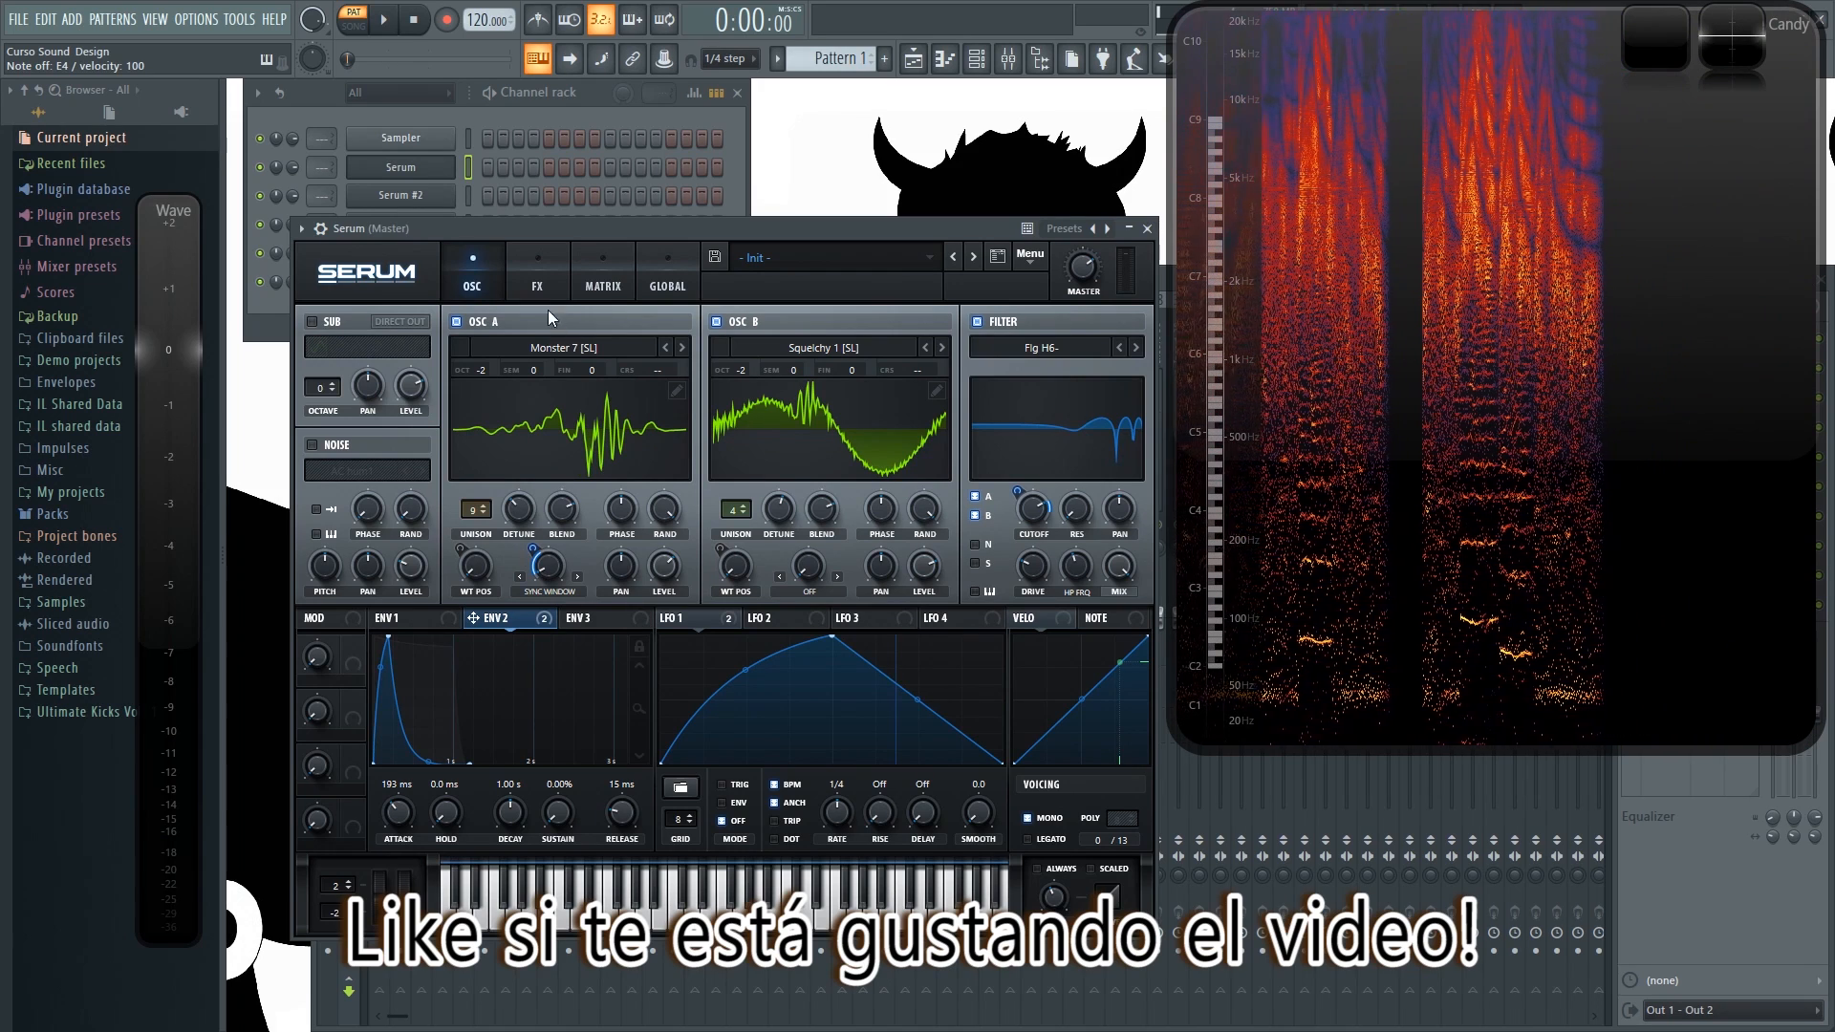
Step: Play test notes to hear the patch through the flanger filter
click(566, 296)
click(488, 277)
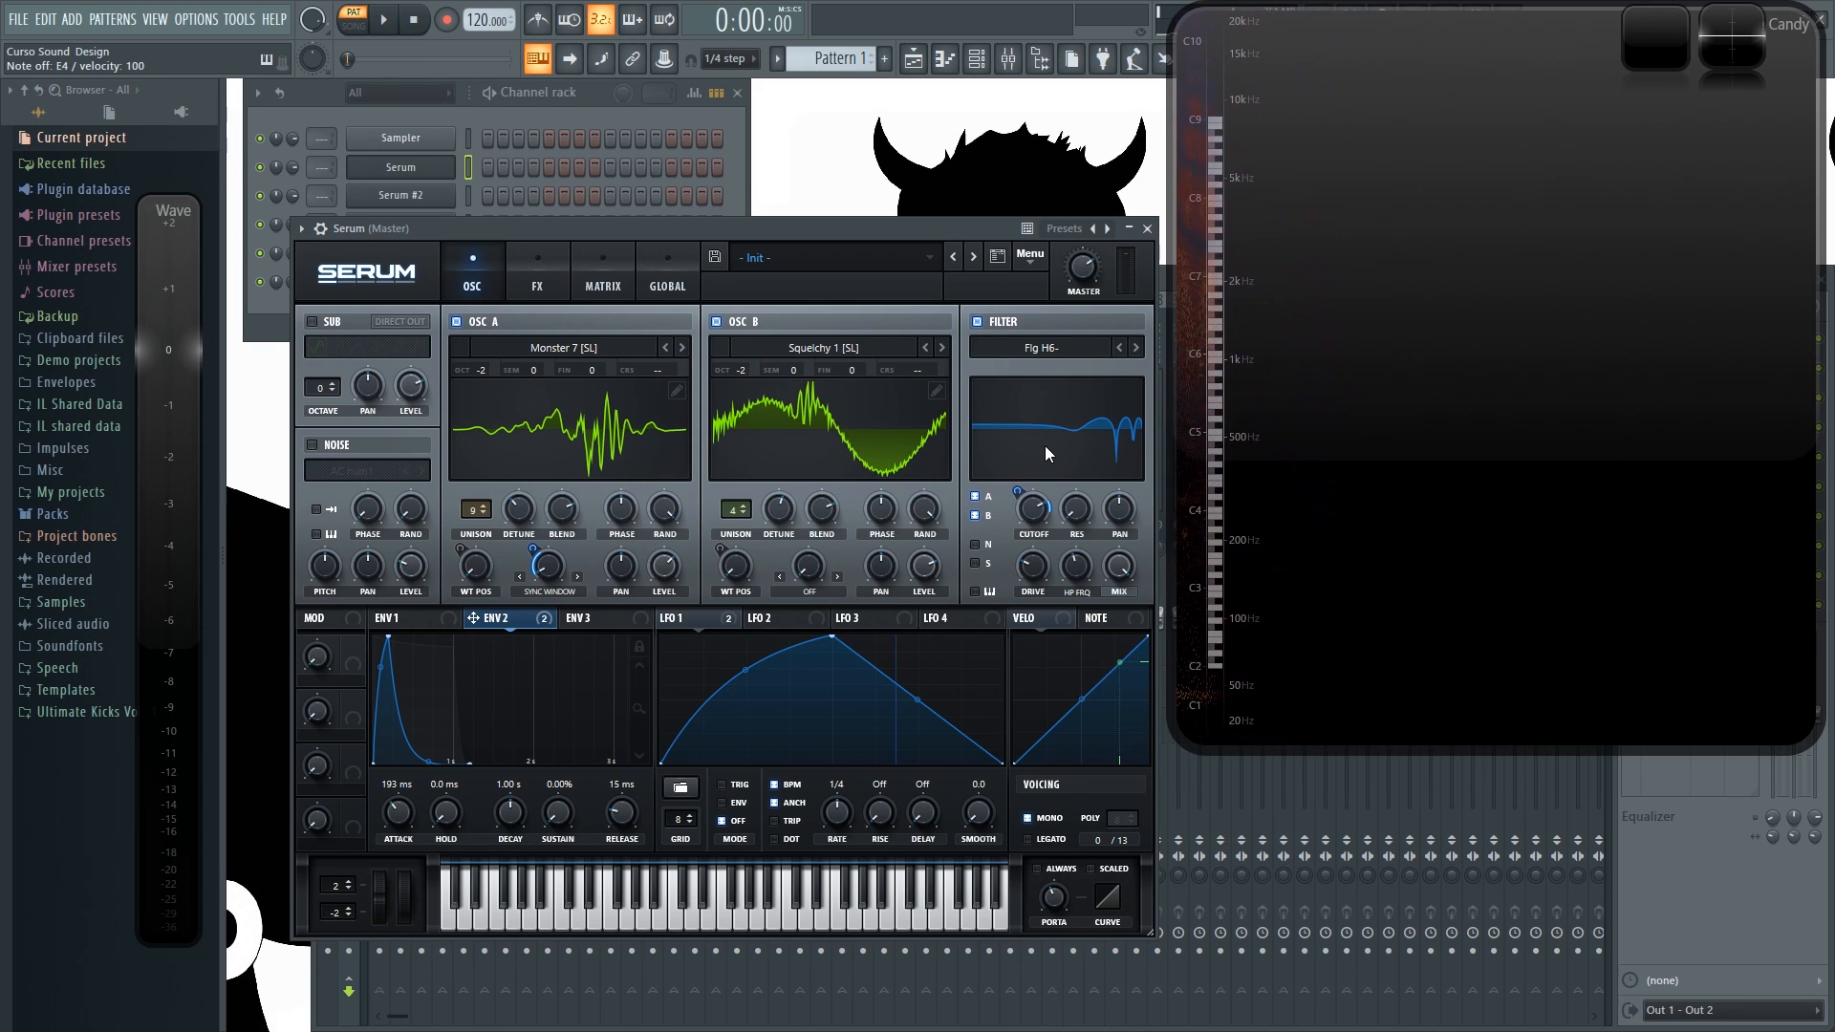
key(c)
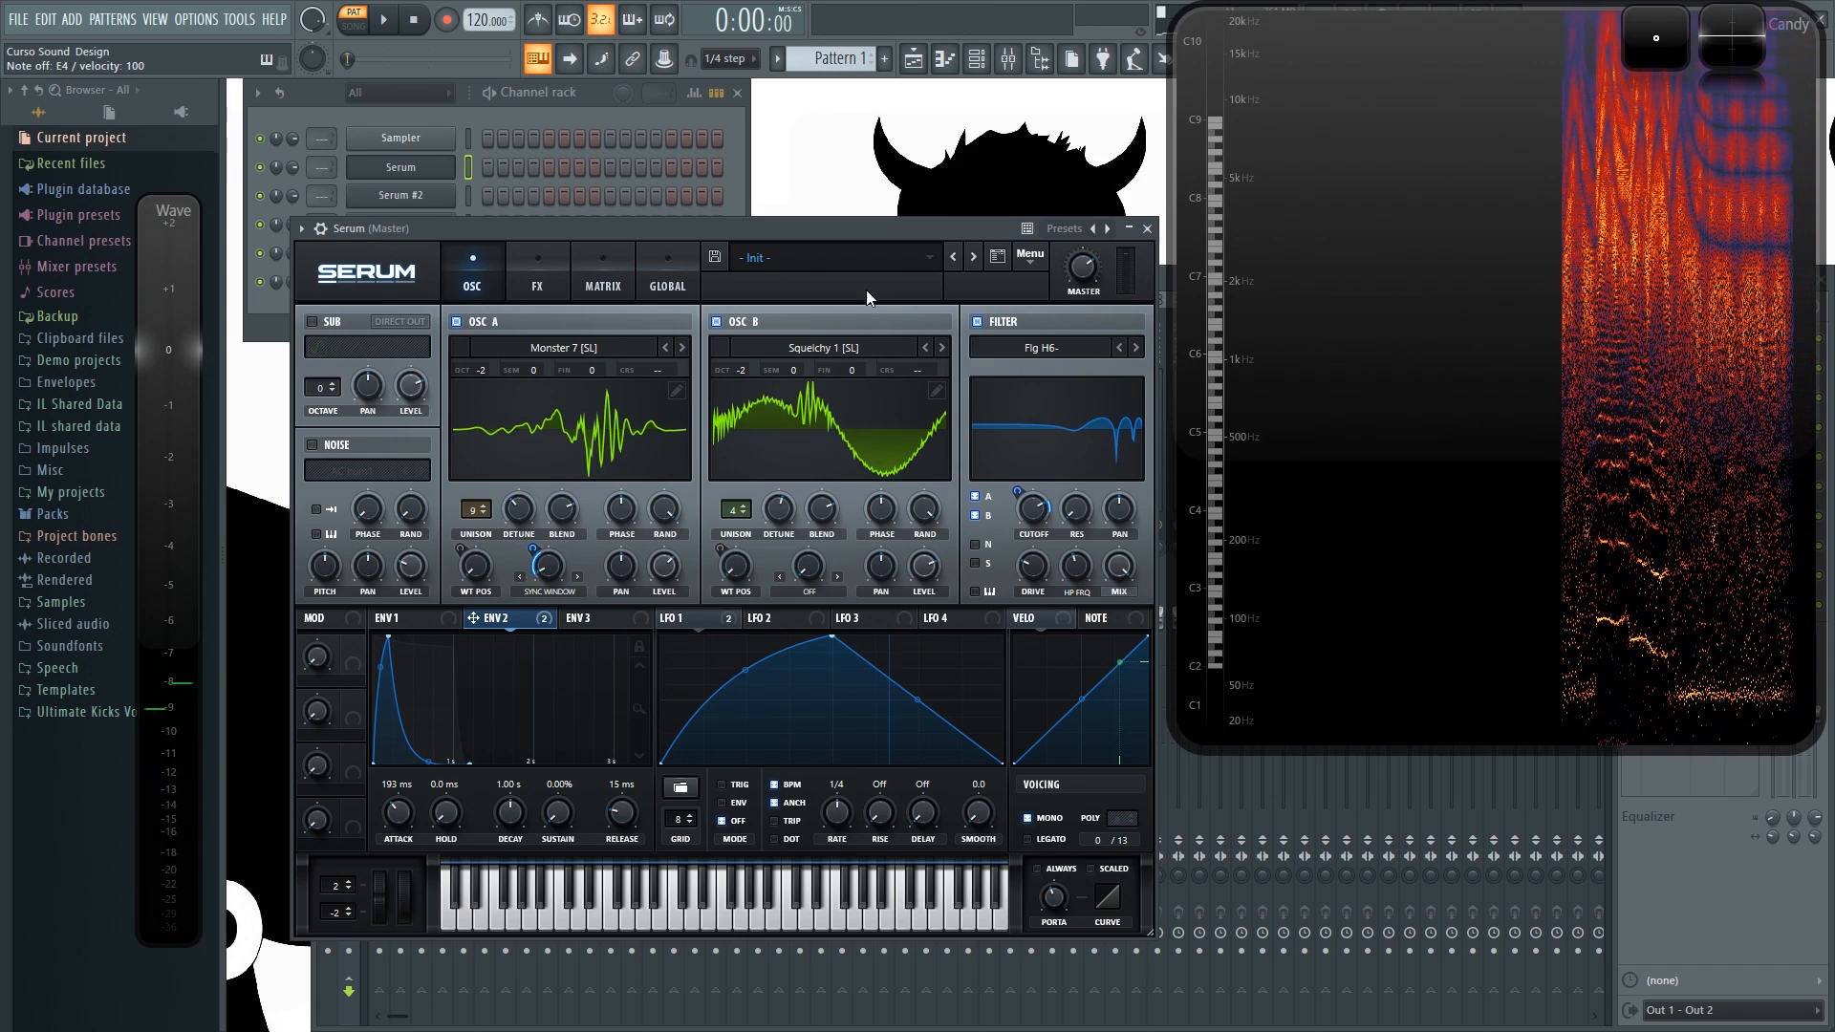
Step: Open the Serum #2 instance from the channel rack and reposition its window
drag(741, 223, 741, 237)
click(595, 92)
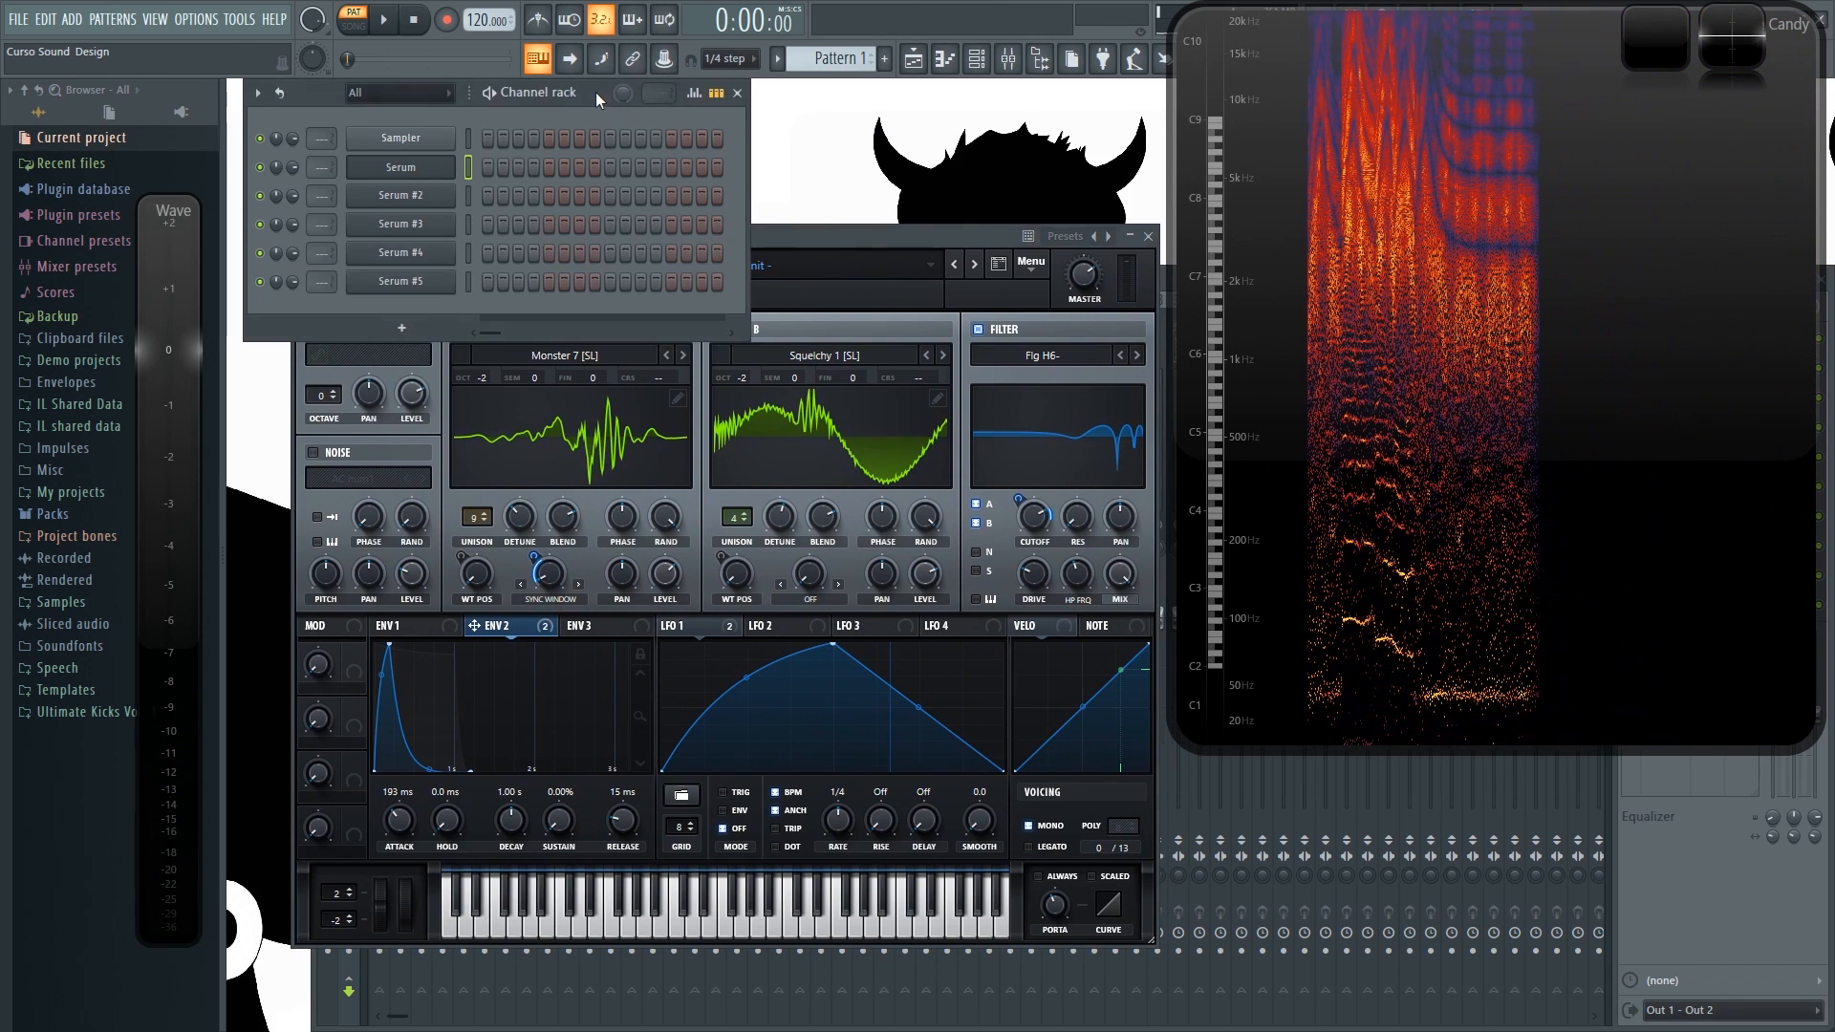
click(432, 196)
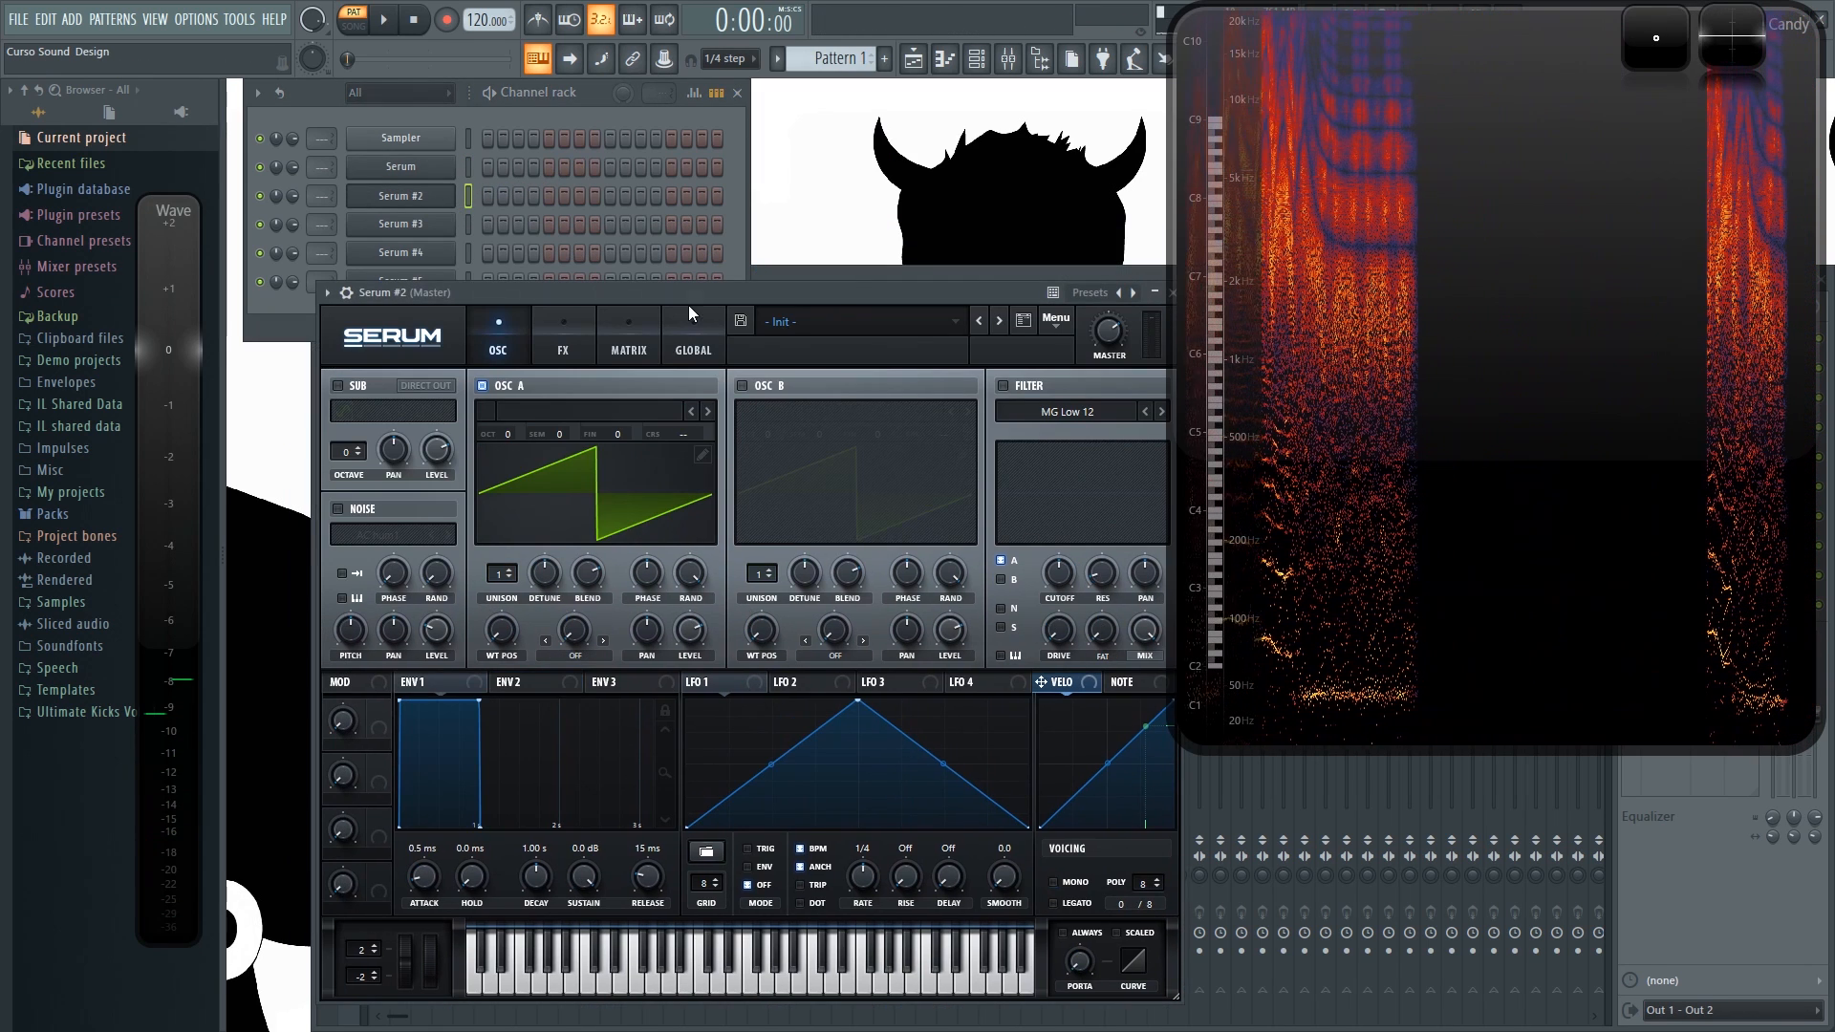
drag(740, 297, 818, 216)
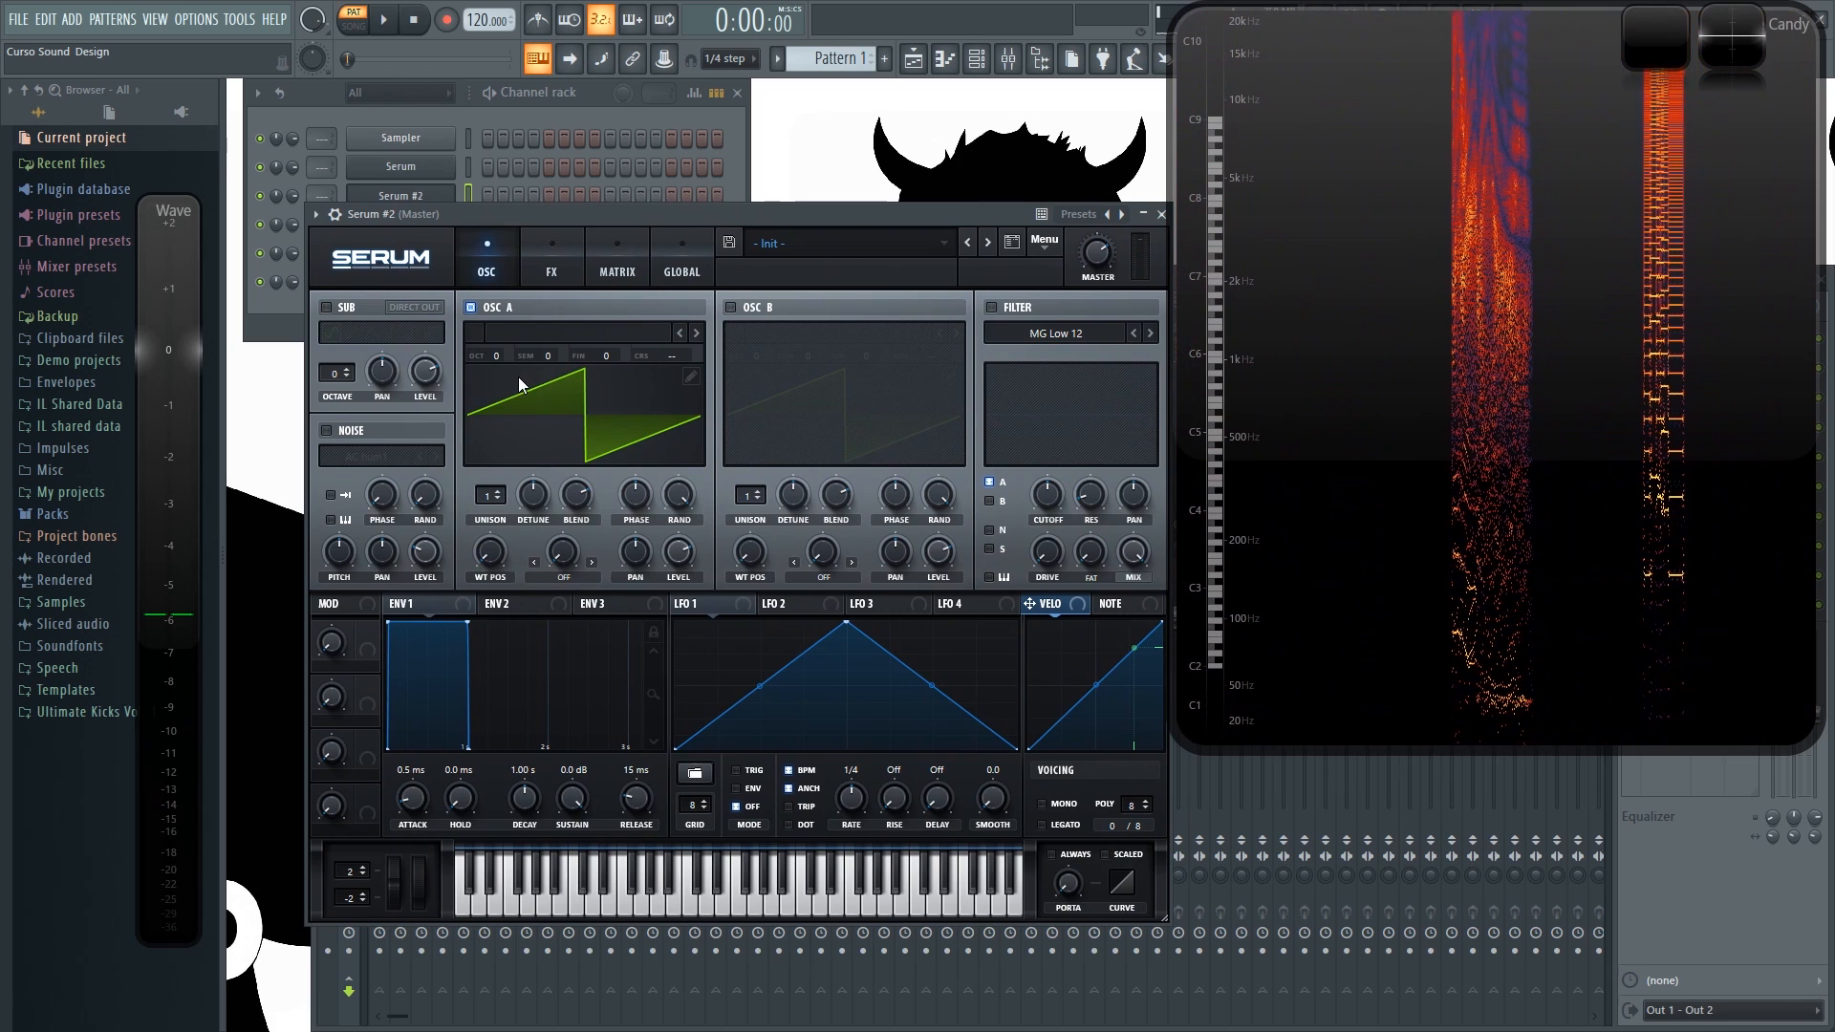
Step: Load the PWM Electro digital wavetable into OSC A and play test notes
click(554, 342)
mouse_move(585, 383)
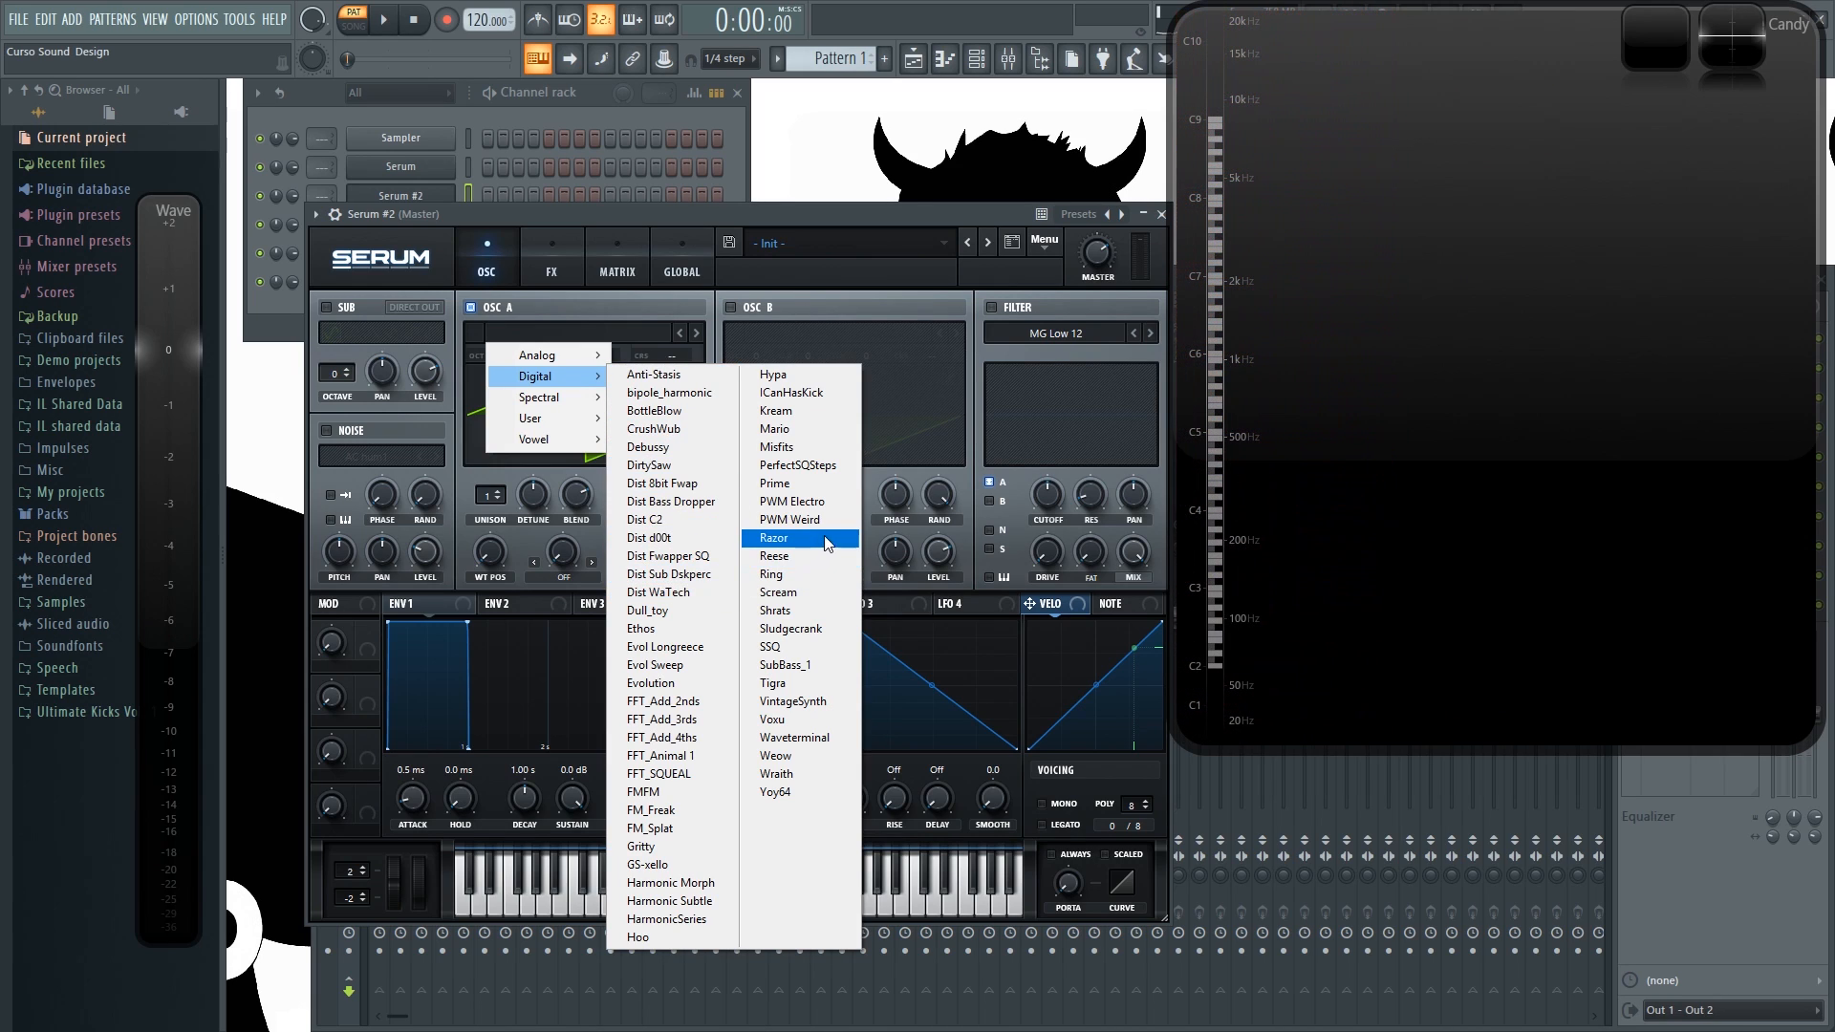
click(793, 502)
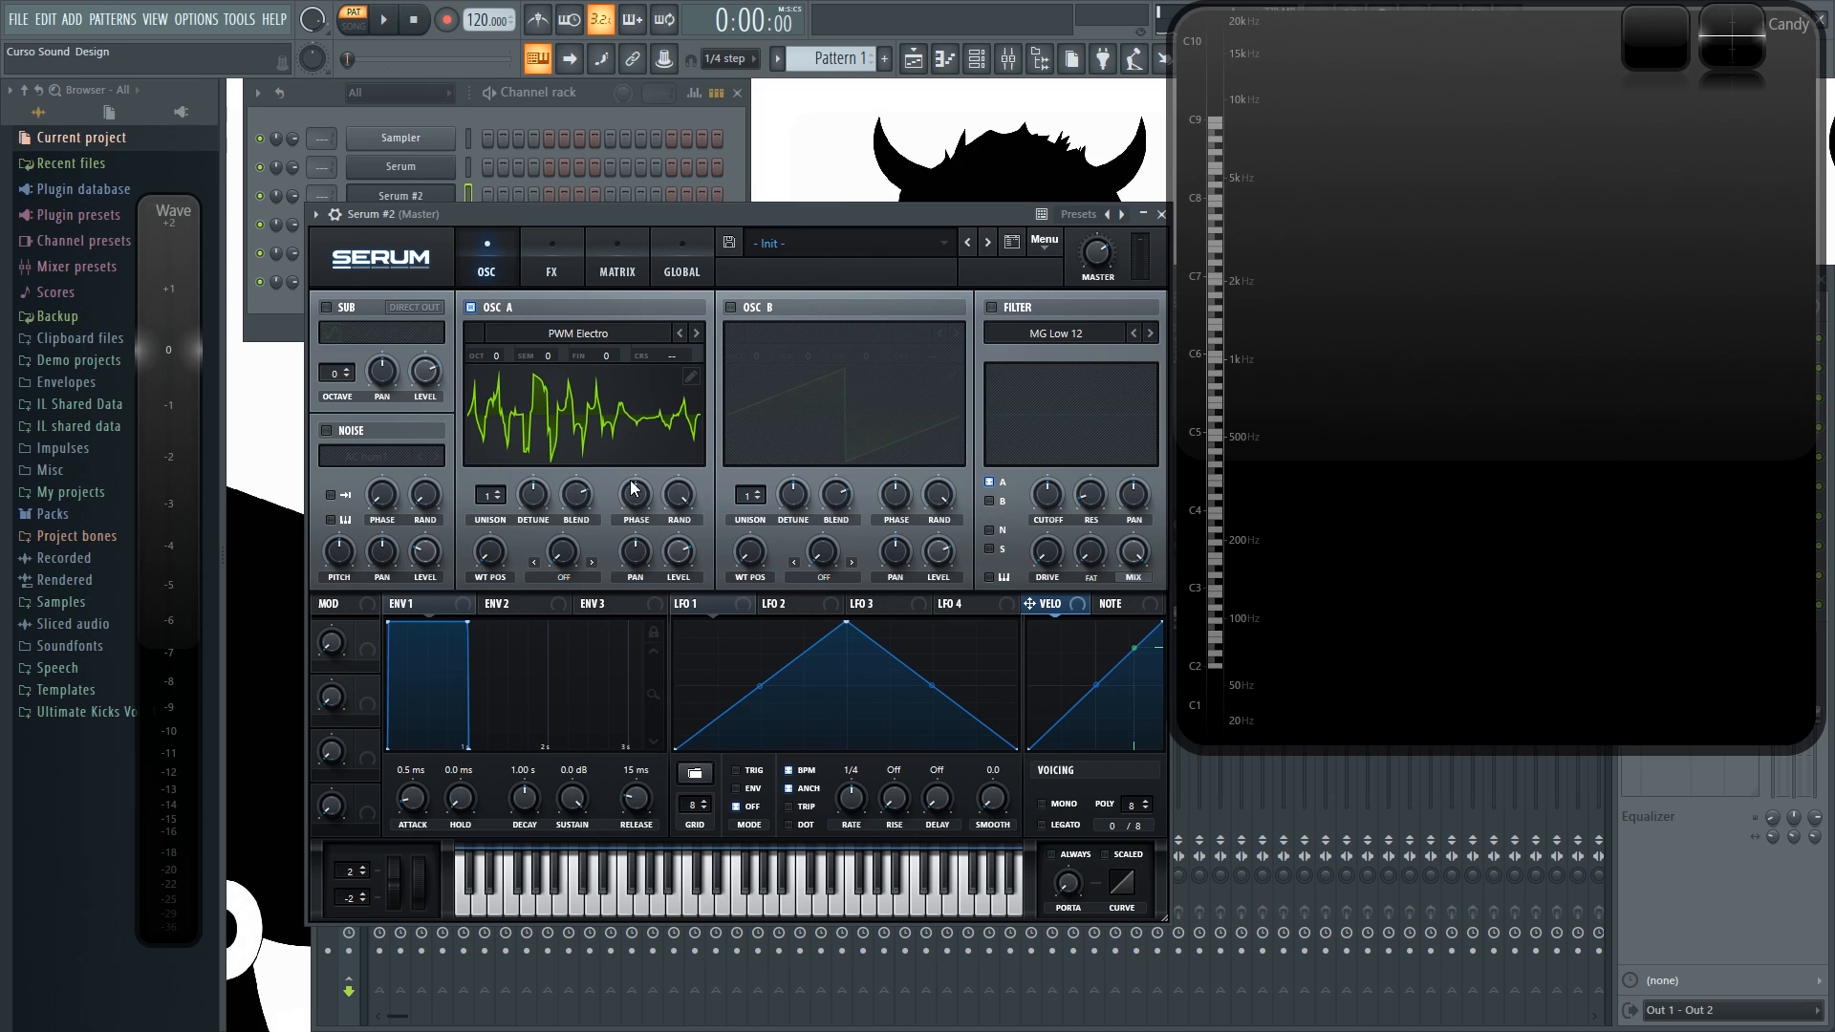
key(e)
key(w)
key(q)
key(x)
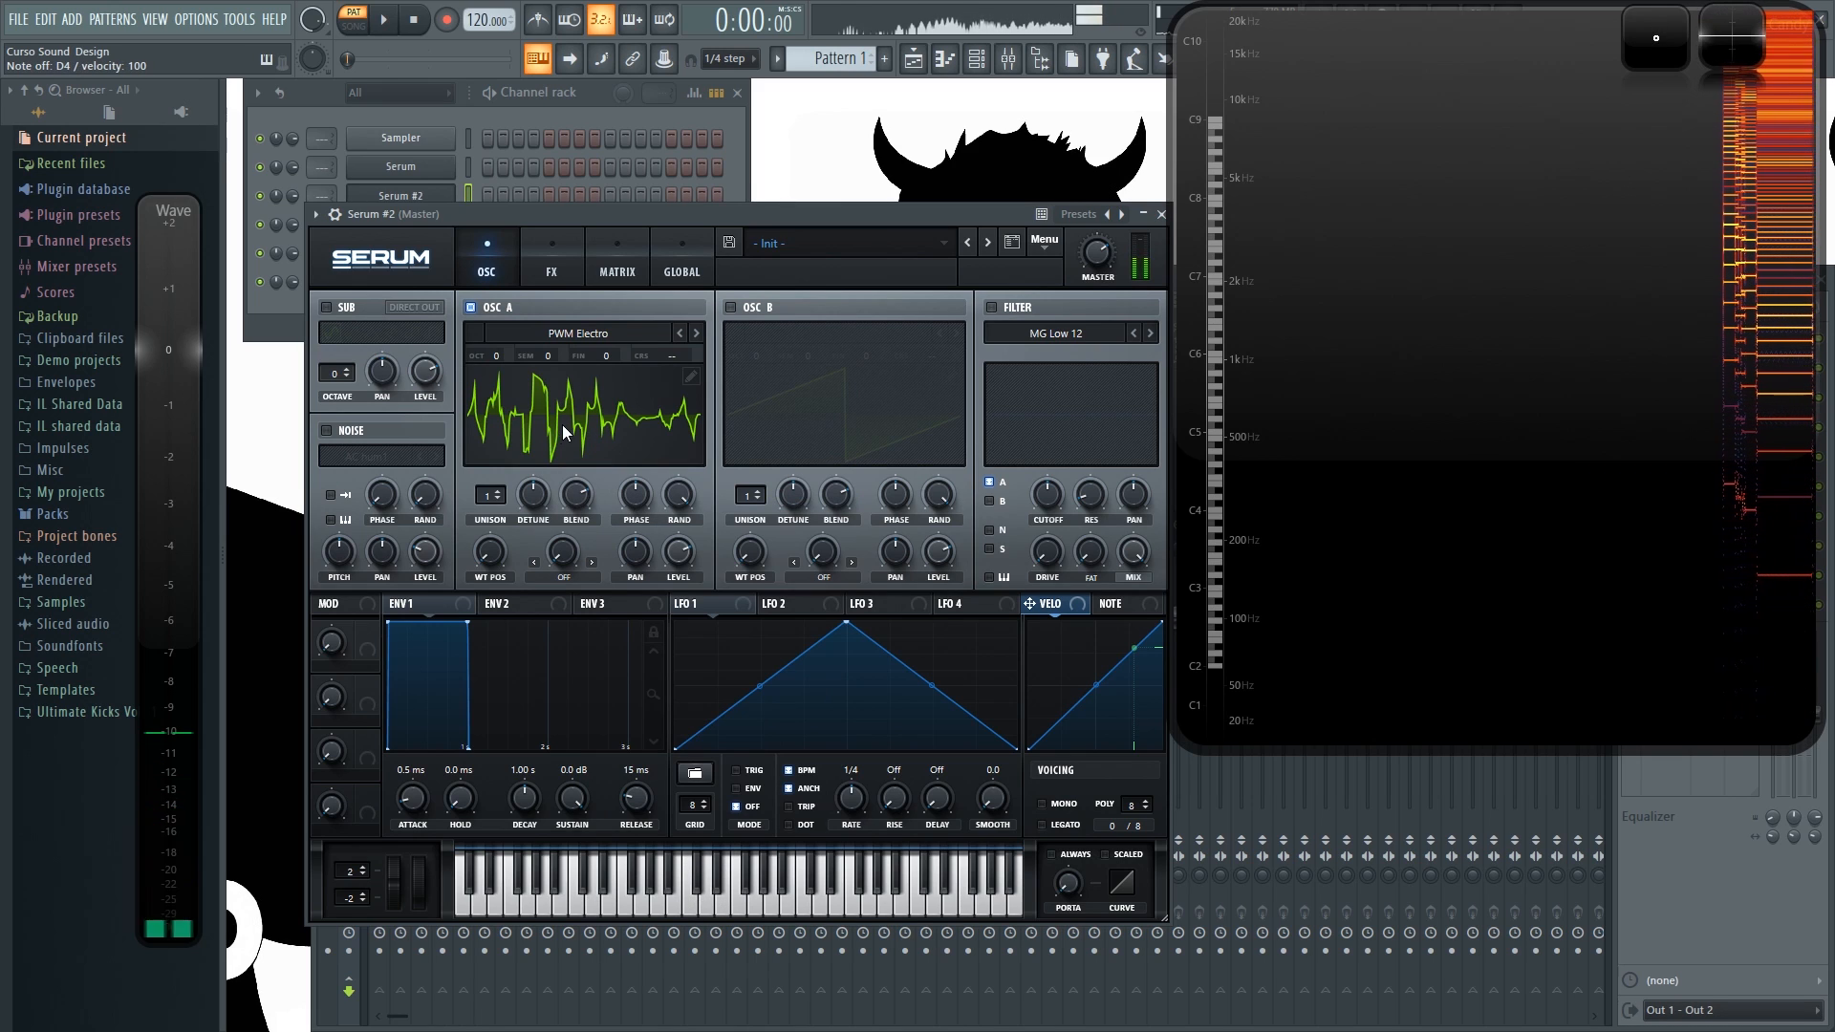
Step: Sweep OSC A's wavetable position in the 3D and 2D waveform views while holding notes
click(569, 423)
key(x)
drag(498, 556, 499, 544)
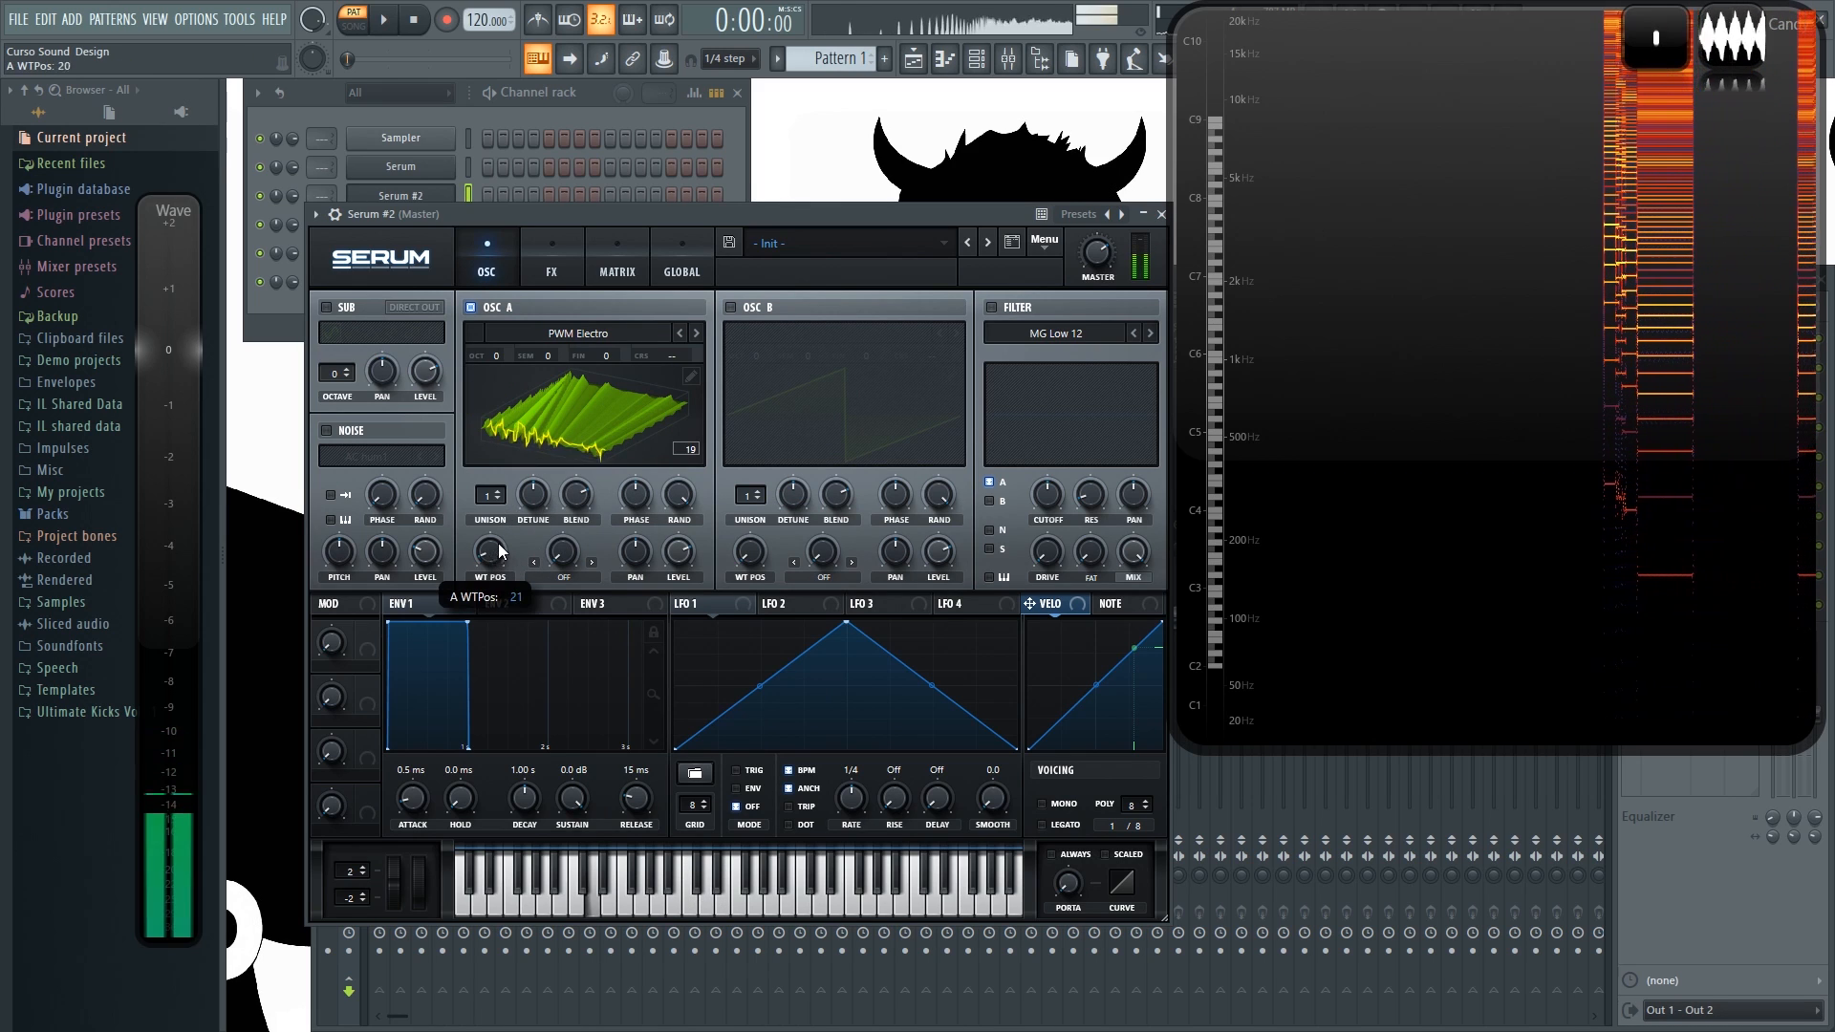
drag(509, 382, 502, 548)
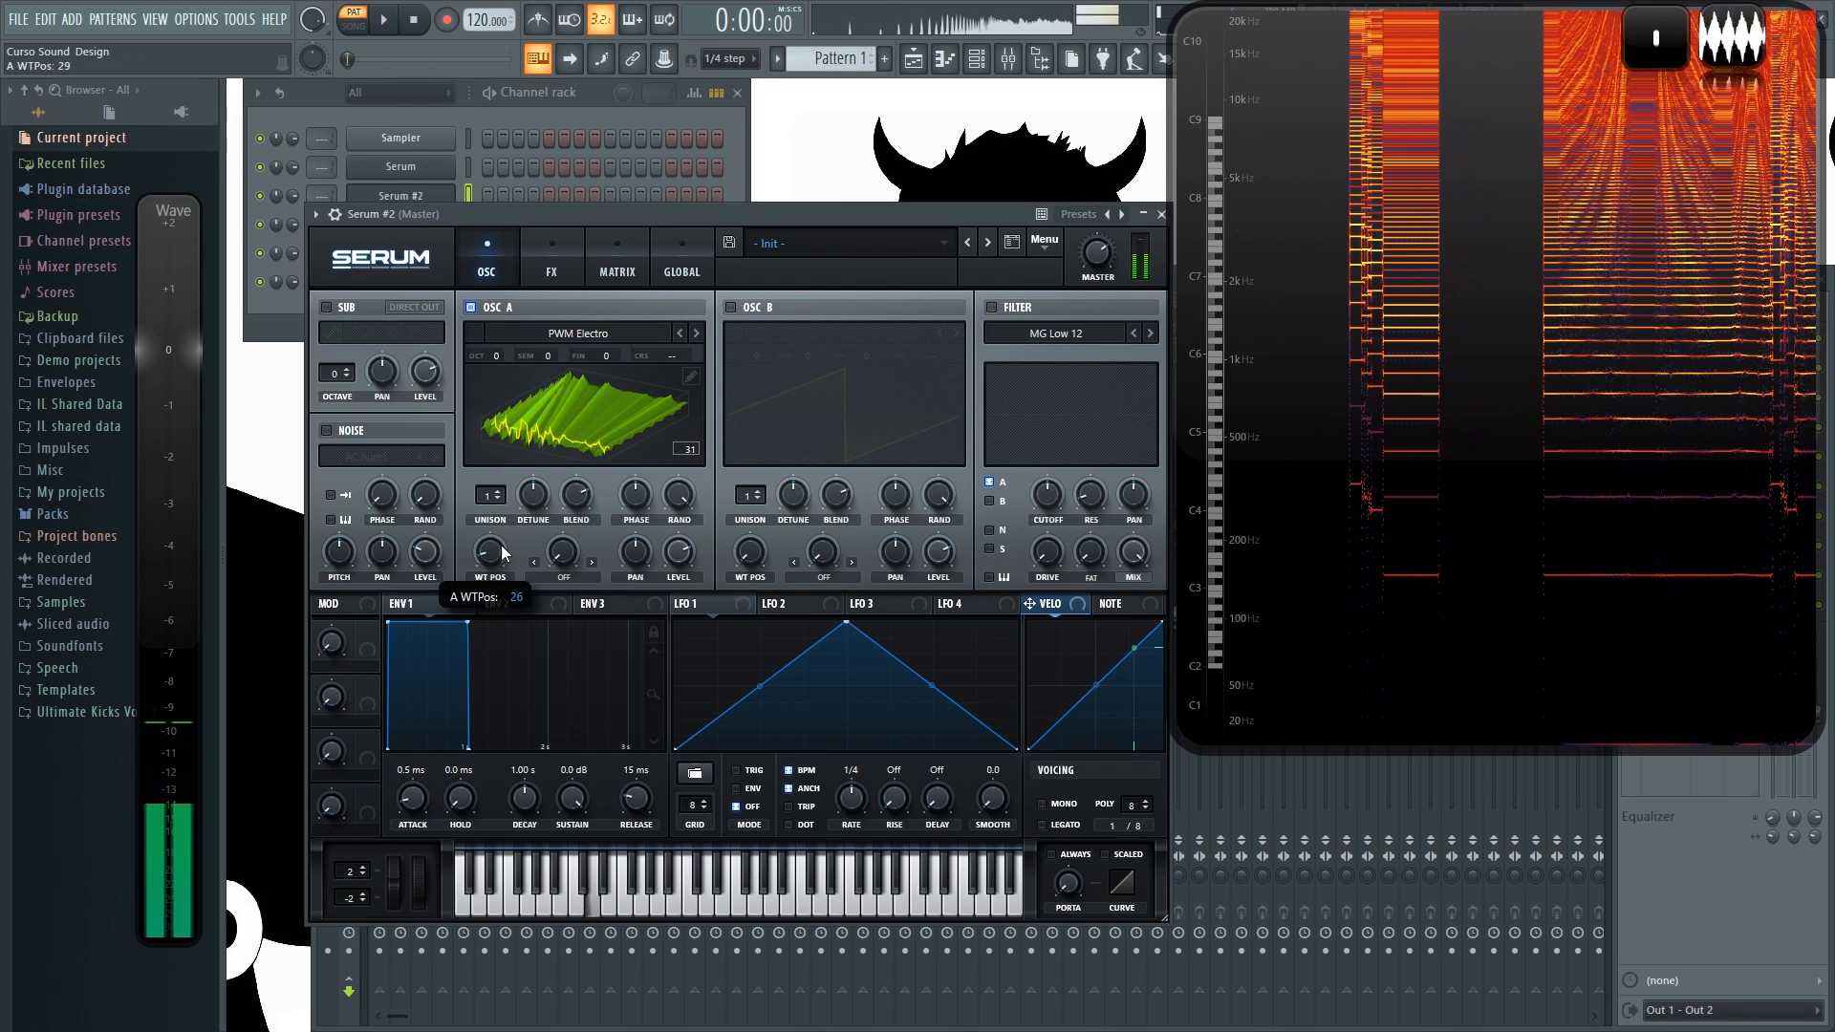
click(543, 462)
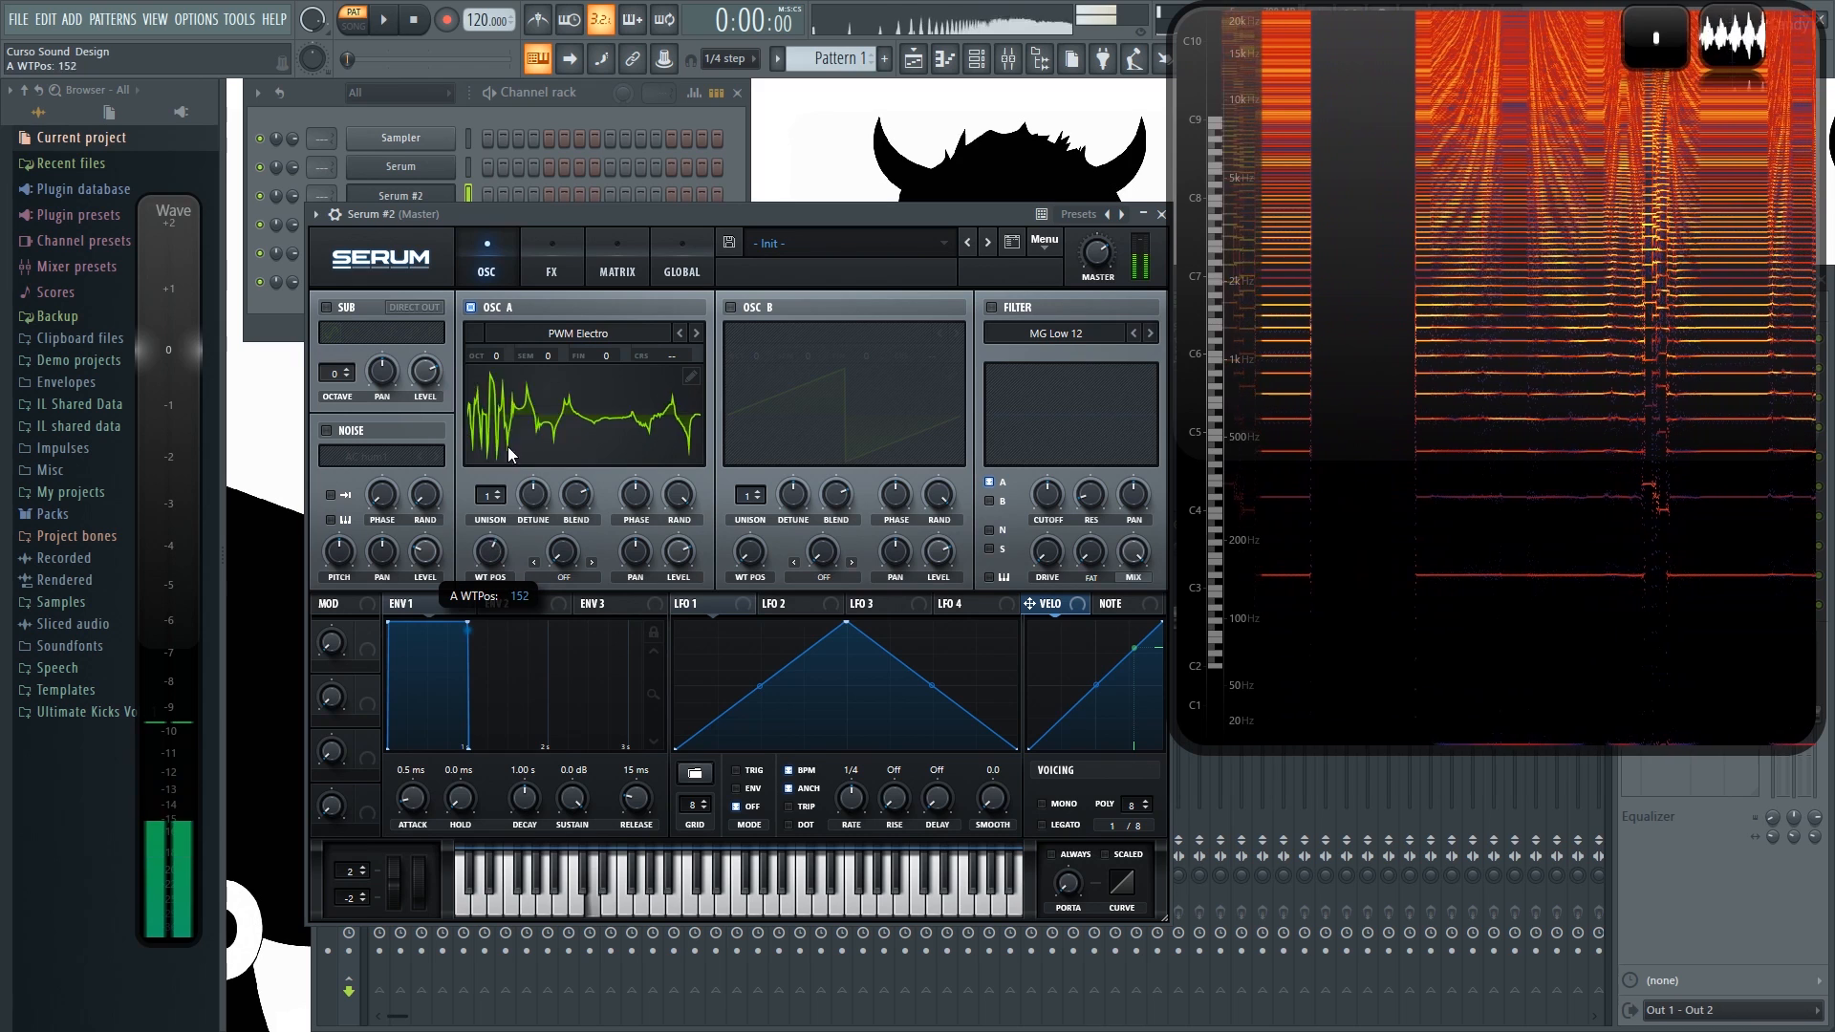
drag(512, 628, 527, 508)
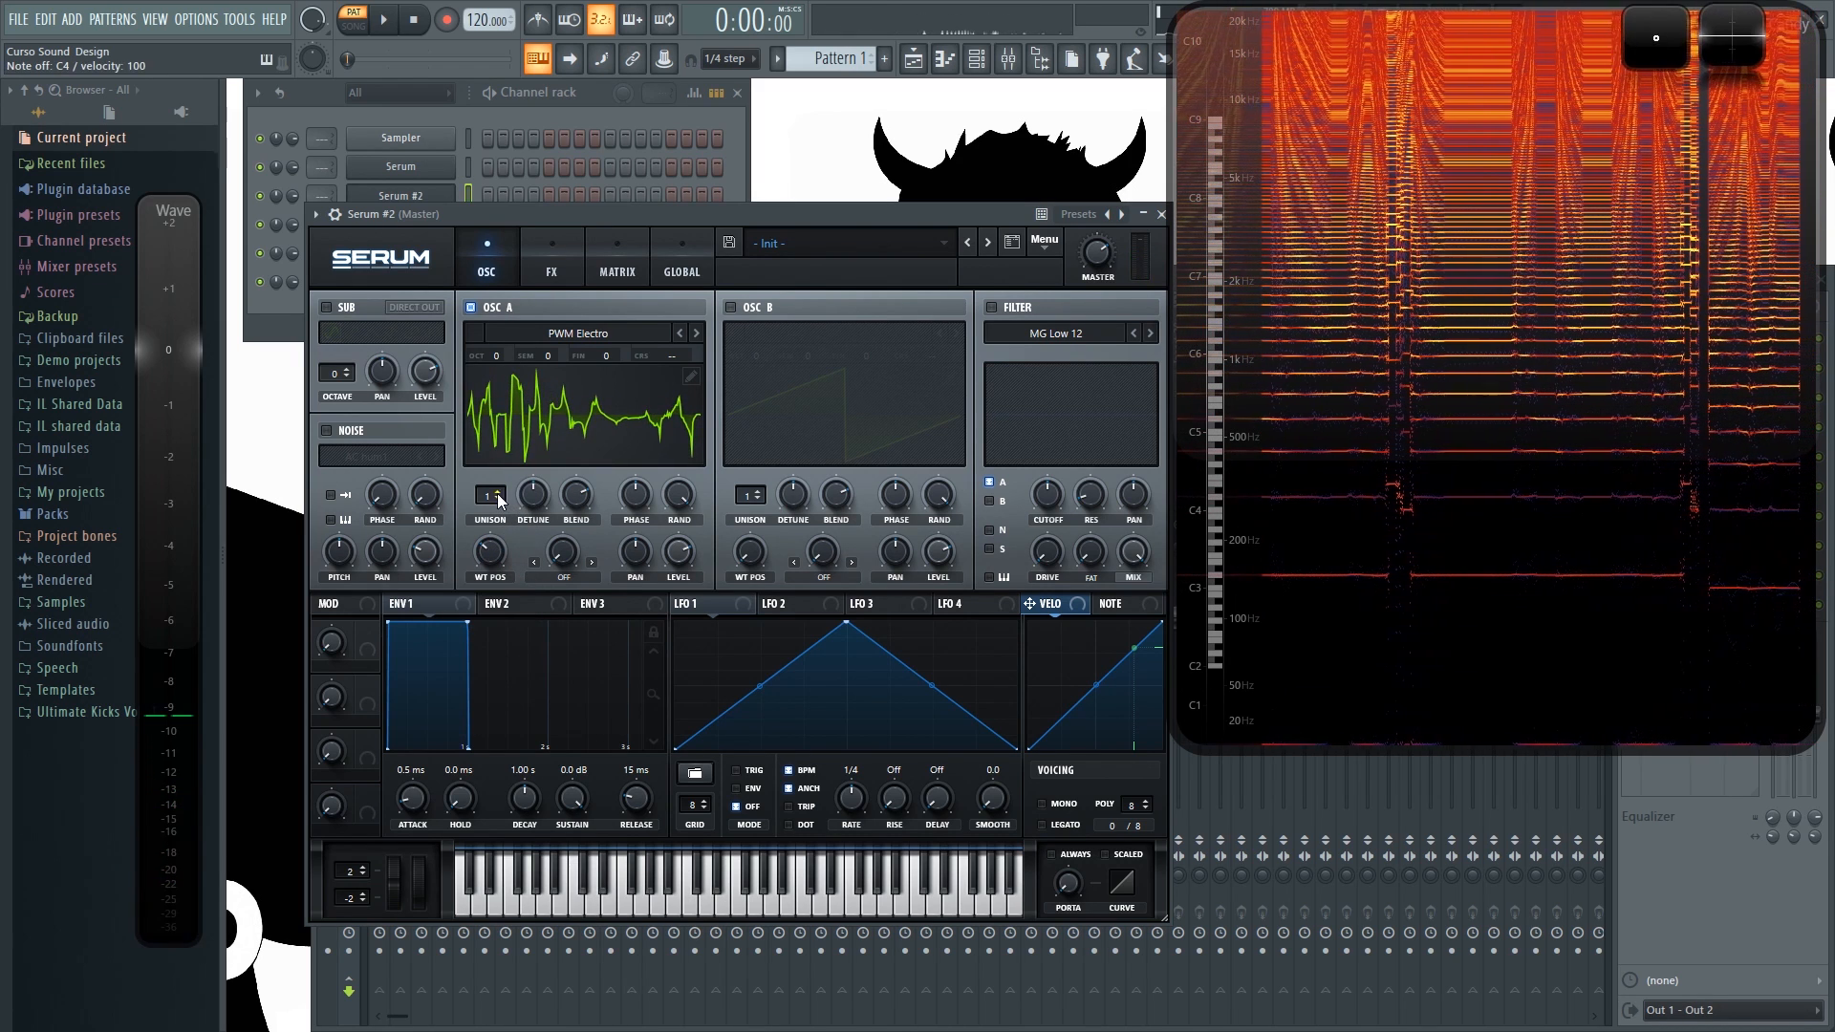
Step: Set OSC A to 5 unison voices and adjust their detune and blend
click(498, 492)
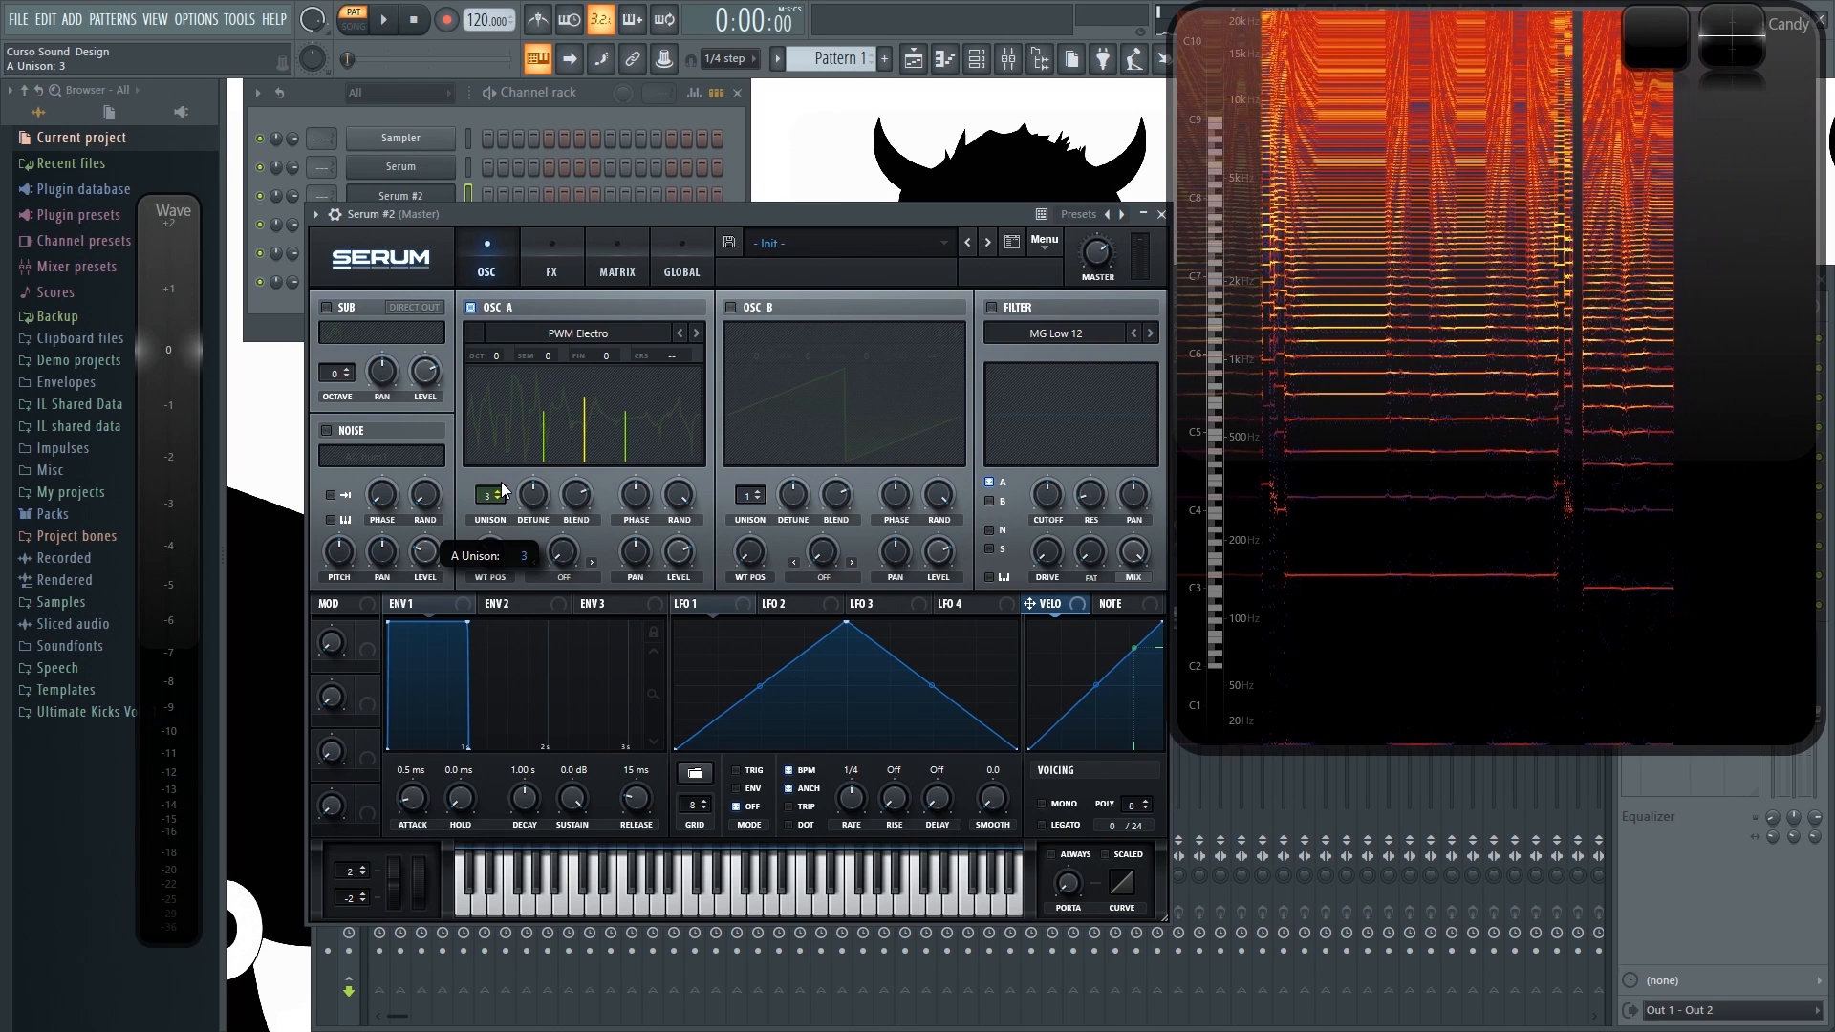
drag(536, 495, 537, 491)
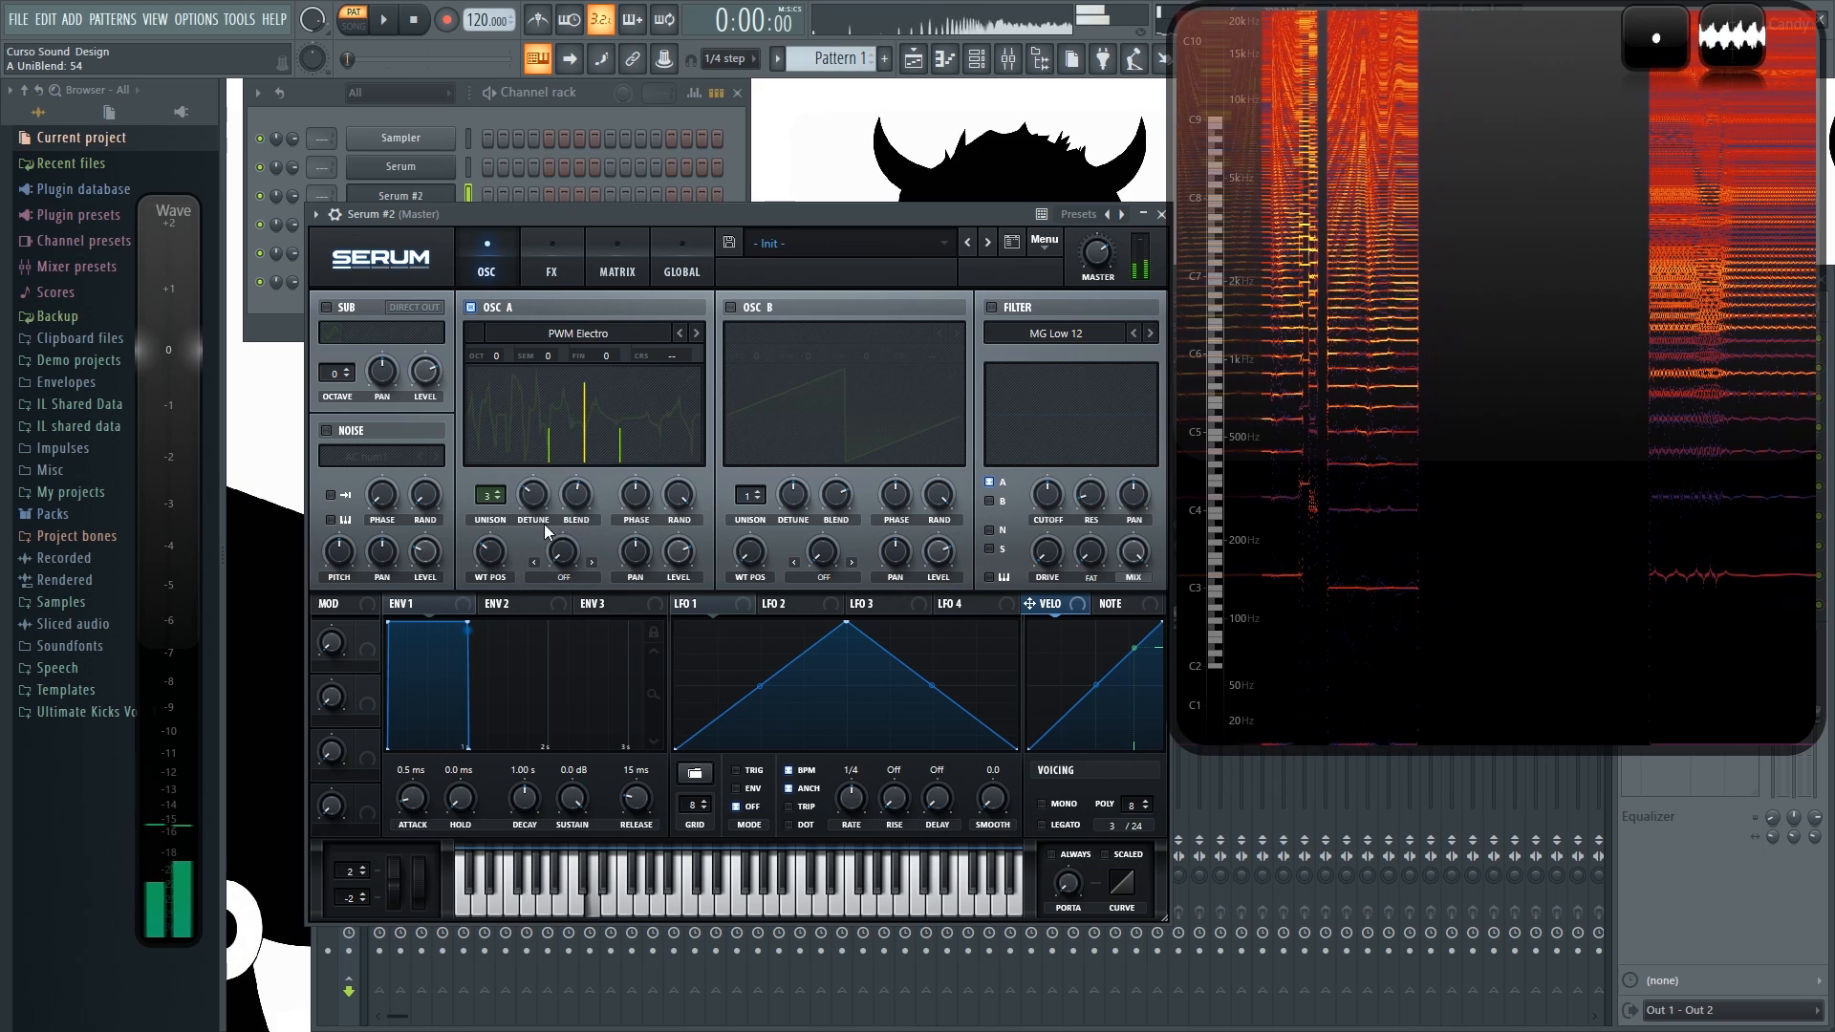
click(501, 491)
click(498, 491)
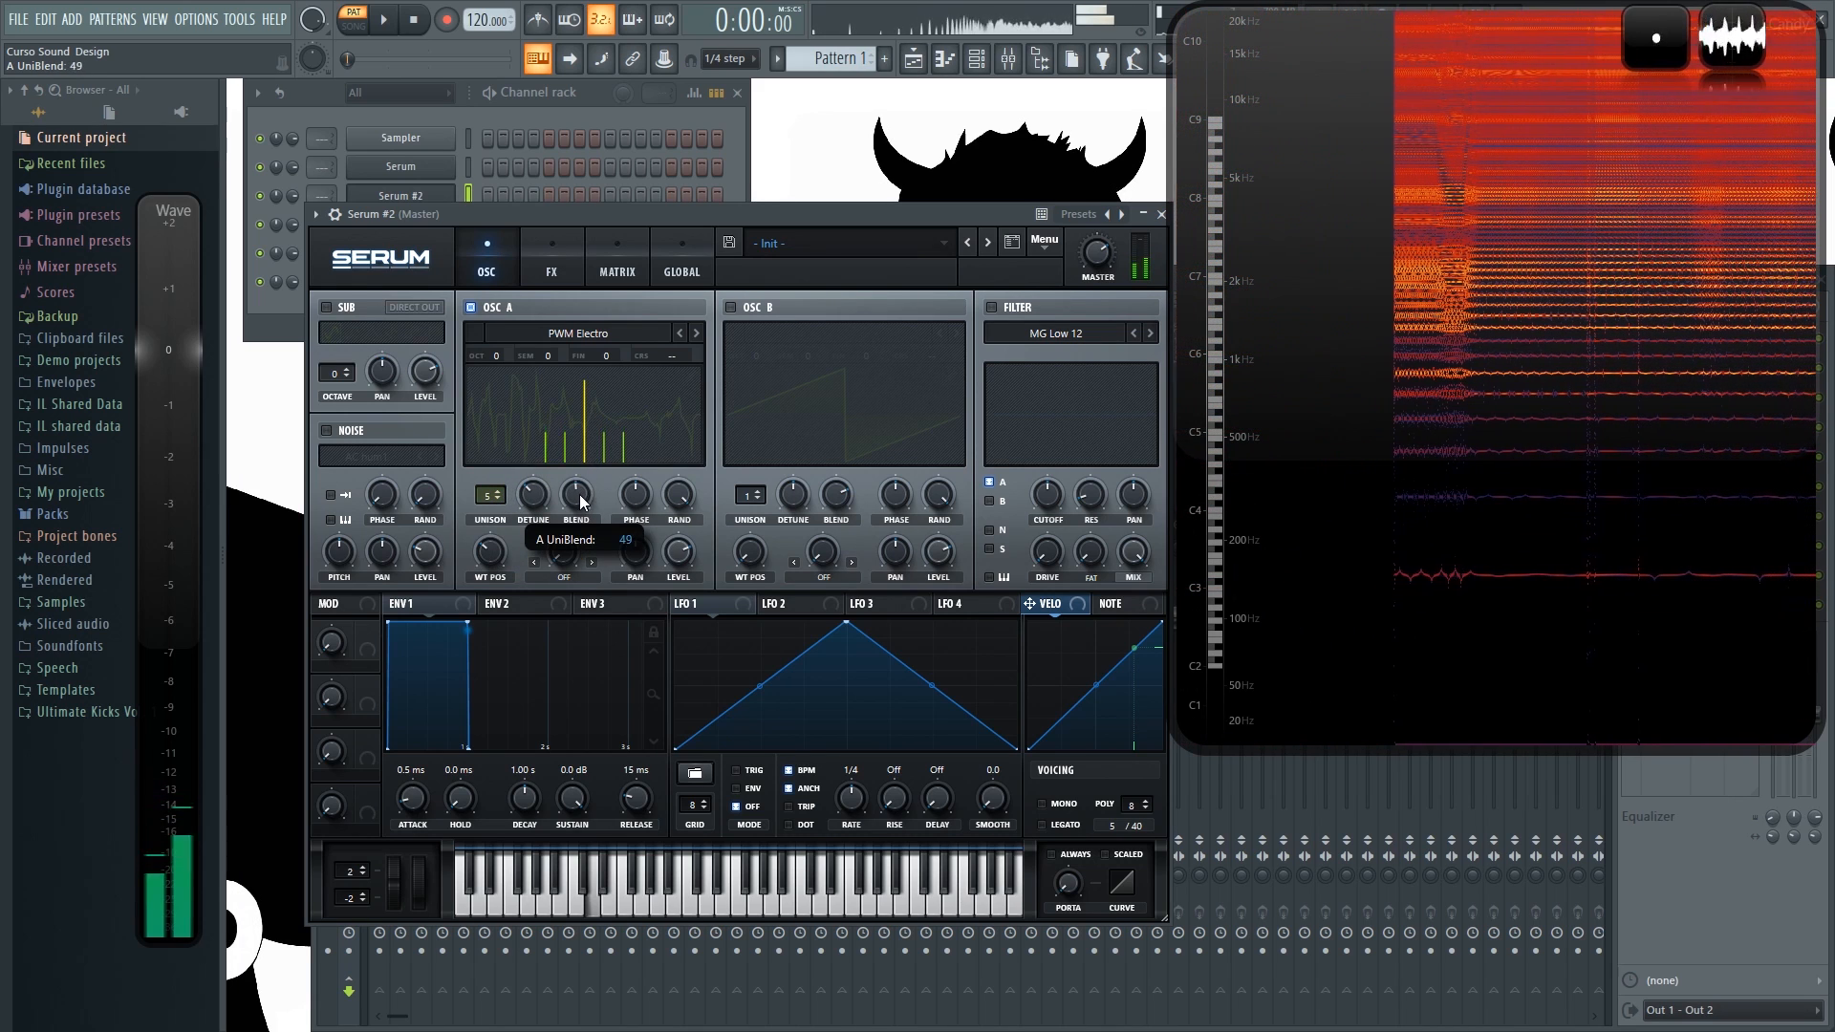
drag(580, 495, 589, 468)
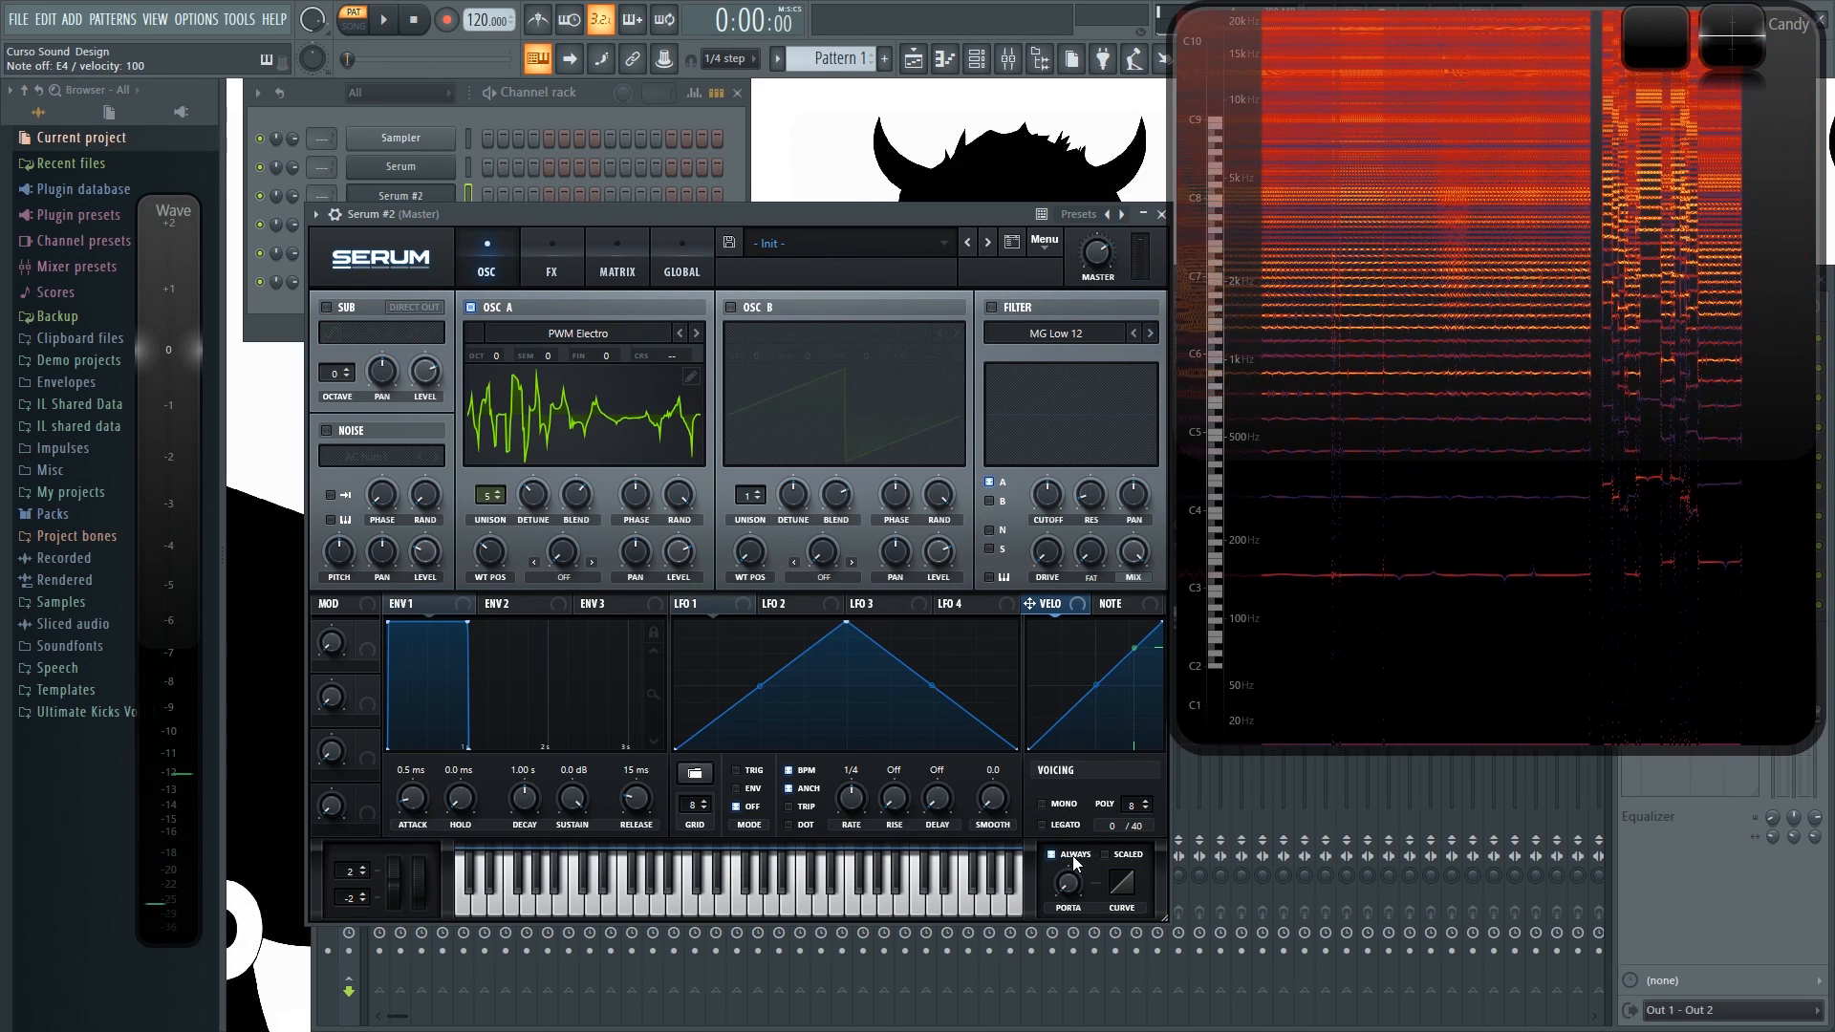
Step: Set mono voicing with portamento and modulate OSC A's wavetable position with LFO 1 at a bar rate
drag(1074, 897, 1077, 829)
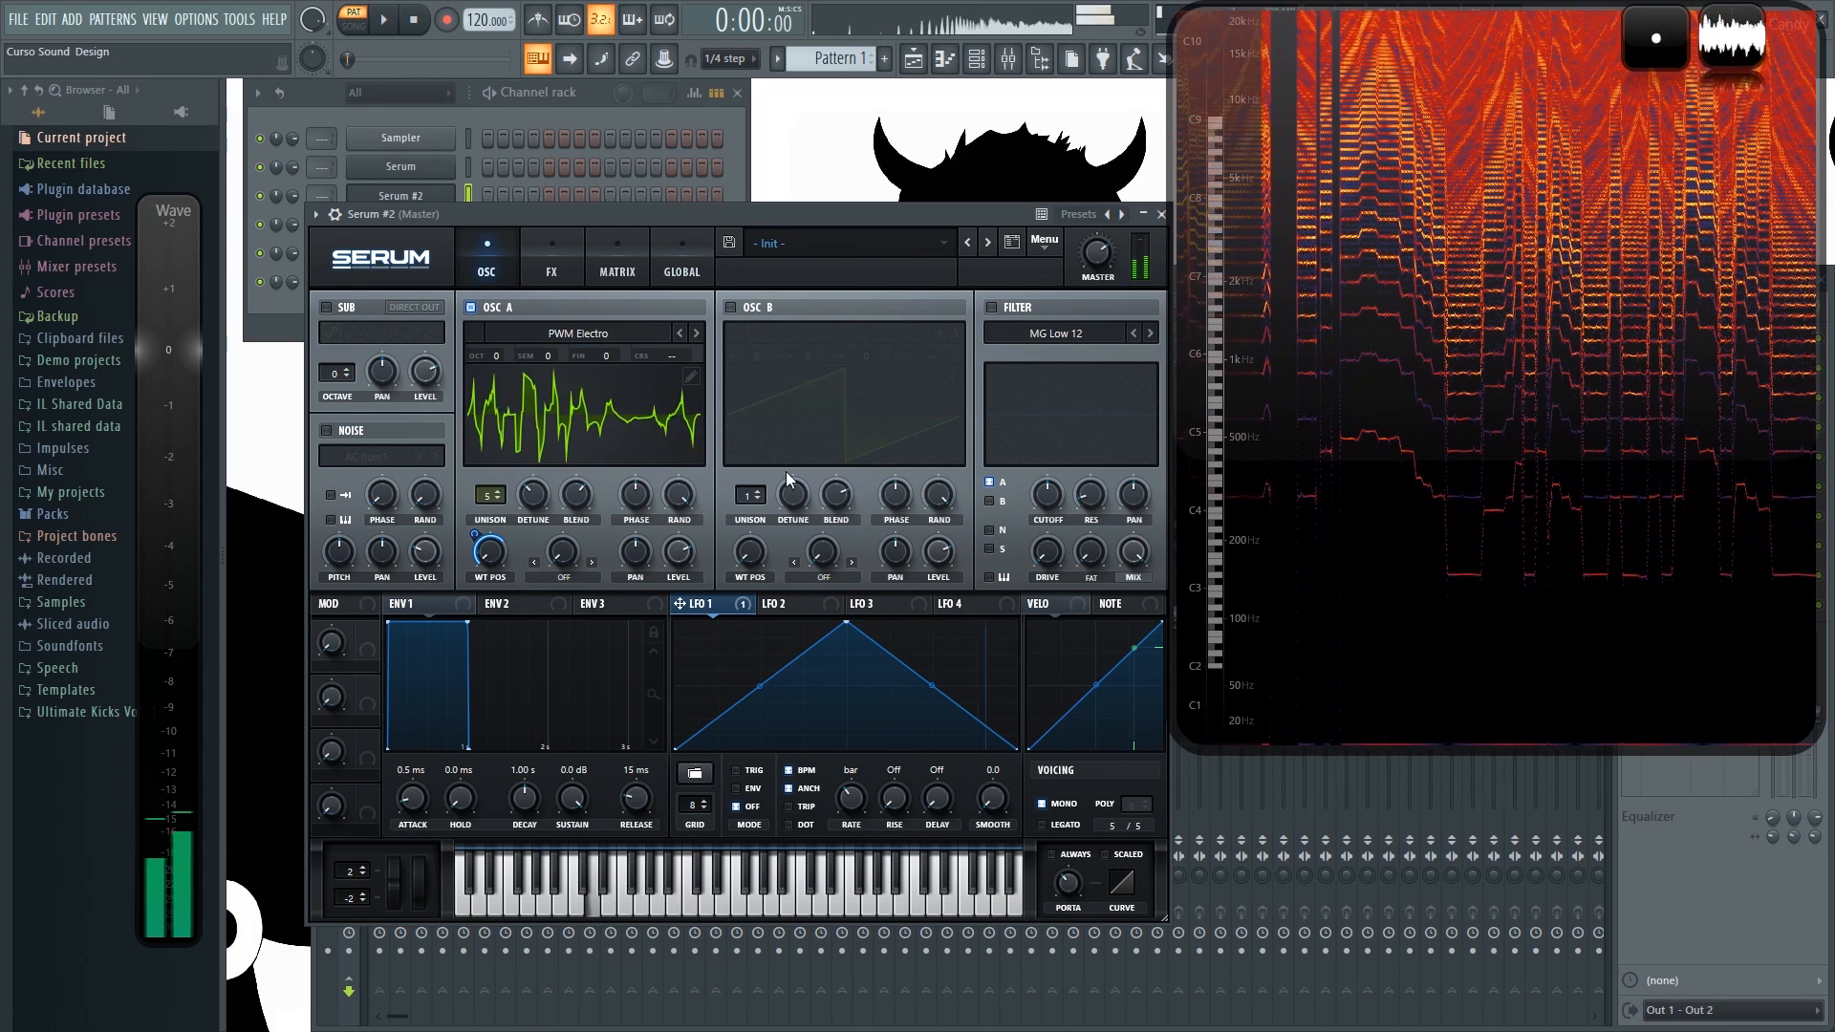
Step: Enable OSC B with the DirtySaw wavetable at octave -1 and turn off OSC A to hear it alone
click(731, 307)
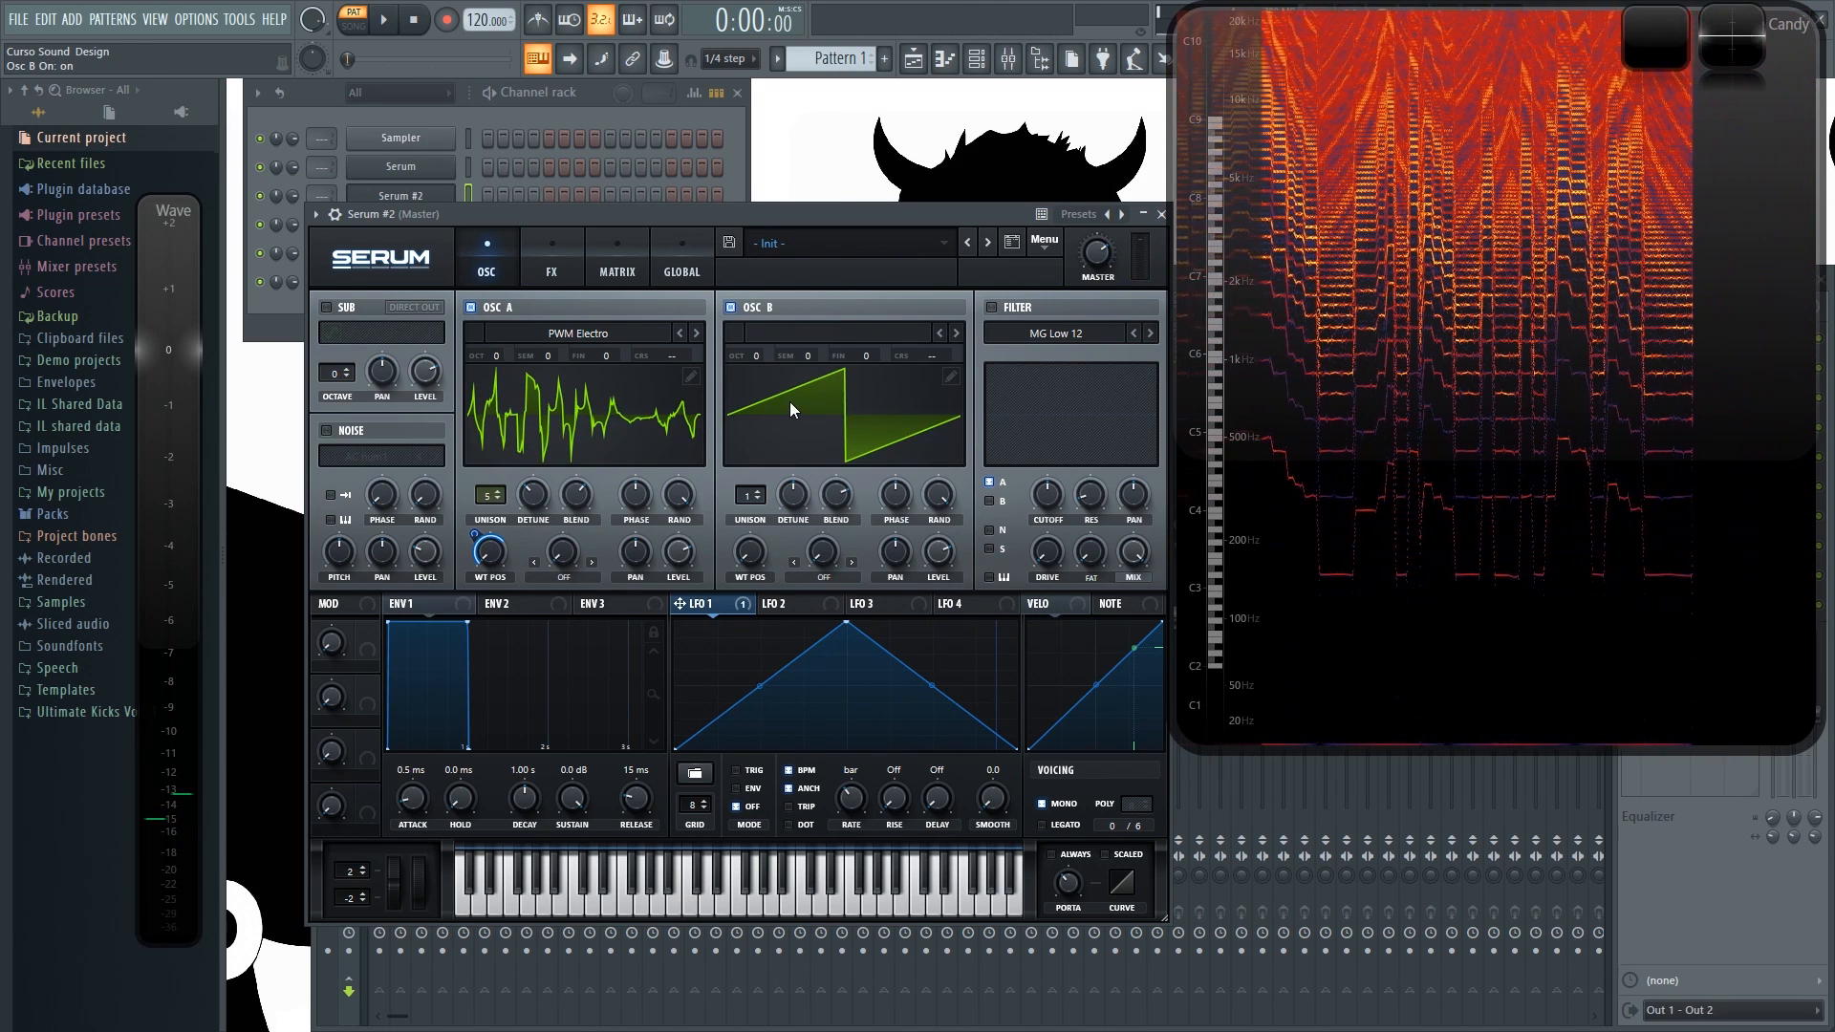
click(822, 334)
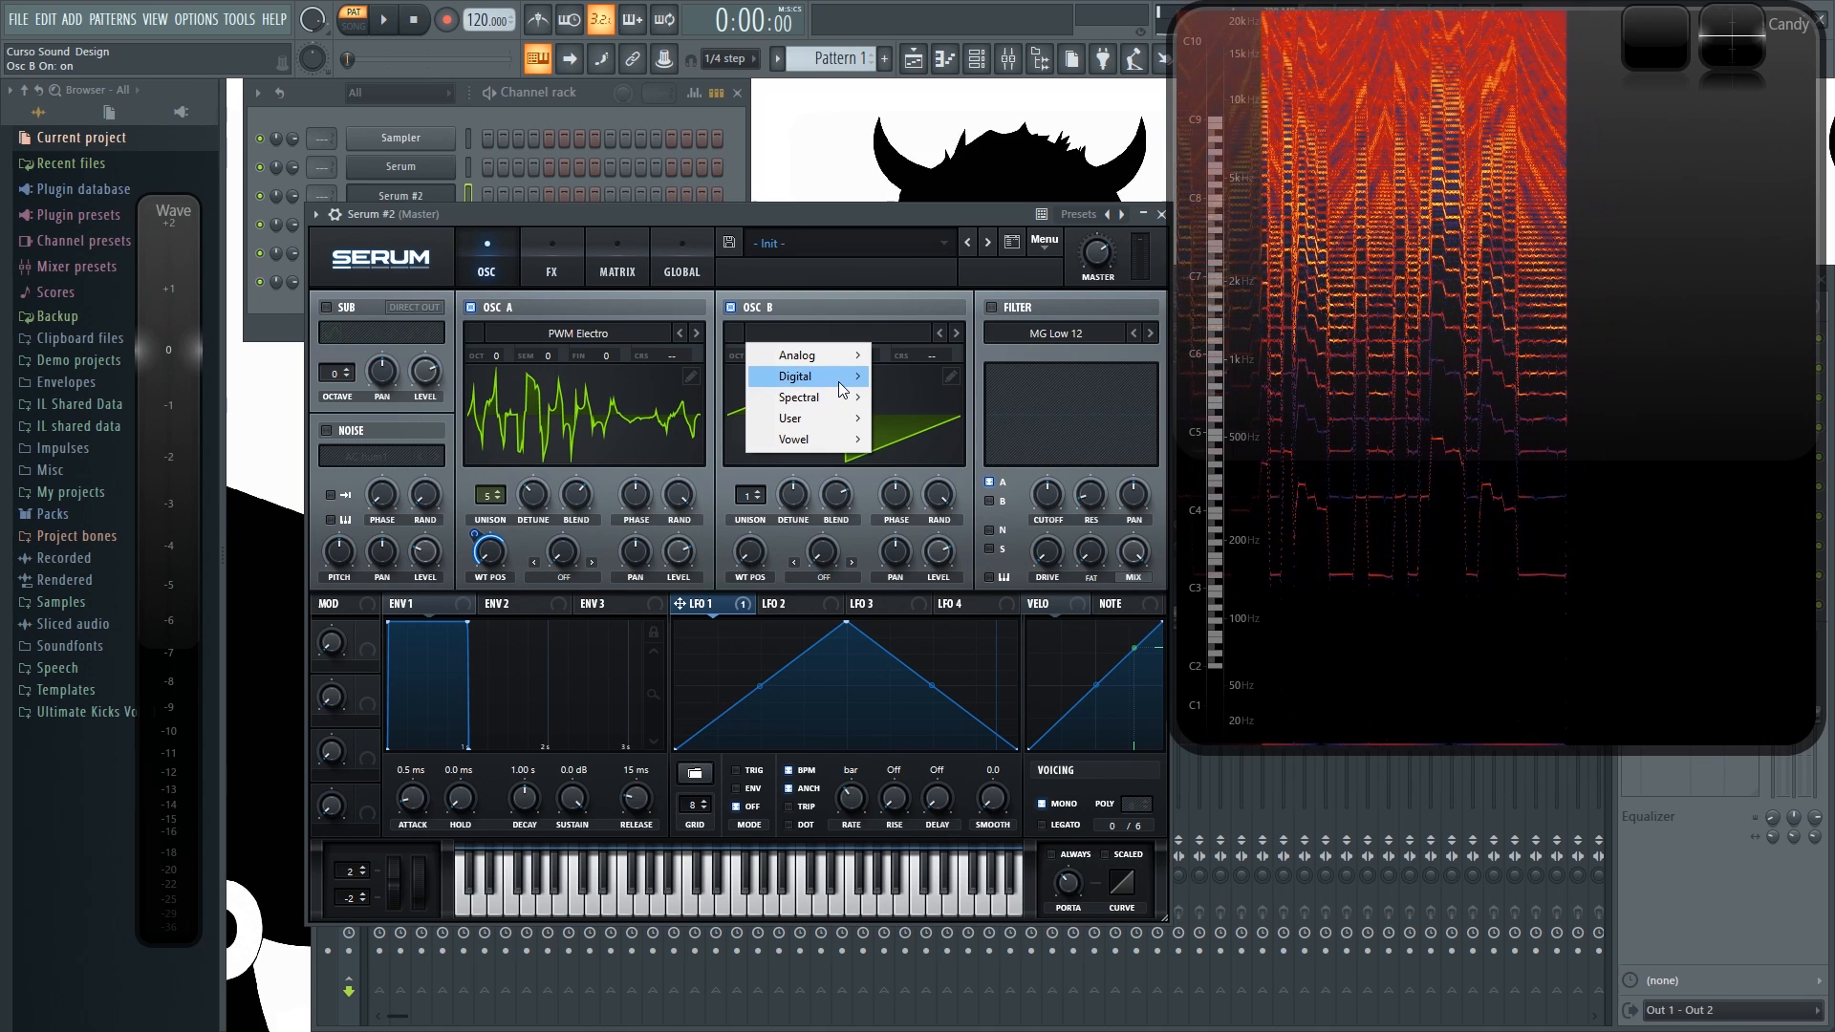
mouse_move(839, 383)
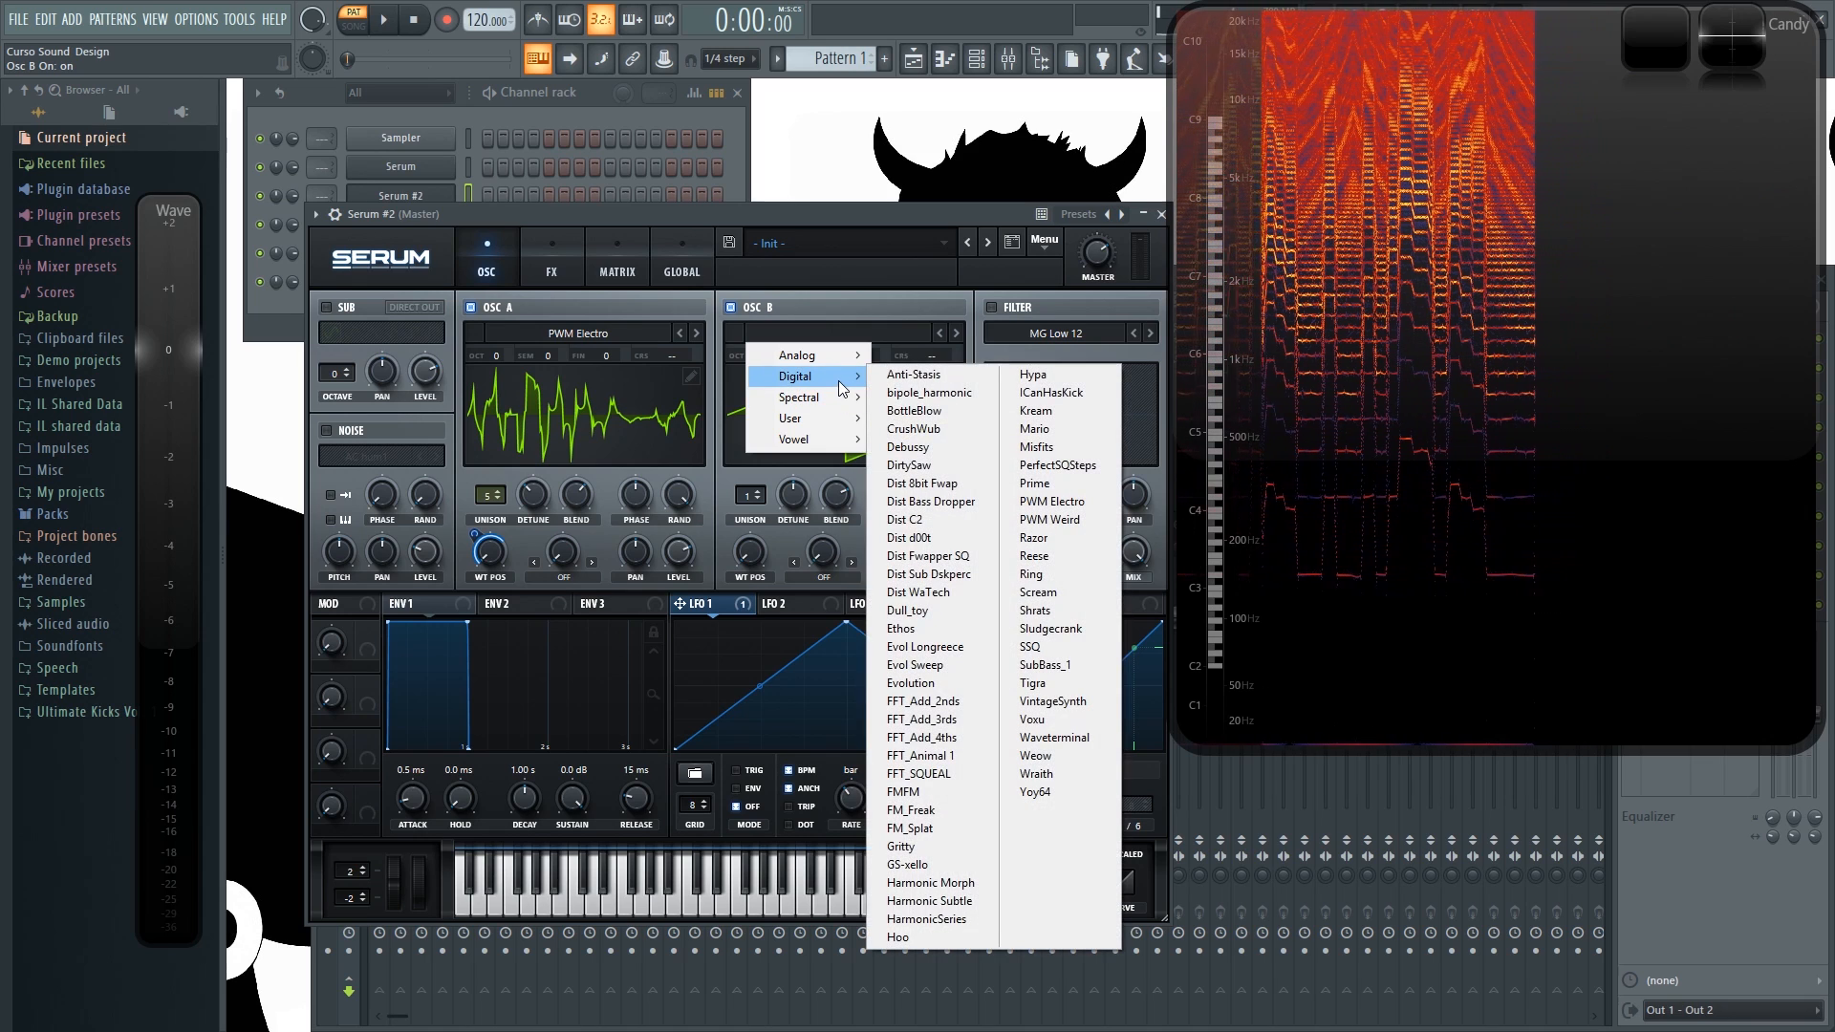
click(935, 467)
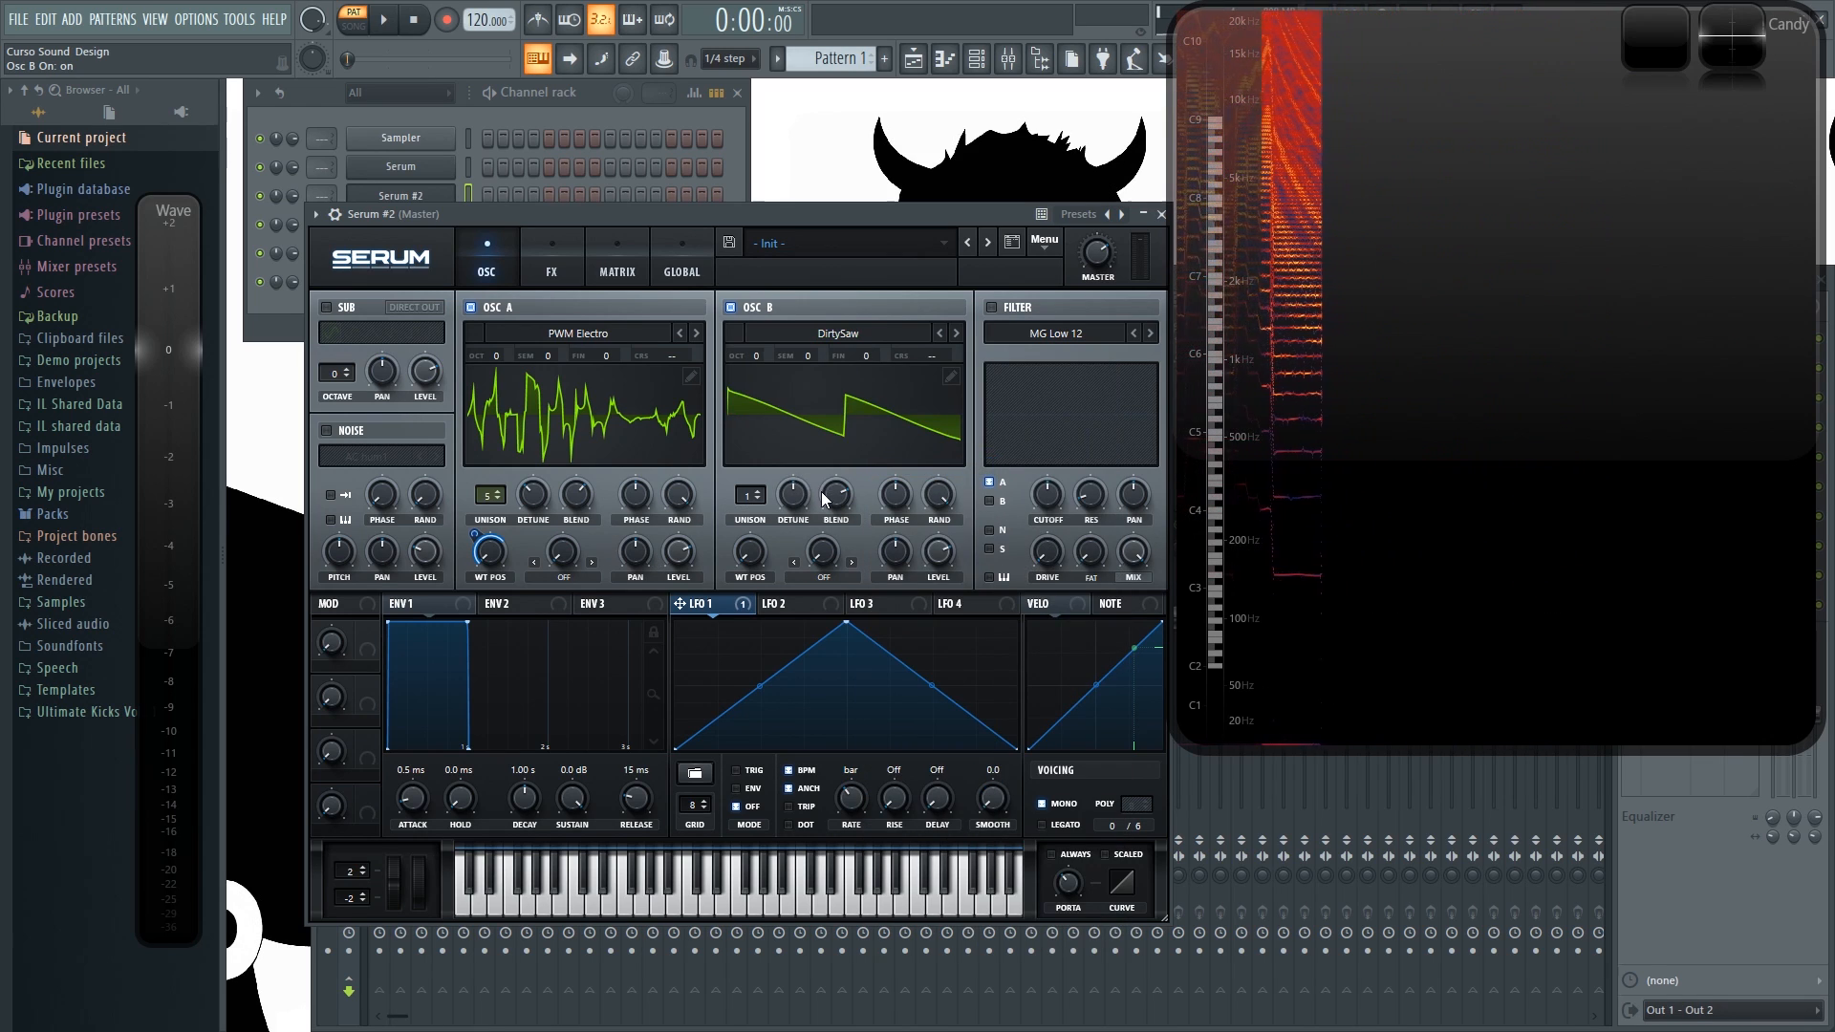
click(469, 307)
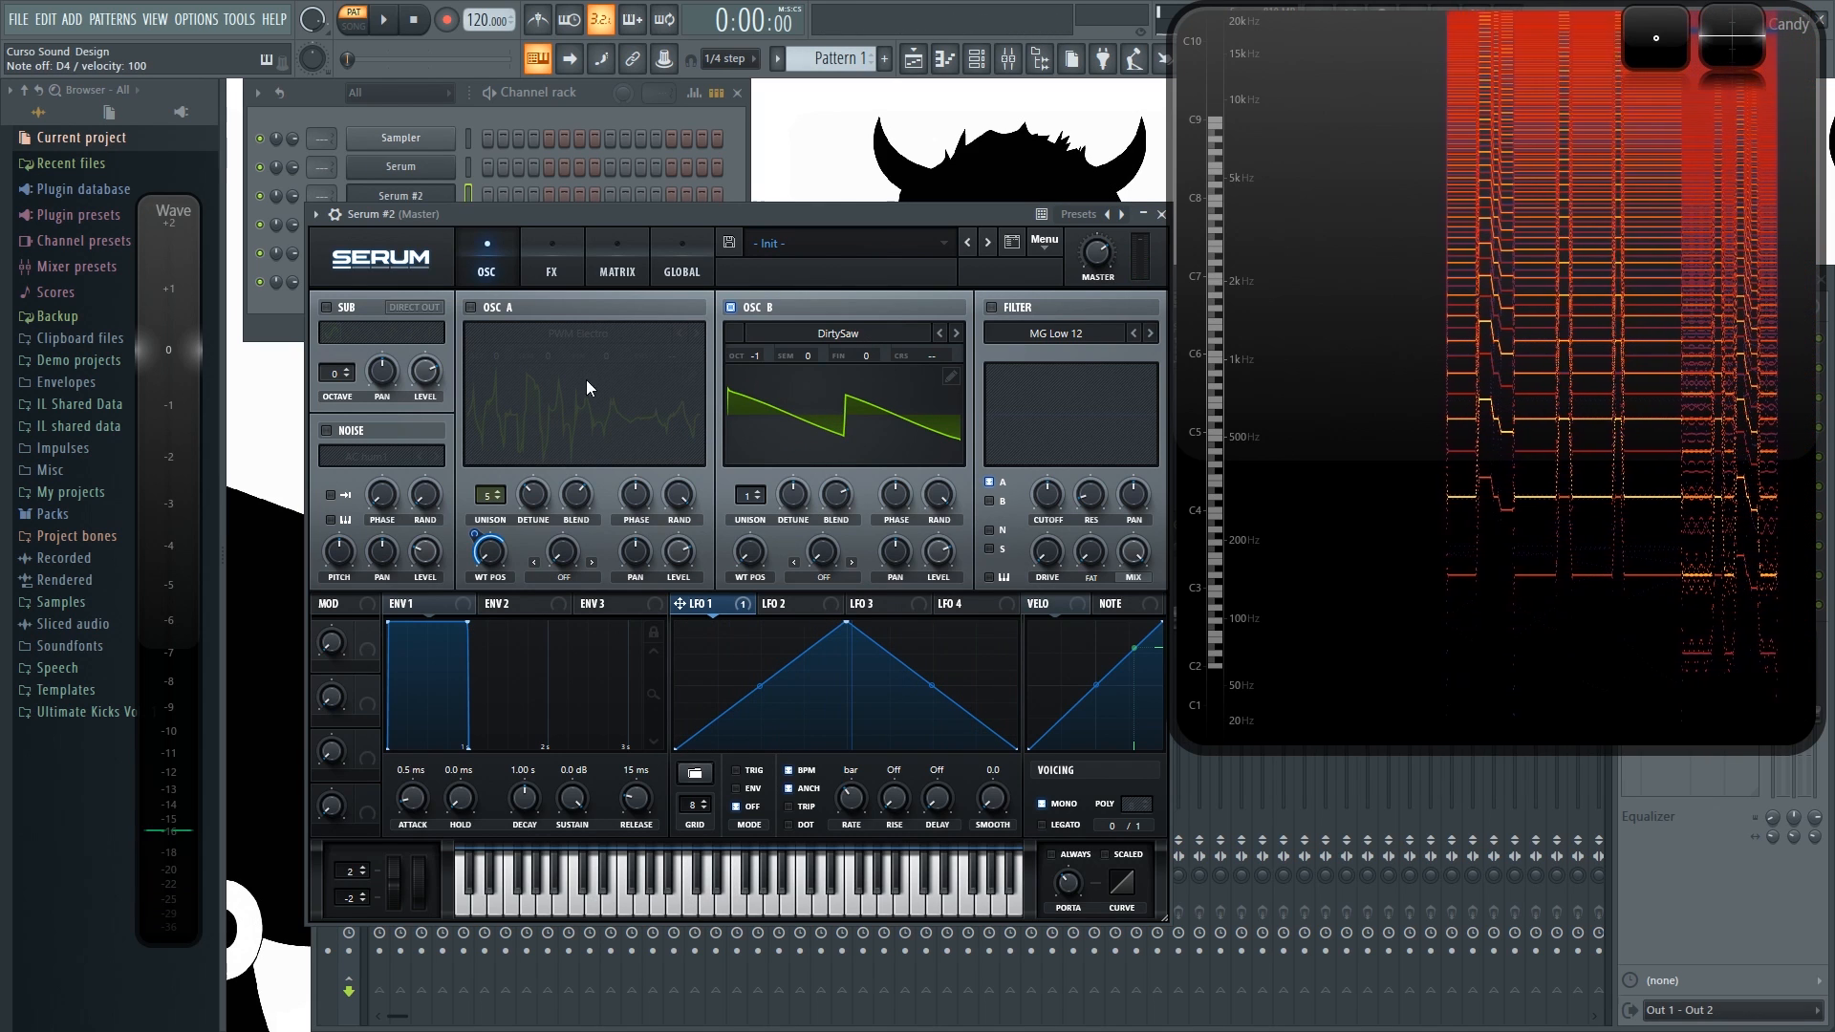
Step: Turn OSC A back on and set OSC B to 3 unison voices with a lower detune
click(470, 308)
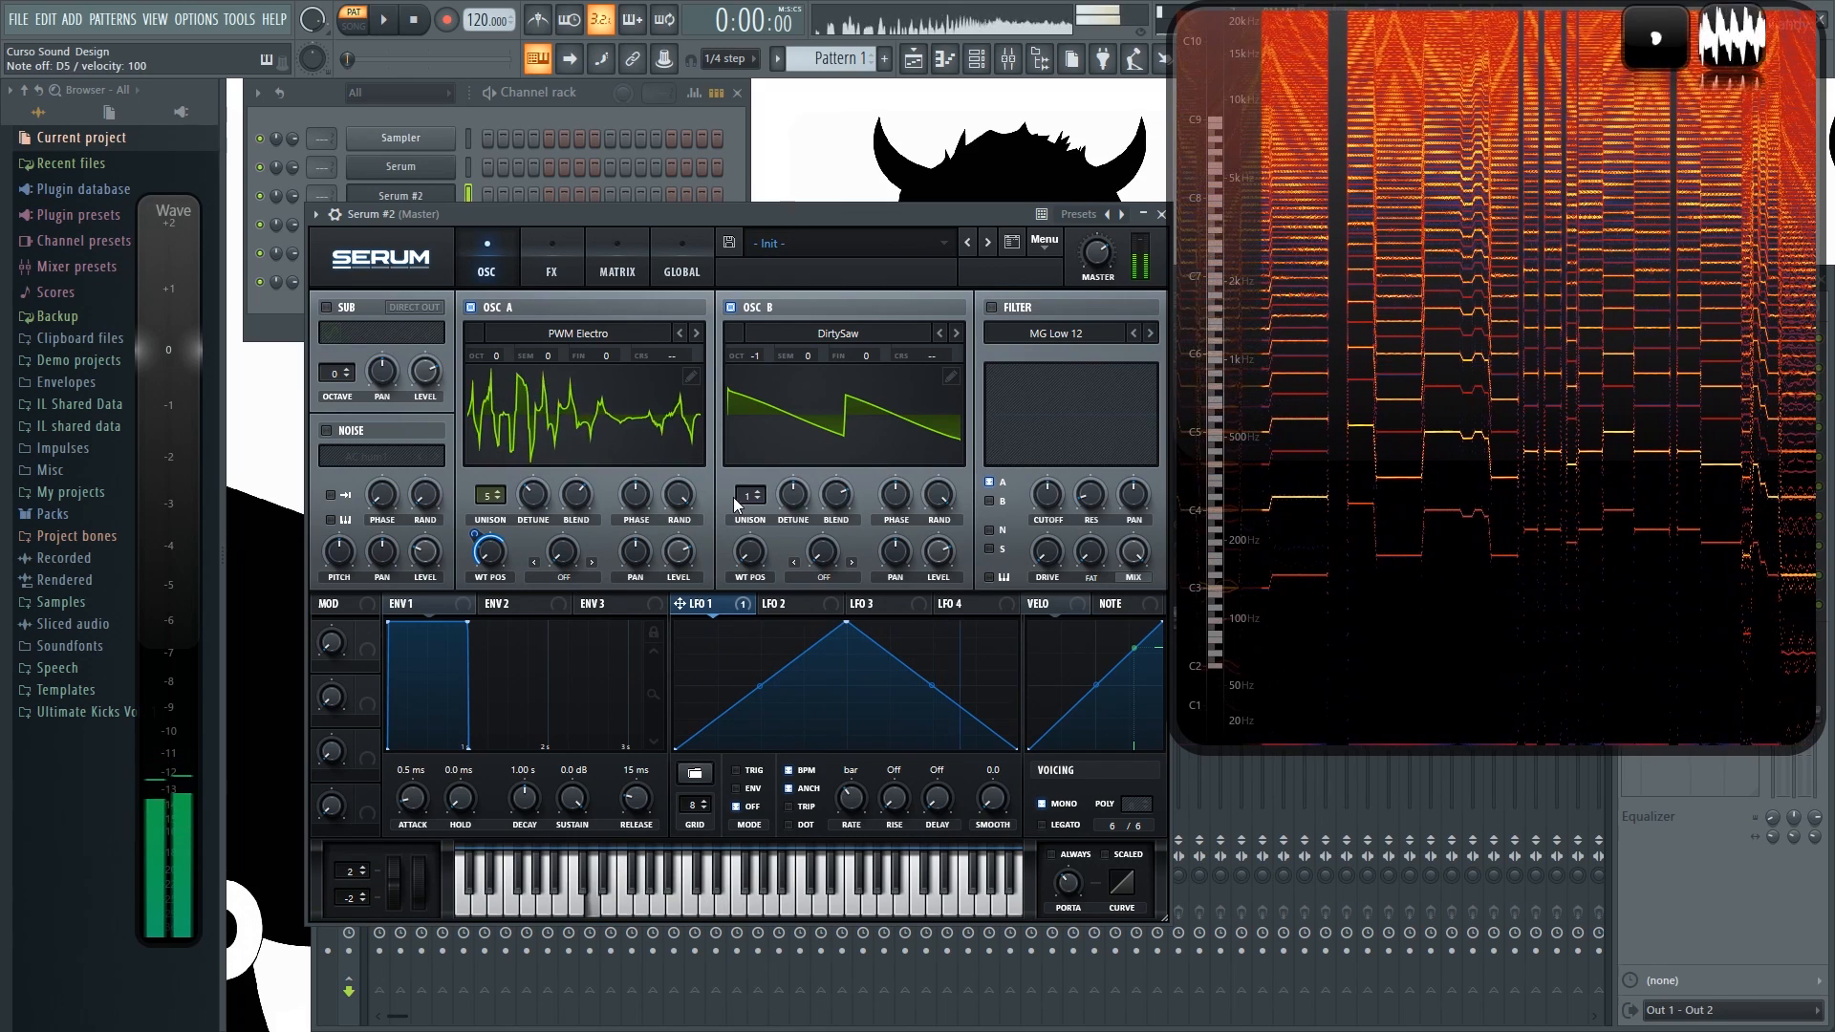
drag(797, 493, 793, 566)
Step: Shape ENV 1 with a sustain of -2.0 dB and a release of 324 ms
key(F6)
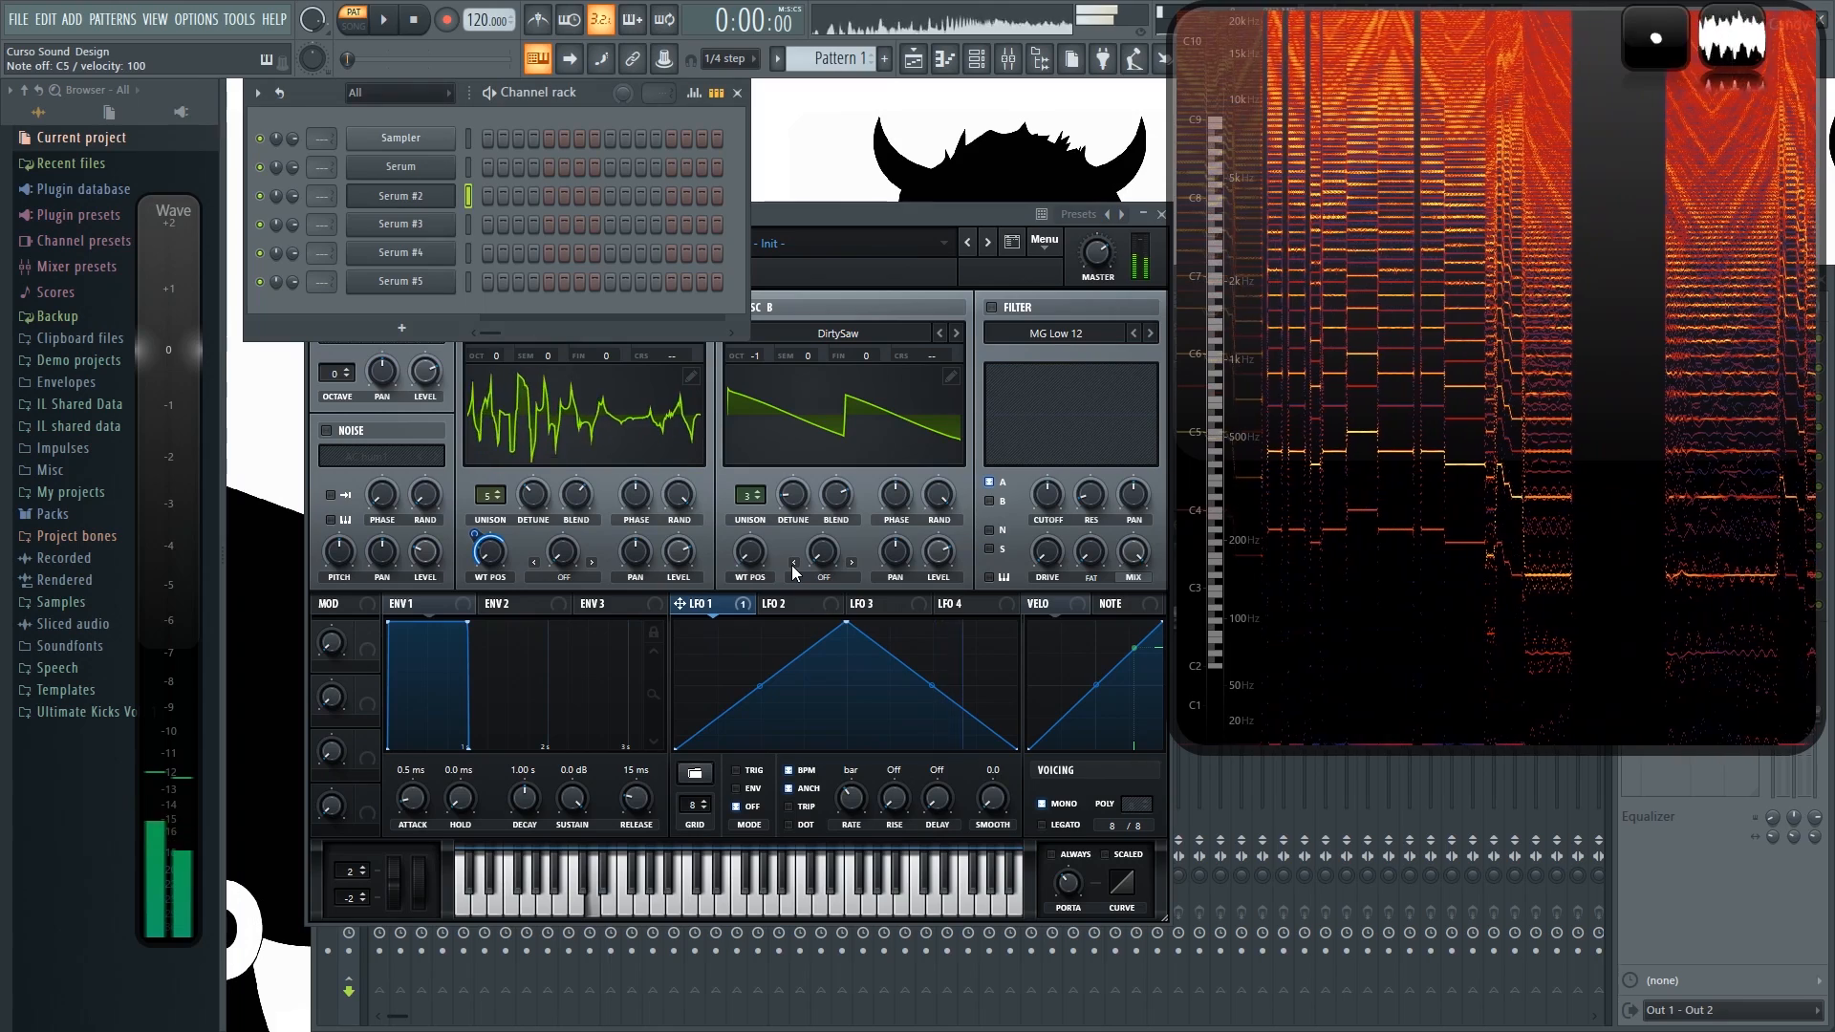
click(885, 214)
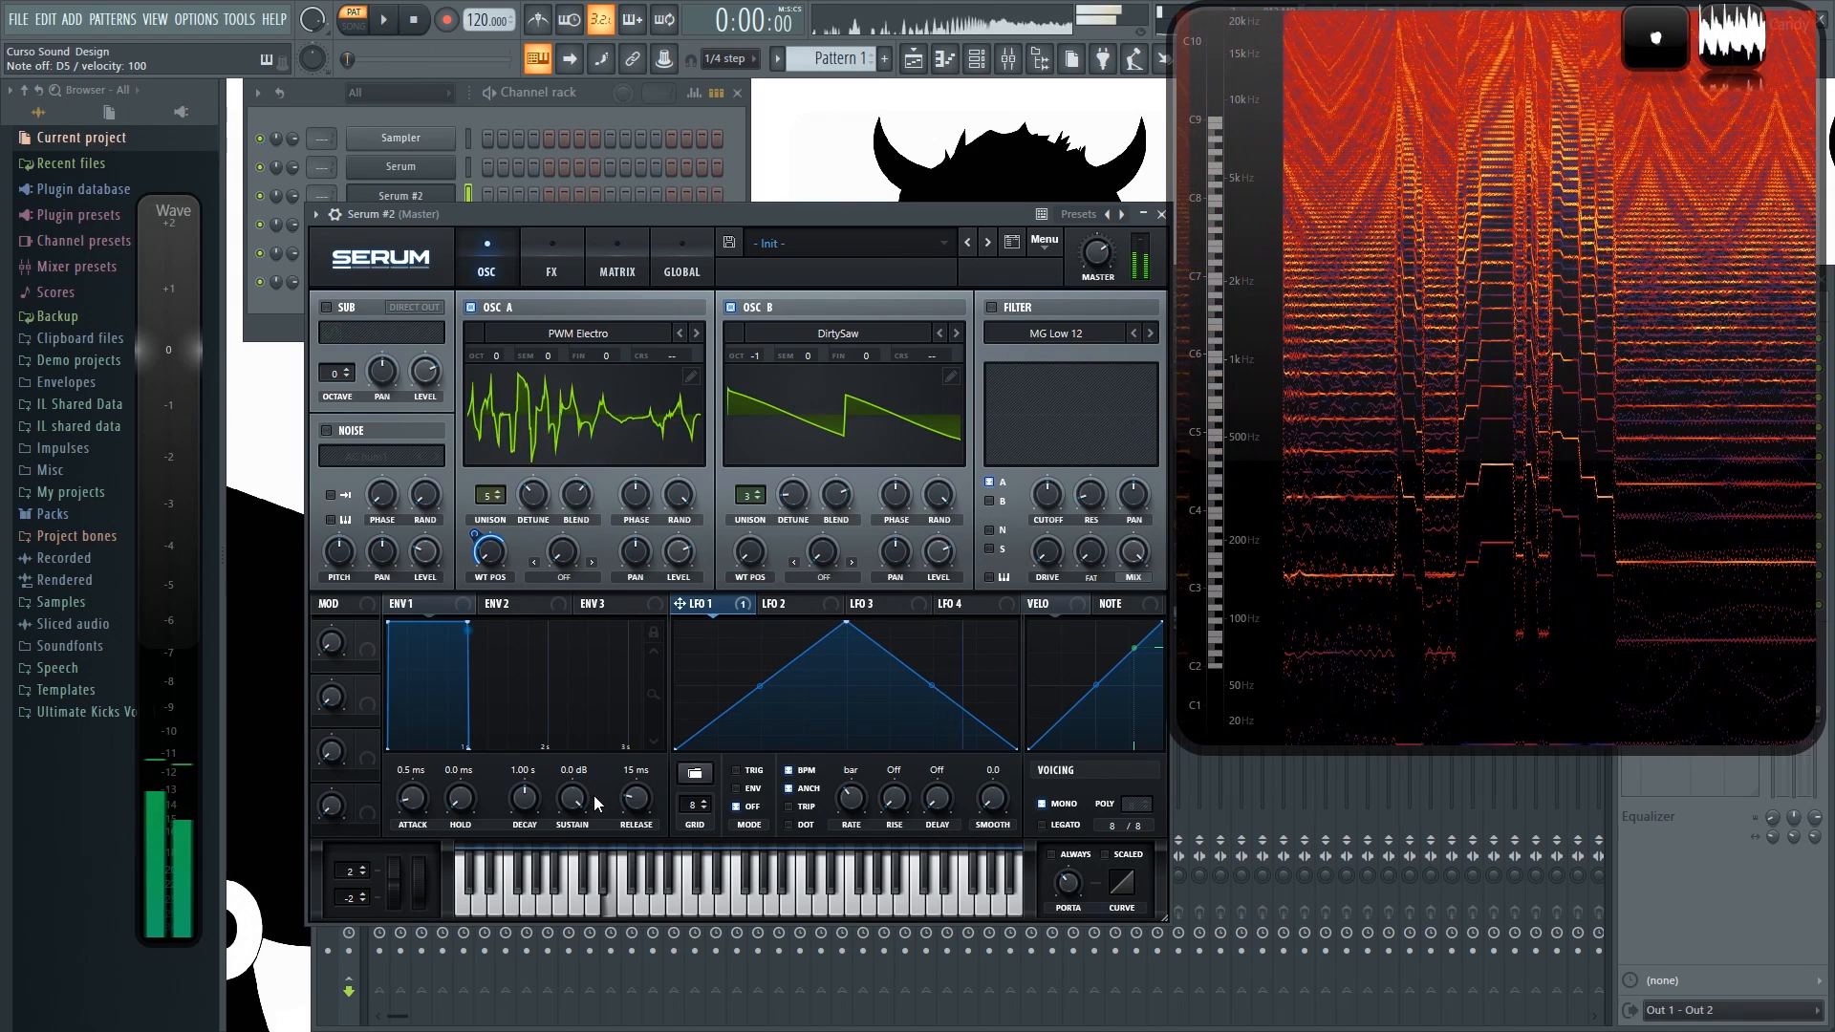
drag(579, 806, 635, 755)
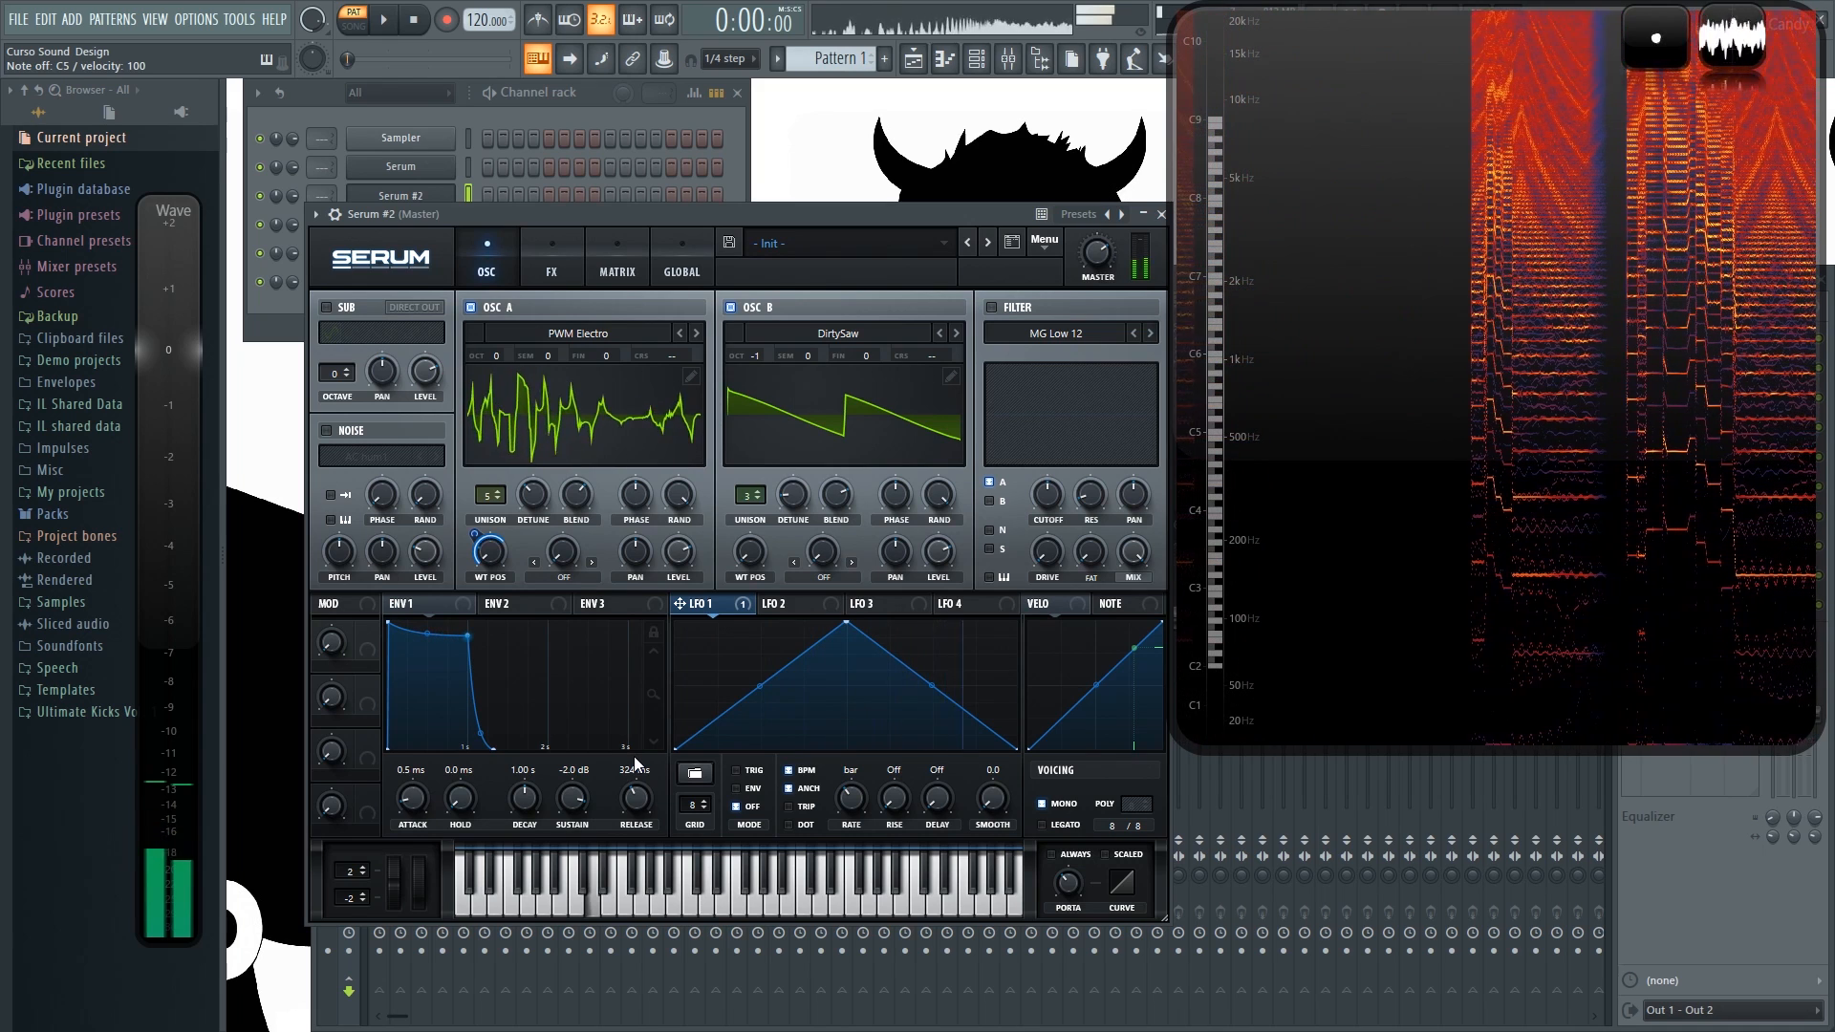
Step: Set OSC B's warp mode to Bend +/- and sweep its warp amount up to 100%
click(828, 572)
click(827, 572)
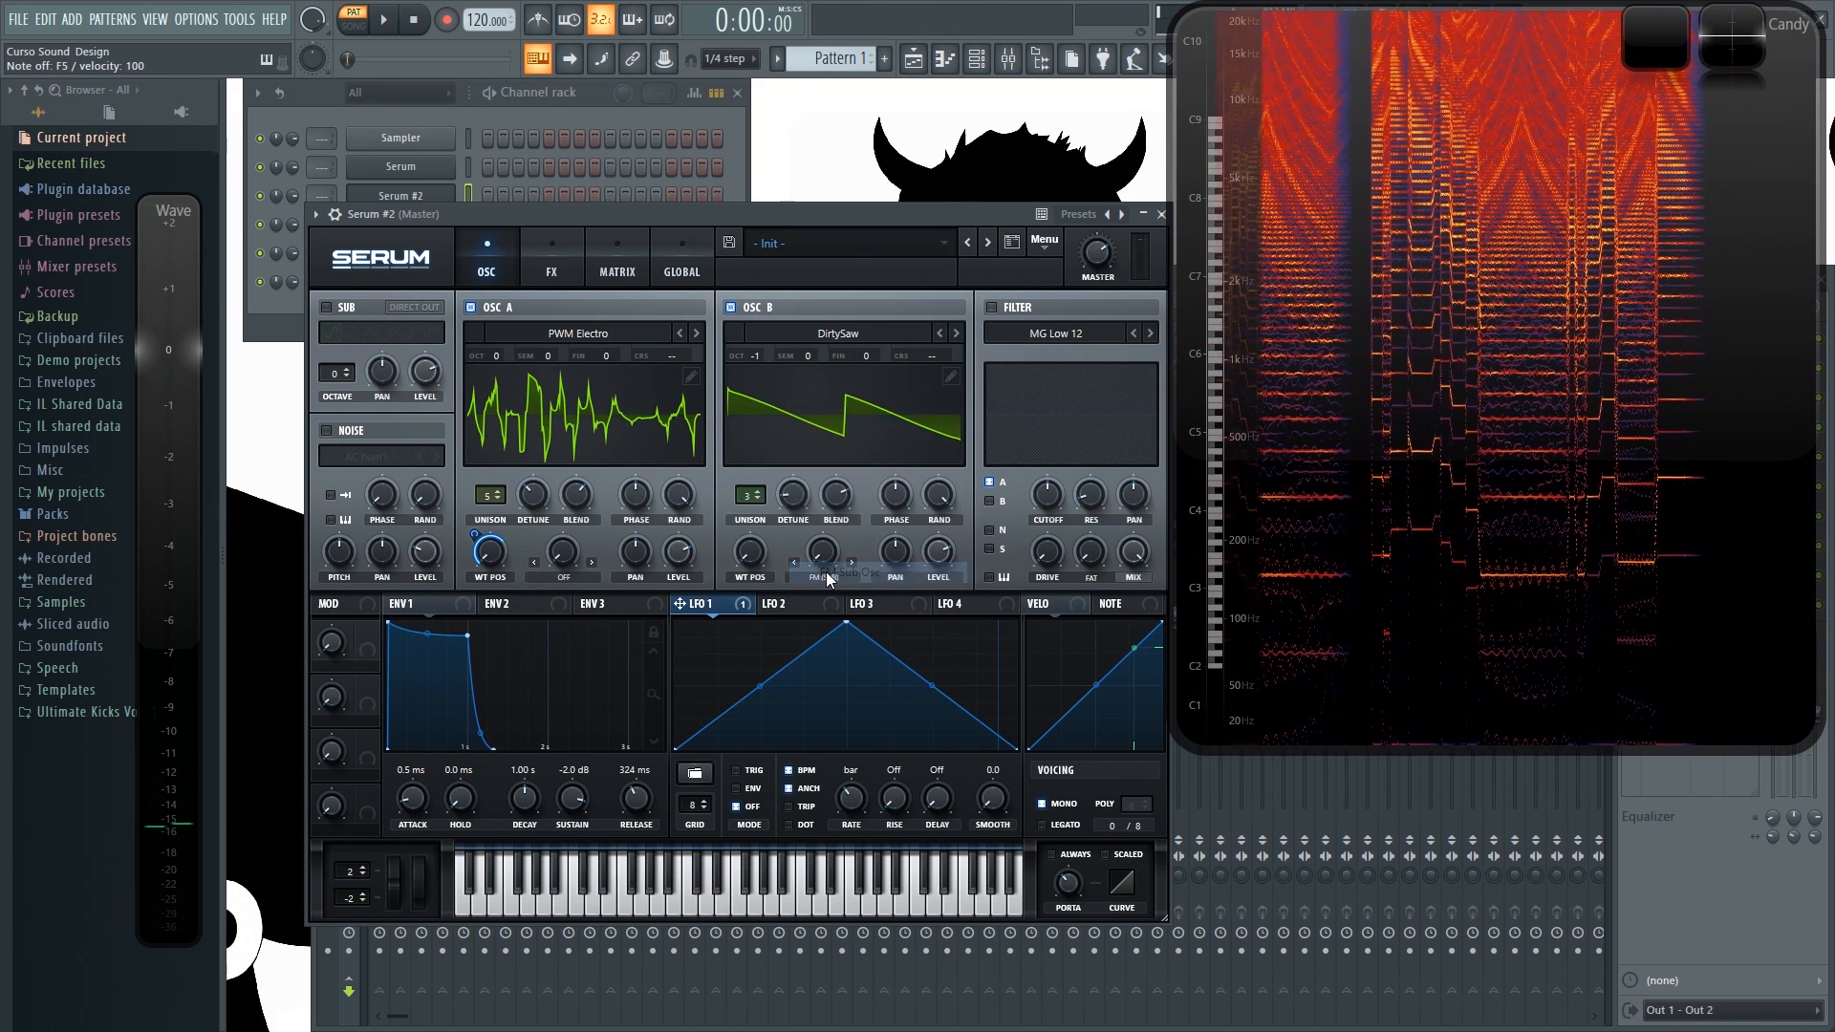
click(829, 572)
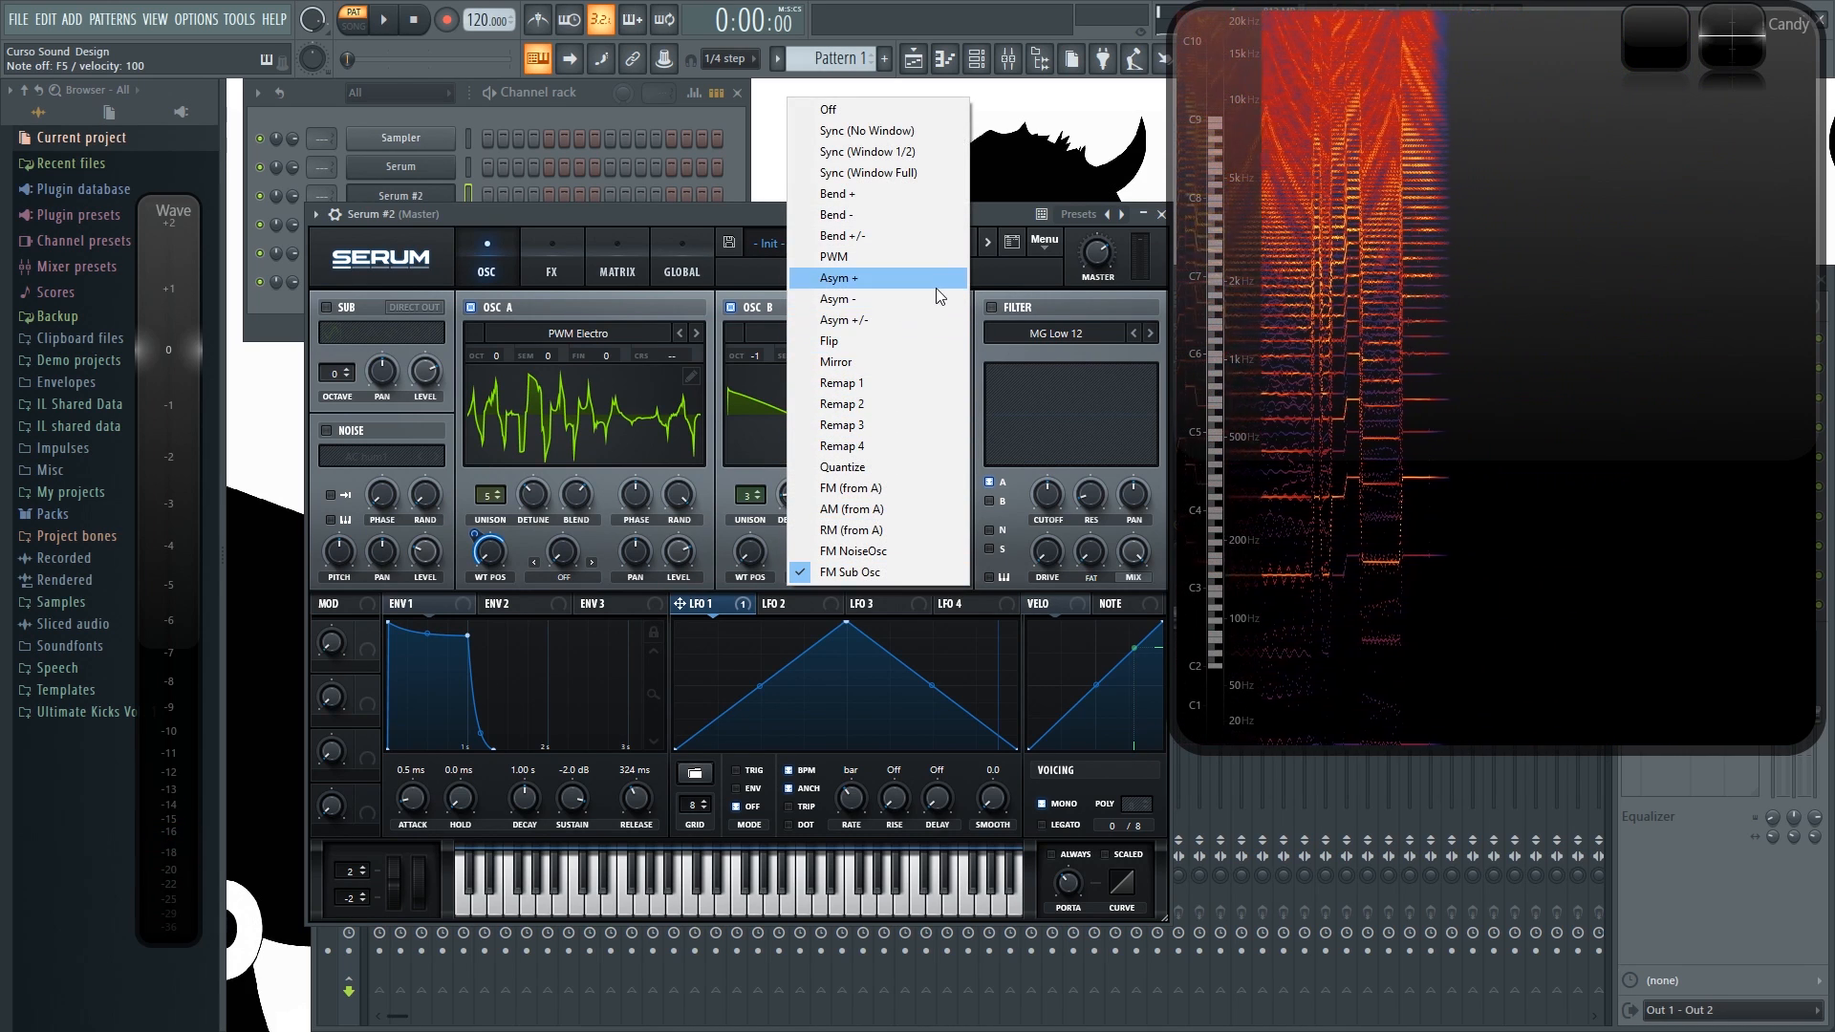
click(881, 237)
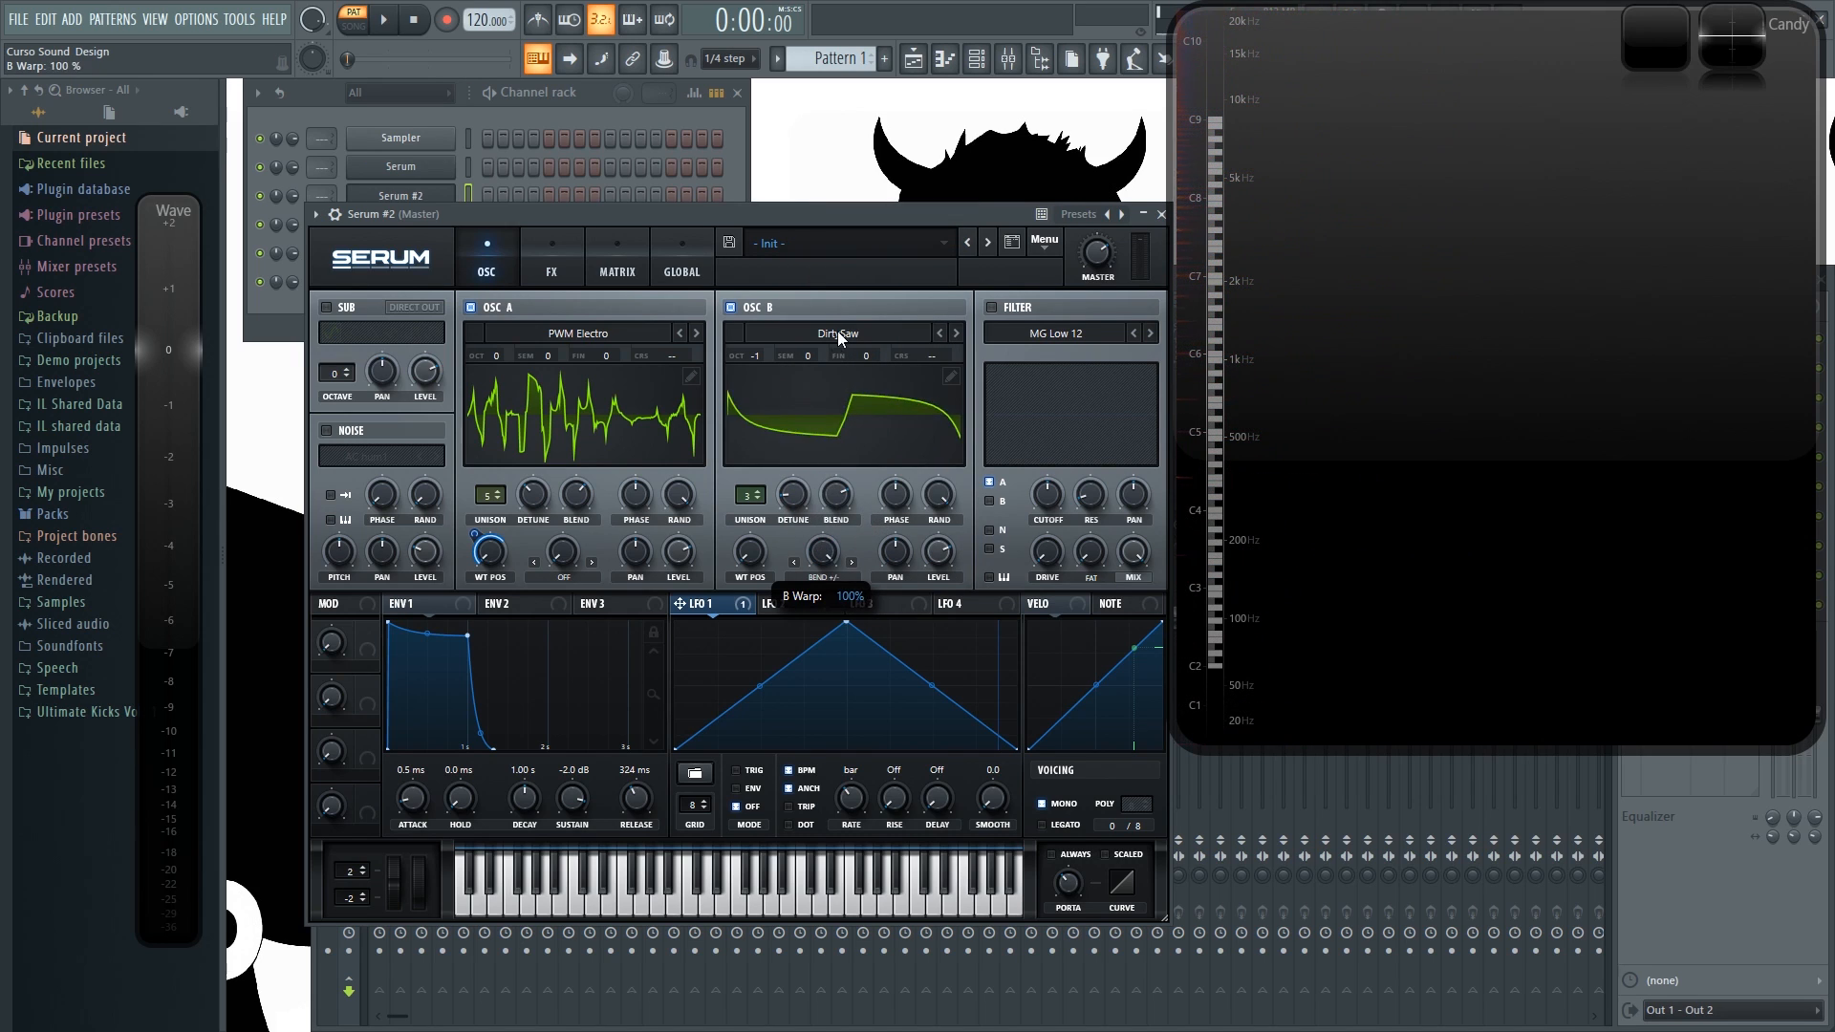
drag(812, 497, 811, 382)
Step: With OSC A off, modulate OSC B's warp with LFO 2 at amount 100 and play notes to hear it
click(470, 307)
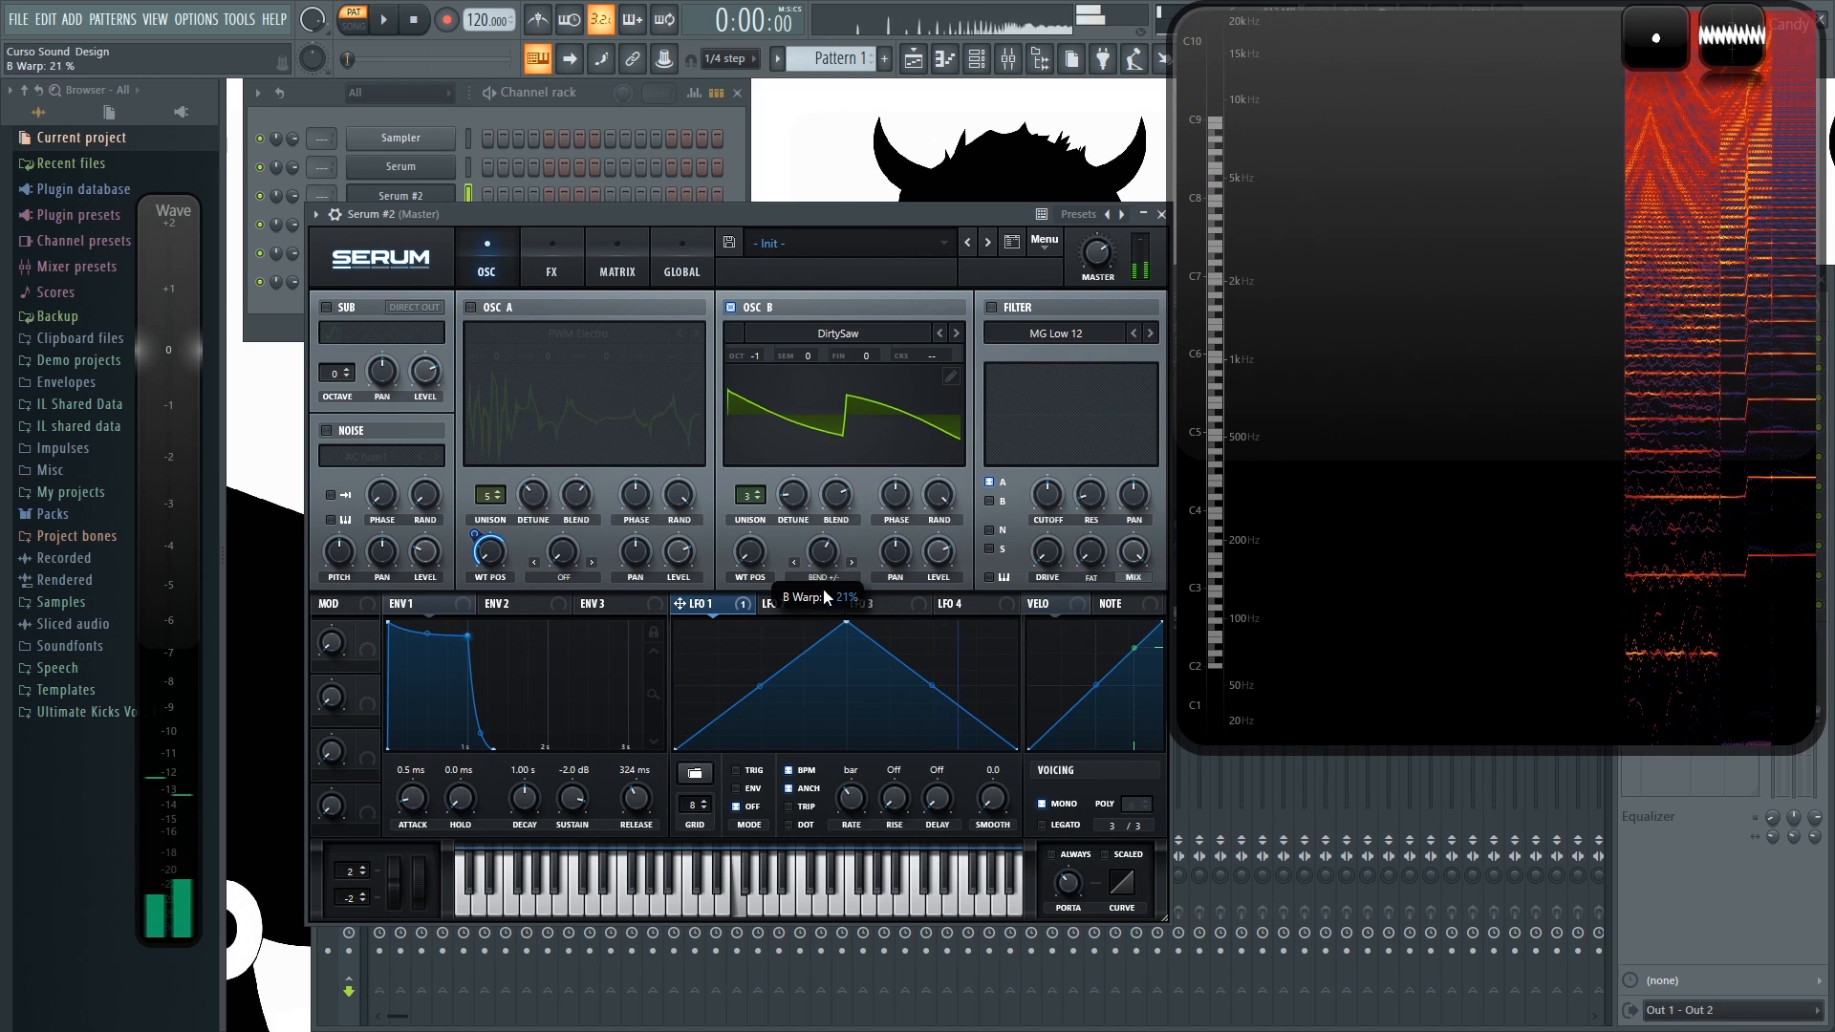
drag(828, 513, 823, 376)
click(794, 606)
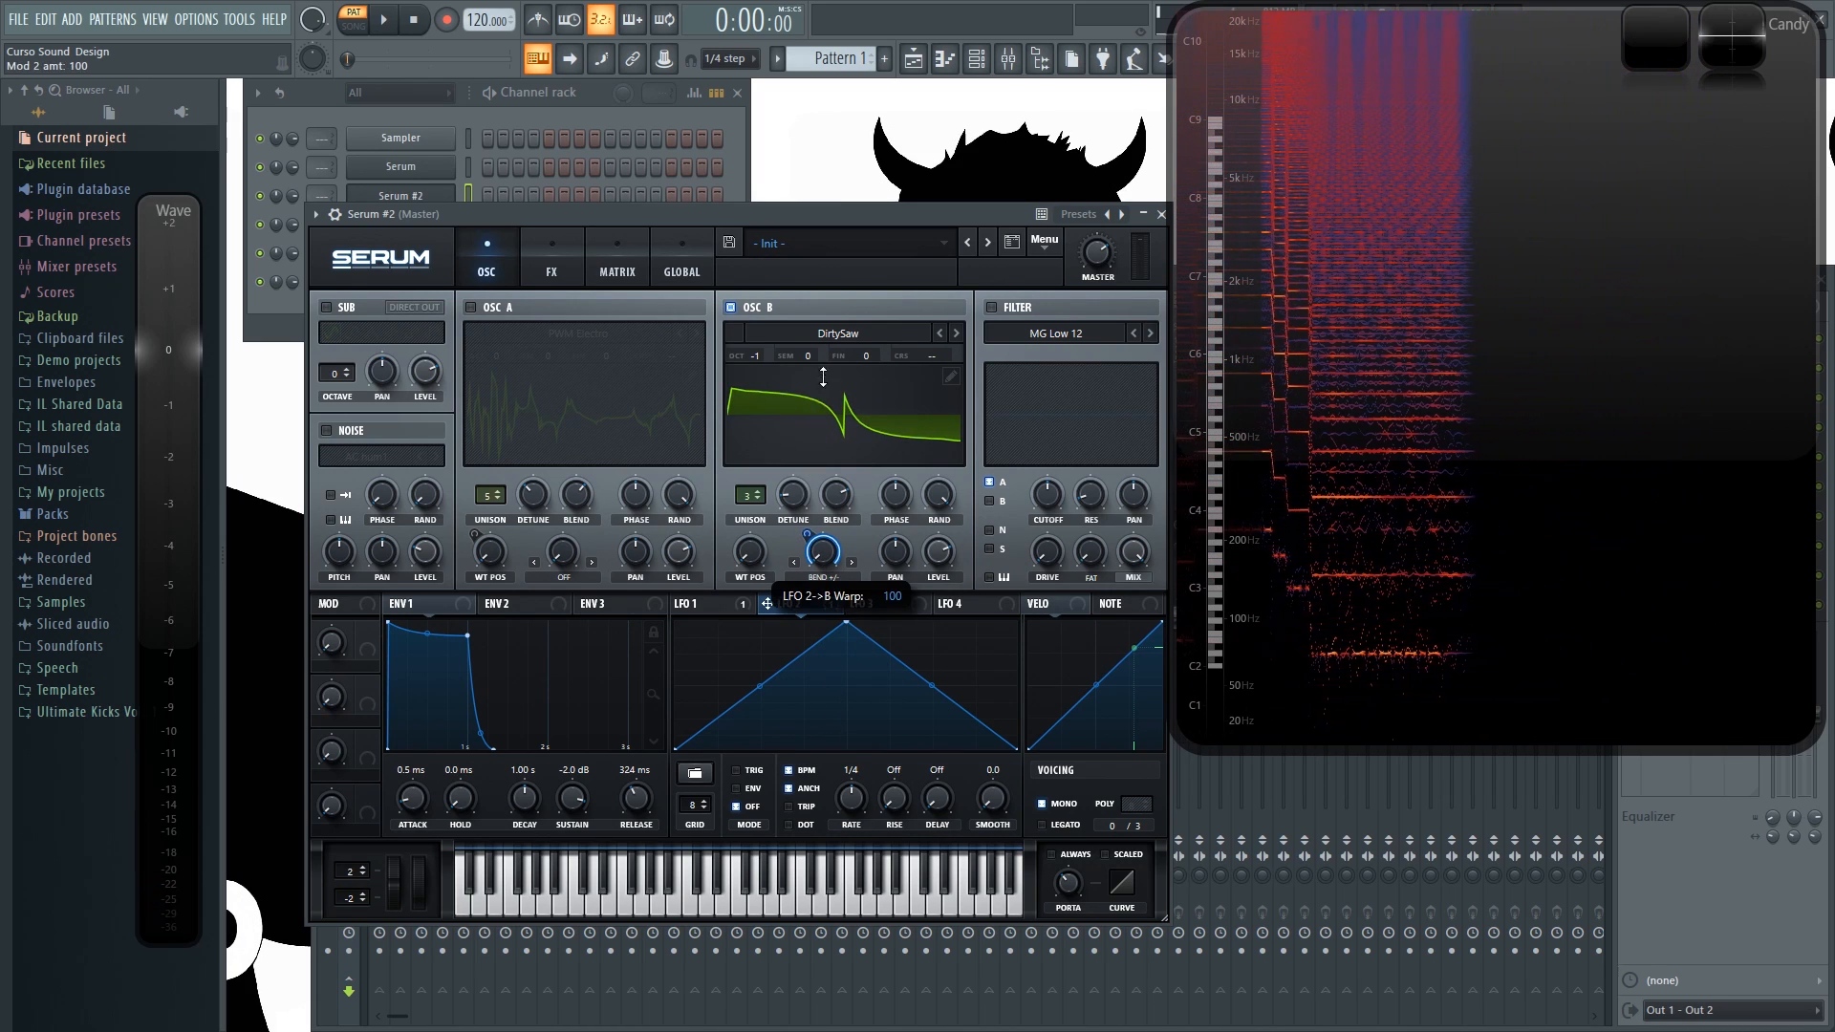
key(w)
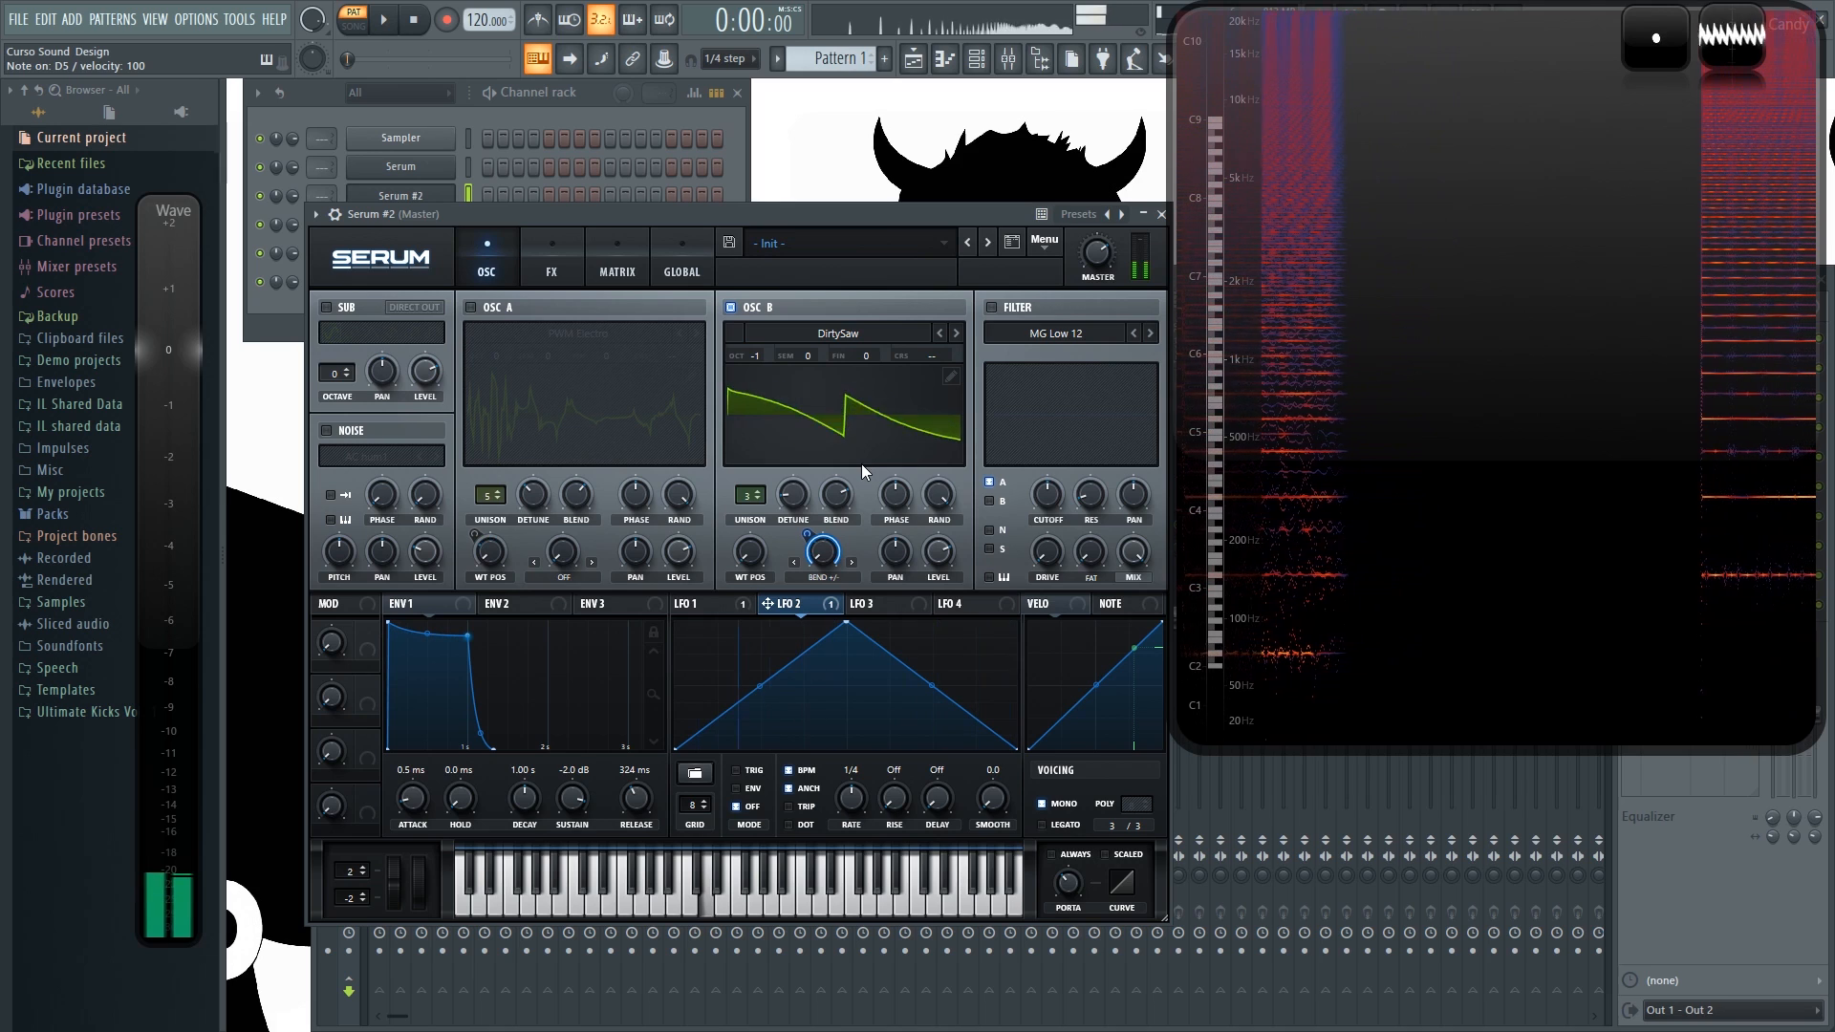
key(e)
key(r)
key(w)
key(q)
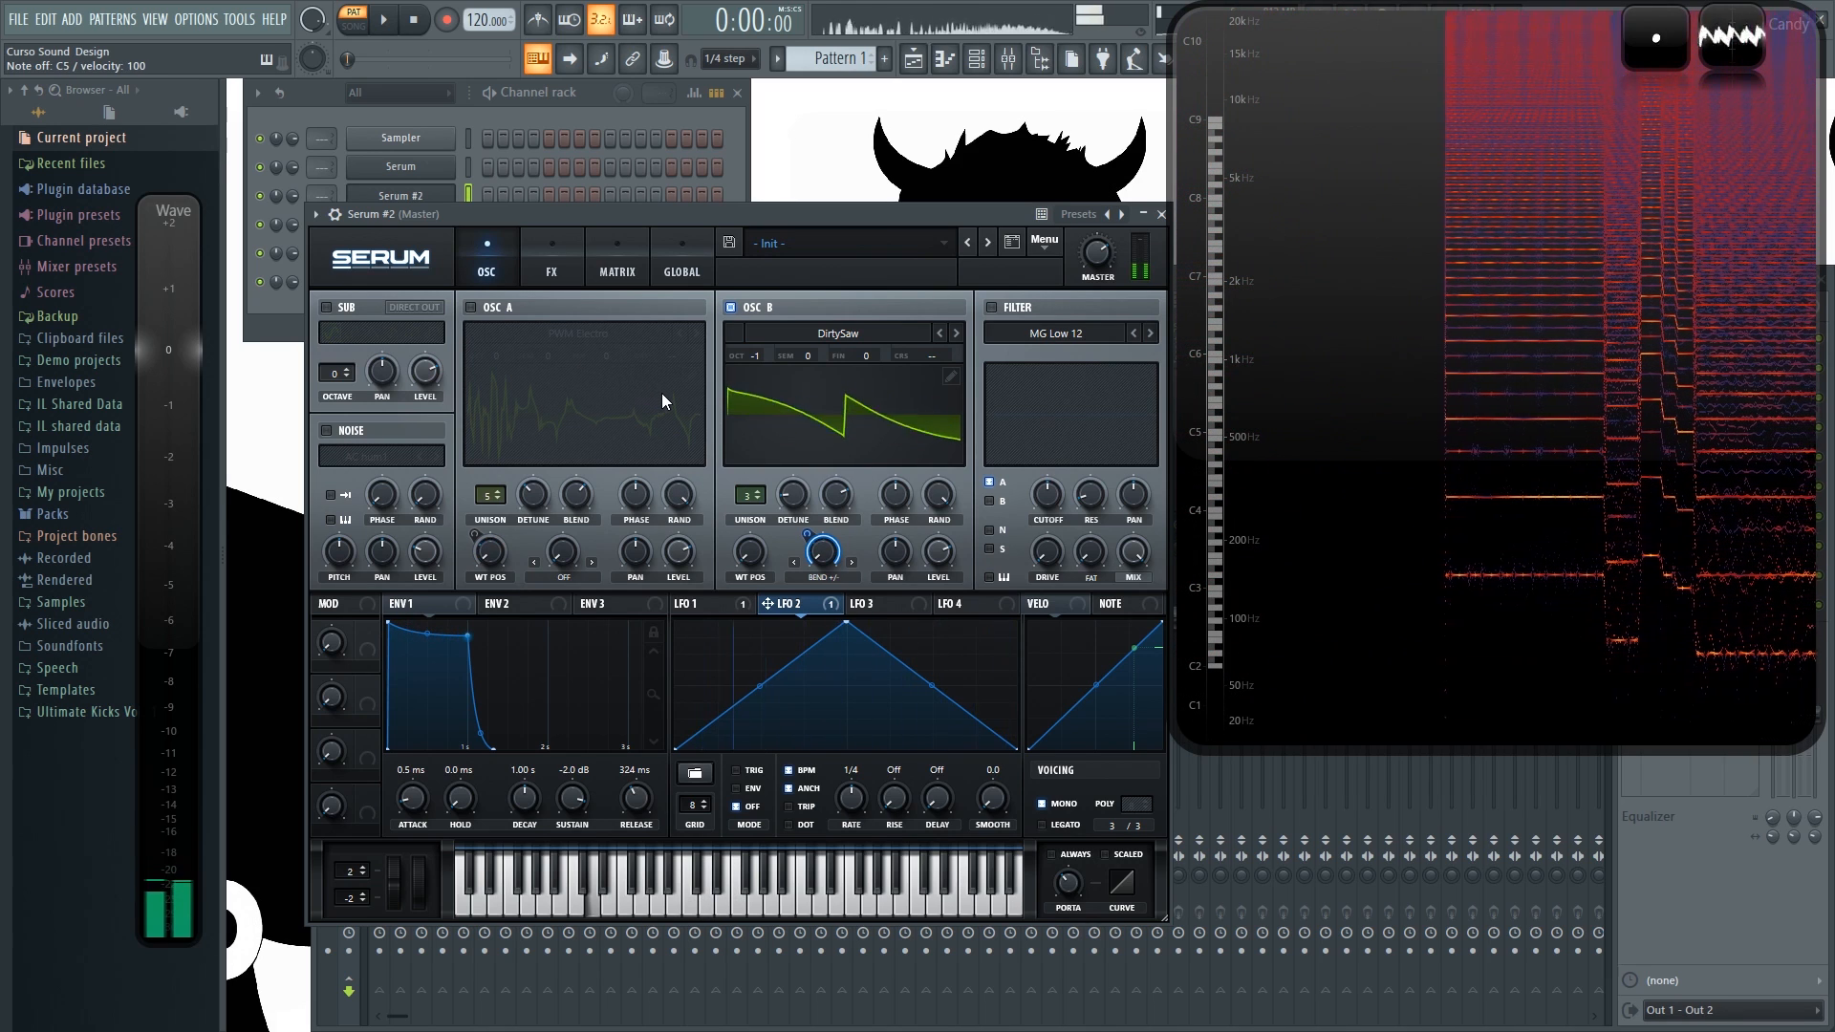
Step: Turn OSC A back on and play a gliding phrase to audition both oscillators together
click(471, 307)
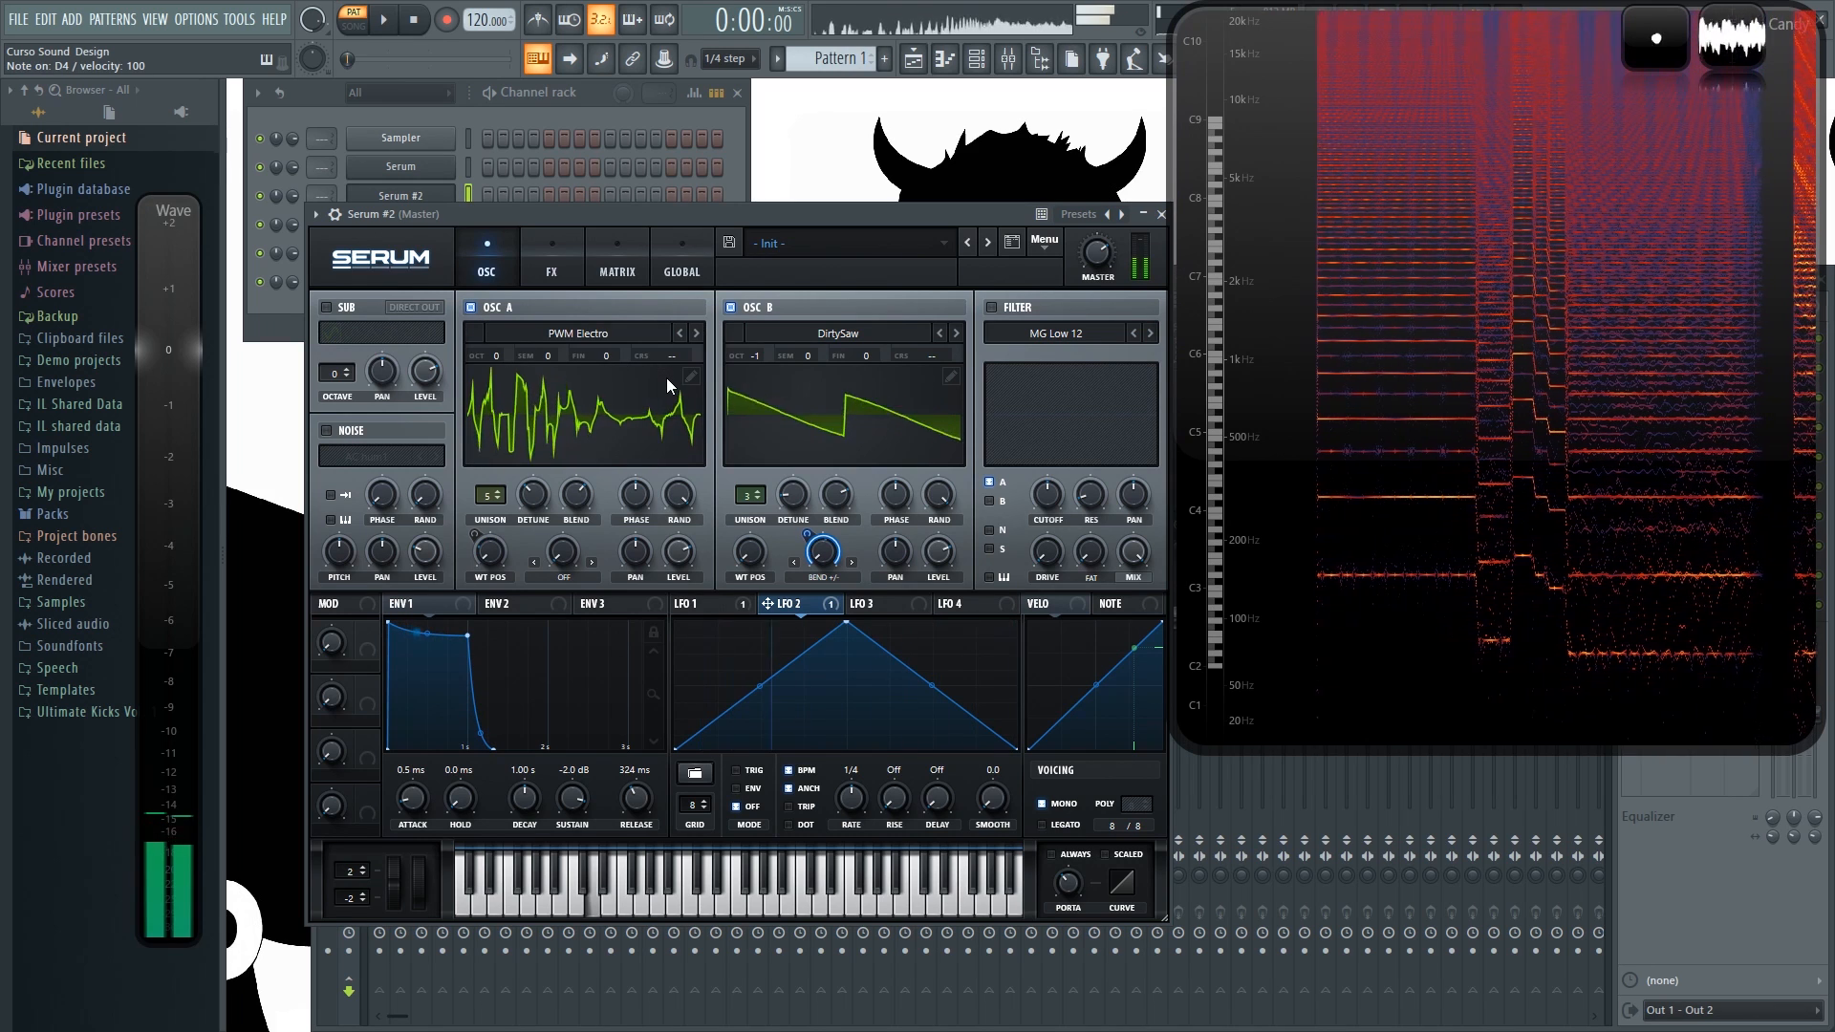
key(o)
key(p)
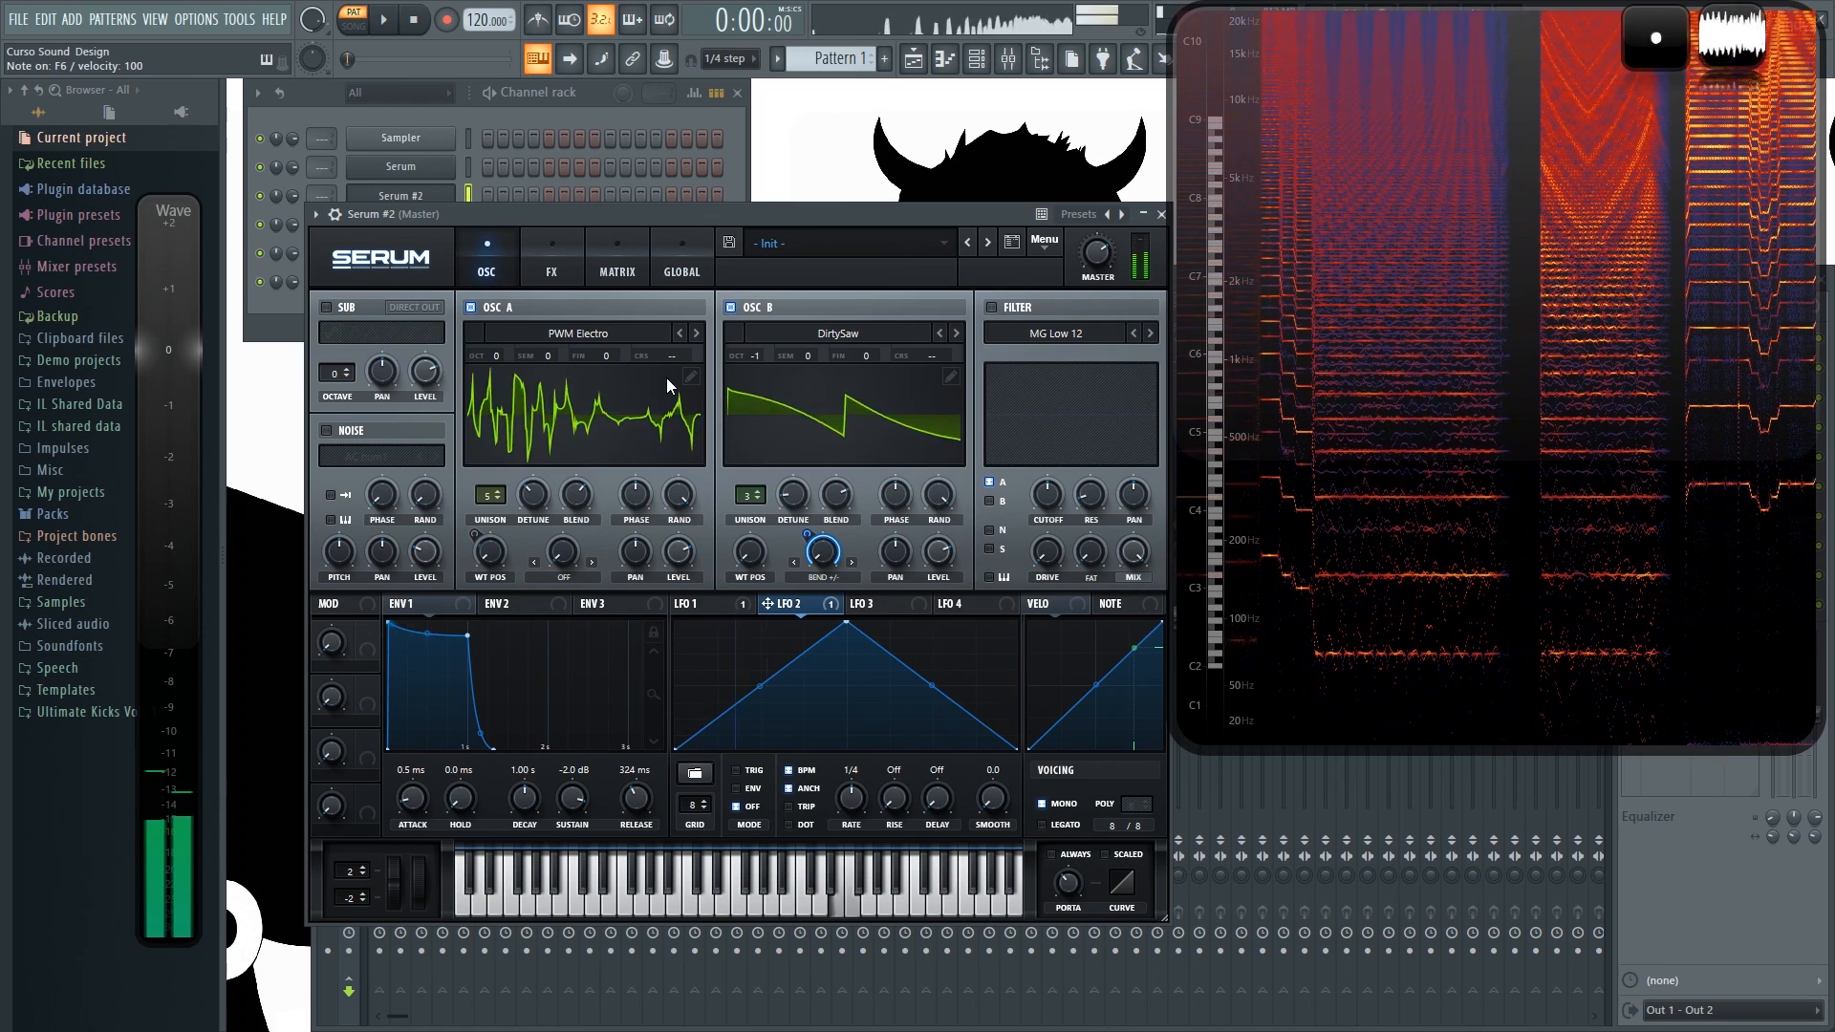
key(o)
key(u)
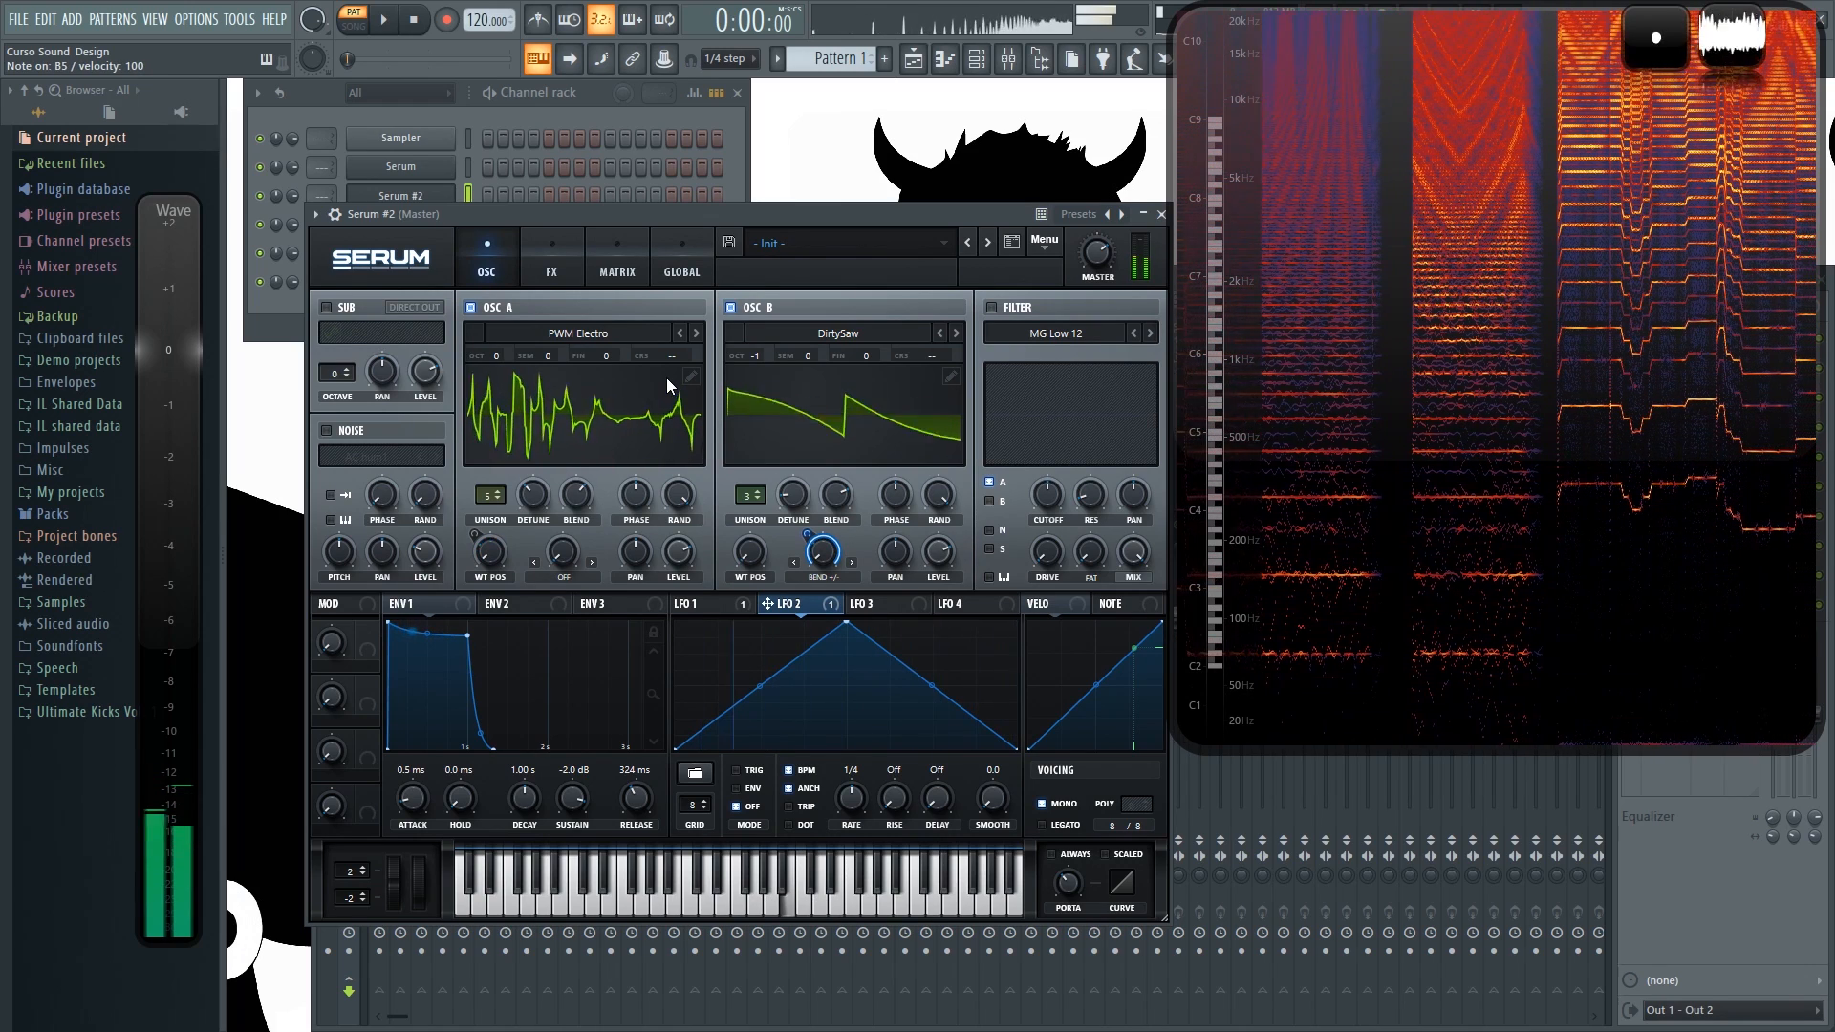
key(e)
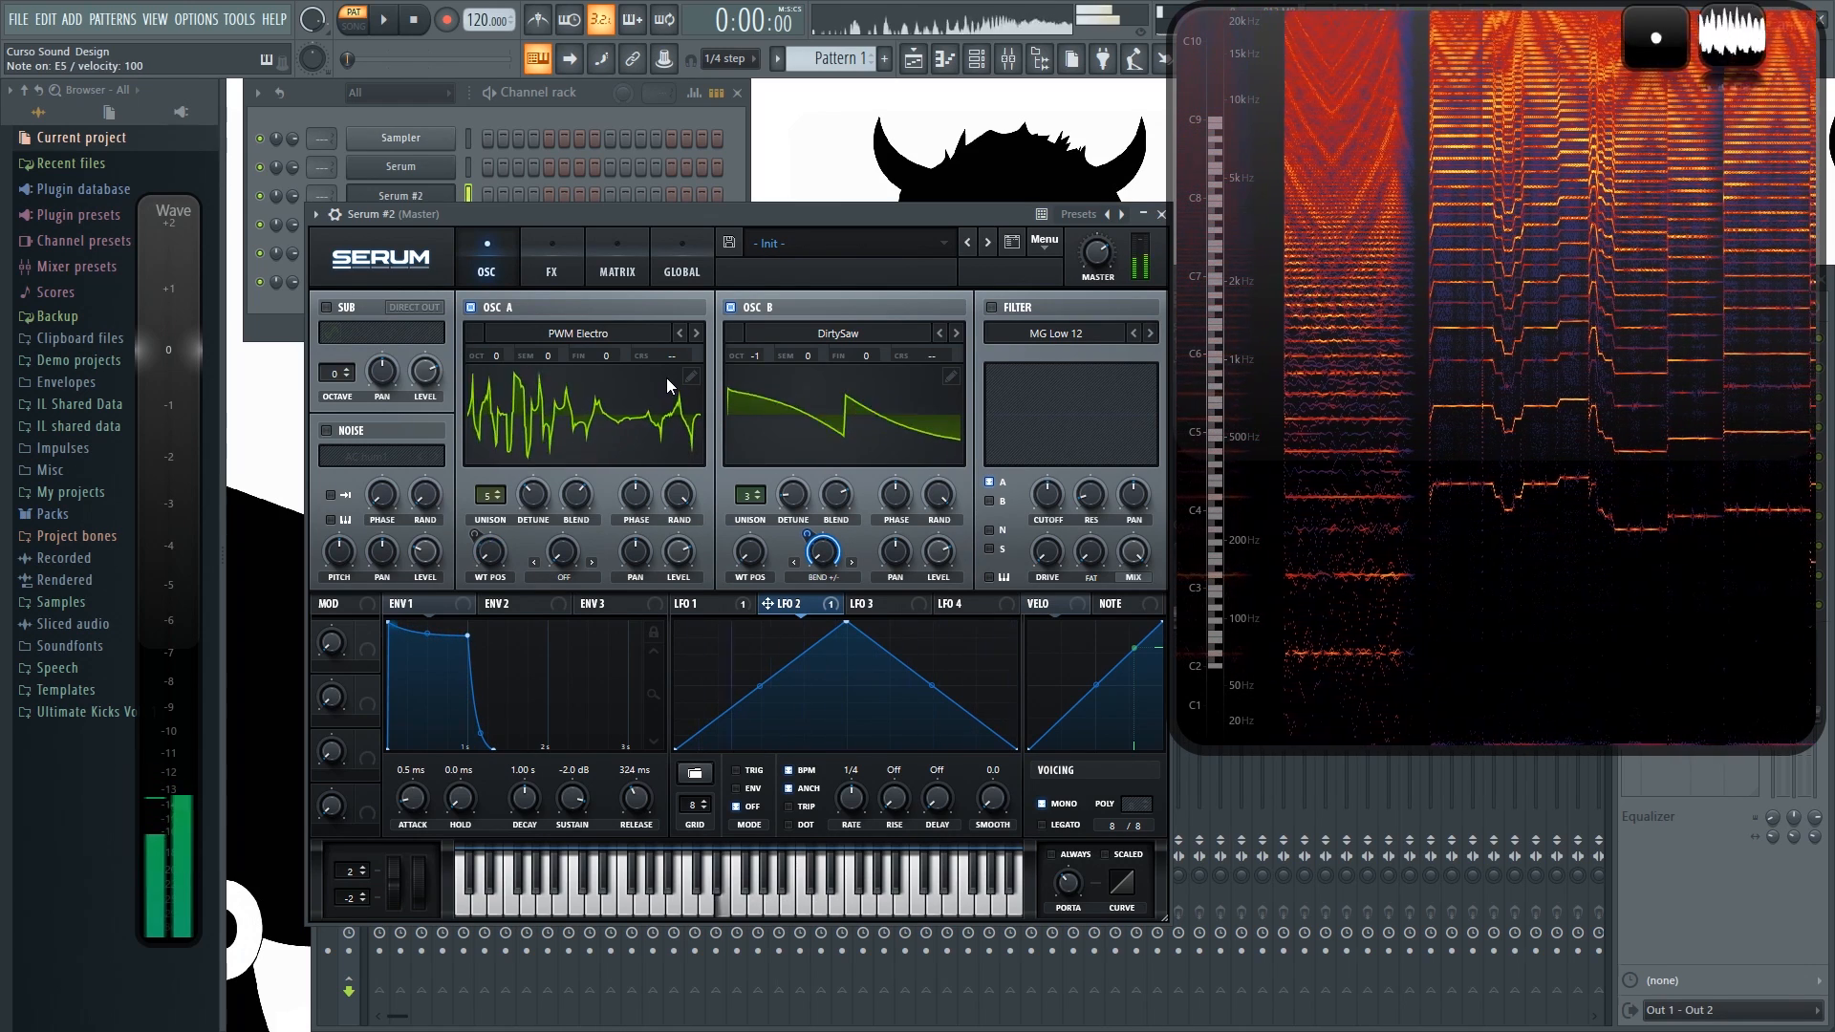
key(p)
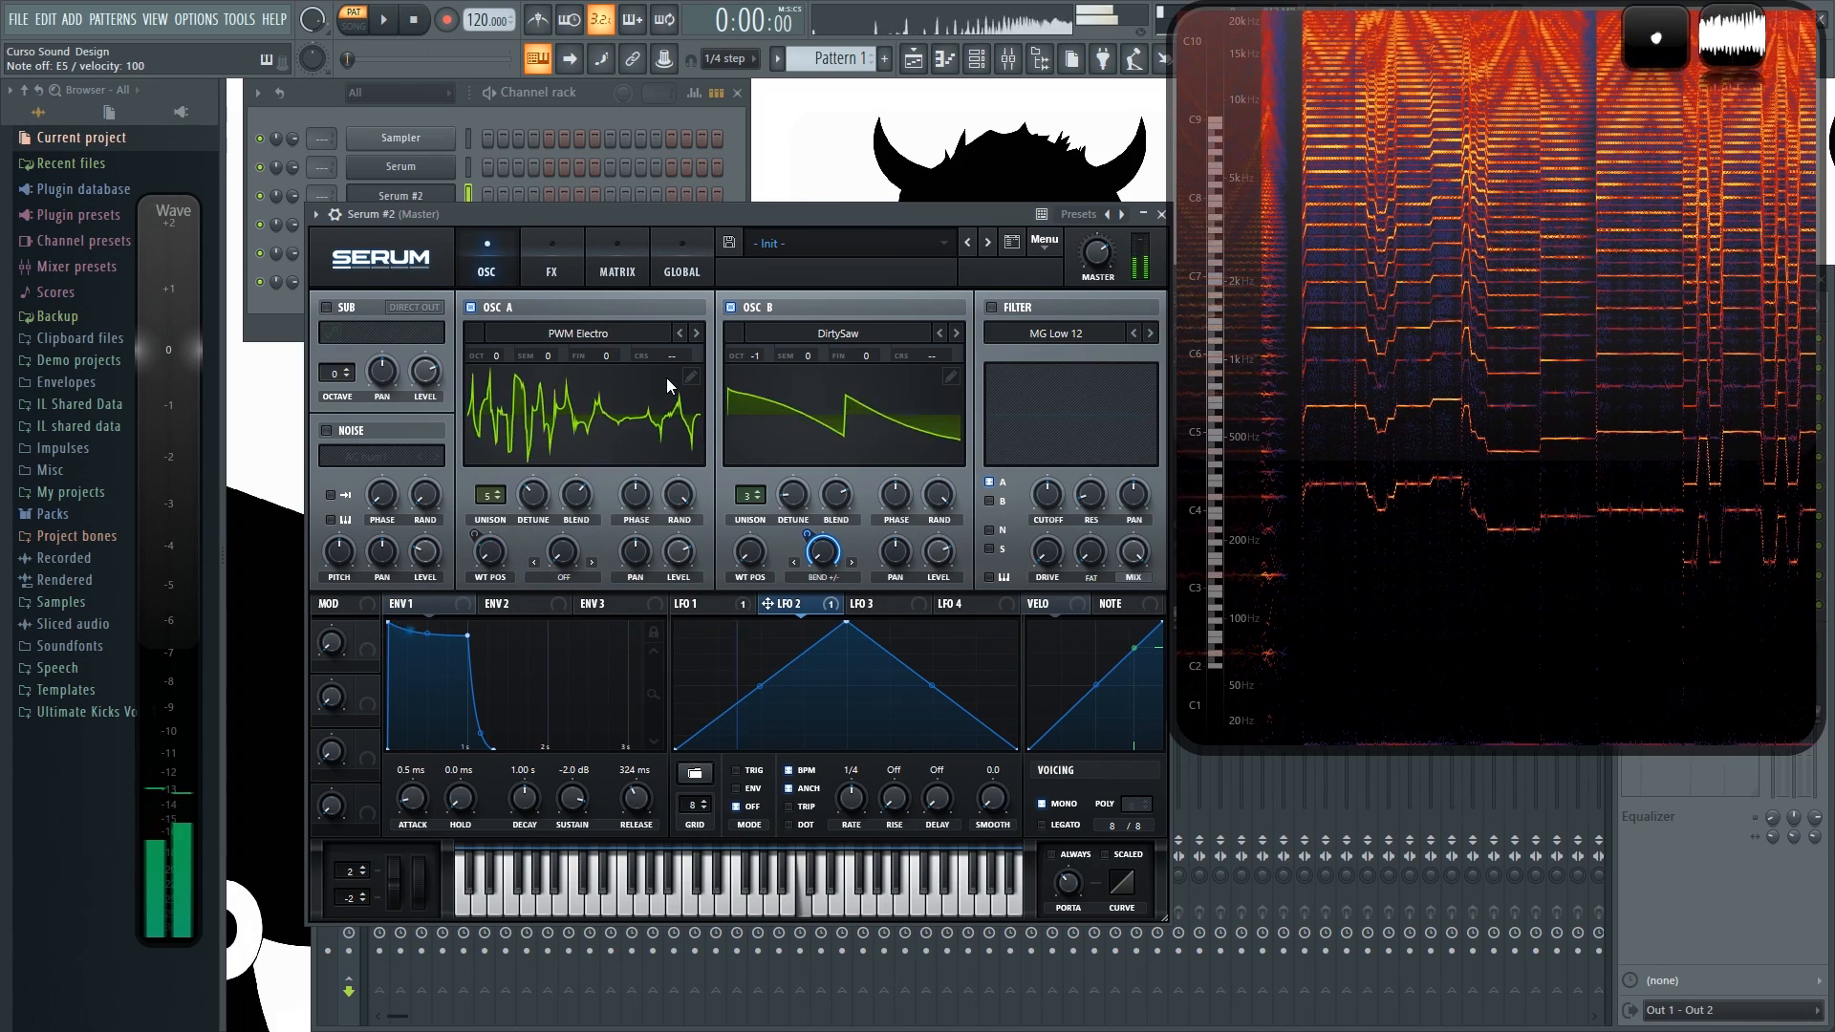
key(e)
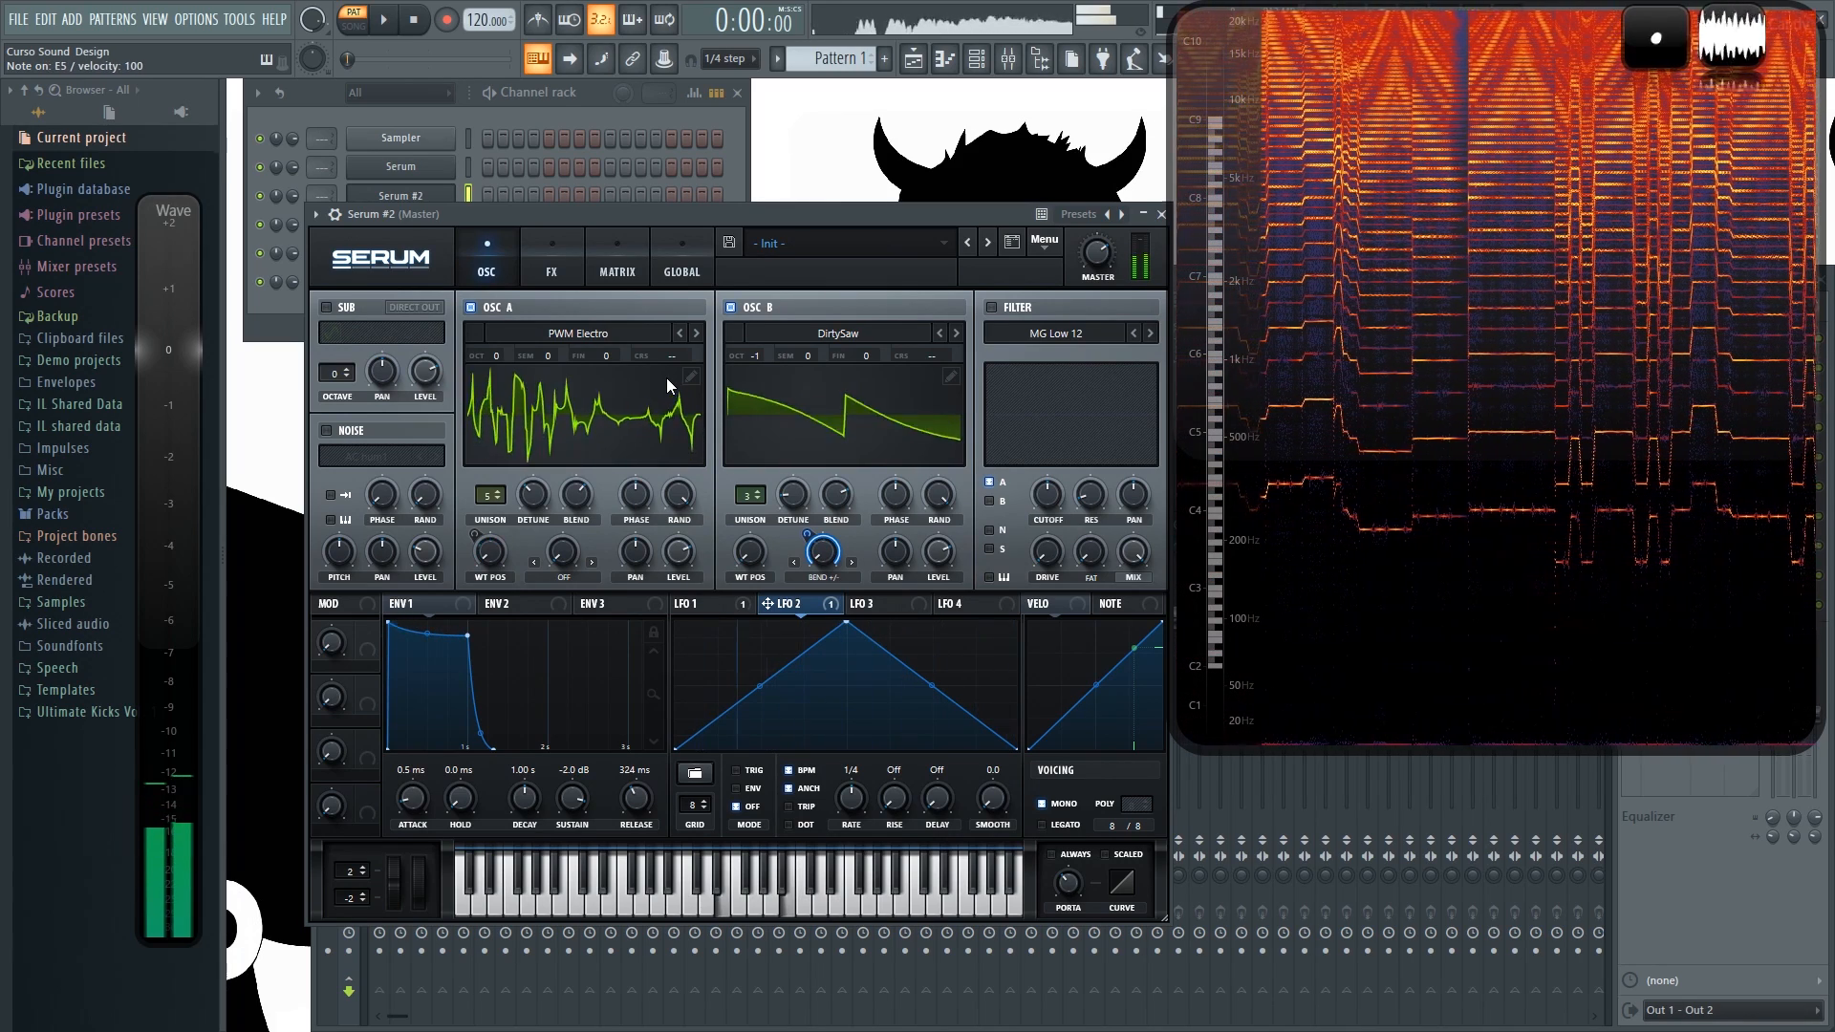
key(i)
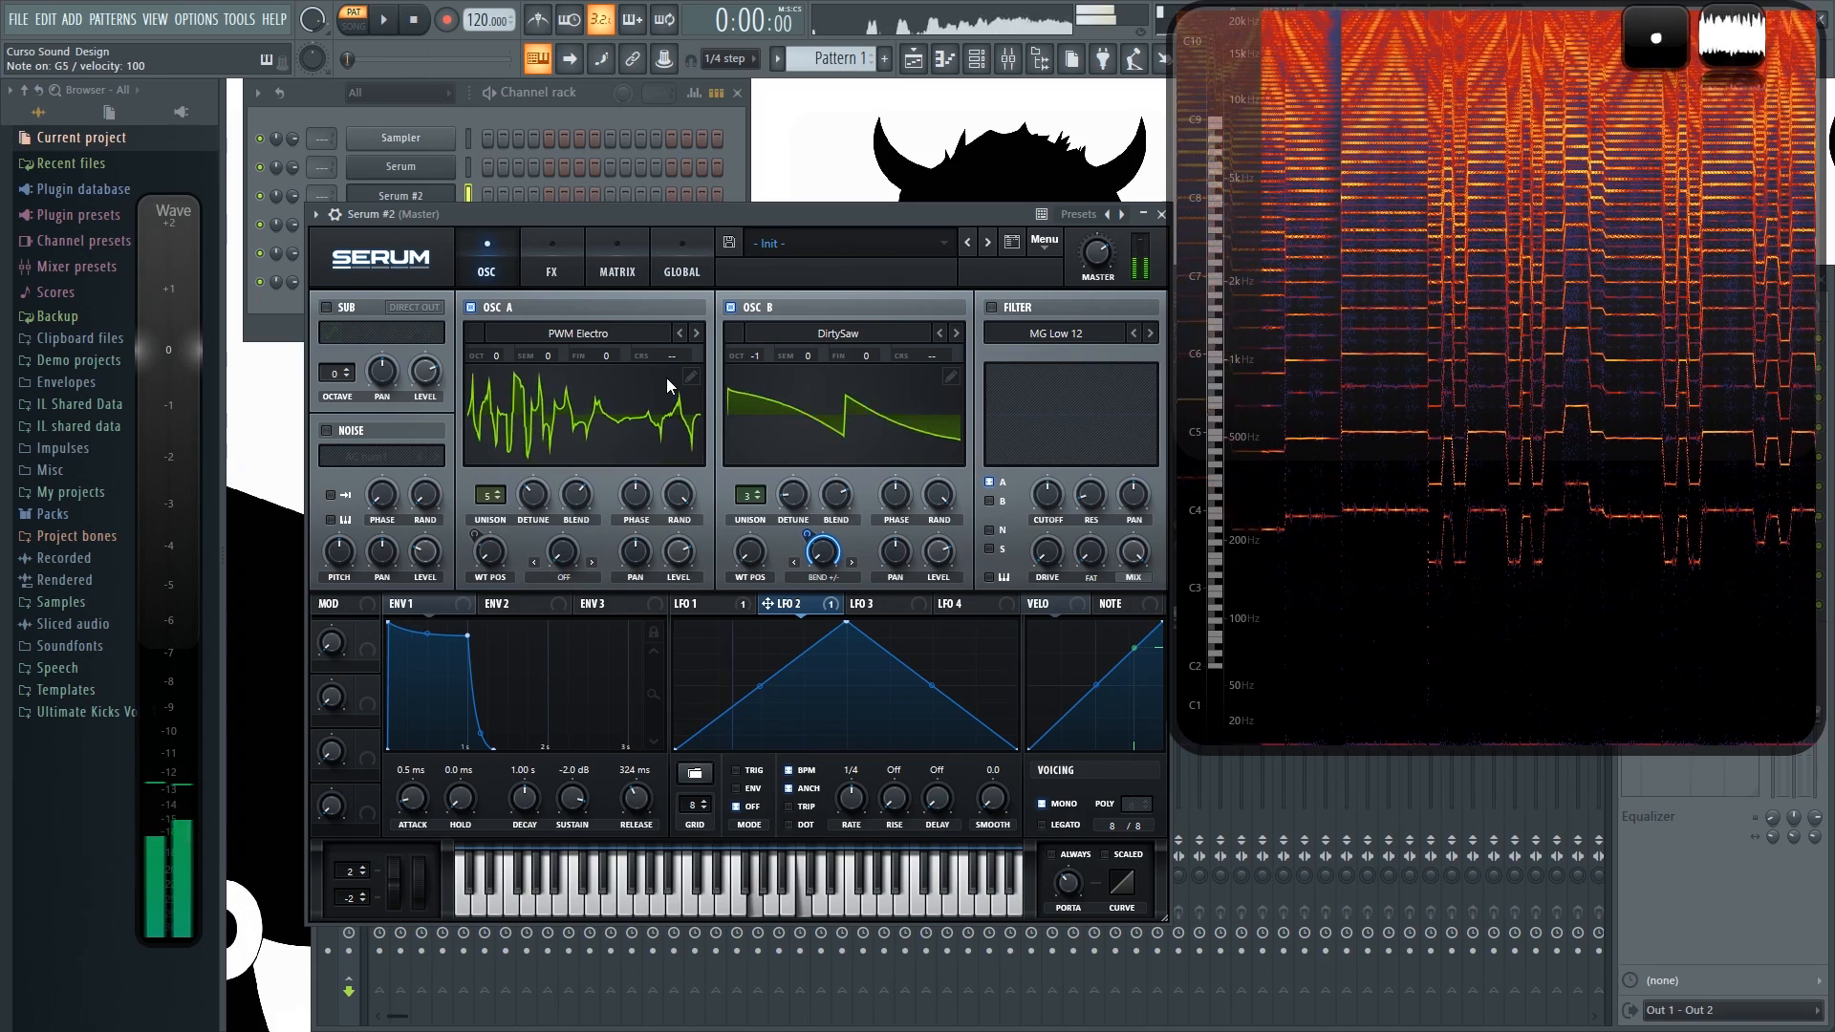
key(u)
key(c)
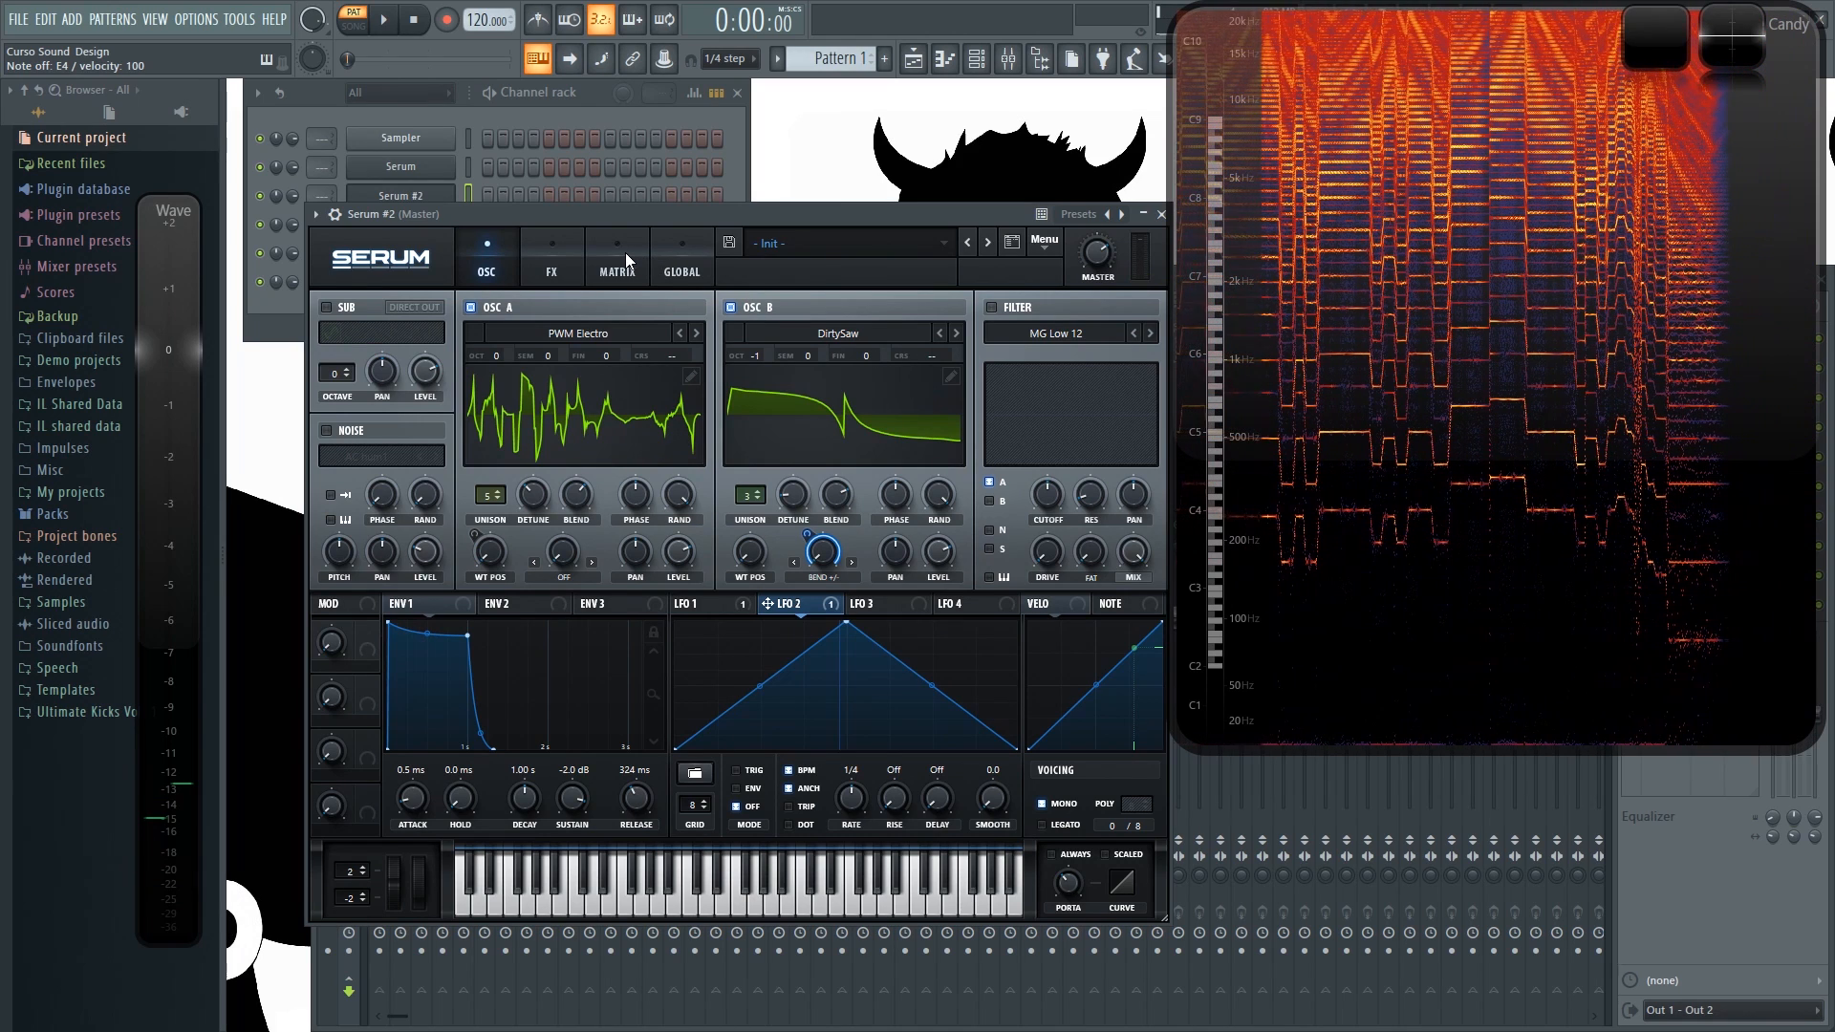
Step: Enable the Delay and Reverb effects on the Serum #2 patch
click(556, 256)
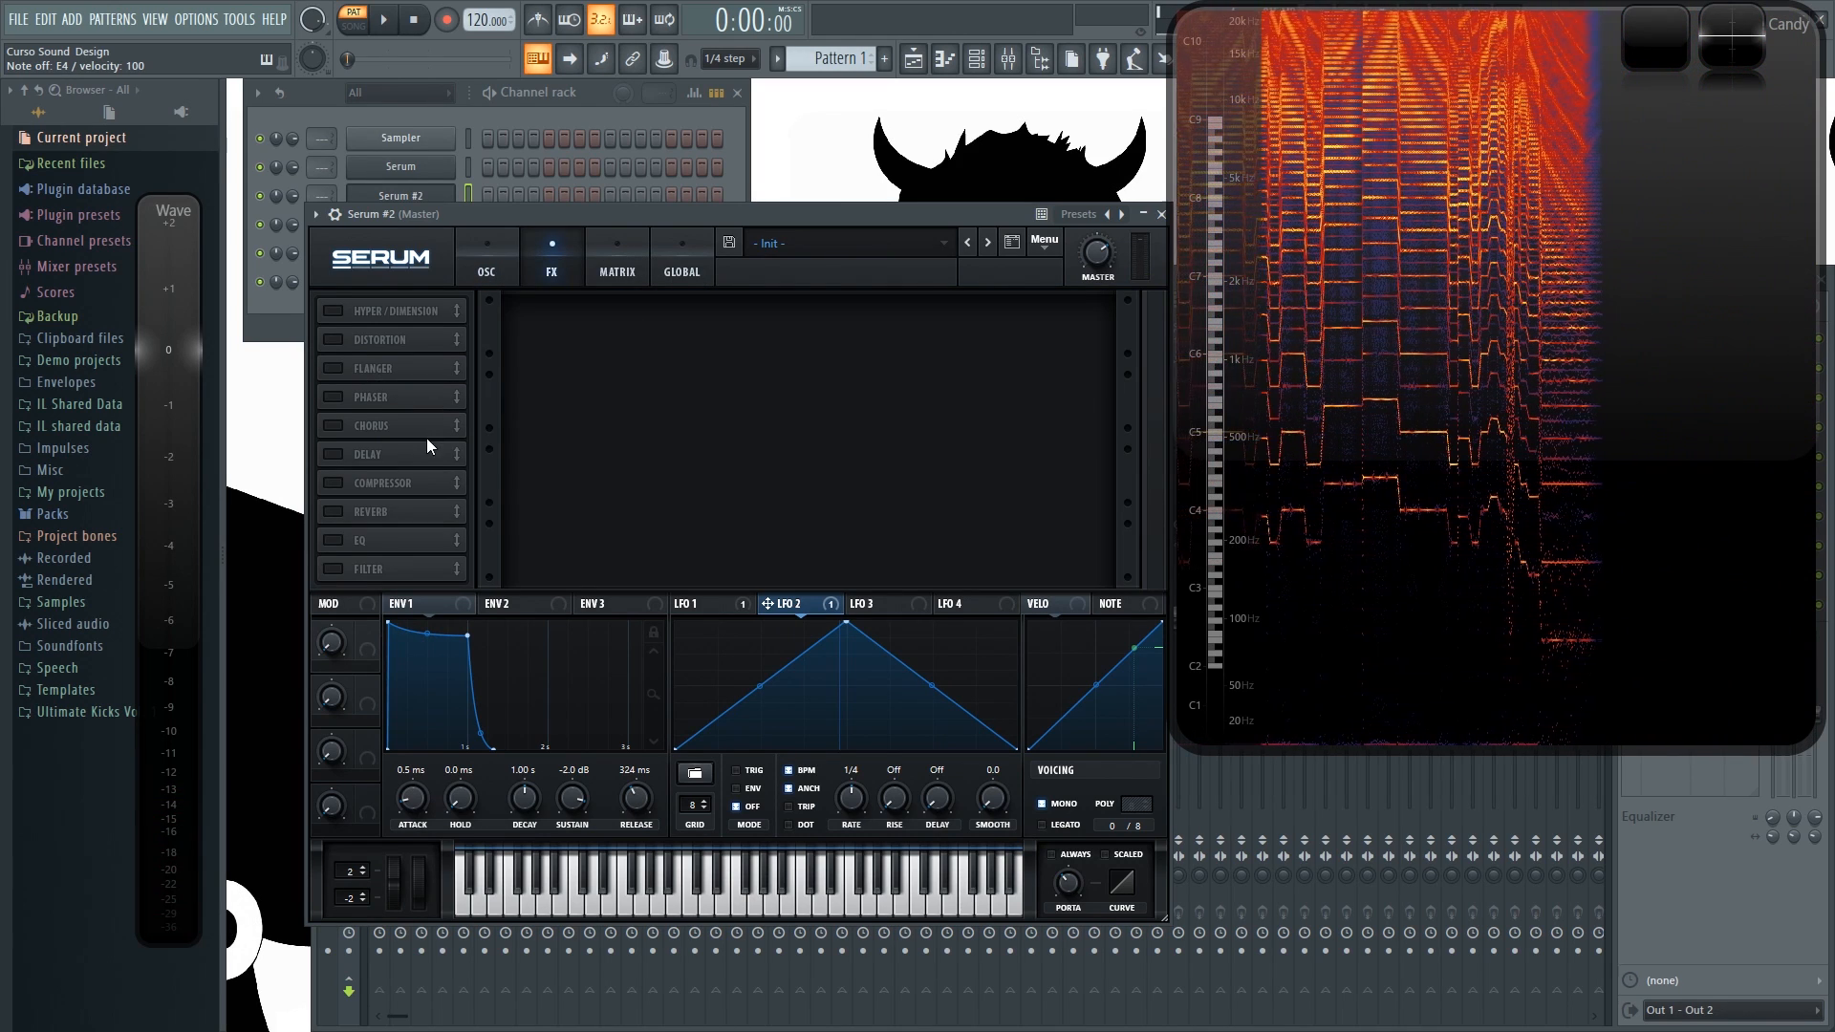
click(363, 456)
click(331, 511)
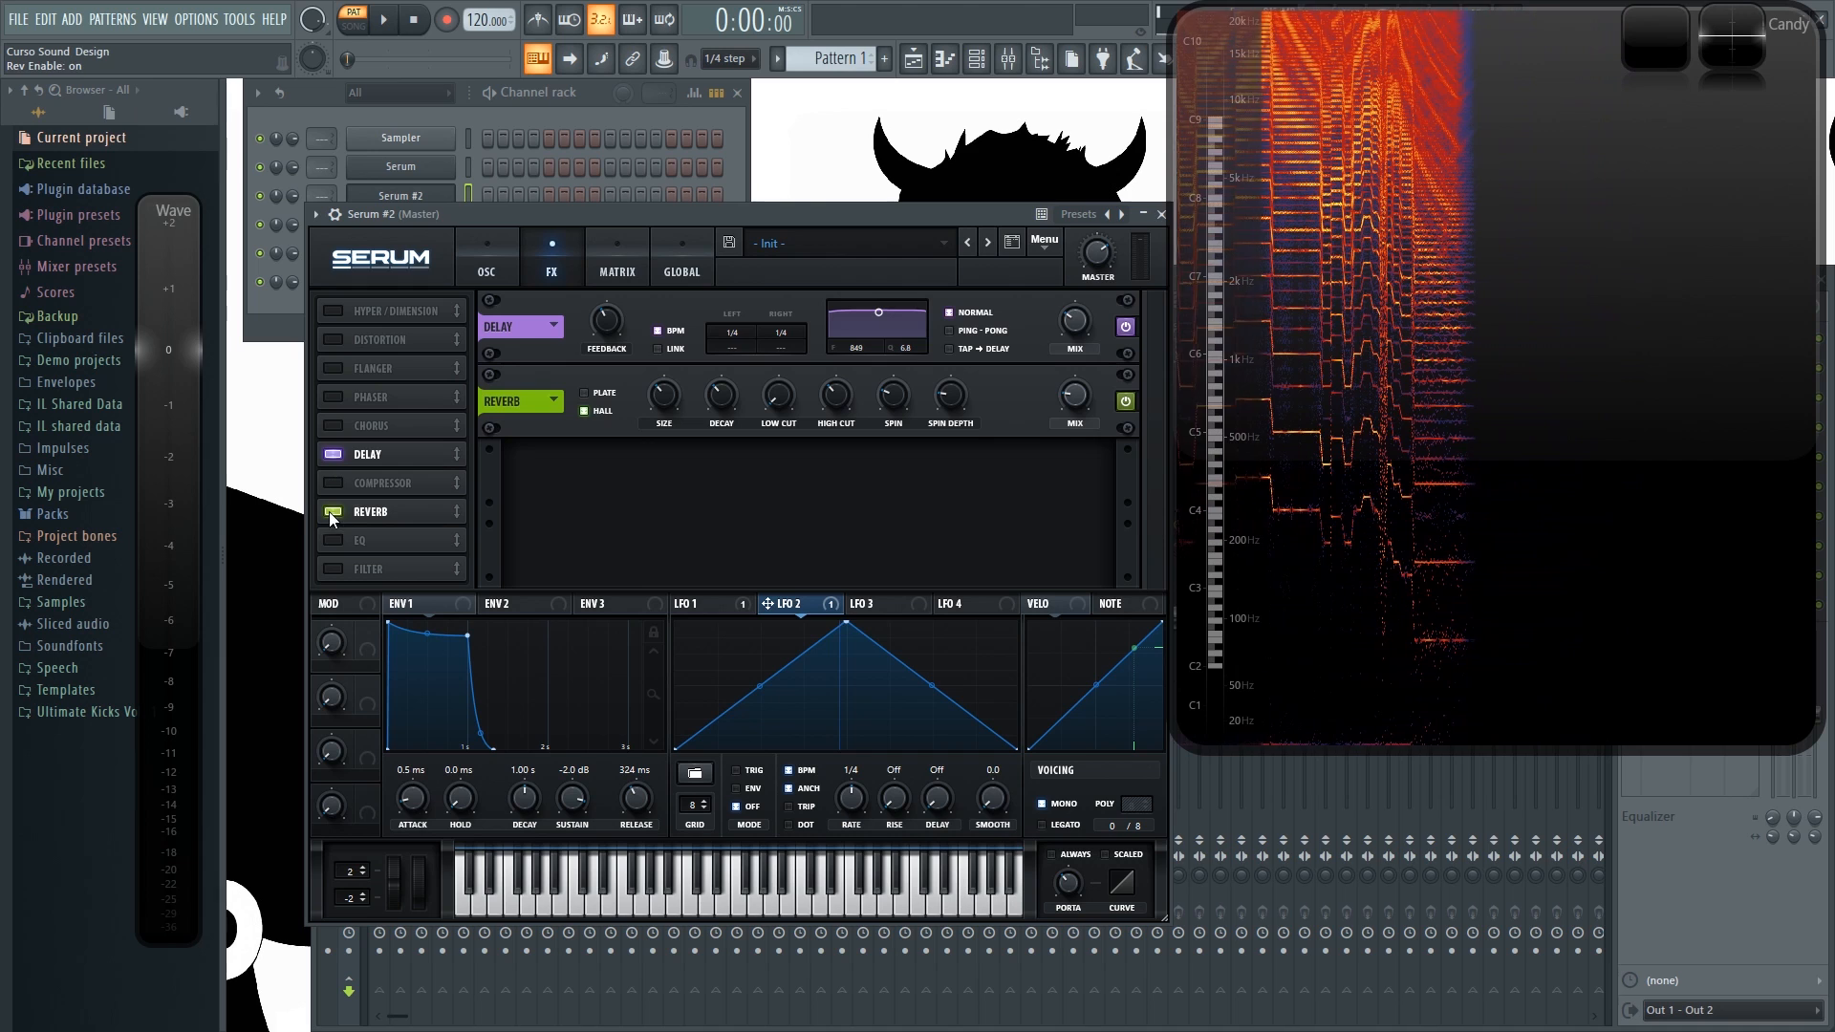
Step: Play a range of overlapping notes to audition the bass with delay and reverb
key(x)
key(v)
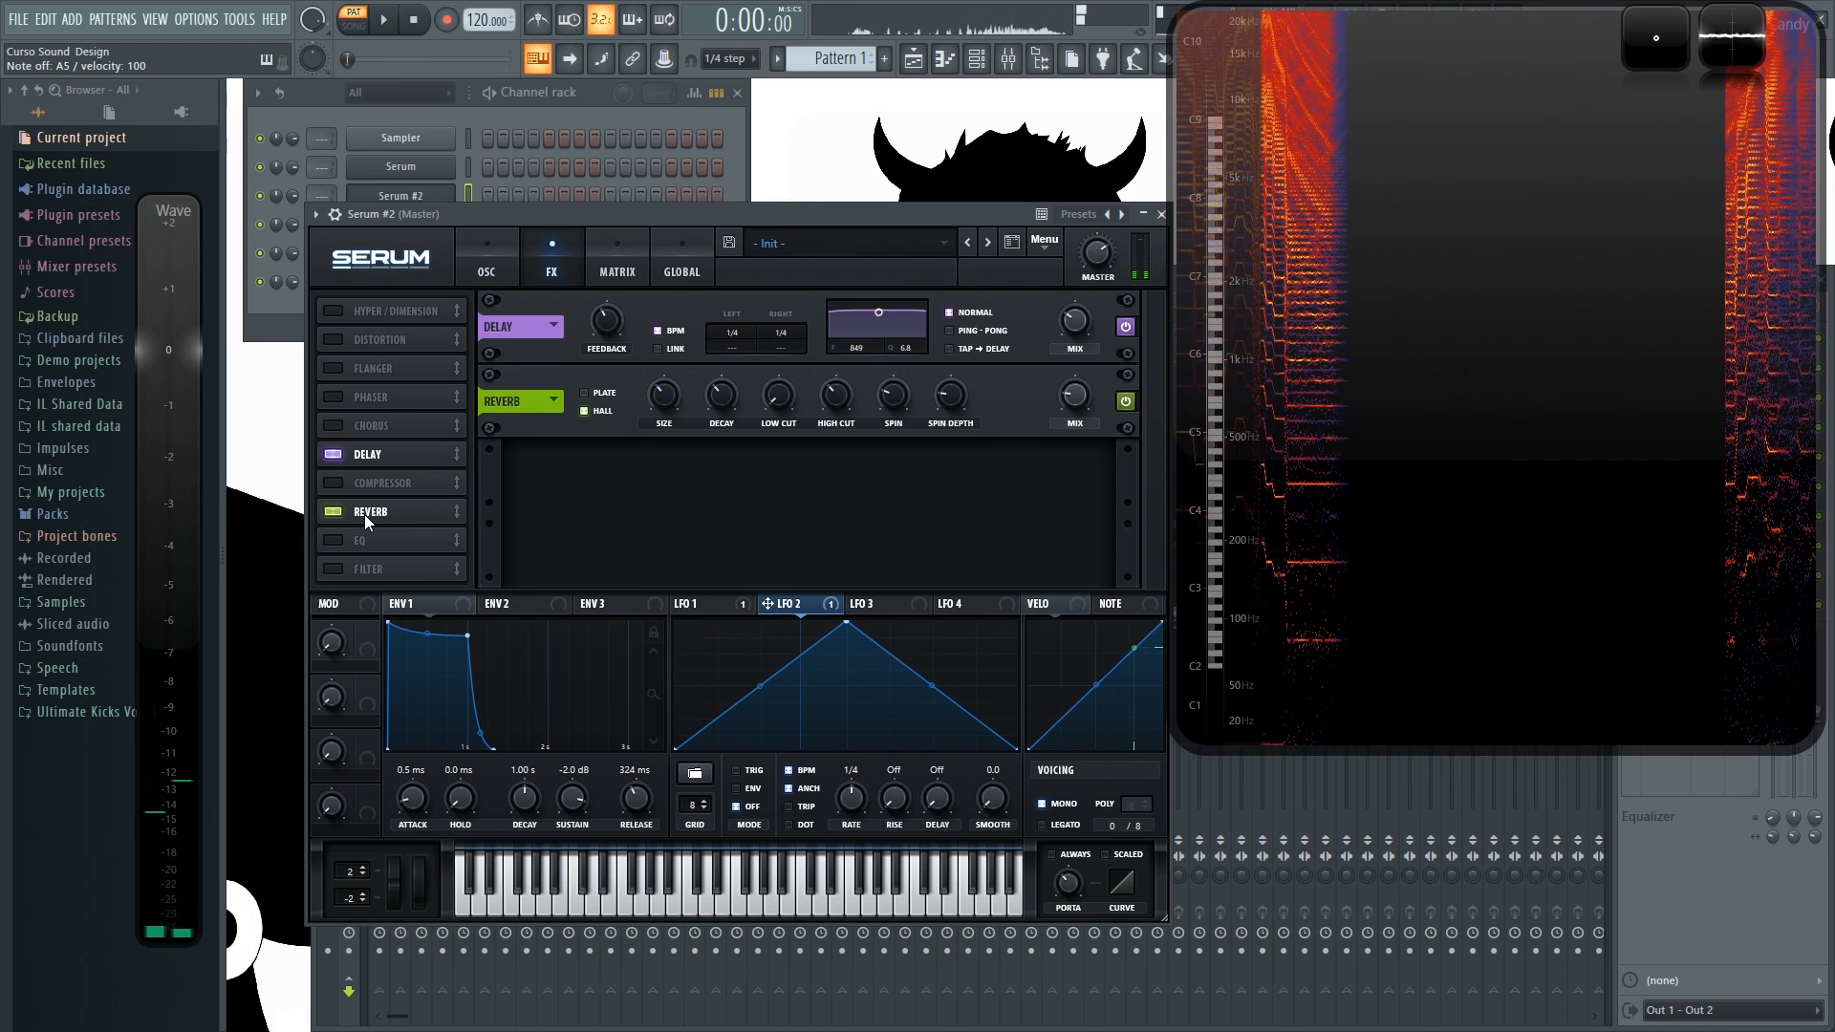
key(w)
key(b)
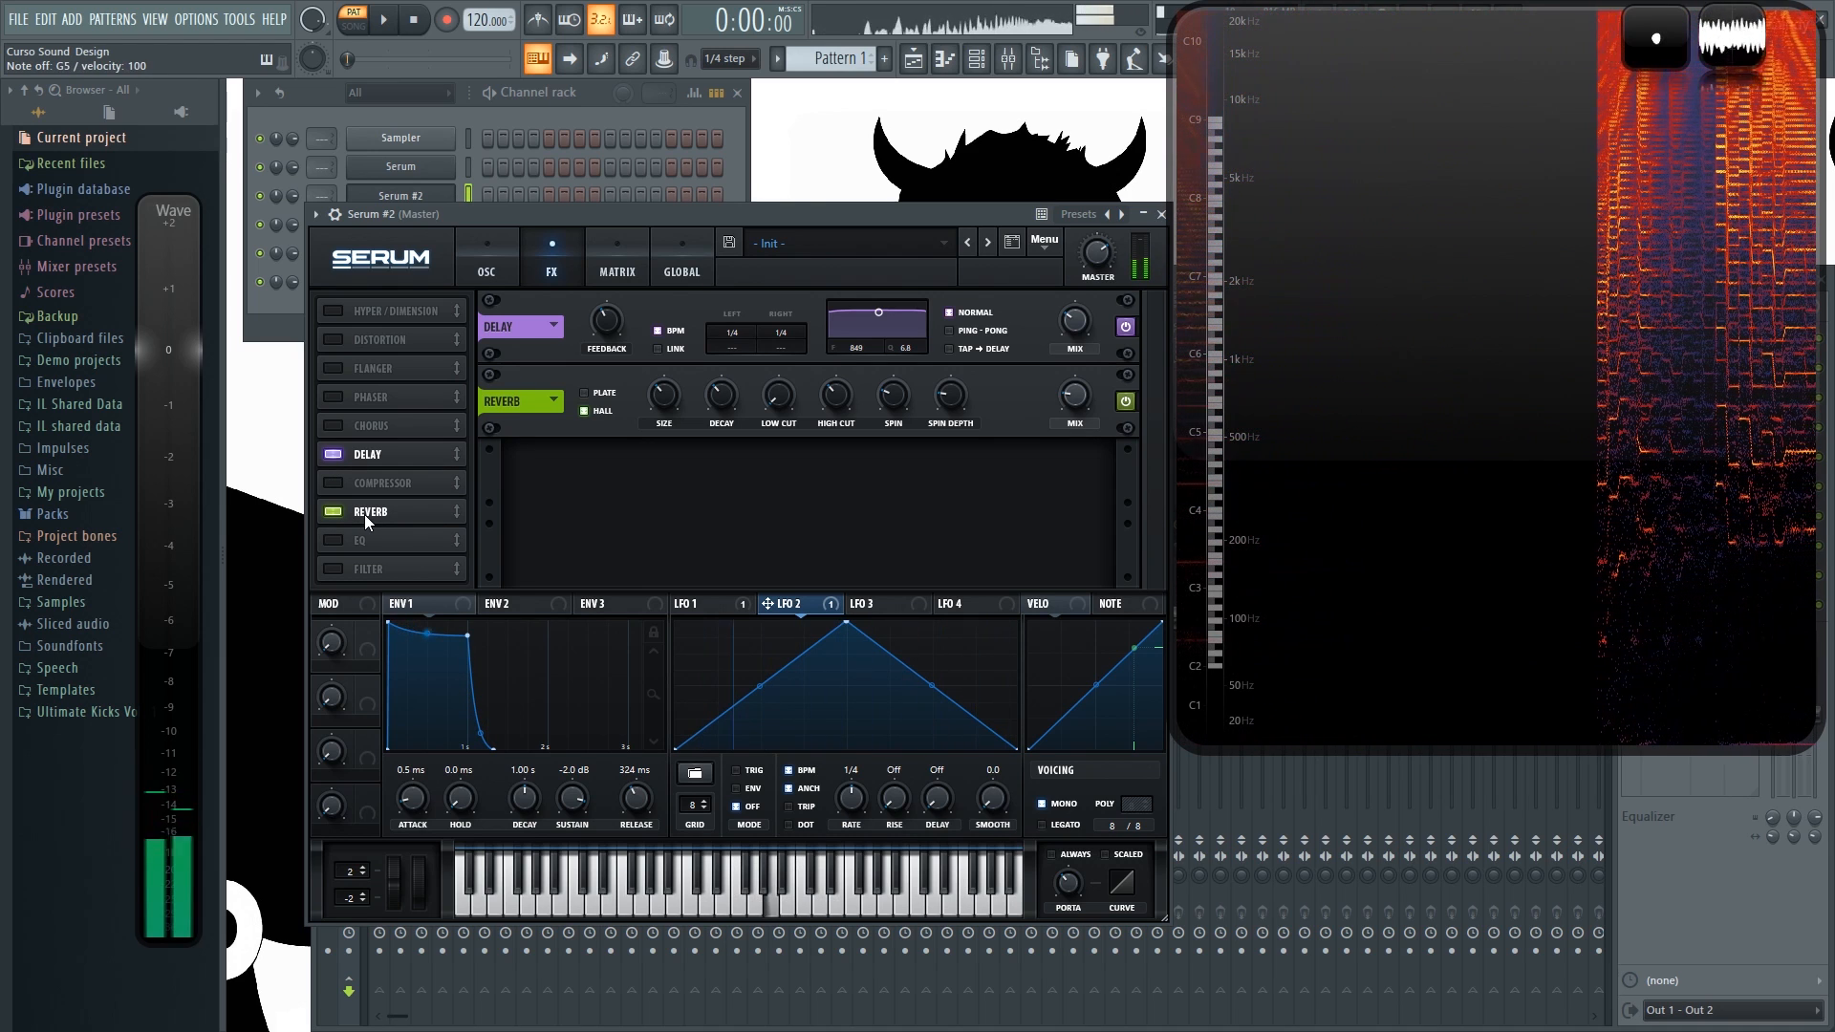
key(w)
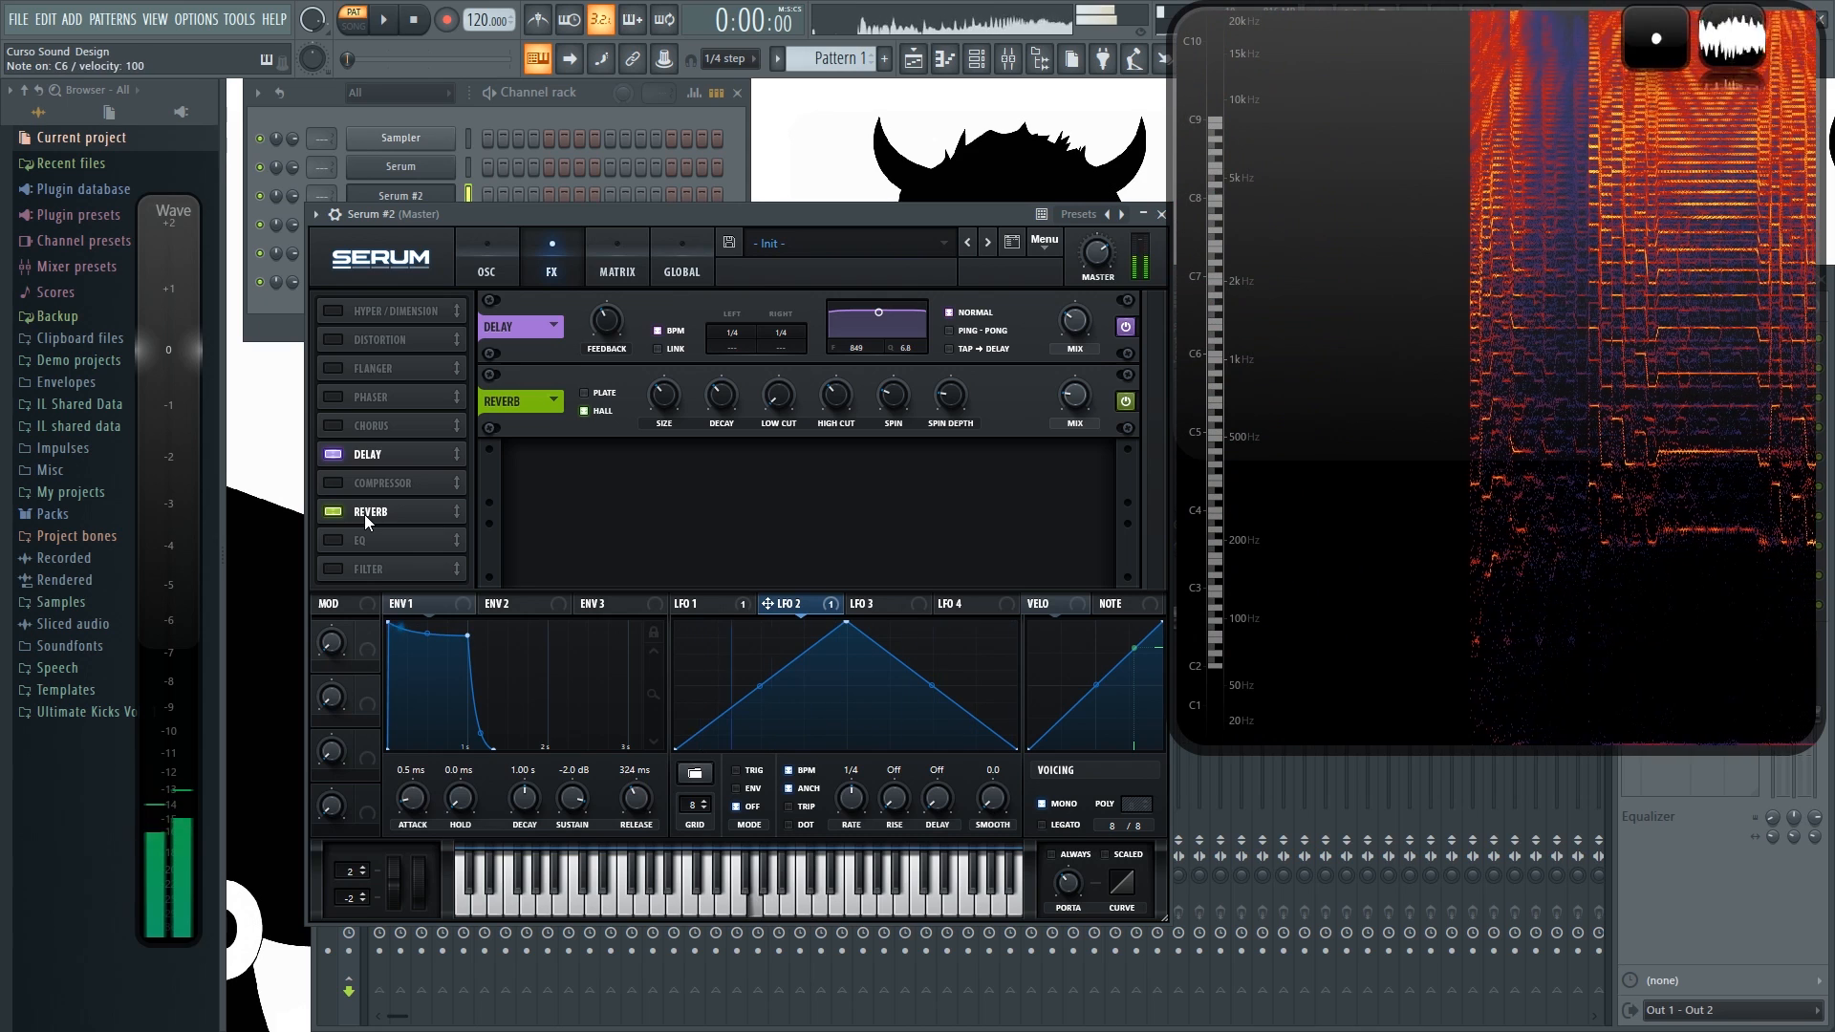
key(m)
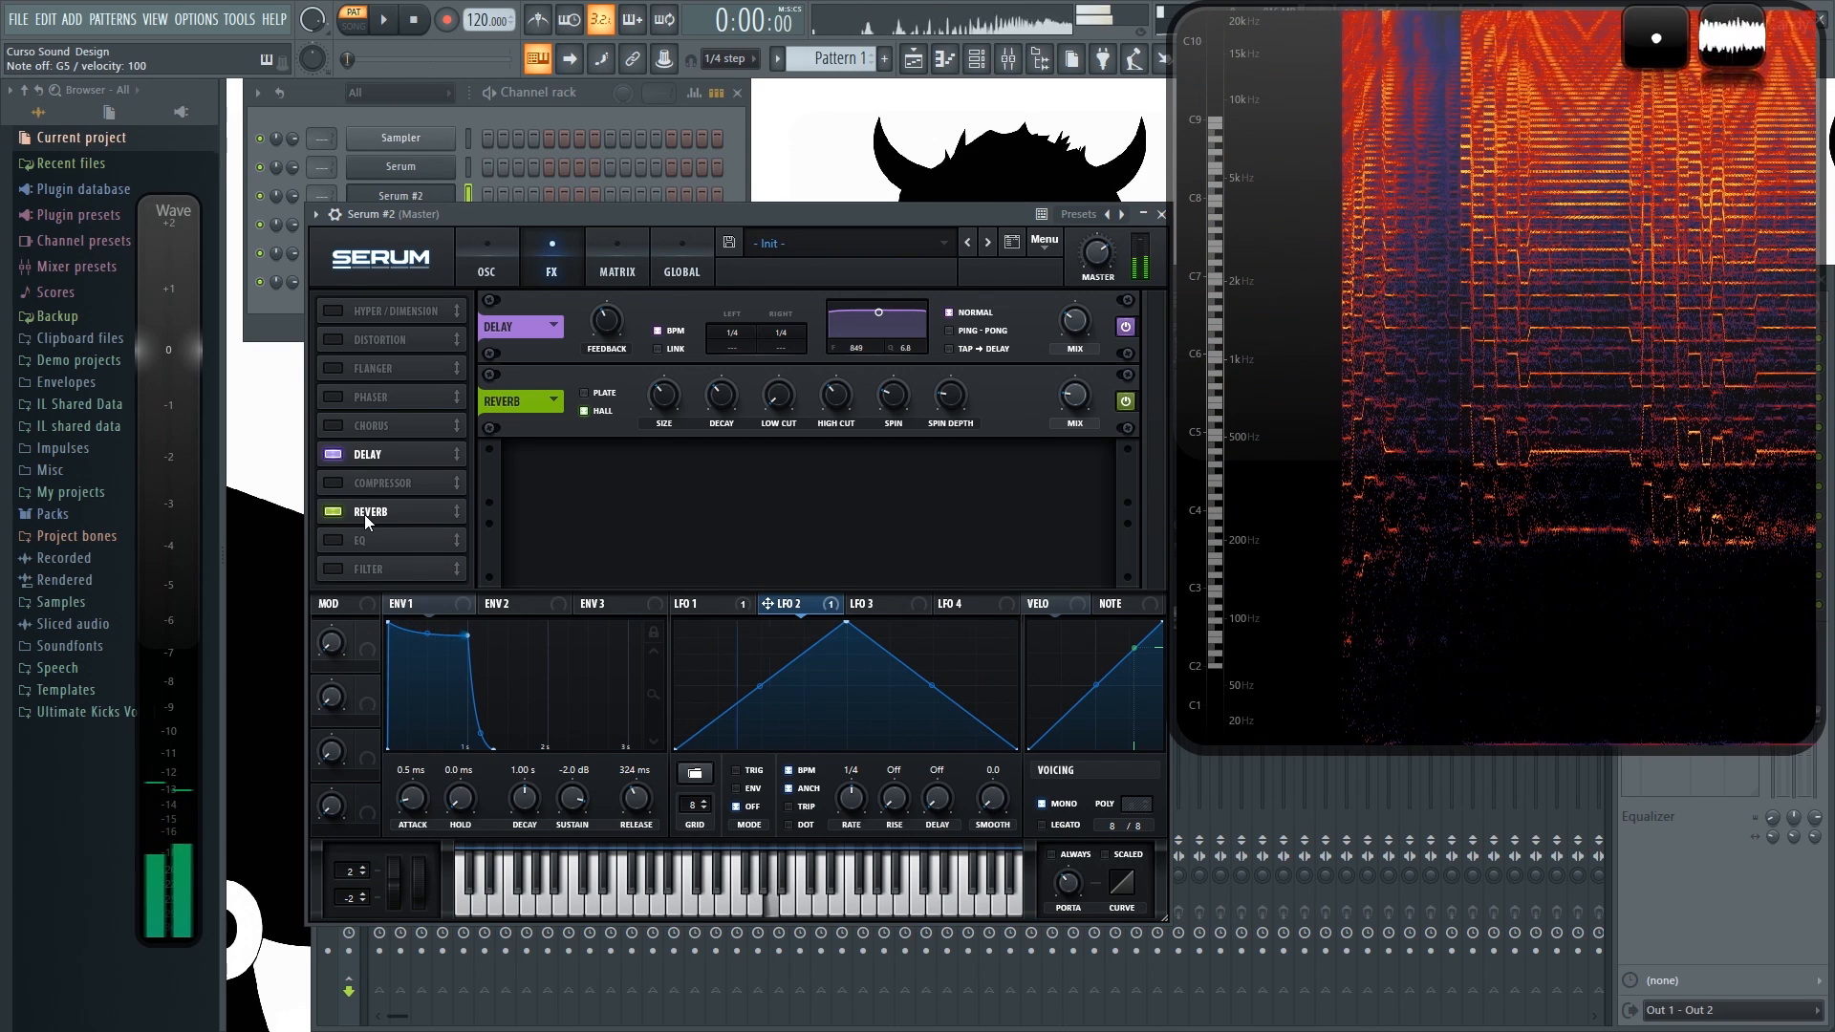
key(b)
key(e)
key(w)
key(b)
key(q)
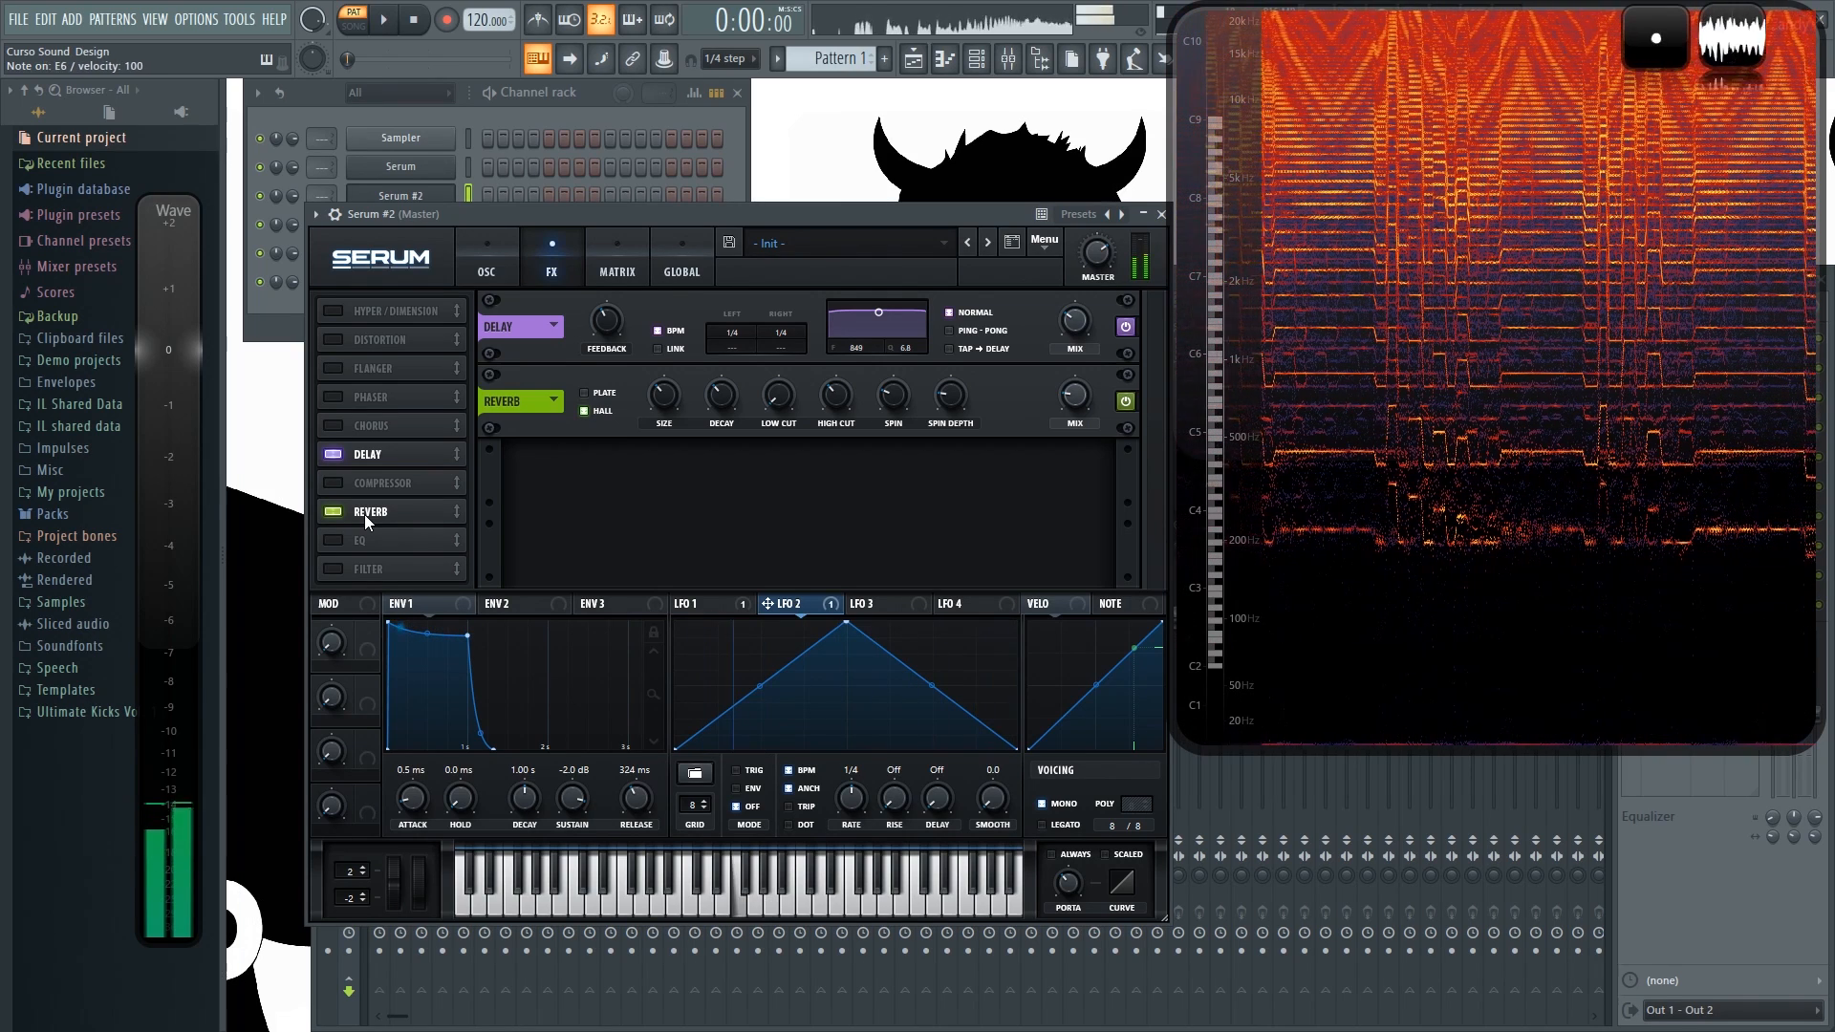
key(v)
key(n)
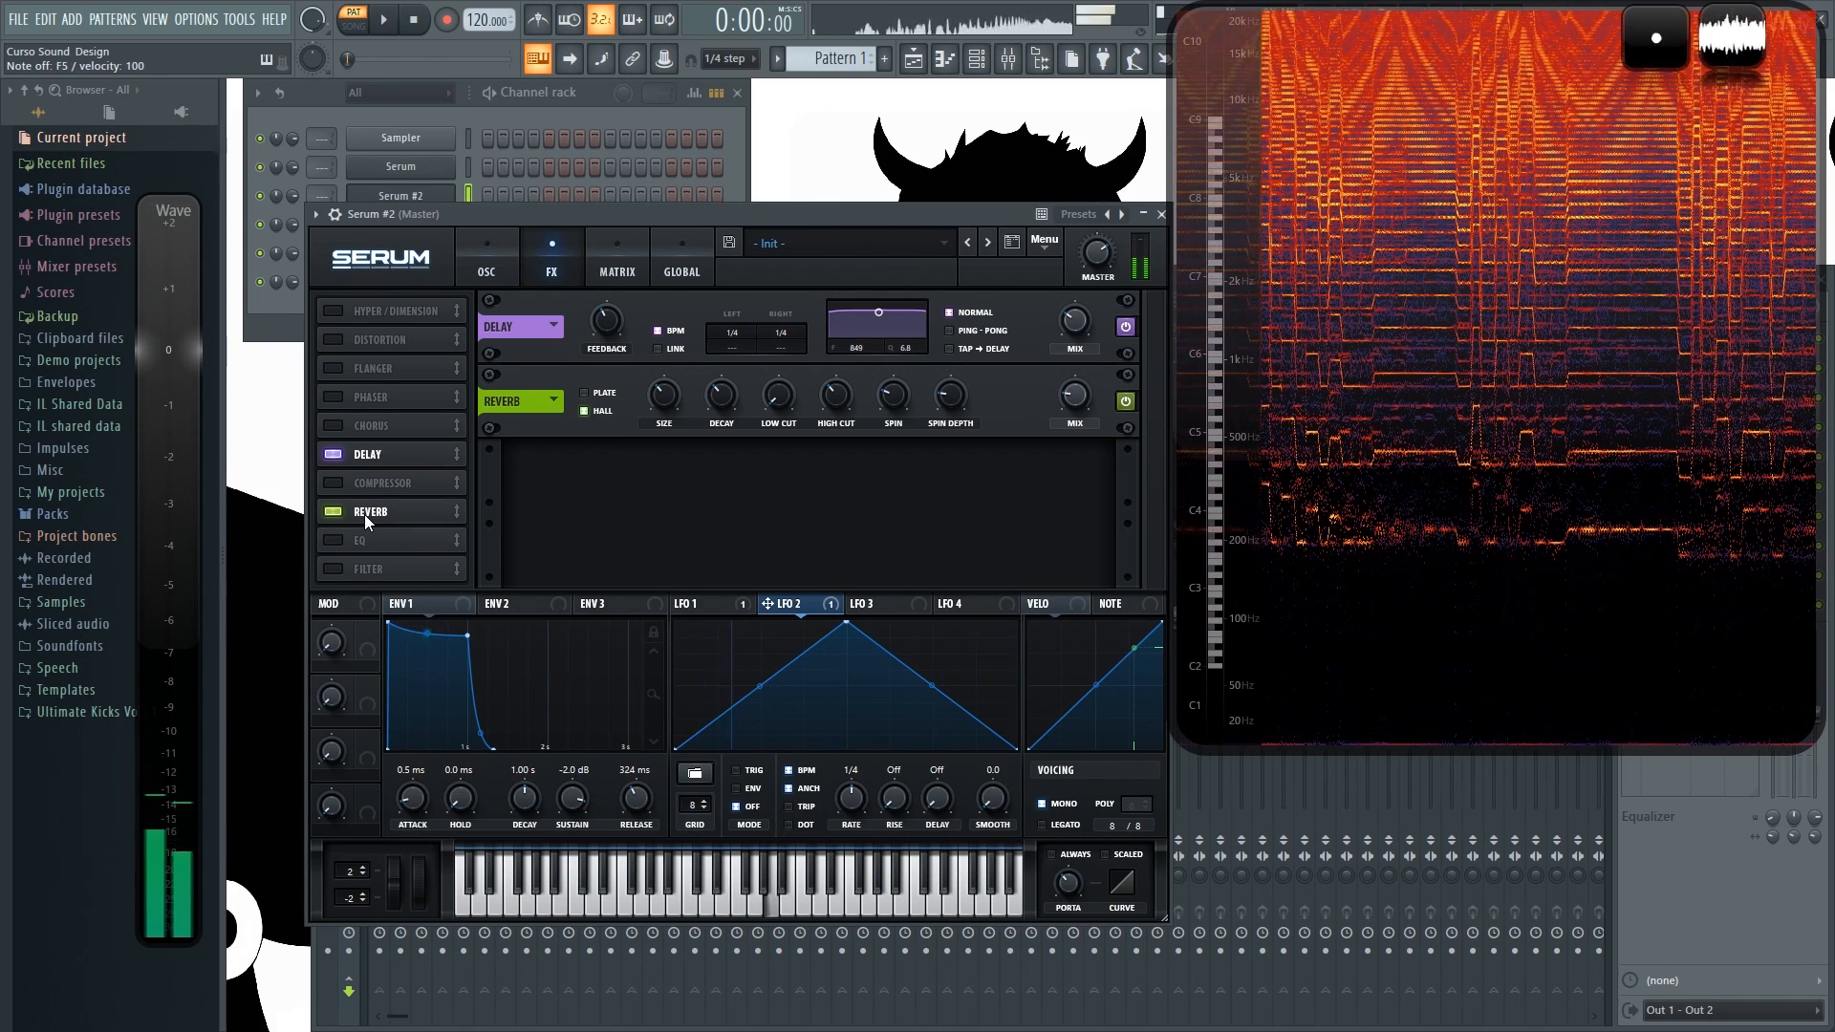
key(e)
key(w)
key(r)
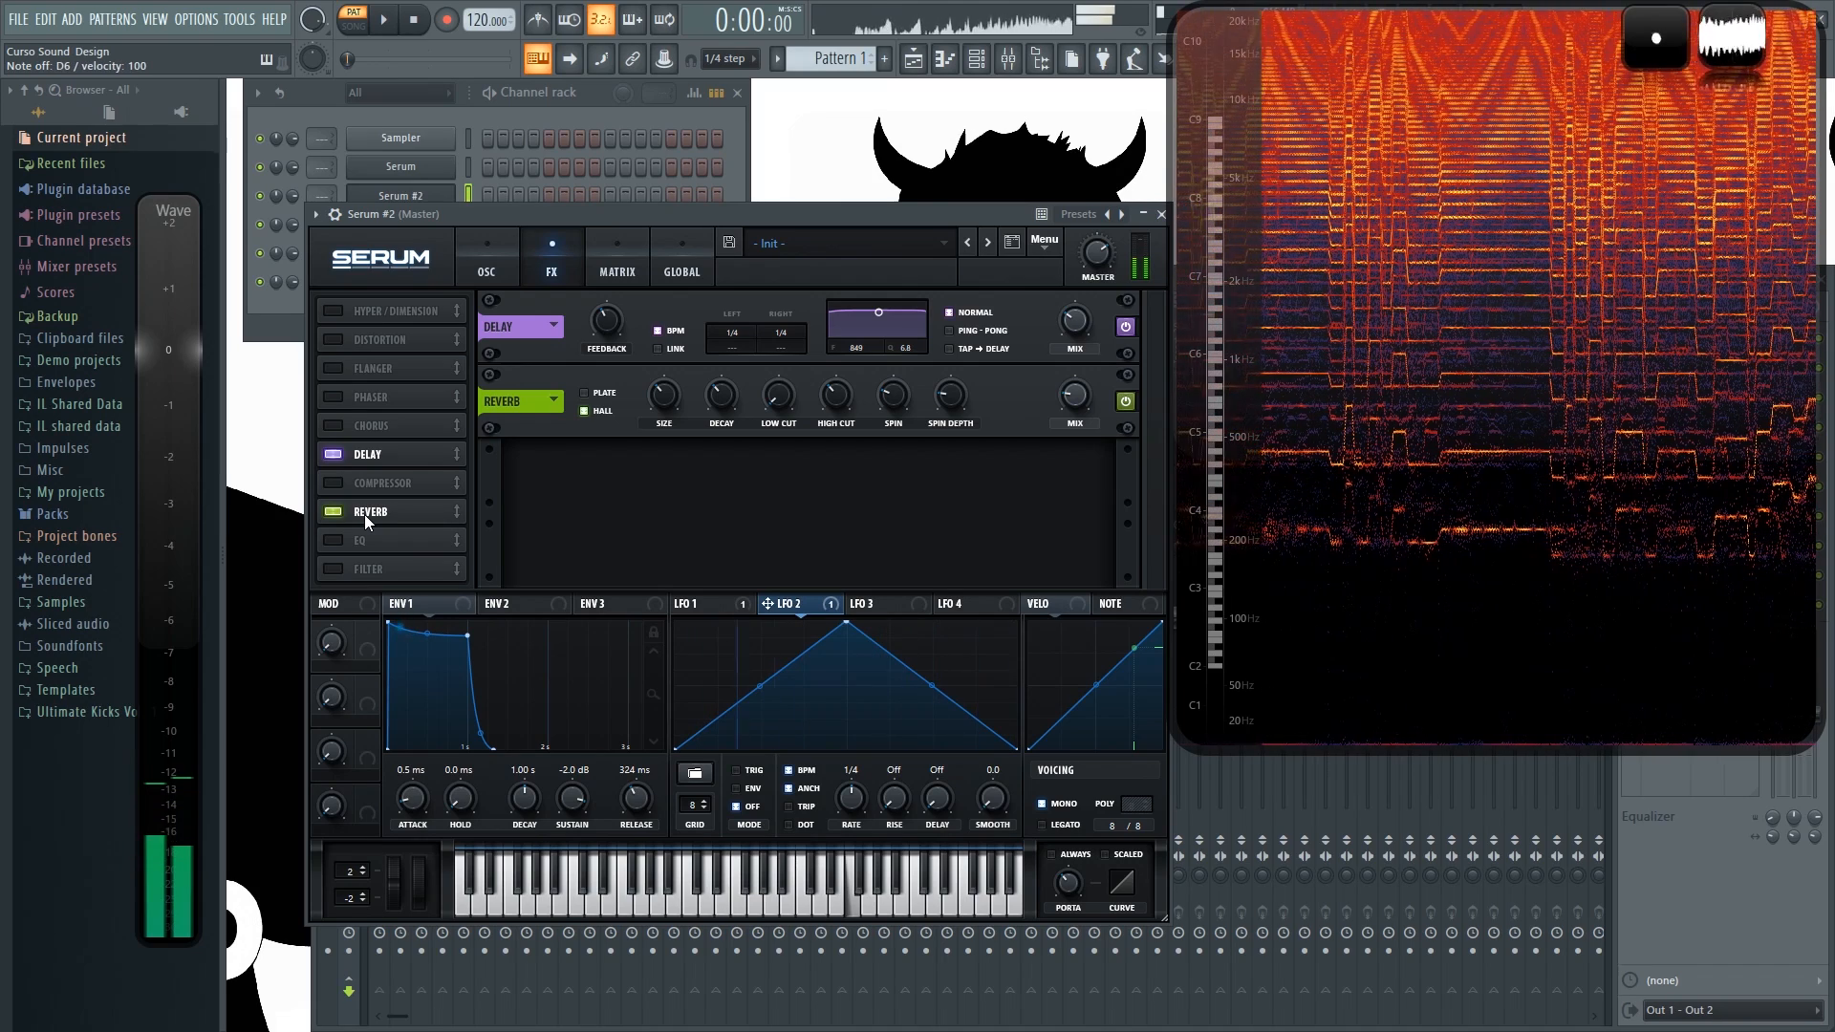
key(q)
key(x)
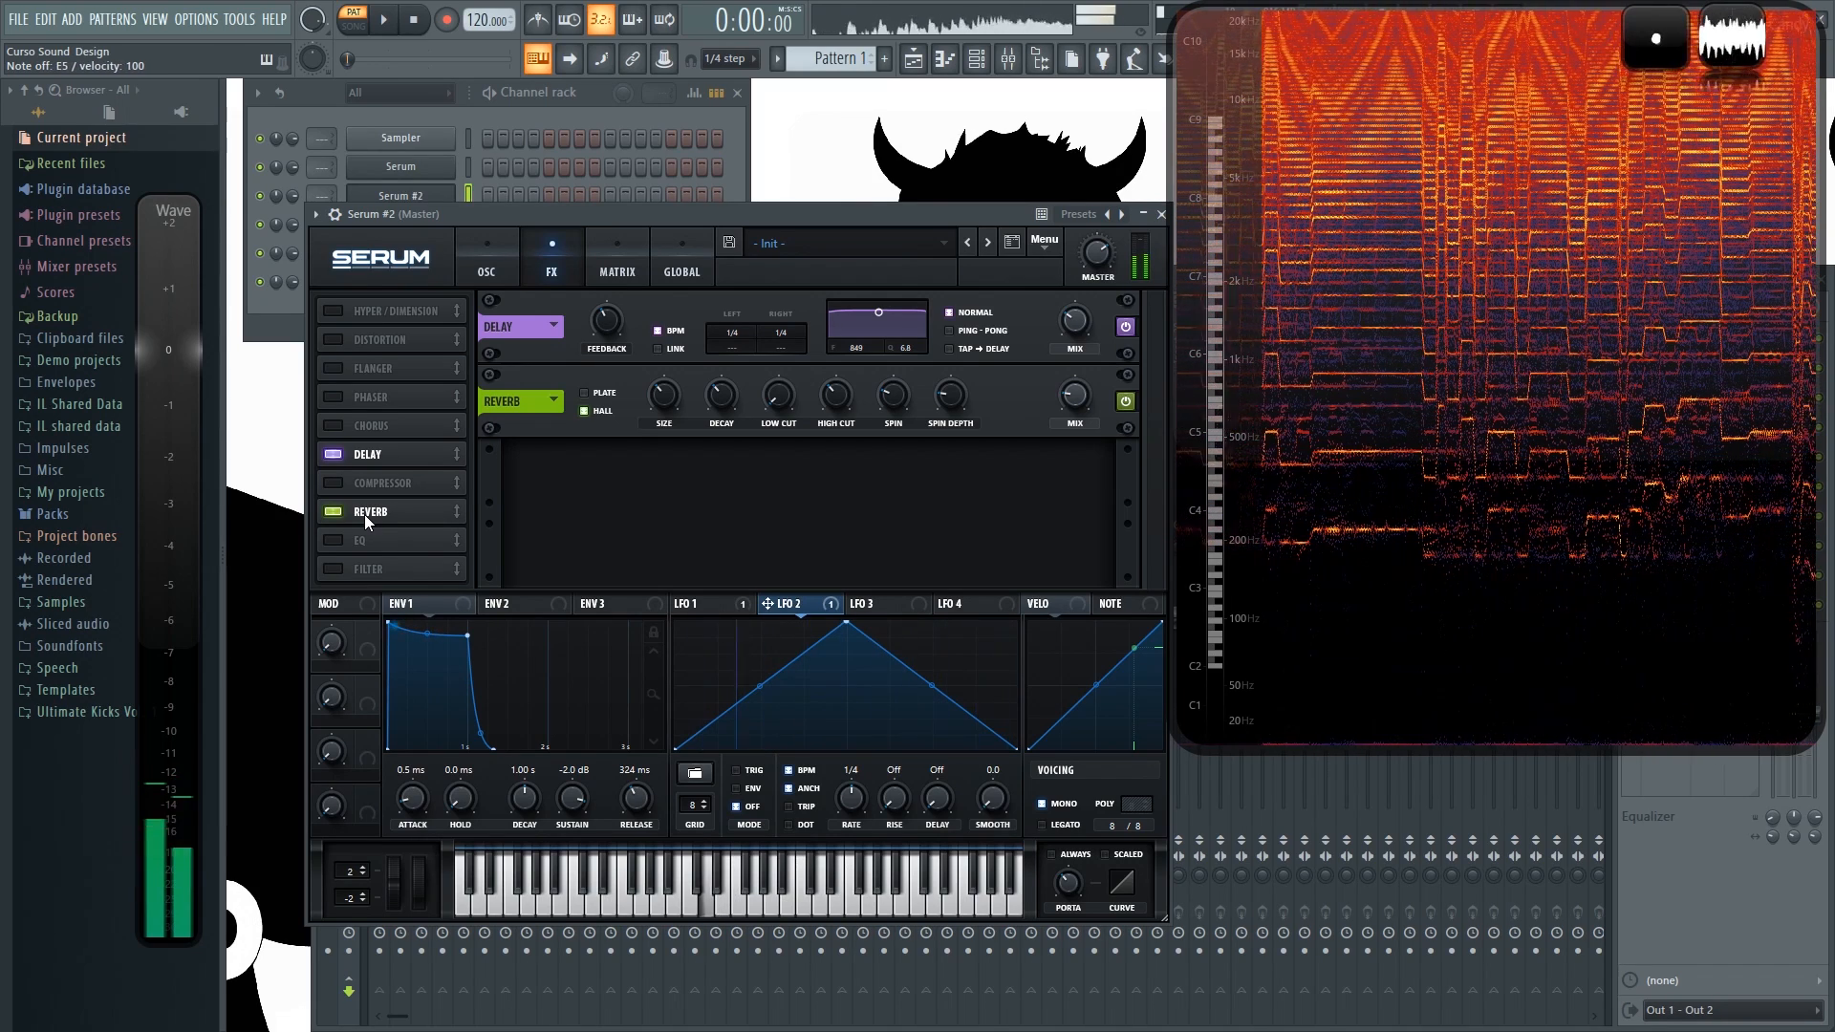
Step: Return to the oscillator page and play the Serum and Serum #2 channels to compare the two basses
click(483, 274)
click(613, 98)
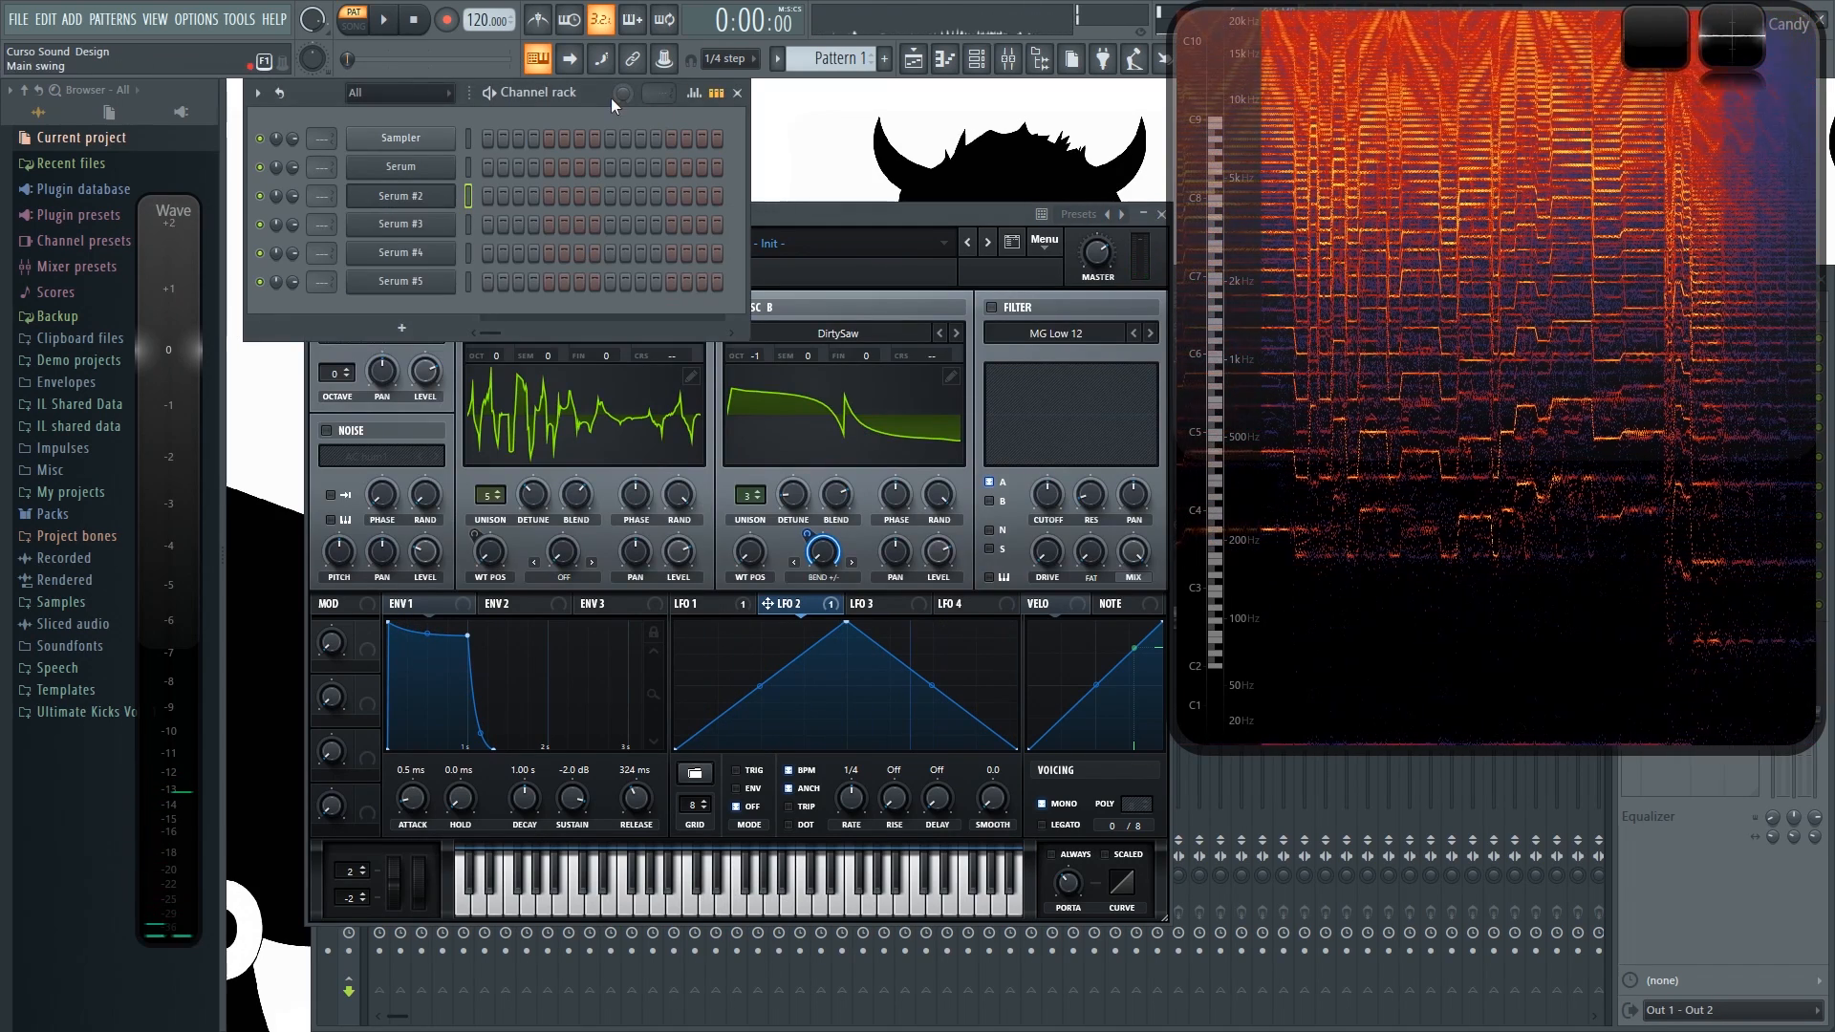
key(x)
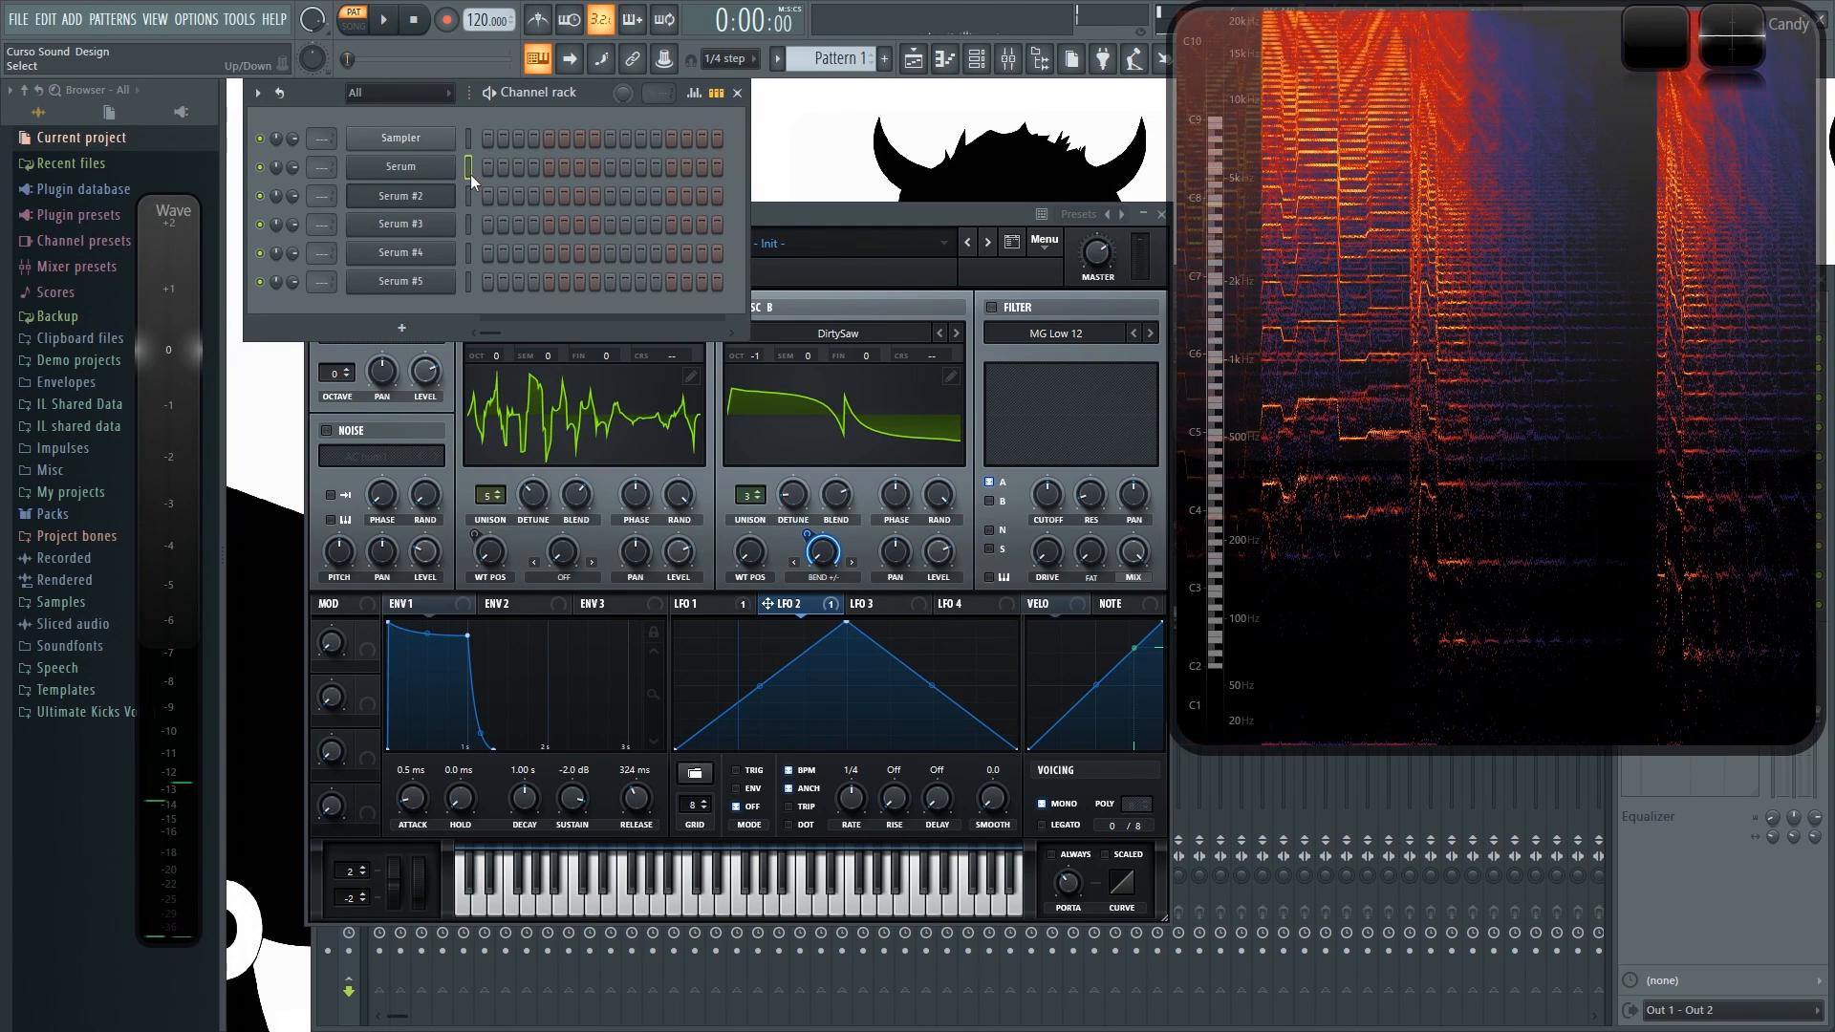
key(v)
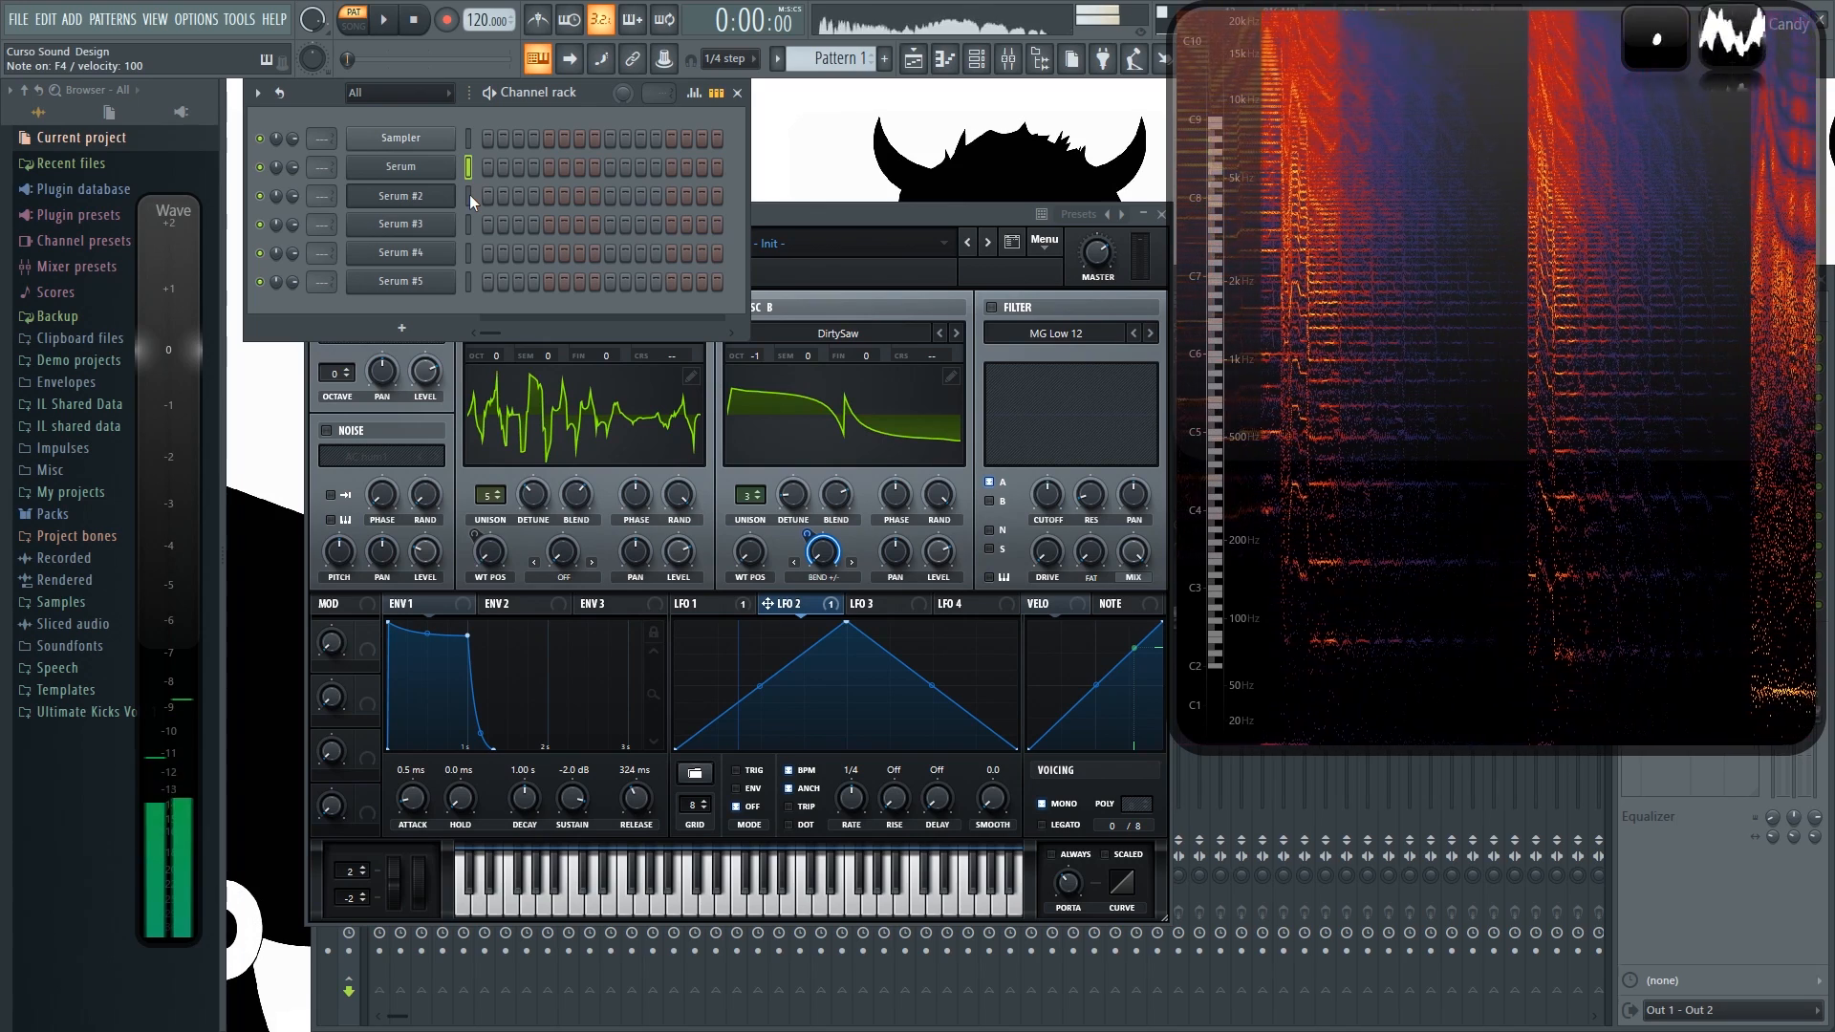
click(468, 195)
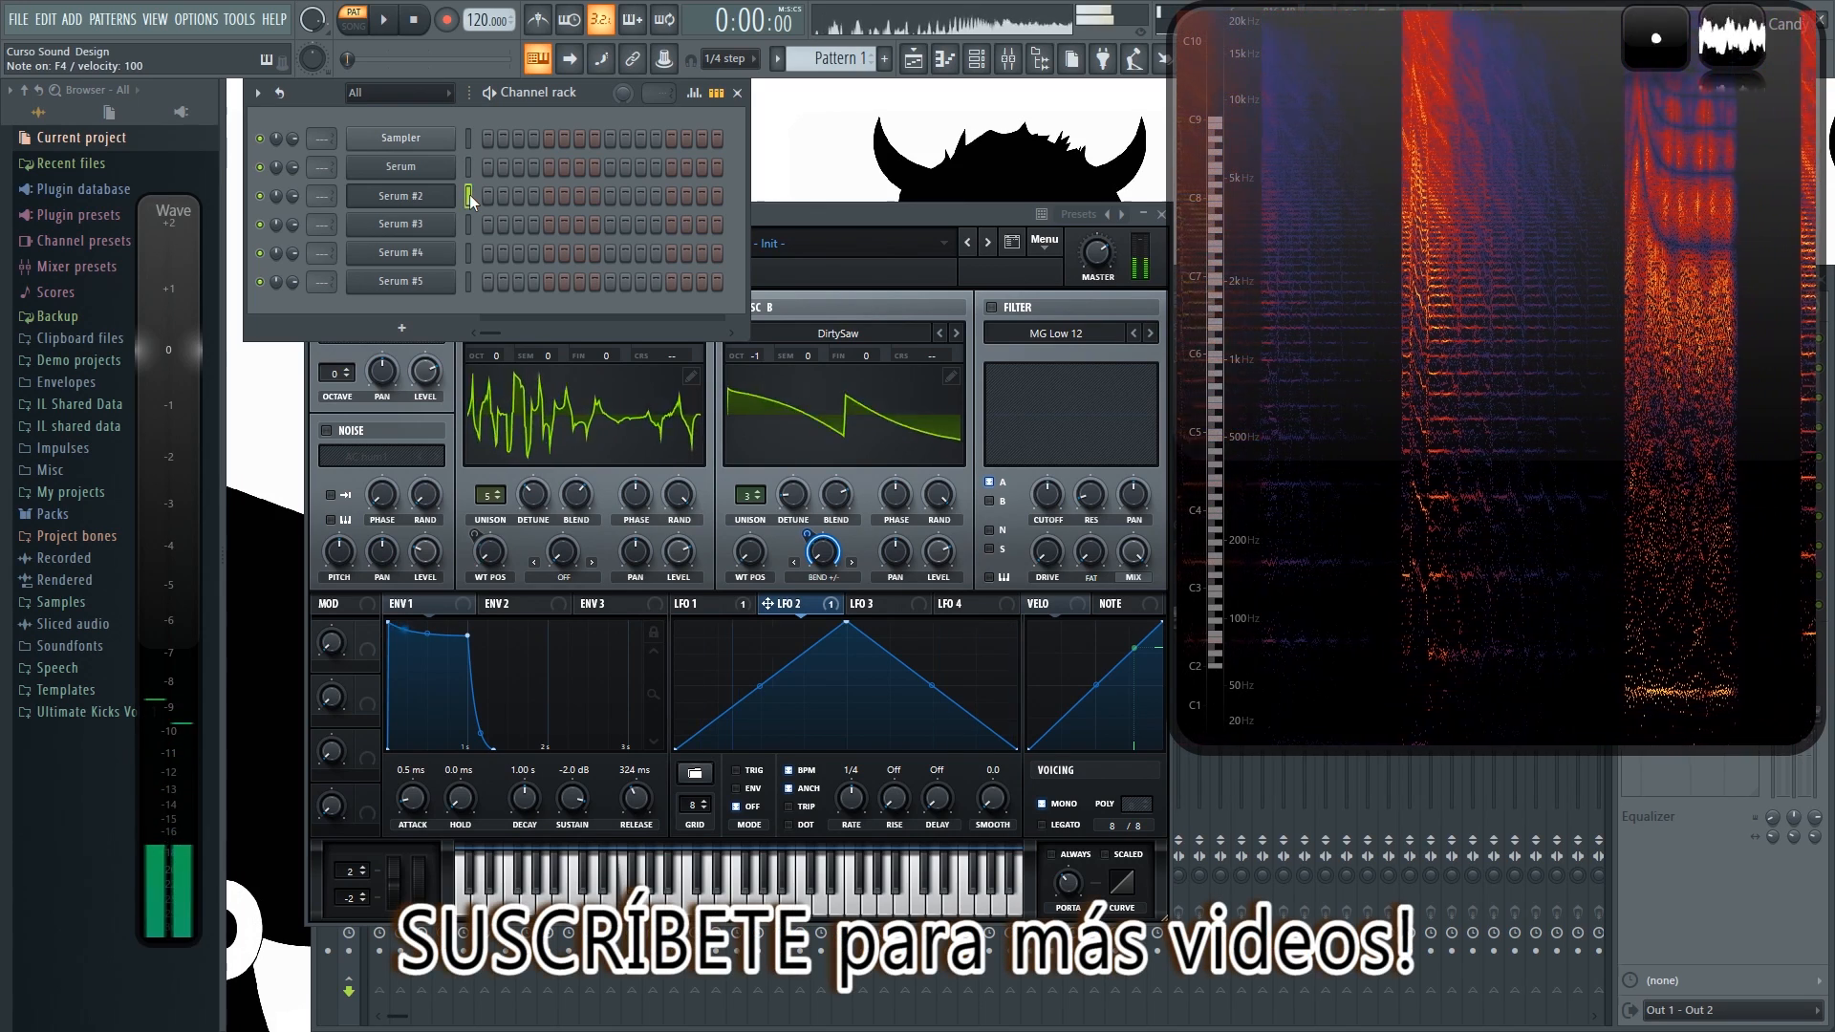
Step: Switch from Serum #2 to the Serum #3 channel and open its synth window
click(468, 225)
drag(671, 312, 632, 188)
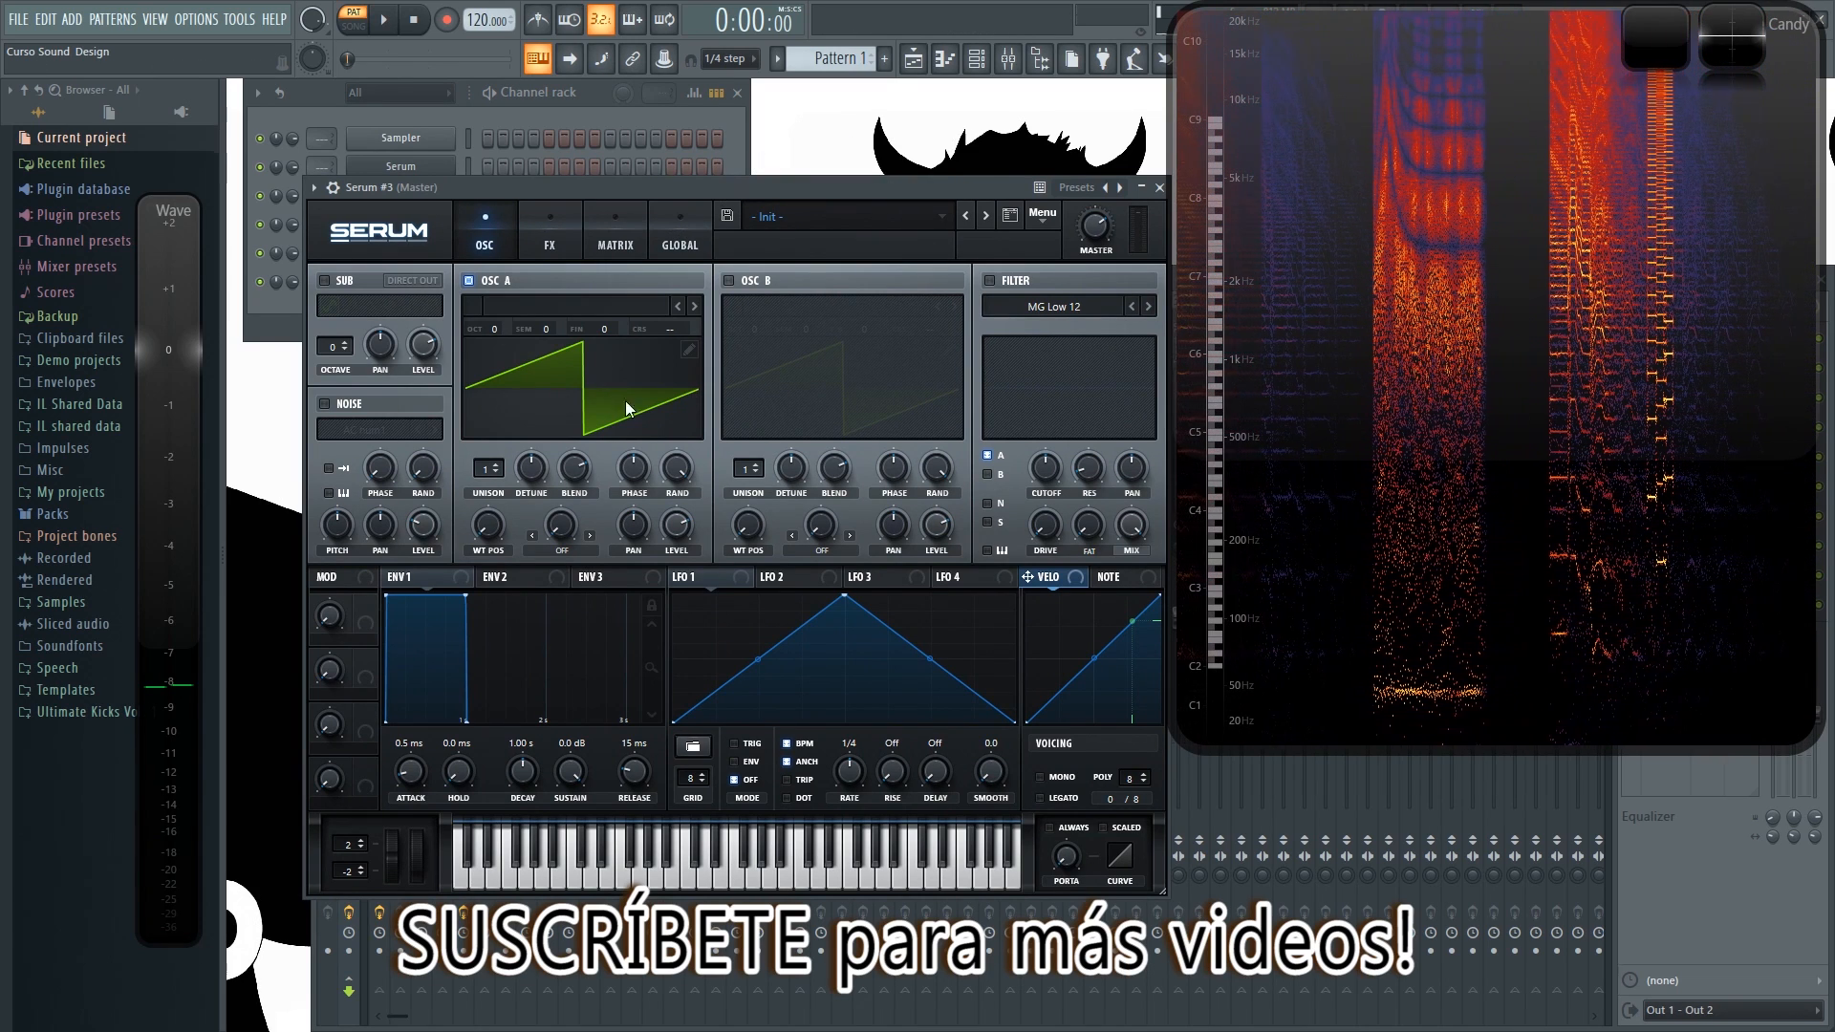
Step: Load the spectral wavetable Scout [SN] into OSC A and sweep its wavetable position while holding a note
click(518, 308)
mouse_move(577, 378)
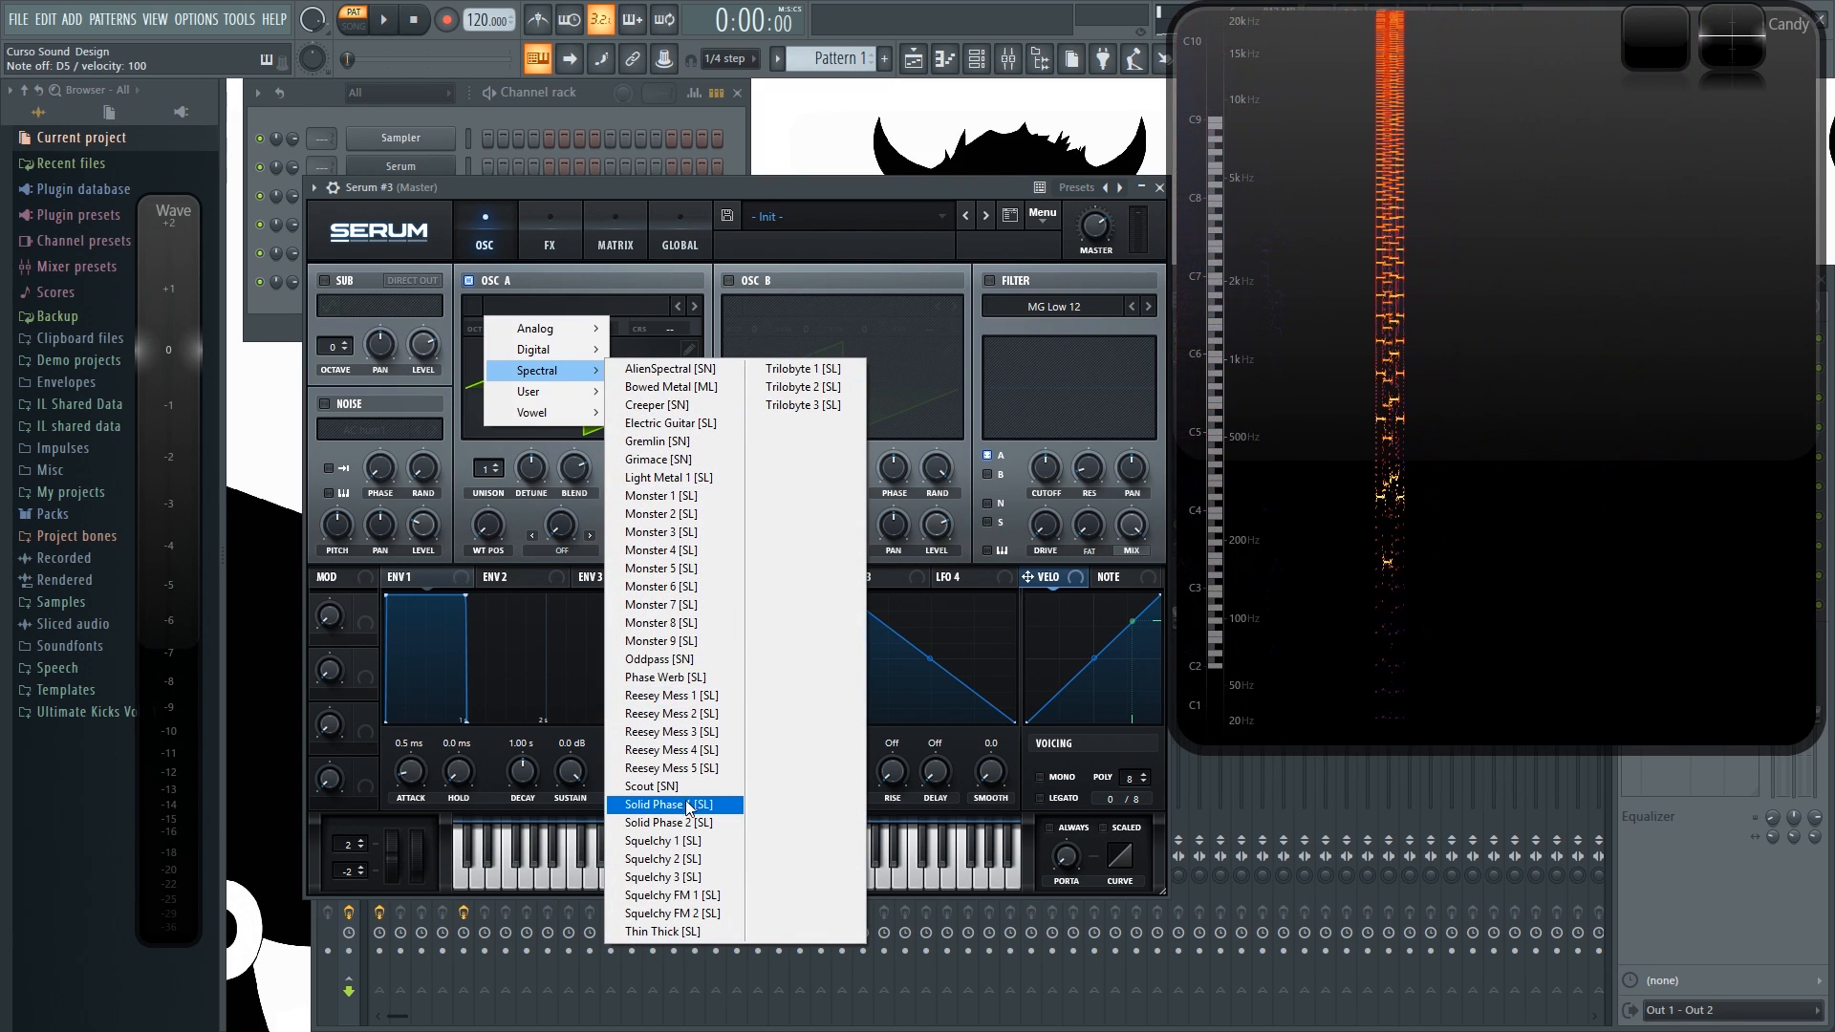
click(669, 786)
key(w)
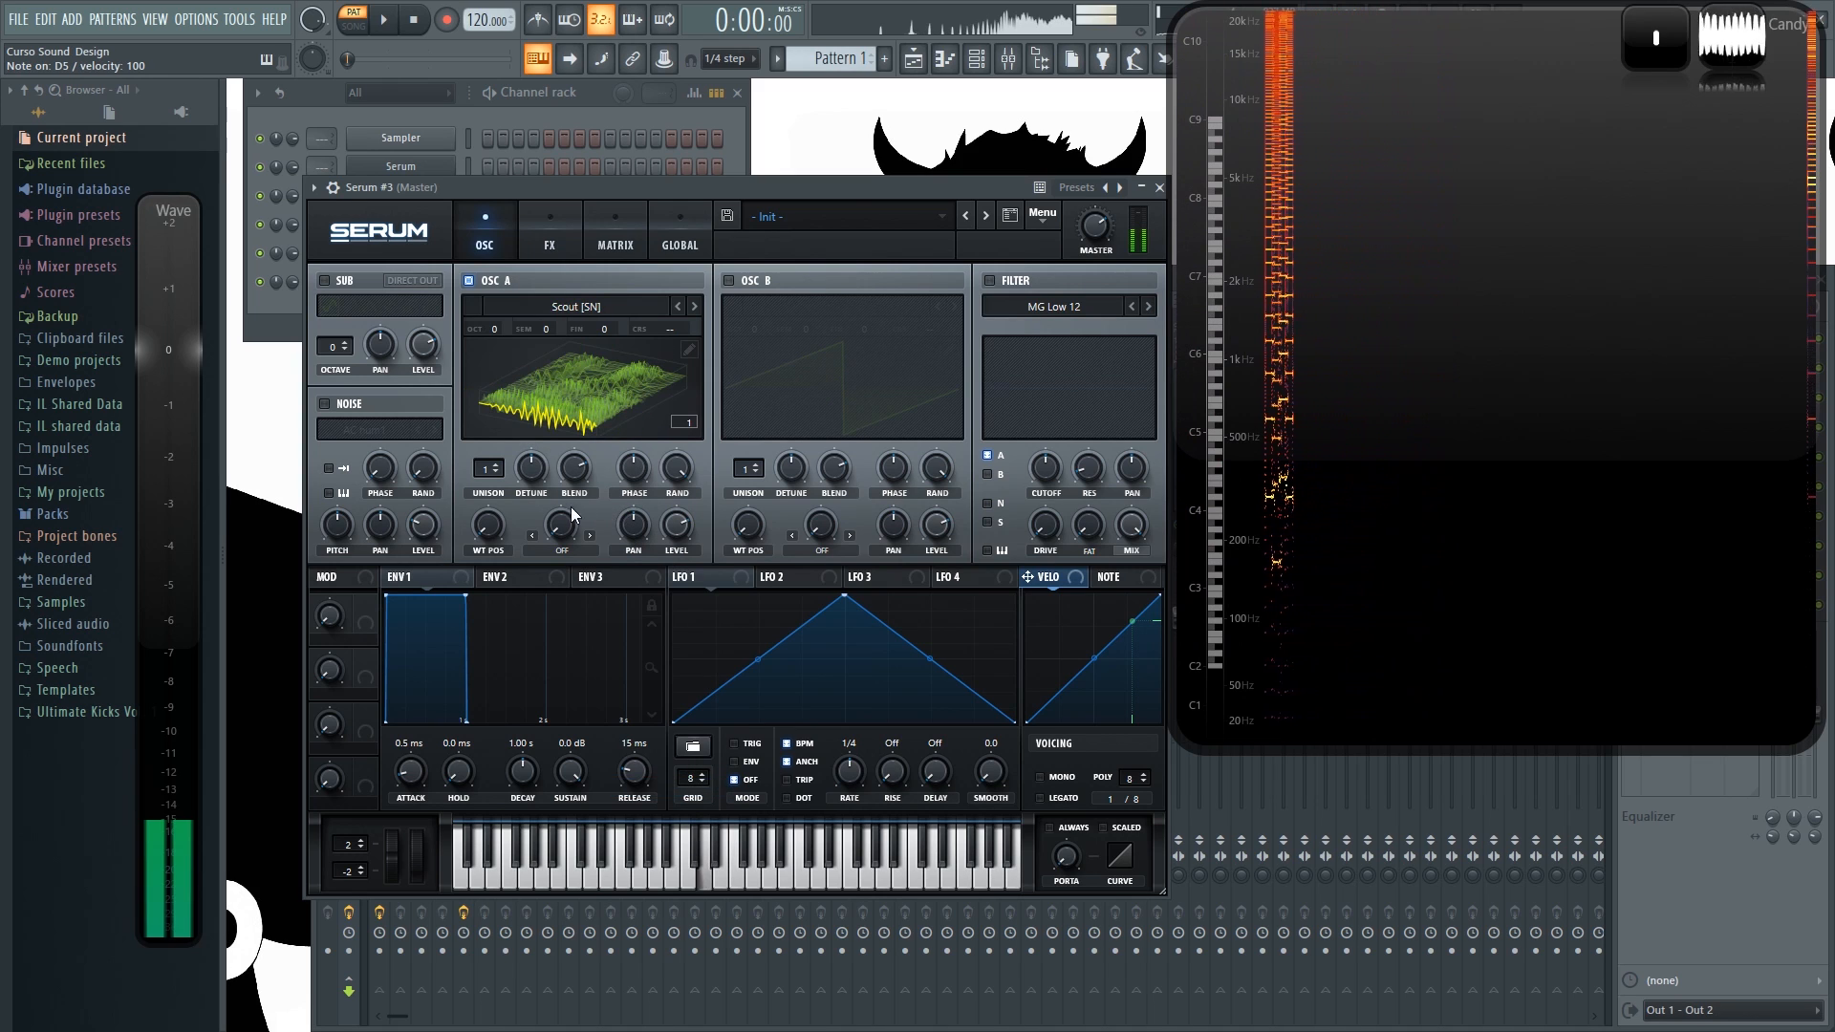
mouse_move(490, 525)
mouse_down()
mouse_move(510, 341)
mouse_move(509, 518)
mouse_up()
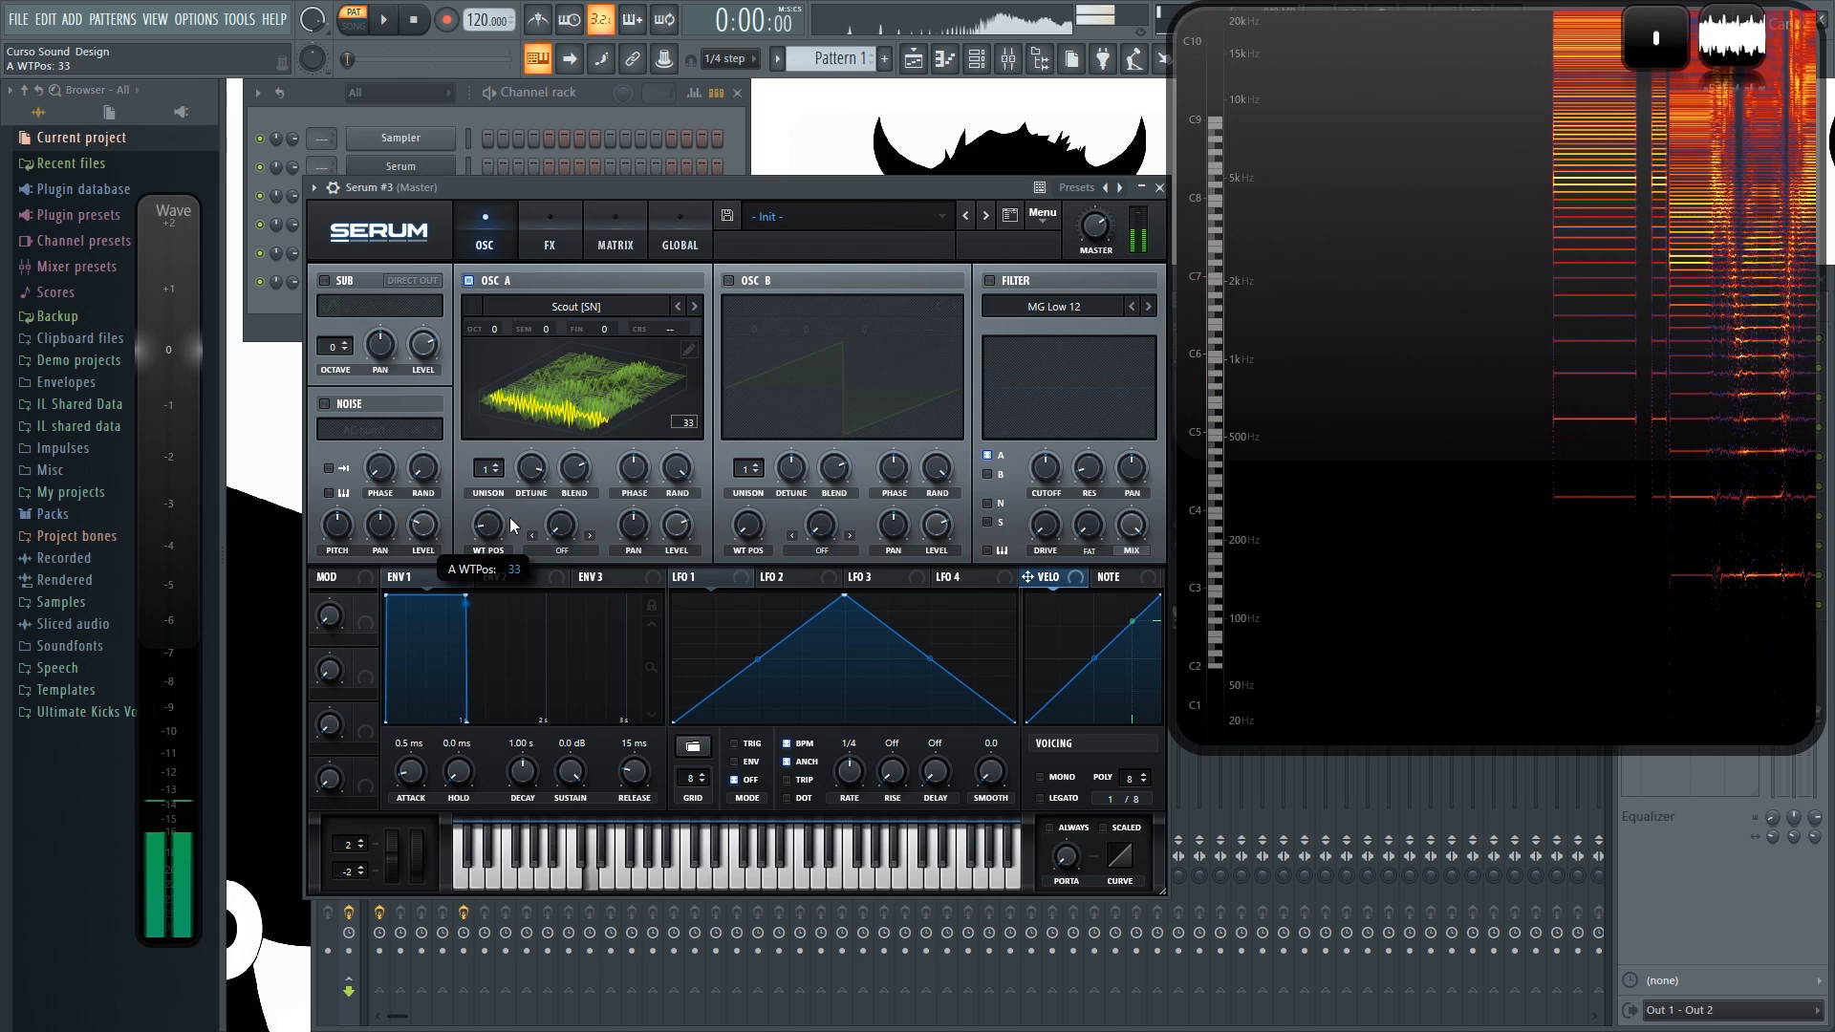
drag(507, 360, 514, 443)
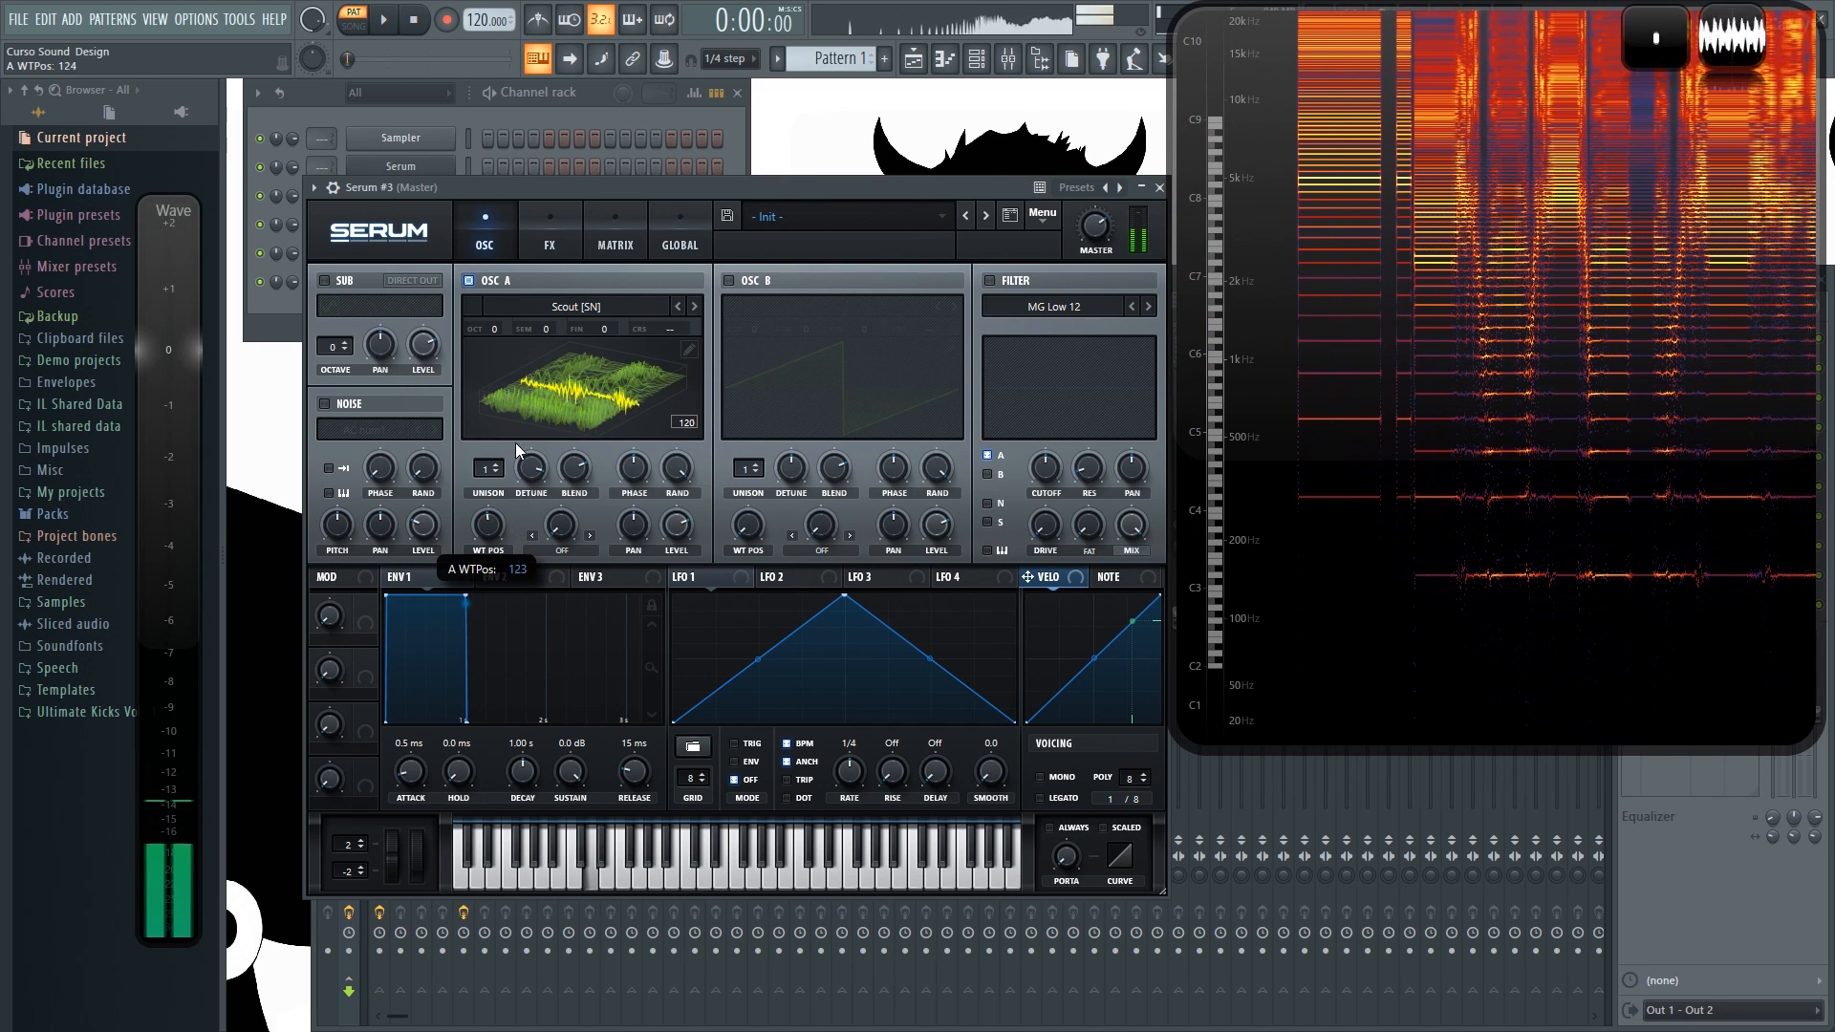
drag(520, 352, 530, 593)
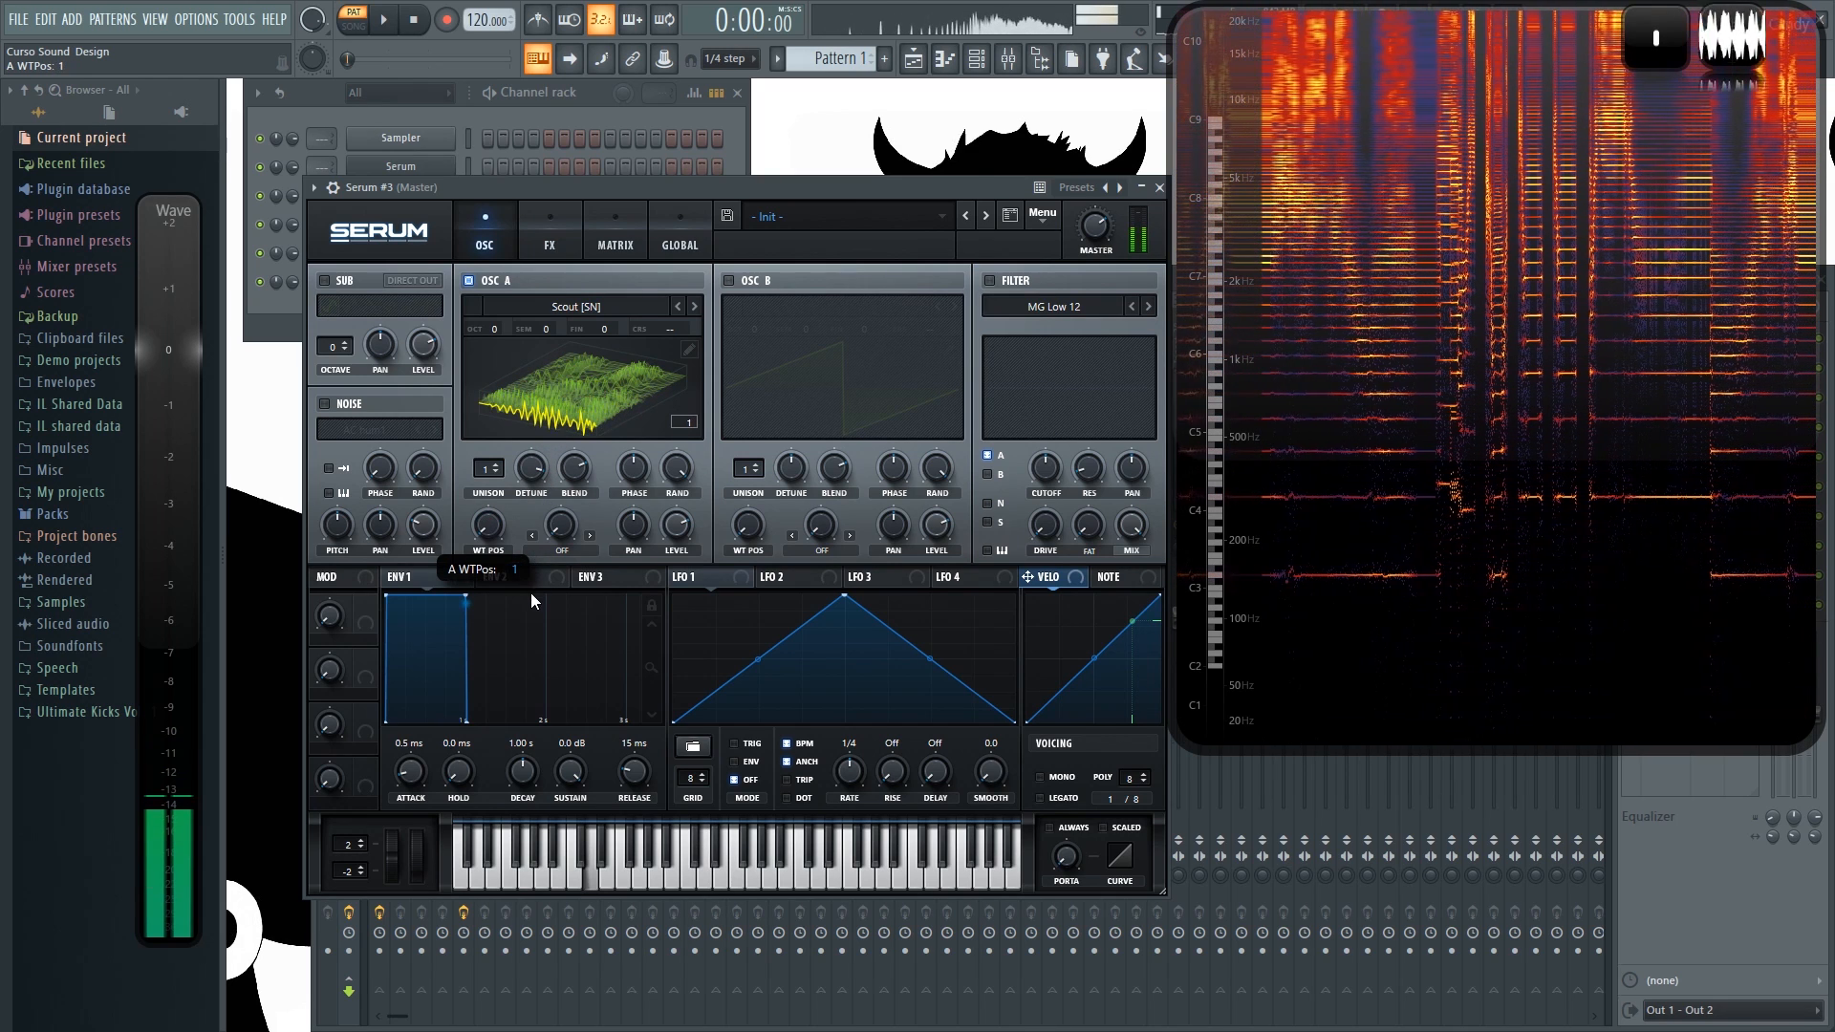
Step: Replace OSC A's wavetable with the digital wavetable Dist 8bit Fwap
click(582, 308)
mouse_move(573, 361)
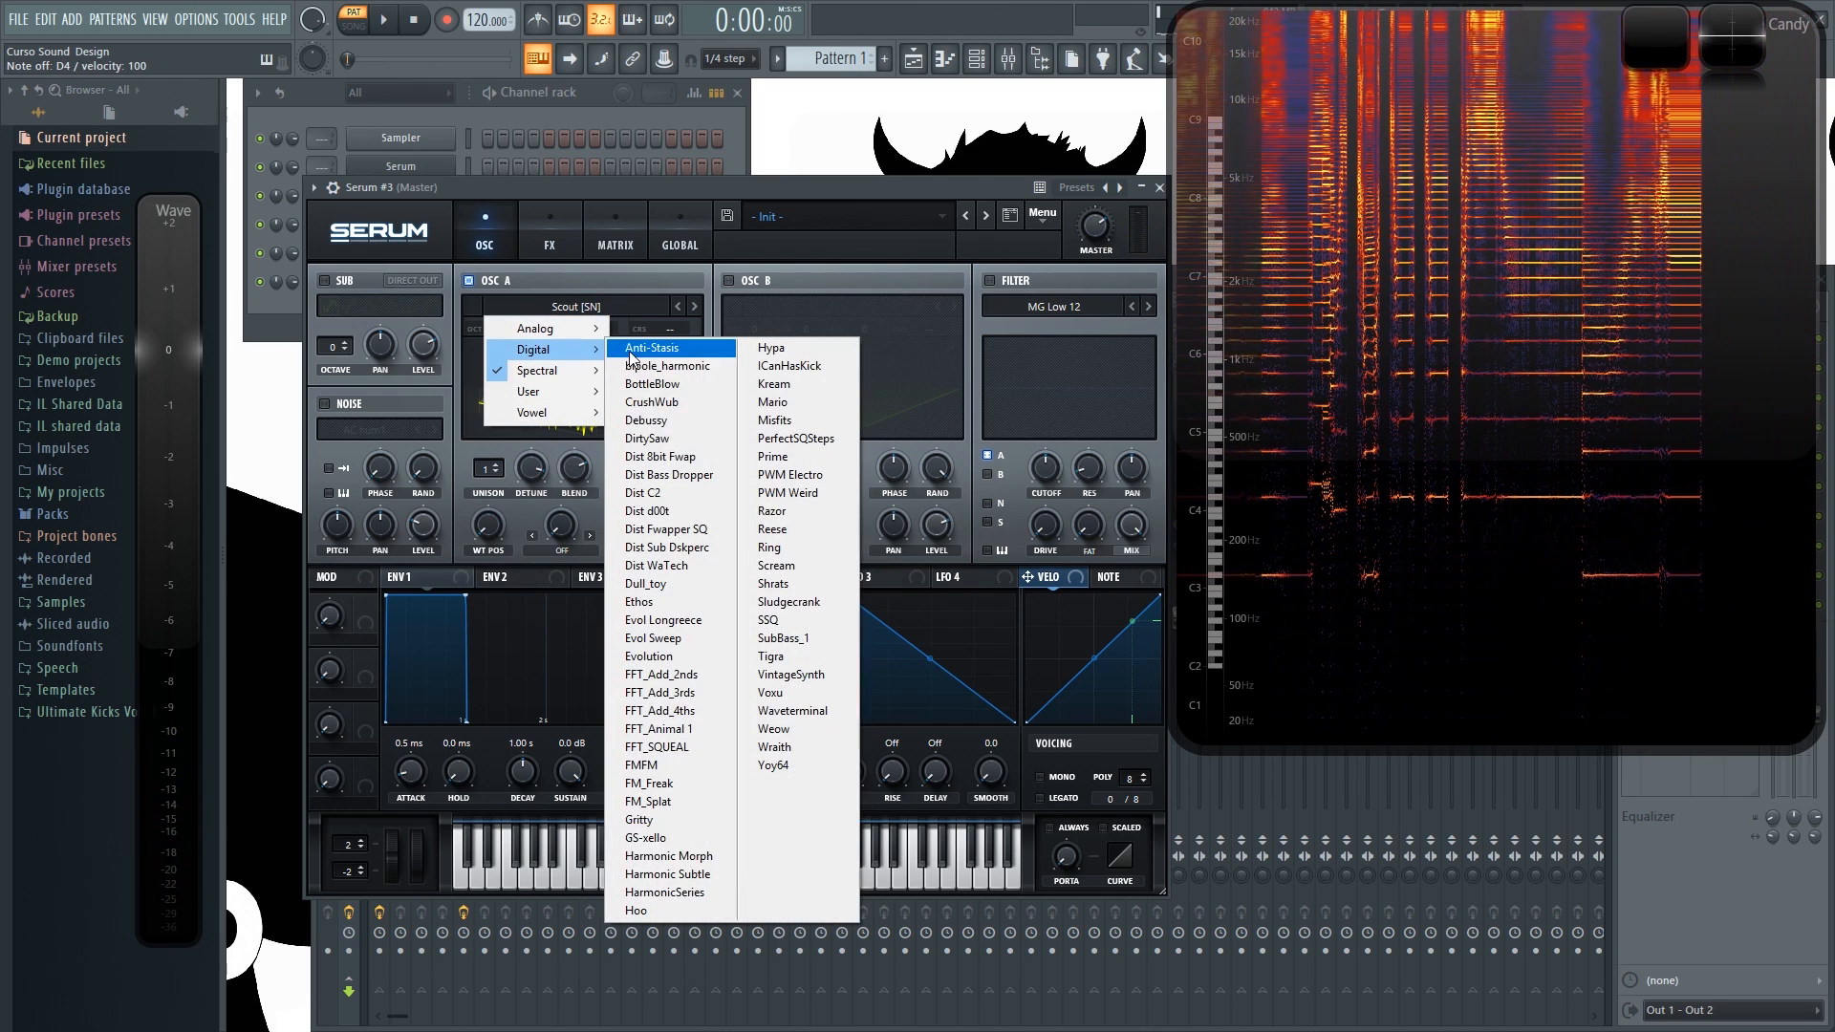
click(712, 452)
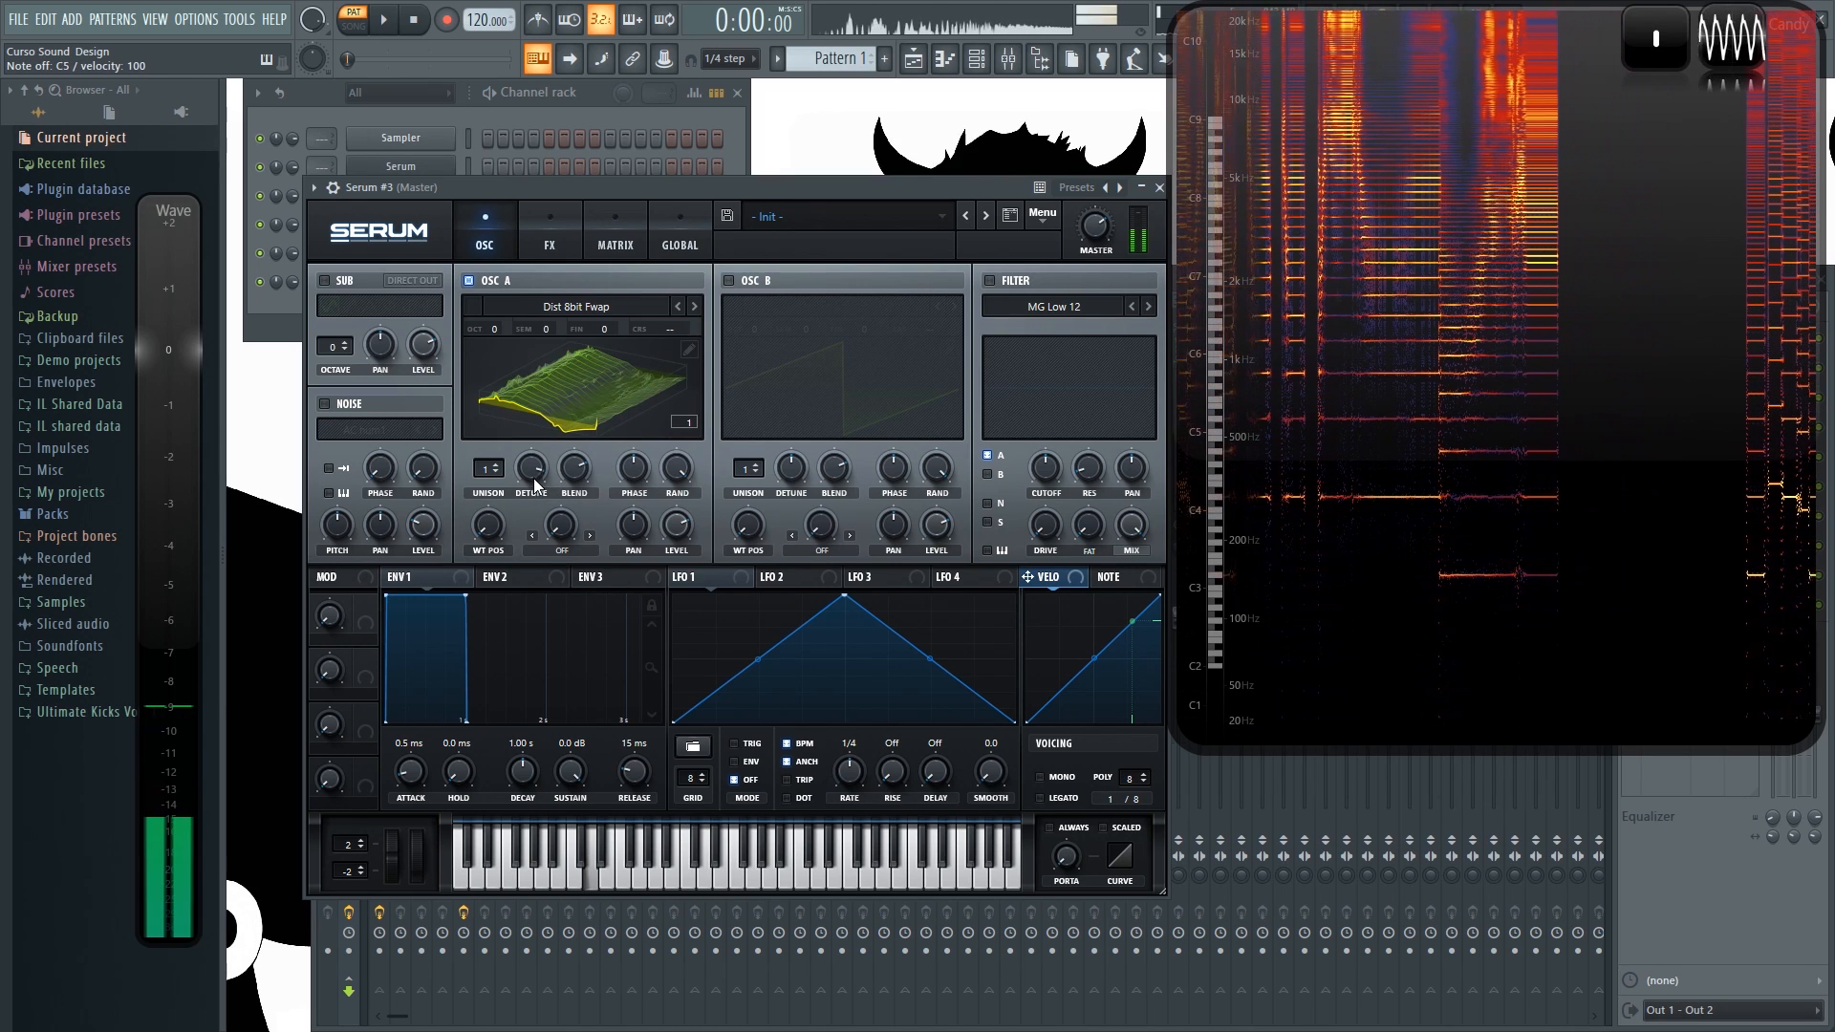
Step: Sweep OSC A's wavetable position up and back down with notes sounding to audition Dist 8bit Fwap
drag(491, 535, 507, 461)
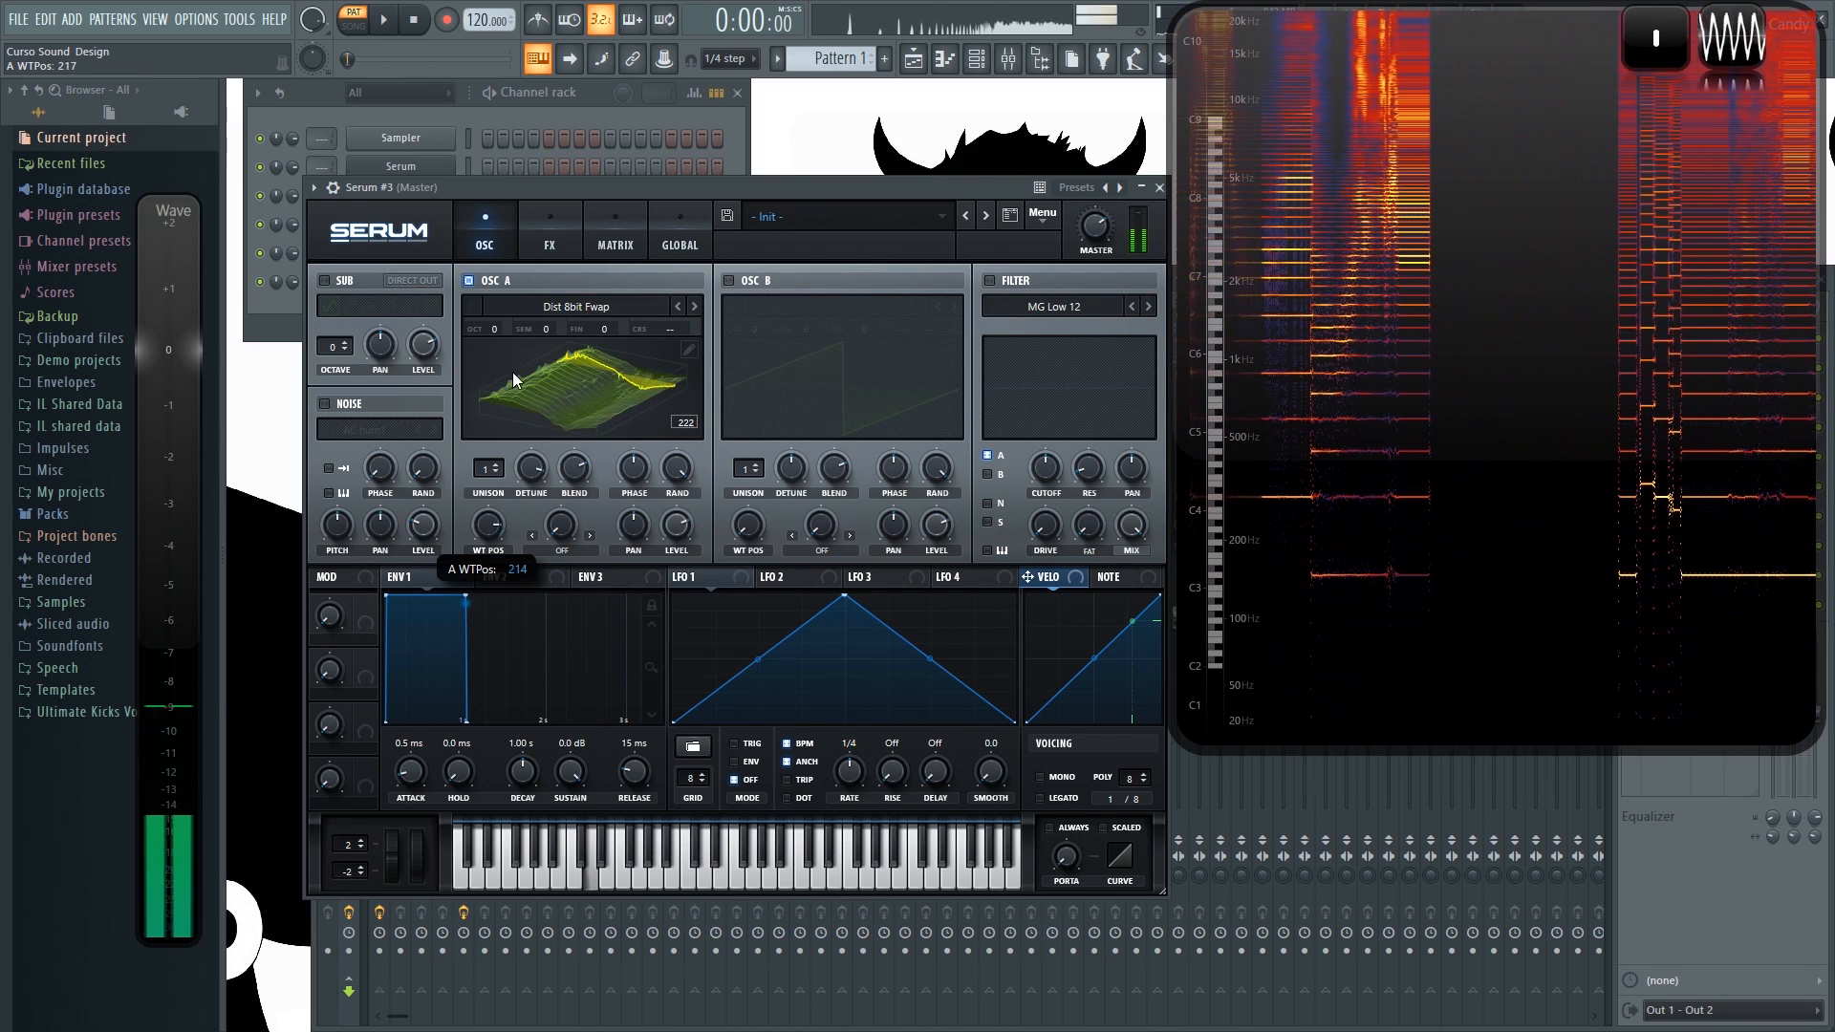
drag(549, 467, 518, 394)
mouse_move(531, 307)
mouse_down()
mouse_move(513, 369)
mouse_move(520, 300)
mouse_up()
drag(471, 516, 499, 689)
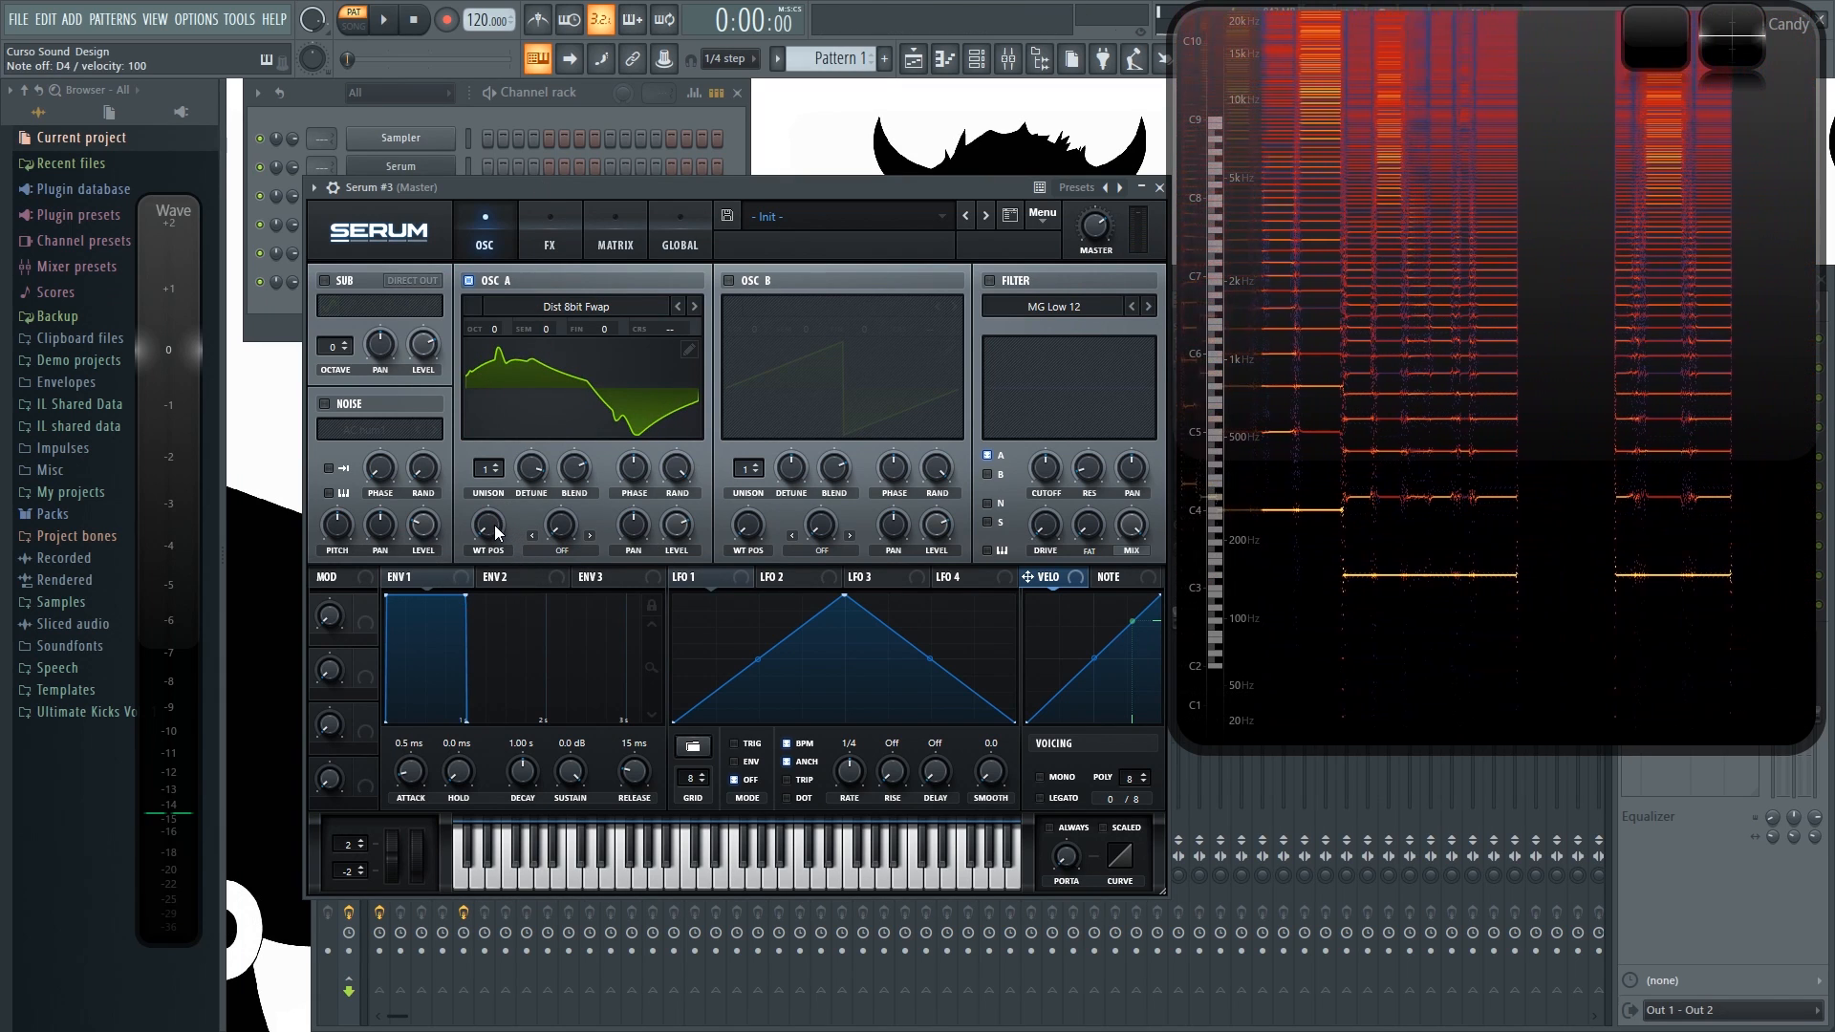
key(x)
drag(481, 532, 494, 581)
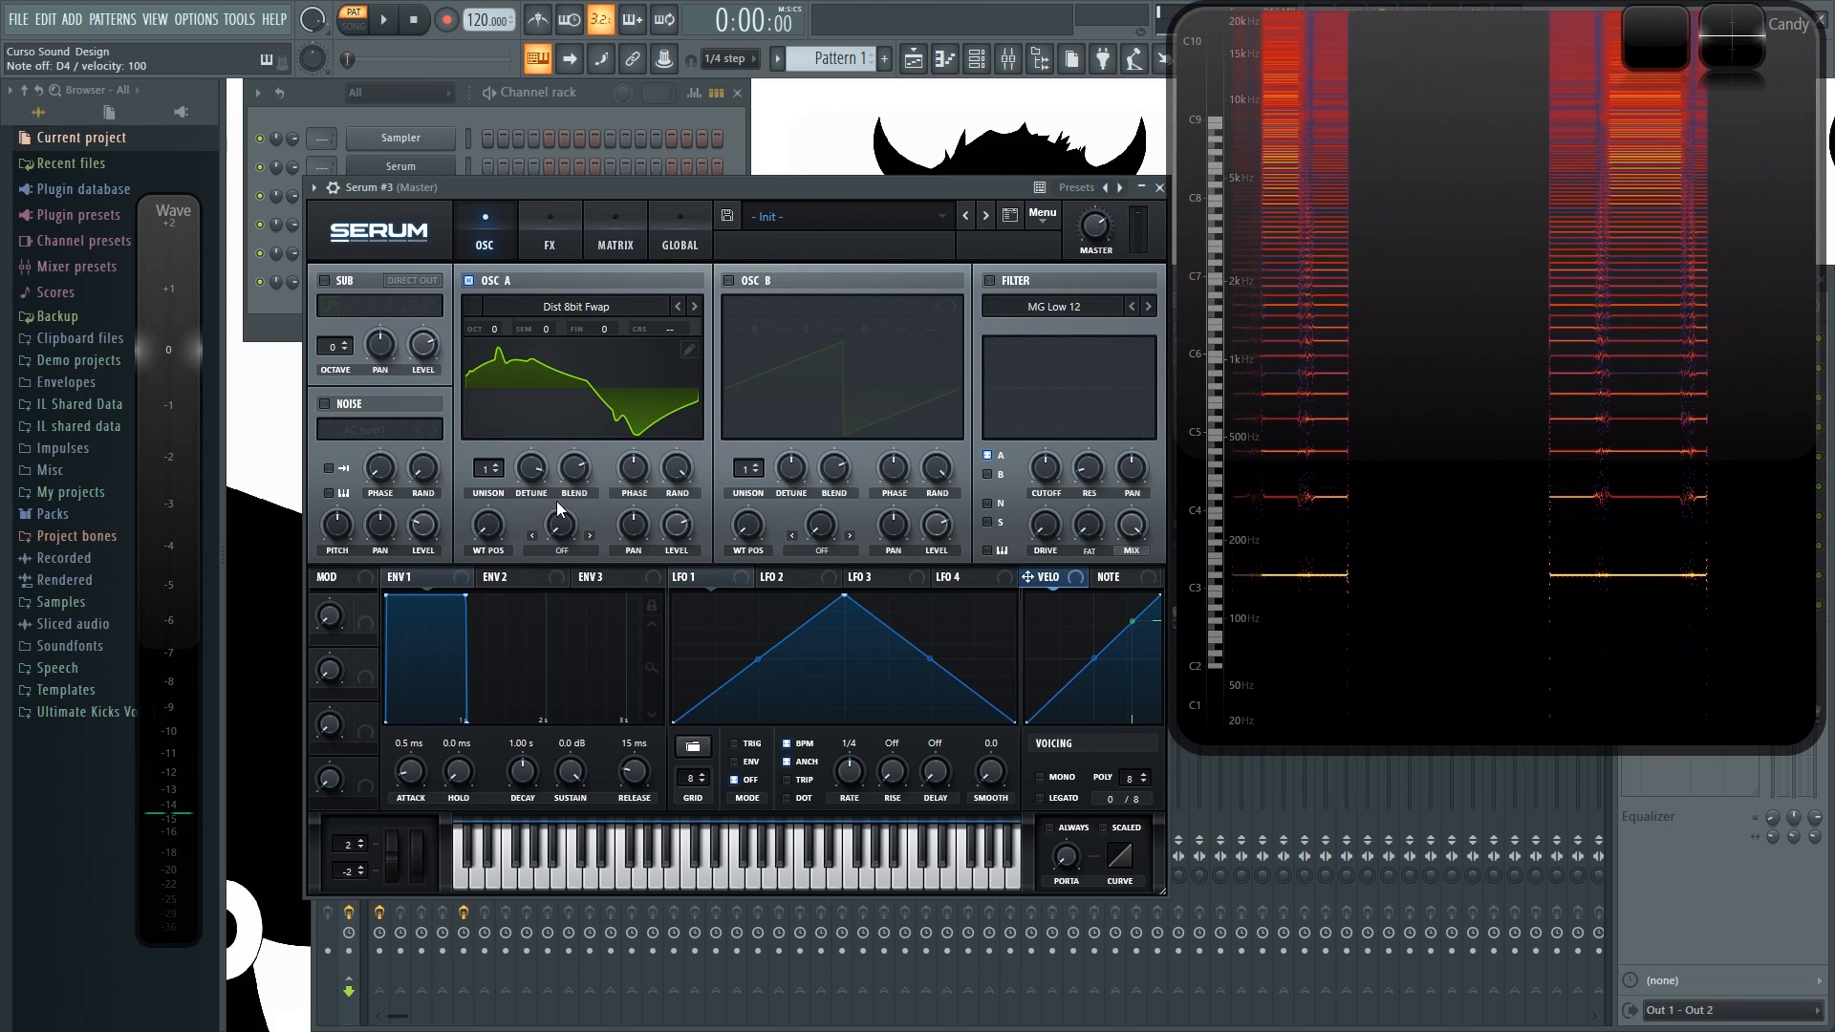
Step: Assign ENV 2 to OSC A's wavetable position, set its sustain to 0%, and test it with two notes
click(514, 578)
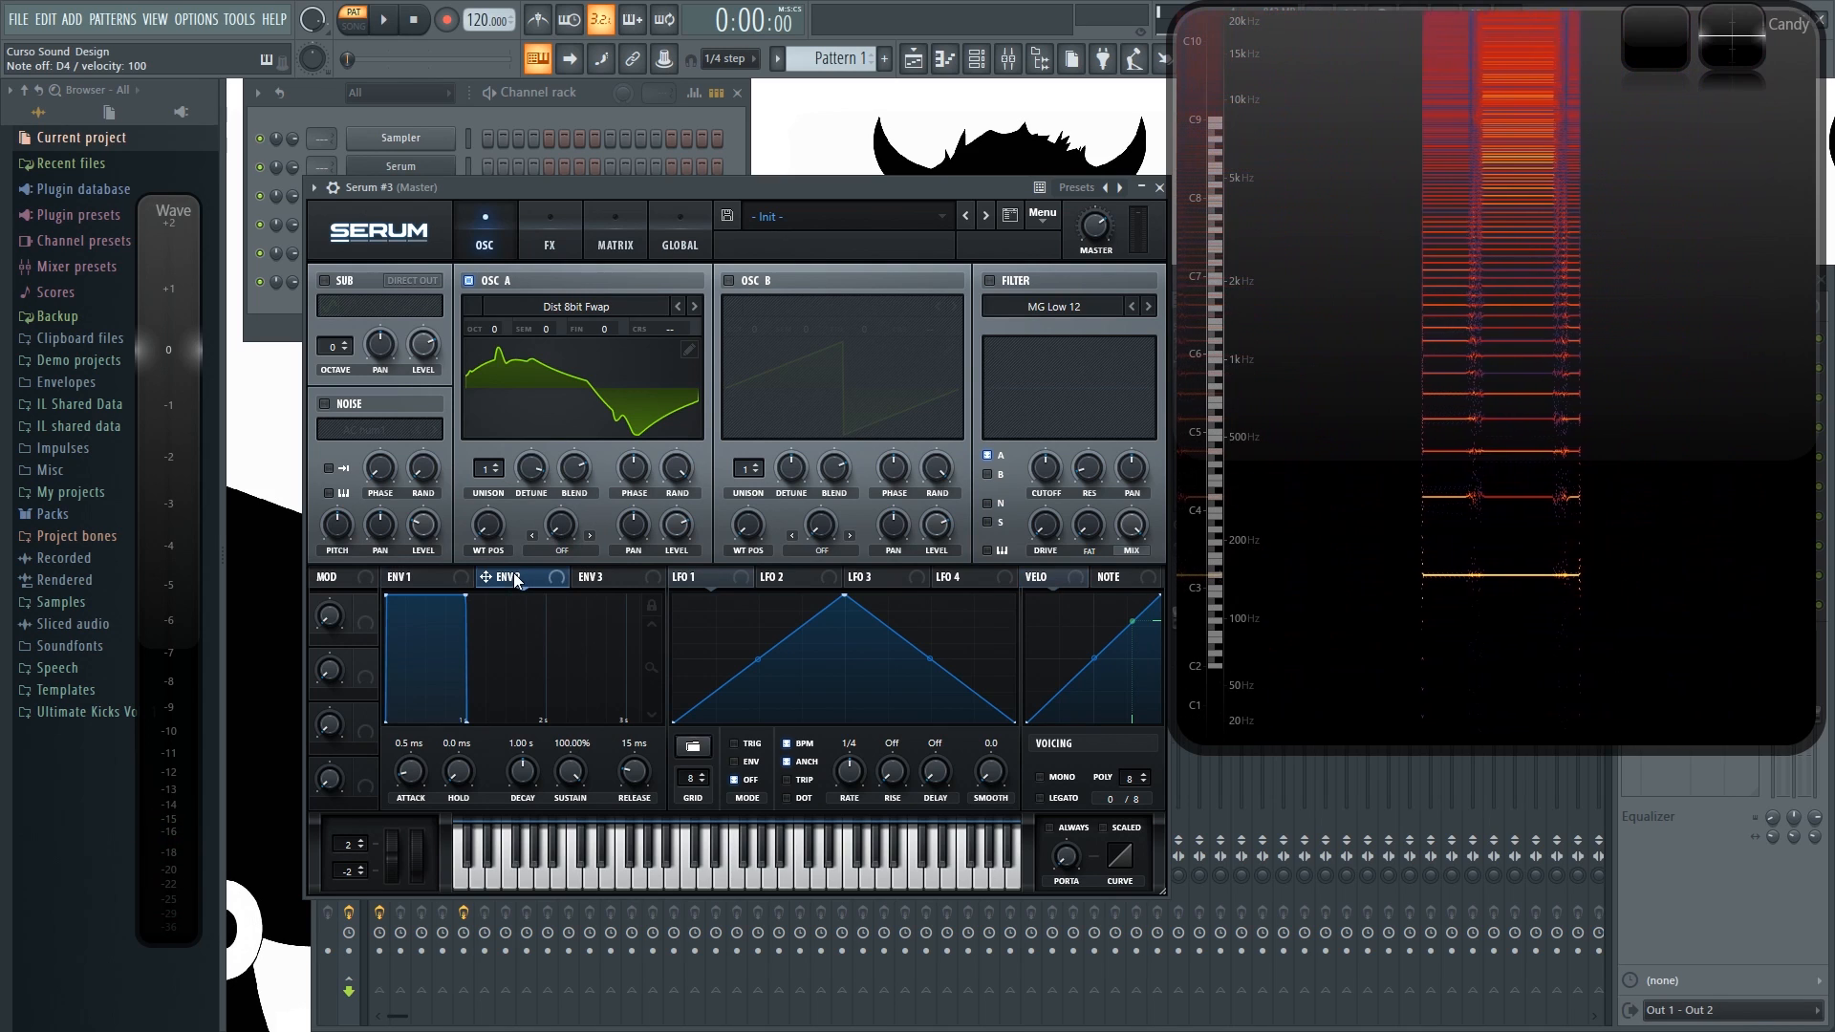
drag(521, 580, 499, 526)
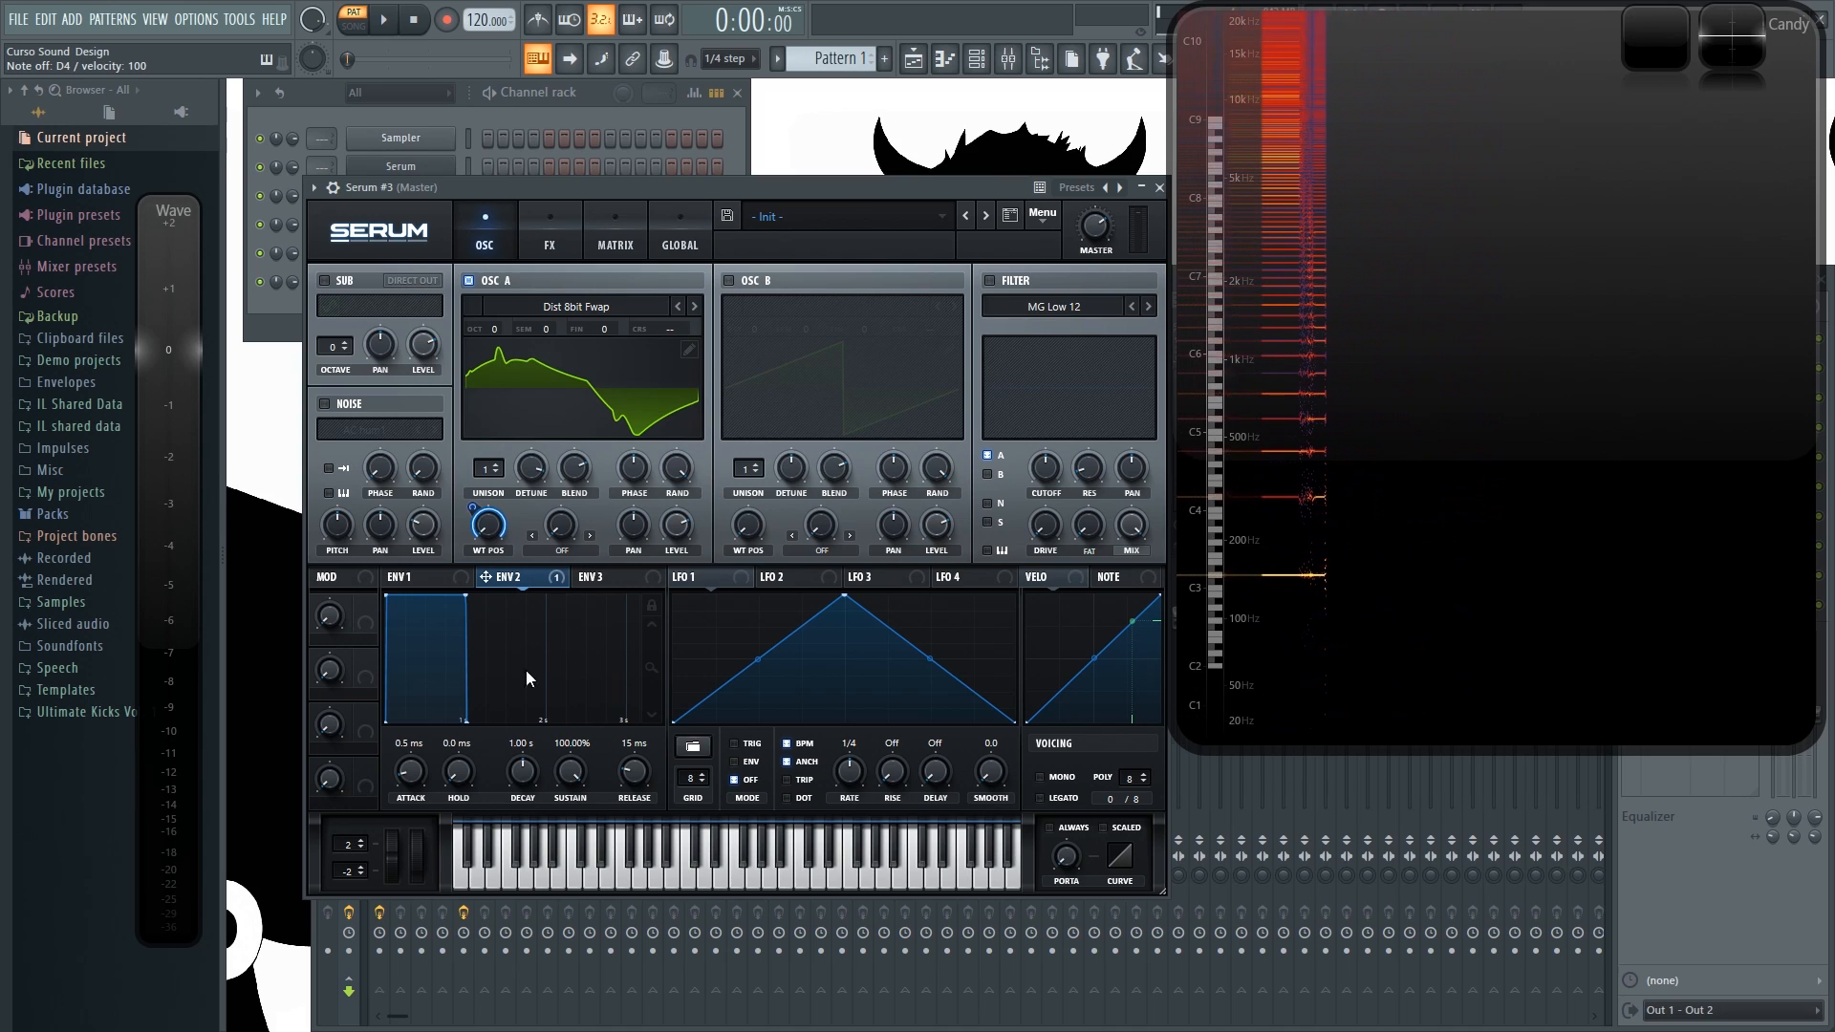
drag(569, 772, 585, 852)
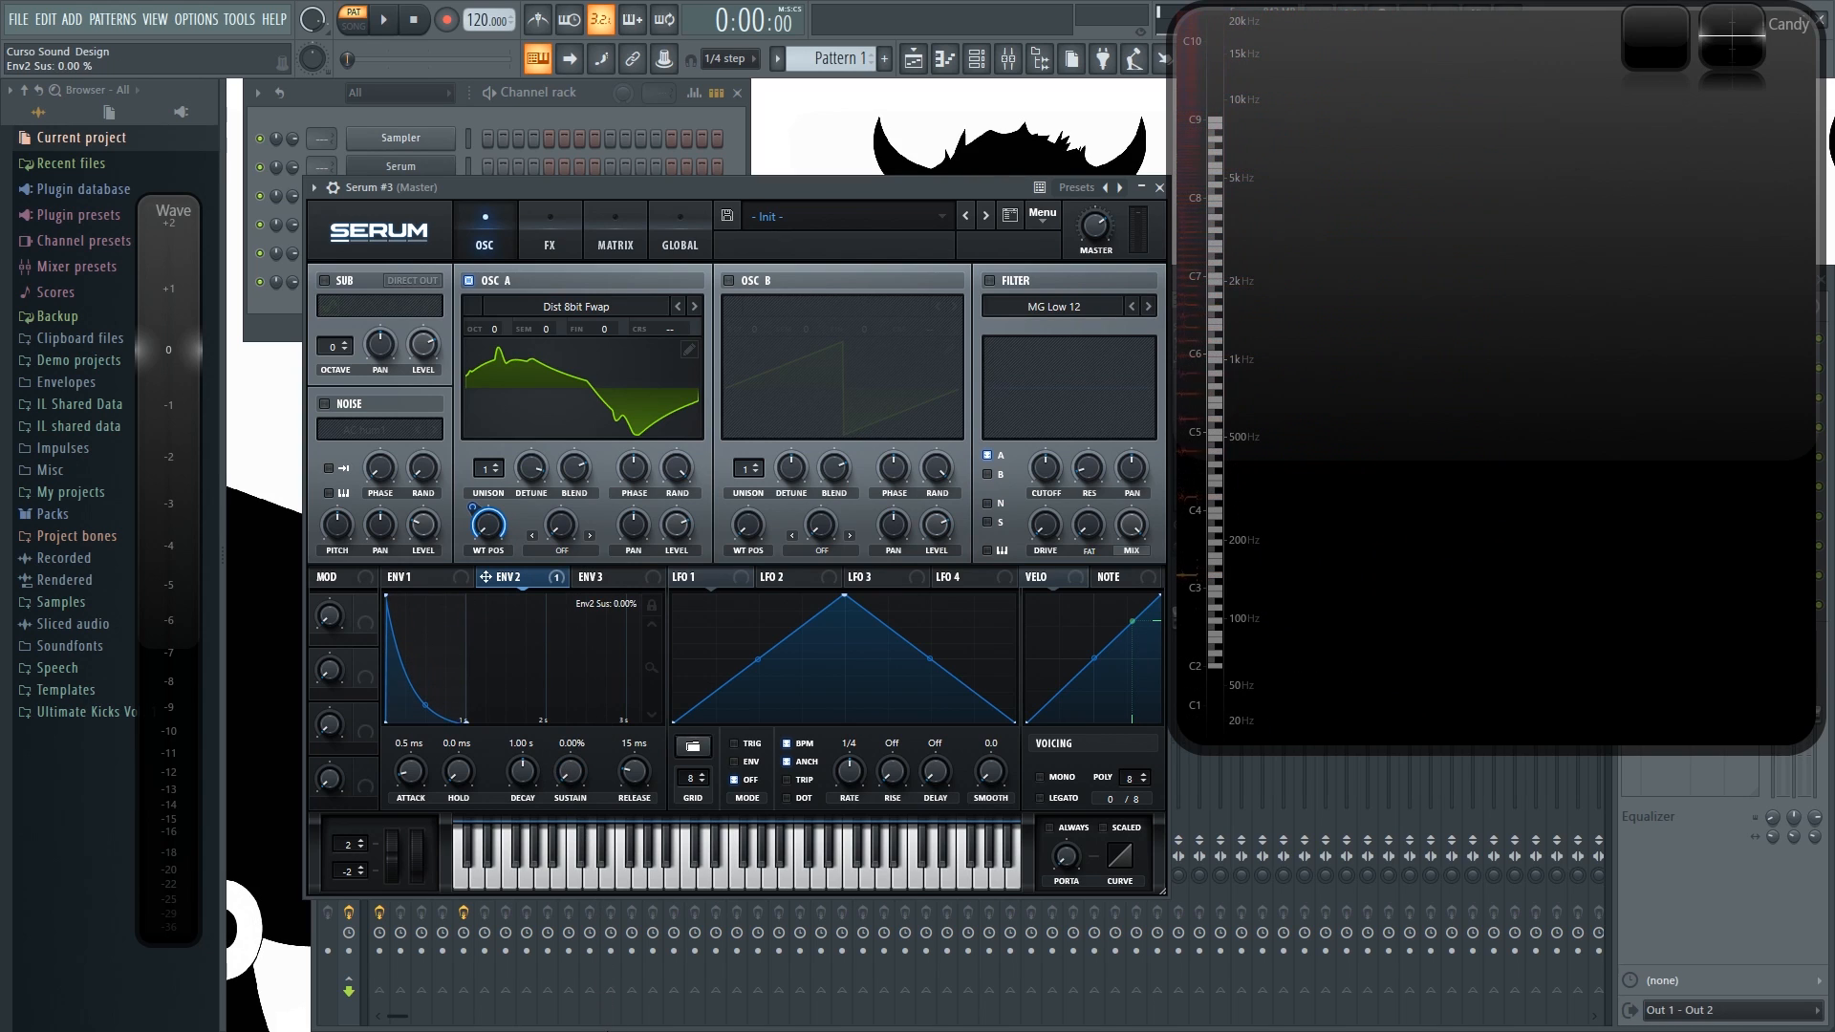
key(w)
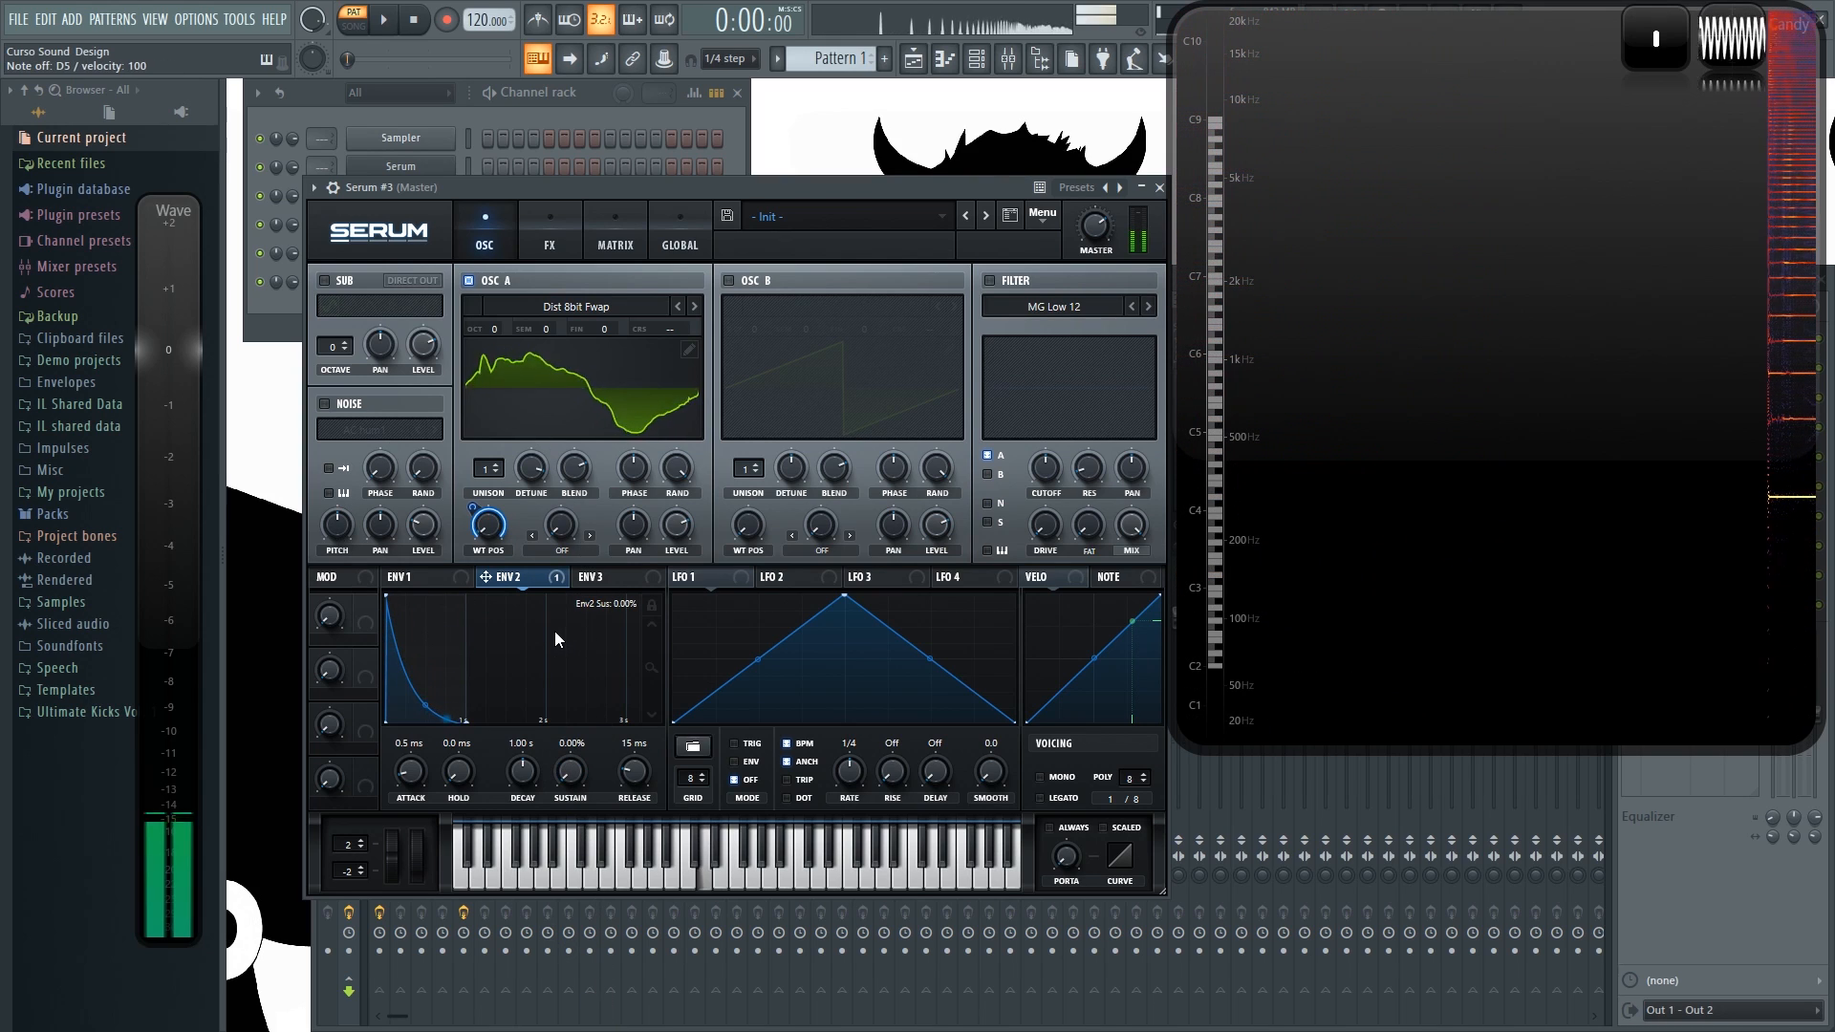
key(x)
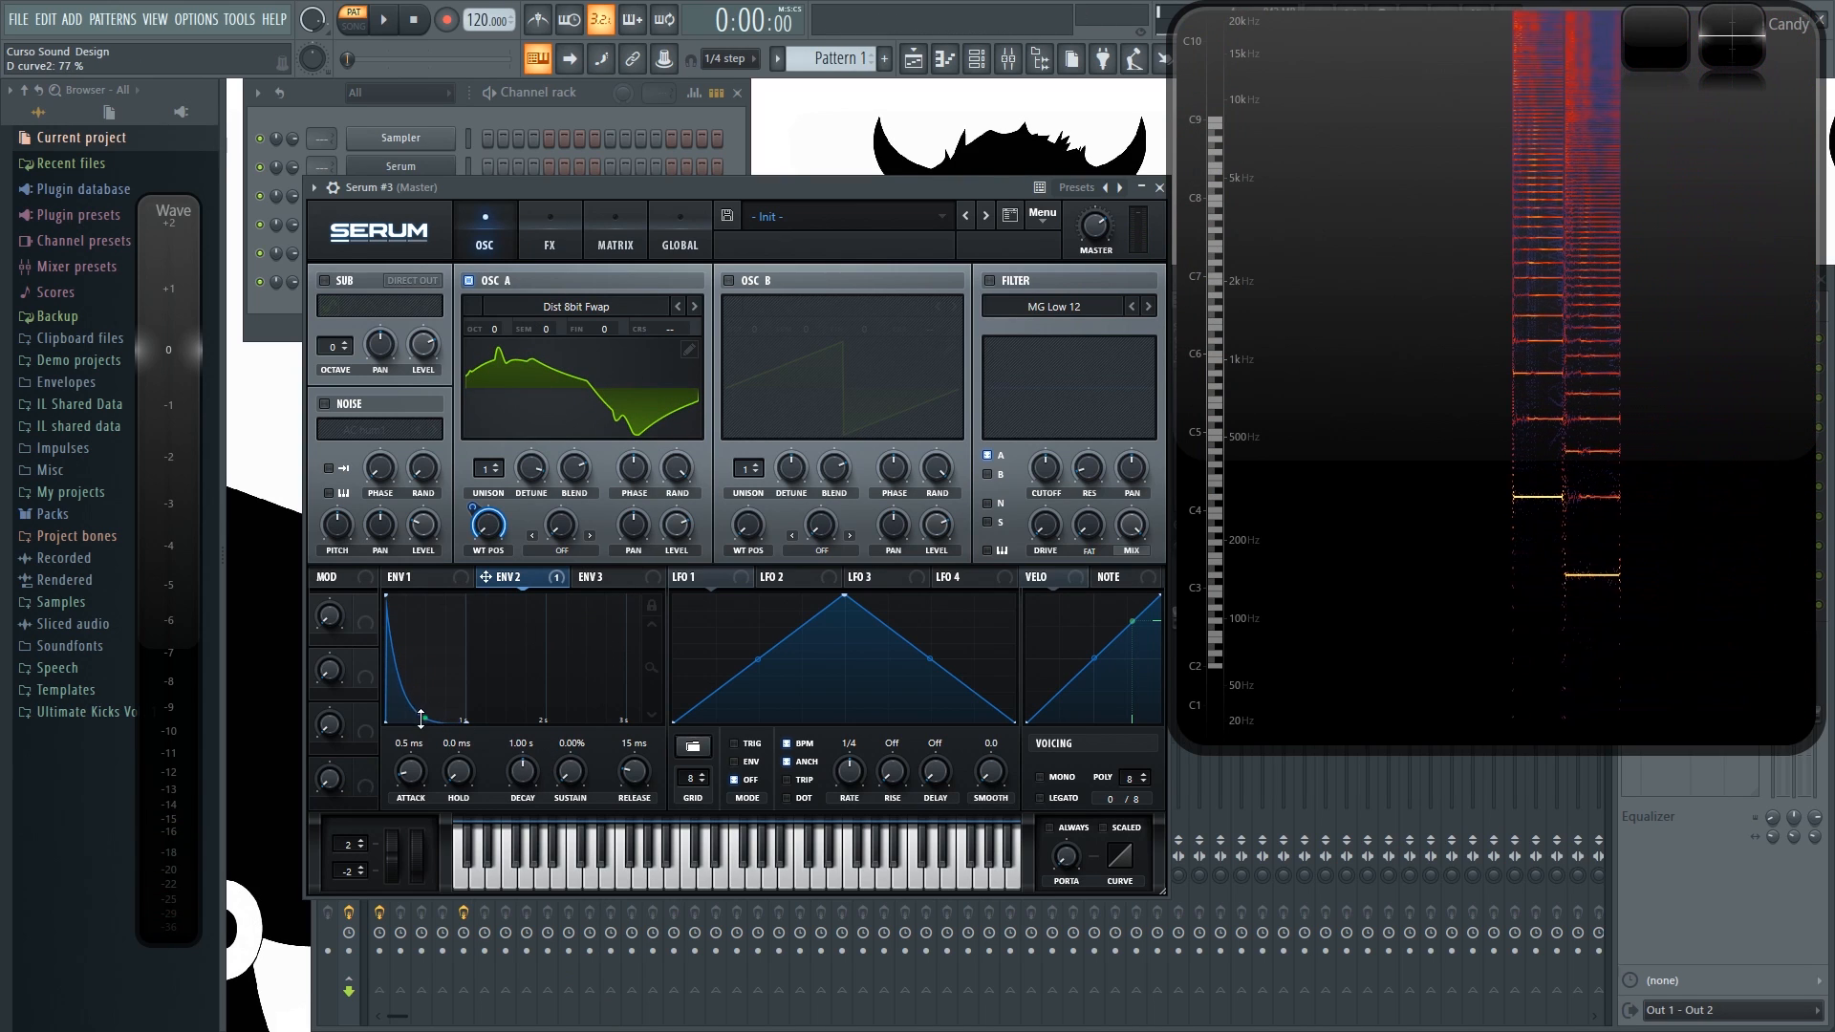
Step: Play a run of short notes to audition the ENV 2 movement on OSC A's wavetable position
key(r)
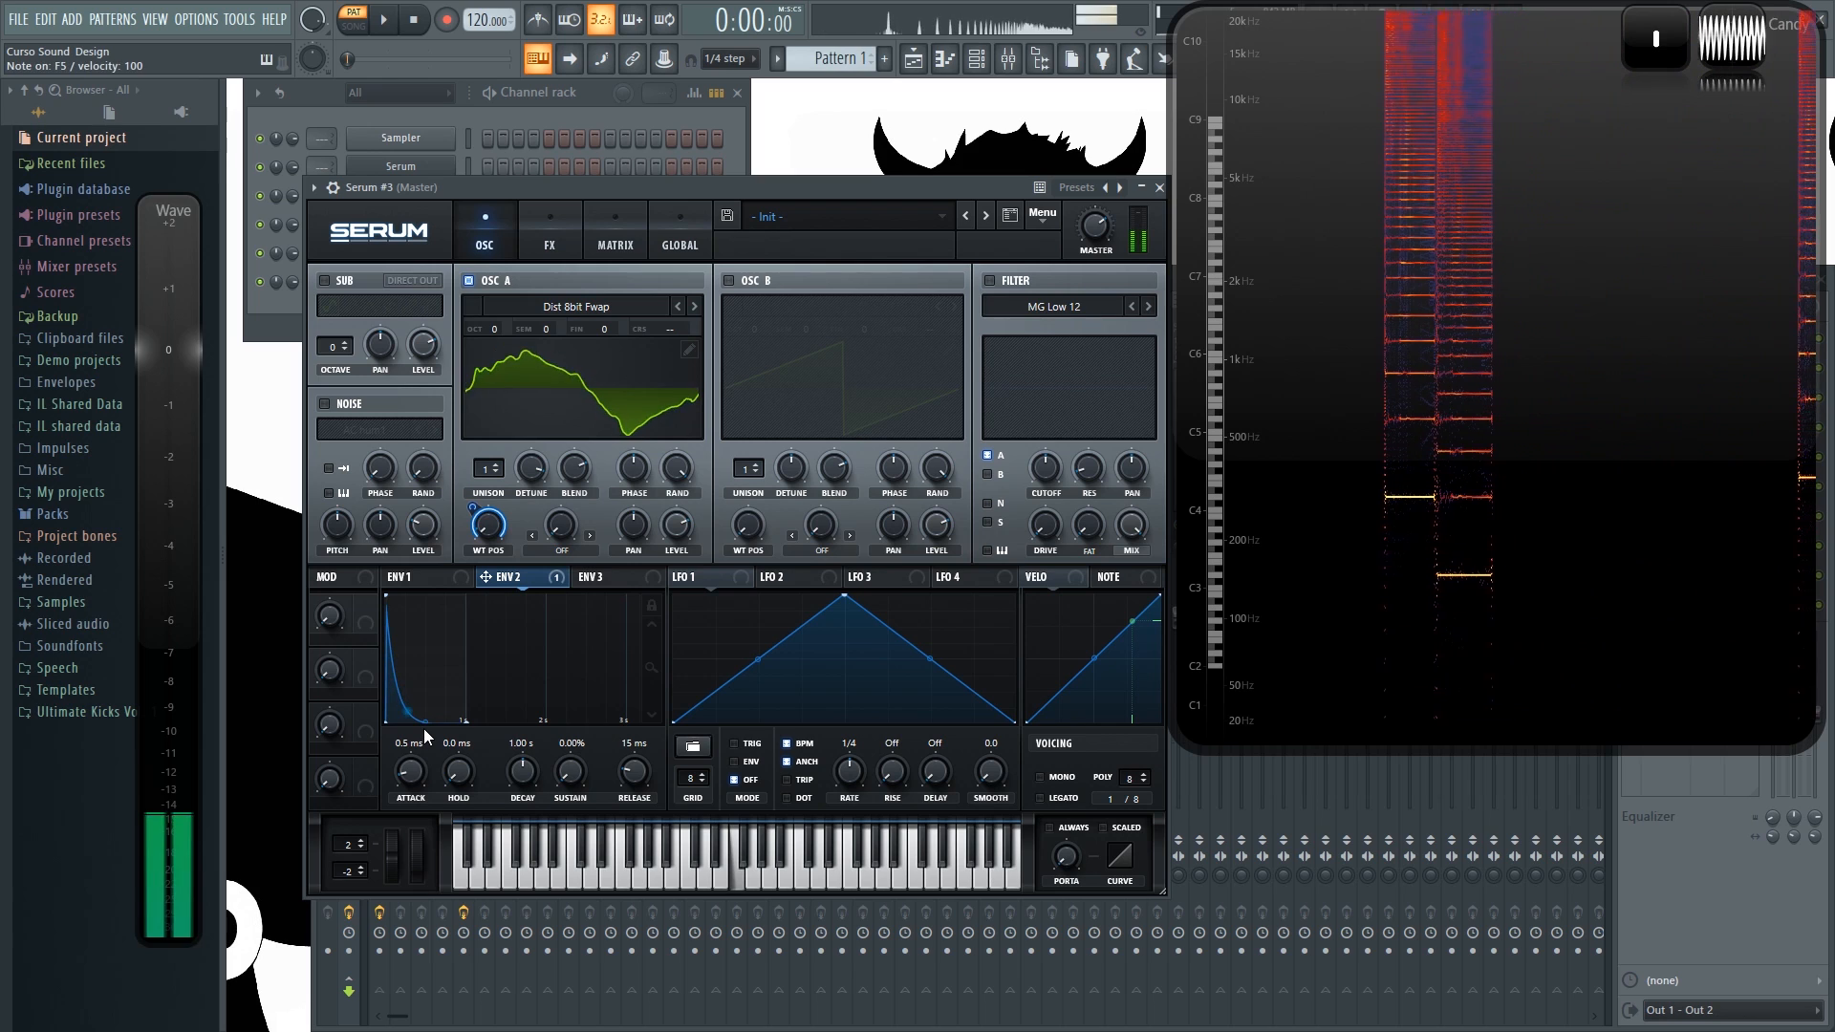
key(w)
key(q)
key(x)
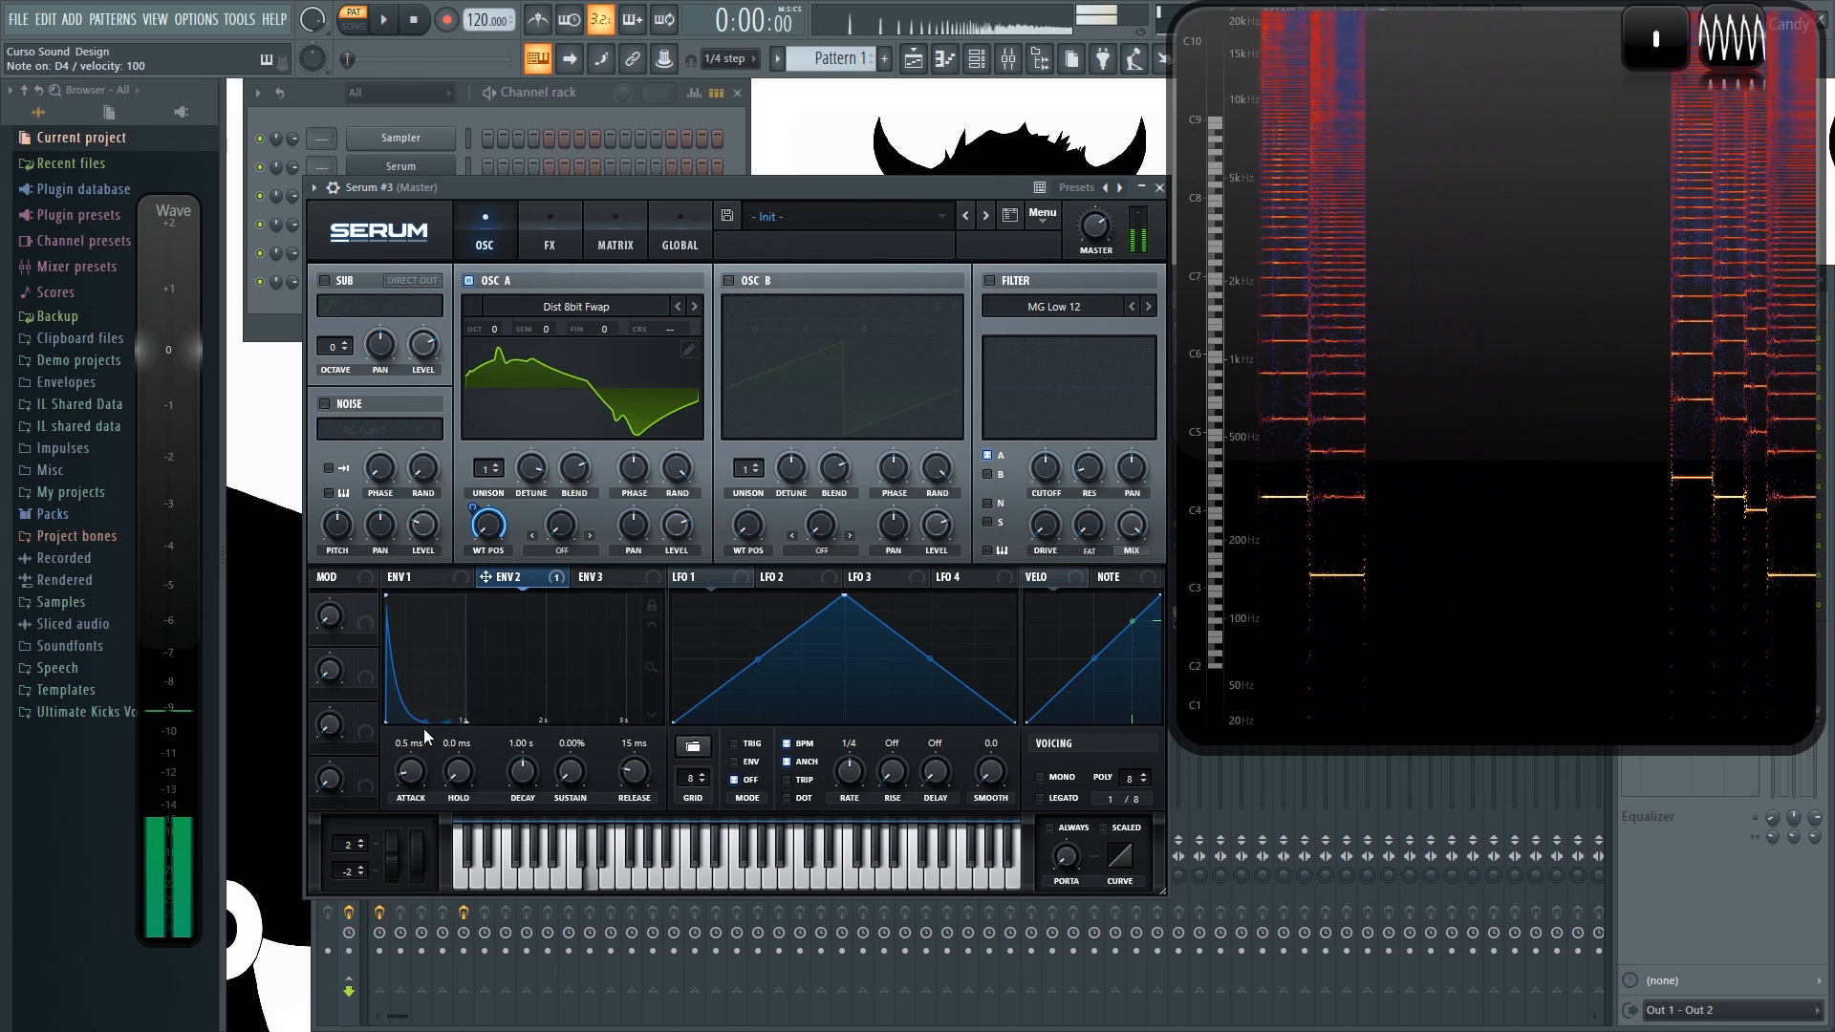
key(r)
key(w)
key(q)
key(x)
key(y)
key(v)
key(t)
key(e)
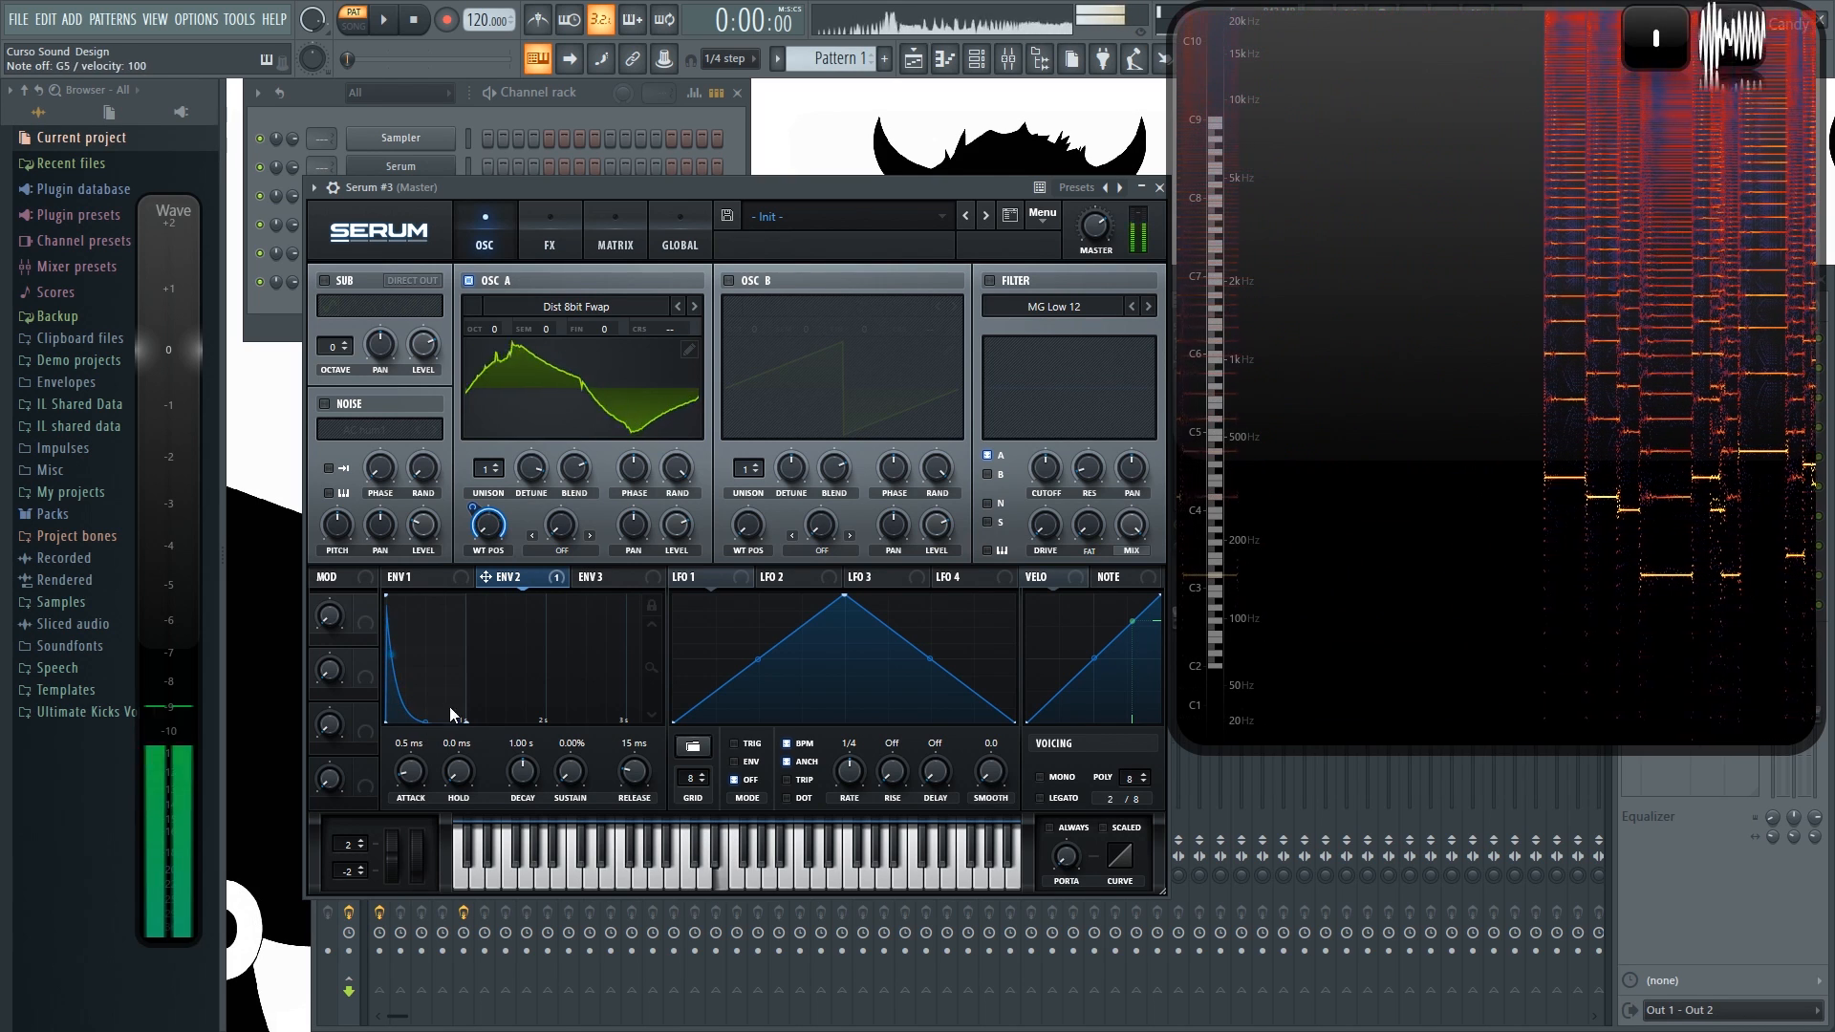
key(w)
key(c)
key(e)
key(t)
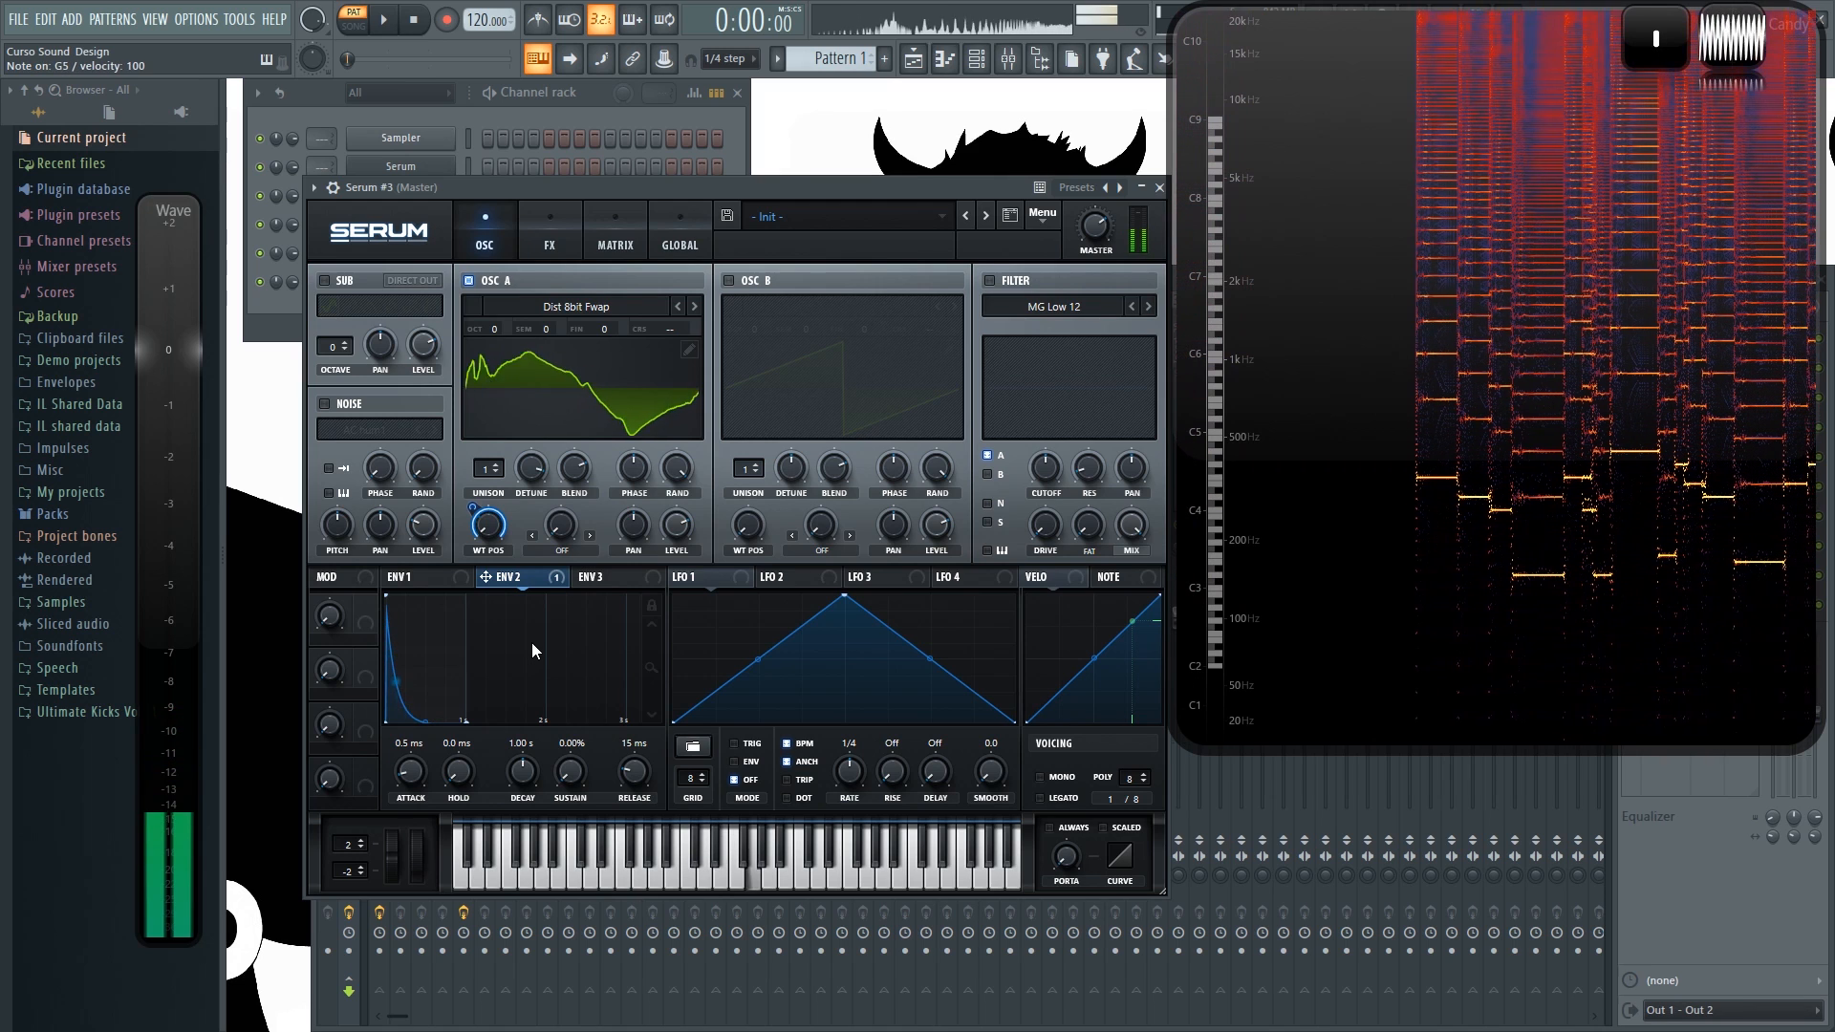
key(e)
key(w)
key(c)
key(e)
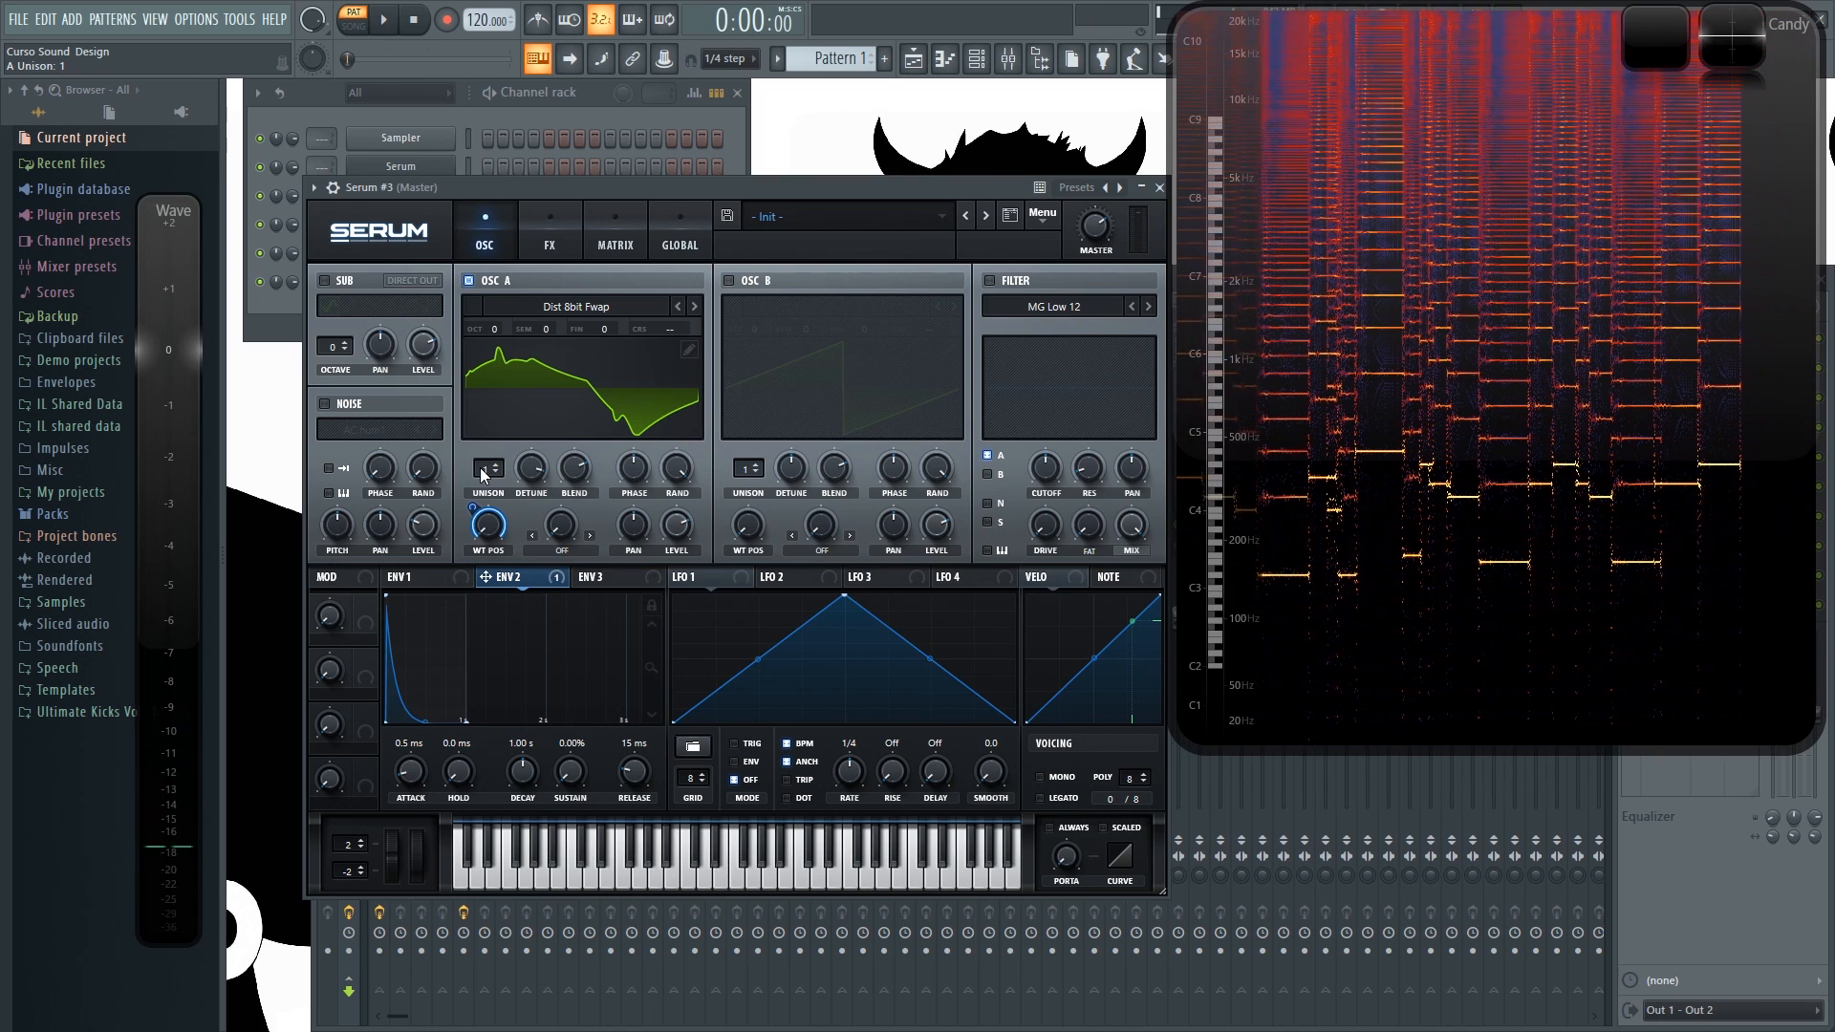
Step: Set OSC A's unison to 3 voices and lower its detune while holding a note
drag(481, 467, 491, 460)
key(t)
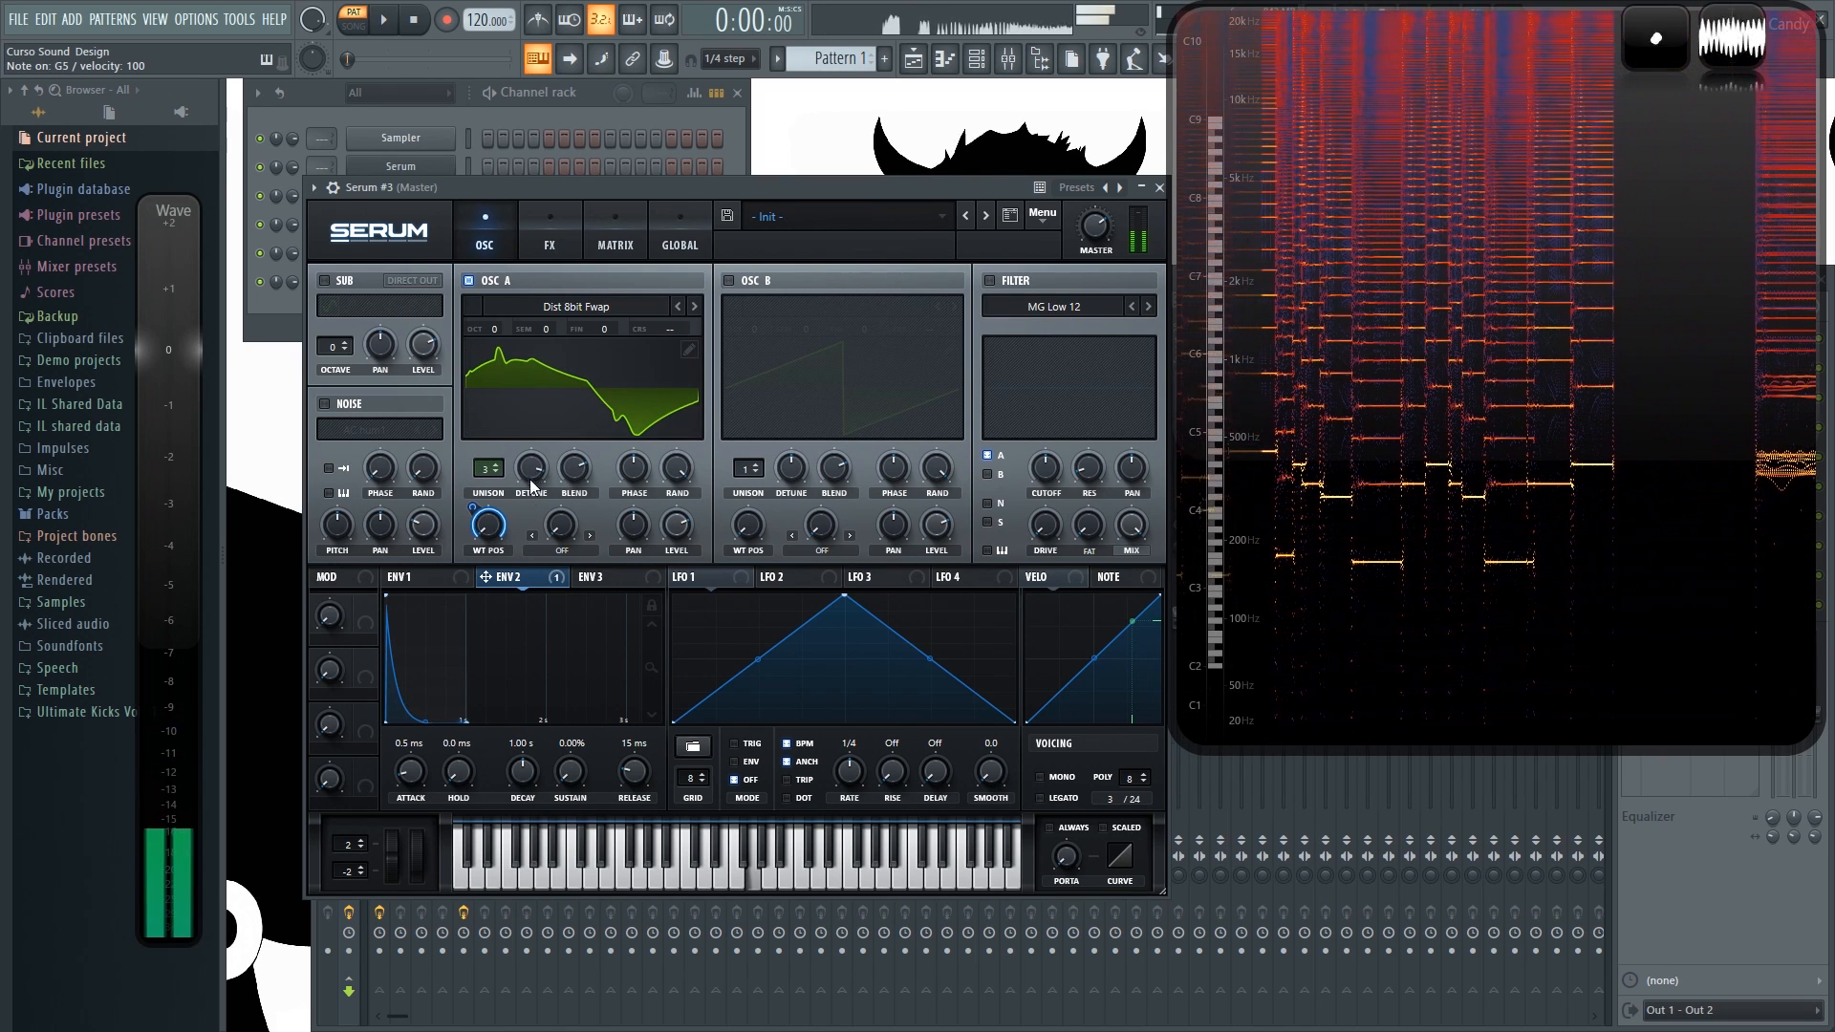
drag(532, 468, 535, 658)
Step: Play a fast melodic phrase to audition OSC A with three-voice unison and reduced detune
key(c)
key(t)
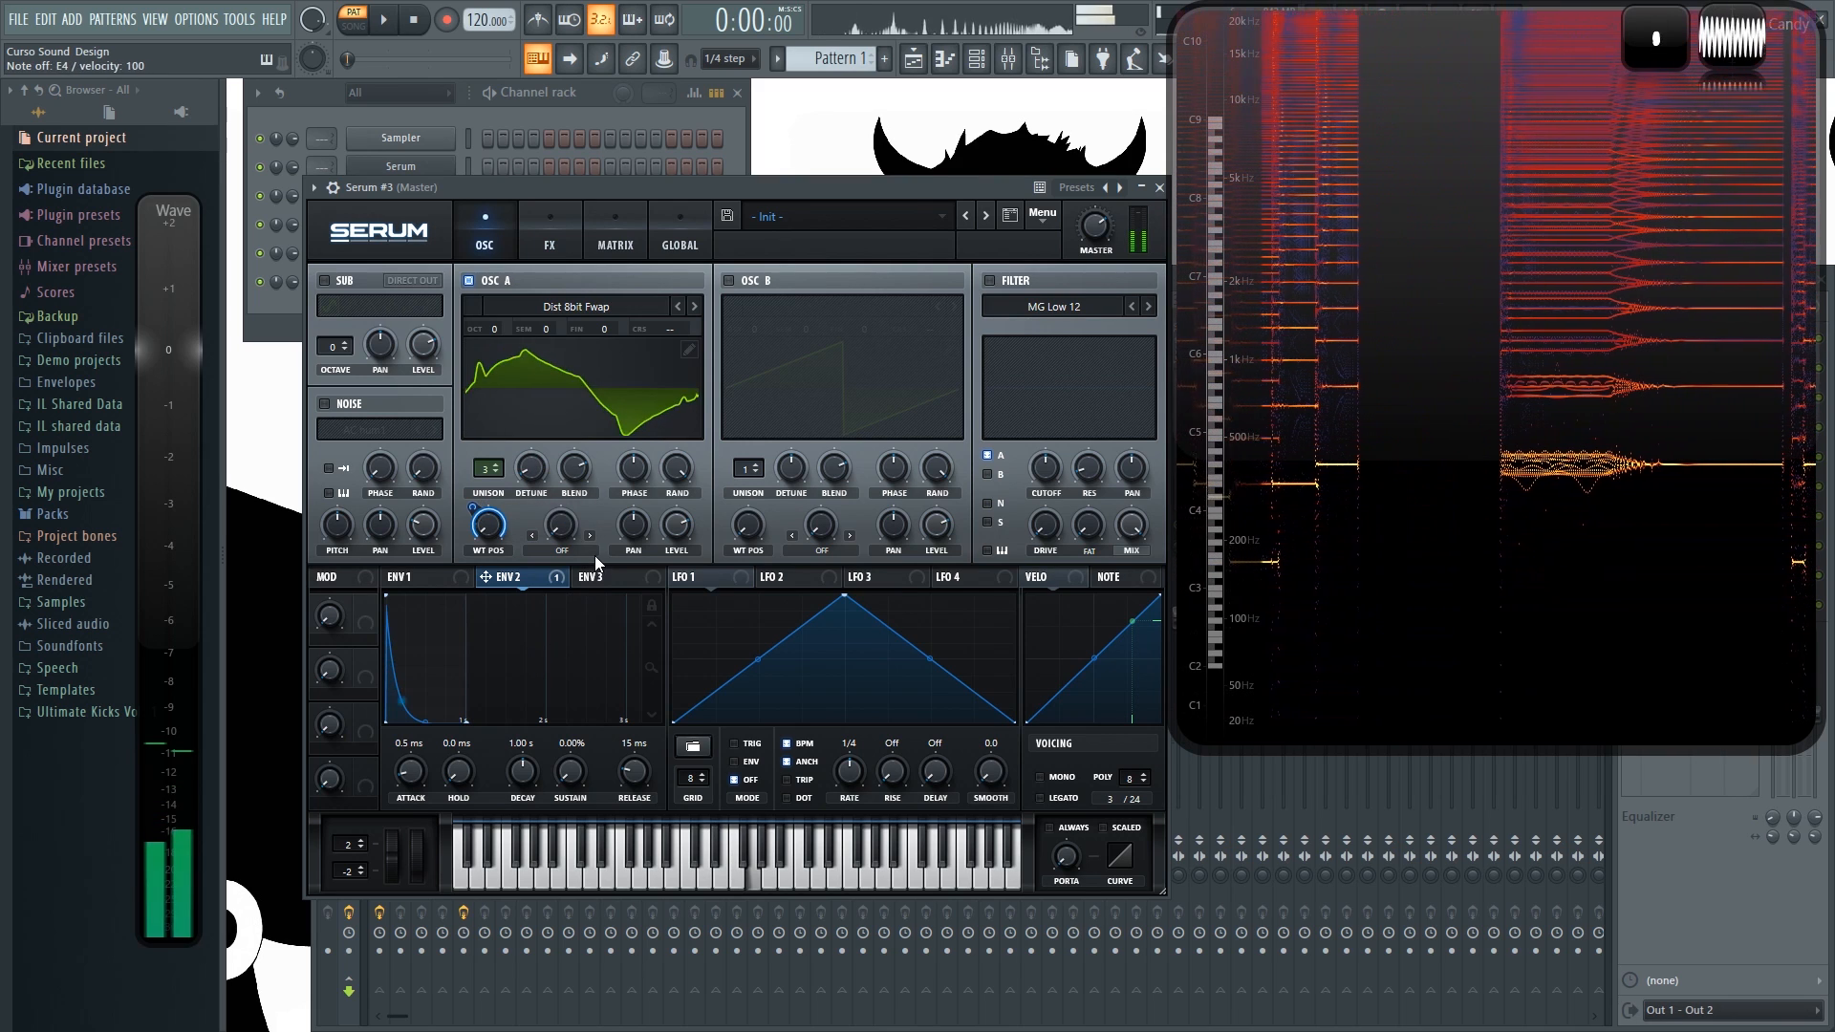
key(e)
key(w)
key(c)
key(e)
key(c)
key(t)
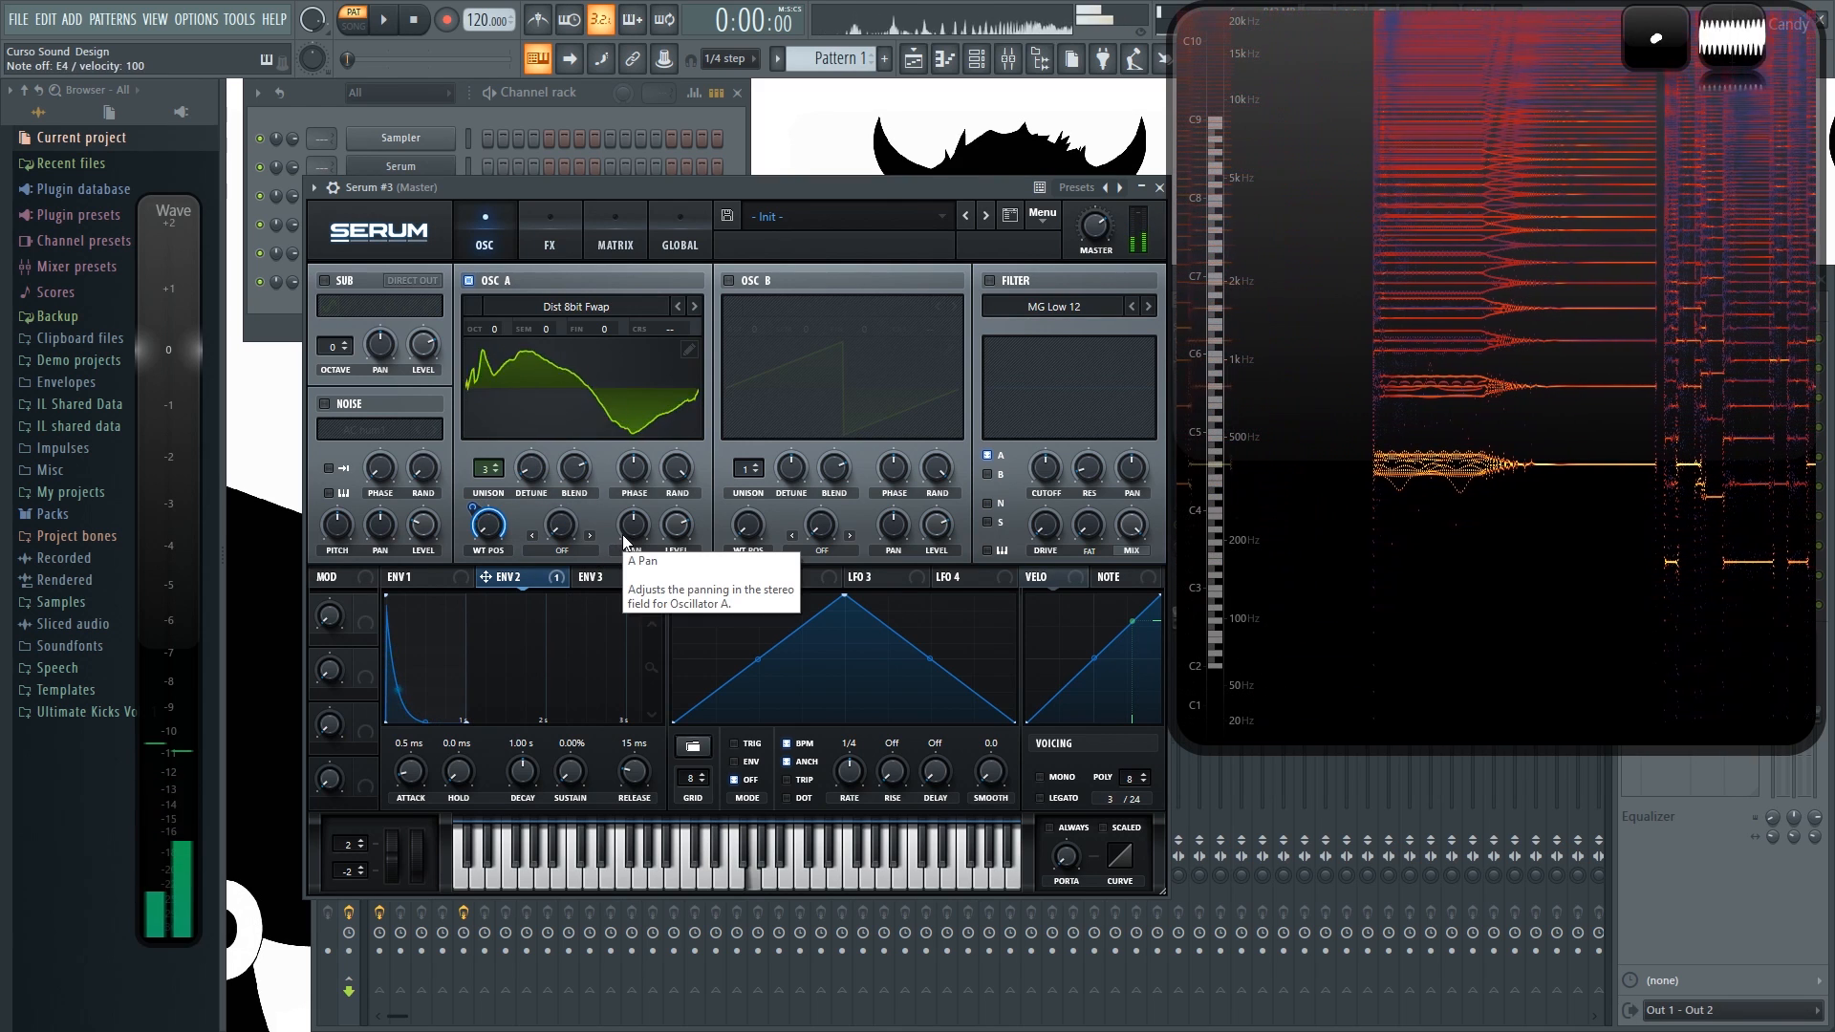
key(e)
key(w)
key(v)
key(t)
key(e)
key(w)
key(c)
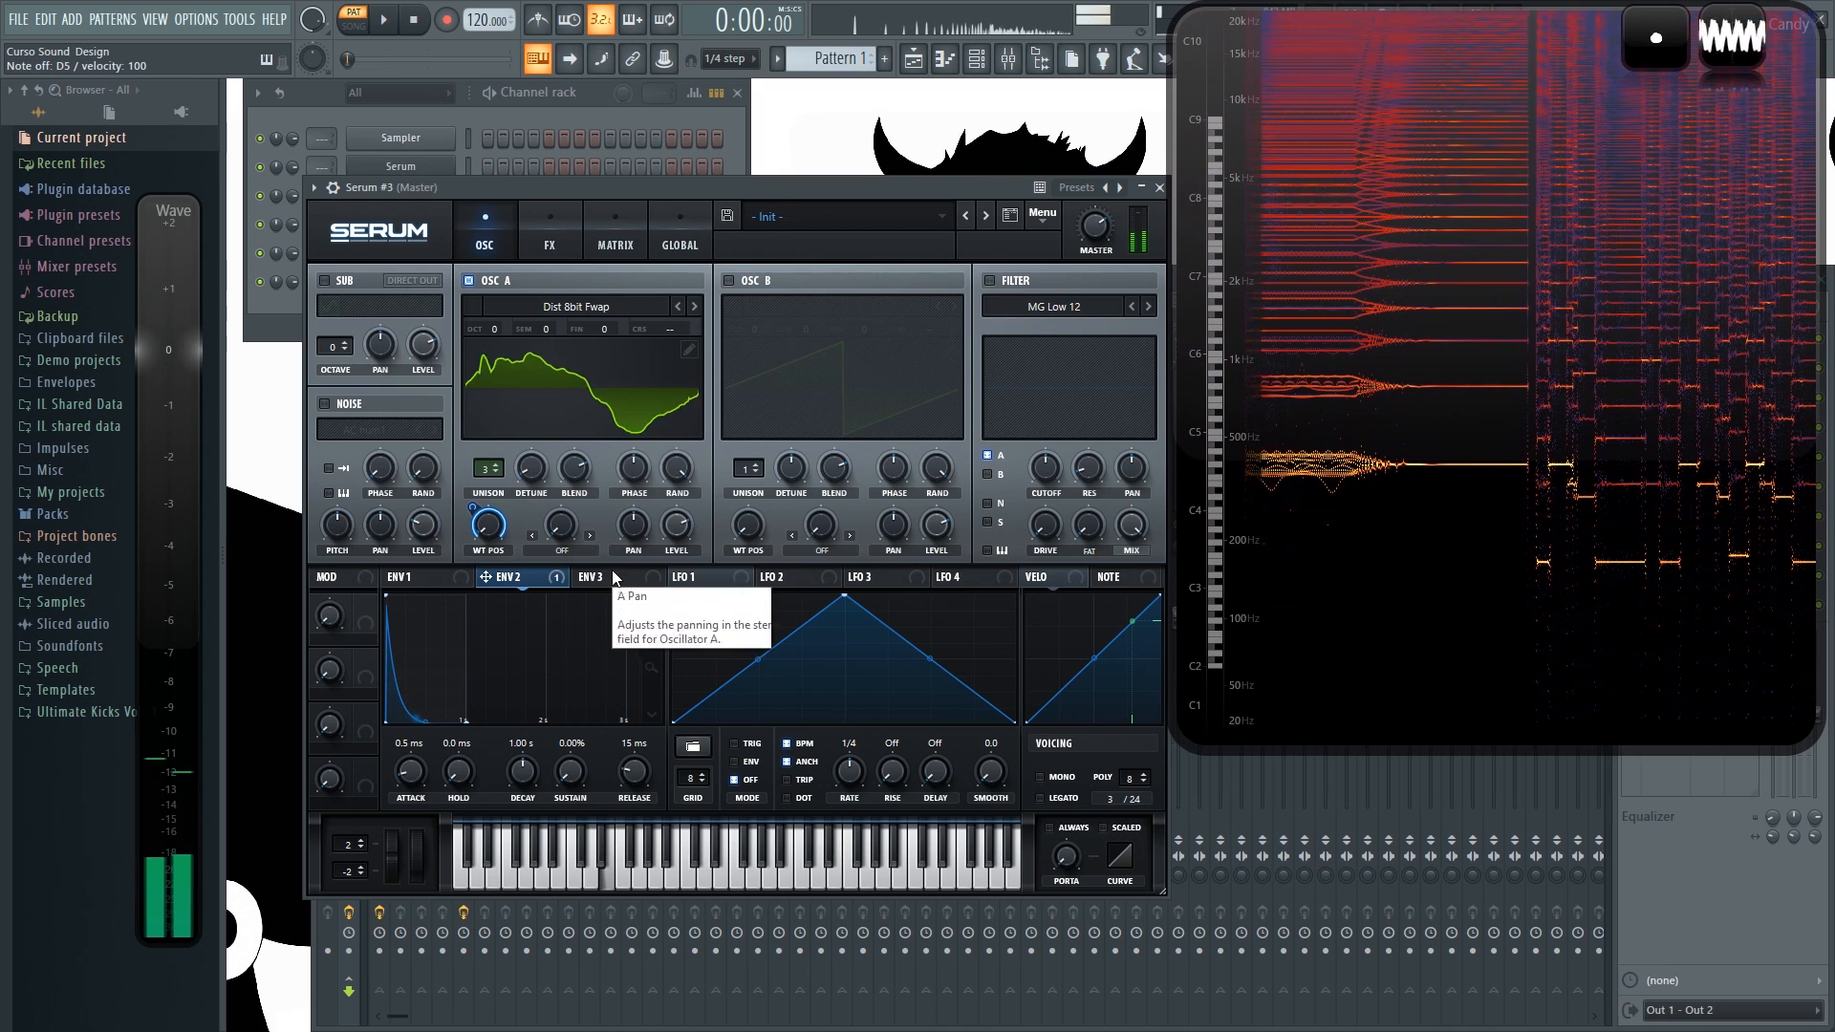
Step: Set OSC A's warp mode to Asym +/- and modulate it with LFO 1, lowering the warp amount to about -55%
click(560, 549)
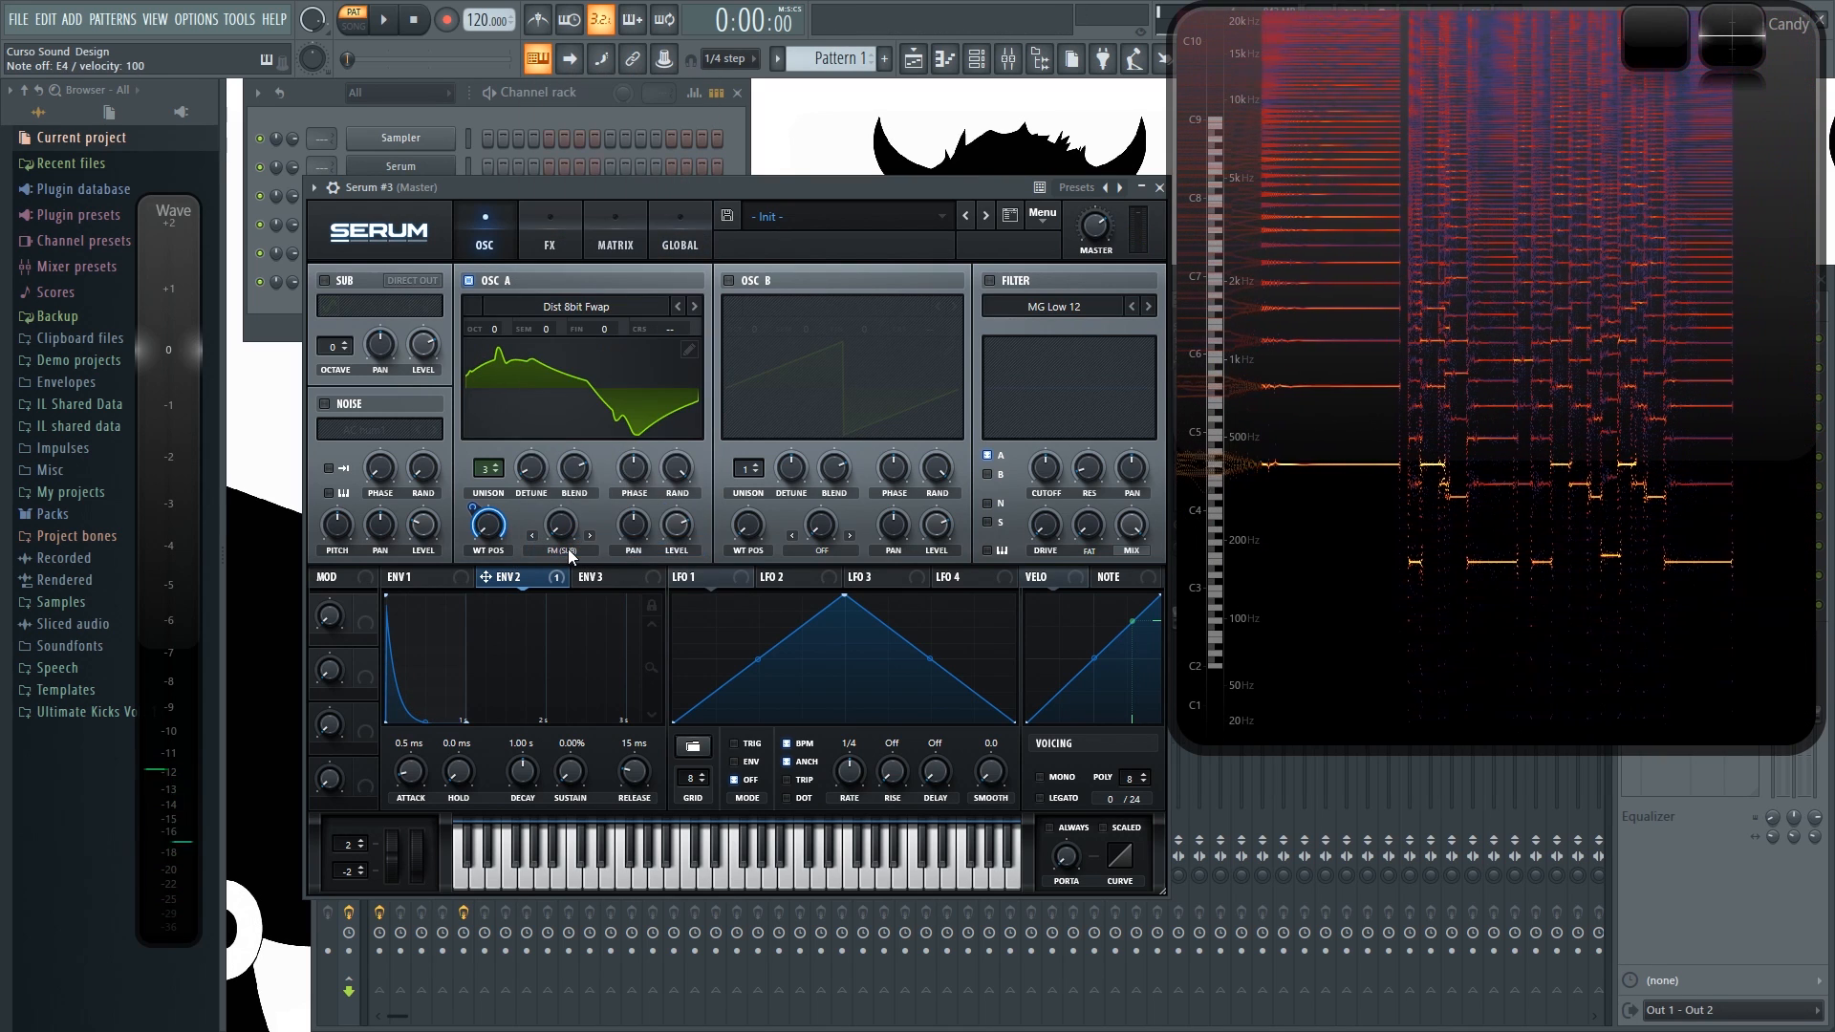
click(562, 548)
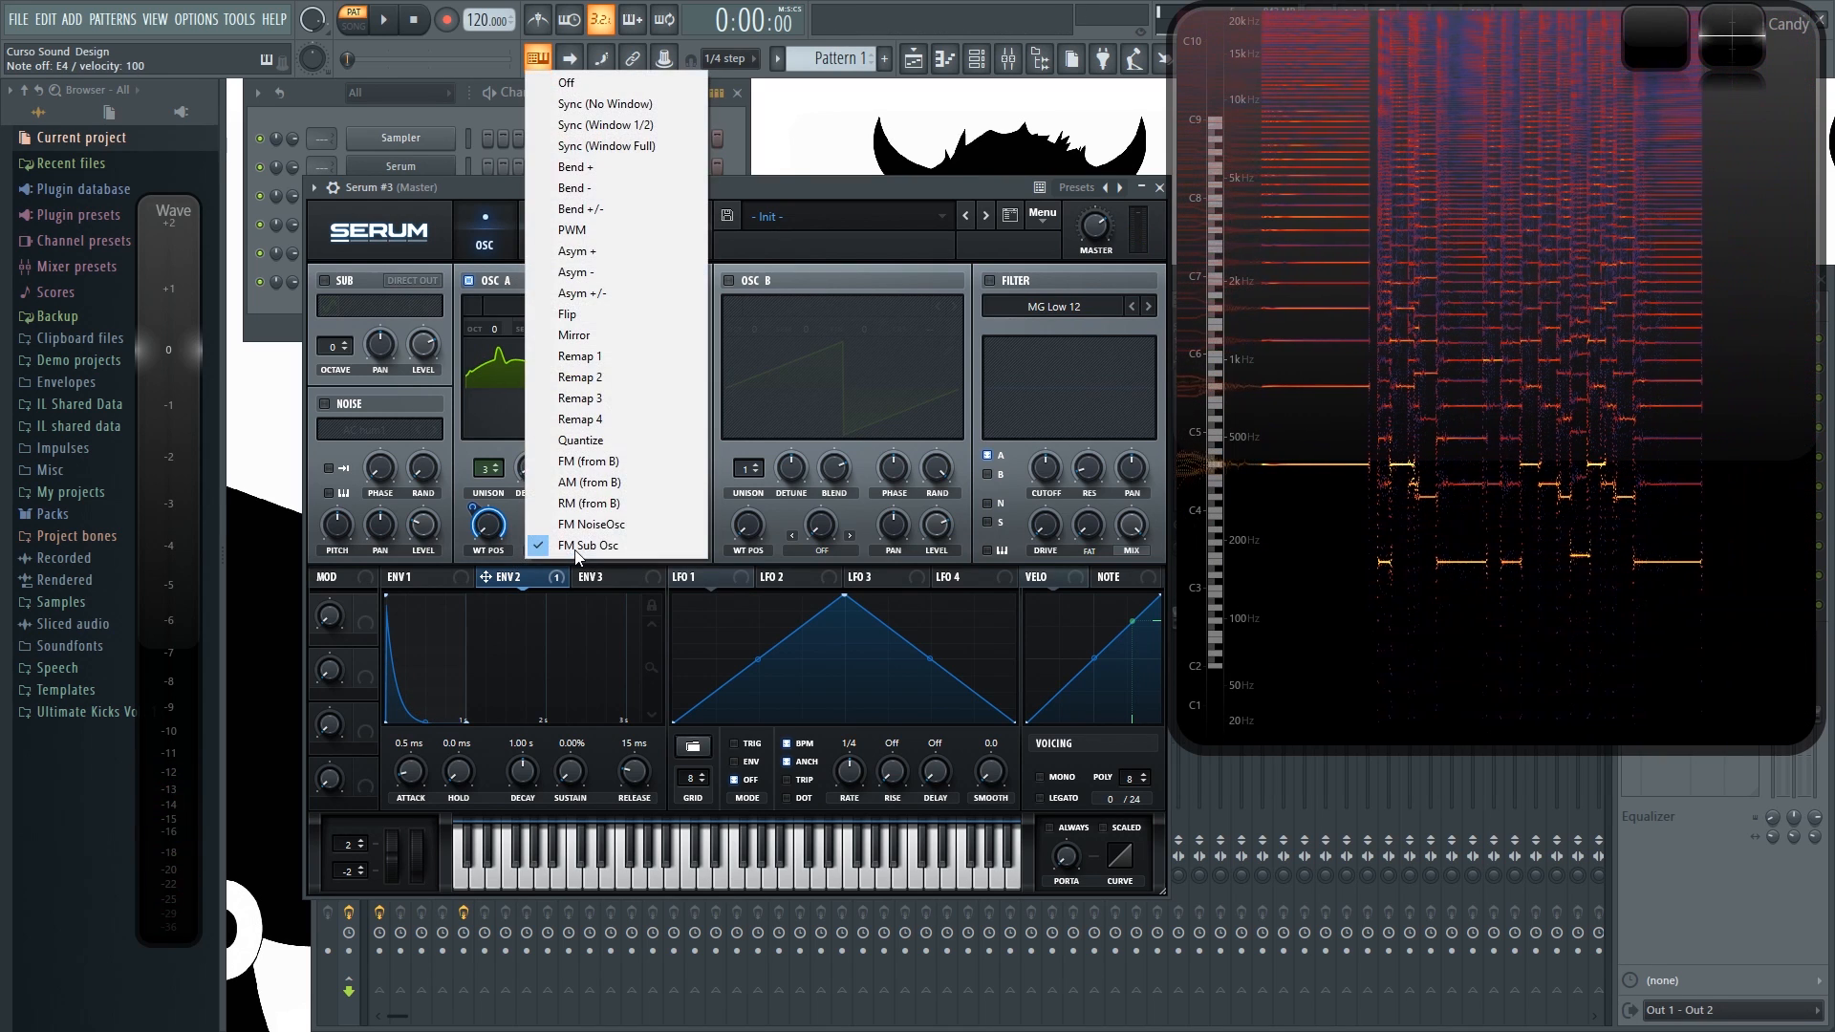
click(612, 300)
drag(560, 536, 560, 593)
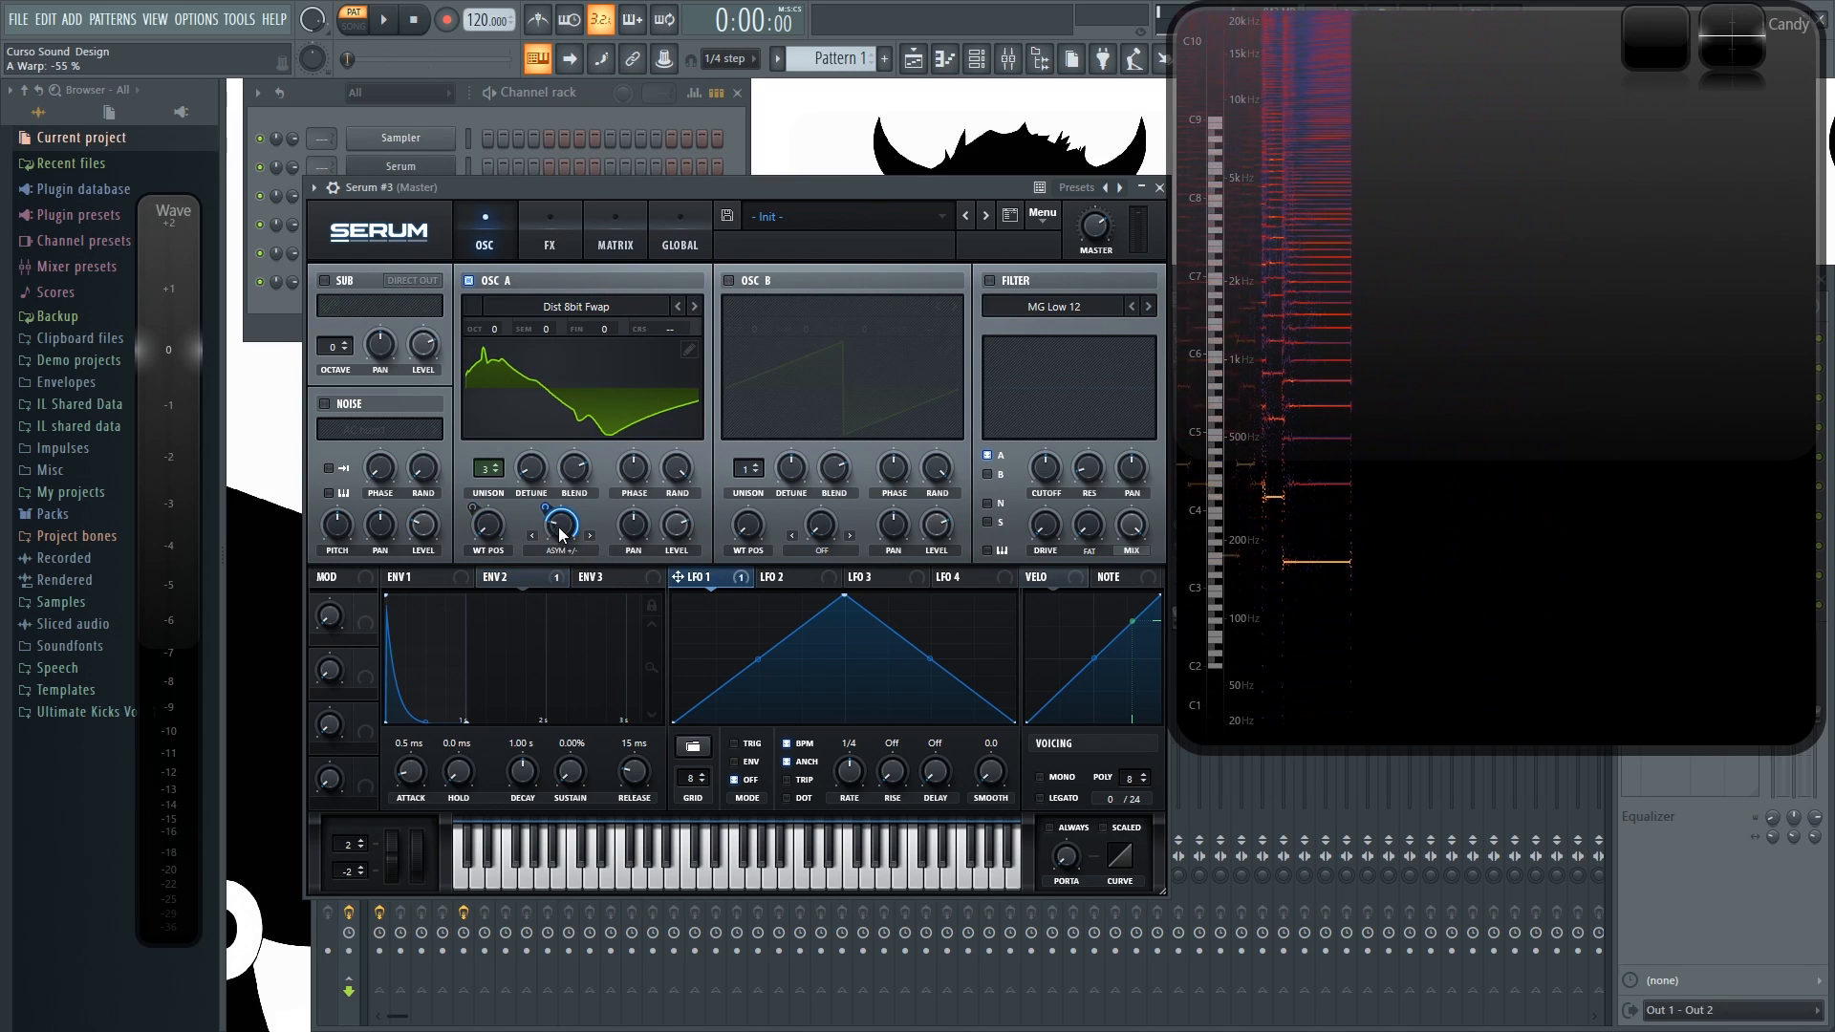
Step: Play a short phrase to audition the LFO-modulated asymmetric warp on OSC A
key(e)
key(e)
key(t)
key(e)
key(w)
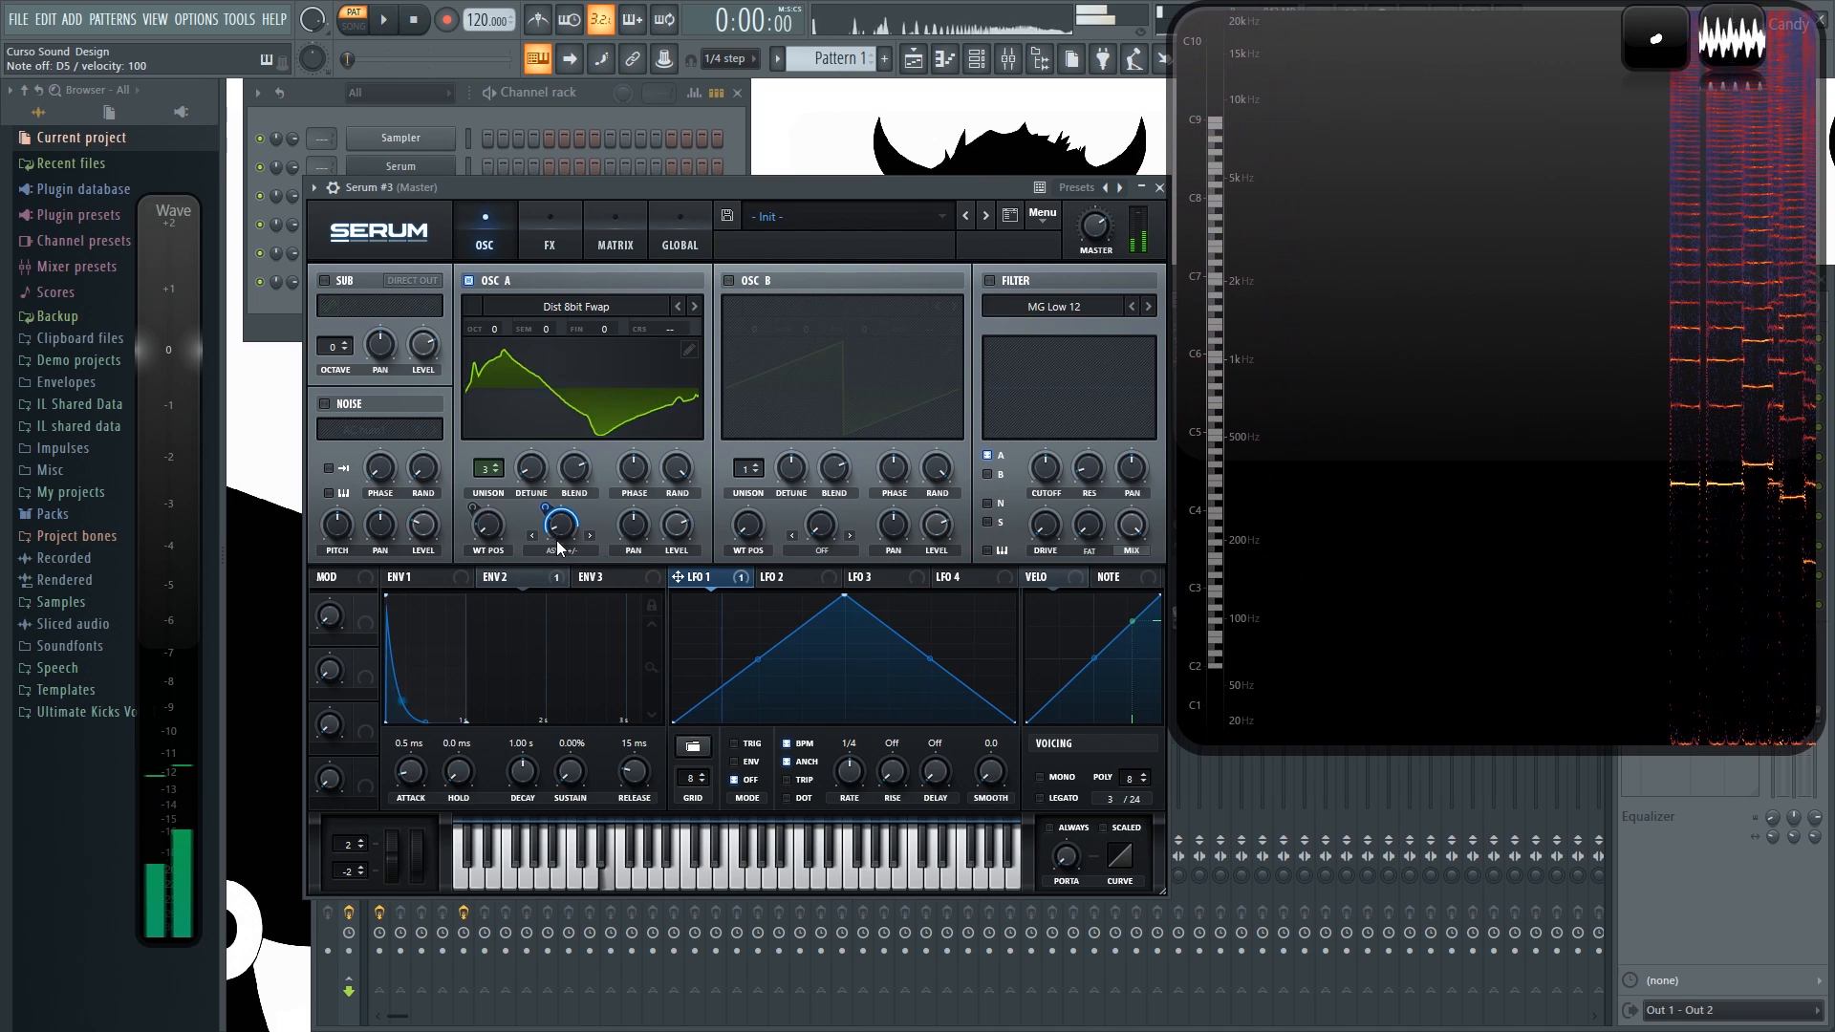
Step: Slow LFO 1's rate to one bar and play an ascending and descending phrase to audition the warp modulation
drag(855, 763, 849, 783)
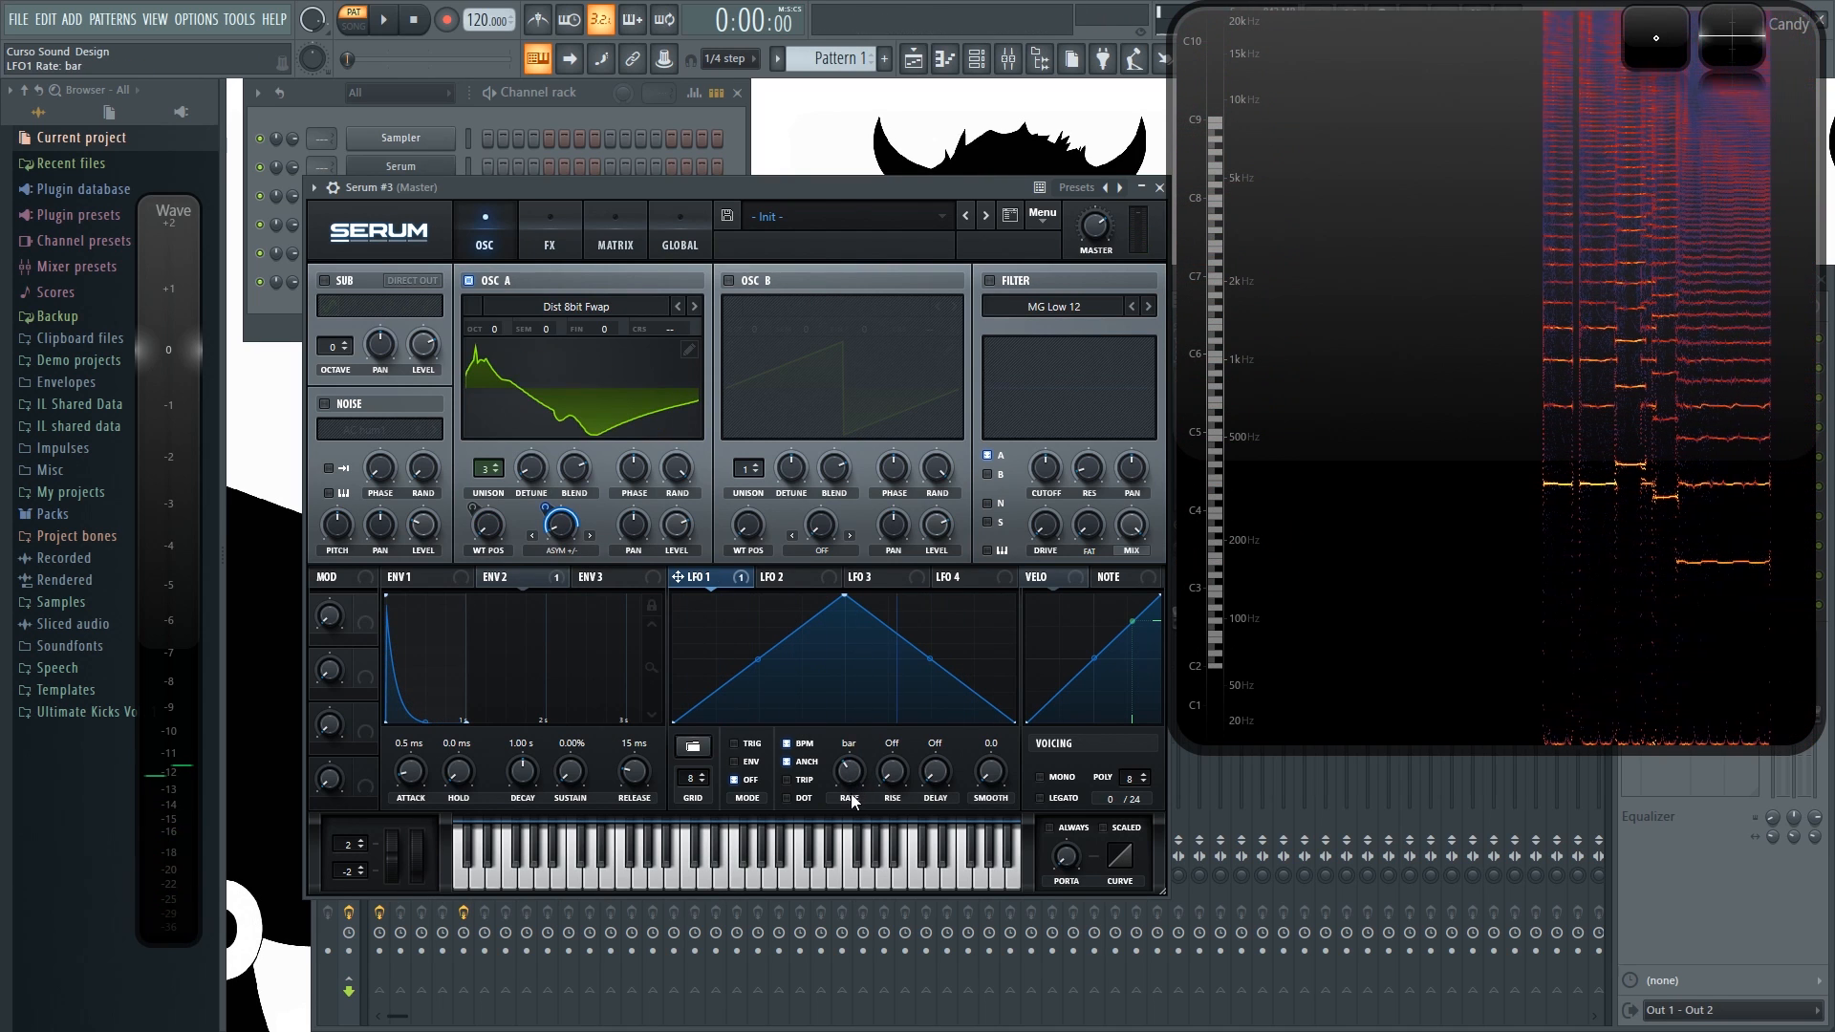
key(t)
key(o)
key(t)
key(o)
key(p)
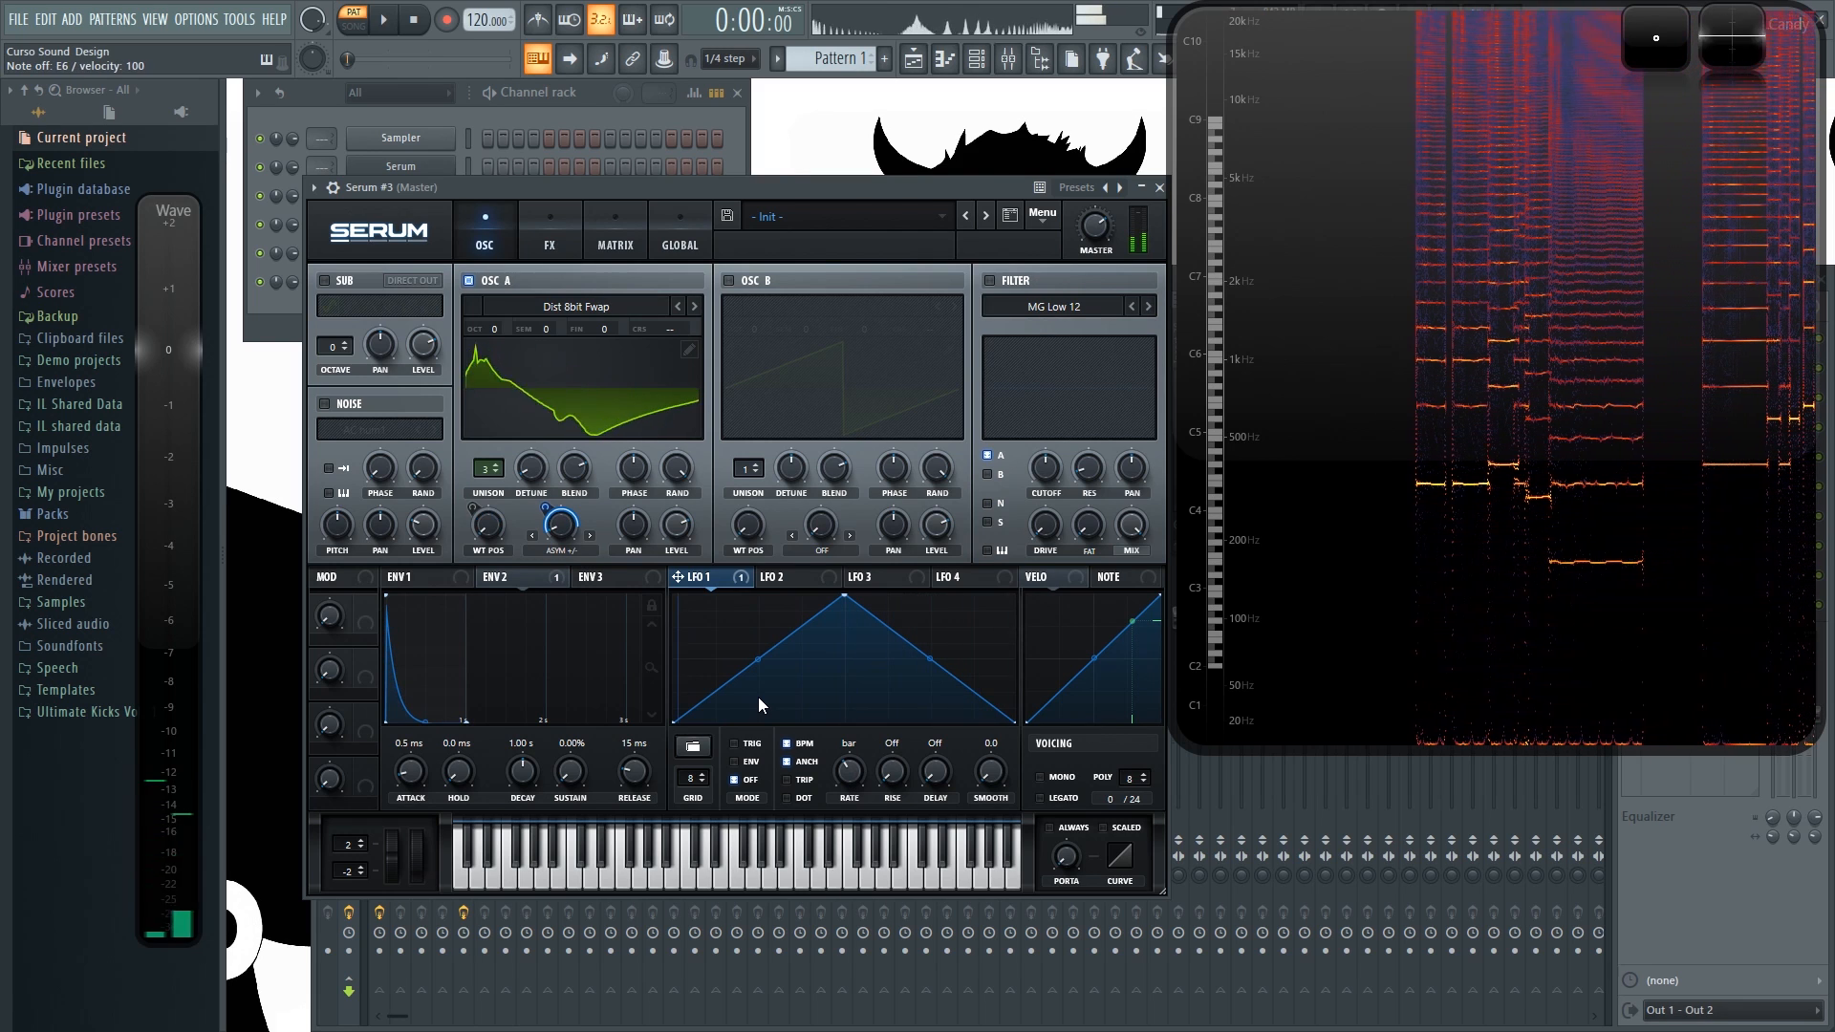
key(bracketleft)
key(o)
key(i)
key(u)
key(t)
key(e)
key(w)
key(c)
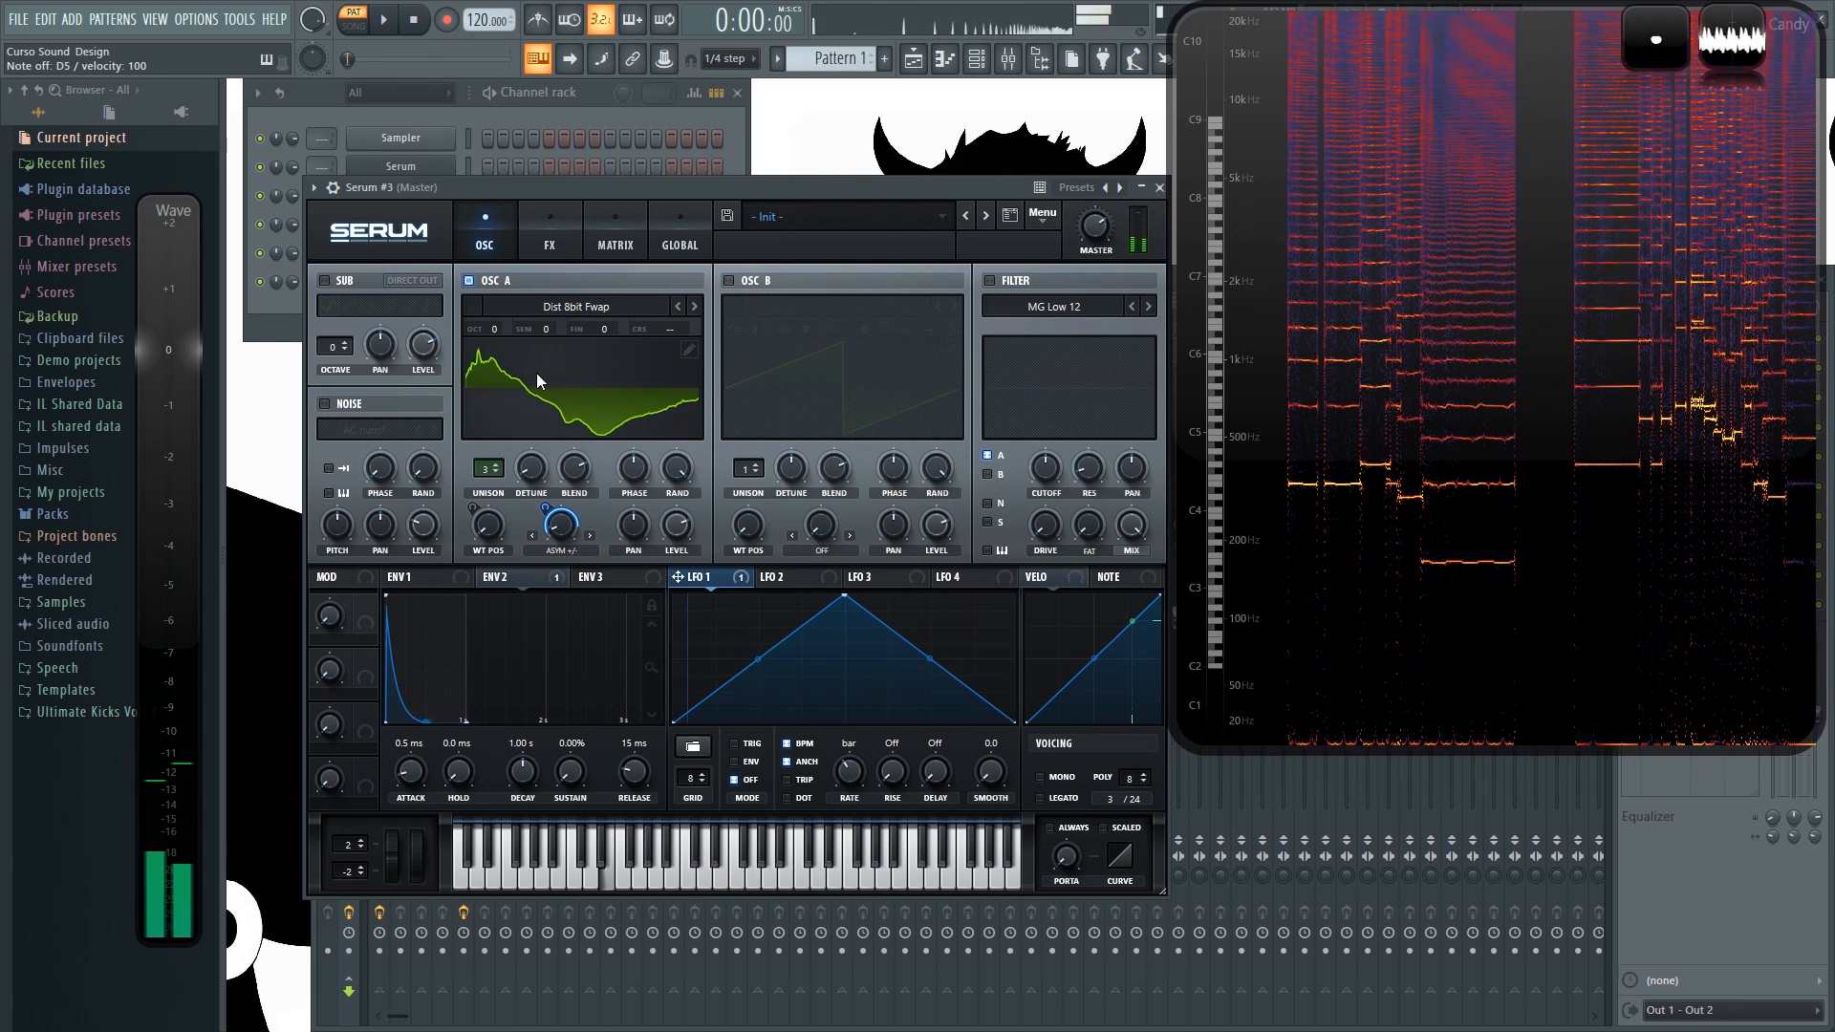
Step: Raise OSC A's octave to +1 and play overlapping notes to audition the higher tuning
drag(495, 325, 501, 323)
key(t)
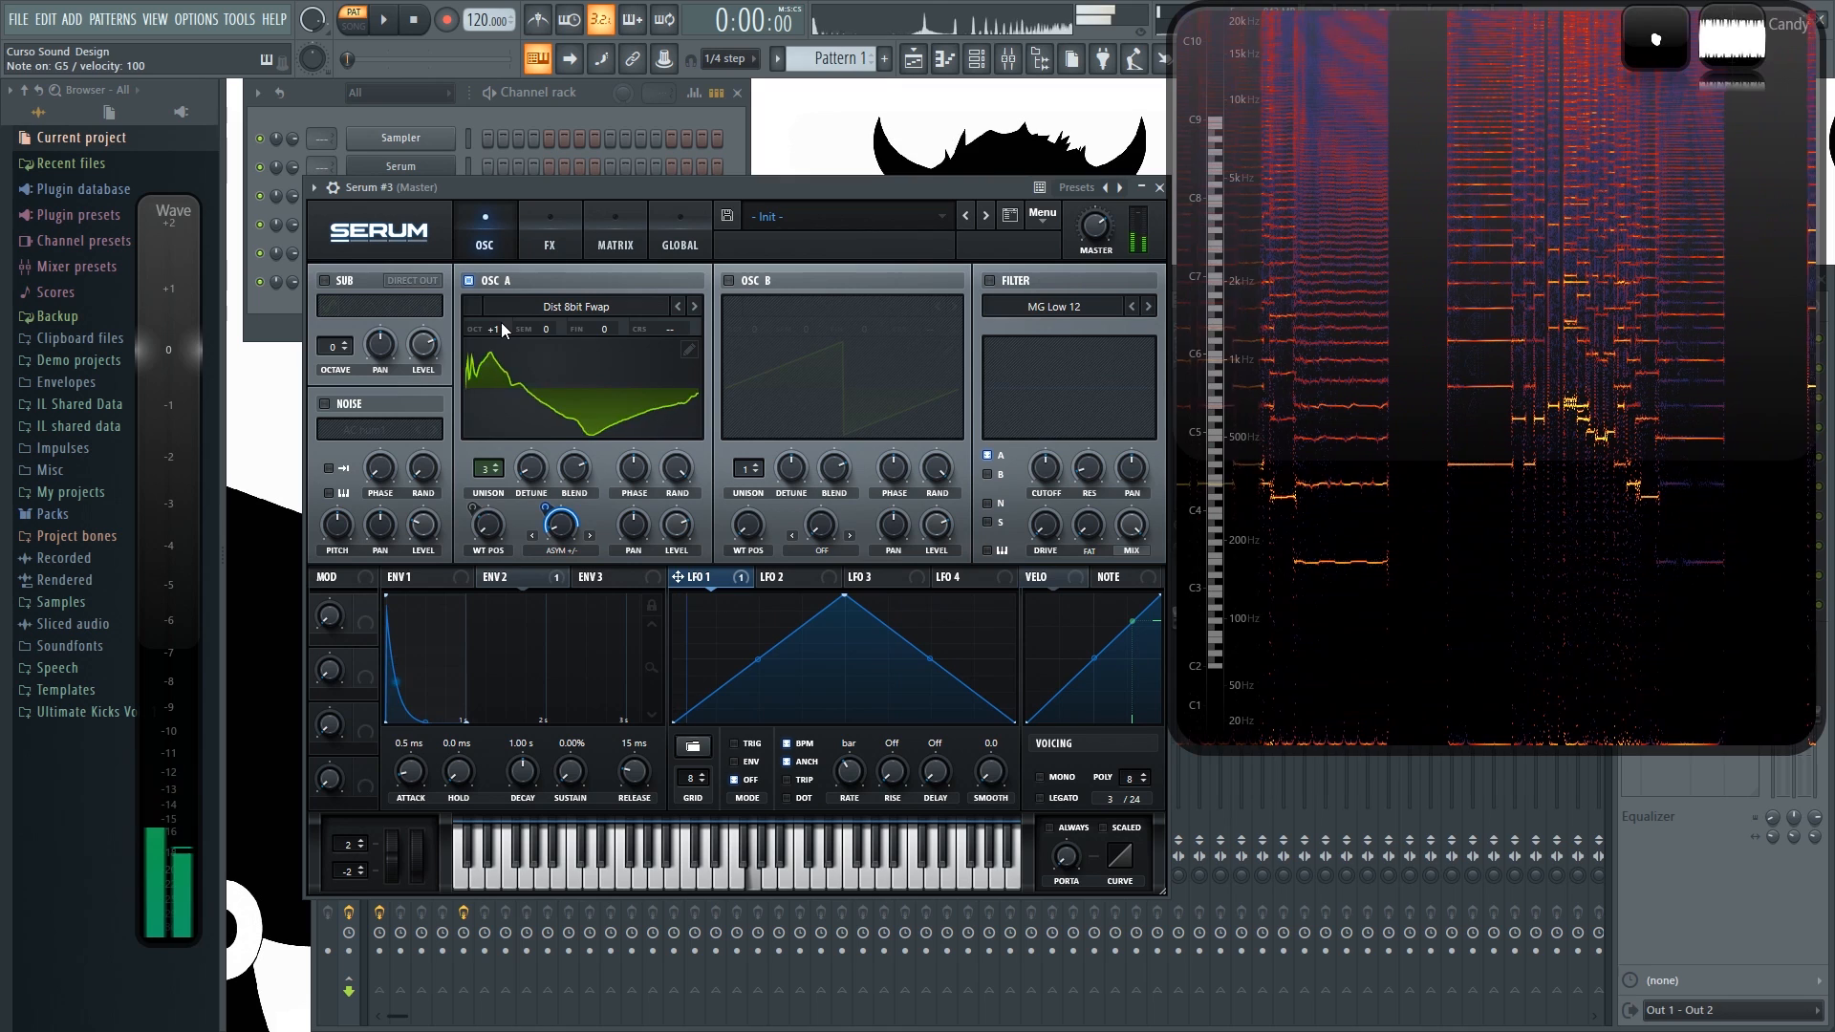
key(e)
key(w)
key(c)
key(p)
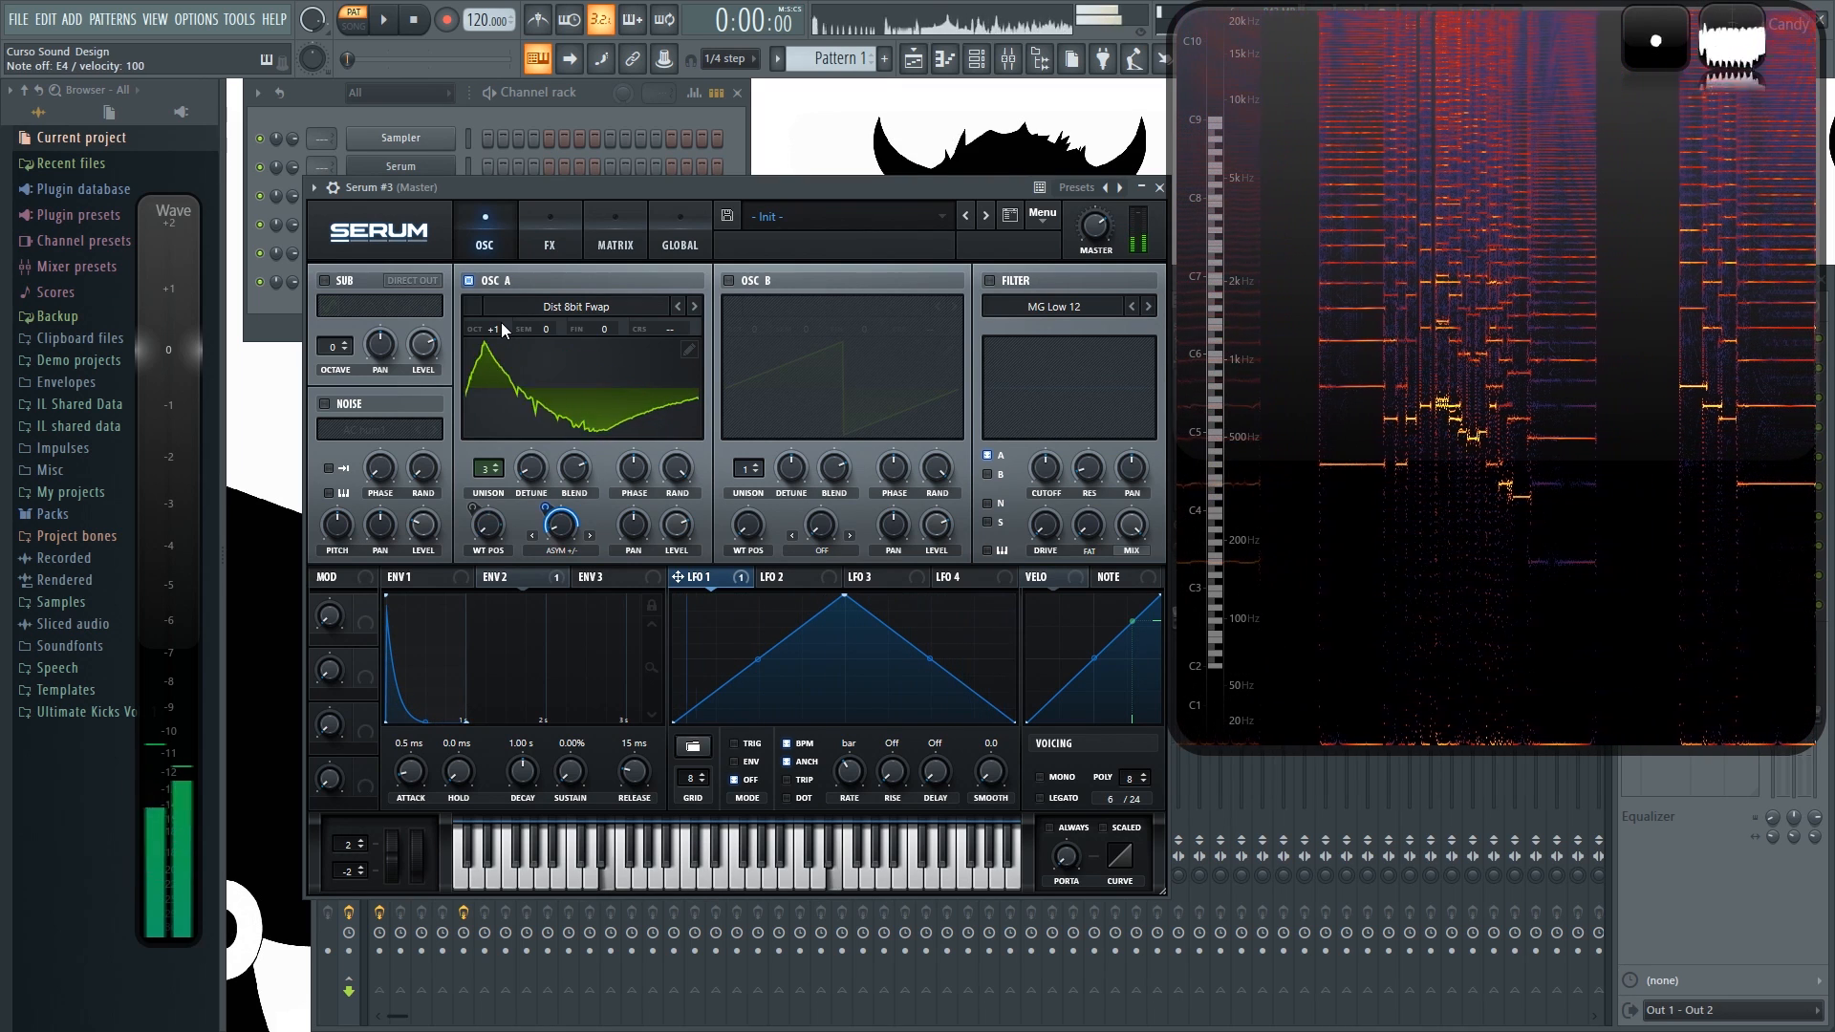
key(t)
key(o)
key(t)
key(i)
key(t)
key(m)
key(o)
key(u)
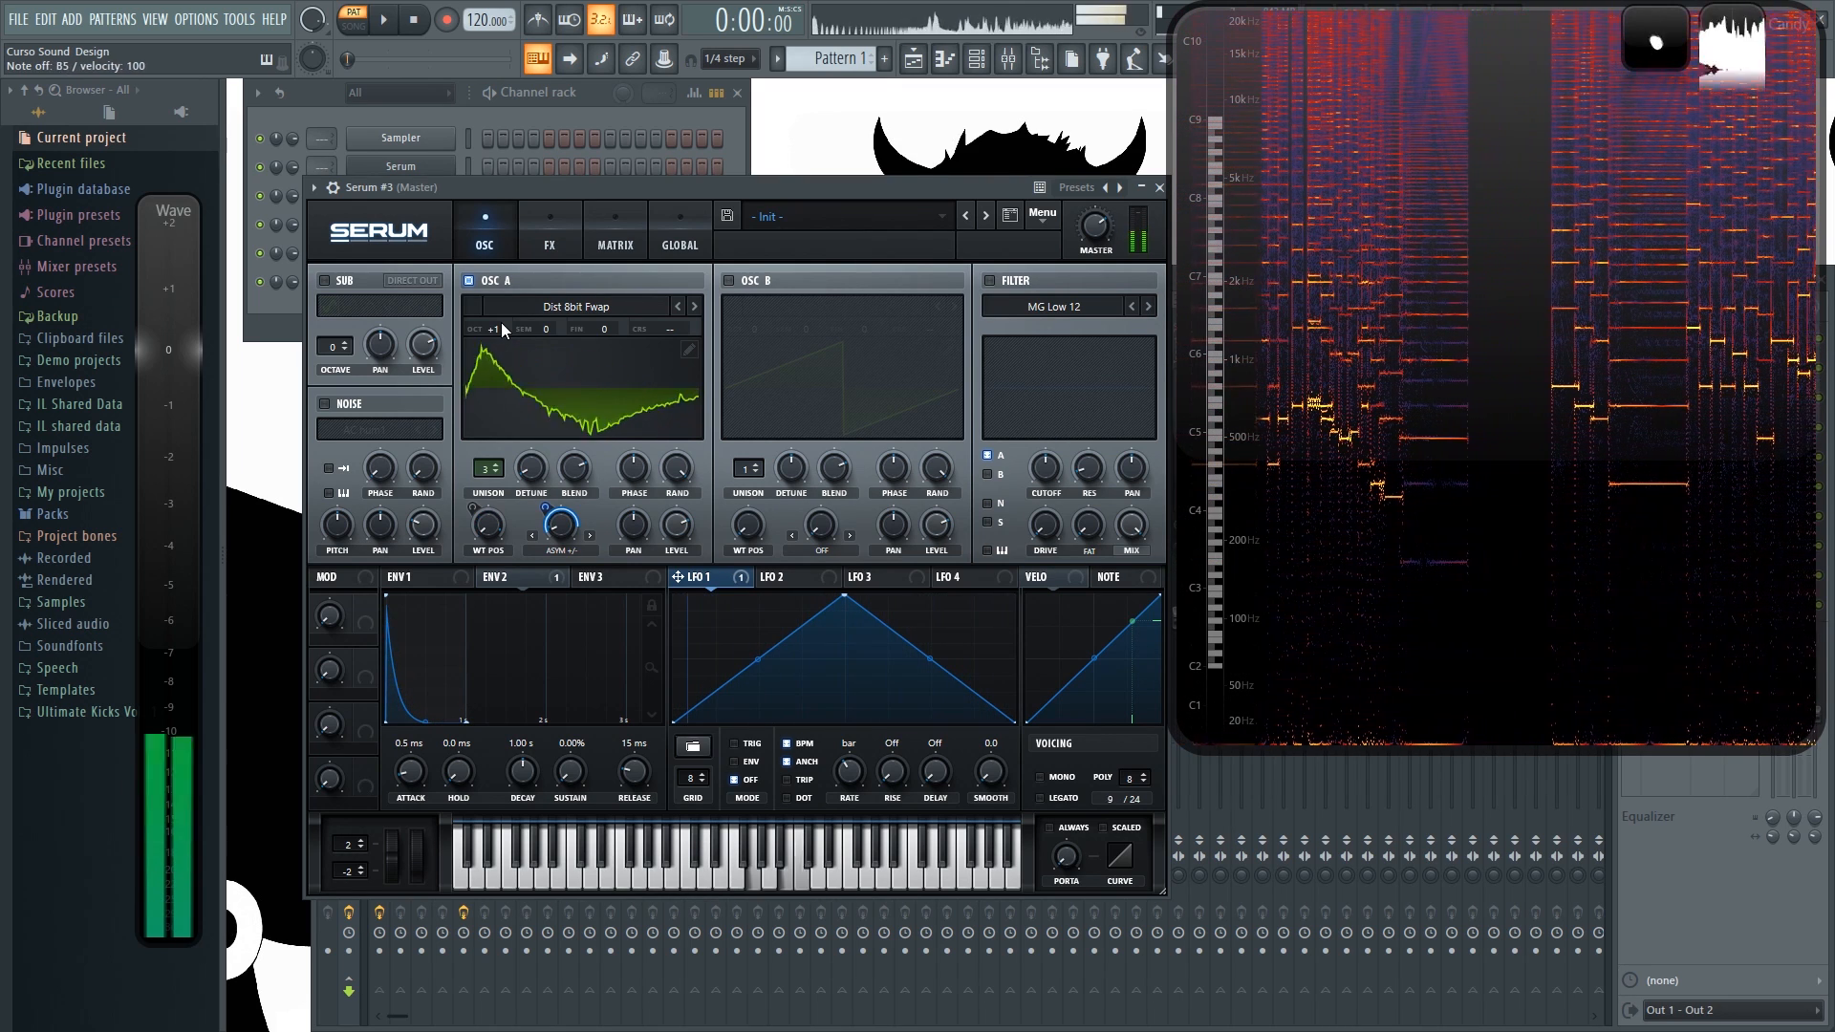
Step: Enable OSC B with the analog Basic Shapes wavetable at its triangle frame and raise its octave to +1
click(730, 281)
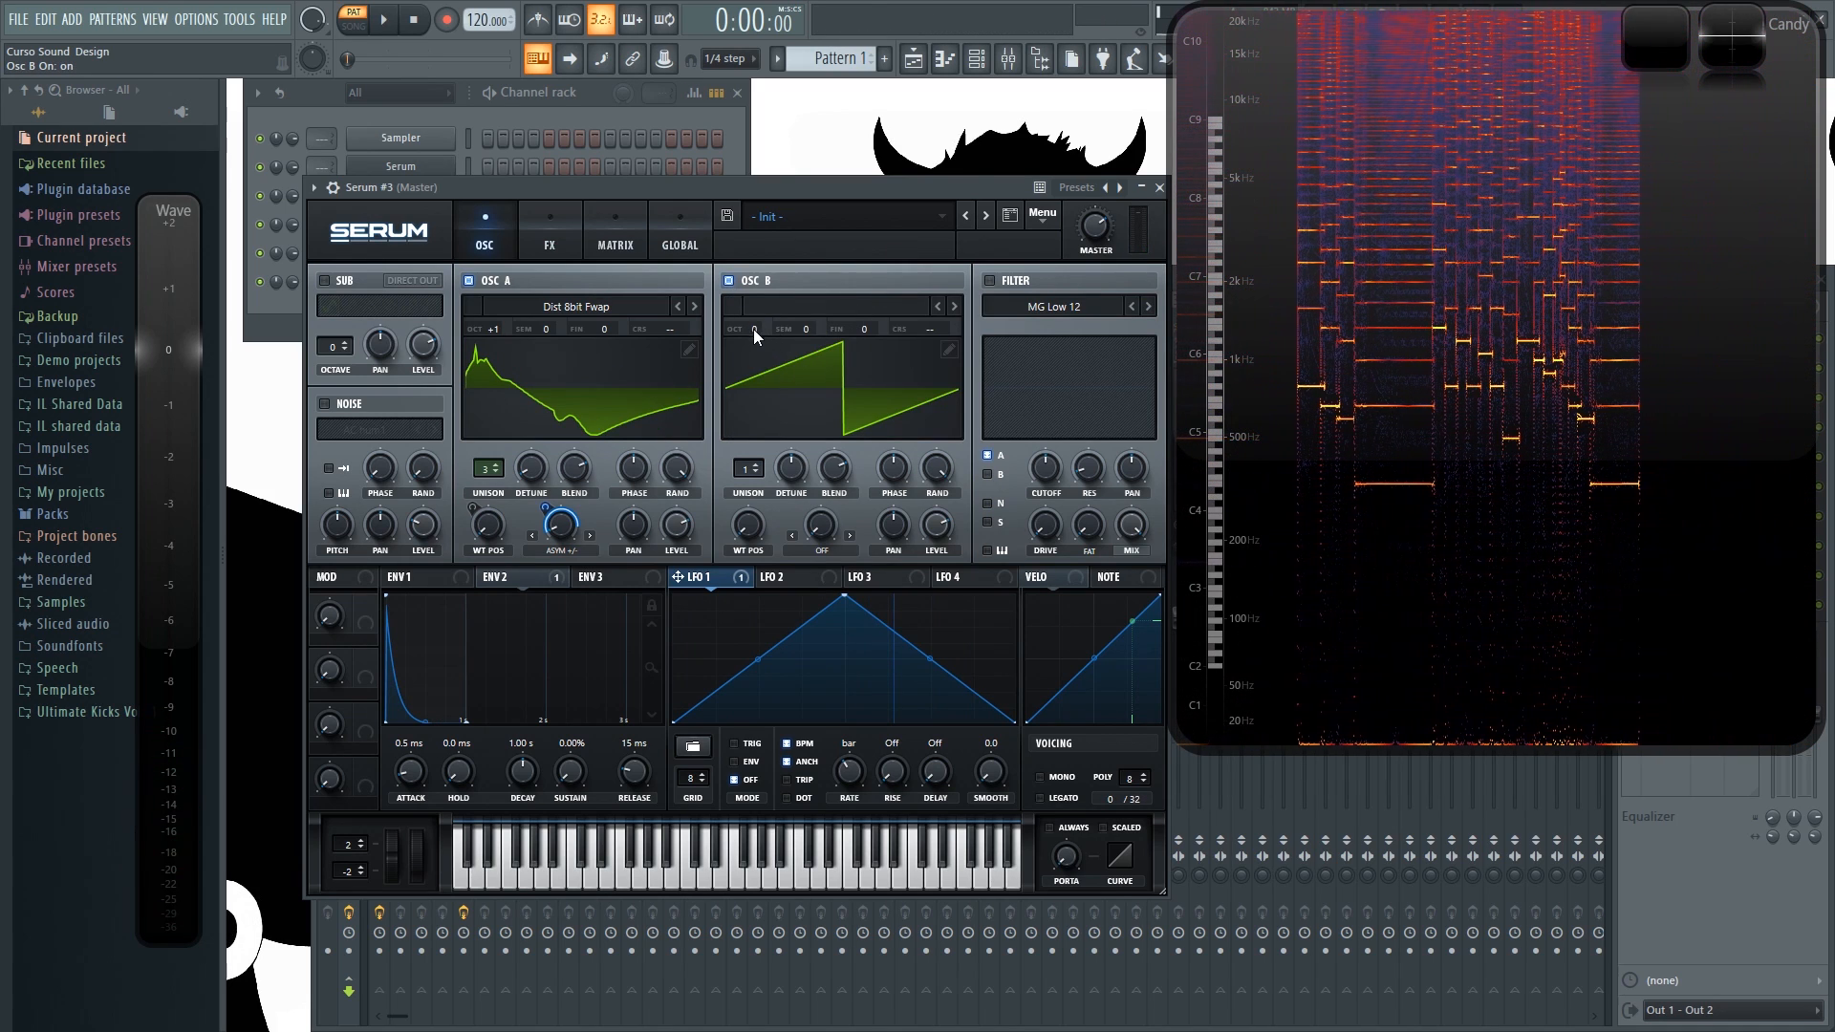
click(834, 307)
mouse_move(842, 333)
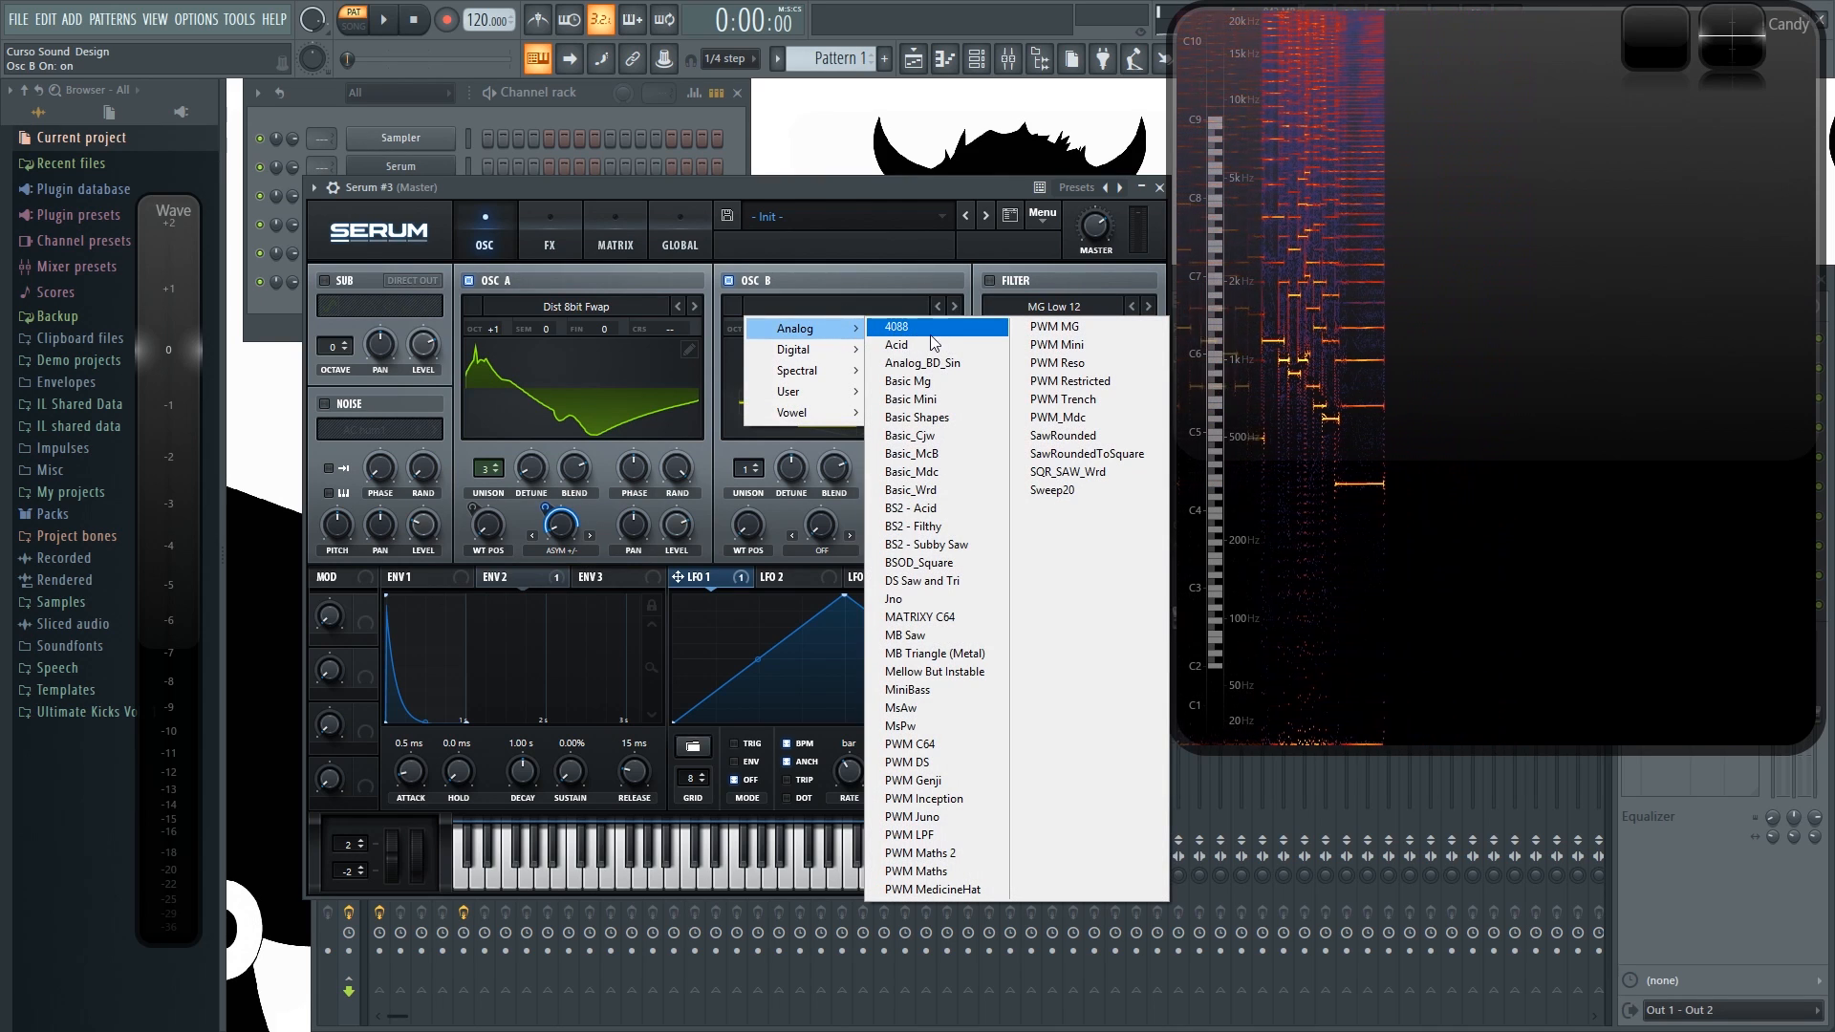
click(946, 418)
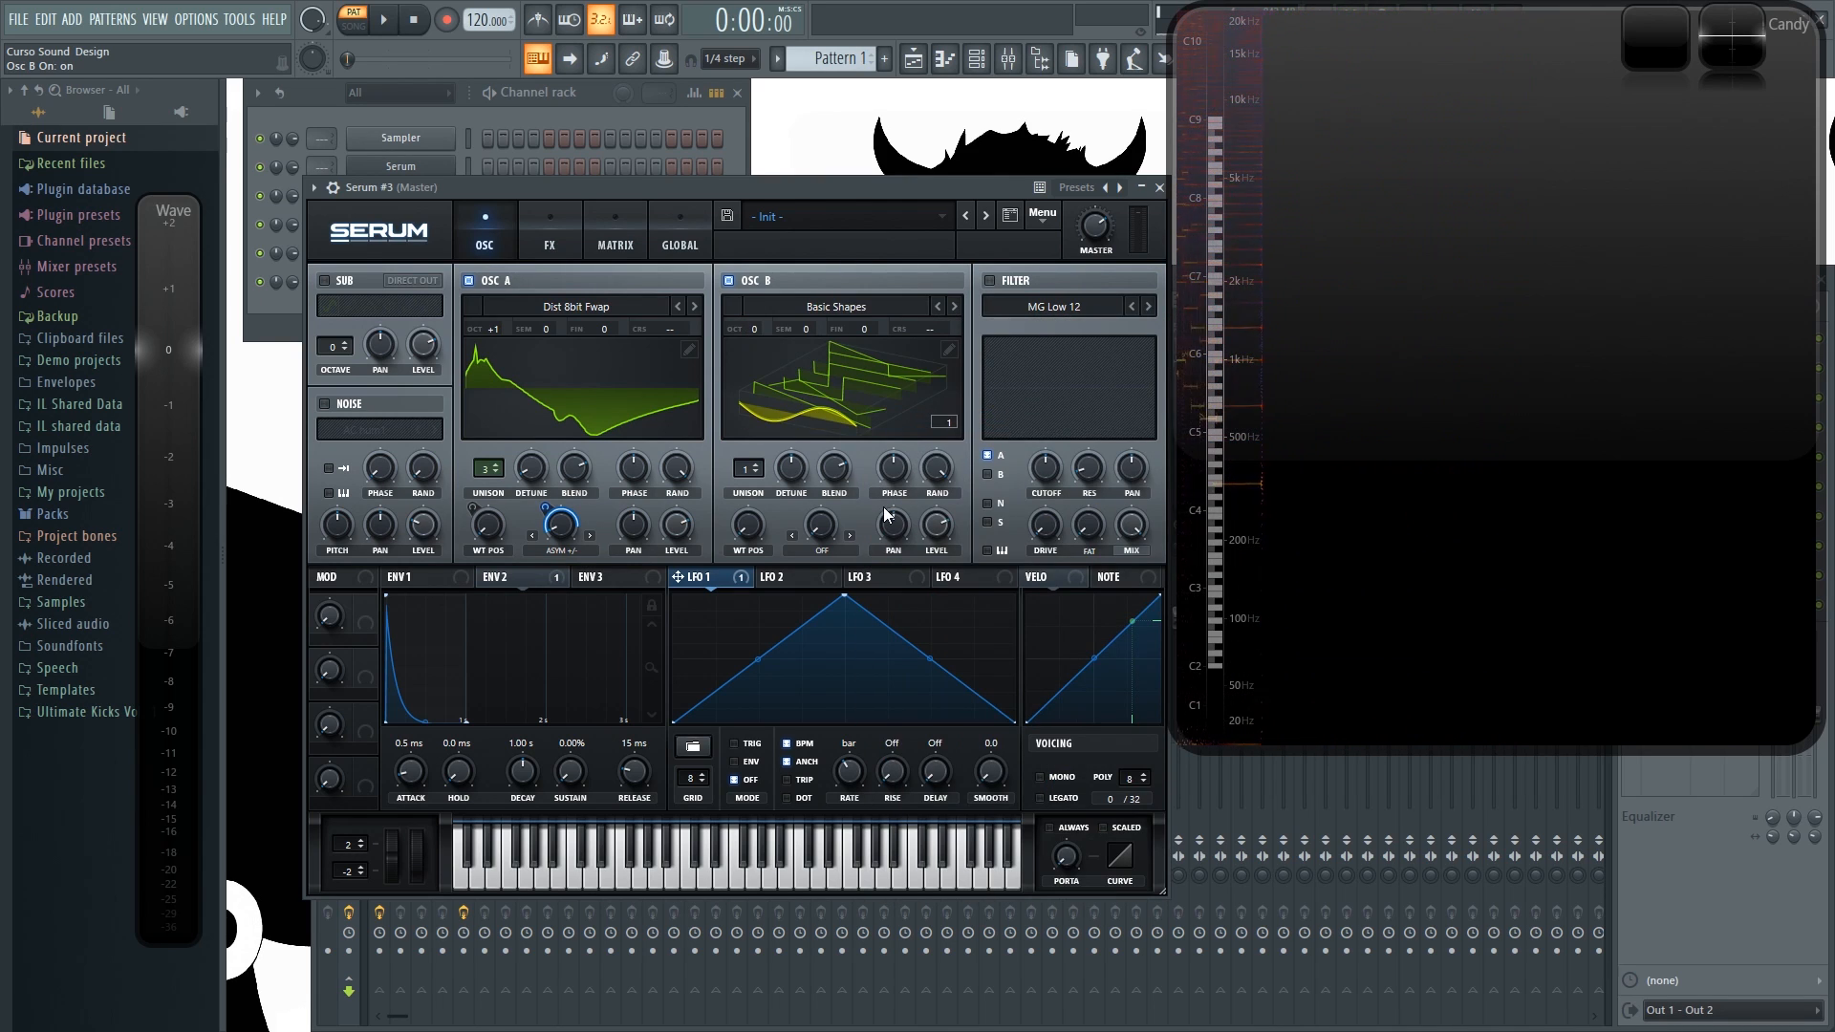
click(829, 392)
drag(769, 528, 779, 483)
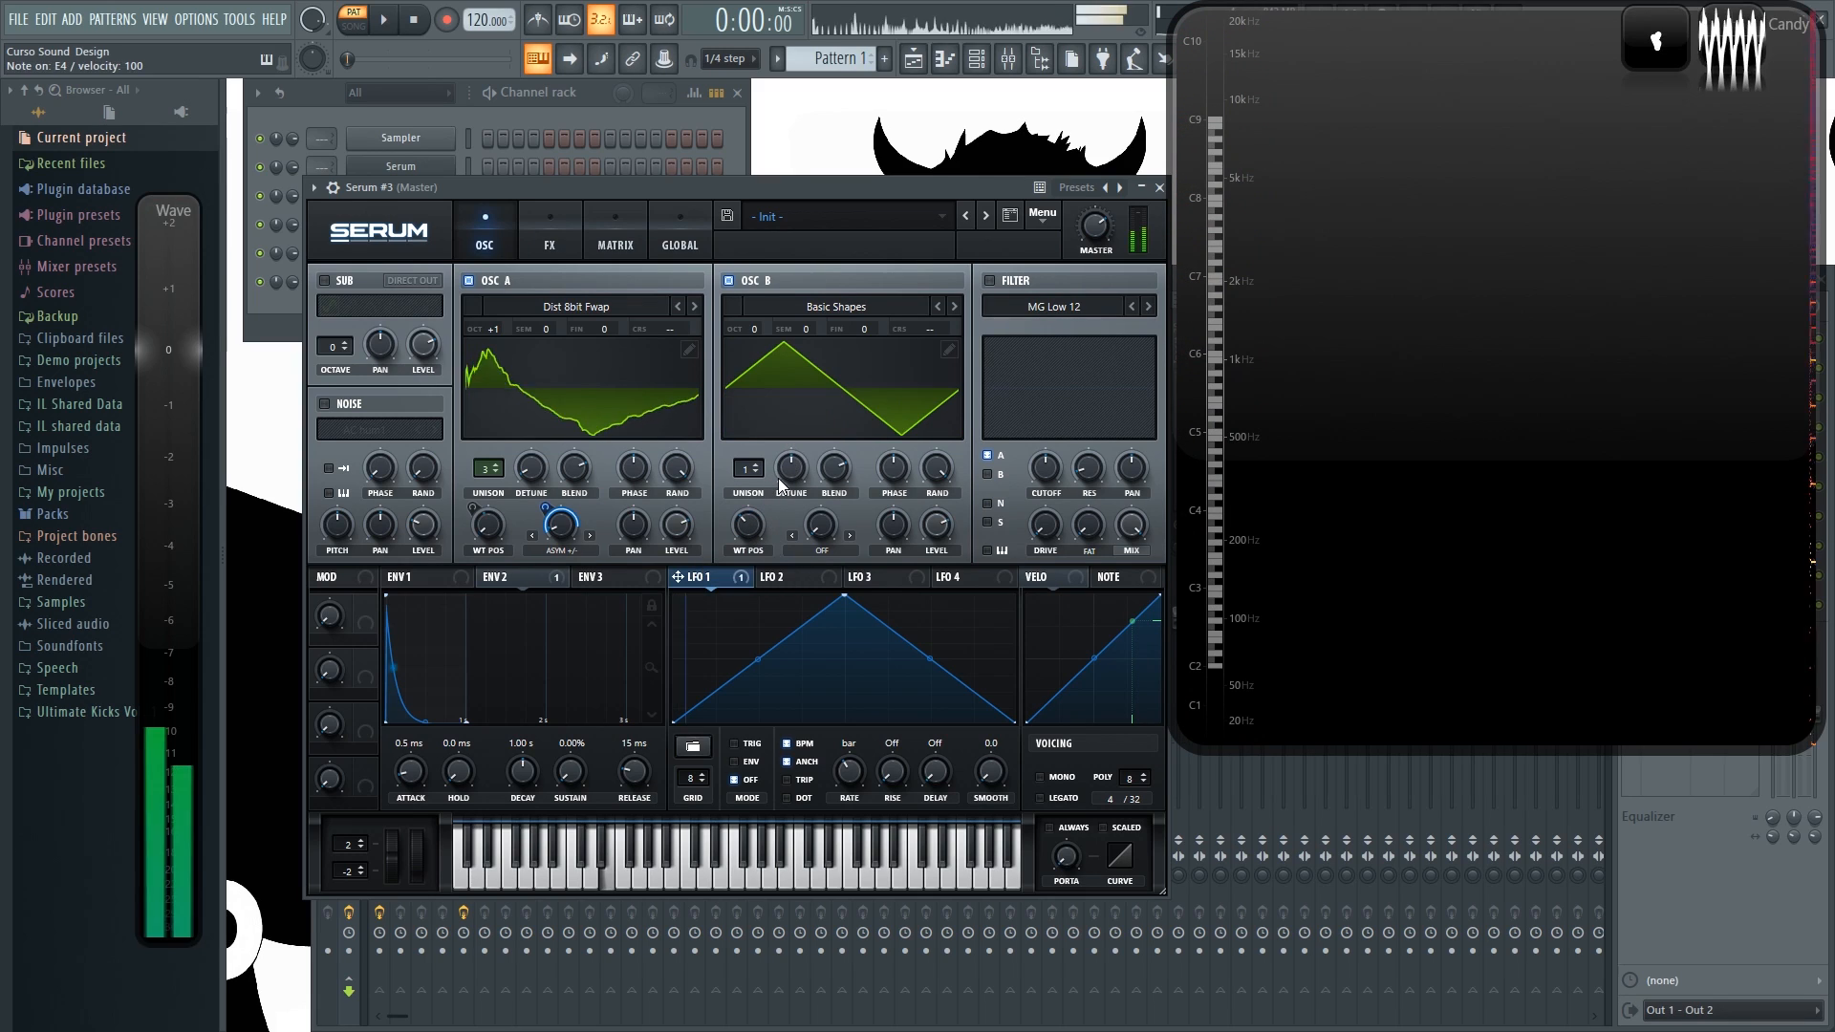
drag(745, 329, 766, 319)
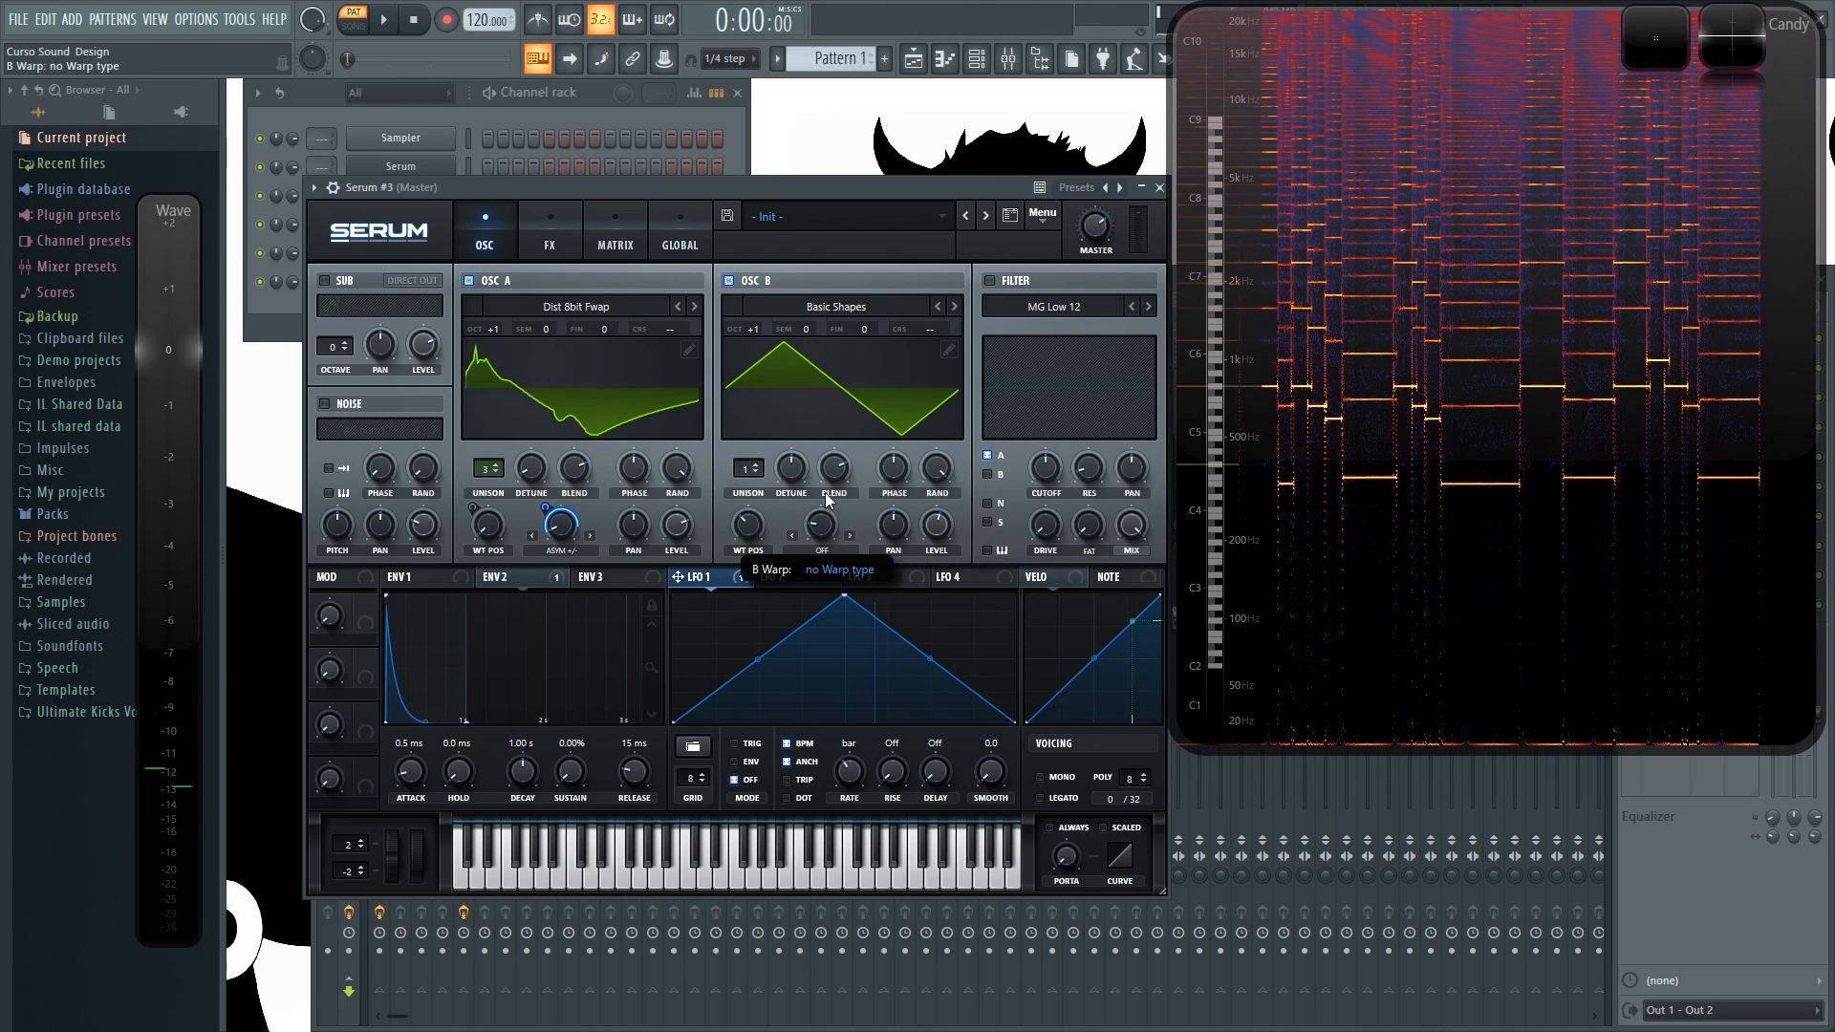
Step: Set OSC B's warp mode to Bend + and modulate the warp amount with LFO 1
click(837, 549)
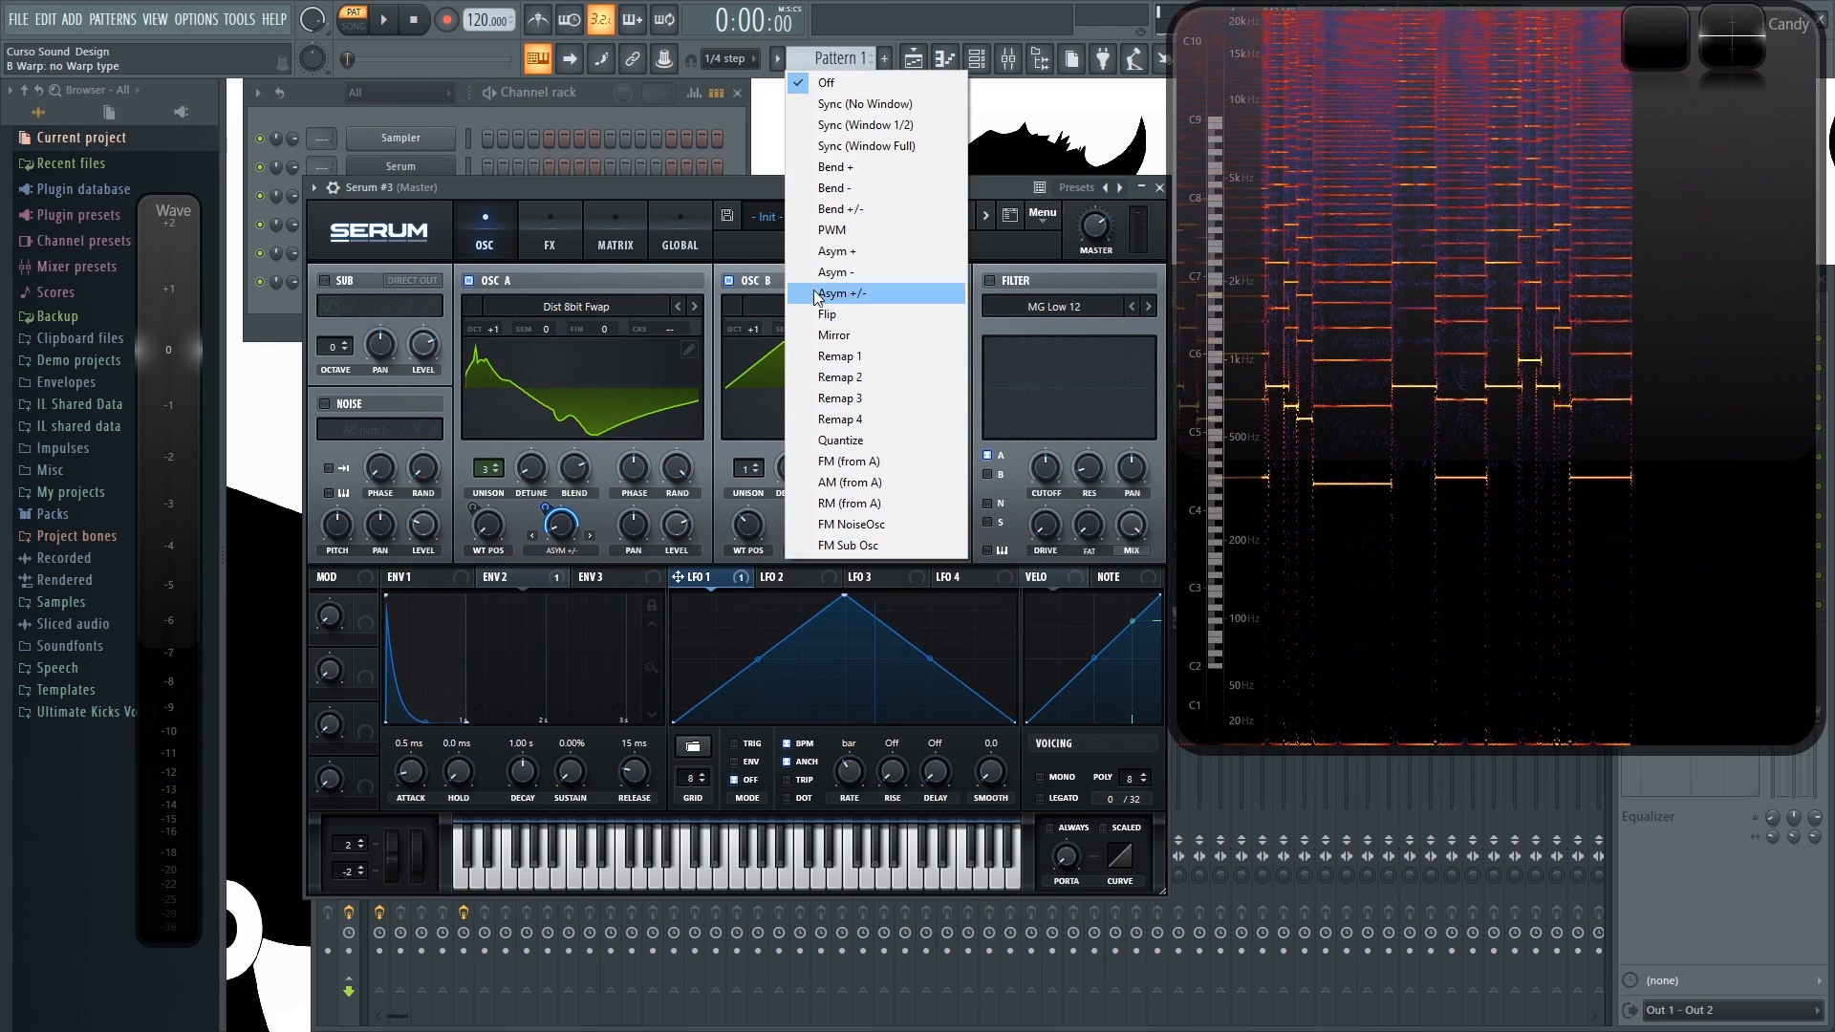
click(836, 185)
drag(828, 526, 824, 536)
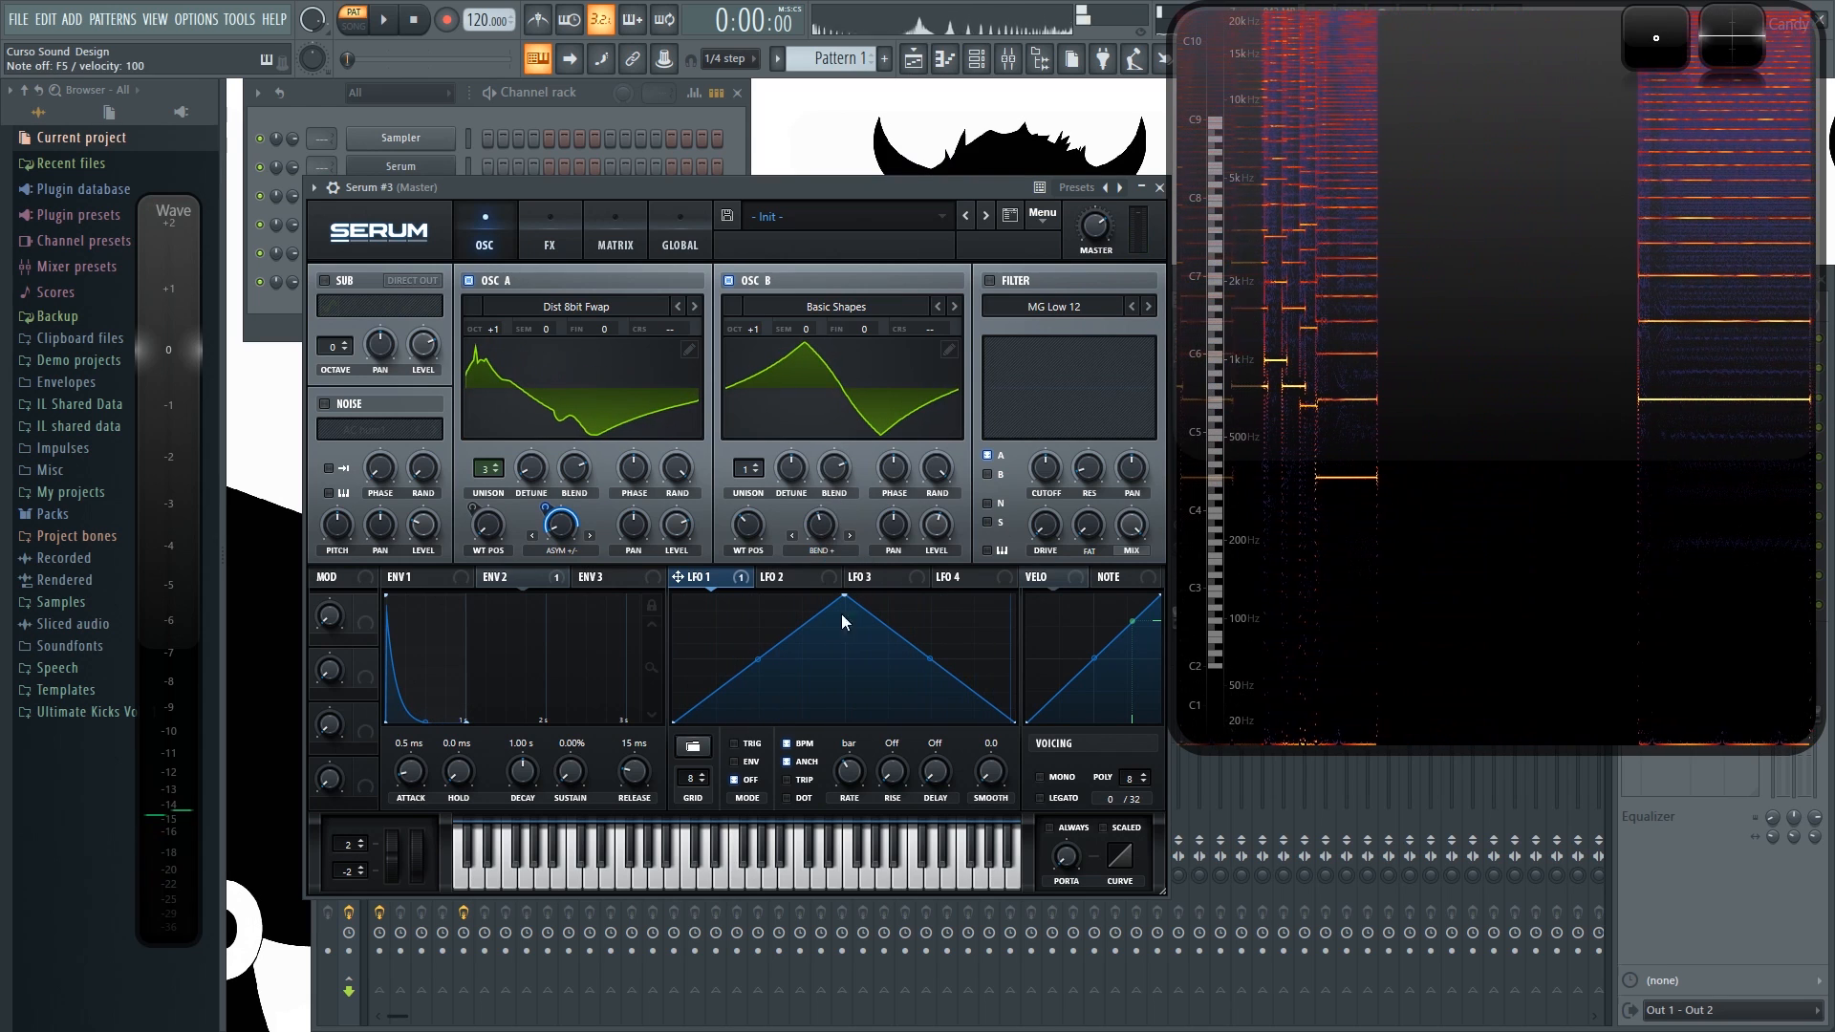
drag(725, 579, 828, 525)
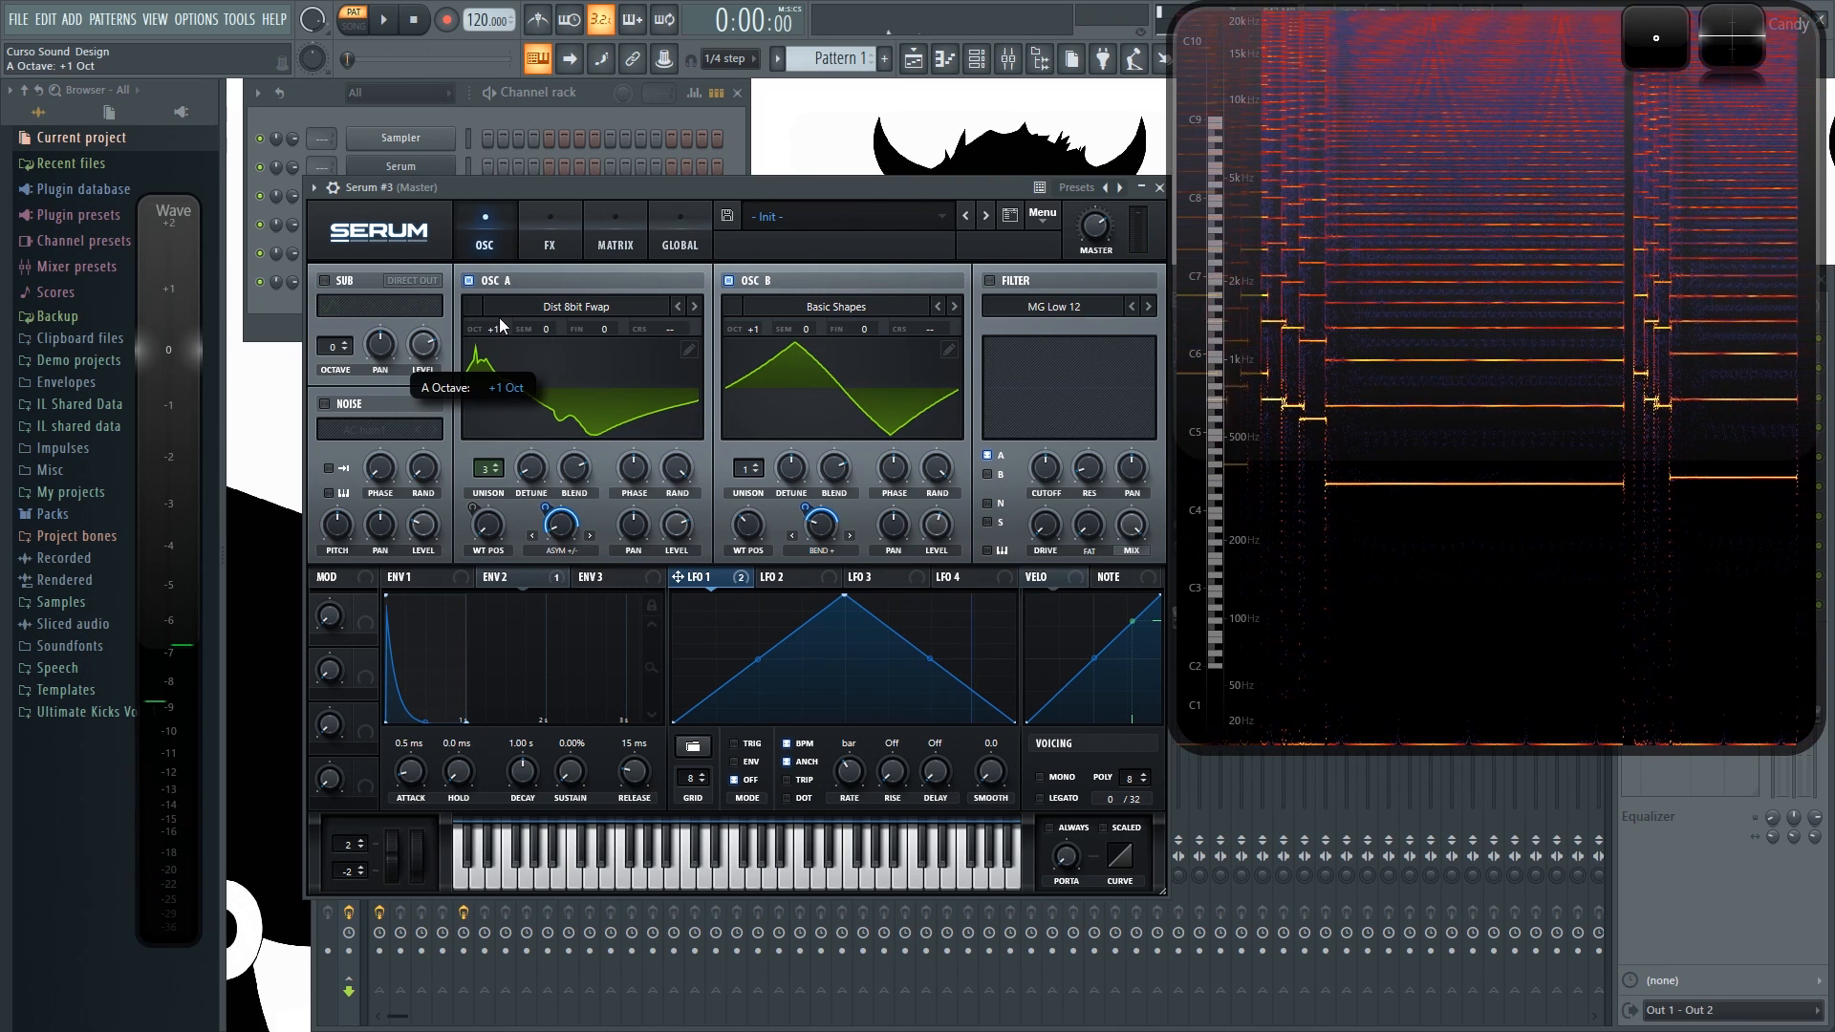
drag(507, 312, 500, 341)
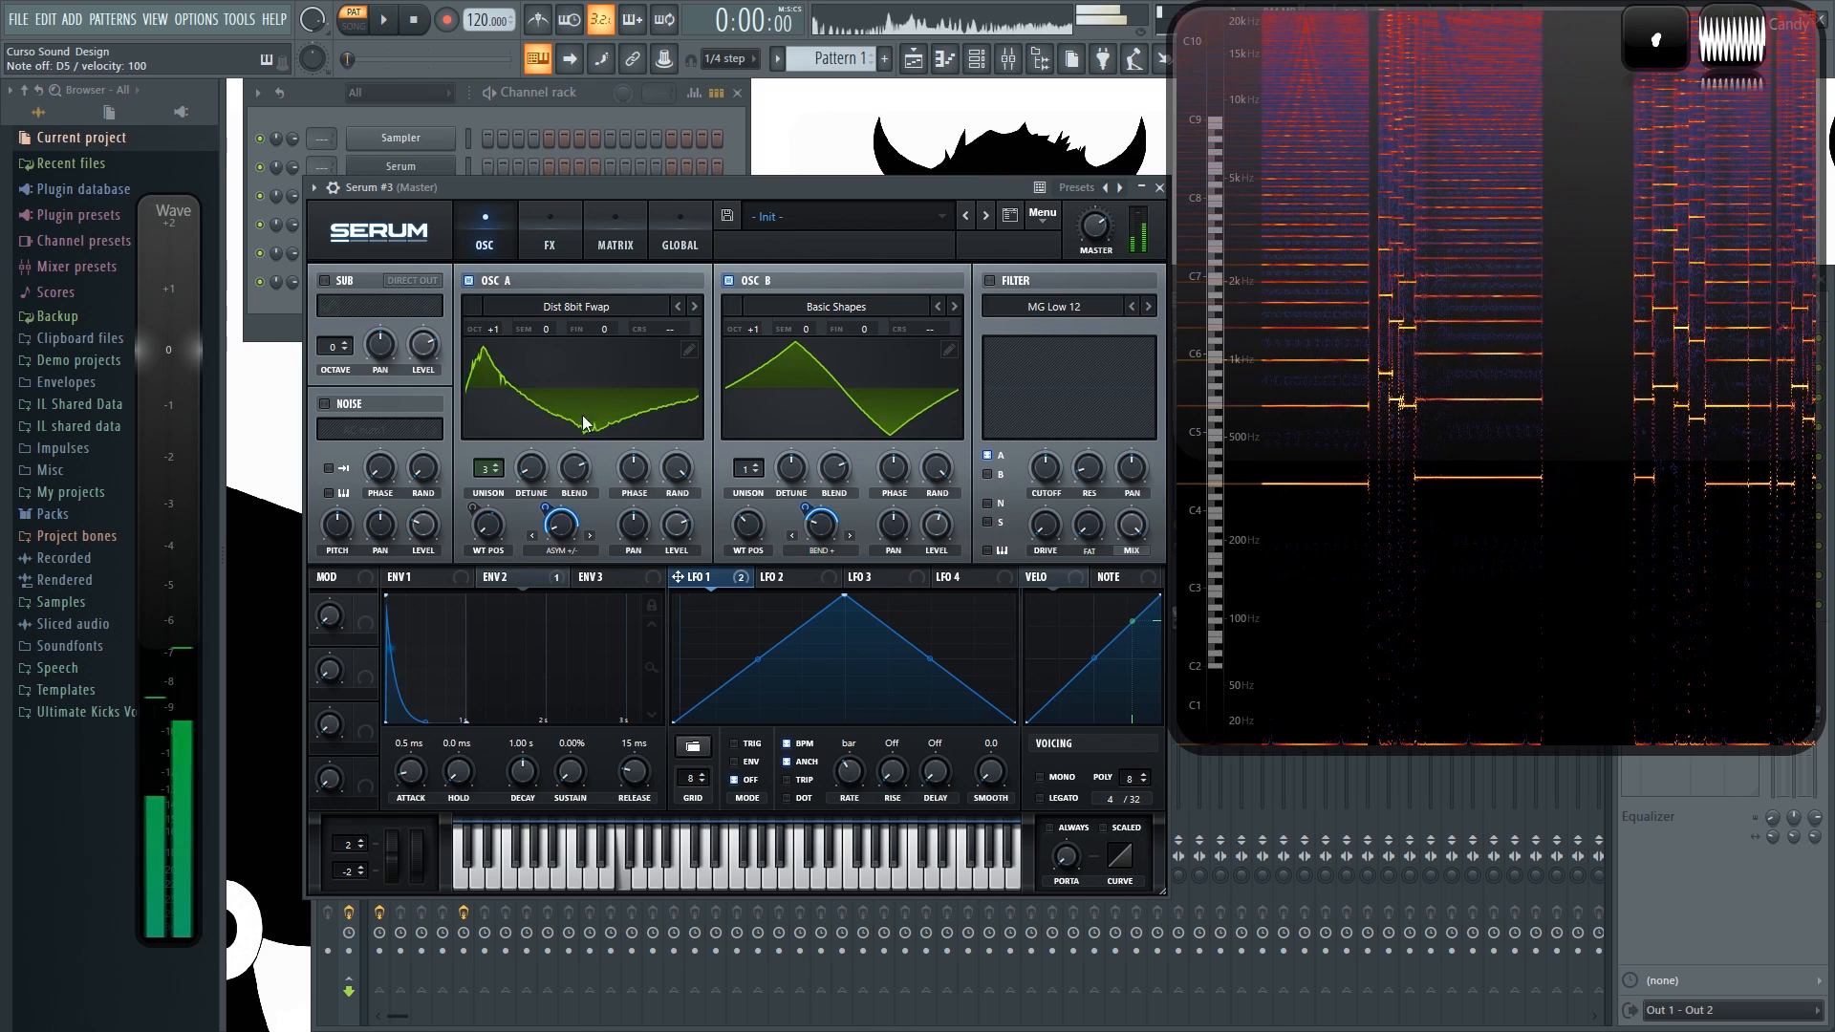
Step: Shape ENV 1 with sustain at -94.3 dB, decay at 1.78 s and release at 1.09 s
drag(572, 770, 610, 1028)
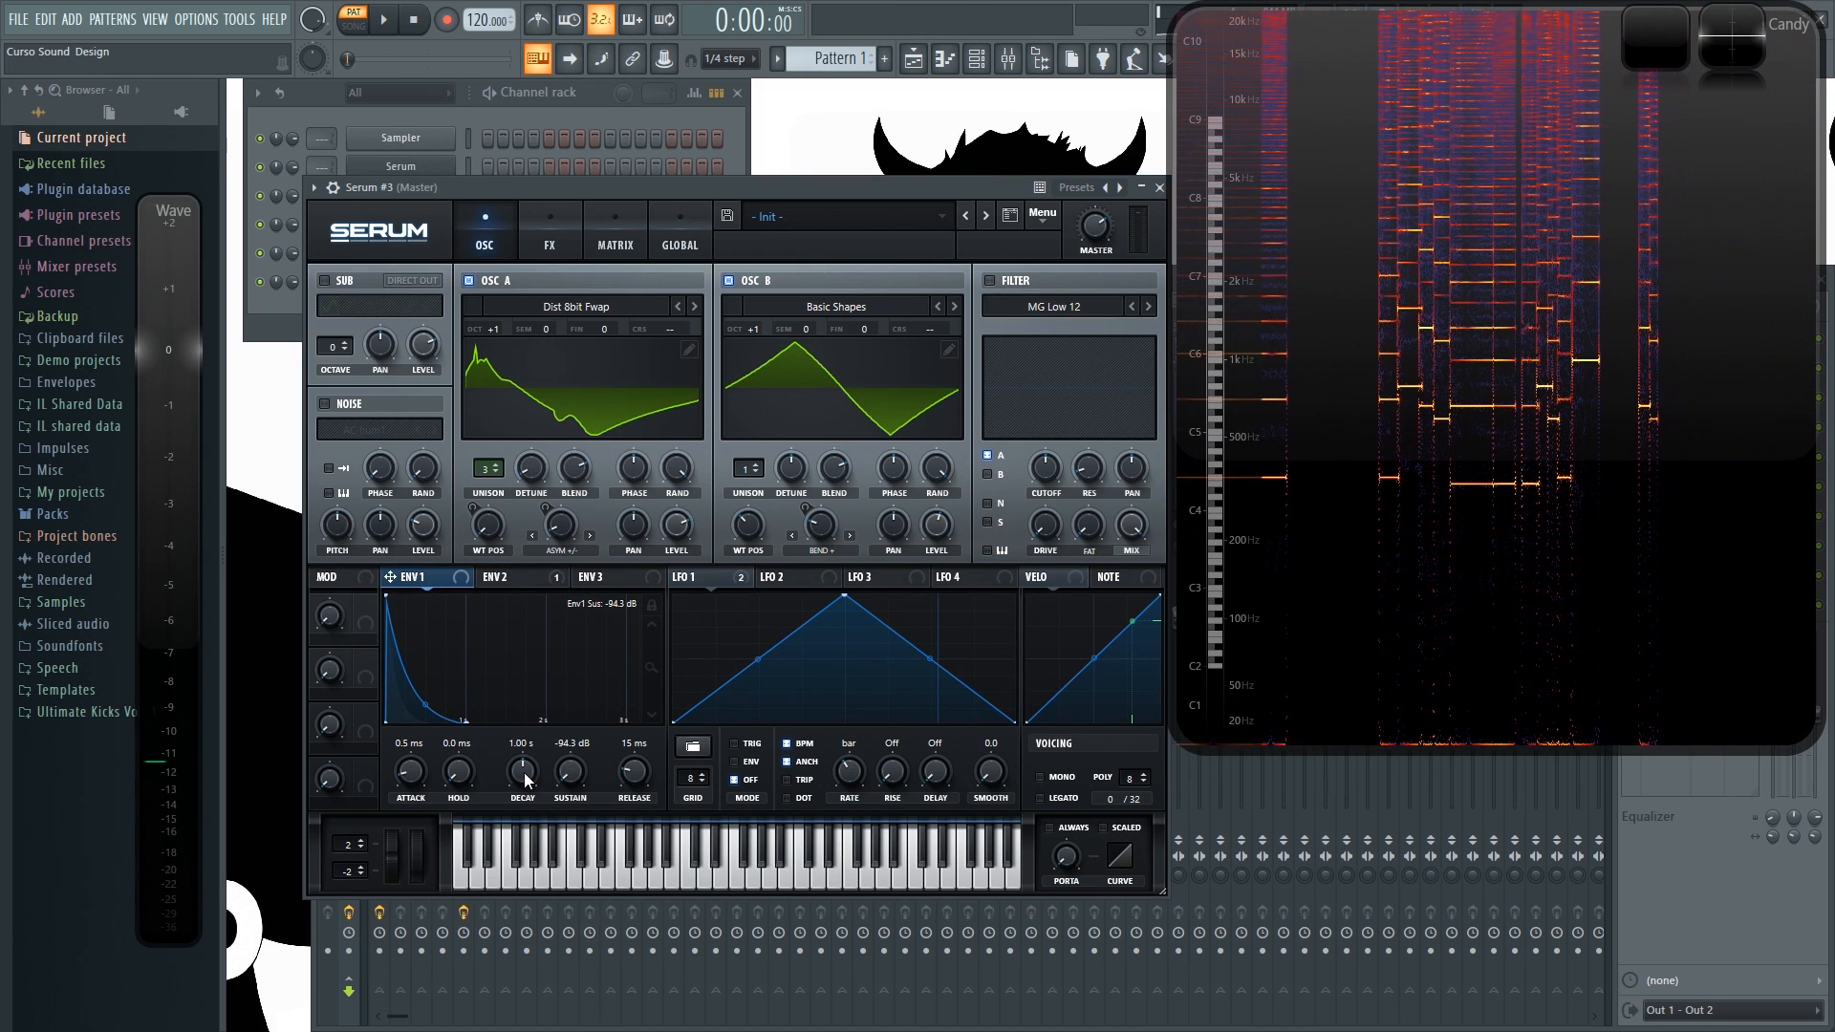
scroll(531, 769, up, 5)
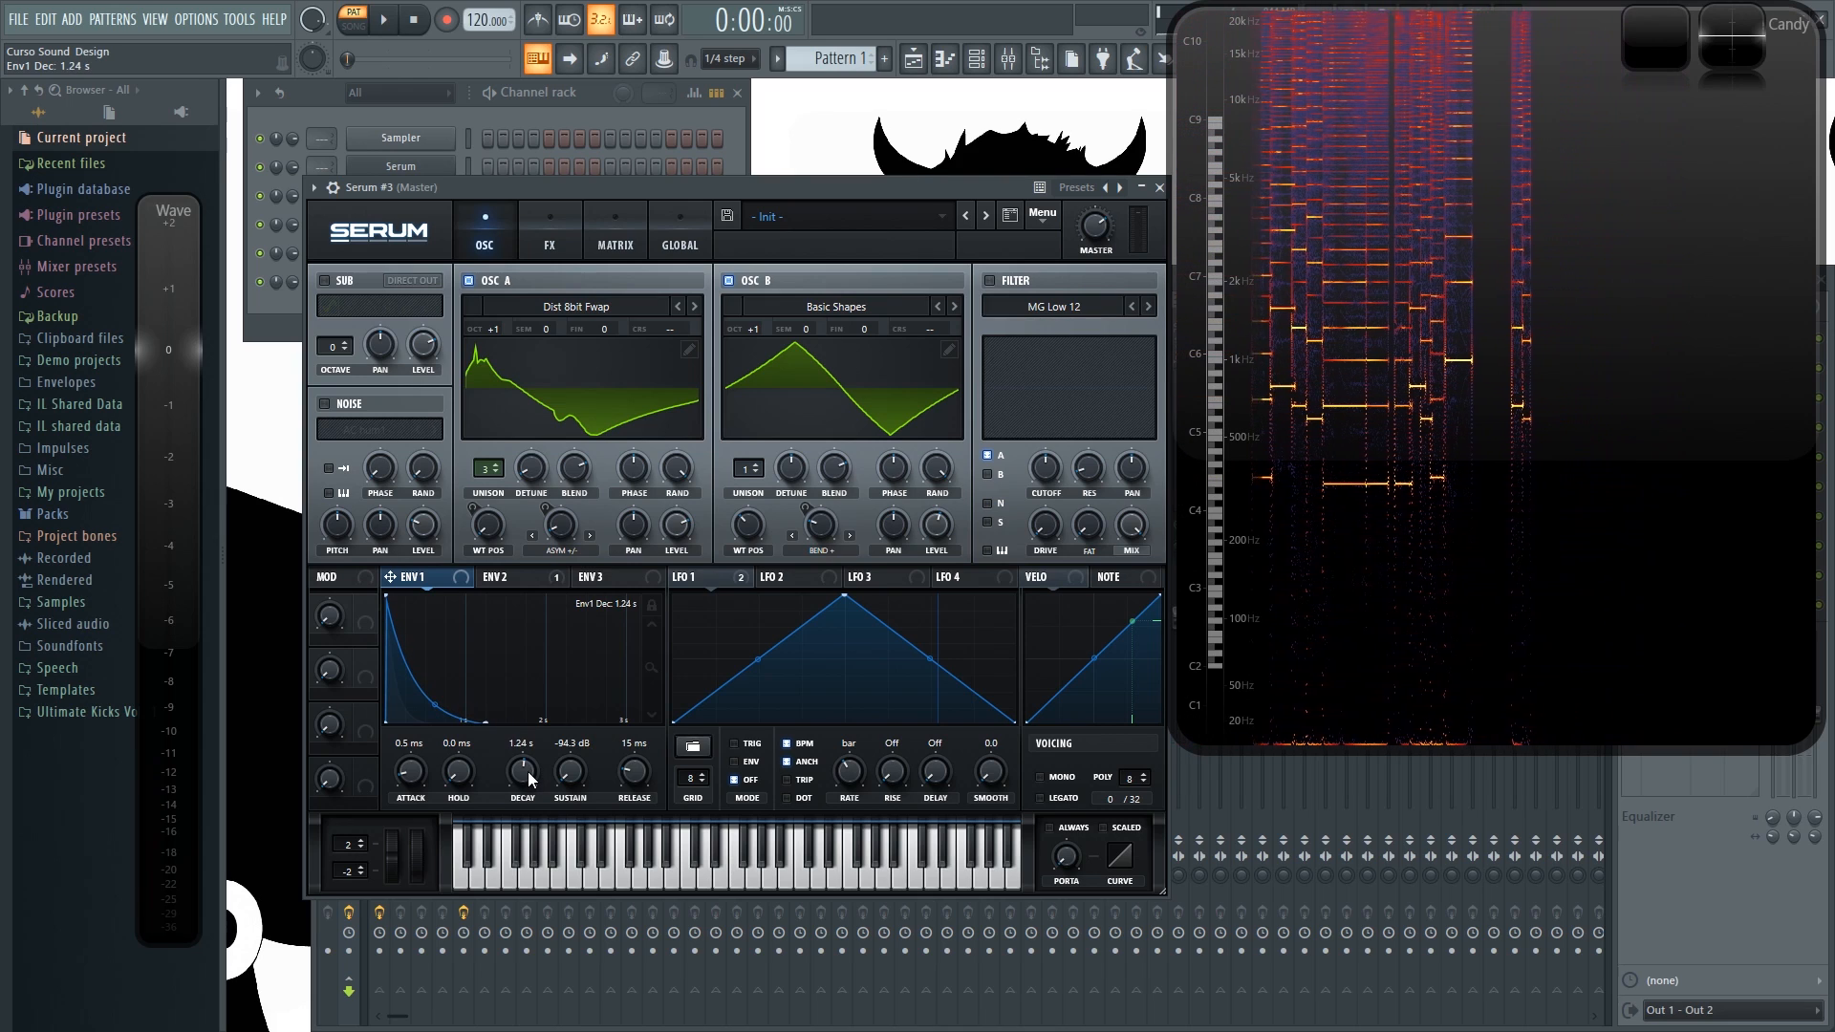
scroll(637, 770, up, 4)
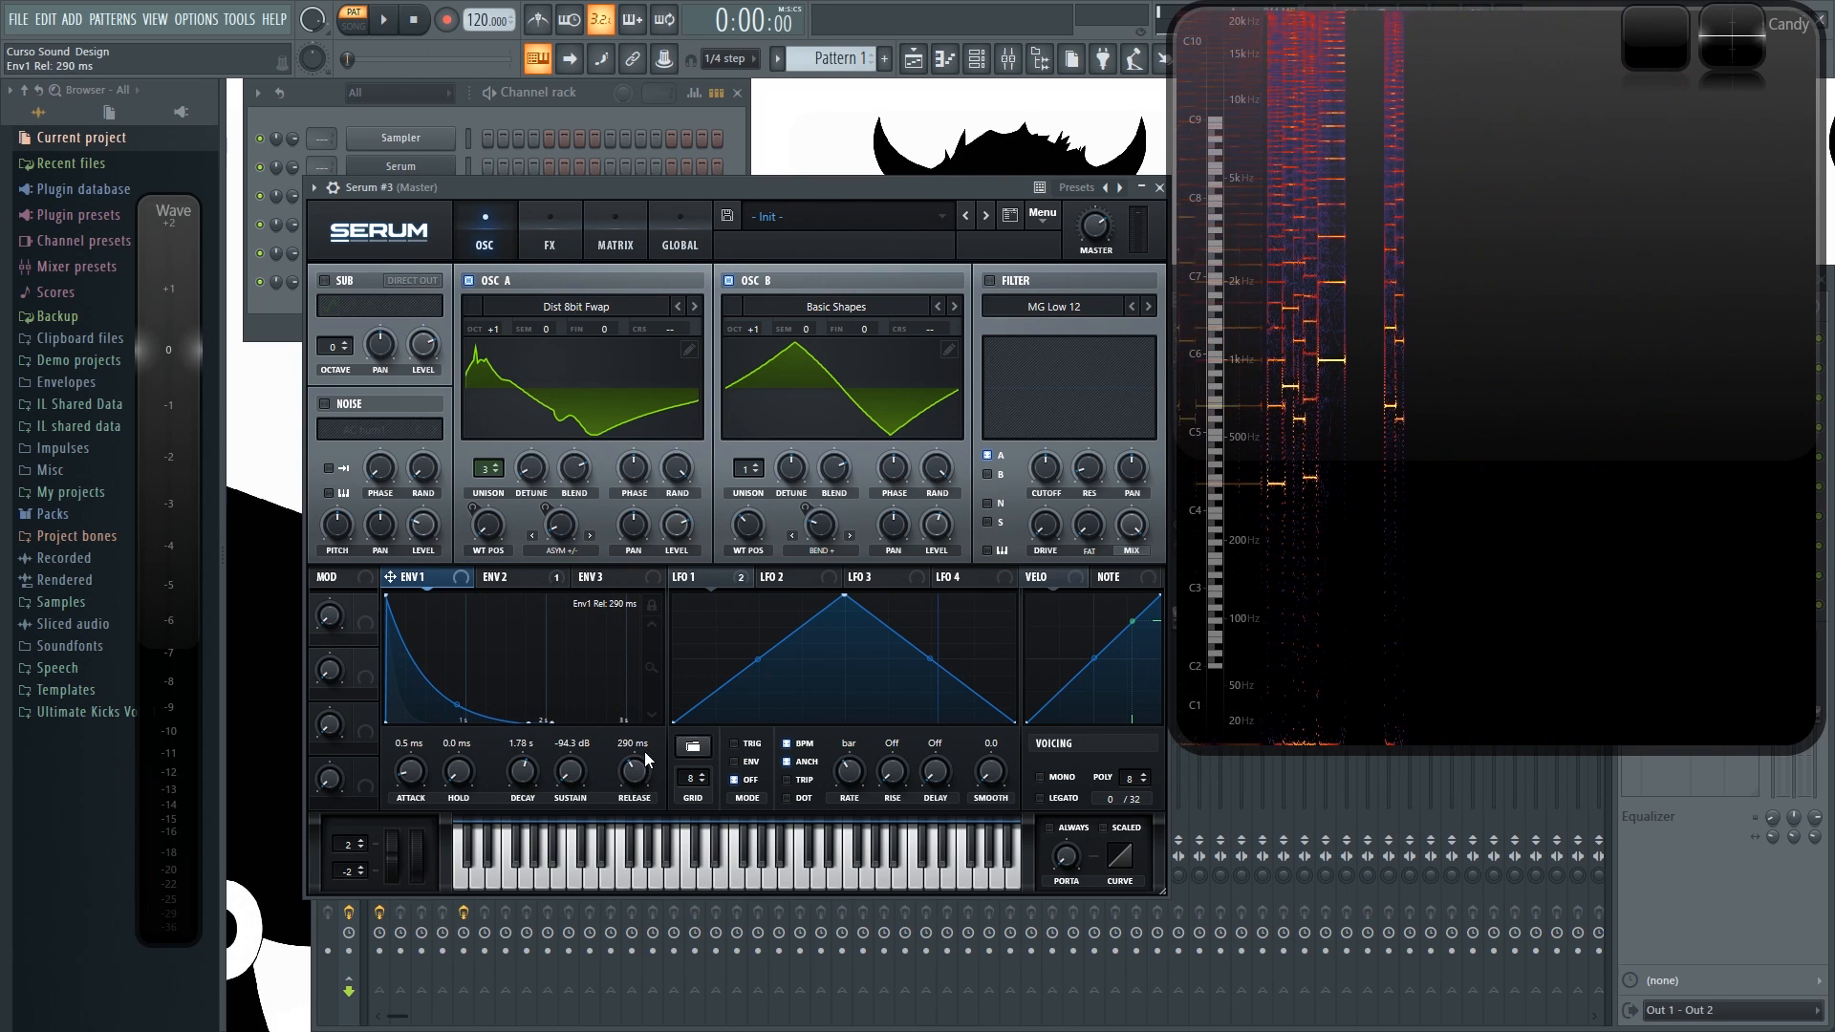
scroll(654, 747, up, 4)
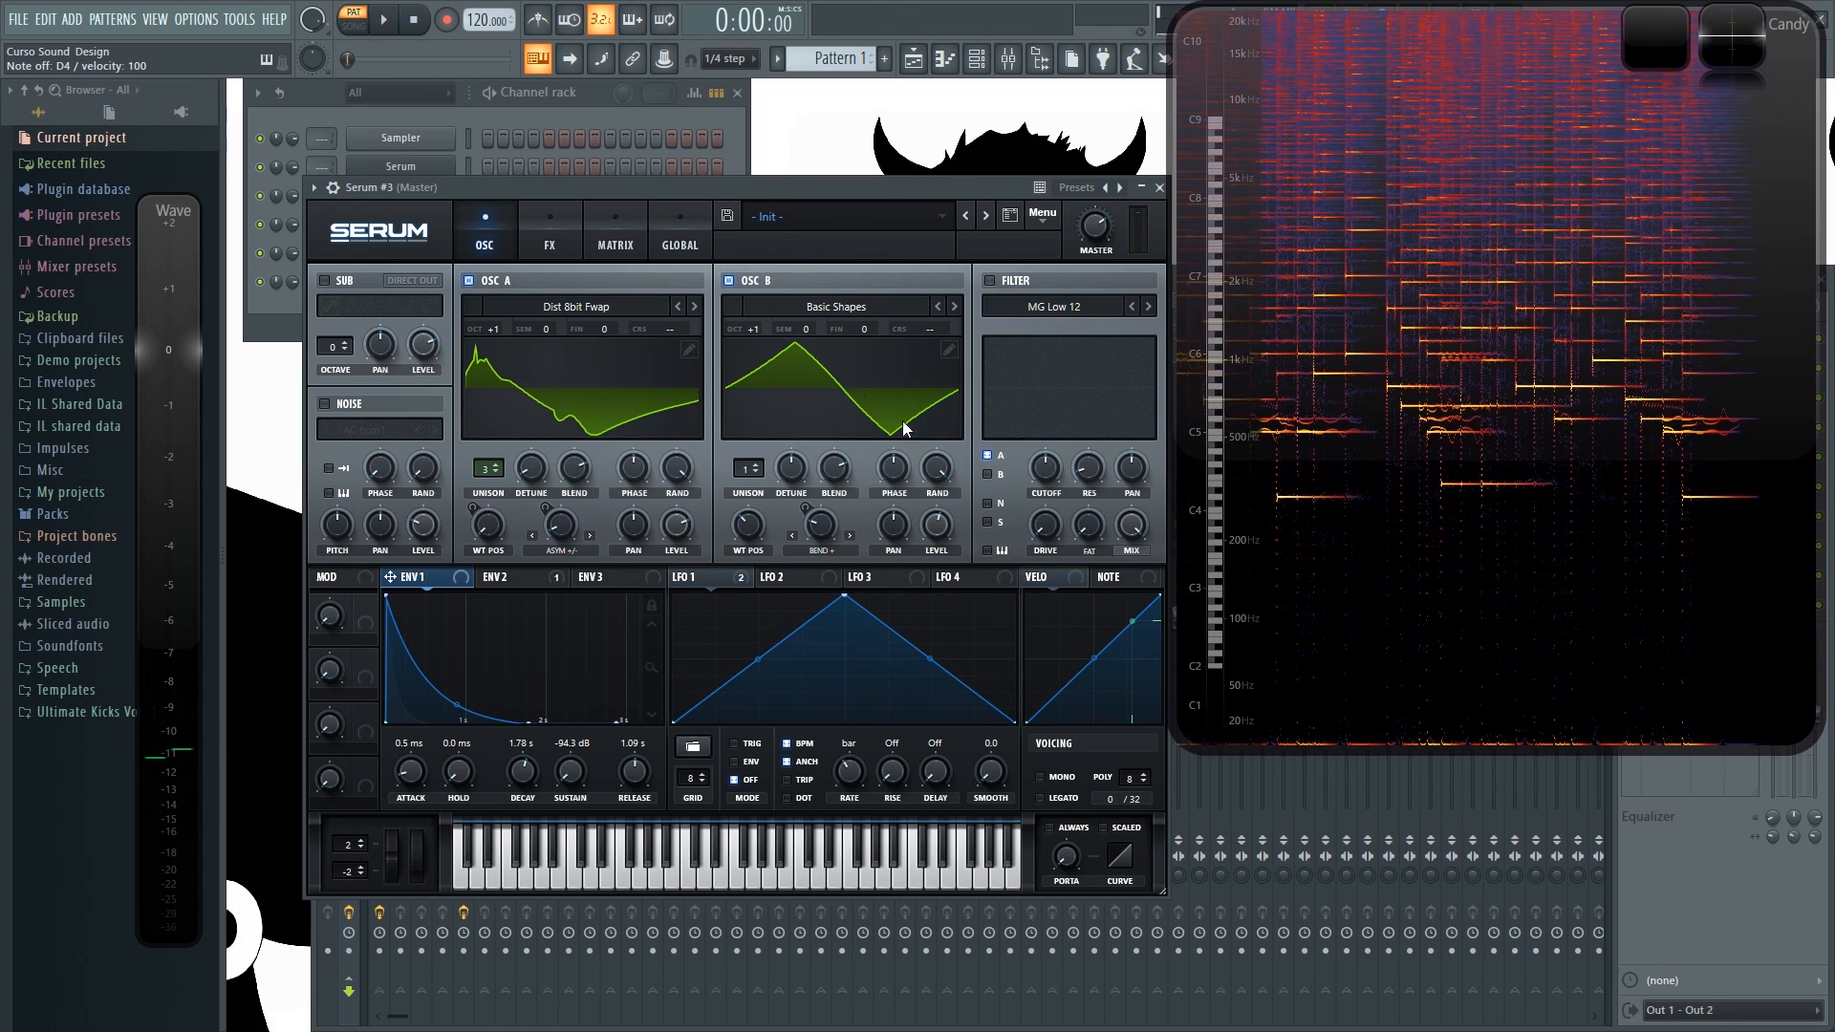
Step: Enable the Delay and Reverb effects on the patch, keeping their default settings
click(552, 229)
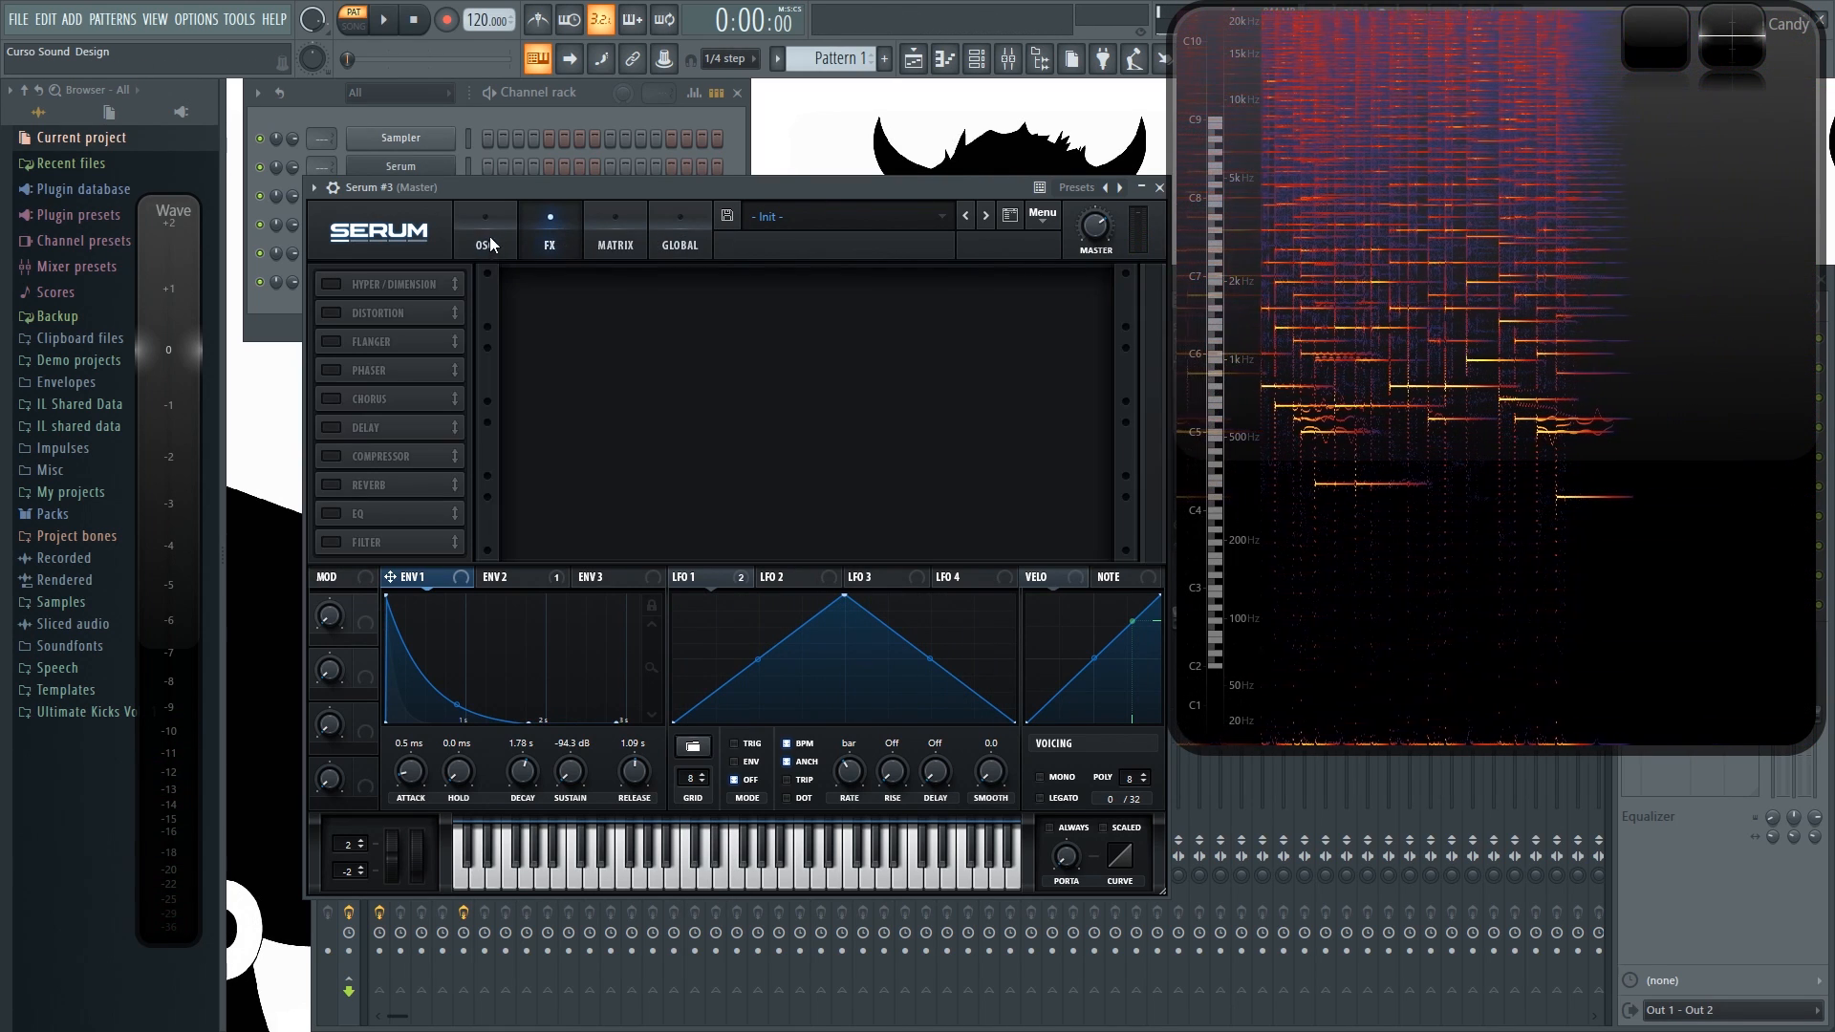
click(335, 429)
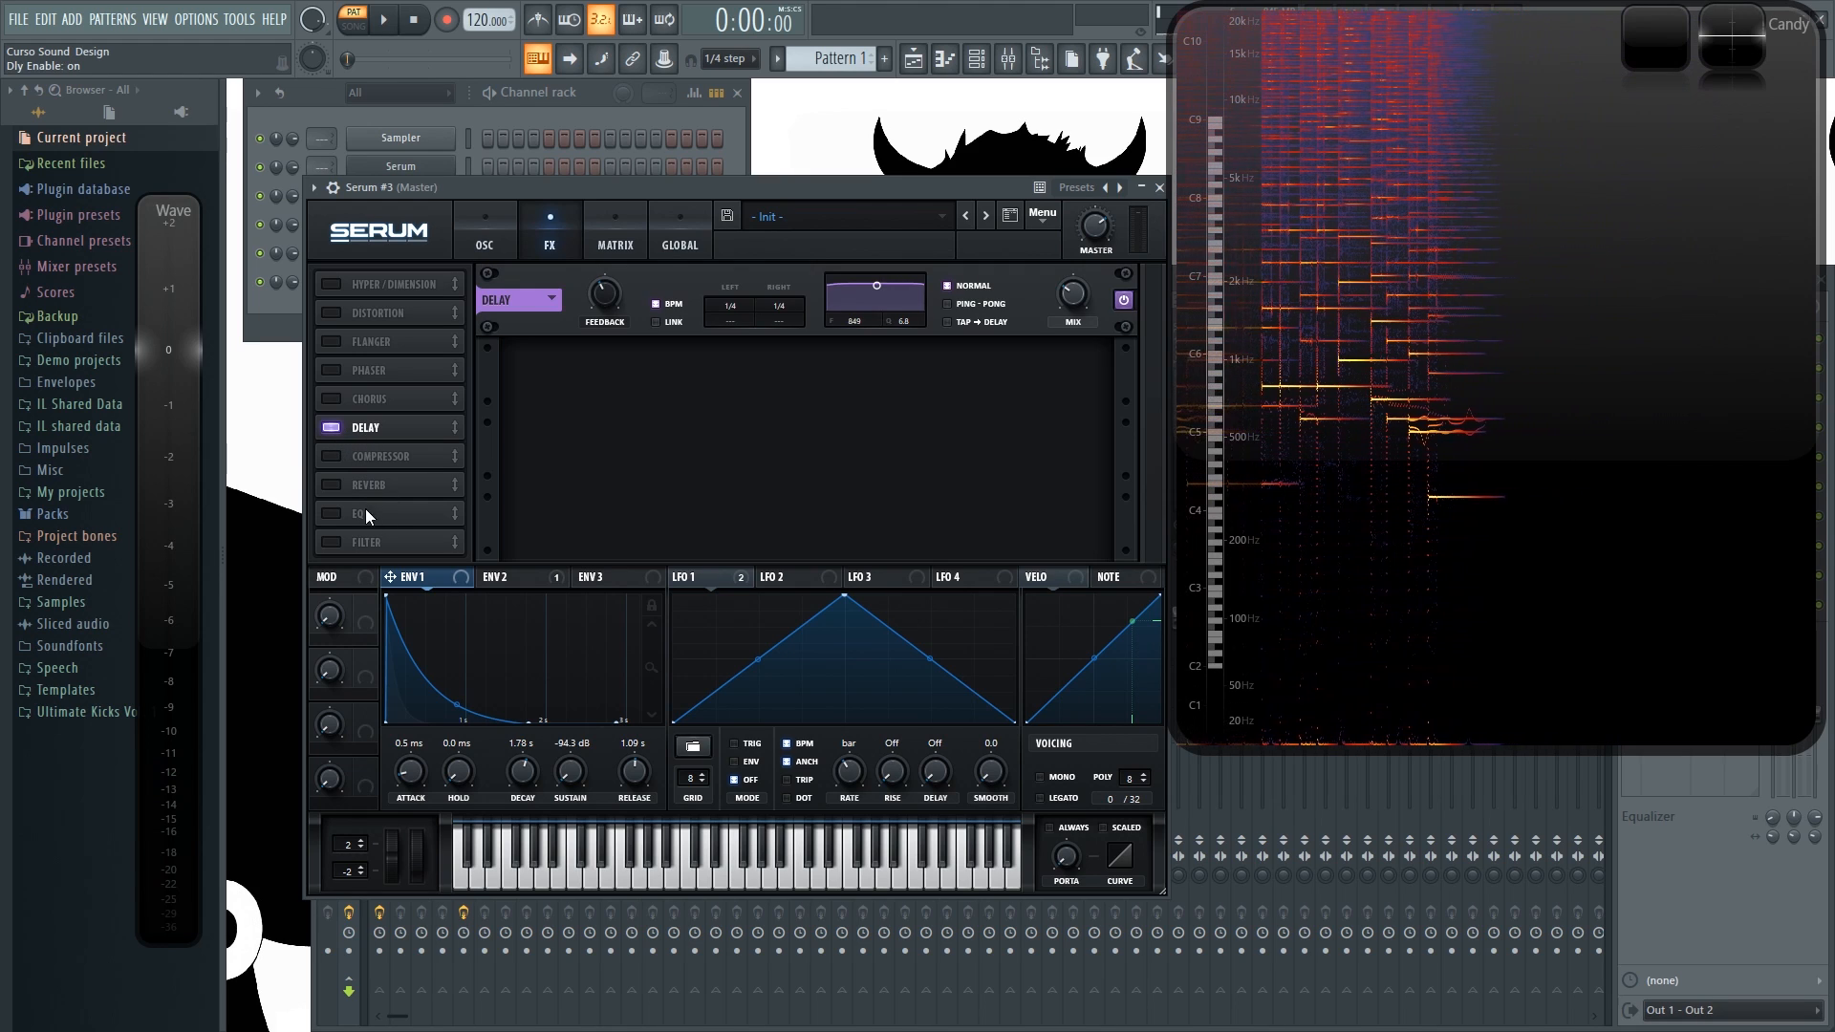
click(332, 486)
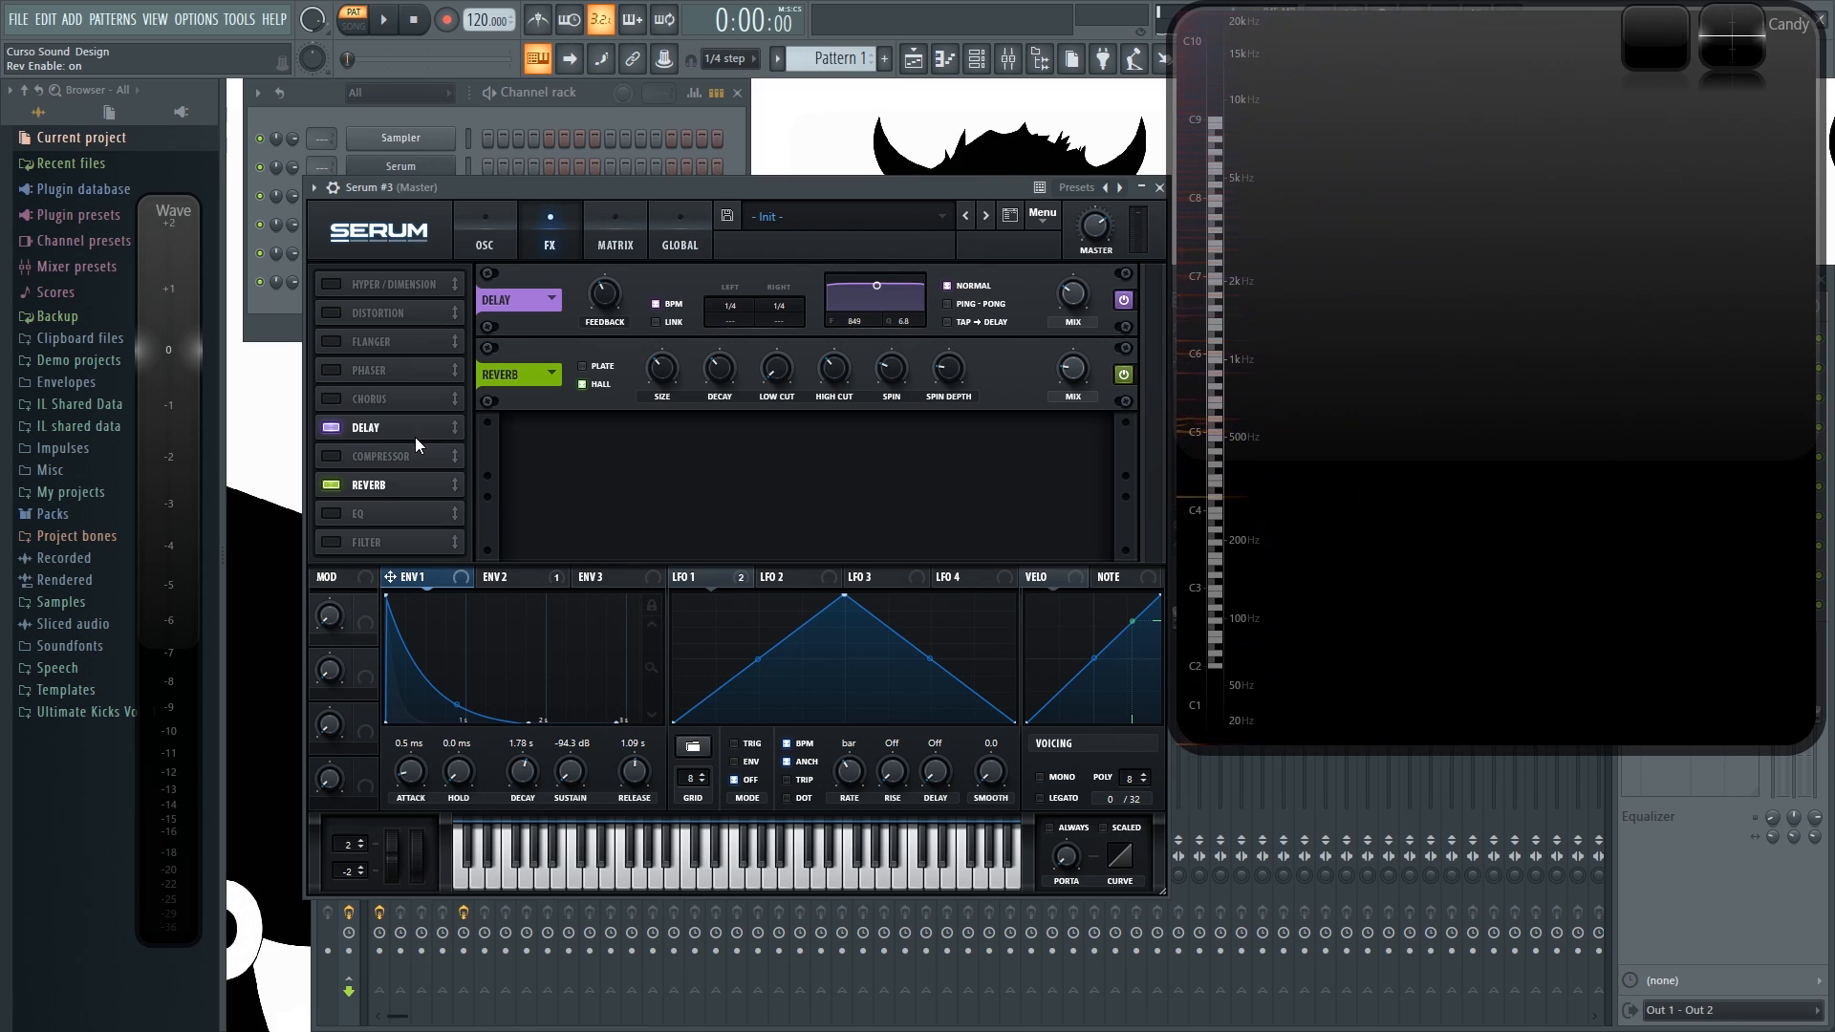
Step: Play a short rising phrase to audition the delay and reverb, and return to the oscillator view
key(c)
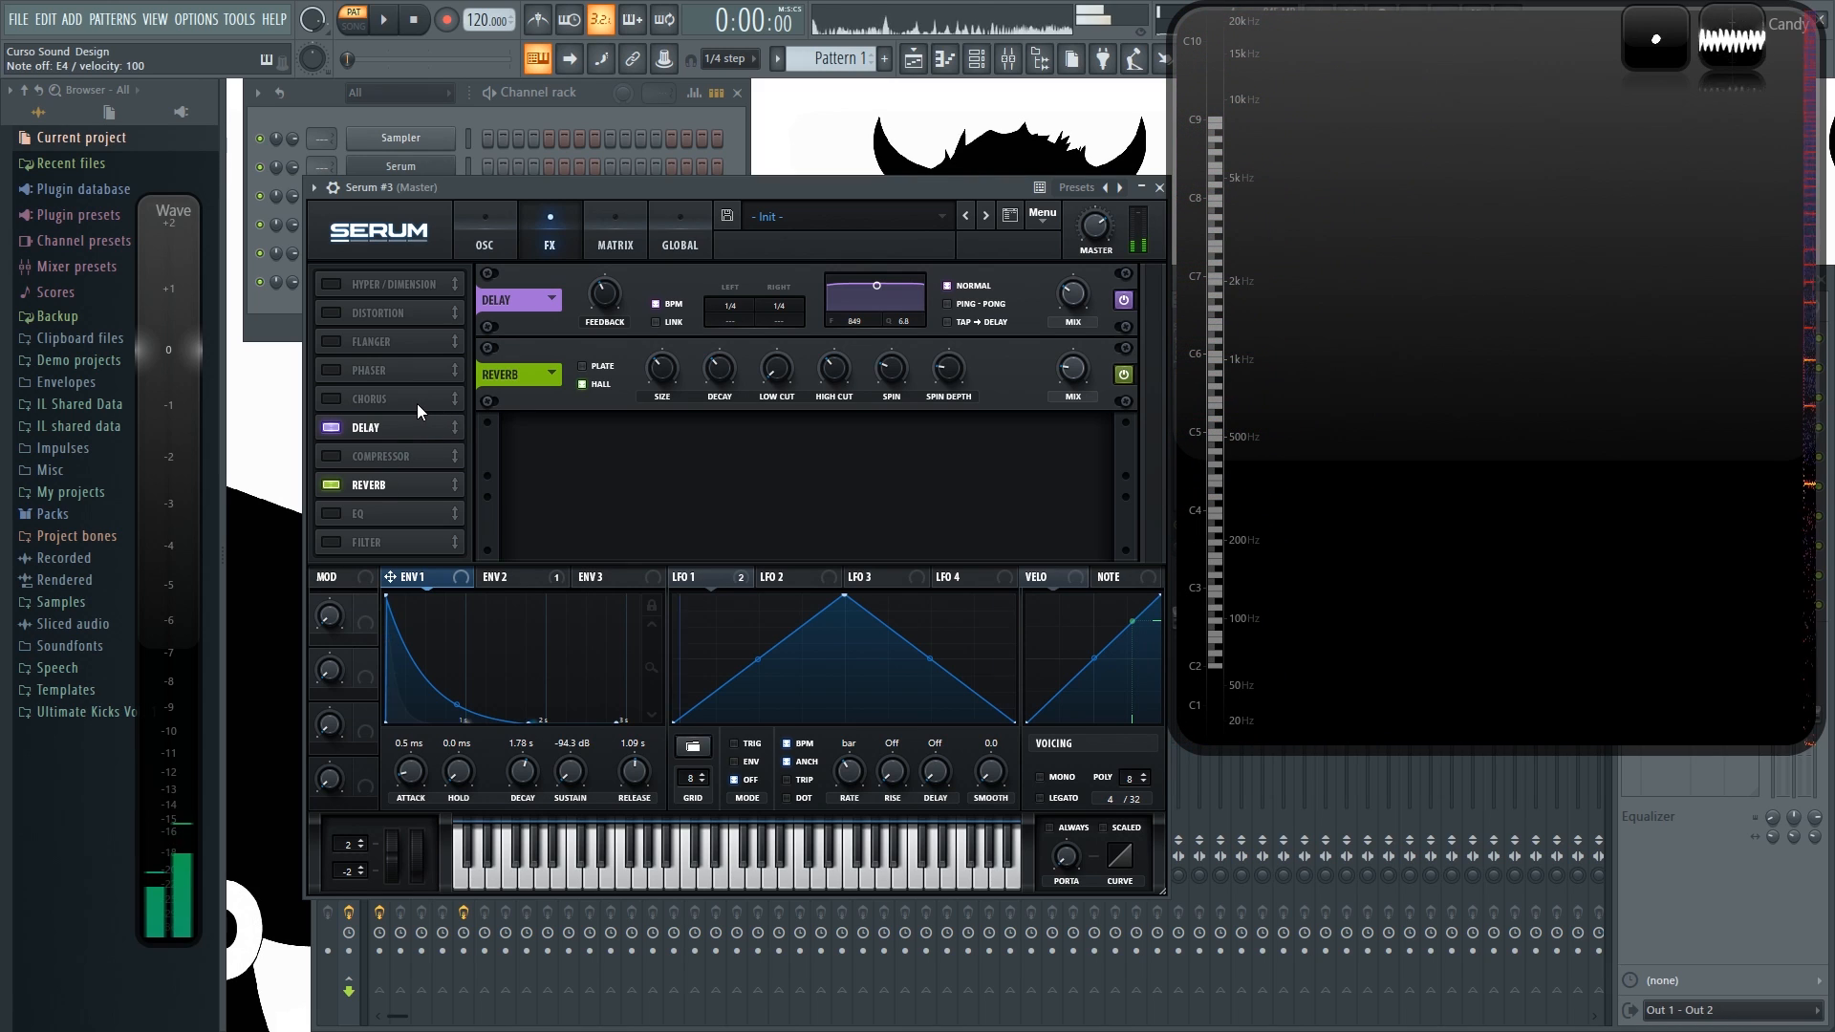
key(w)
key(t)
key(u)
click(490, 225)
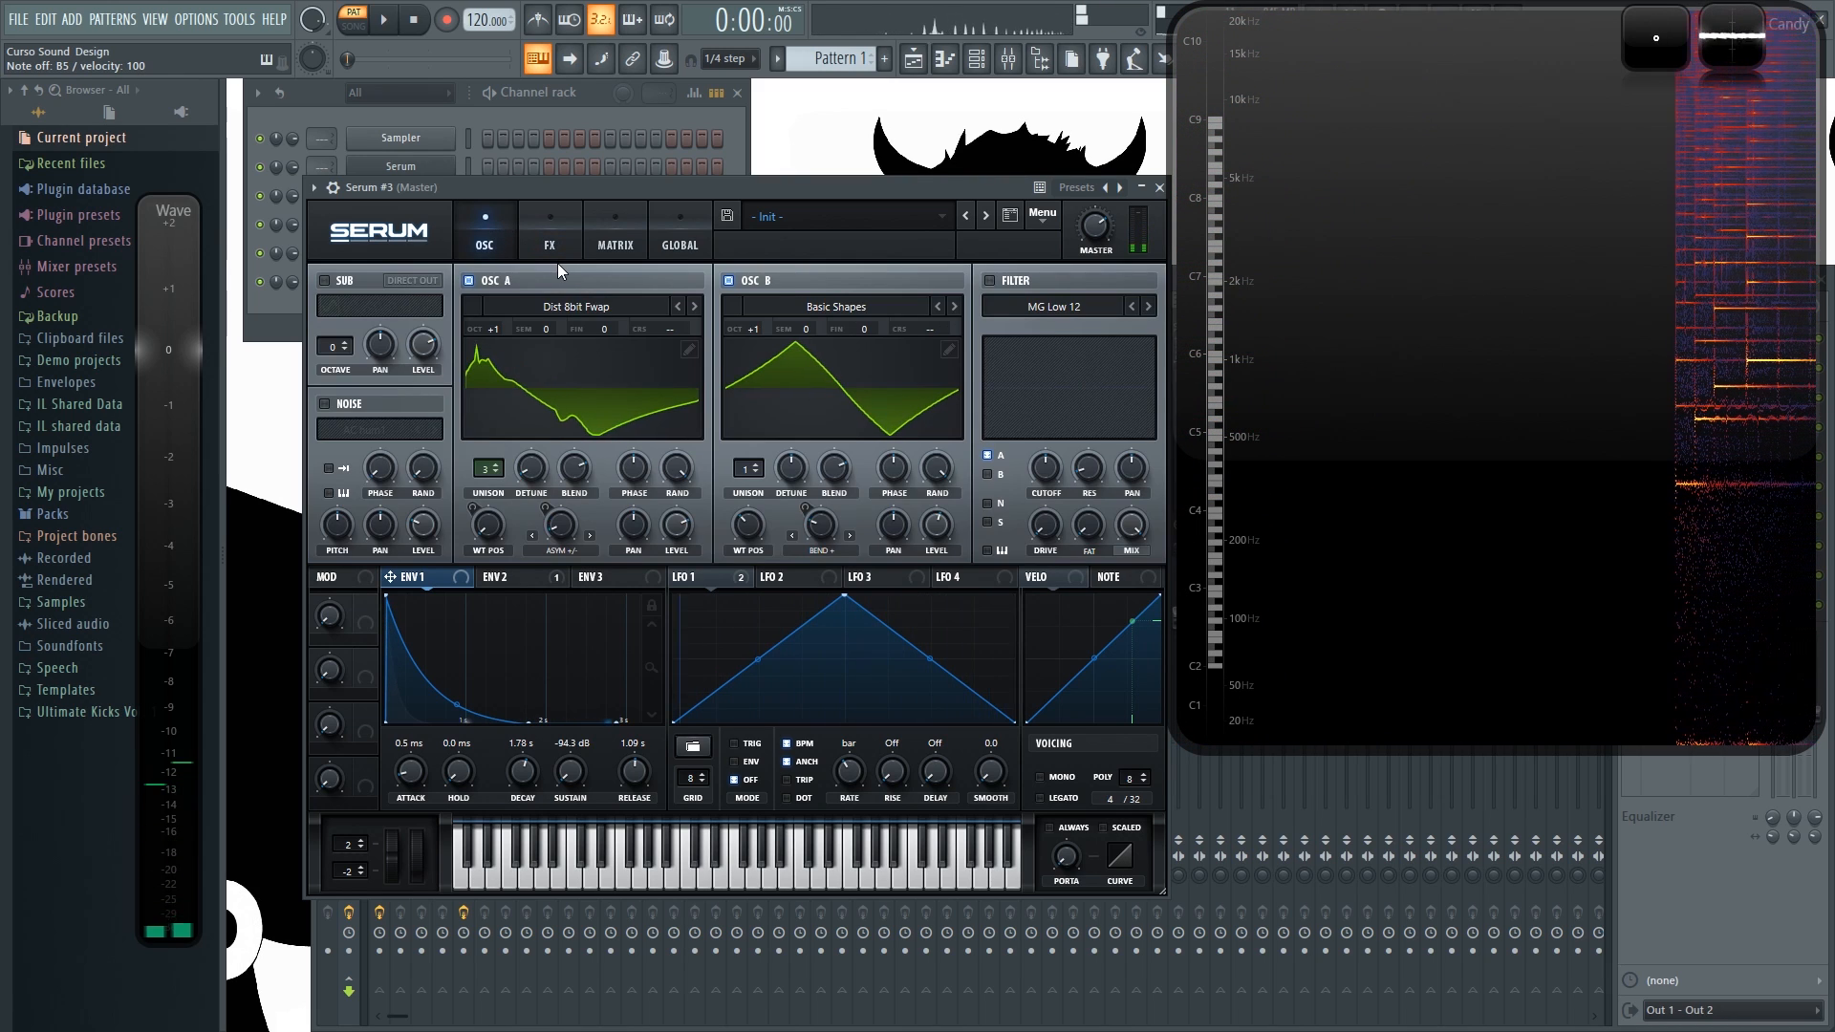
Step: Play an extended melody of overlapping high and low notes to audition the finished patch with its effects
key(p)
key(o)
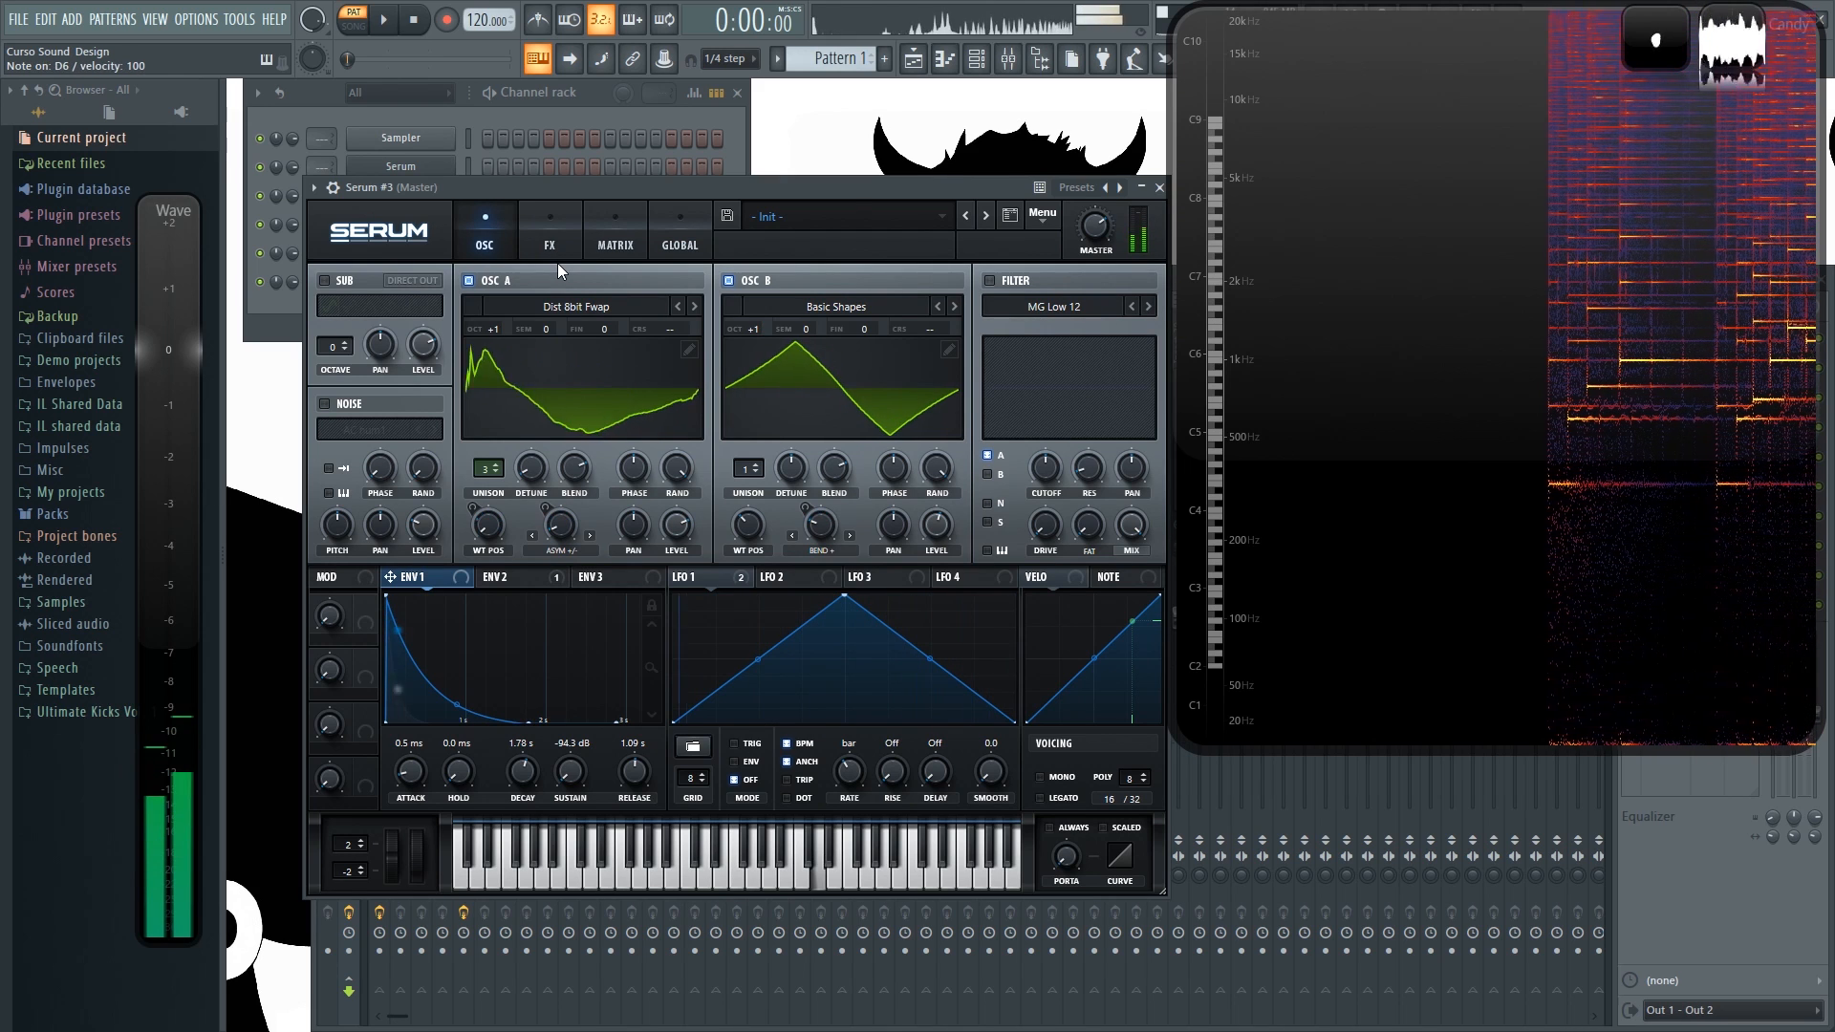
key(i)
key(u)
key(r)
key(e)
key(w)
key(c)
key(n)
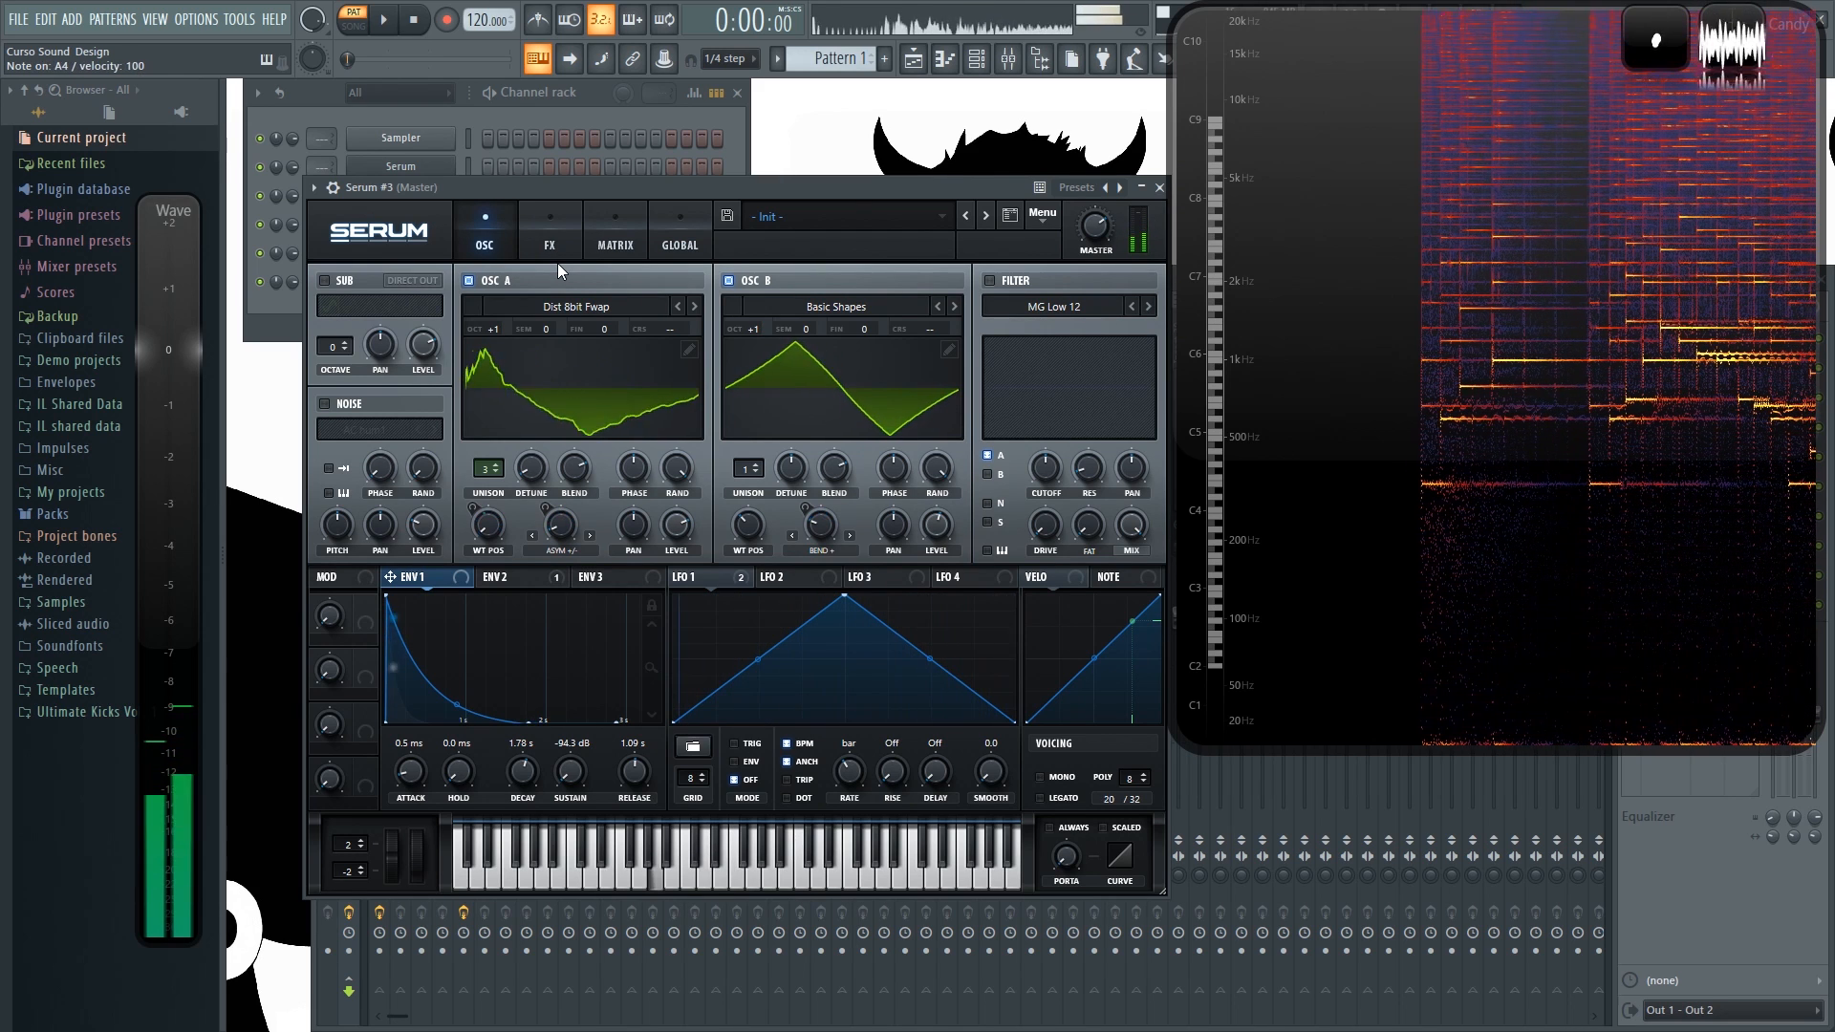
key(q)
key(p)
key(i)
key(q)
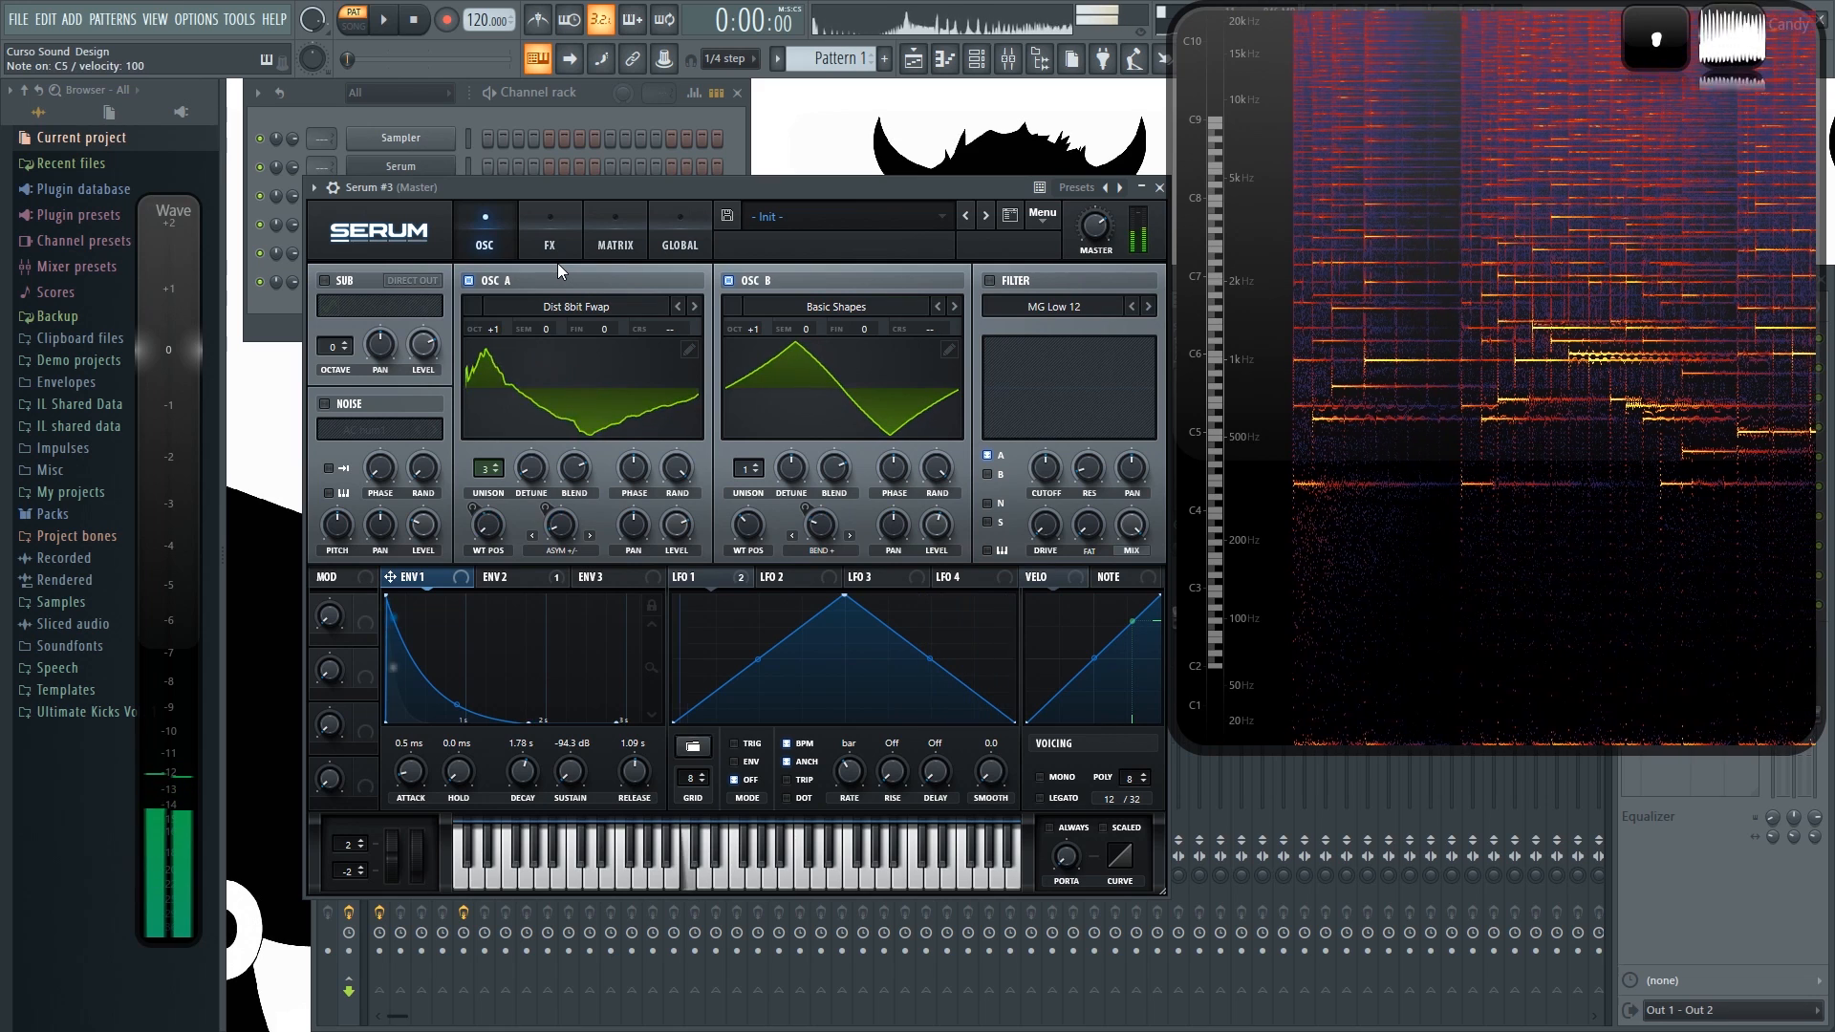
key(y)
key(q)
key(p)
key(q)
key(o)
key(q)
key(u)
key(q)
key(p)
key(q)
key(o)
key(q)
key(r)
key(e)
key(u)
key(p)
key(i)
key(u)
key(y)
key(y)
key(w)
key(w)
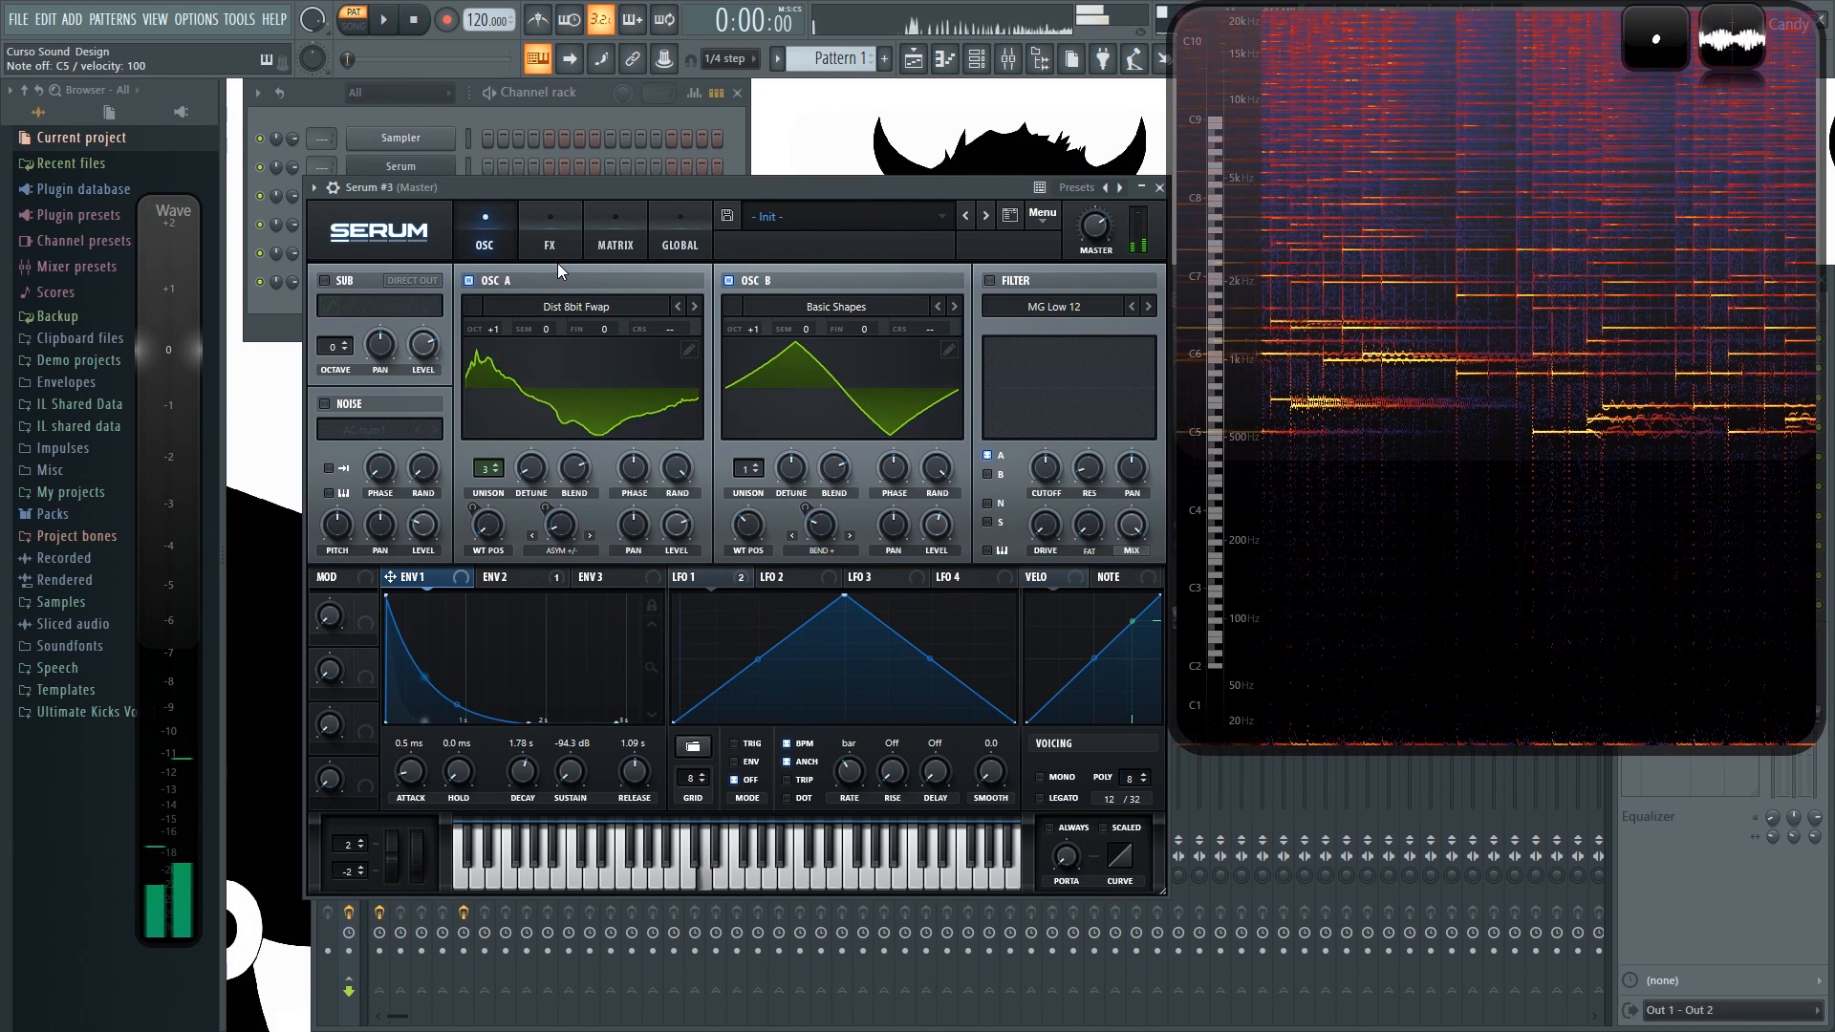
key(q)
key(t)
key(i)
key(u)
key(y)
key(q)
key(t)
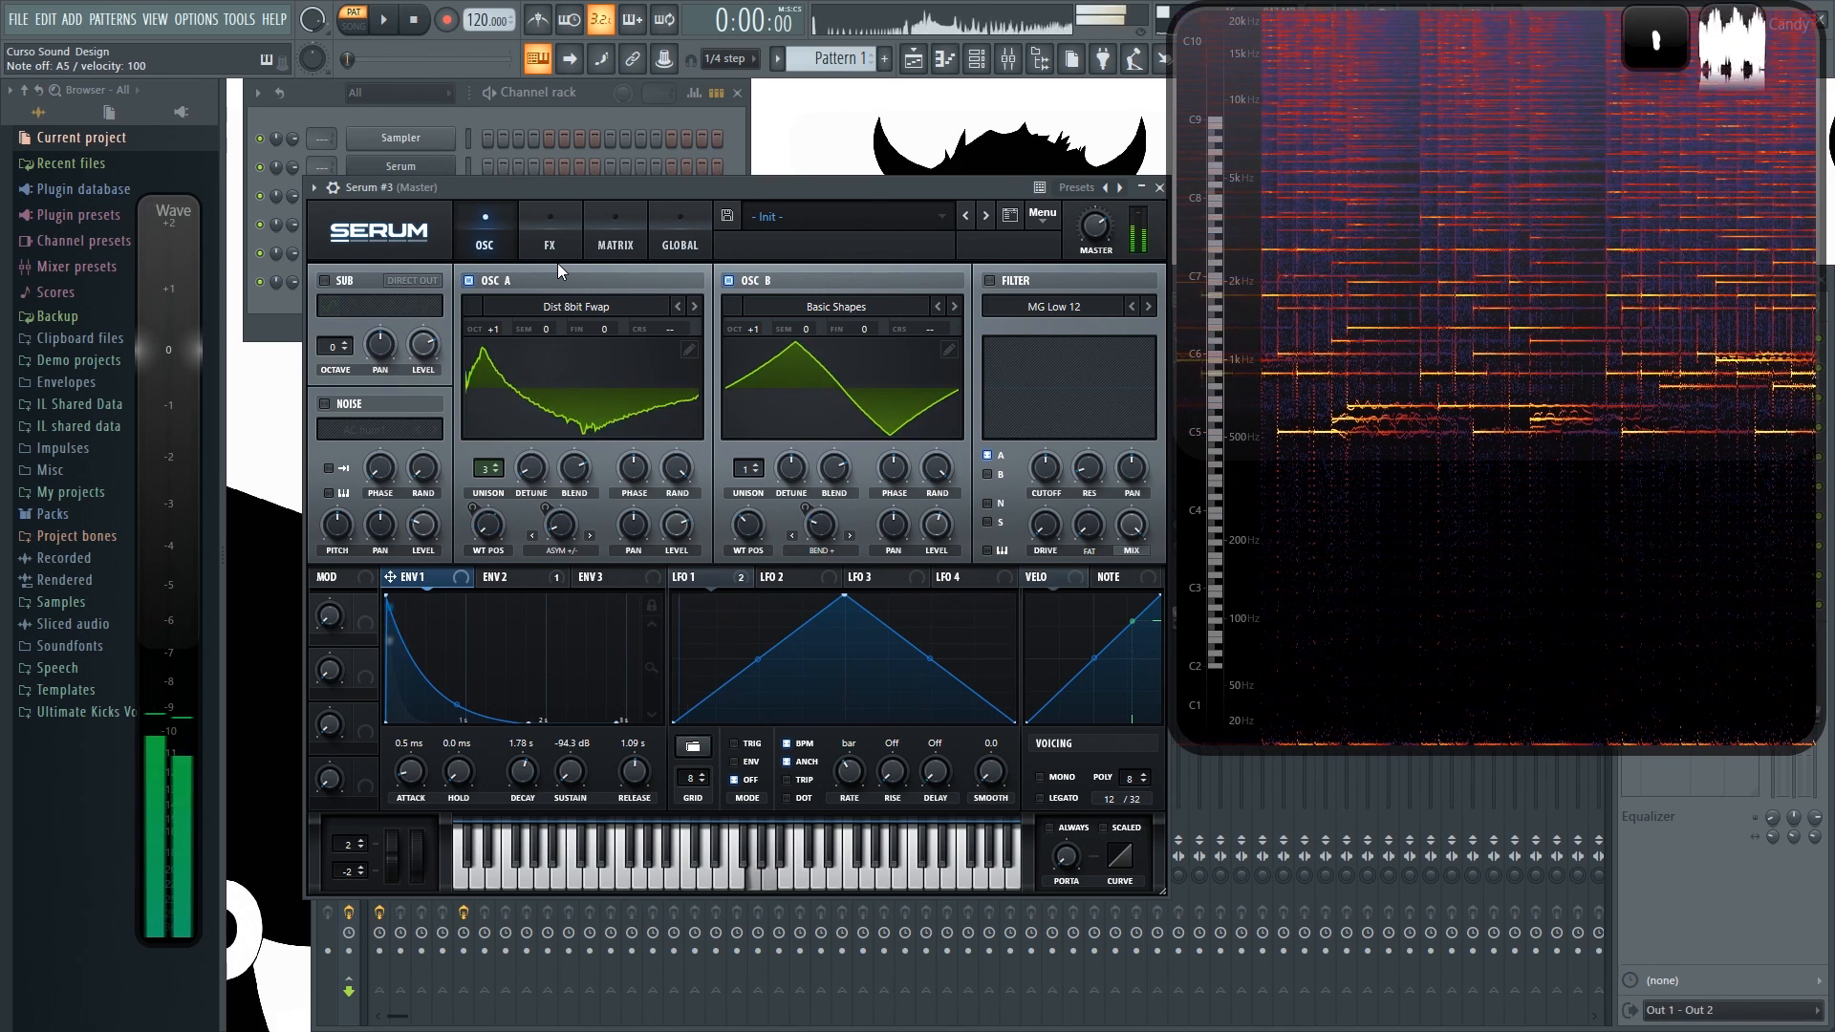
key(q)
key(v)
key(u)
key(q)
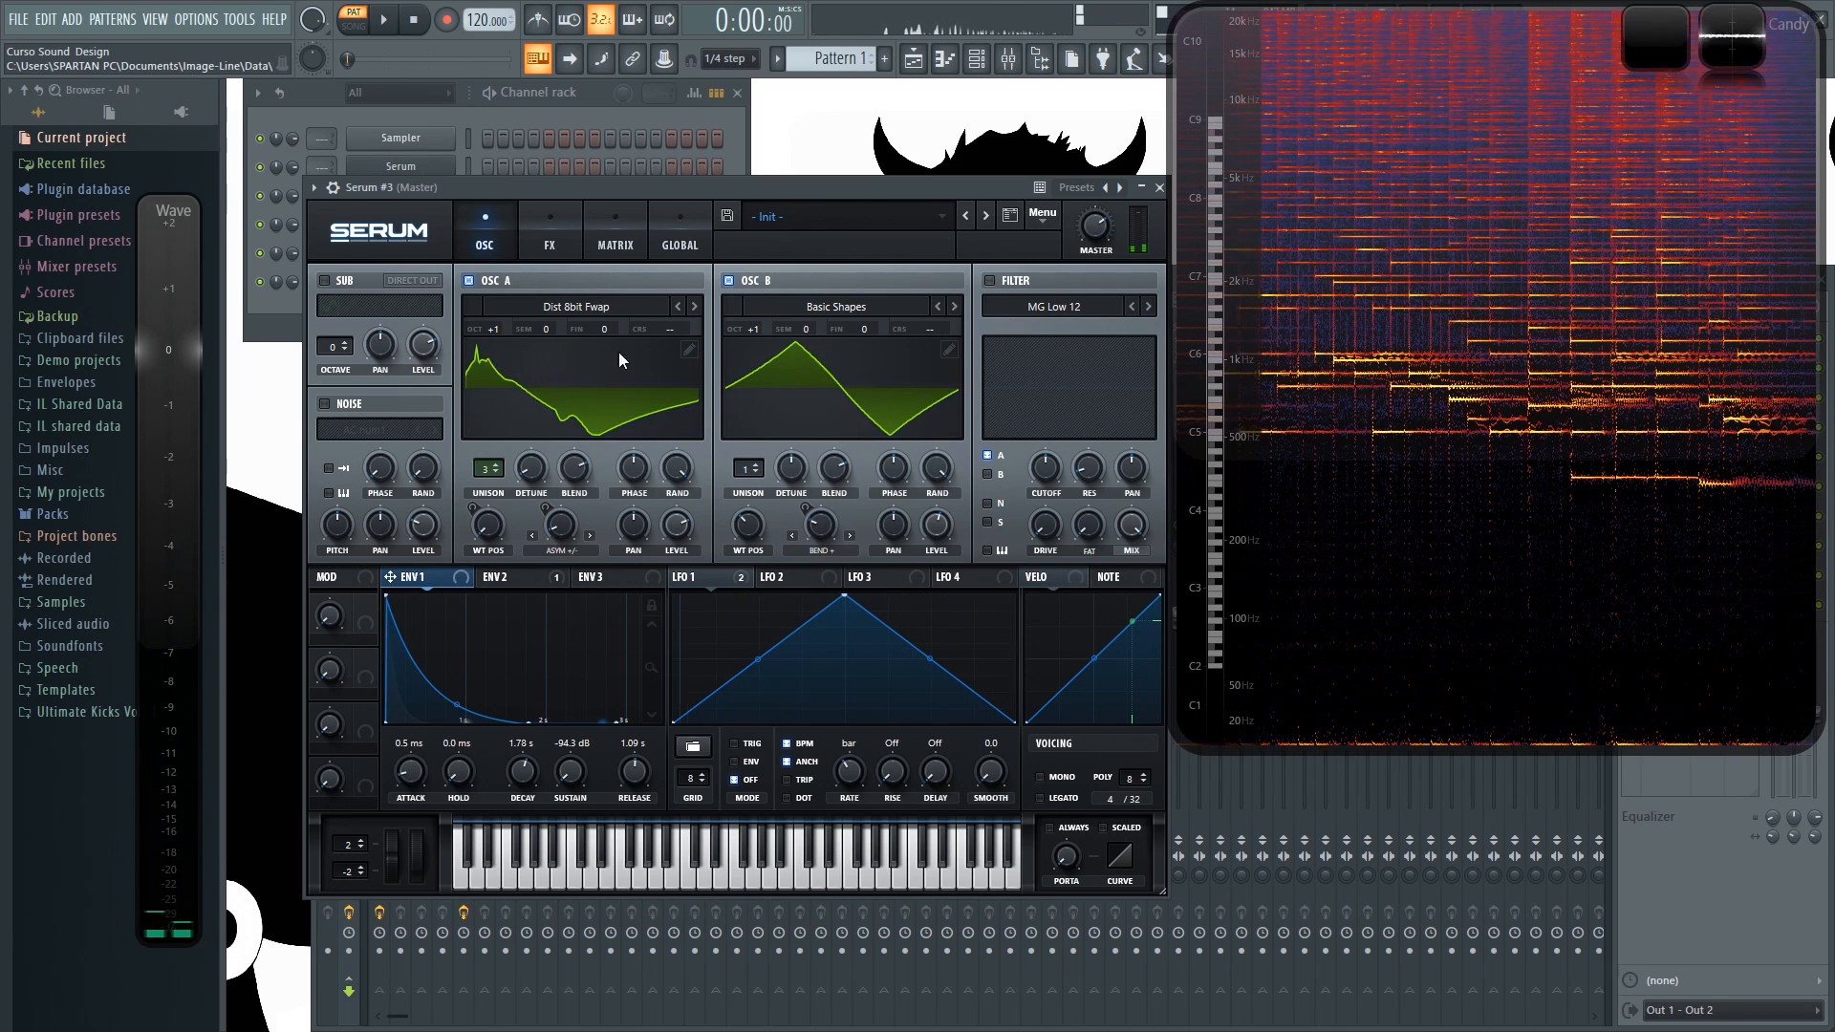
Step: Open the Serum #4 channel to start a fresh patch and place its window clear of the spectrum display
mouse_move(763, 196)
mouse_down()
mouse_move(780, 209)
mouse_move(749, 210)
mouse_up()
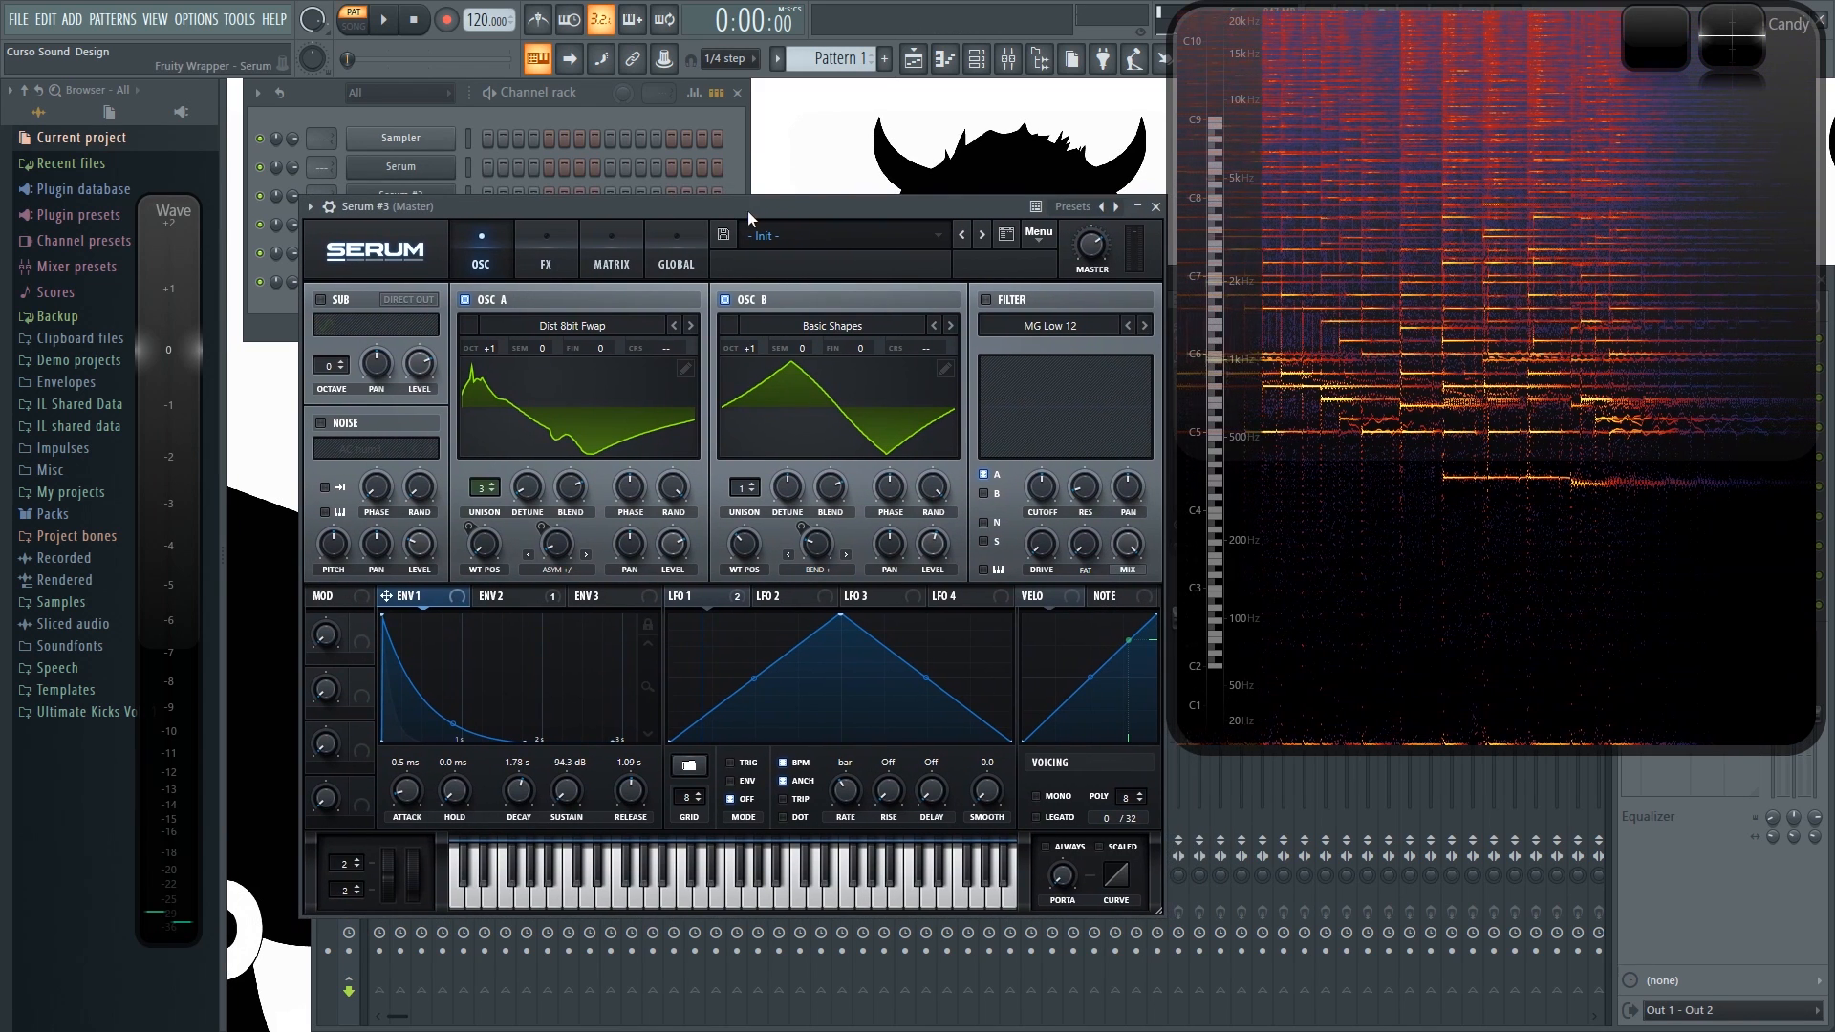
click(588, 93)
click(468, 253)
drag(636, 345, 684, 181)
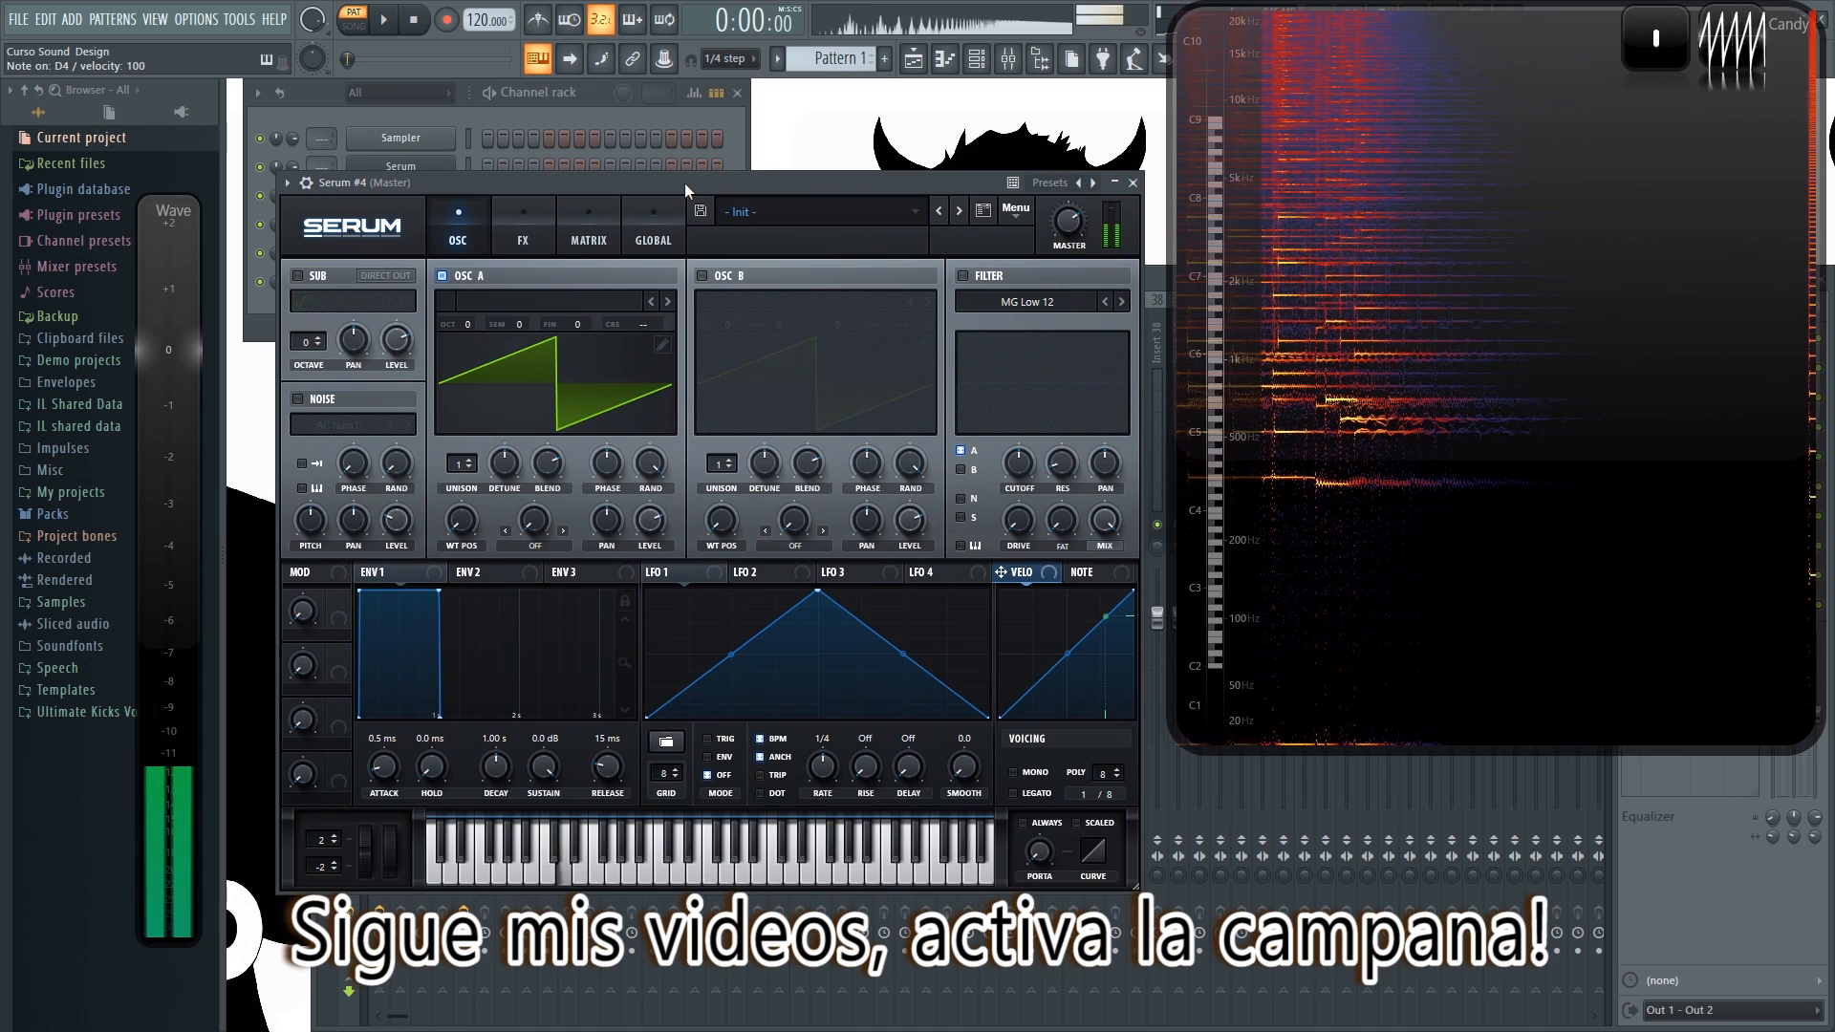
Step: Try the digital Sludgecrank wavetable on OSC A and sweep its wavetable position to 141
click(522, 304)
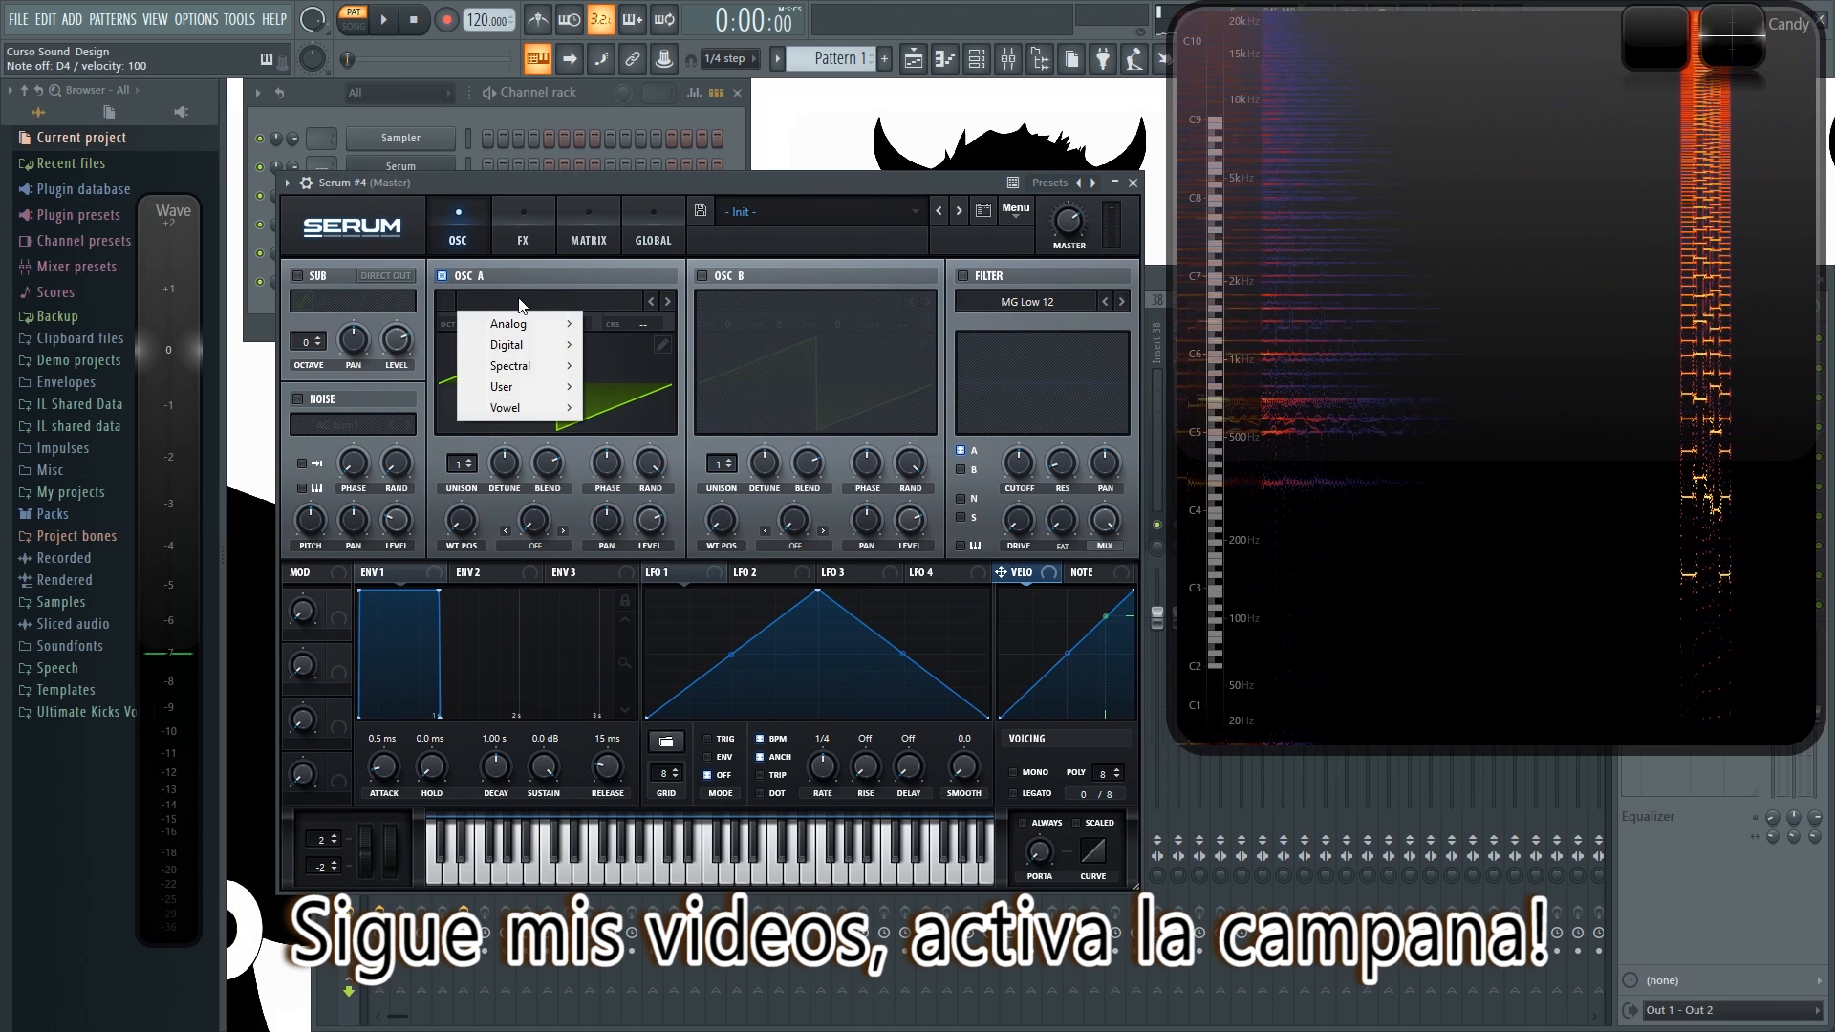
mouse_move(552, 350)
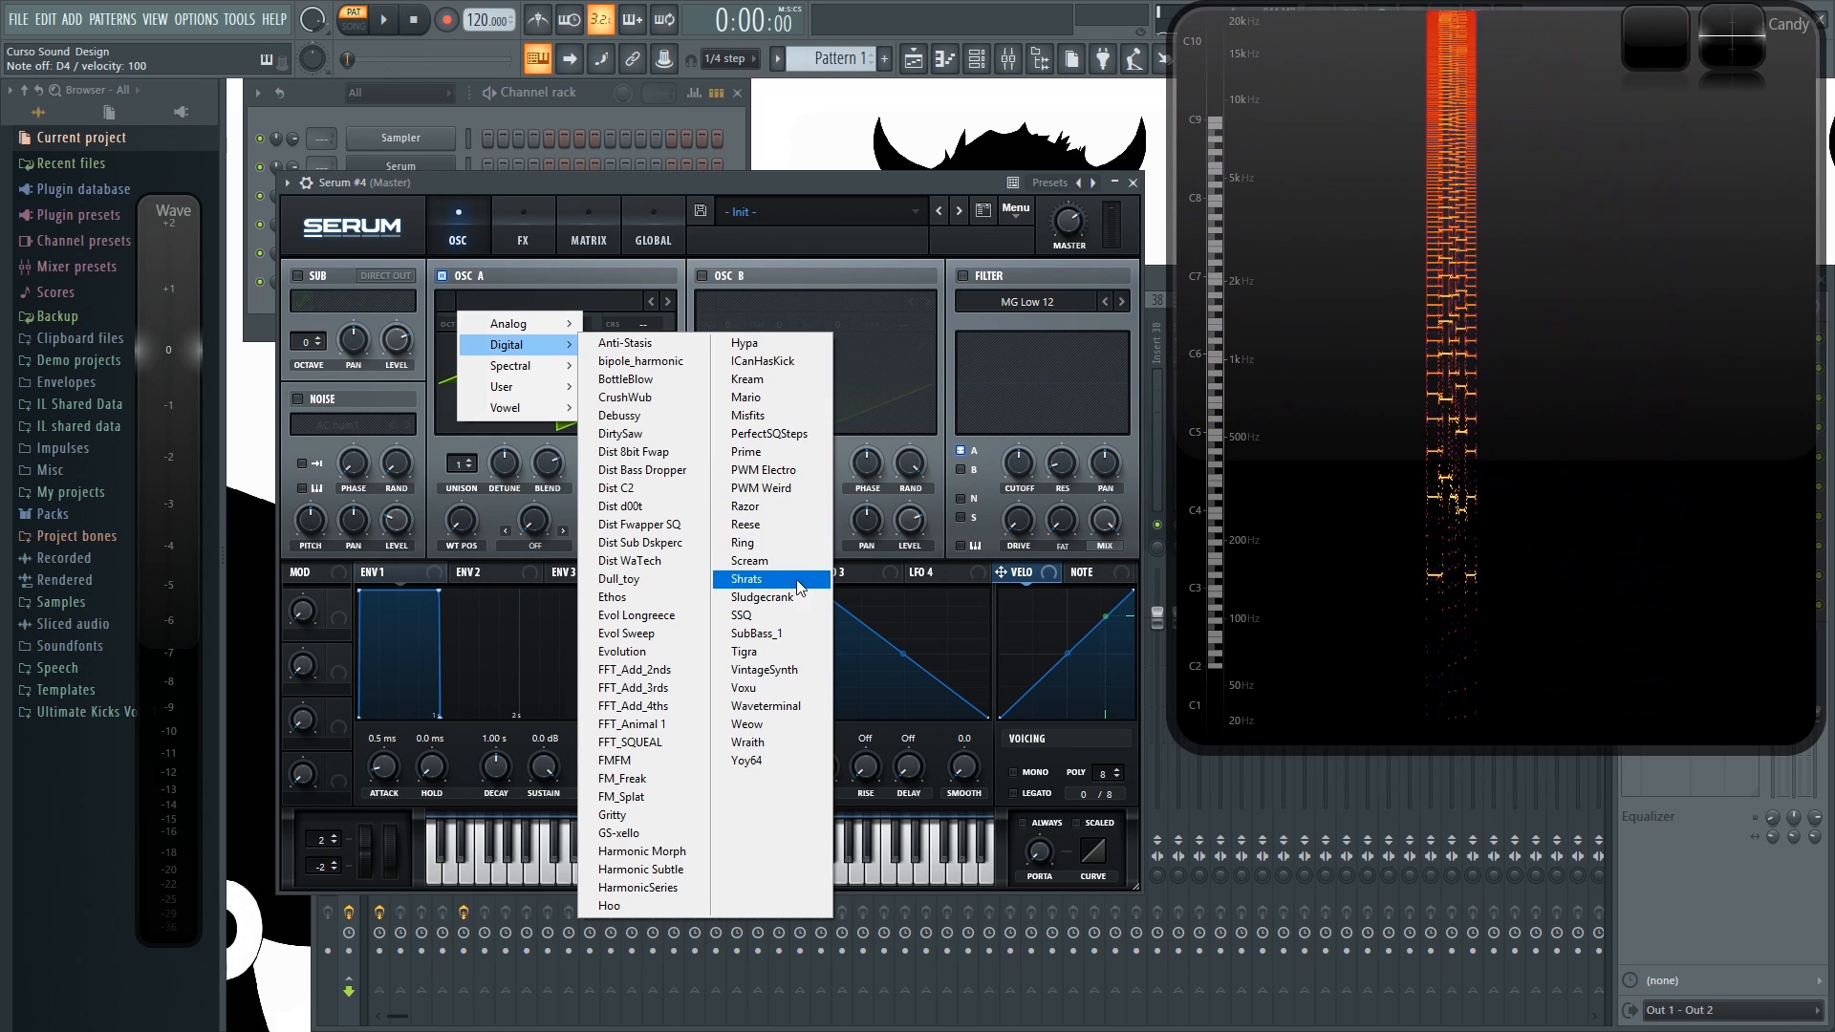
click(765, 598)
click(553, 421)
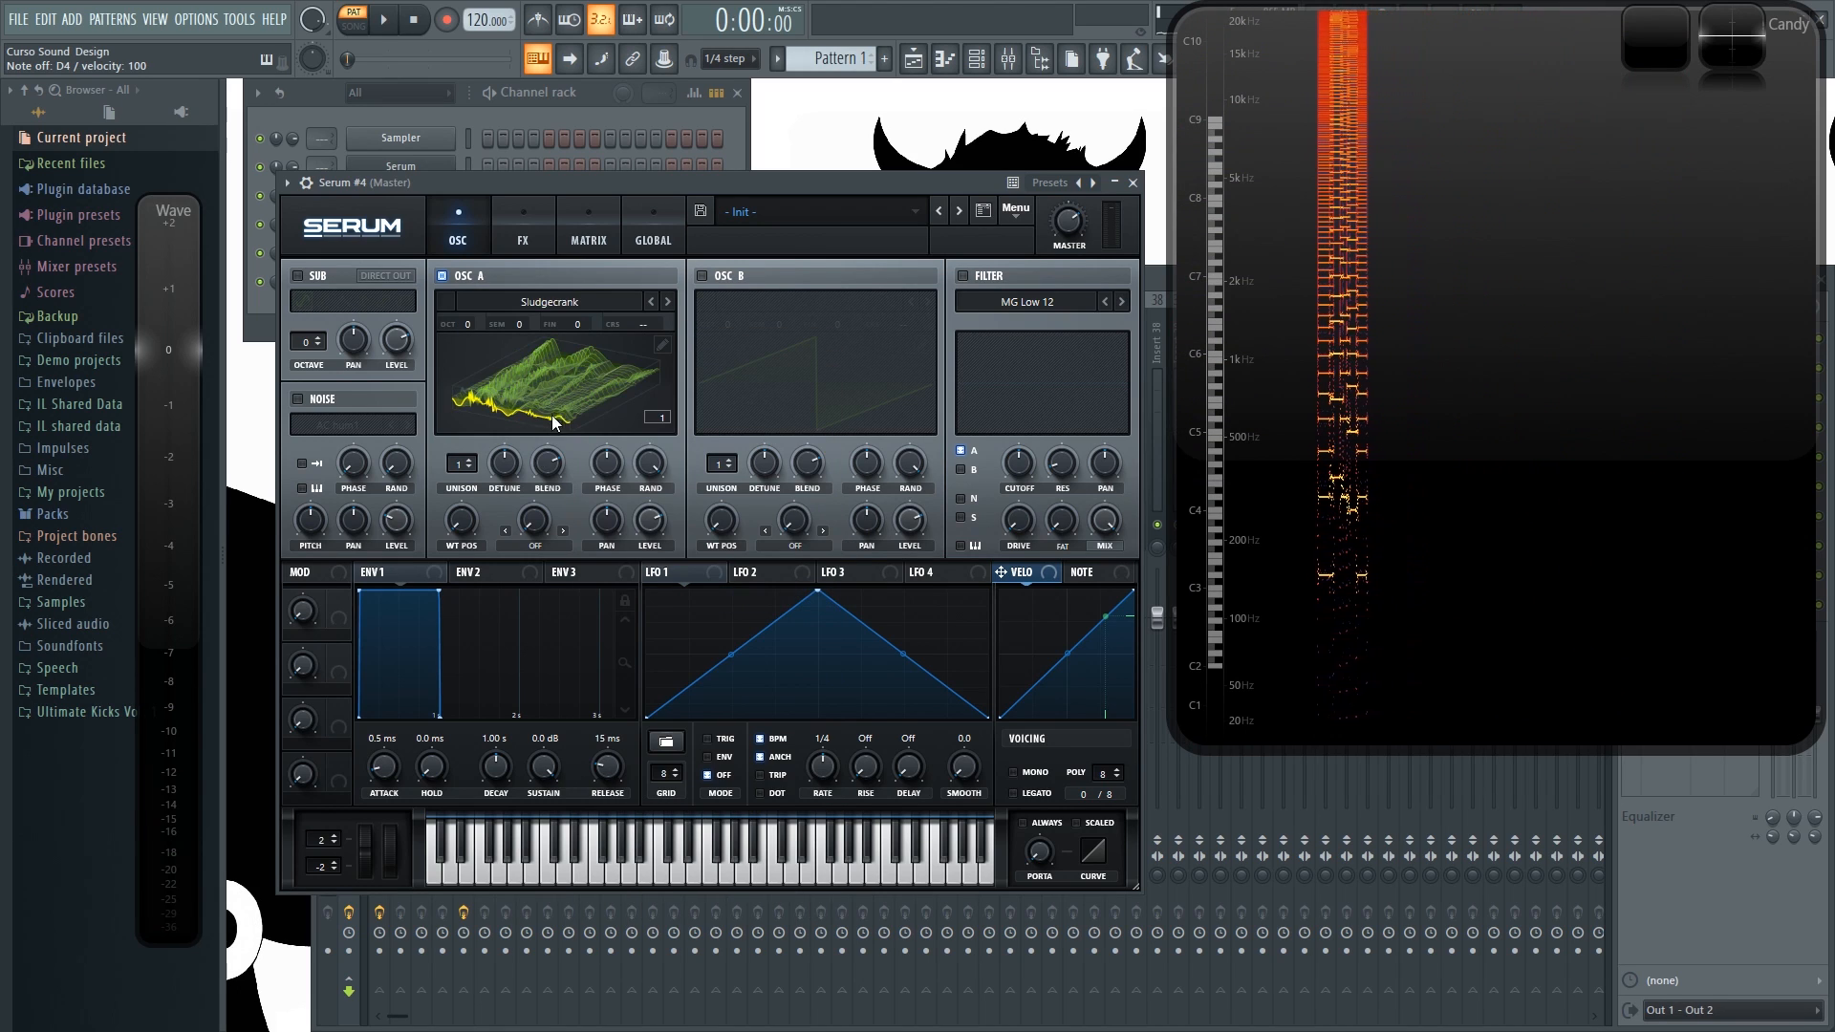
drag(478, 516, 455, 295)
mouse_move(453, 375)
mouse_down()
mouse_move(452, 497)
mouse_move(446, 331)
mouse_move(450, 423)
mouse_move(473, 359)
mouse_up()
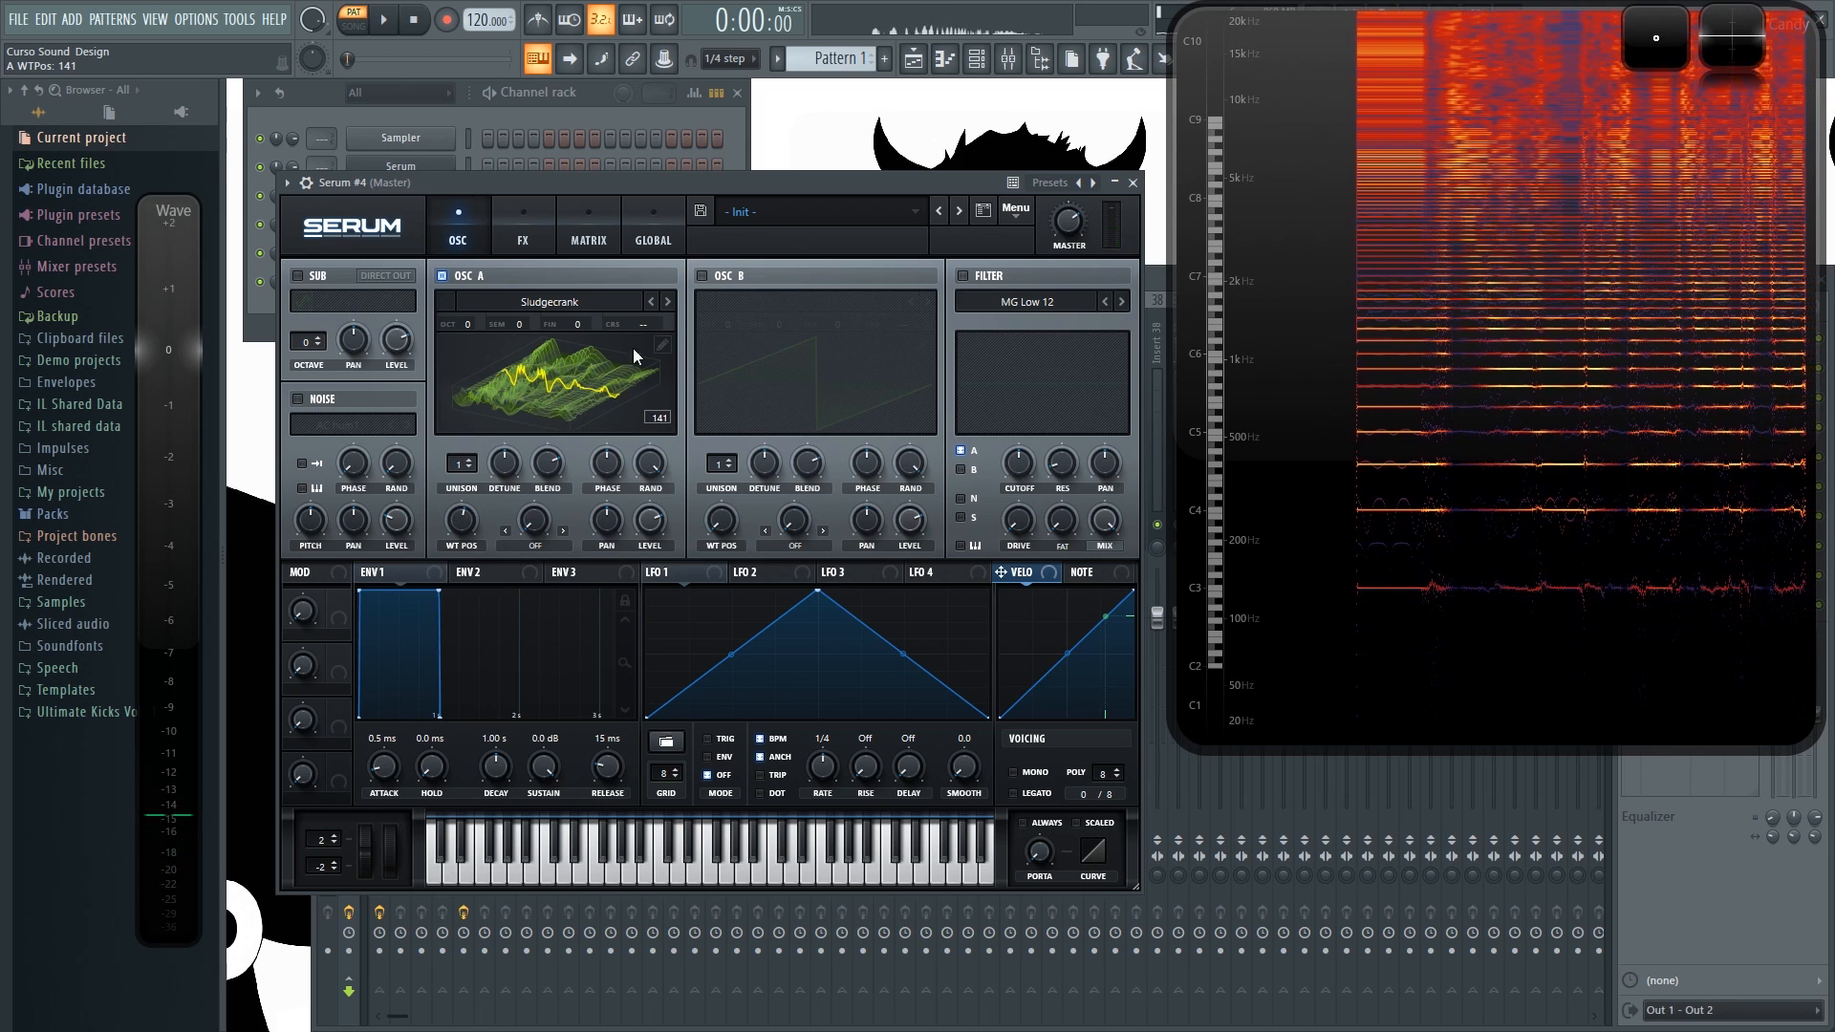
Step: Load the analog Basic Shapes wavetable on OSC A and move its wavetable position to the sawtooth frame
click(531, 302)
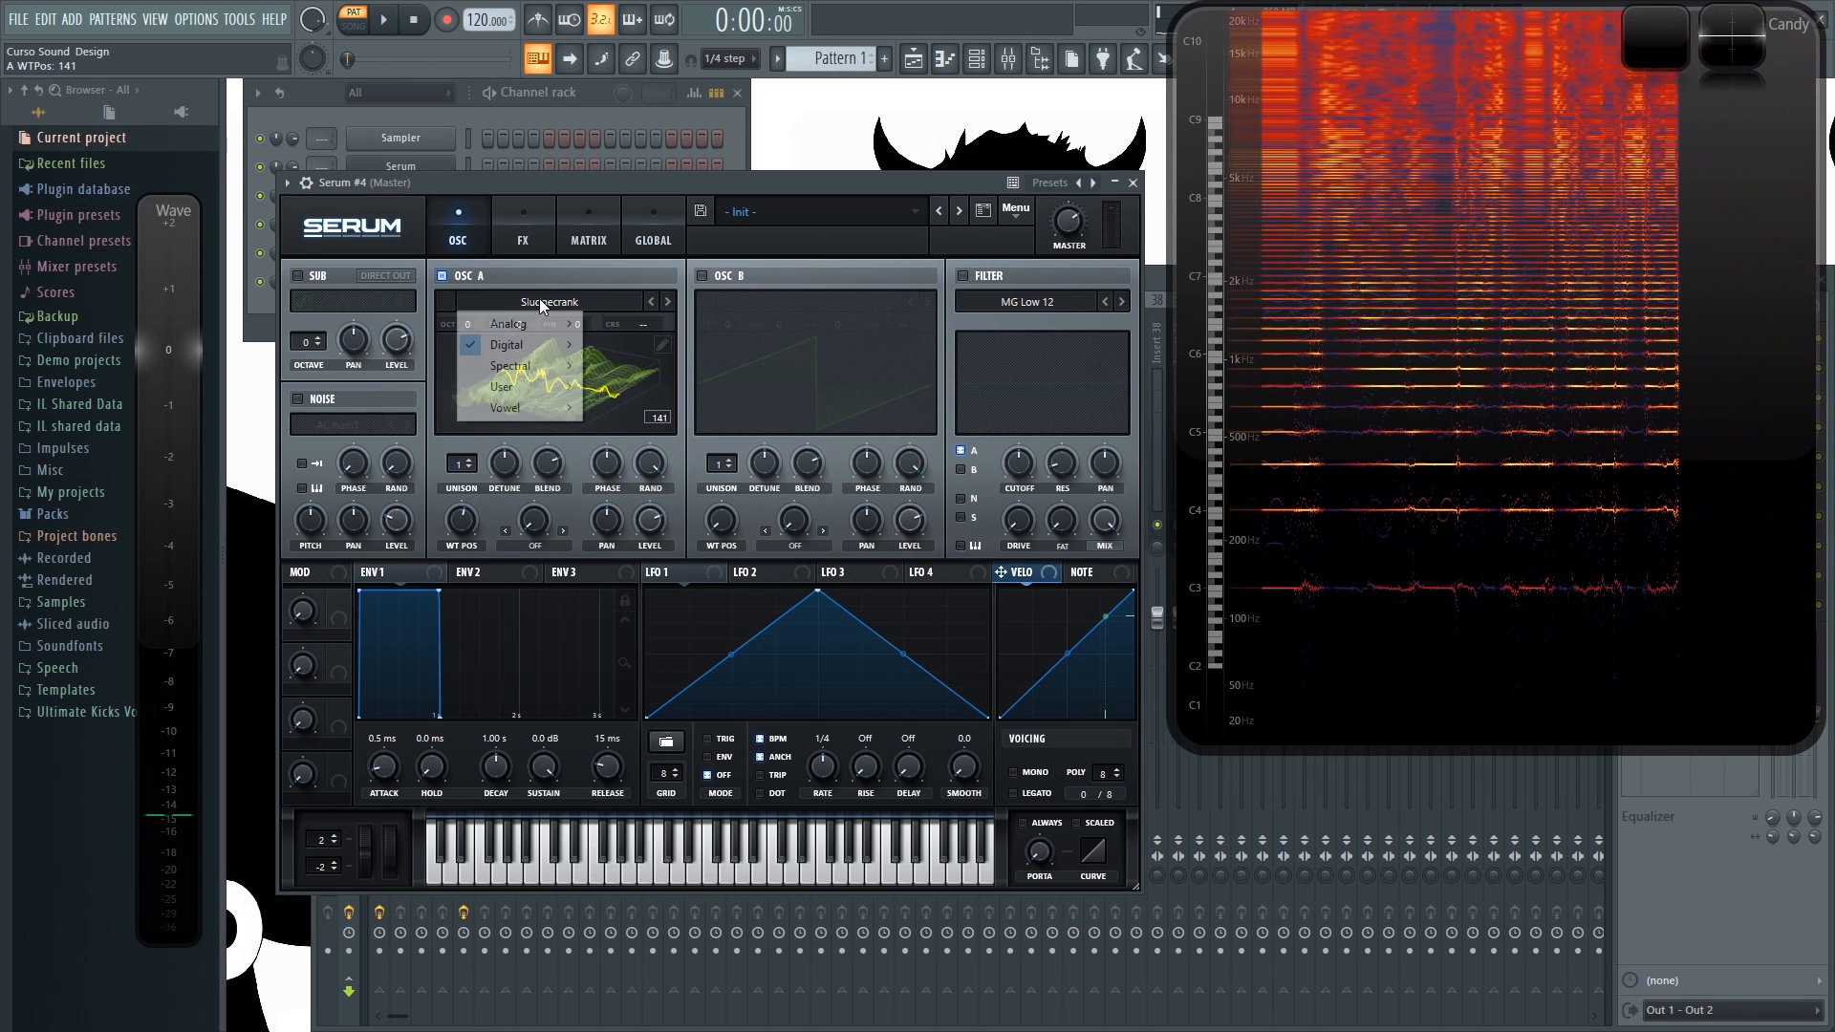
mouse_move(536, 325)
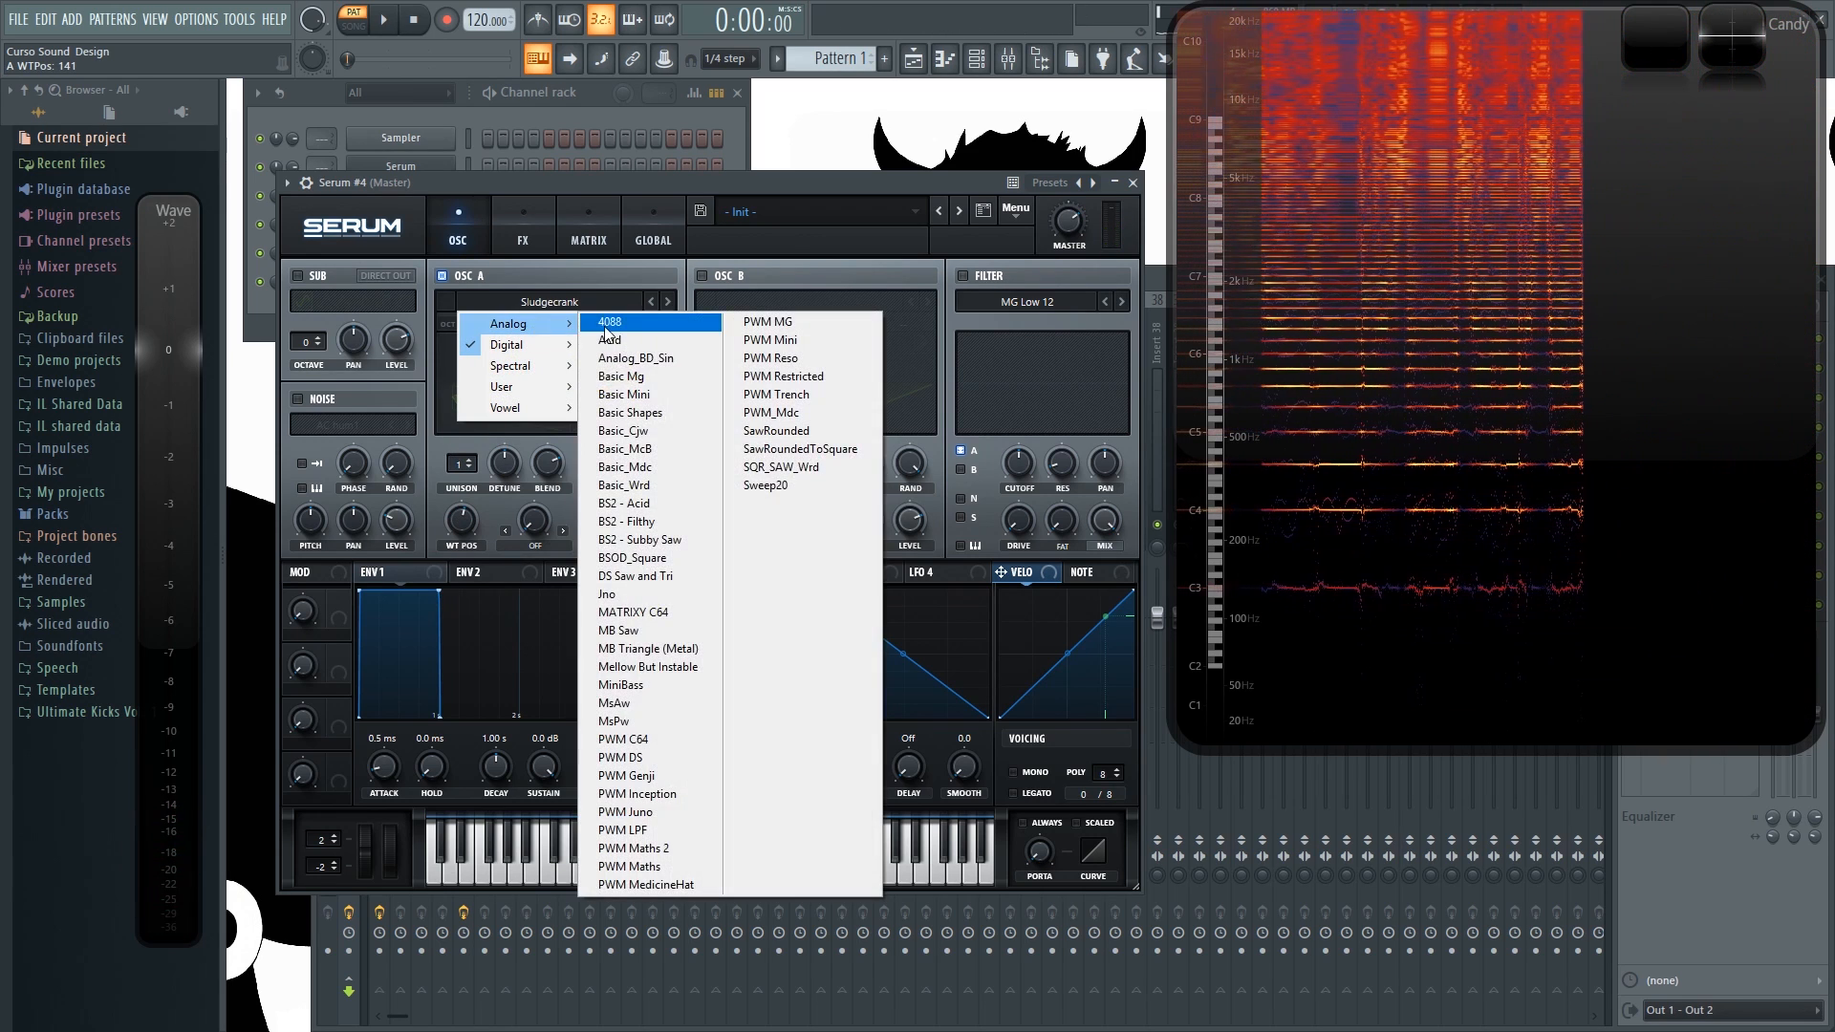
click(705, 421)
drag(462, 519, 478, 615)
click(528, 374)
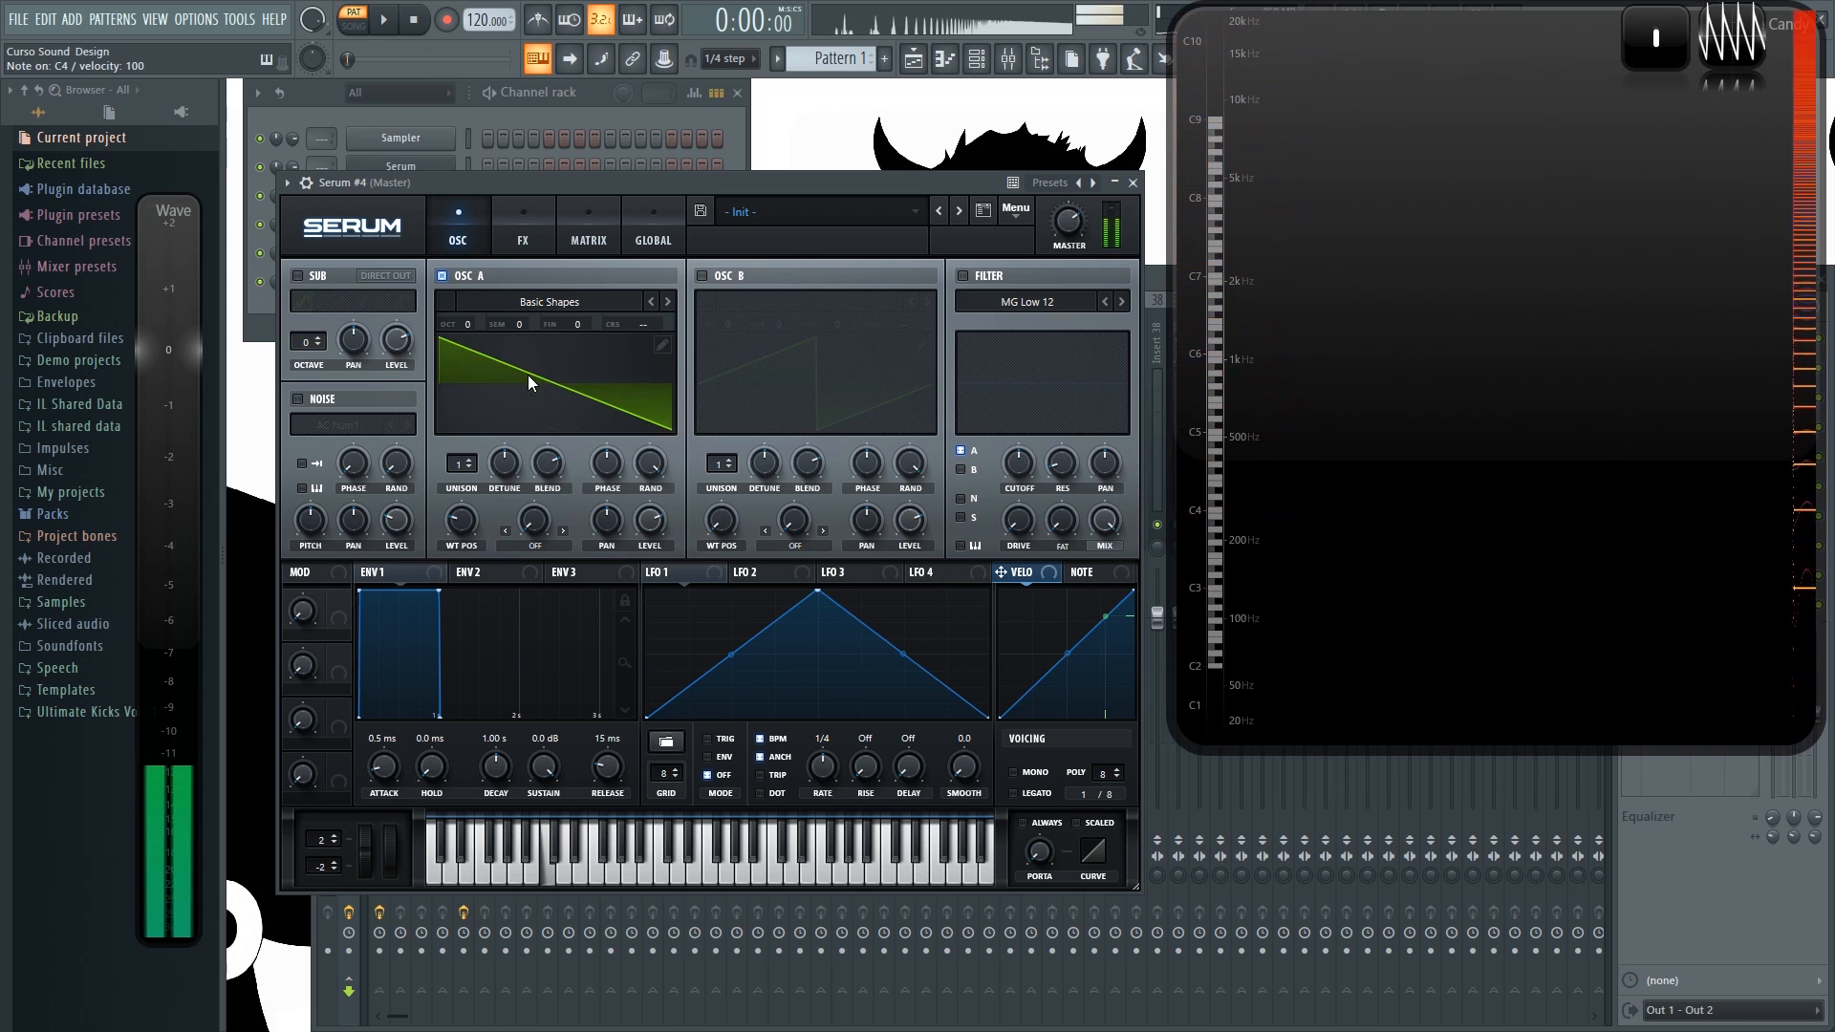
Step: Set OSC A's unison to 16 voices and adjust the detune amount by ear
drag(467, 482, 473, 267)
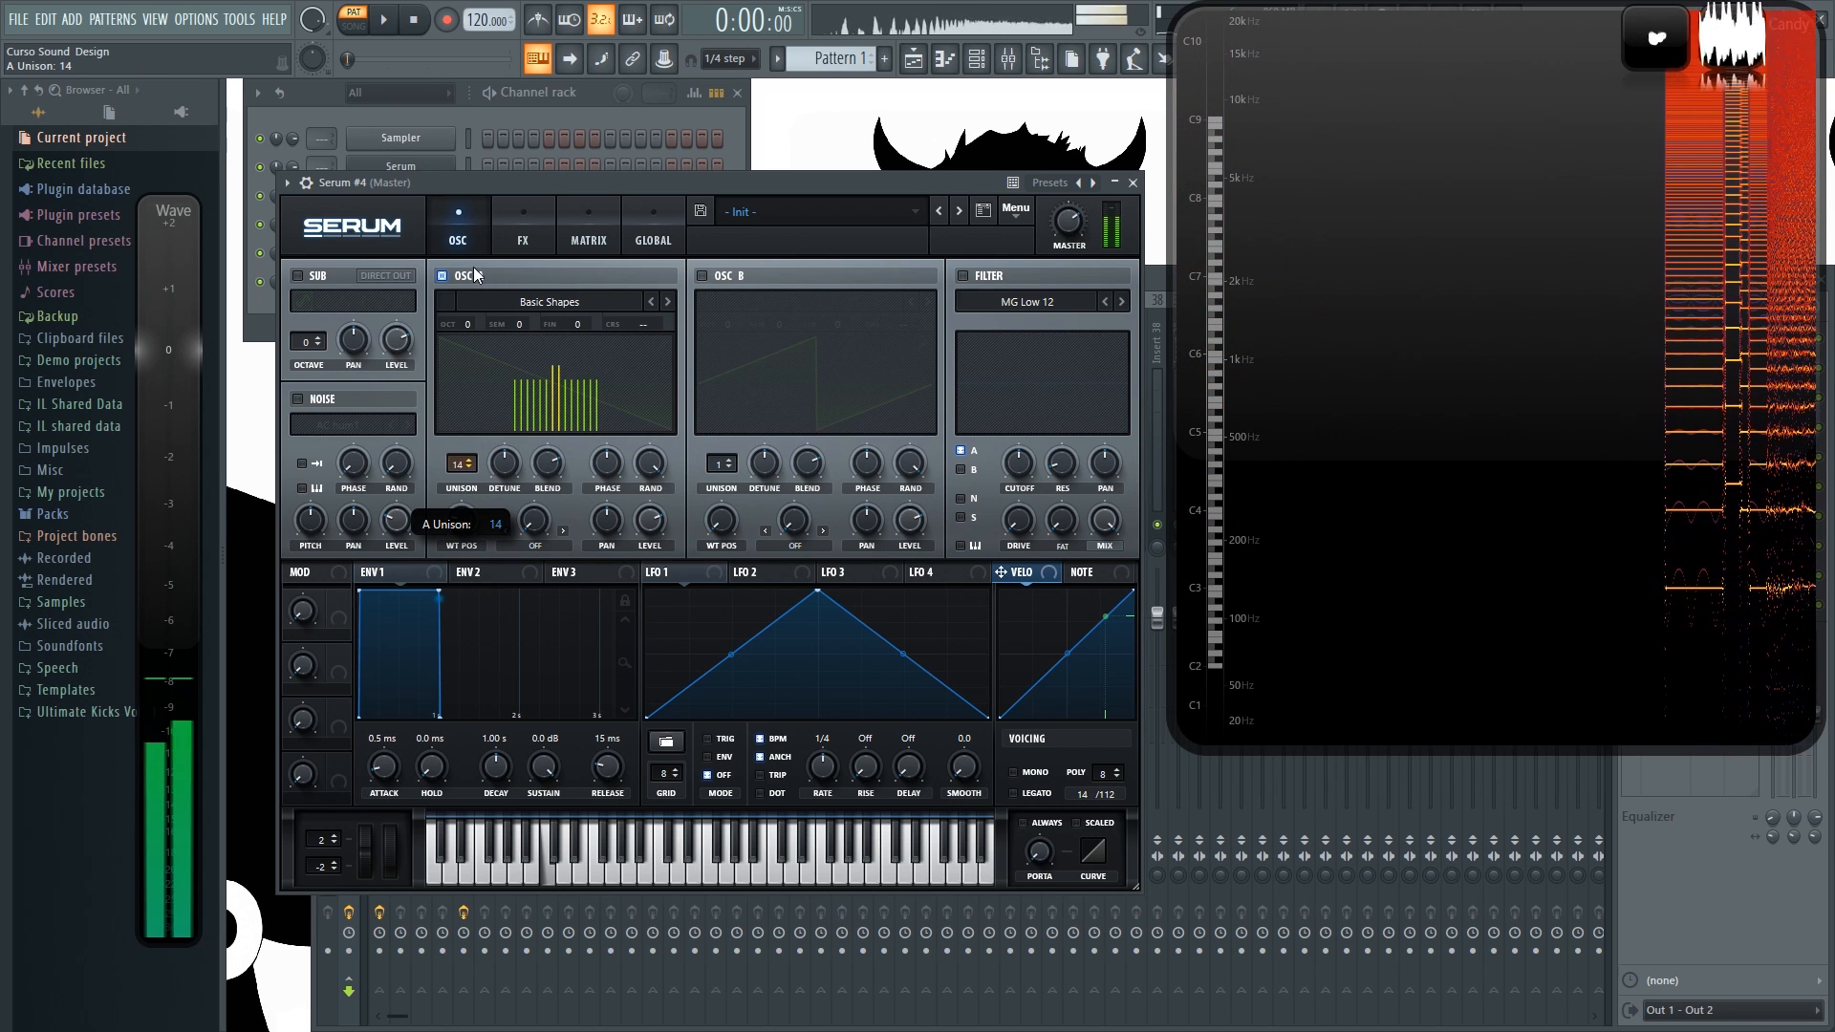
mouse_move(505, 464)
mouse_down()
mouse_move(532, 419)
mouse_move(521, 487)
mouse_up()
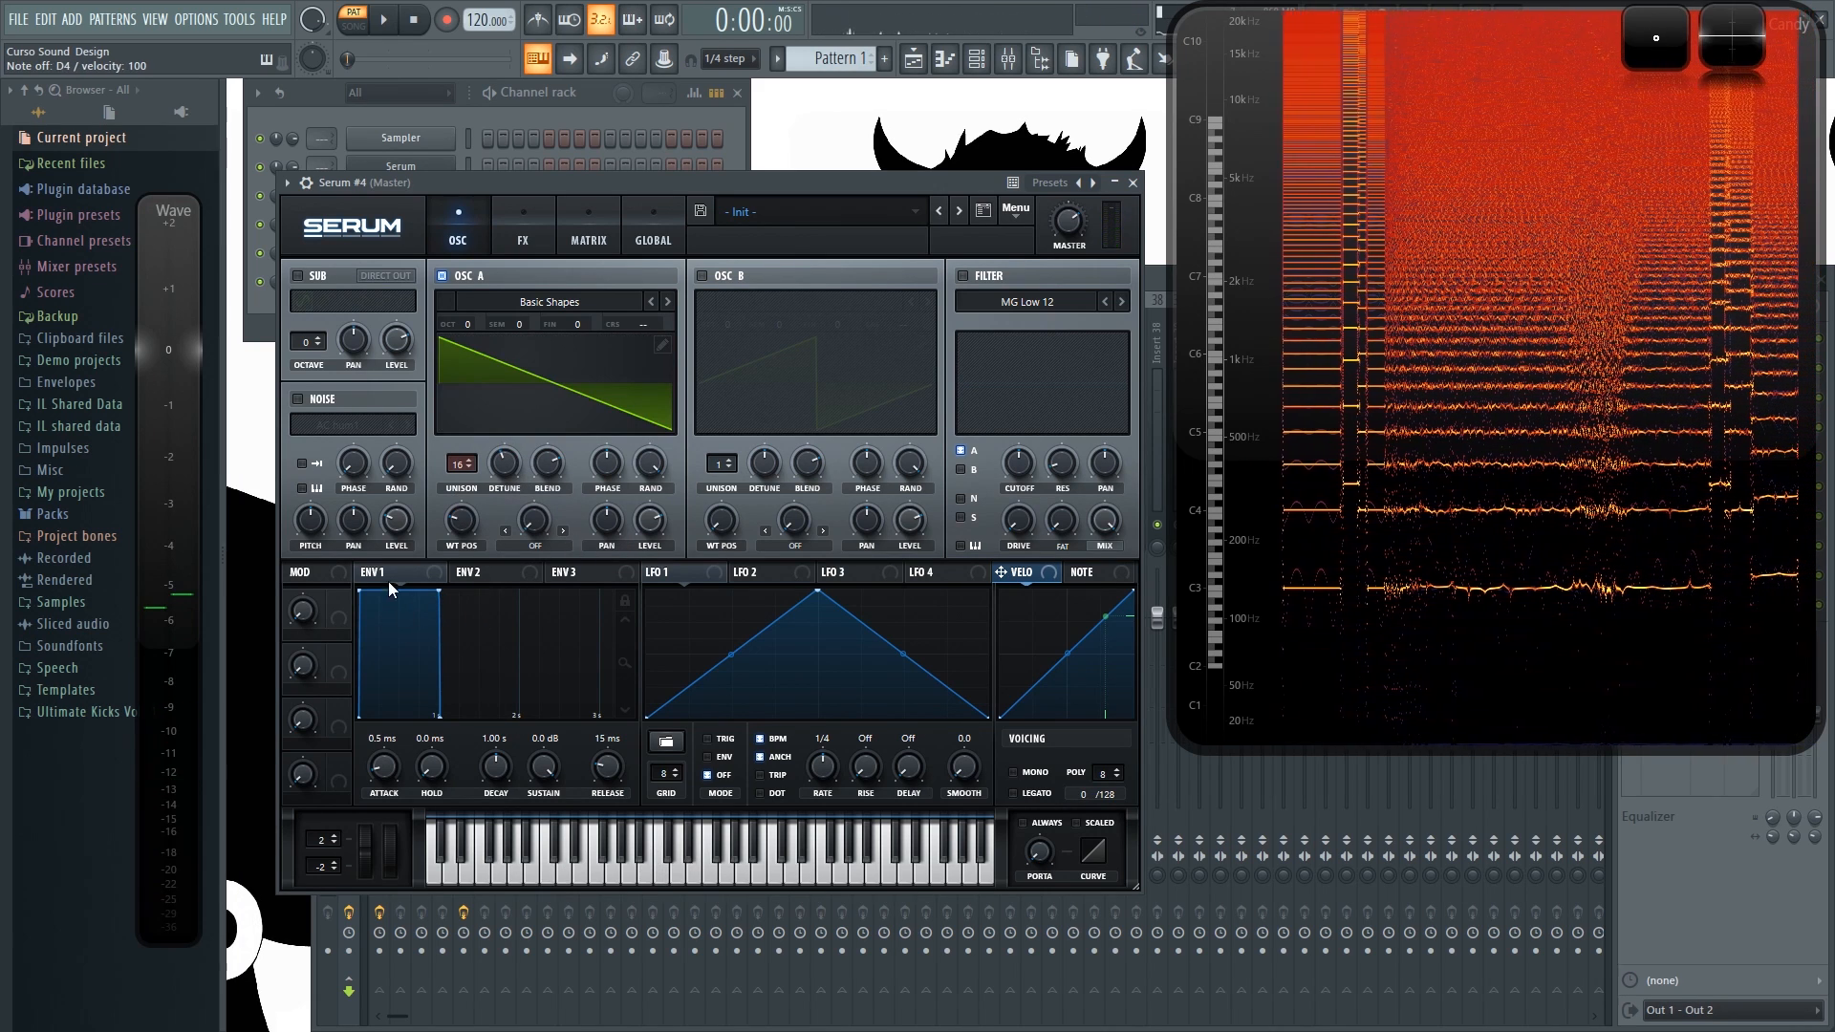
Step: Shape Envelope 1 with a 2.01 s attack, 3.11 s decay, -3.8 dB sustain and 1.19 s release
drag(384, 764, 411, 690)
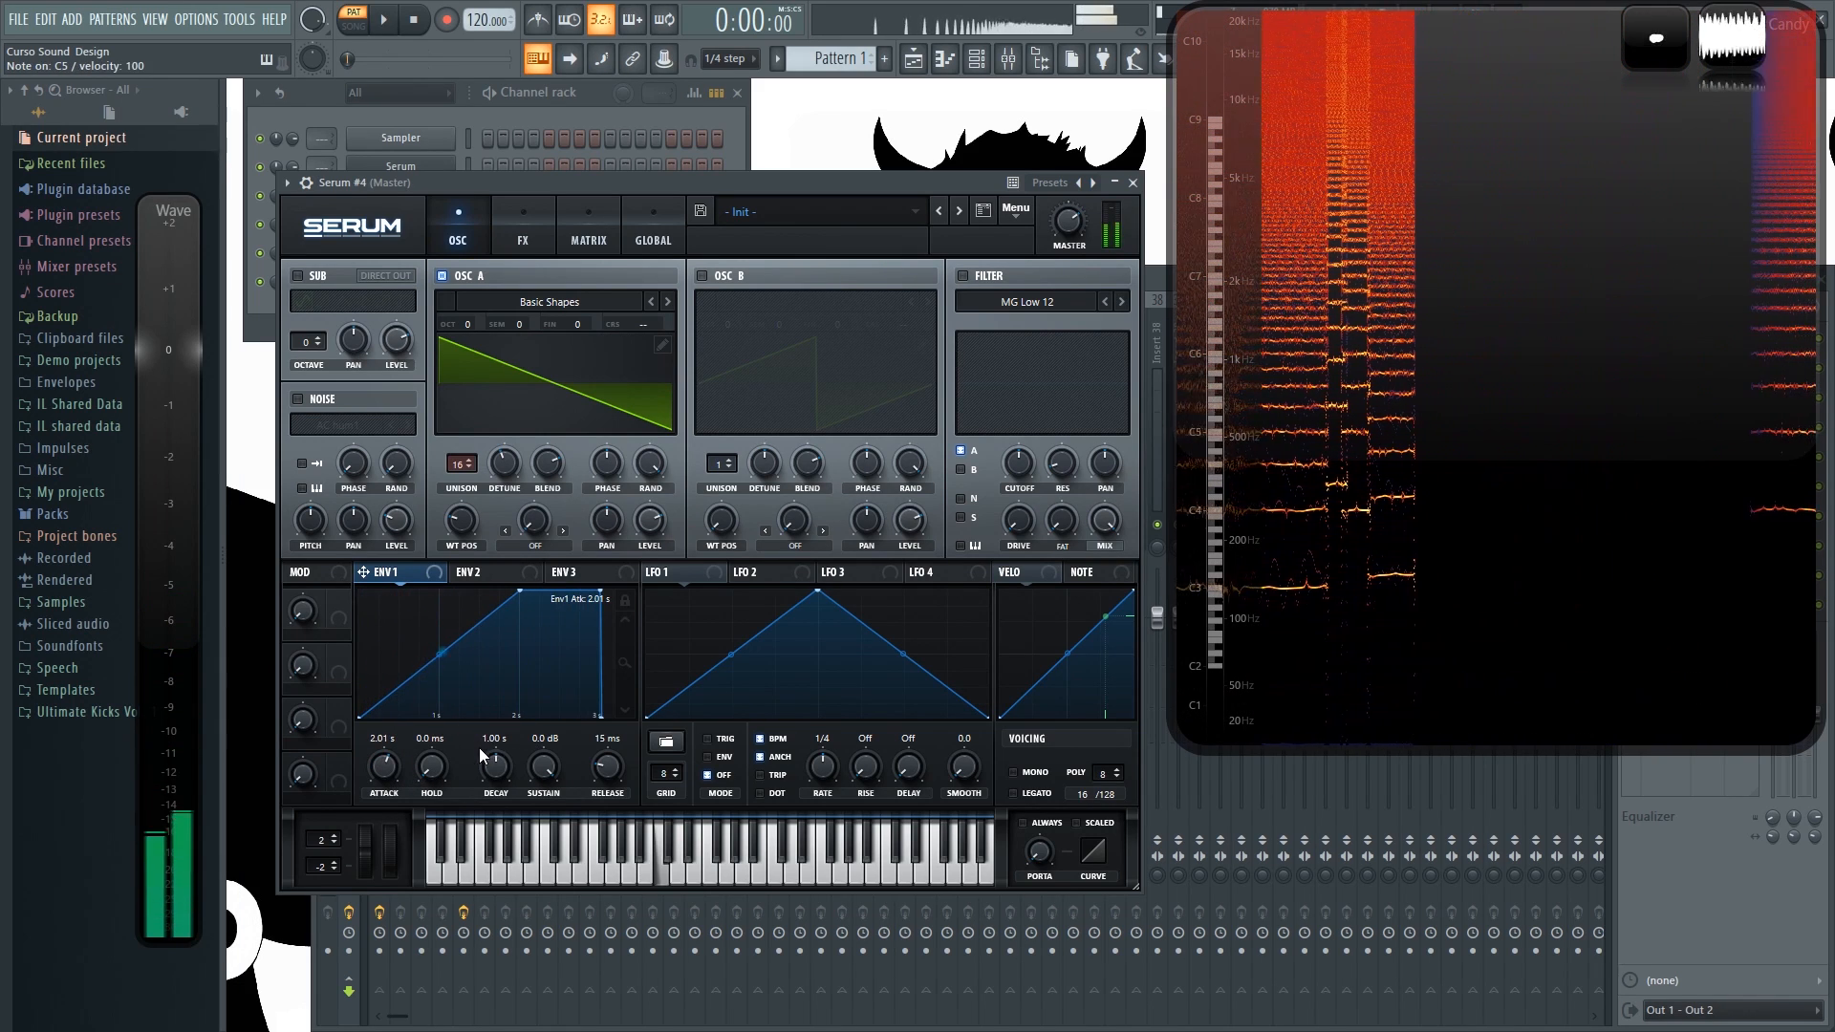
drag(539, 766, 533, 799)
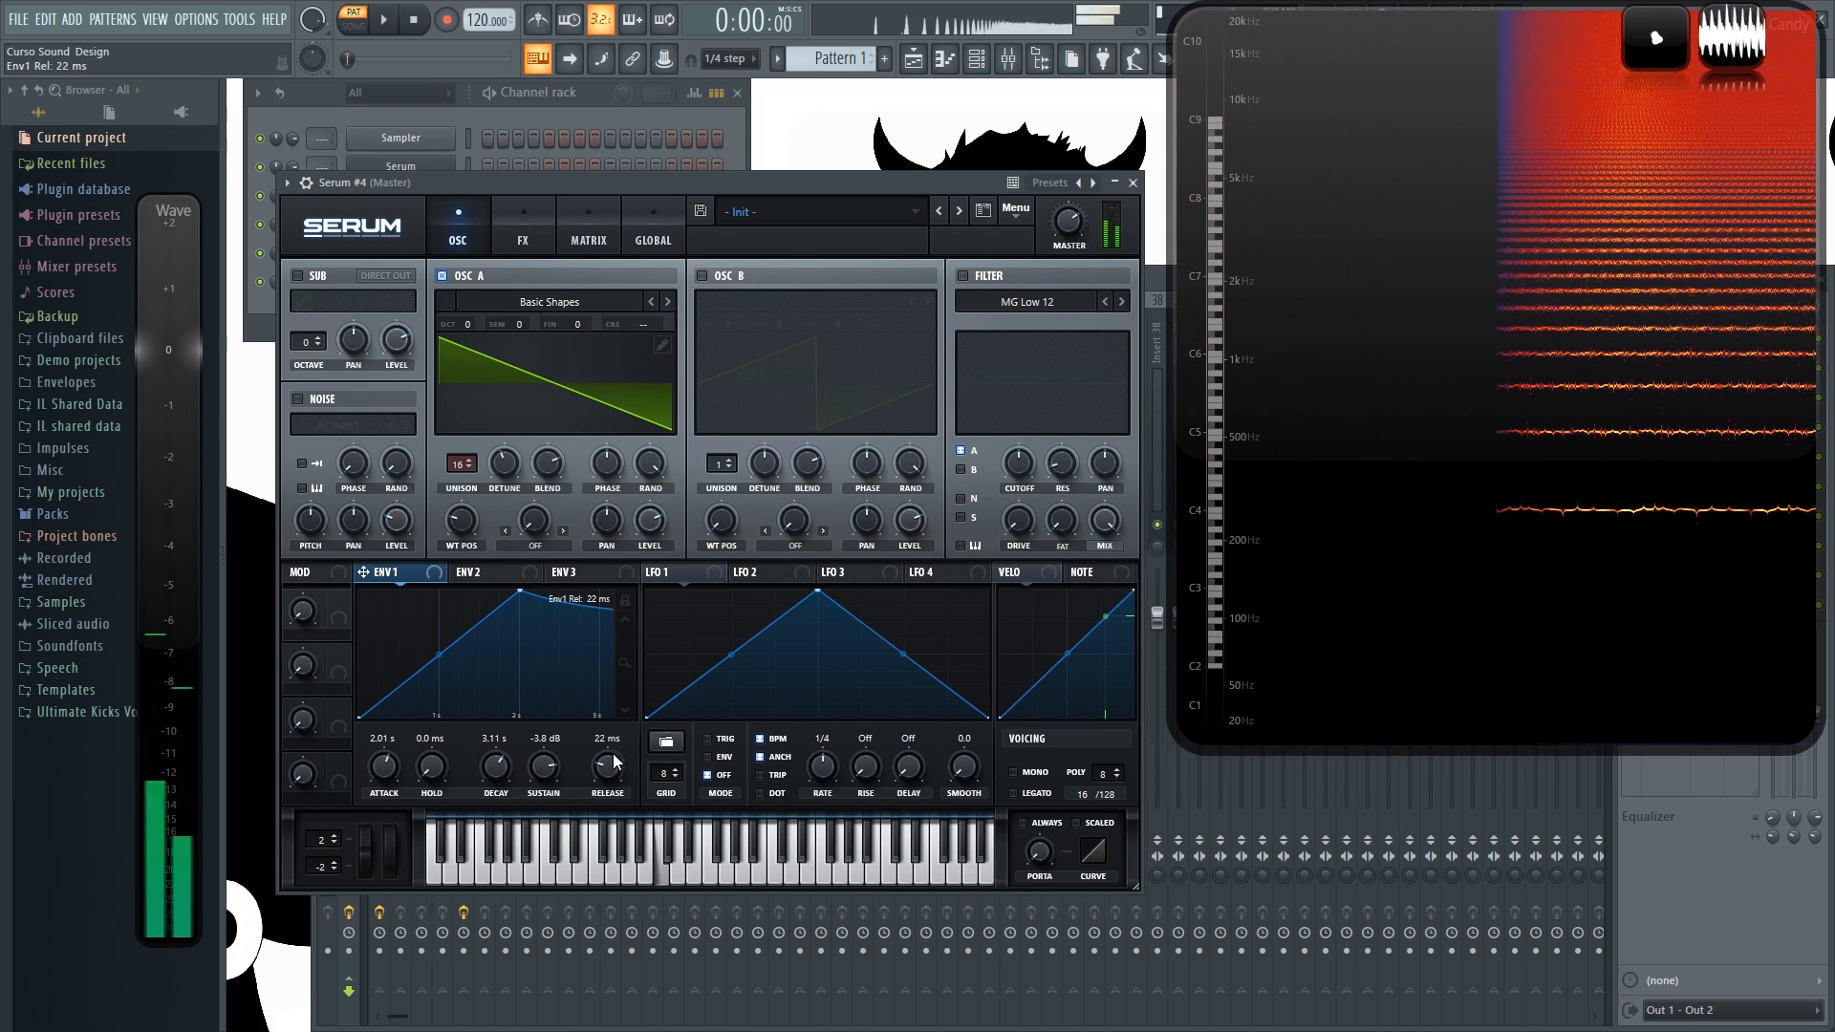
drag(617, 736, 644, 721)
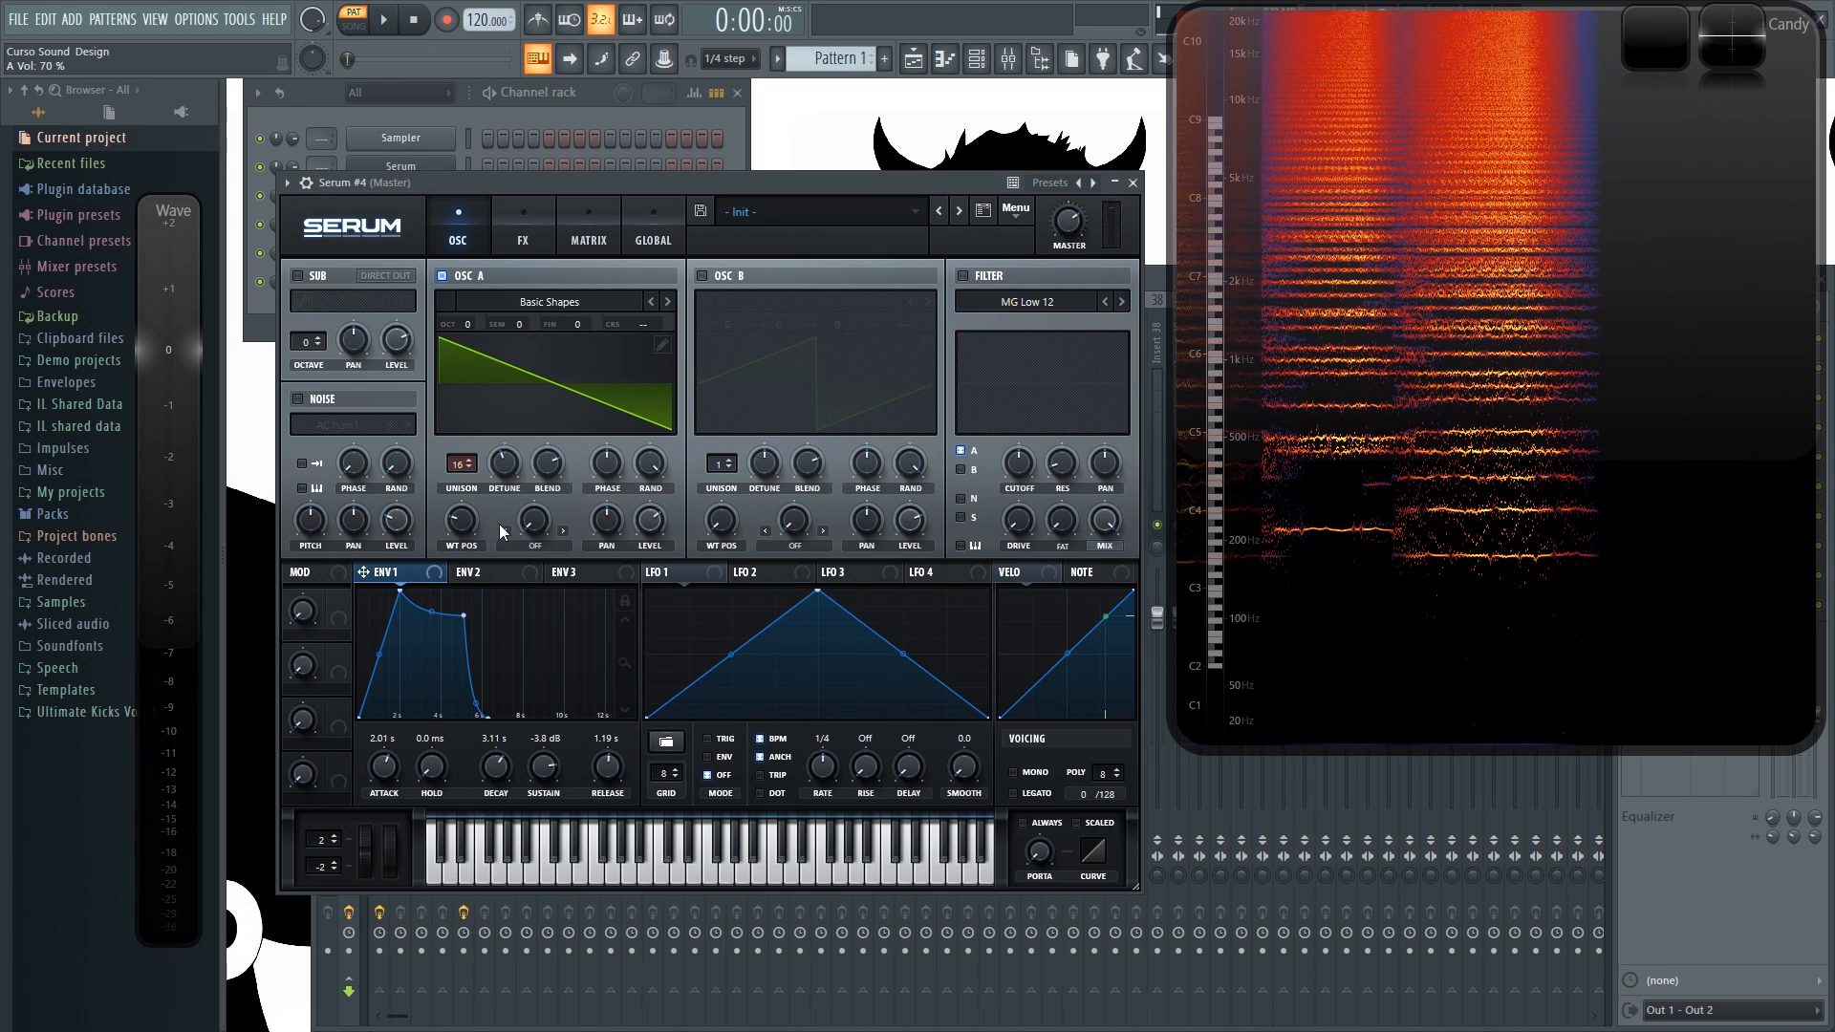
Step: Apply the Bend + warp to OSC A at 25% and modulate the warp amount with LFO 1
click(536, 542)
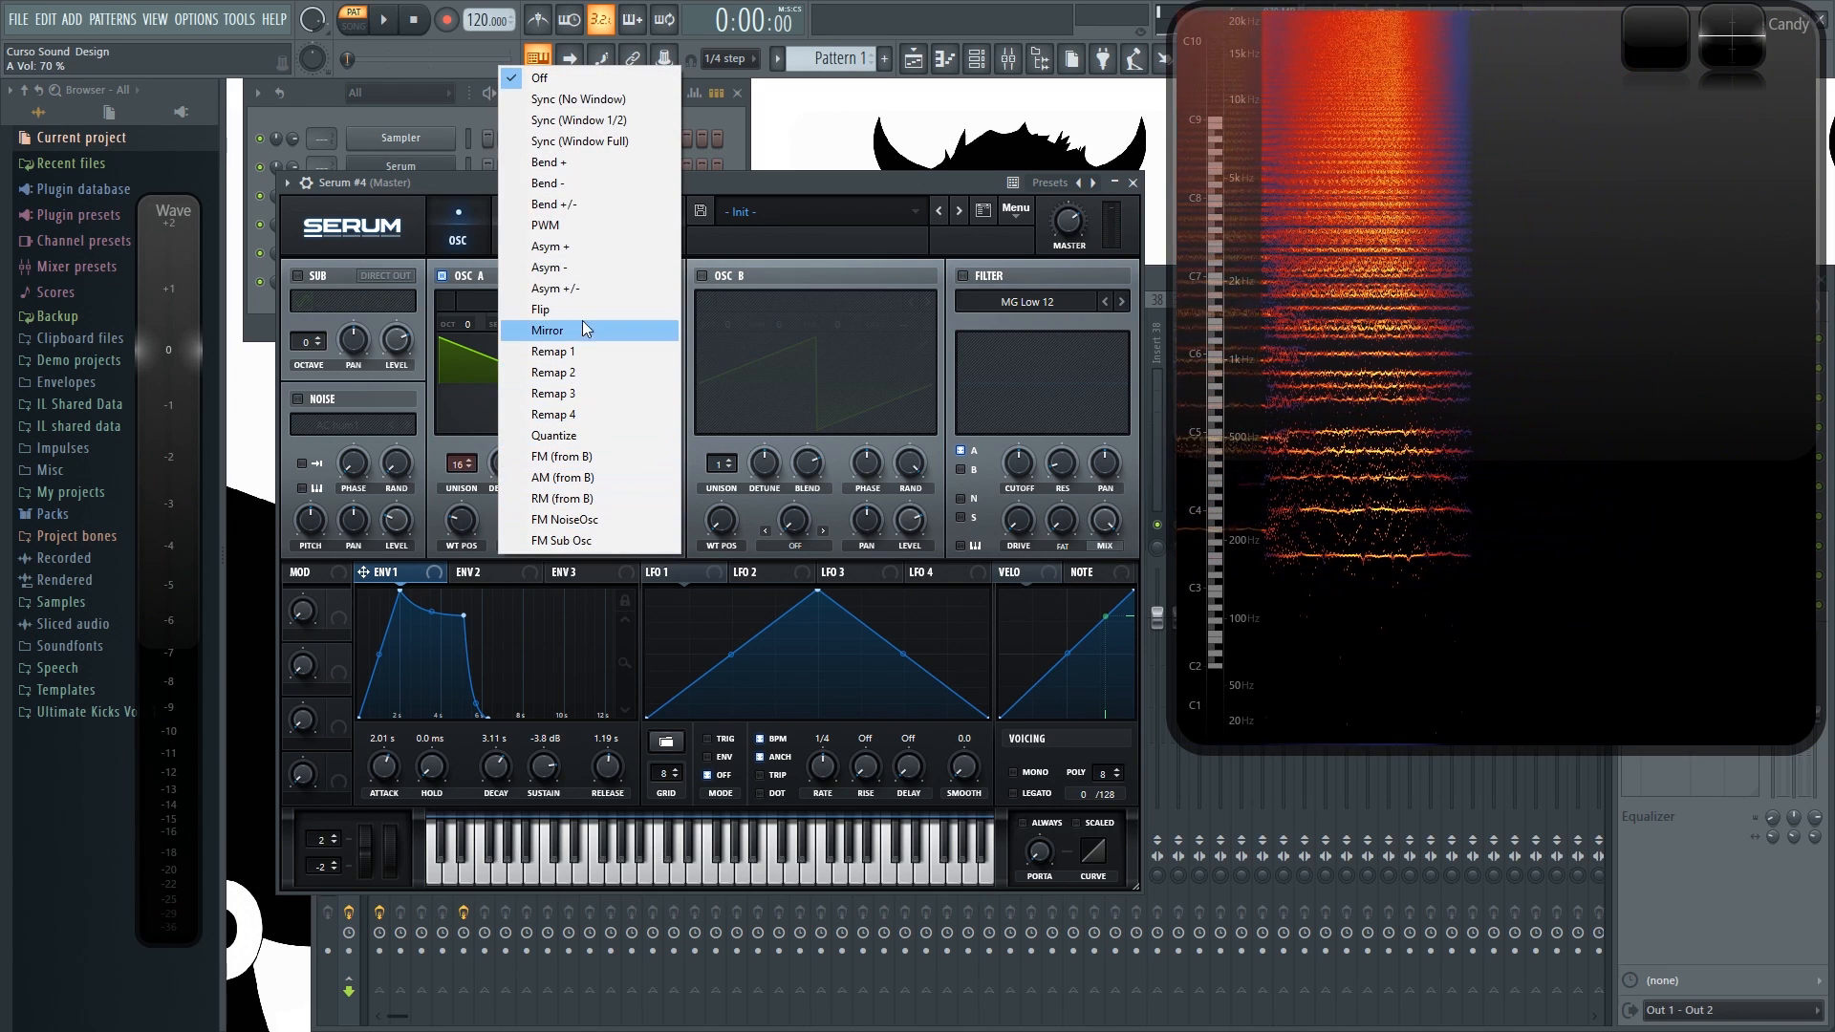
click(566, 164)
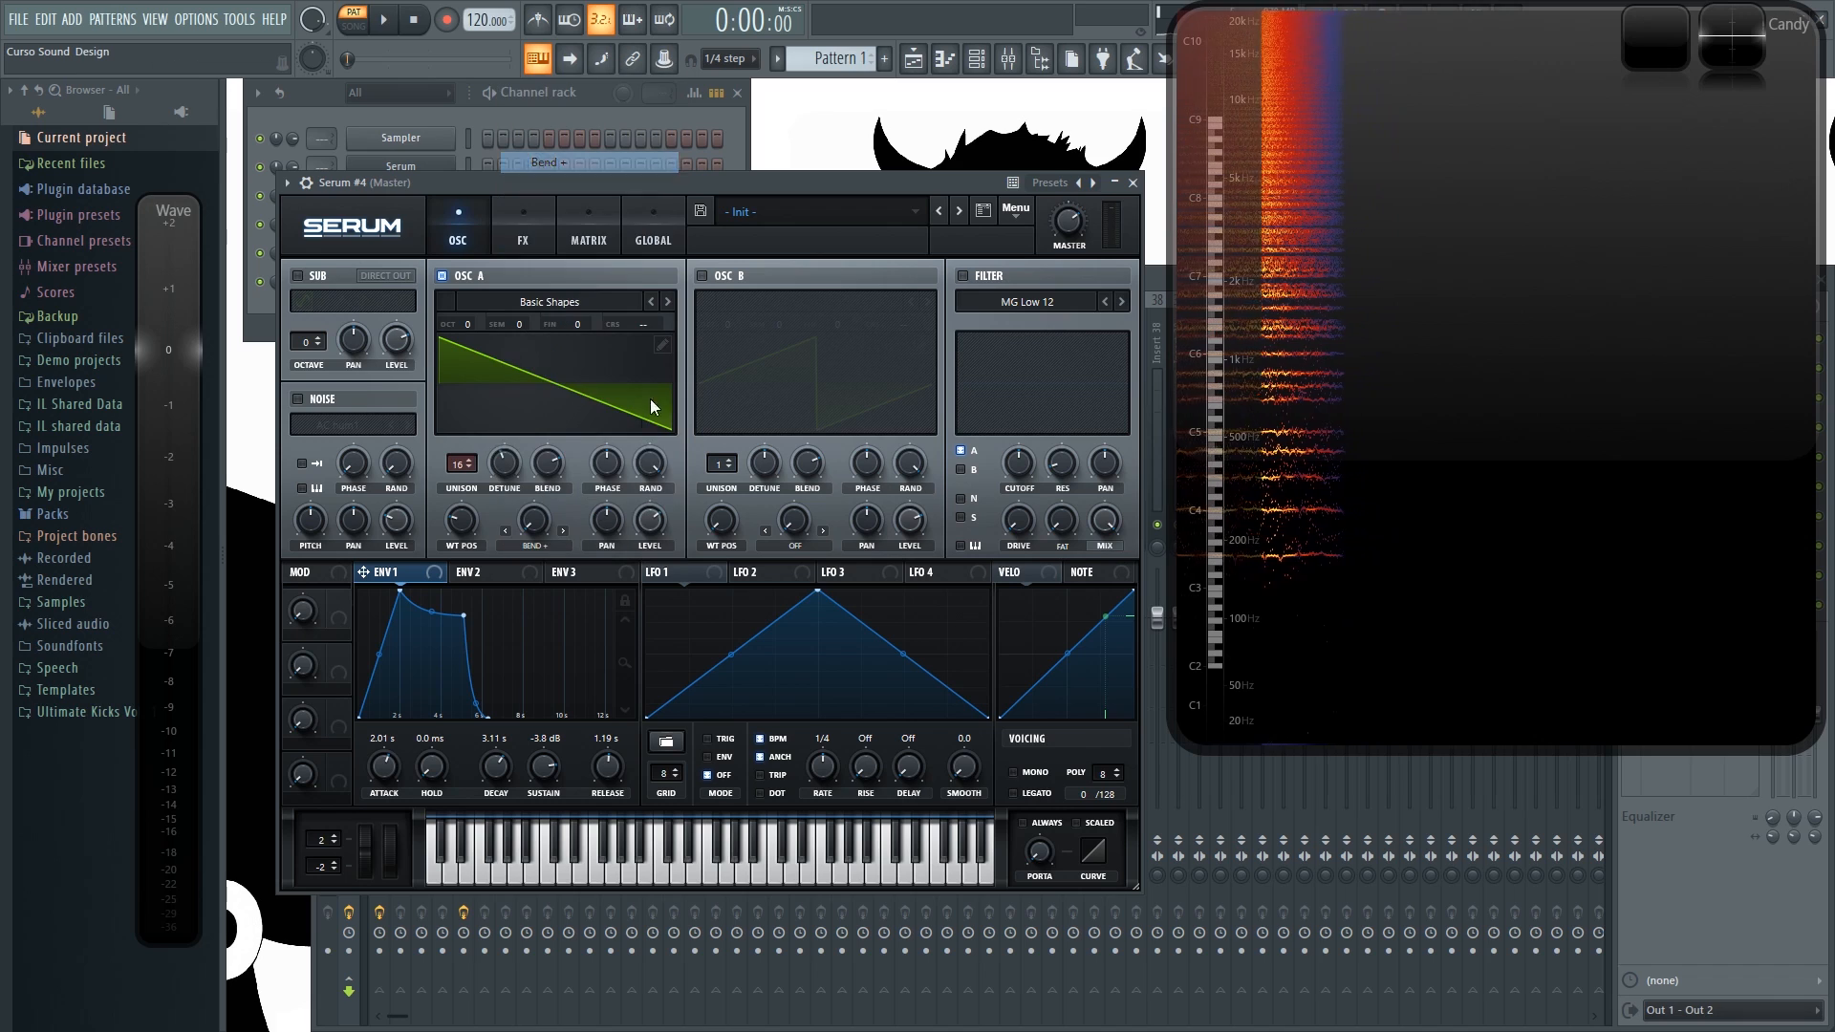
drag(655, 382, 539, 427)
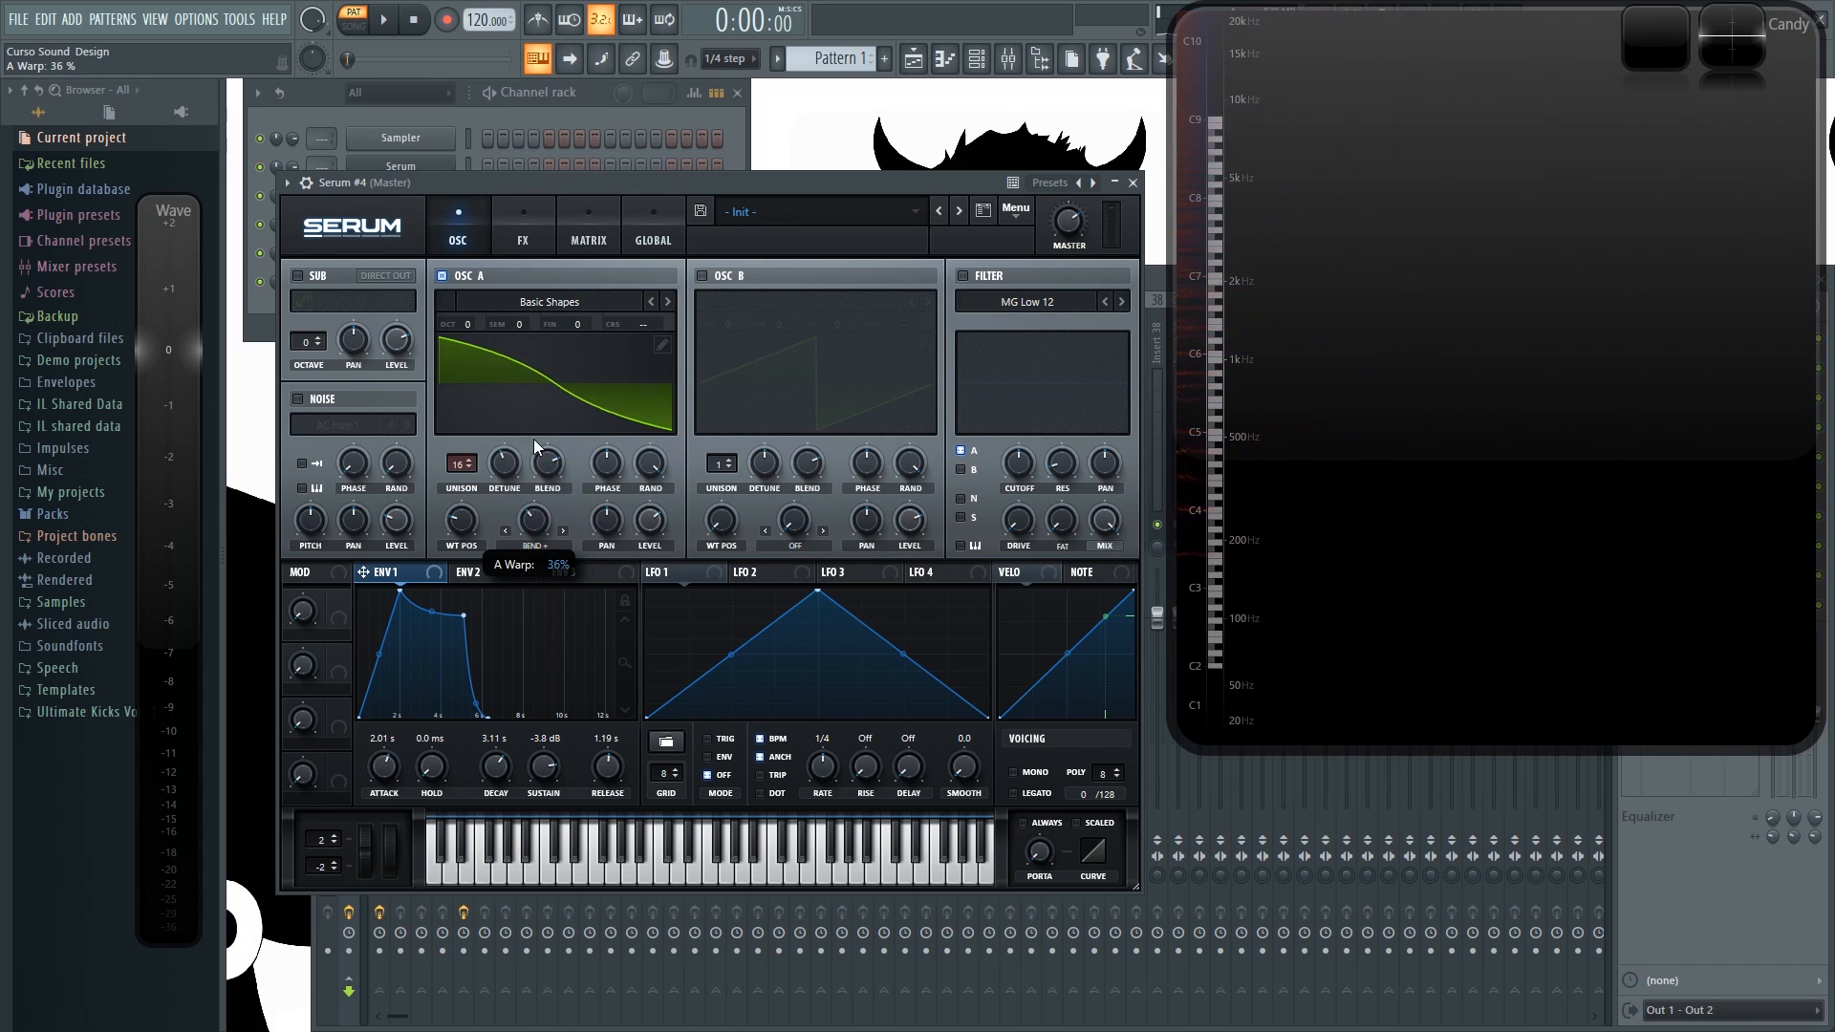
mouse_move(541, 392)
mouse_down()
mouse_move(530, 548)
mouse_move(526, 325)
mouse_move(531, 530)
mouse_move(531, 357)
mouse_move(523, 399)
mouse_up()
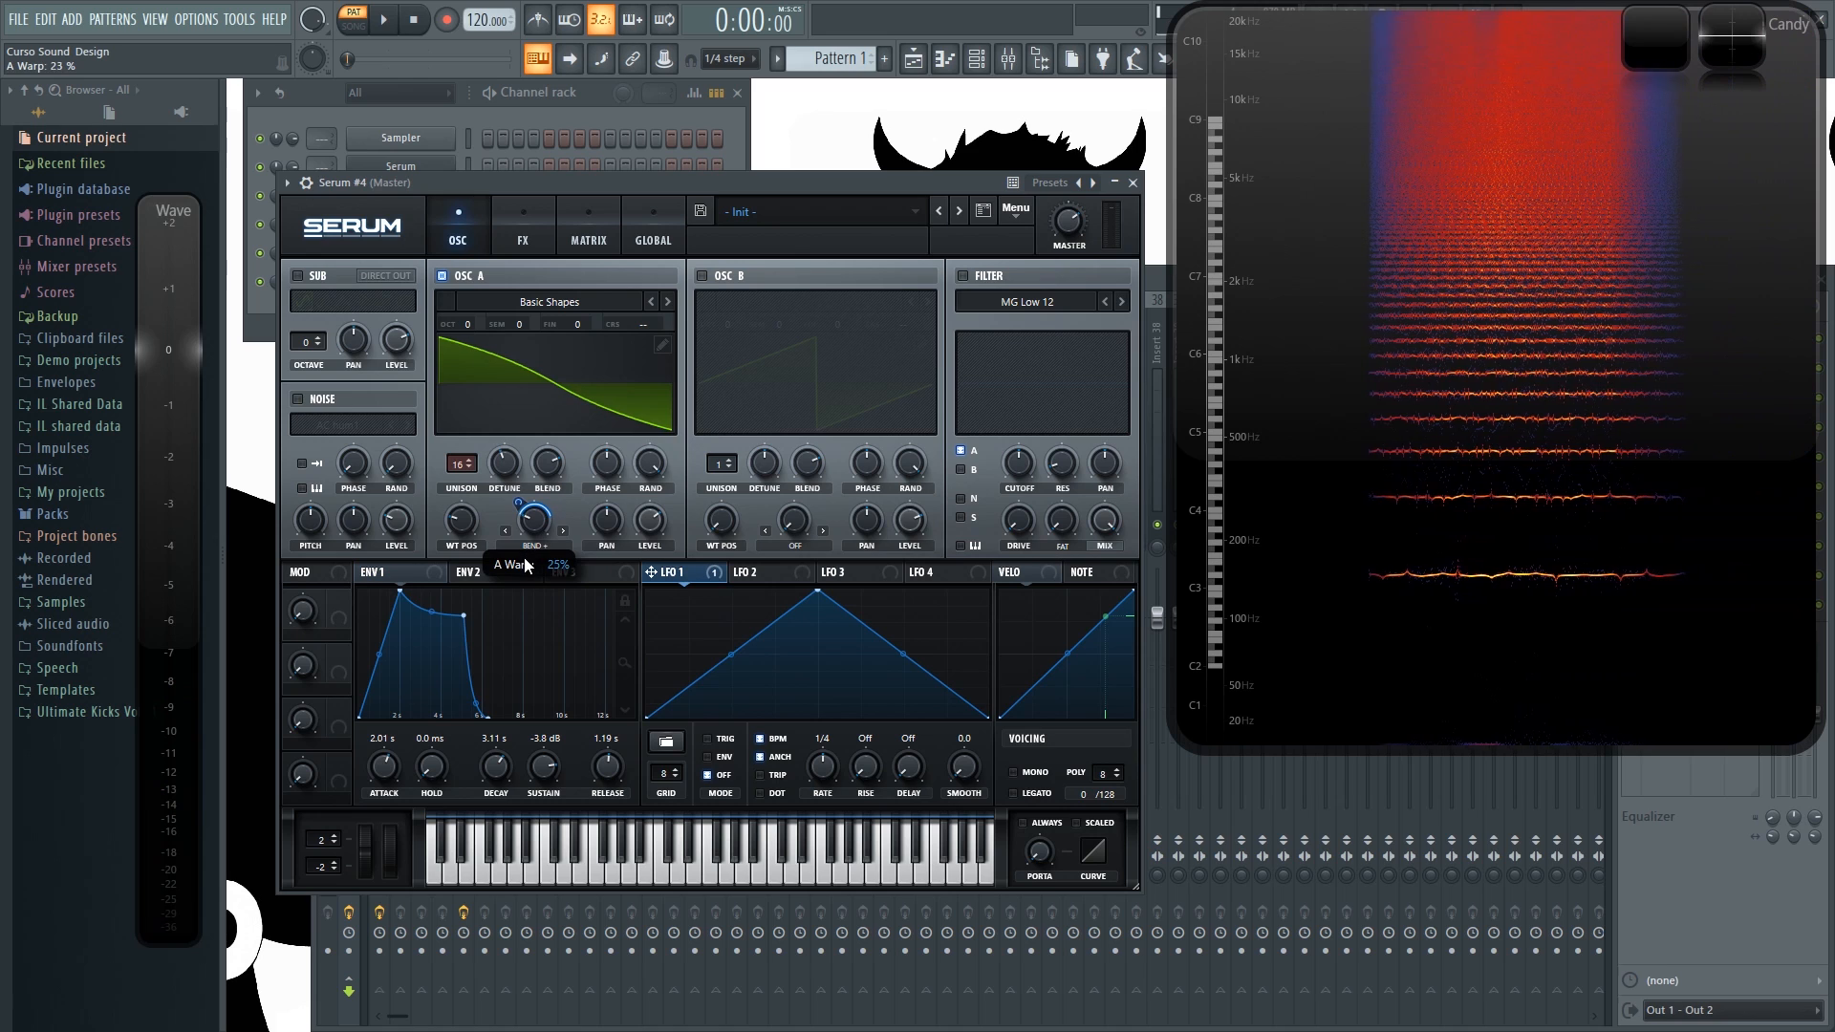
key(c)
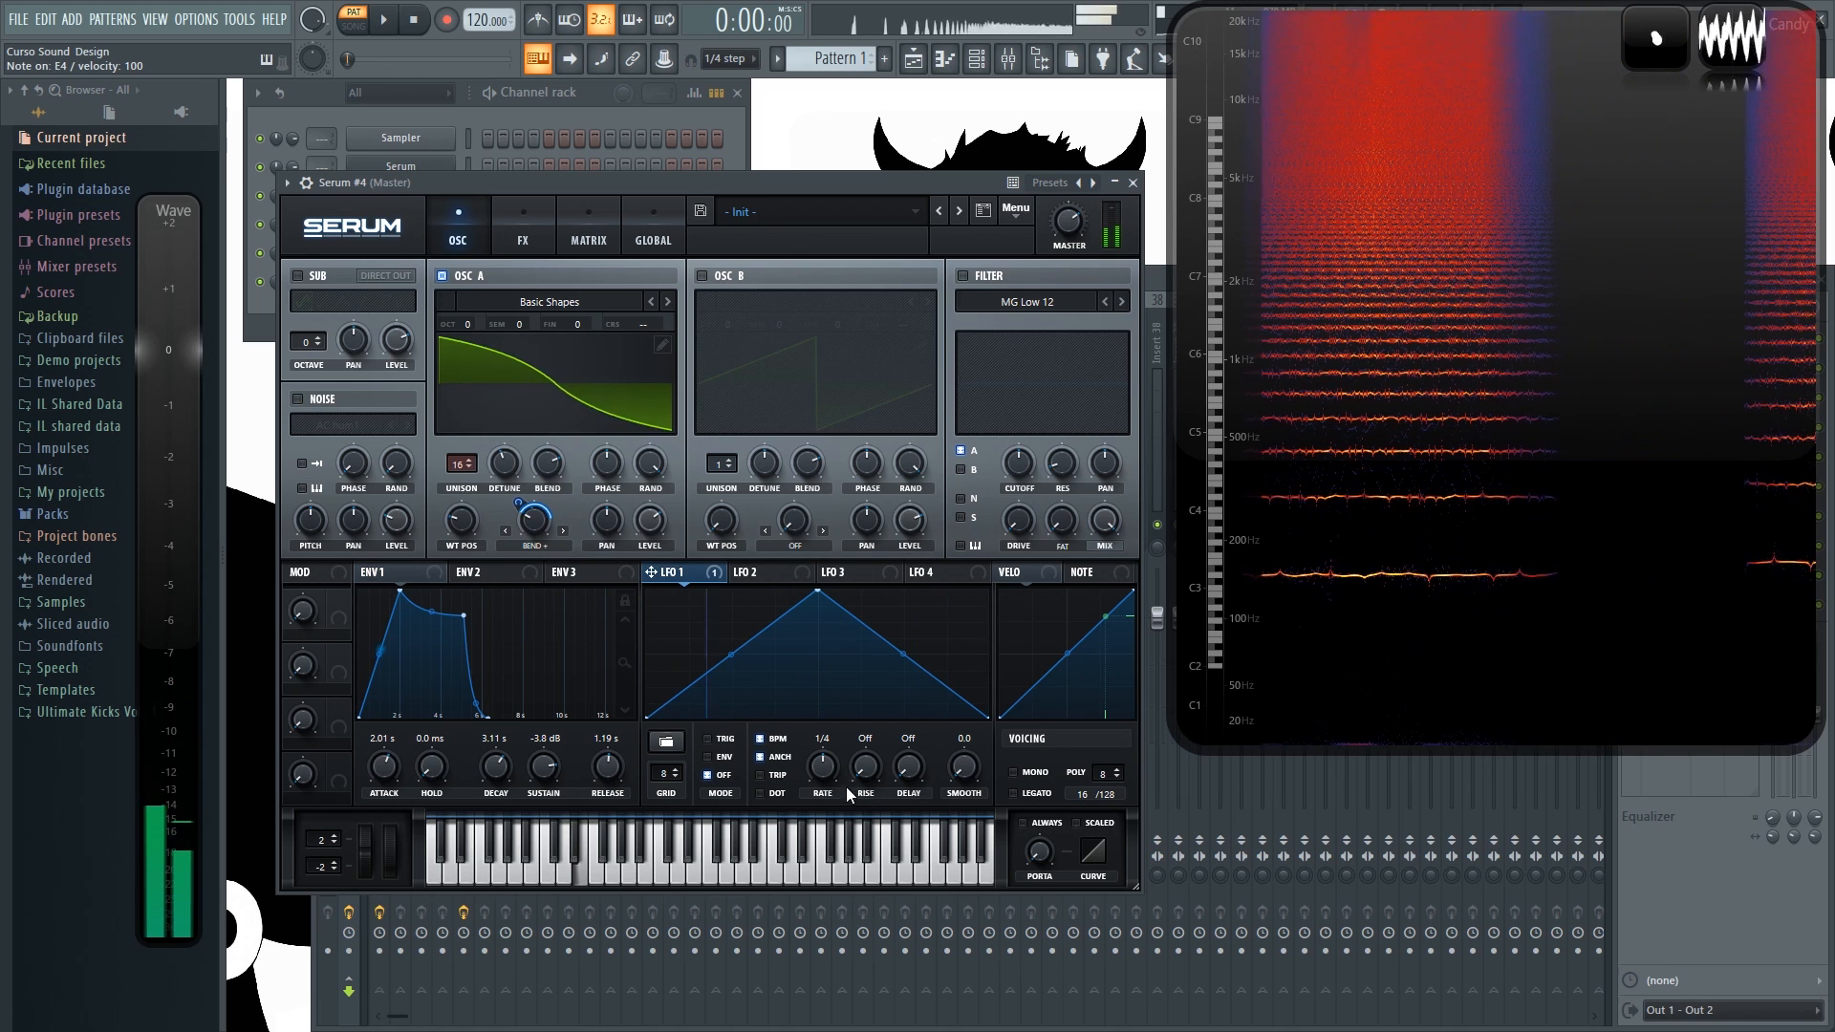
Step: Slow LFO 1's rate to 2 bars and play a few notes to audition the warp movement
drag(824, 769, 826, 777)
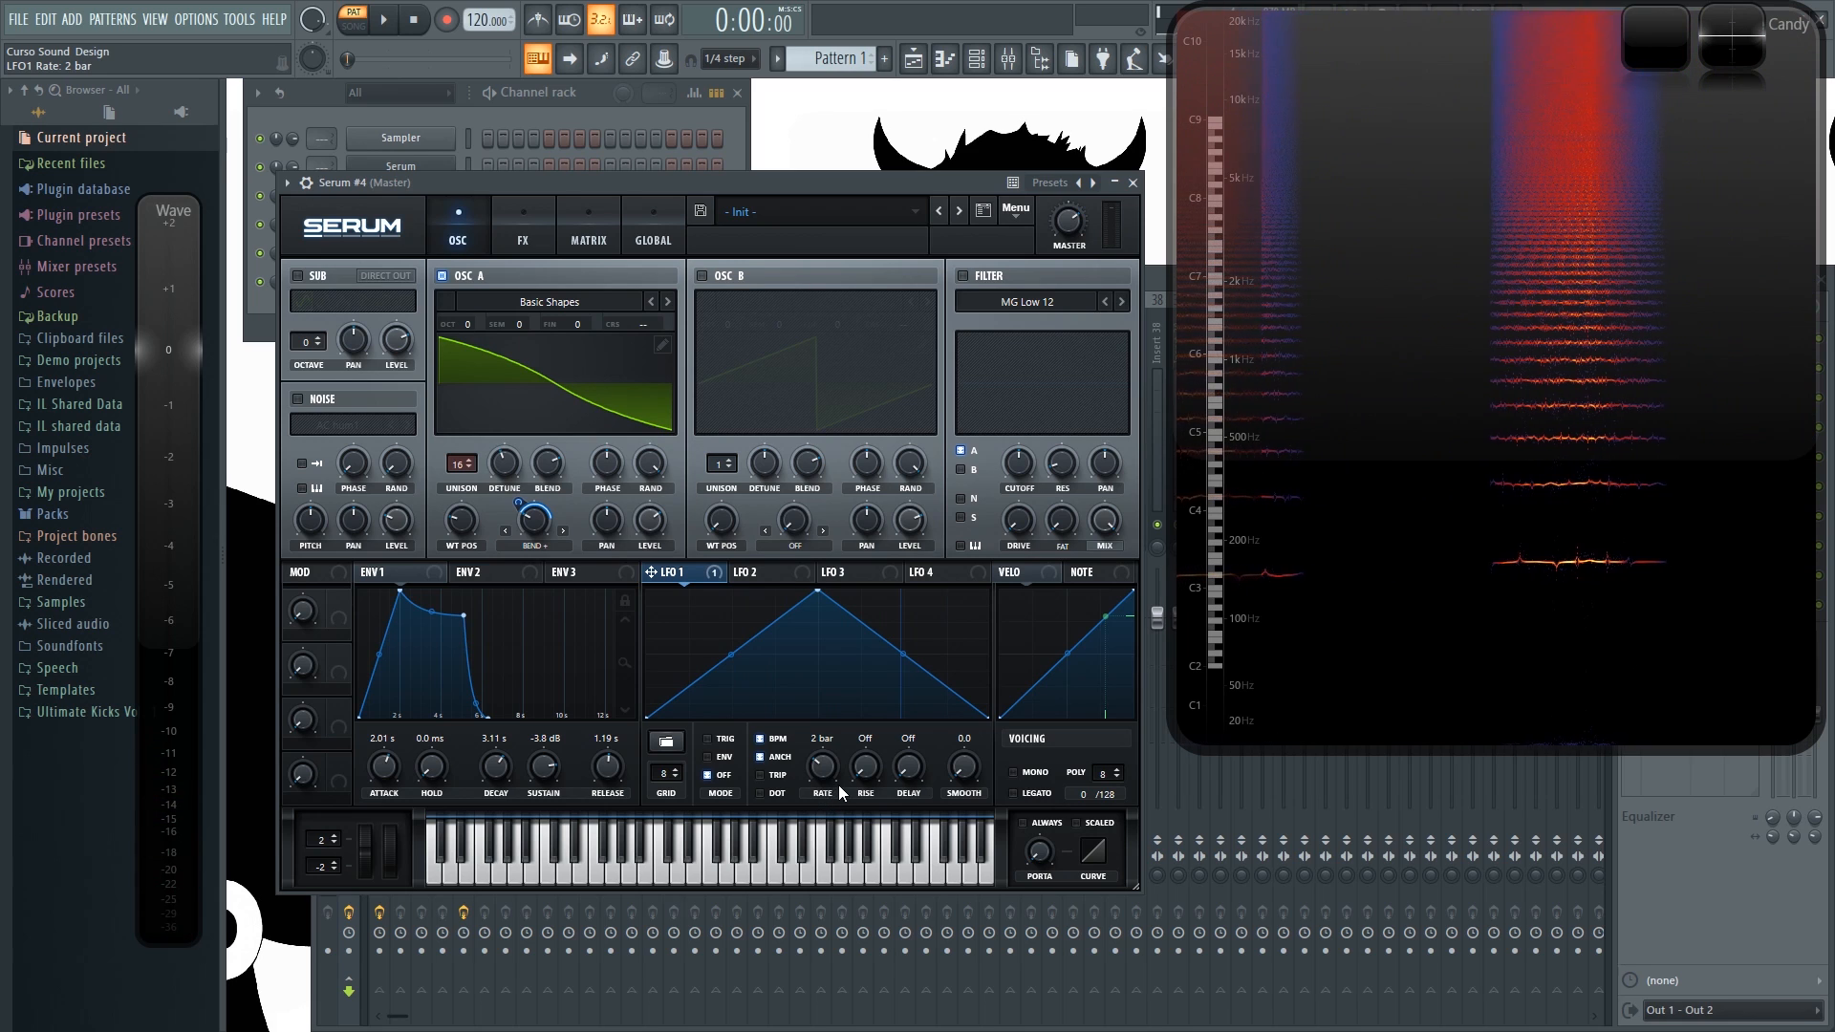
key(r)
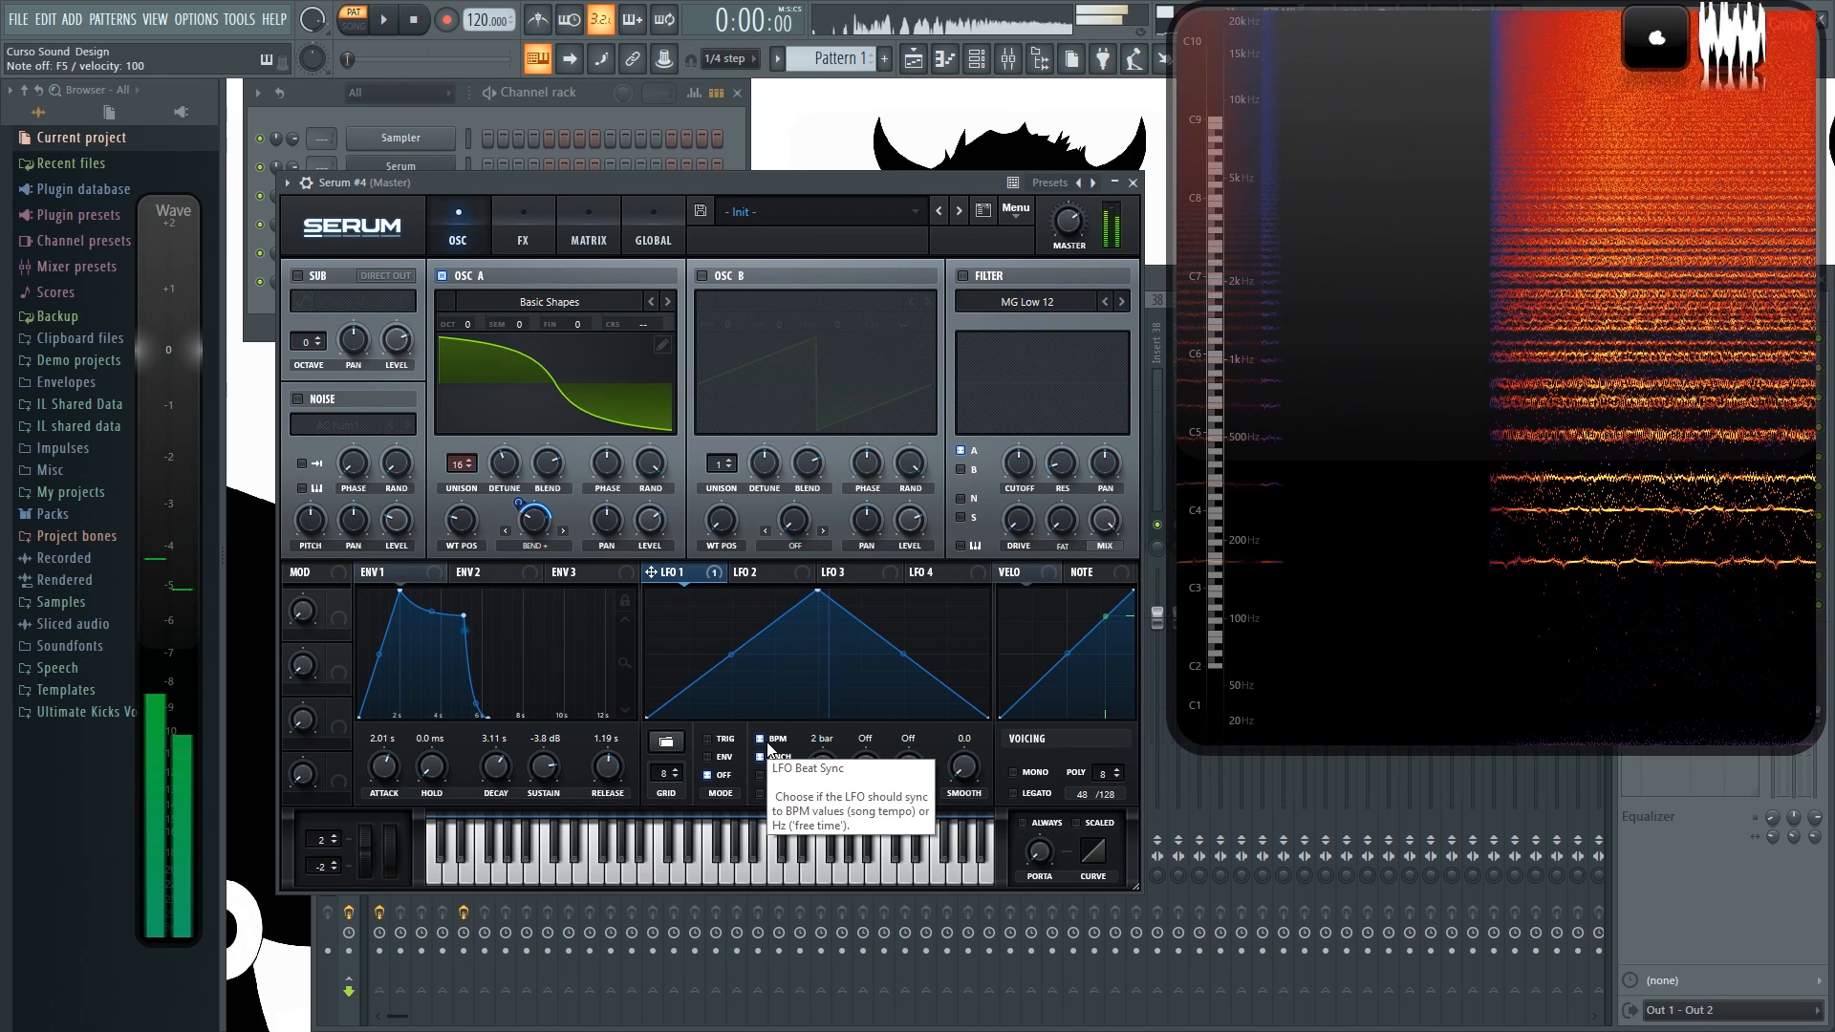
key(w)
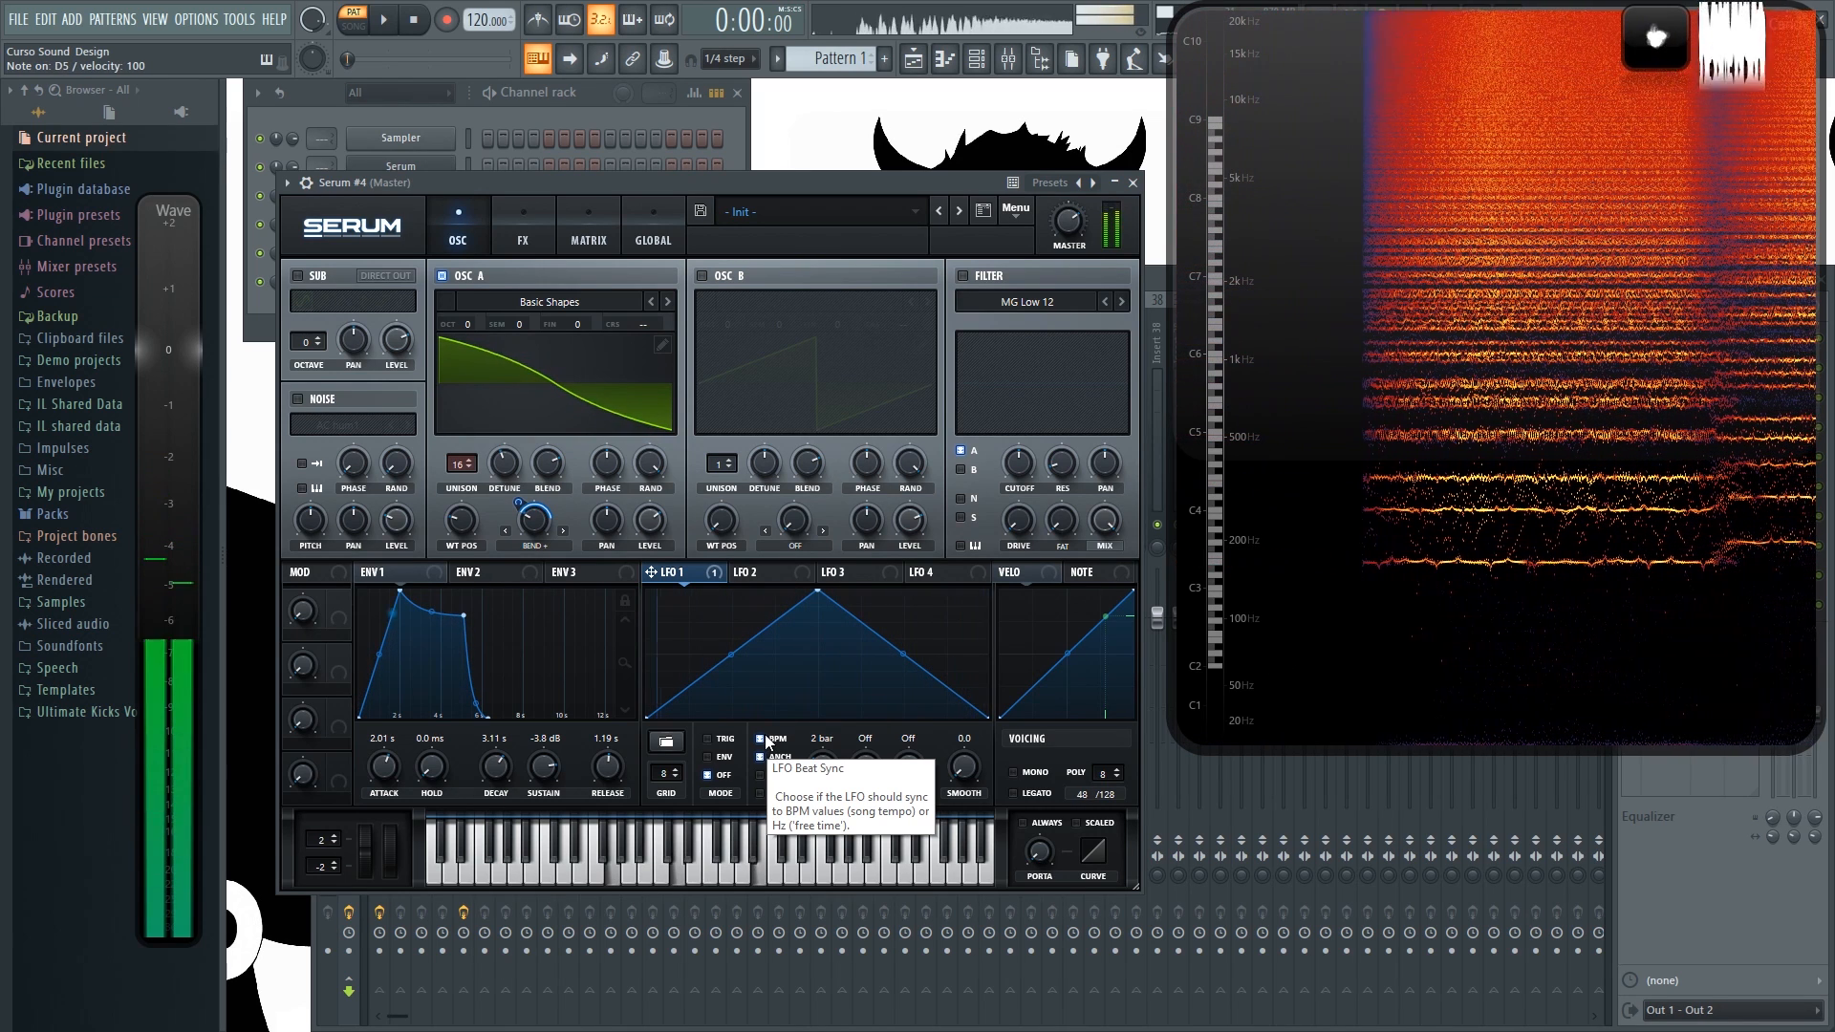
Step: Enable OSC B and load the vowel wavetable DudaChoir on it
click(702, 275)
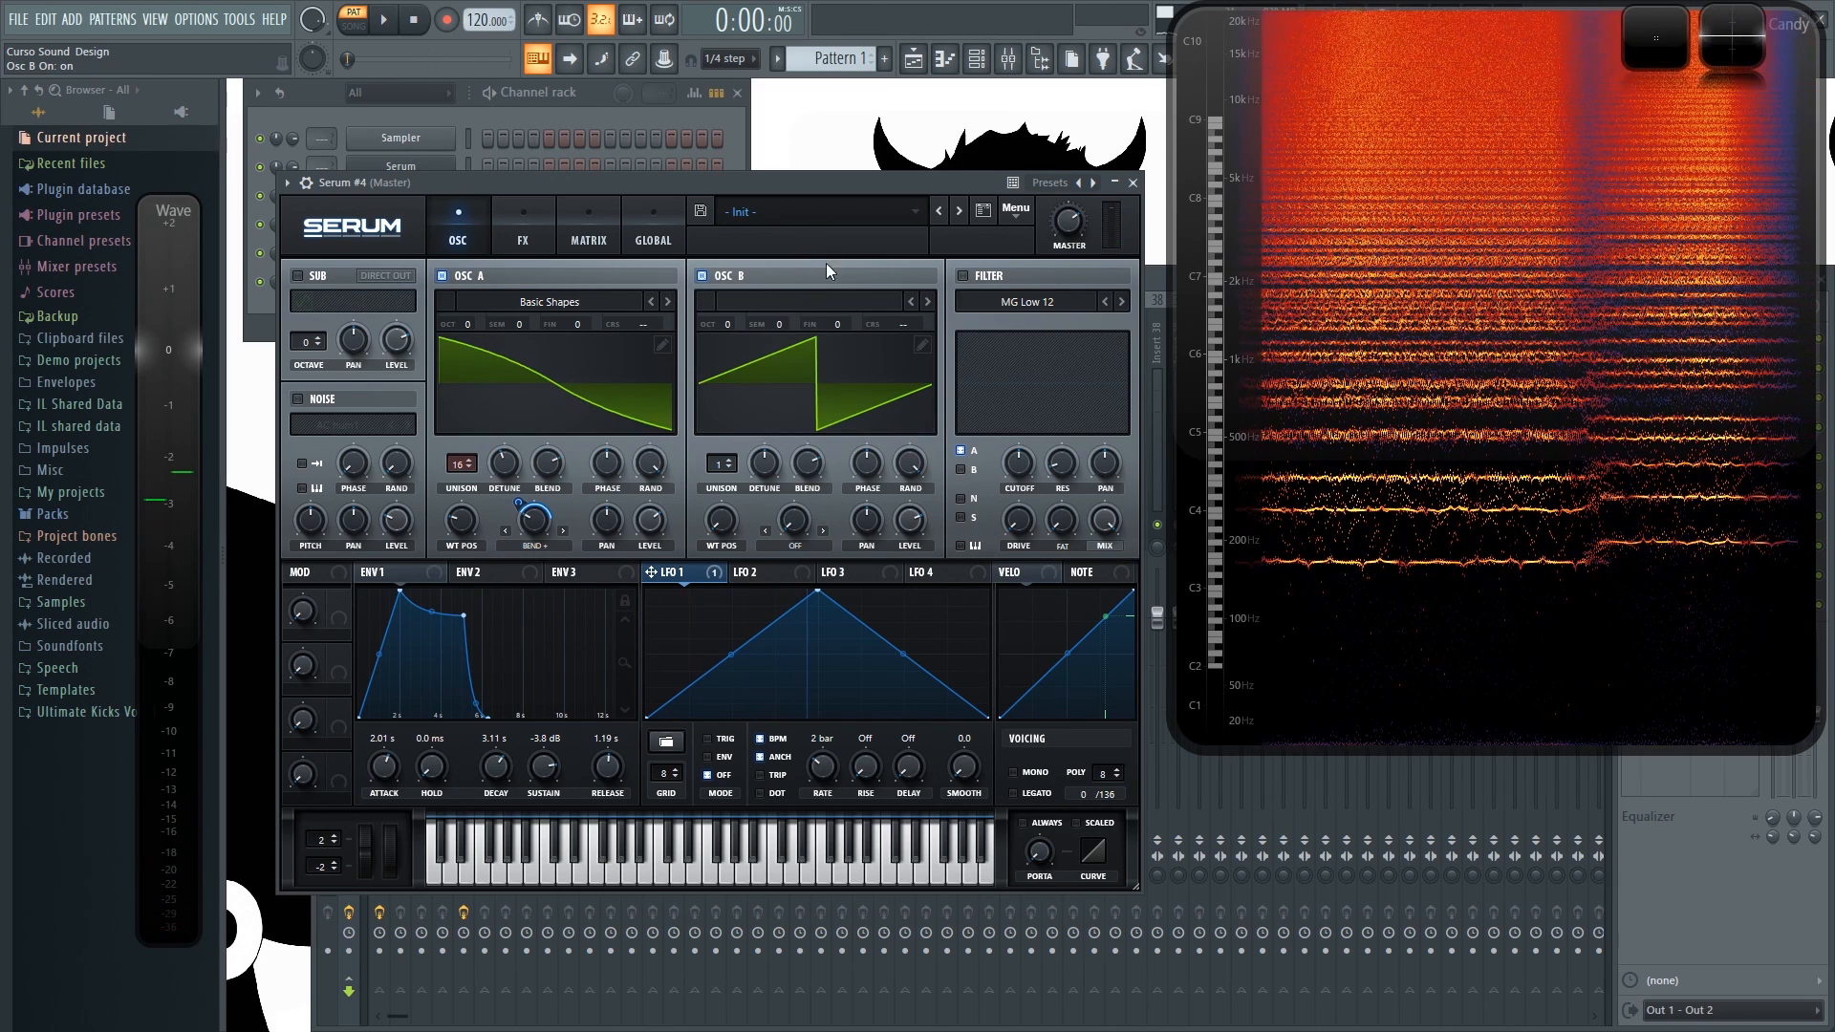
click(797, 304)
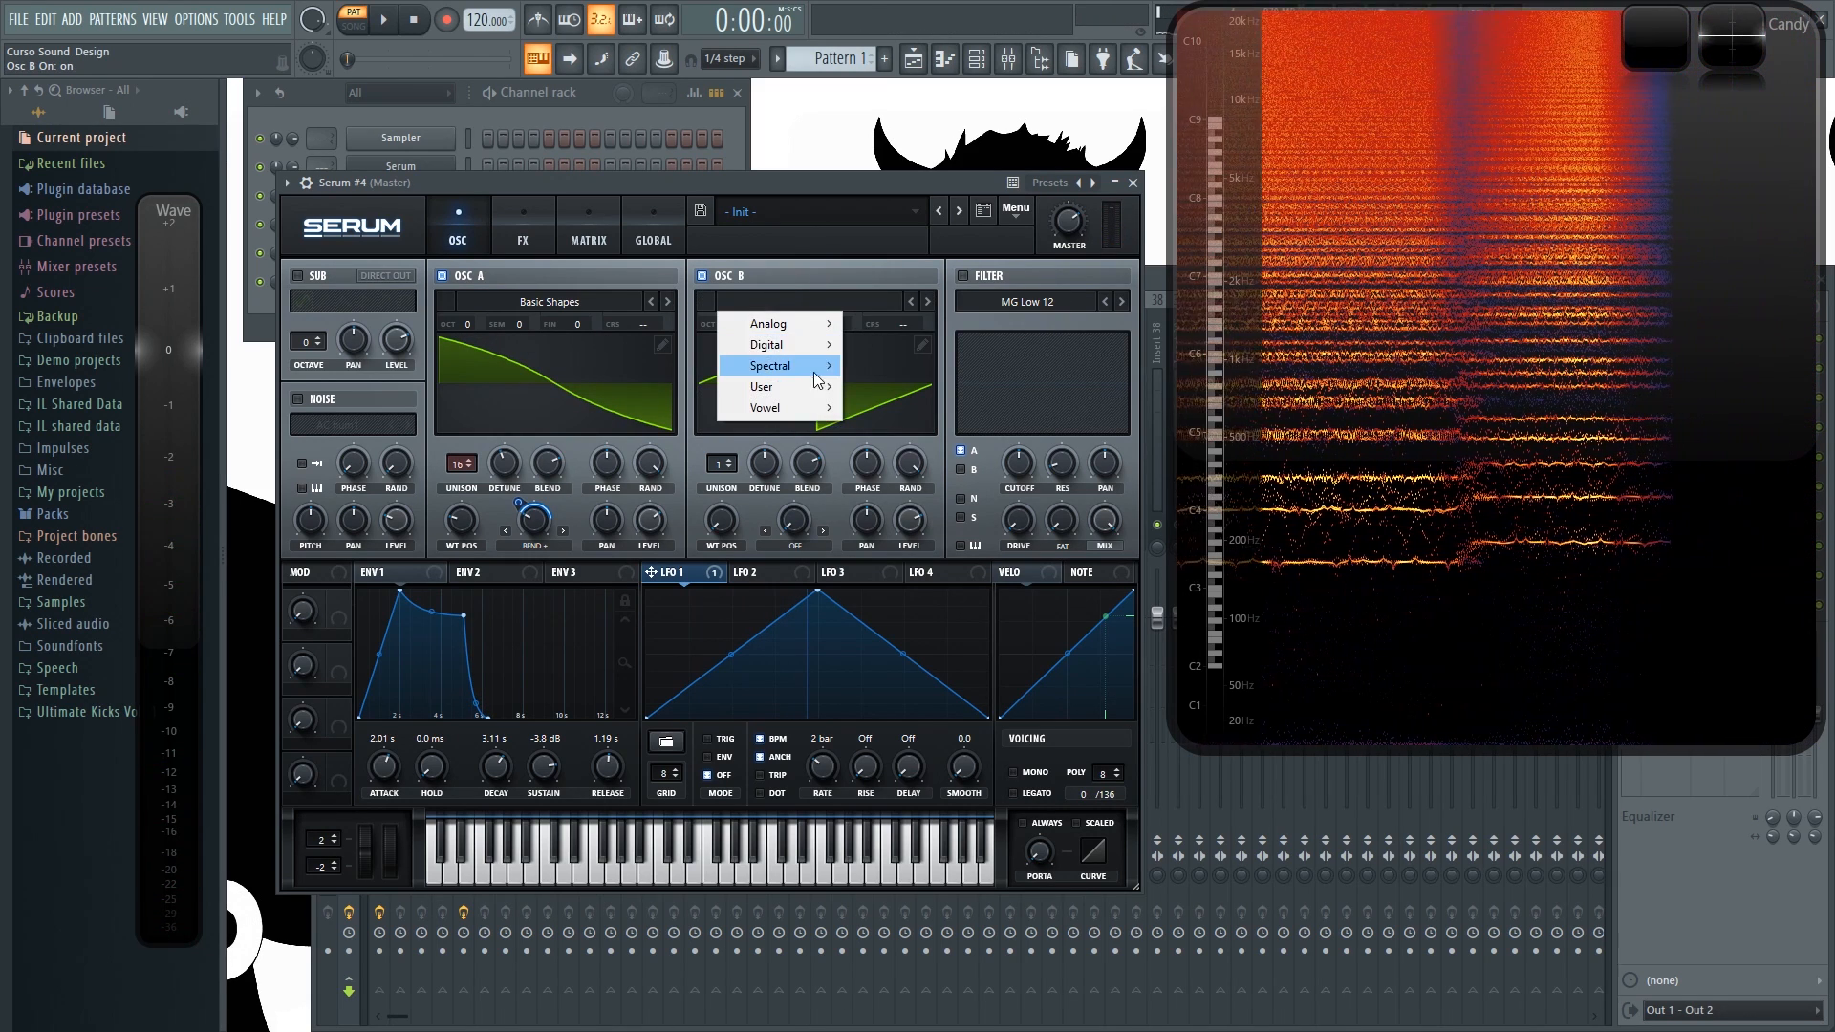
mouse_move(811, 417)
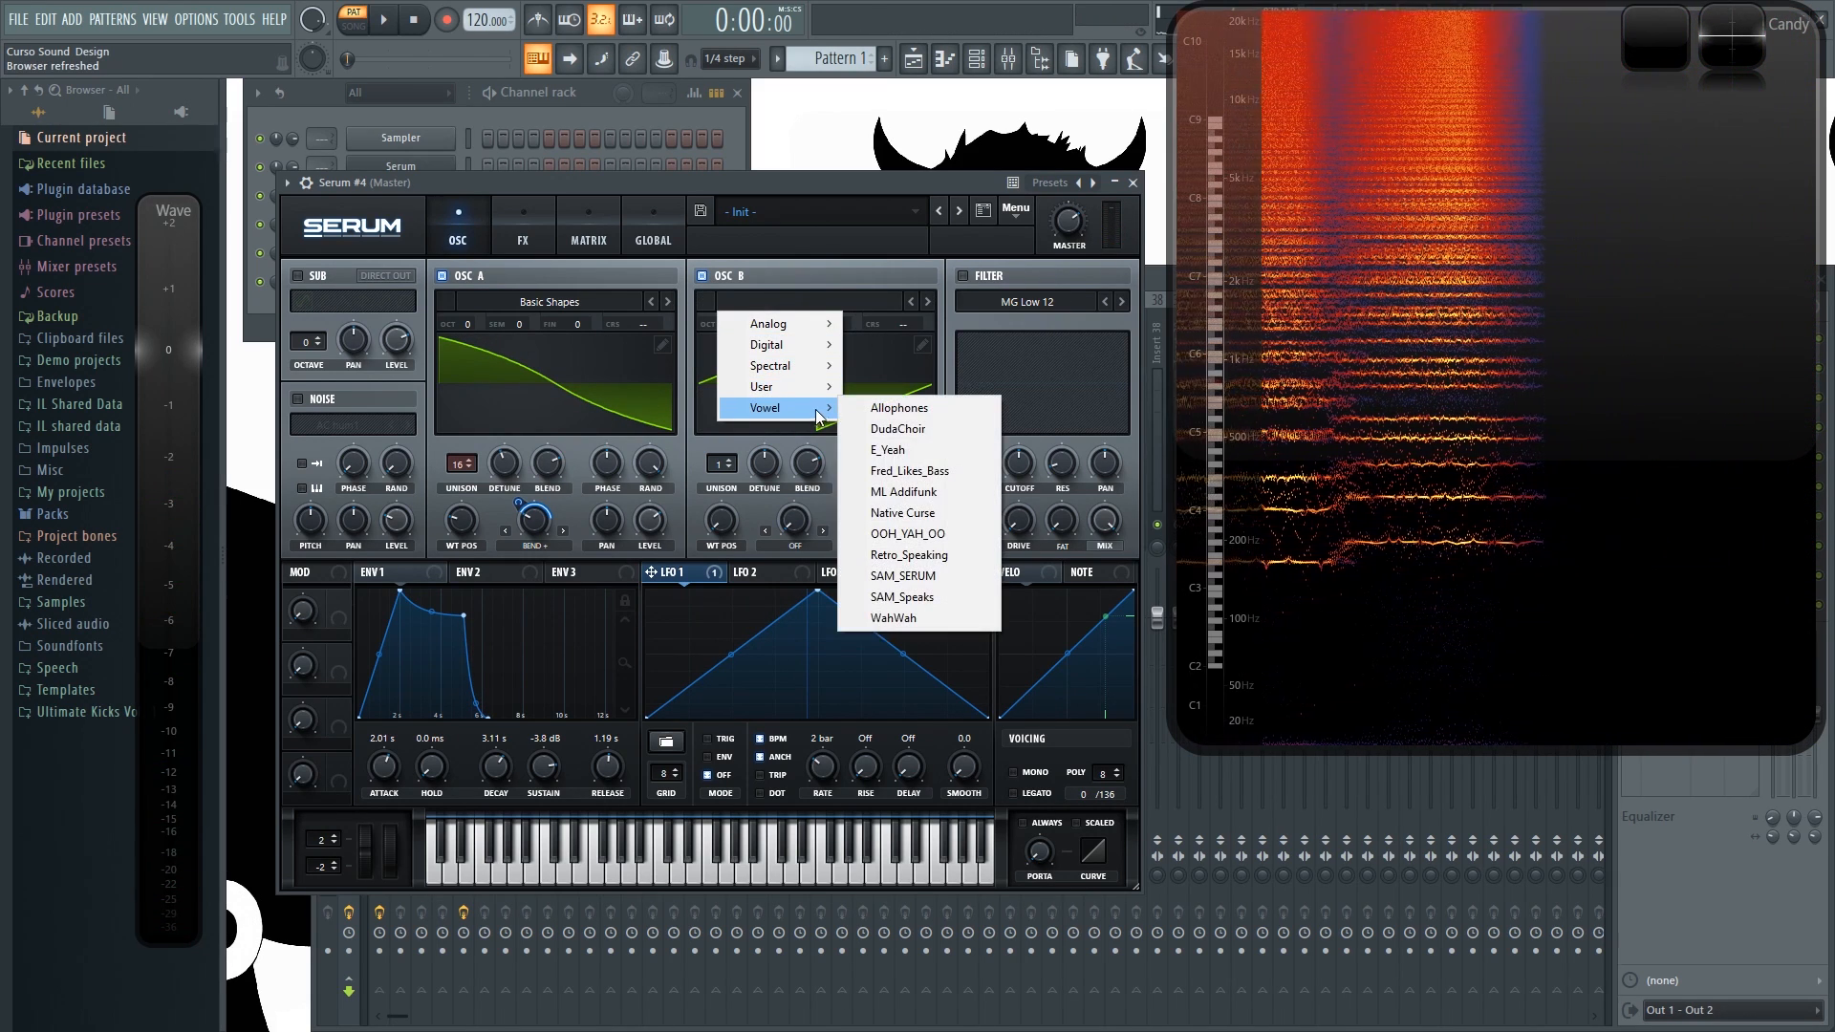
click(937, 429)
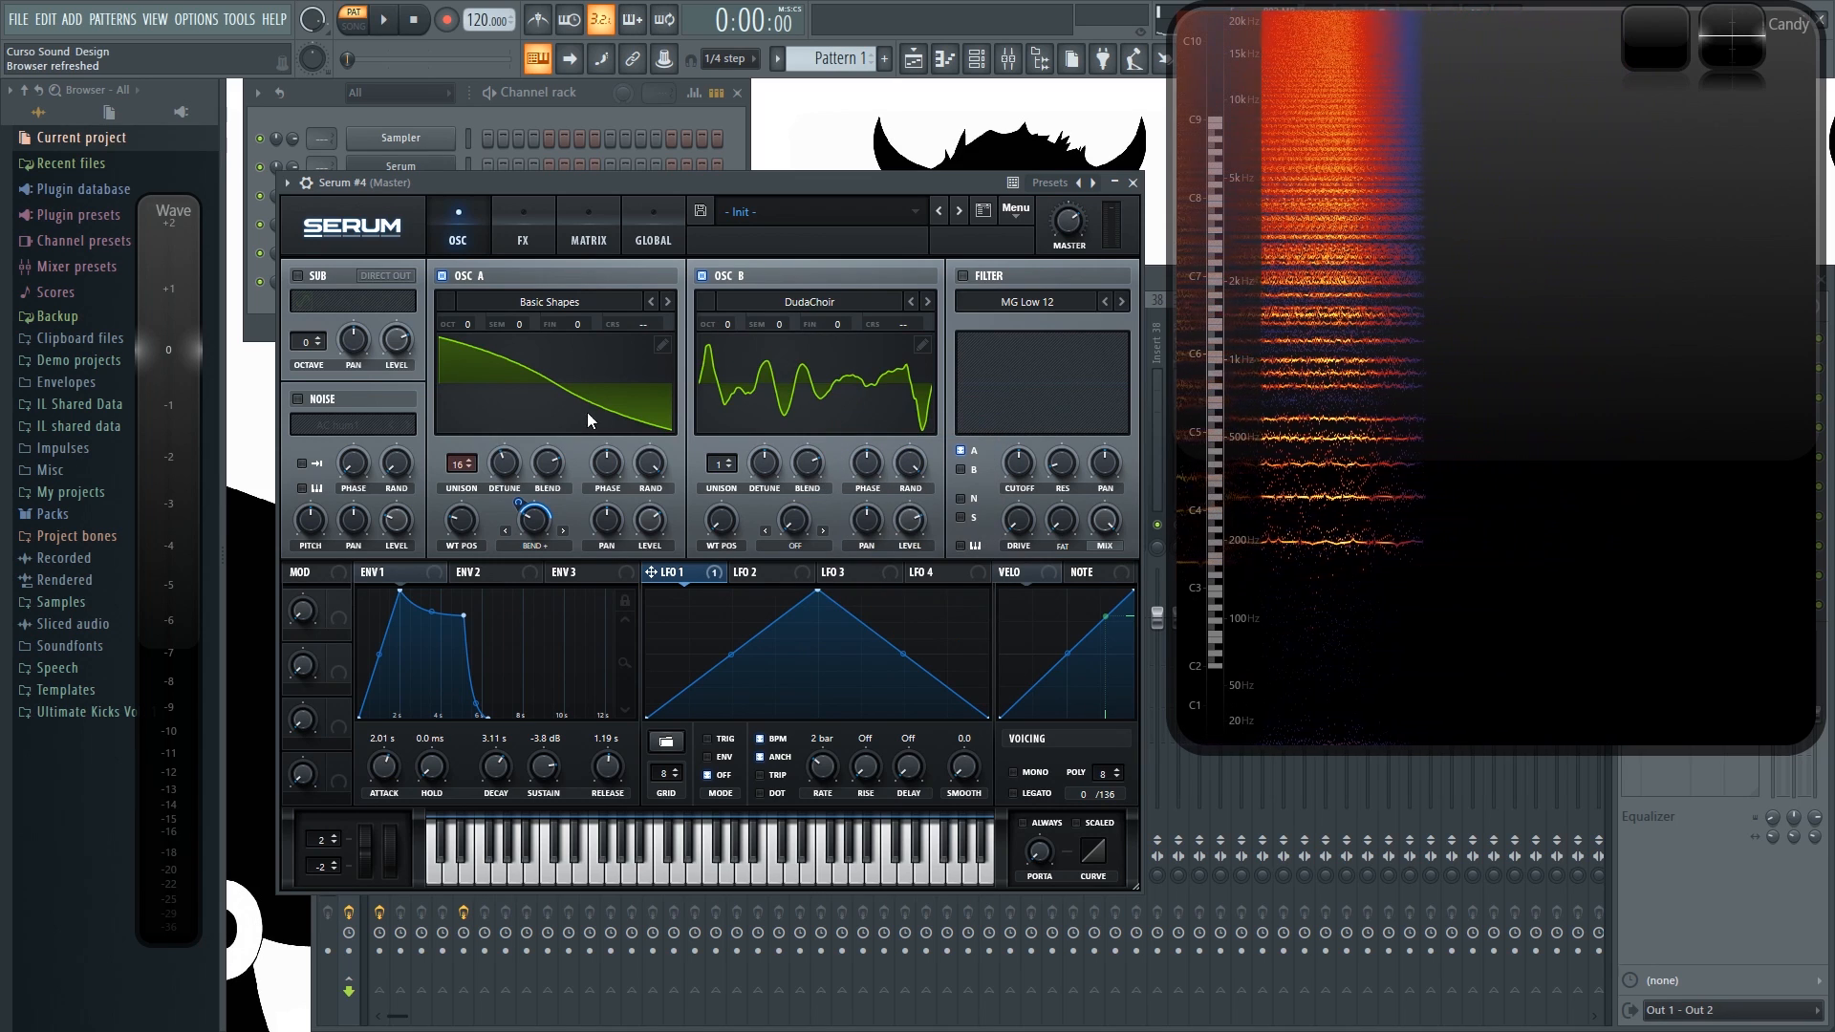
Step: Mute OSC A and sweep OSC B's wavetable position up to 256, returning it to 3
click(441, 275)
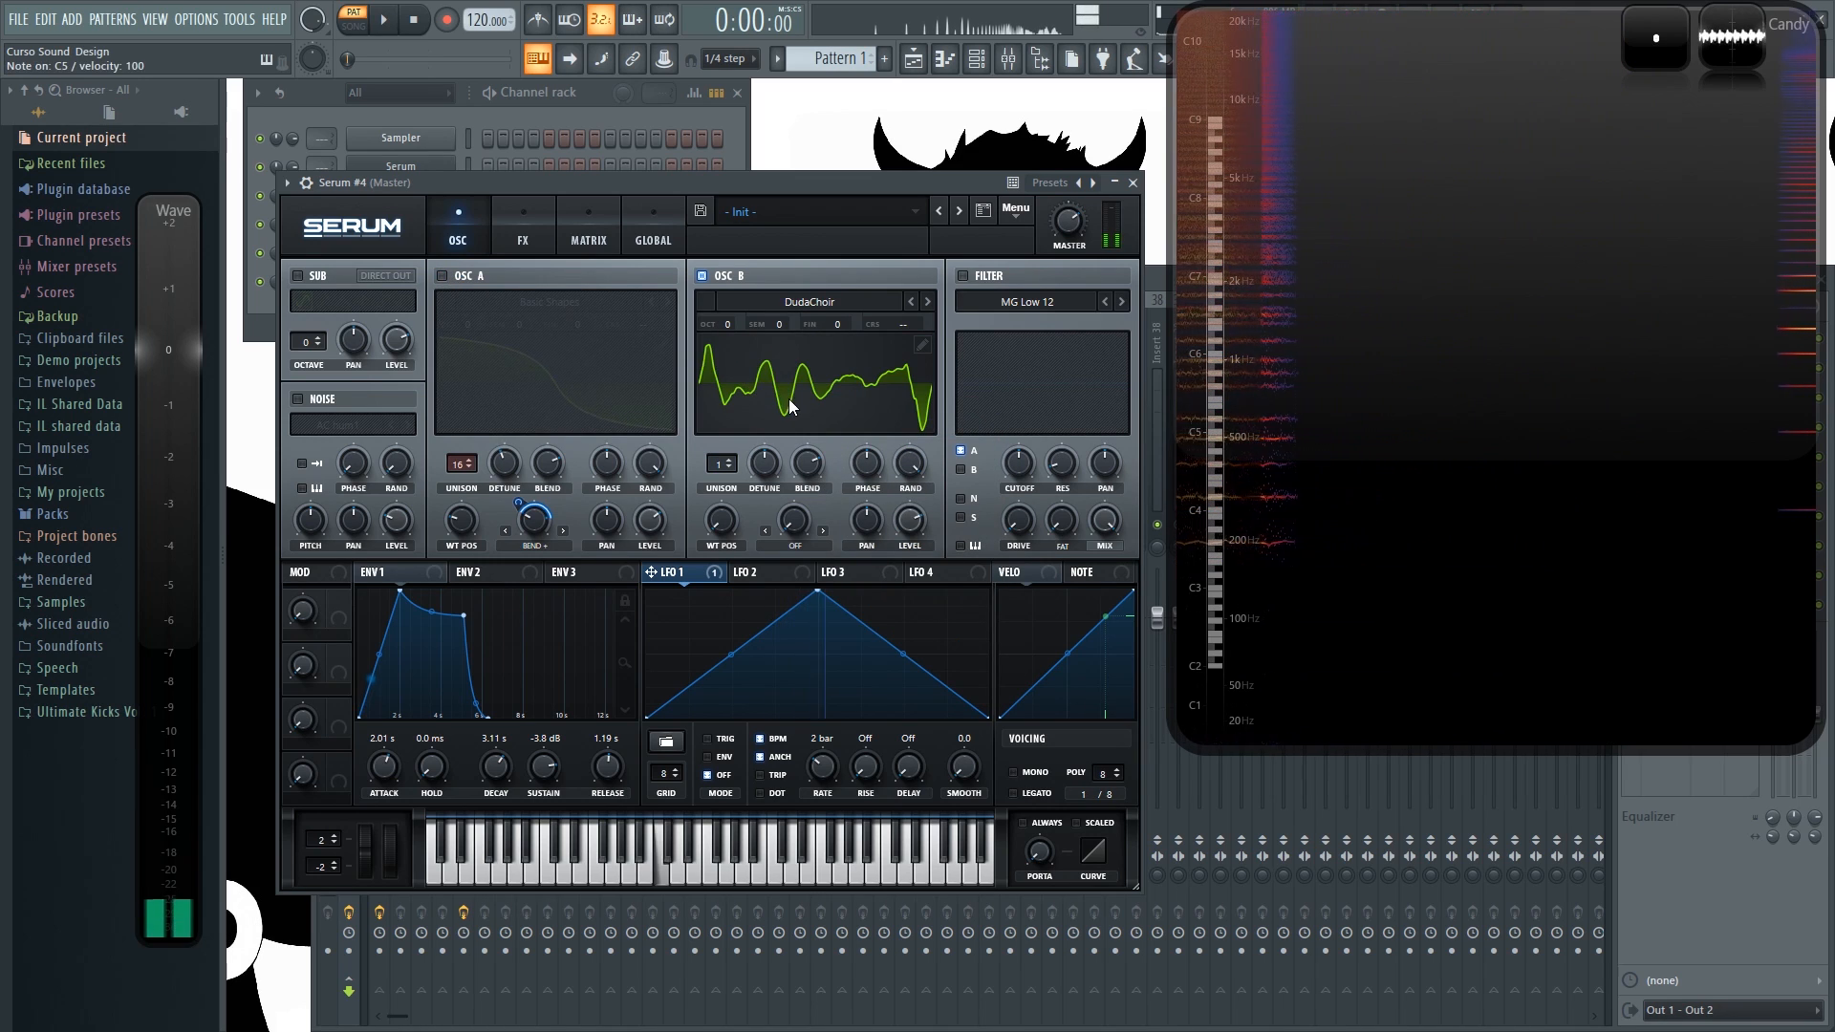
drag(729, 521, 743, 267)
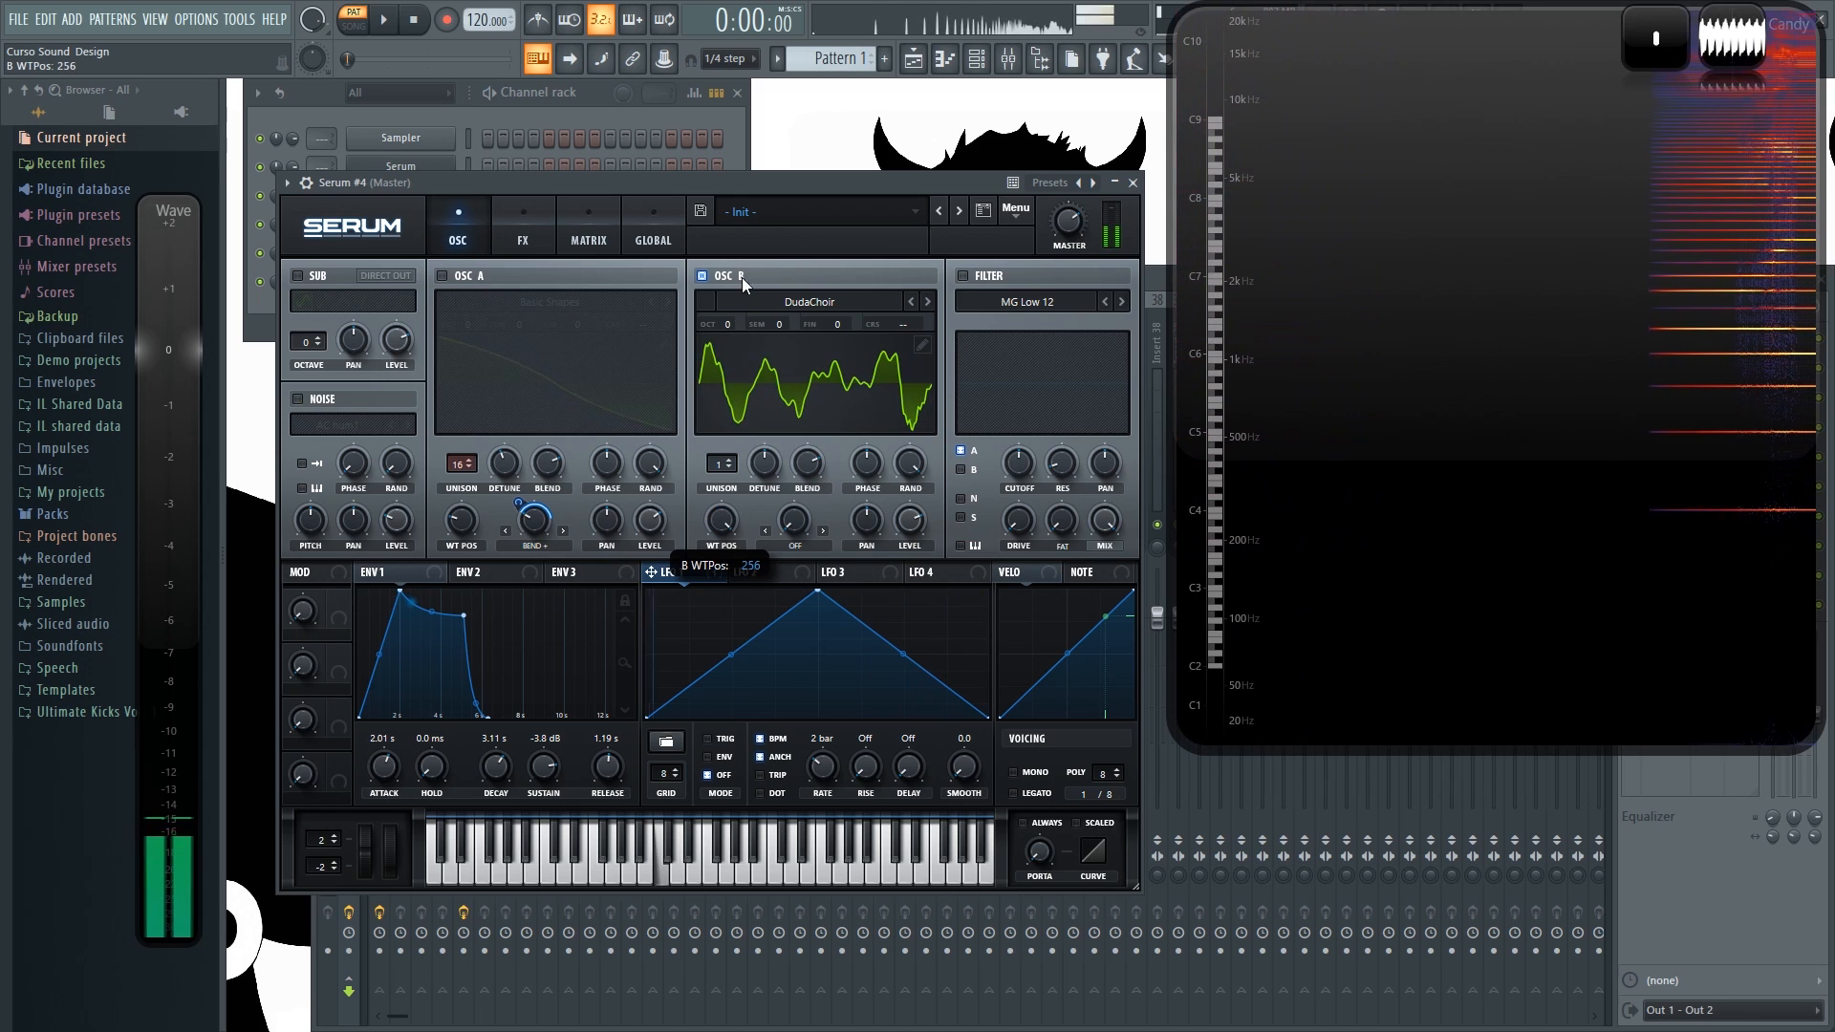
drag(743, 333, 725, 483)
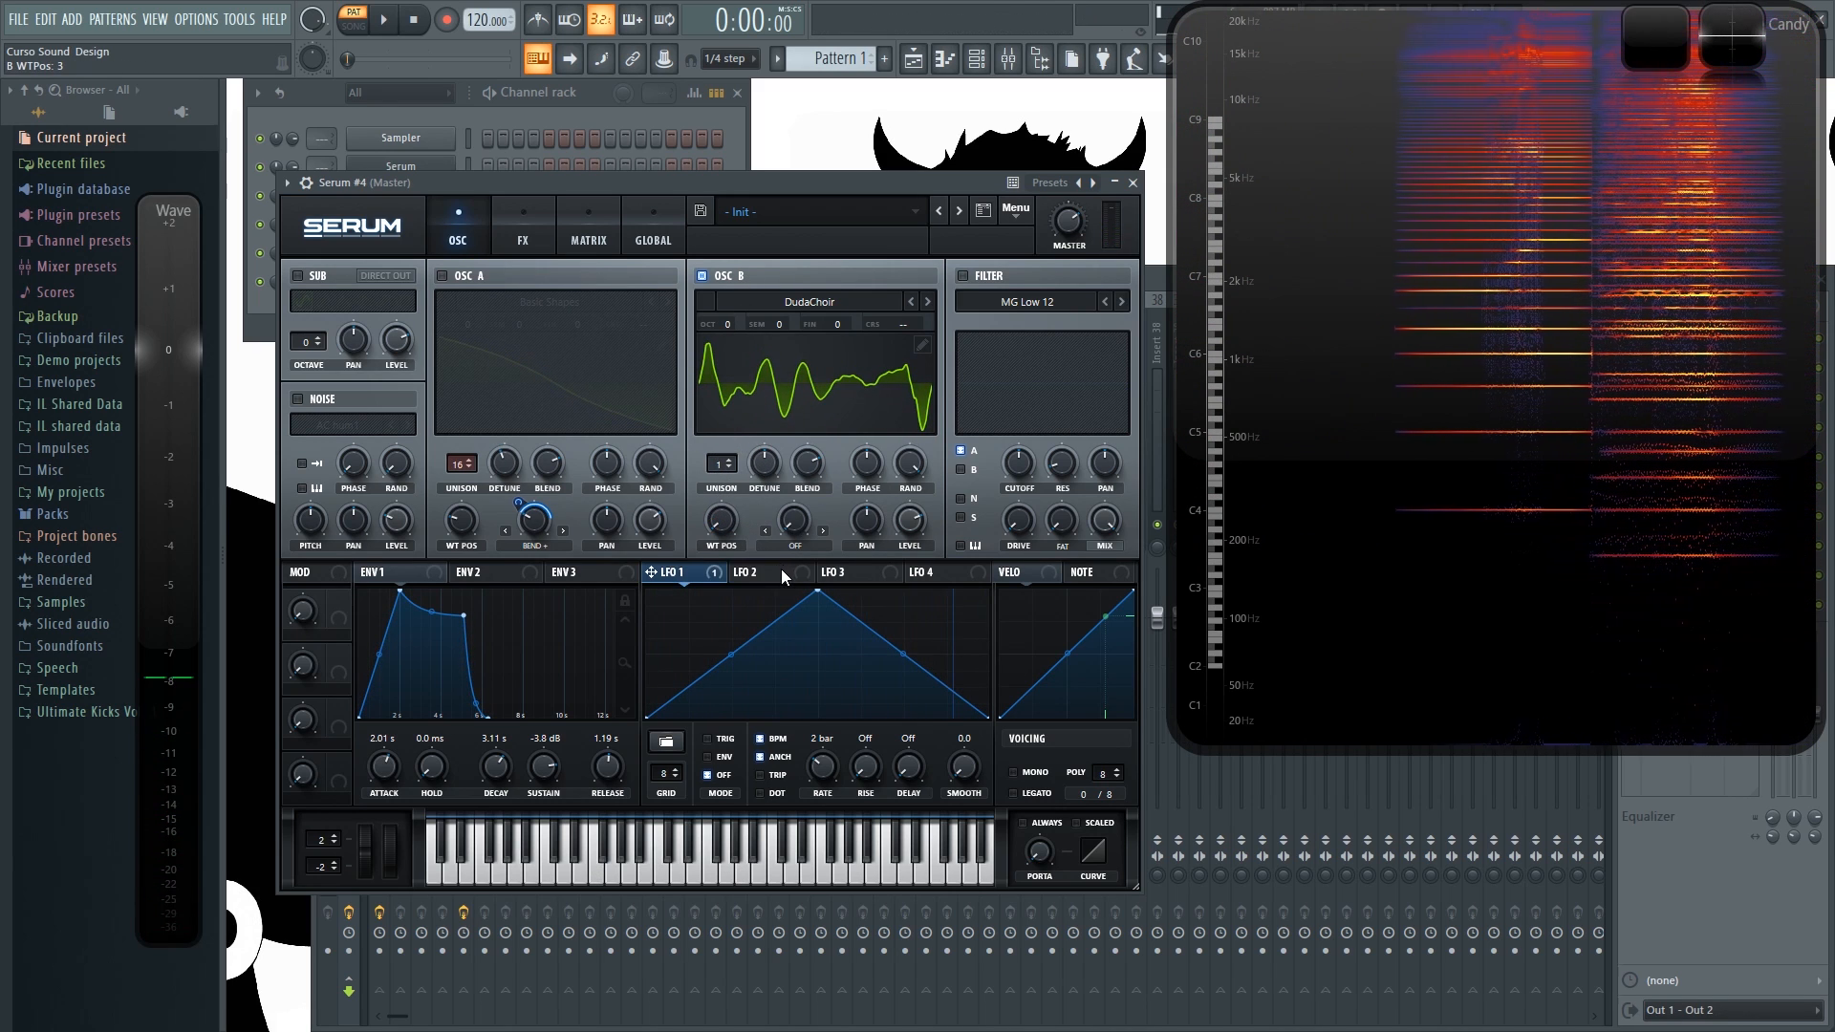
Step: Modulate OSC B's wavetable position with LFO 2, running free of tempo sync at 0.2 Hz
click(781, 570)
drag(778, 570, 720, 522)
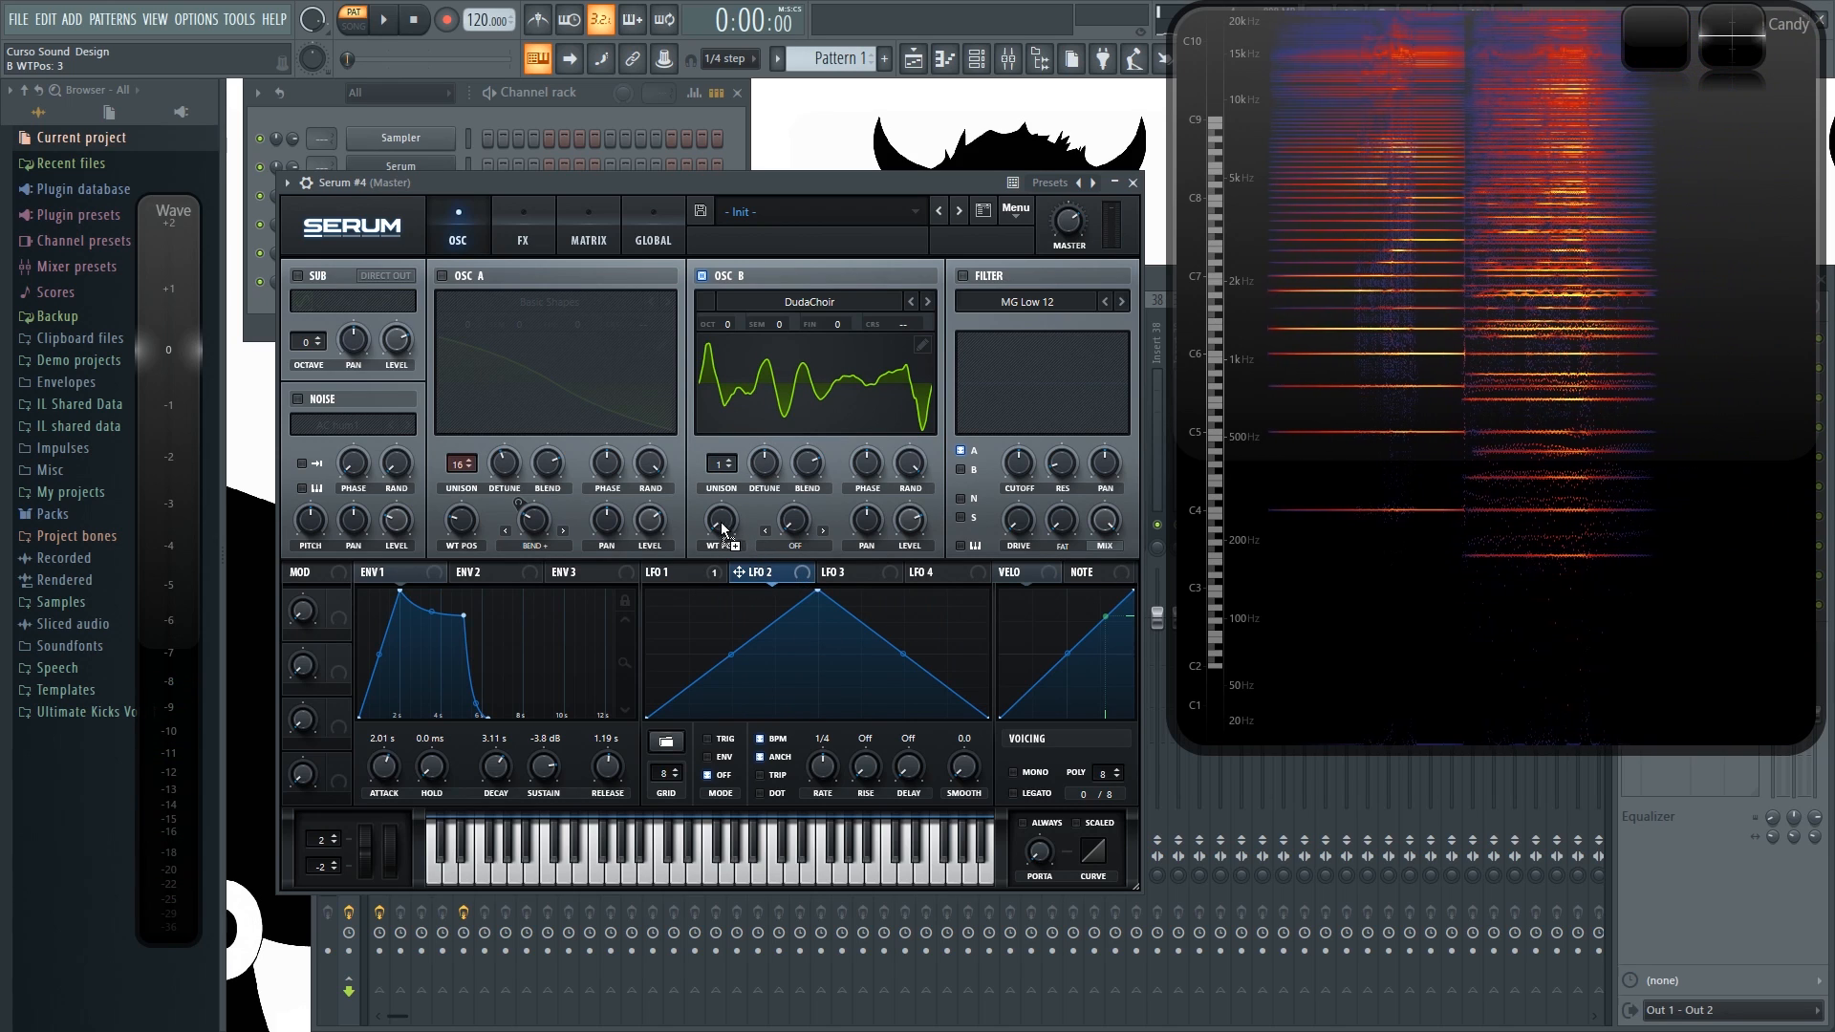
click(779, 739)
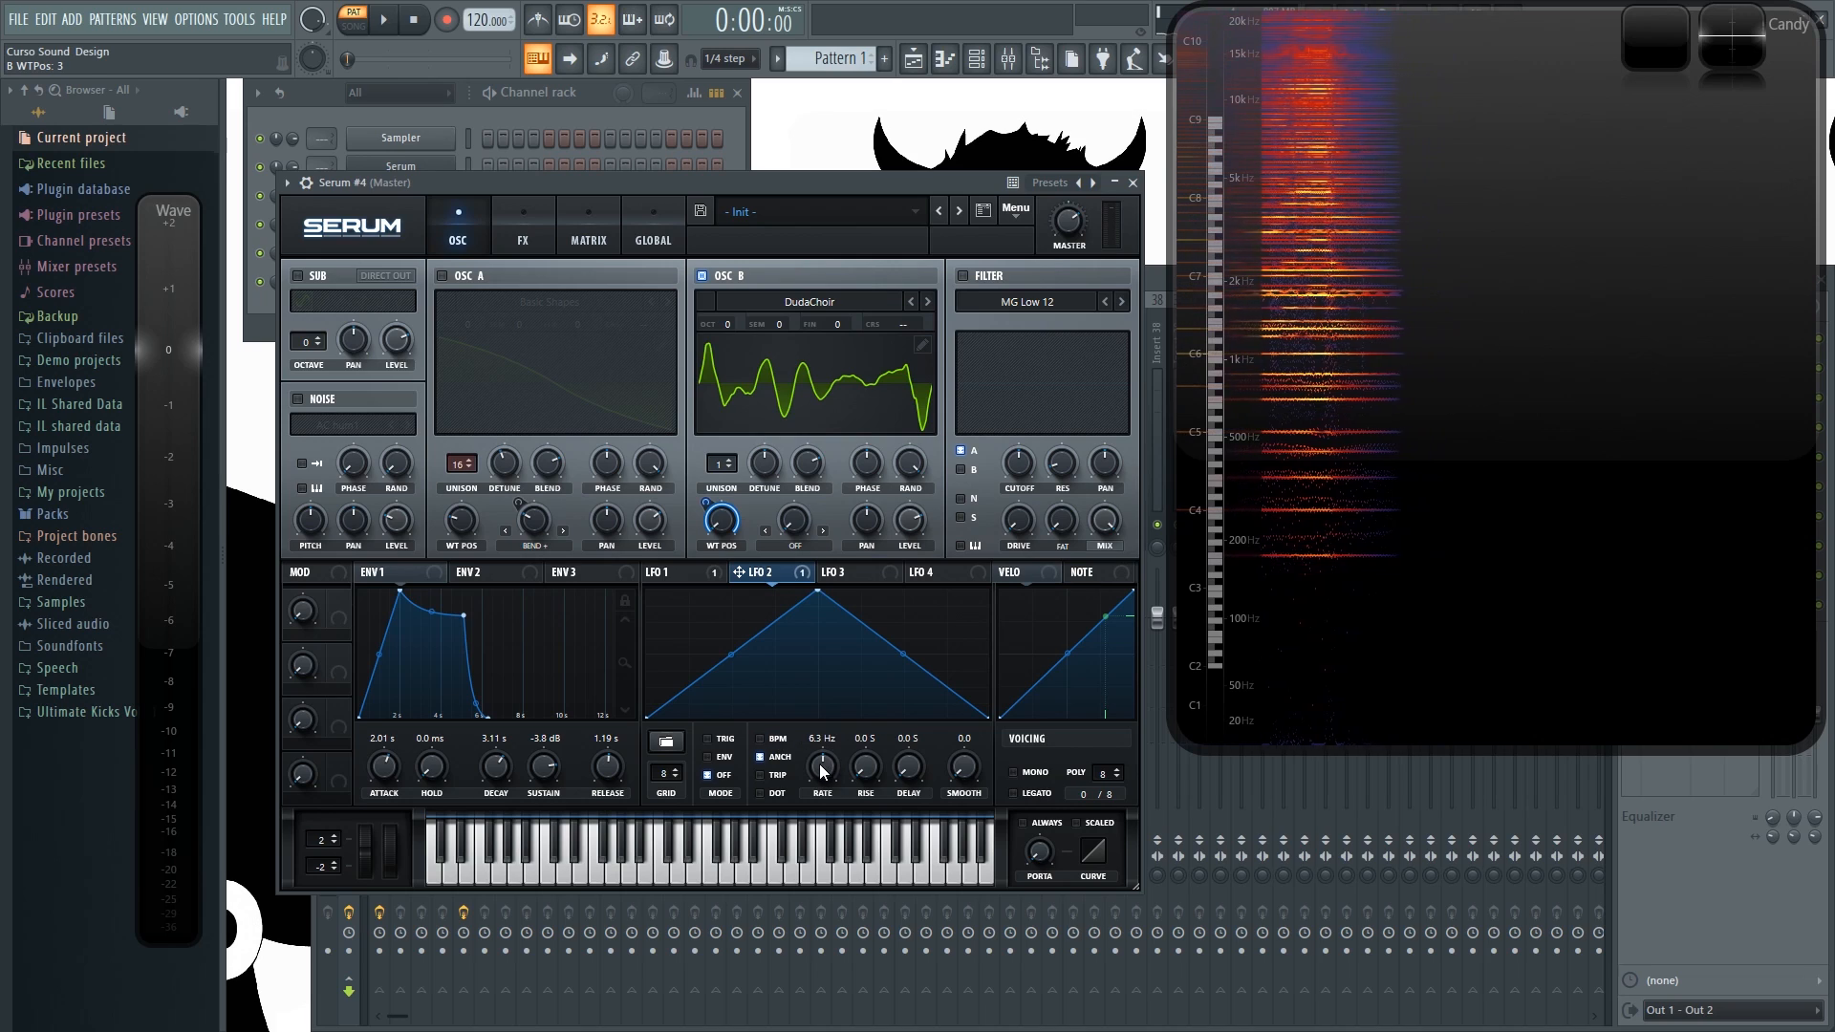
drag(832, 759, 819, 828)
key(z)
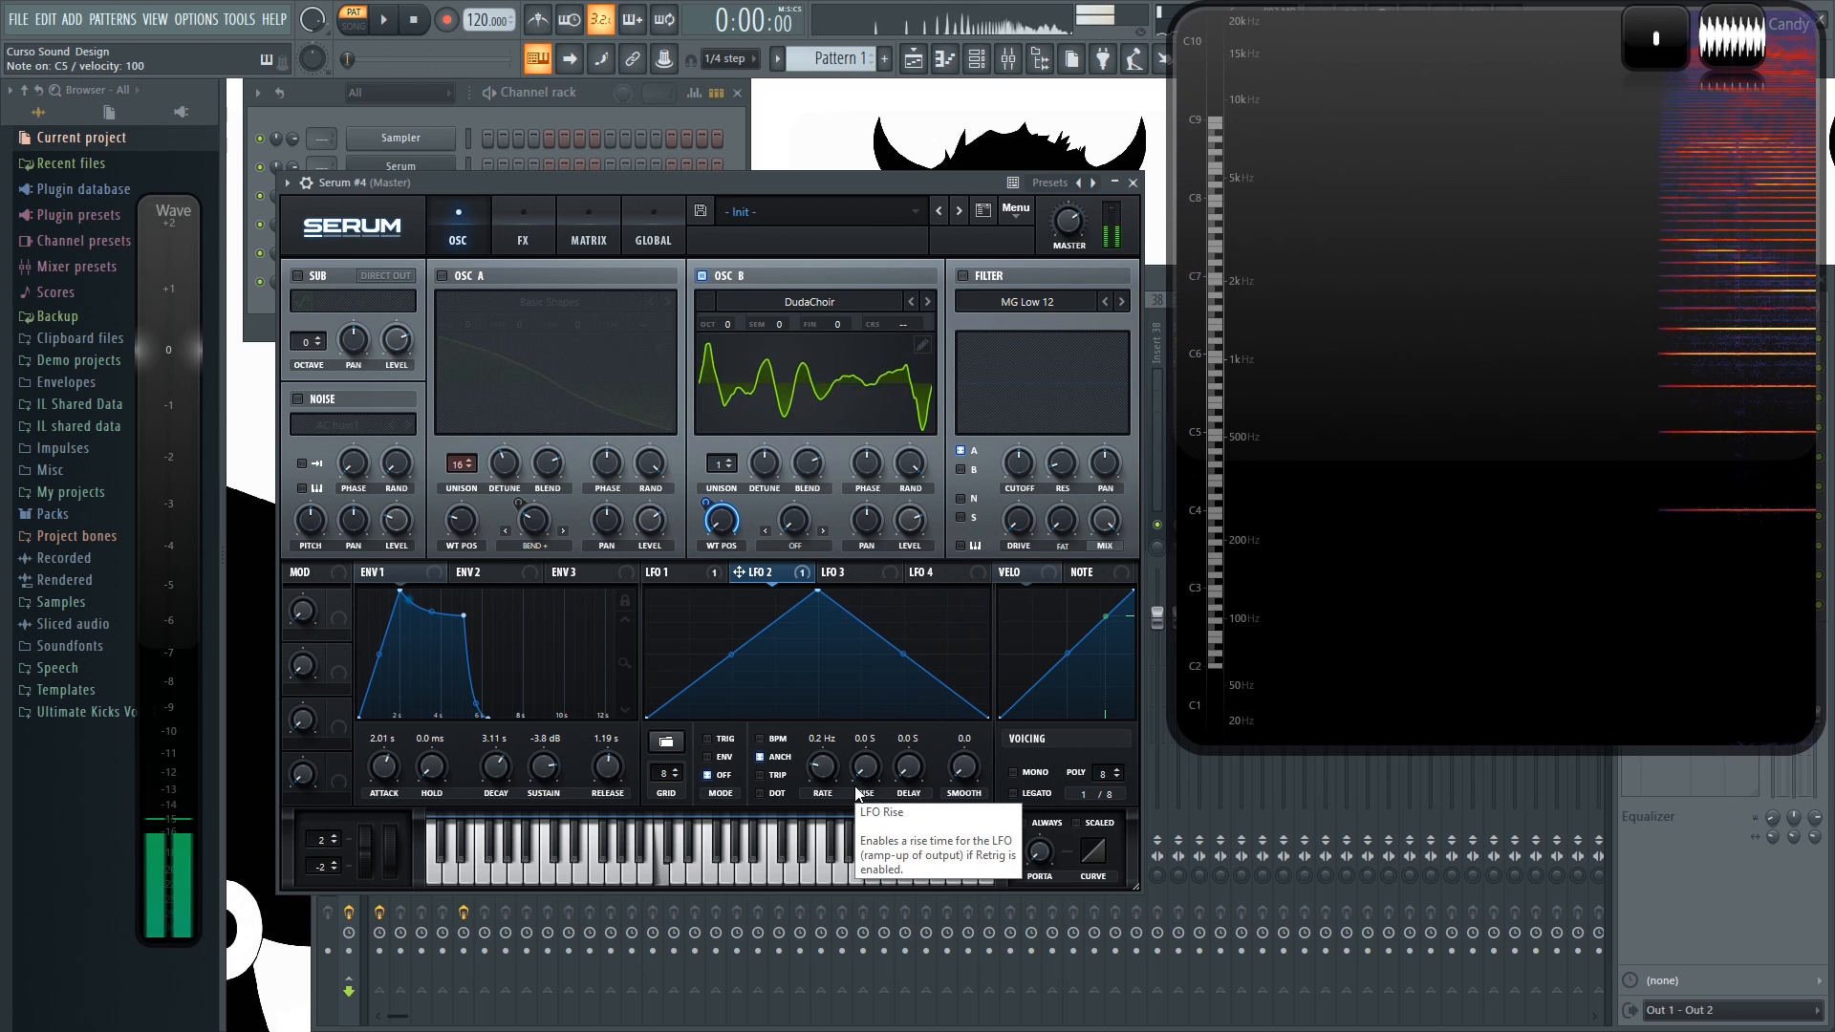
Step: Give OSC B 12 unison voices with adjusted detune and a blend of 100, and lower its level to 60%
drag(722, 464, 761, 313)
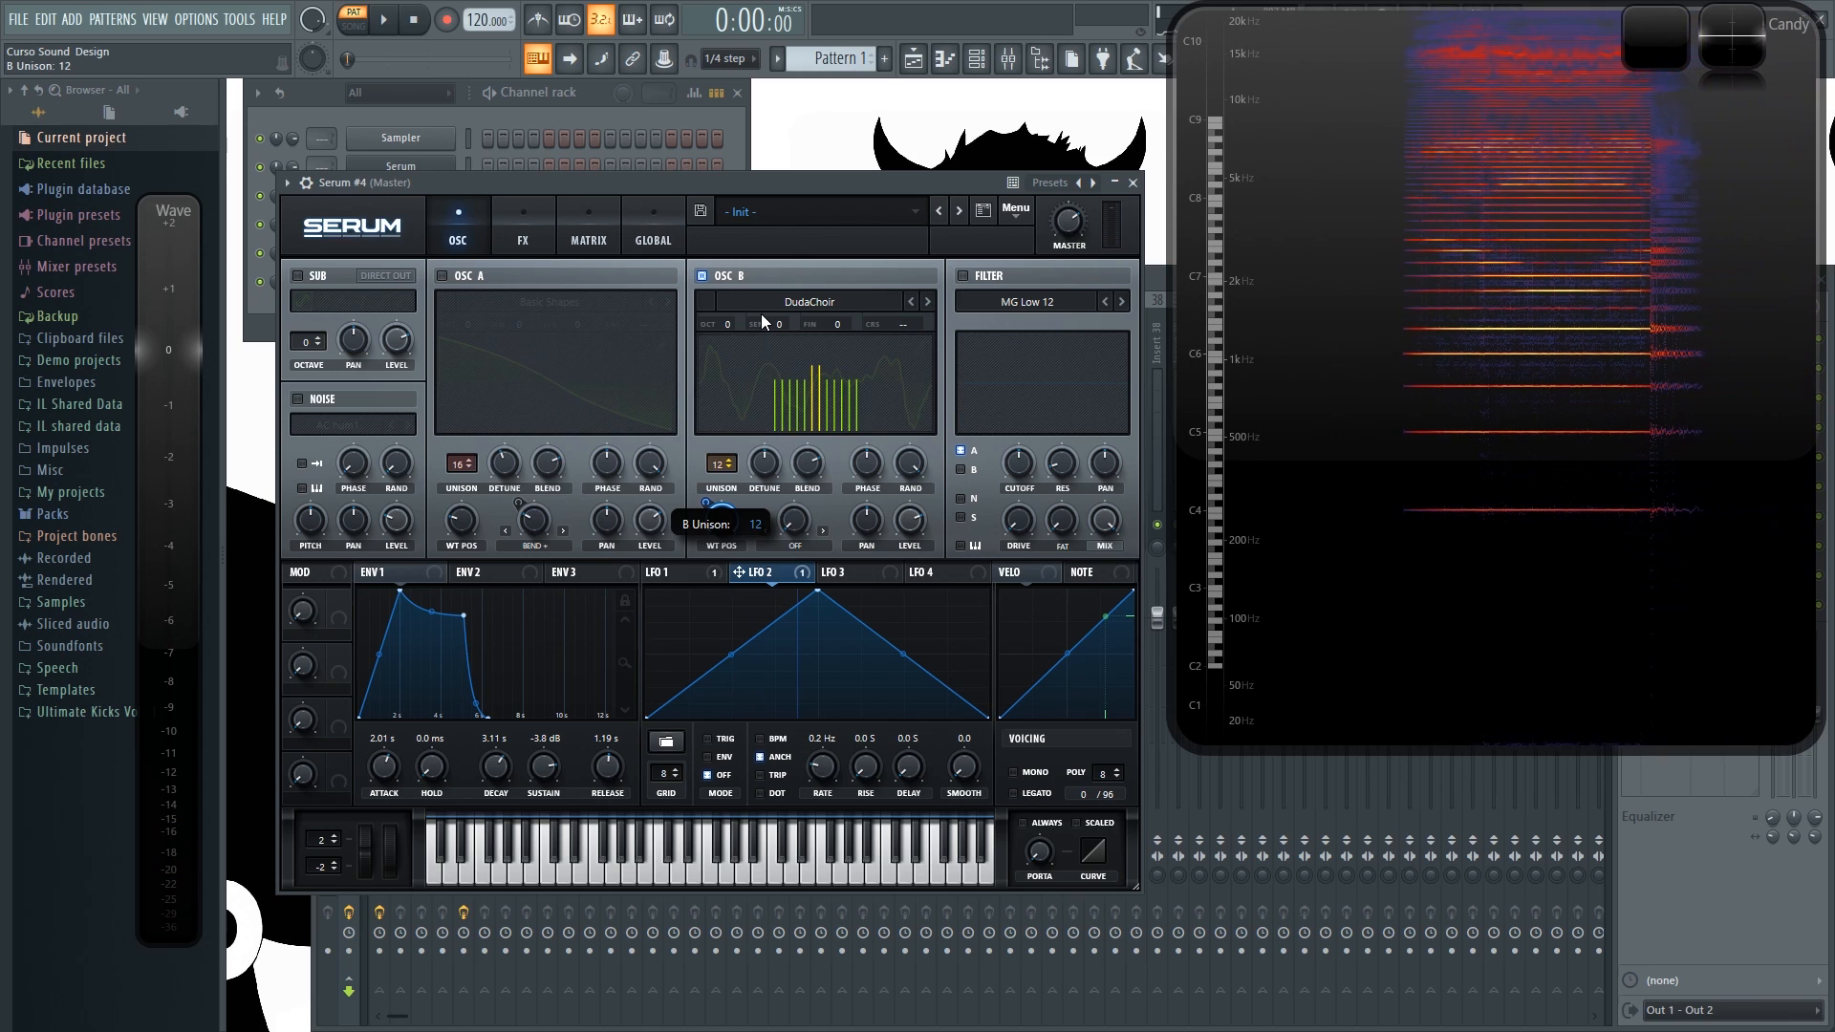
drag(767, 466, 812, 508)
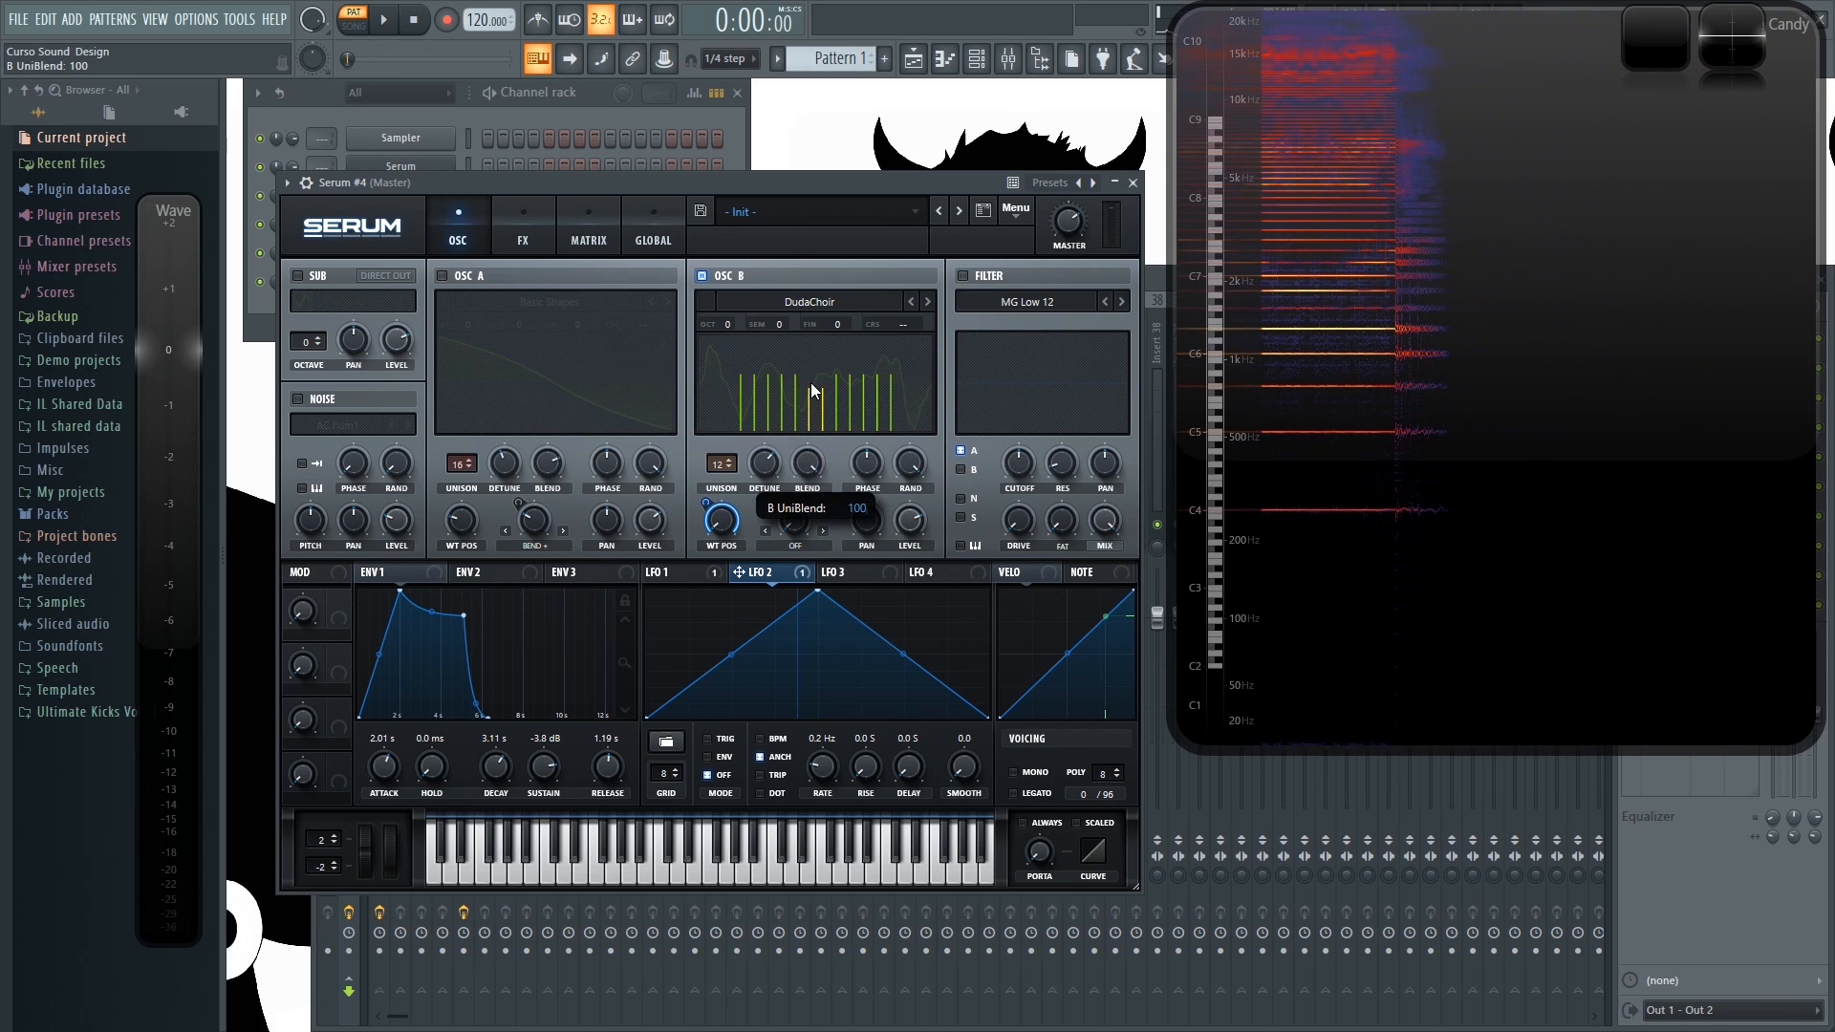
drag(810, 383, 812, 358)
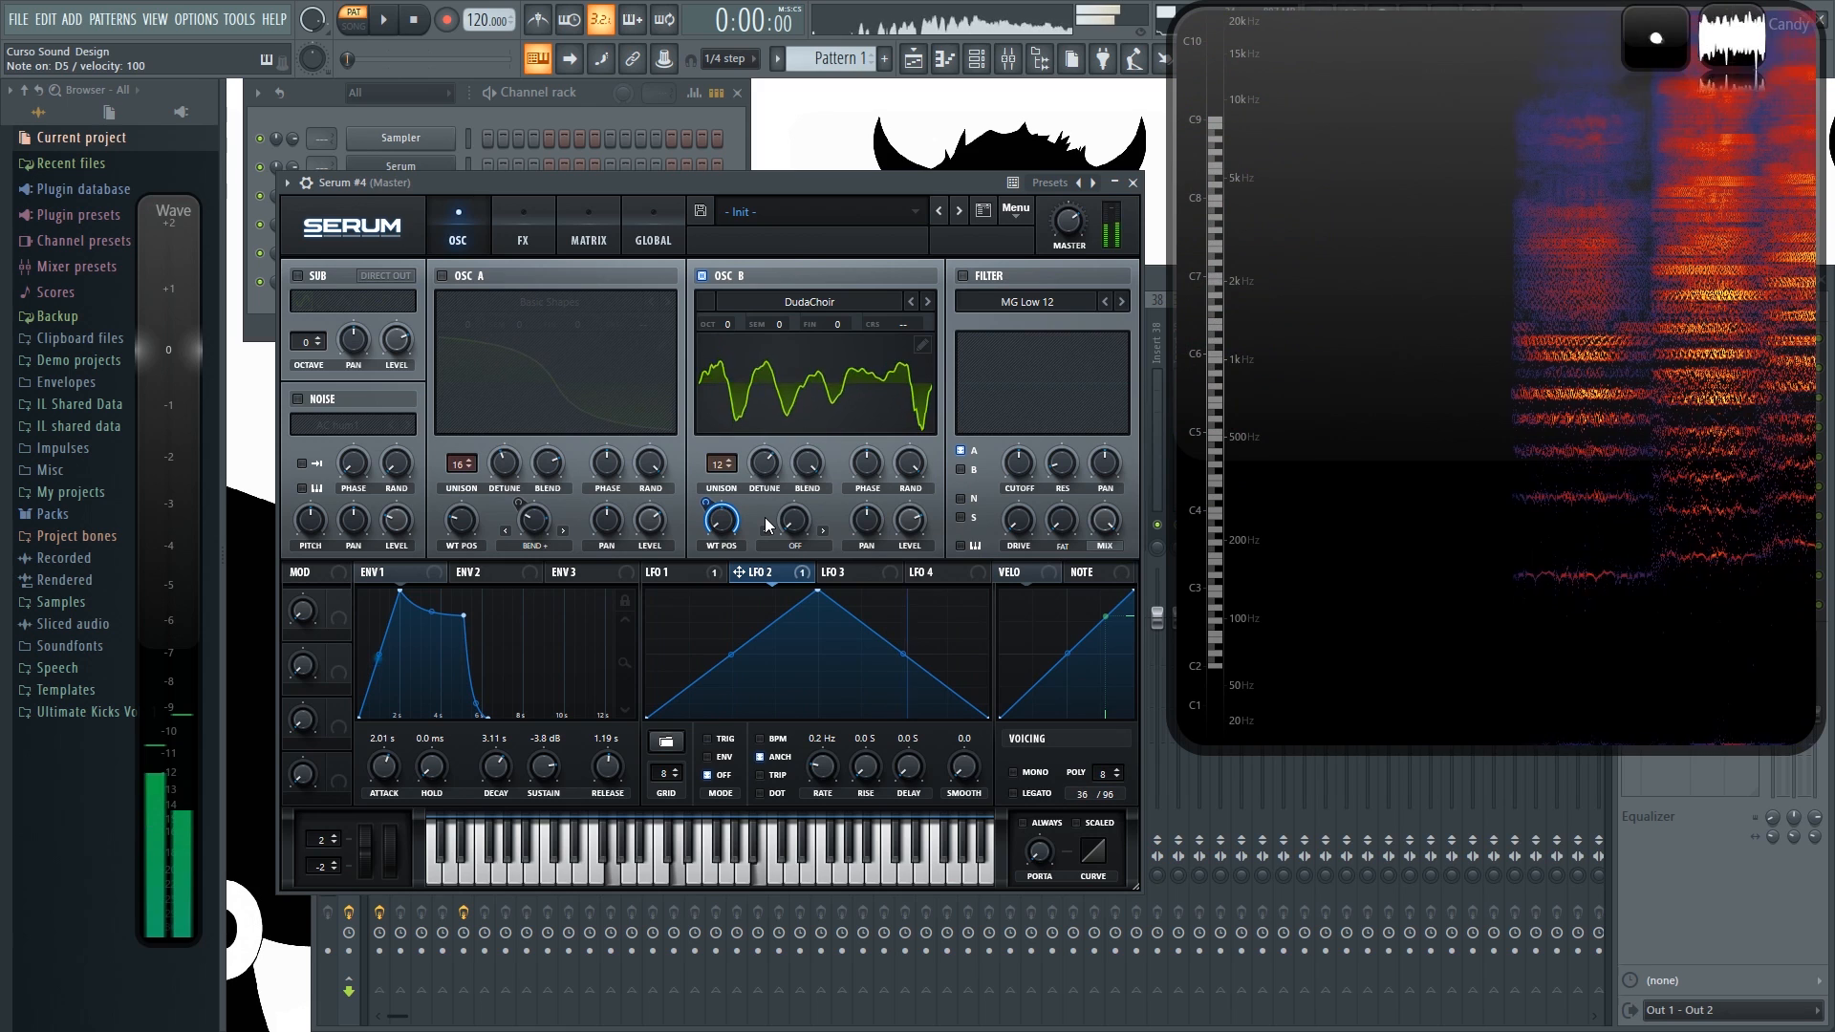
drag(908, 523, 915, 560)
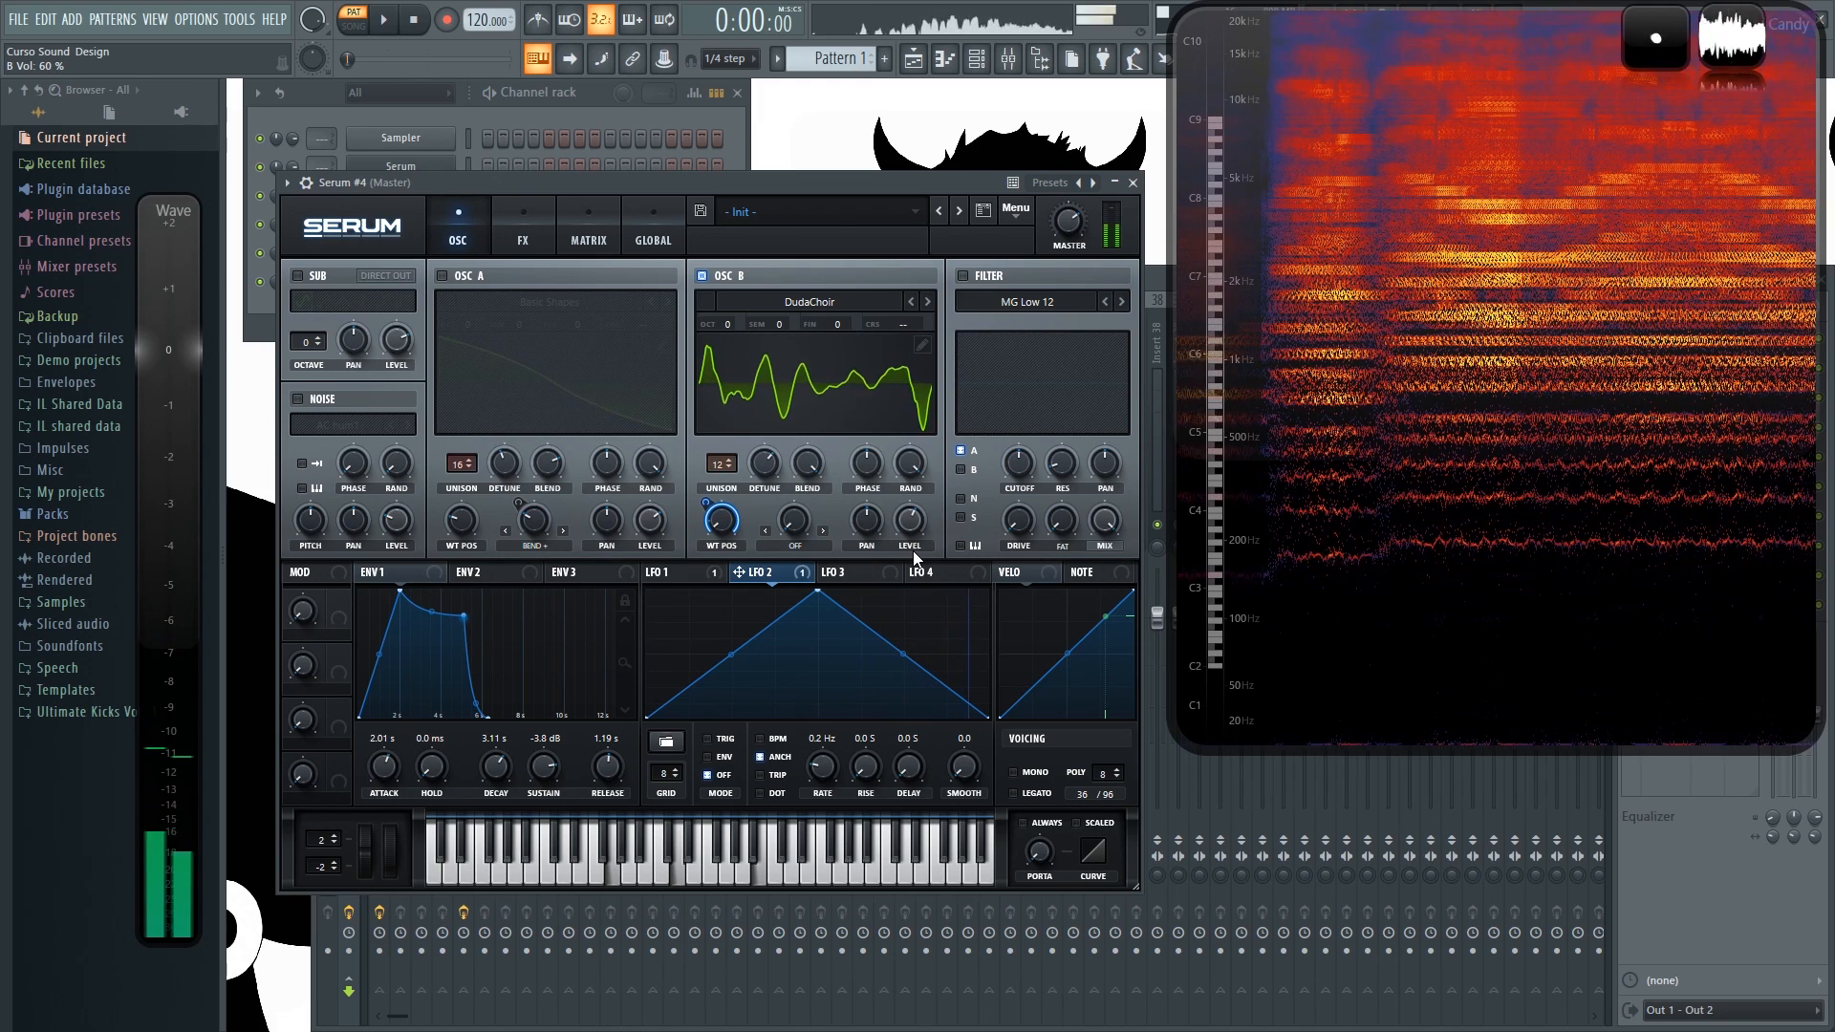
Step: Apply the Asym - warp to OSC B and modulate the warp amount with LFO 1
click(791, 546)
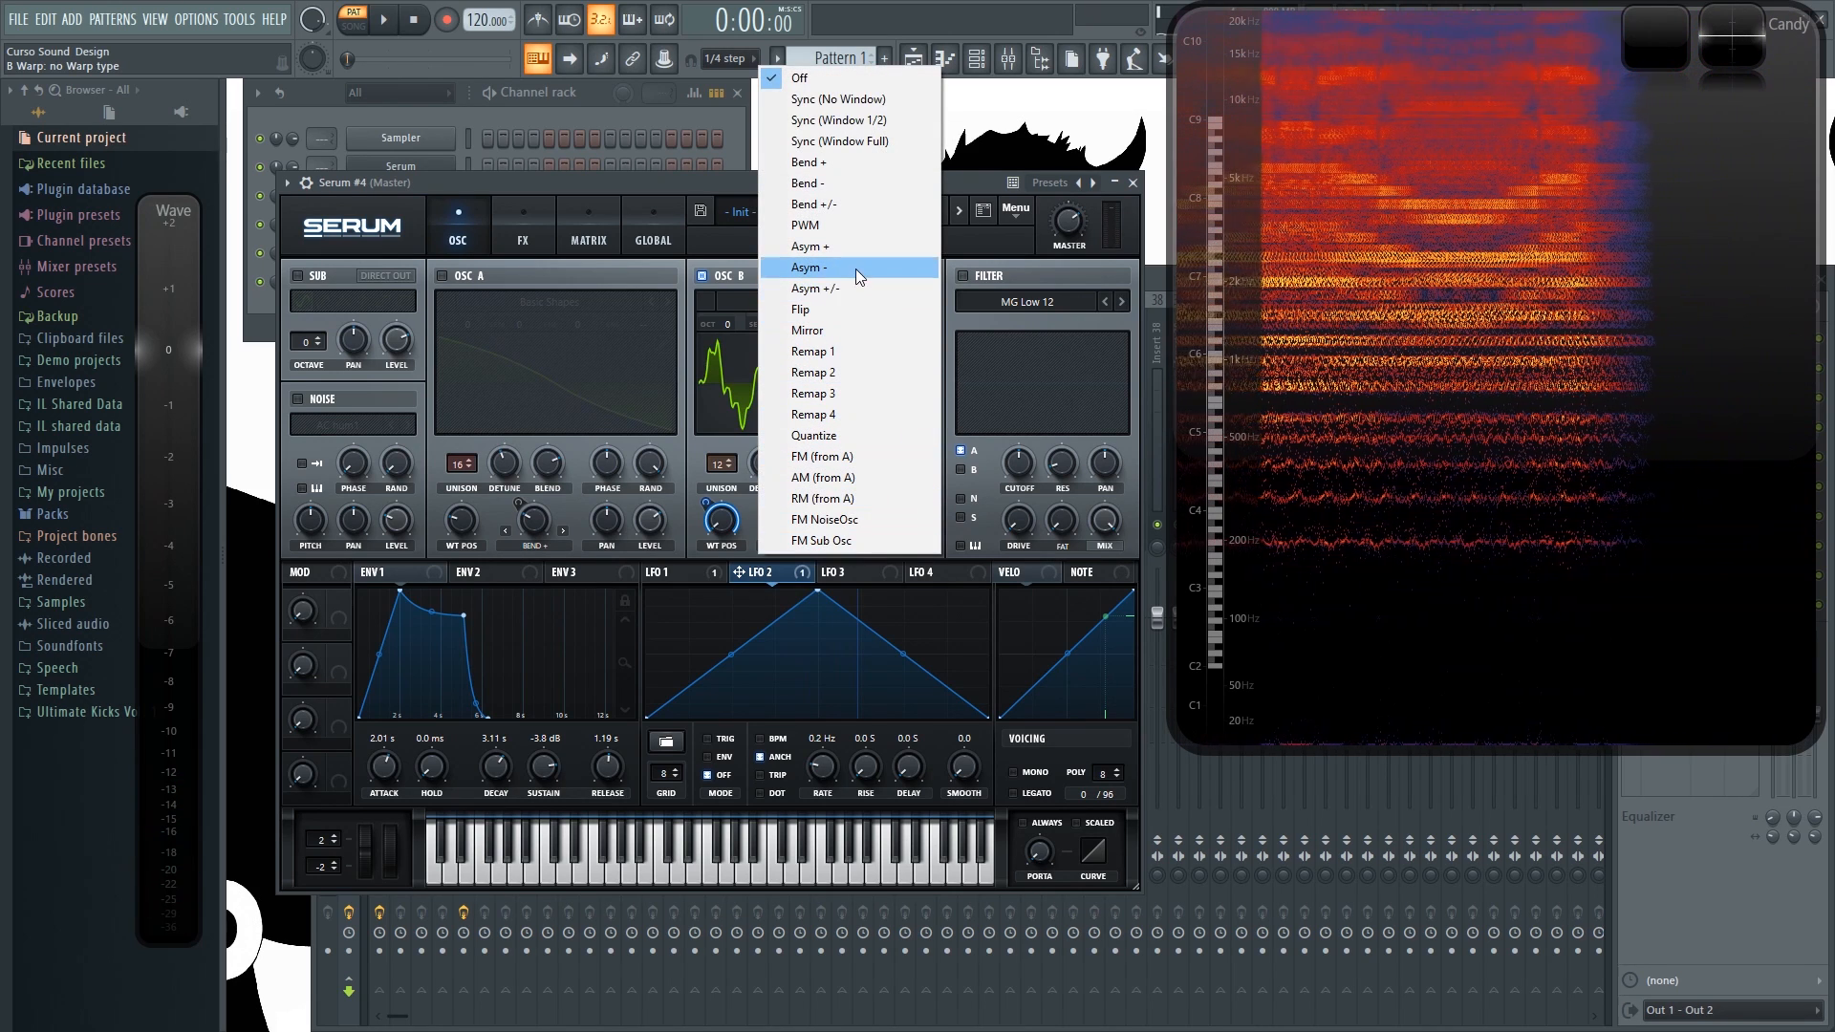
click(856, 268)
drag(816, 398, 768, 526)
click(707, 573)
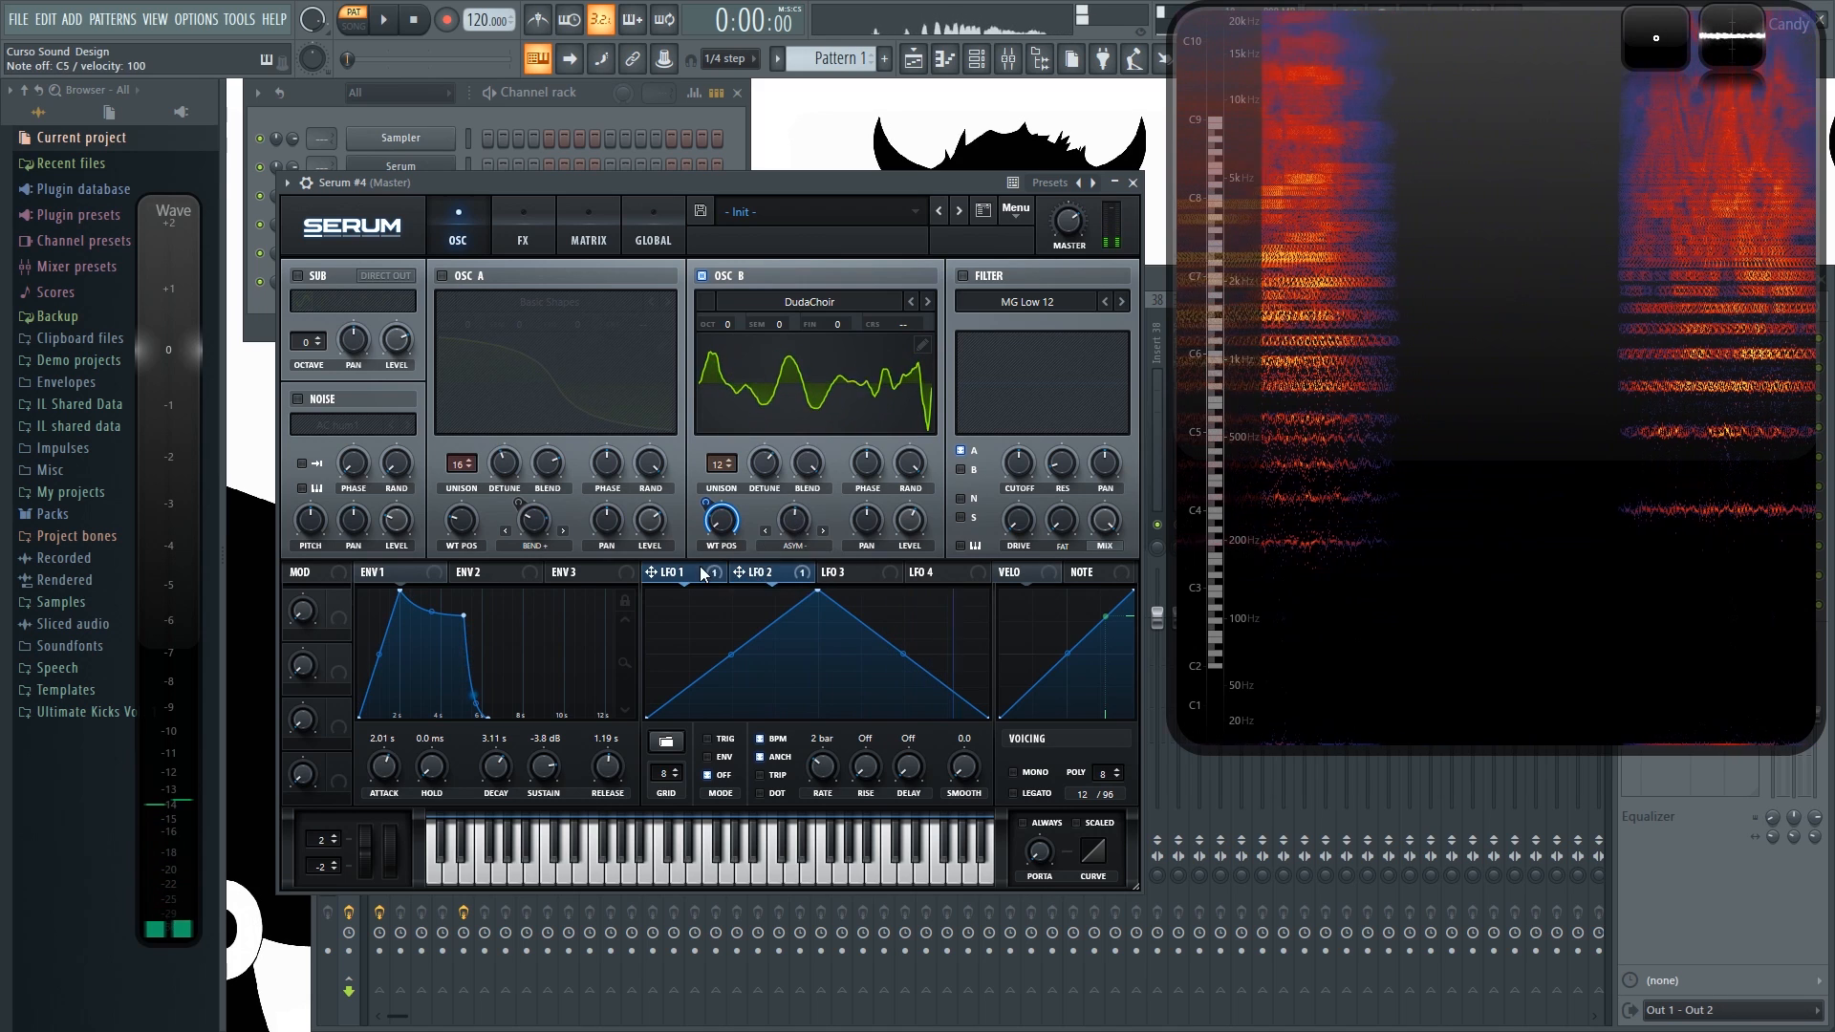
mouse_move(801, 523)
mouse_down()
mouse_move(789, 571)
mouse_move(801, 524)
mouse_move(785, 535)
mouse_up()
key(x)
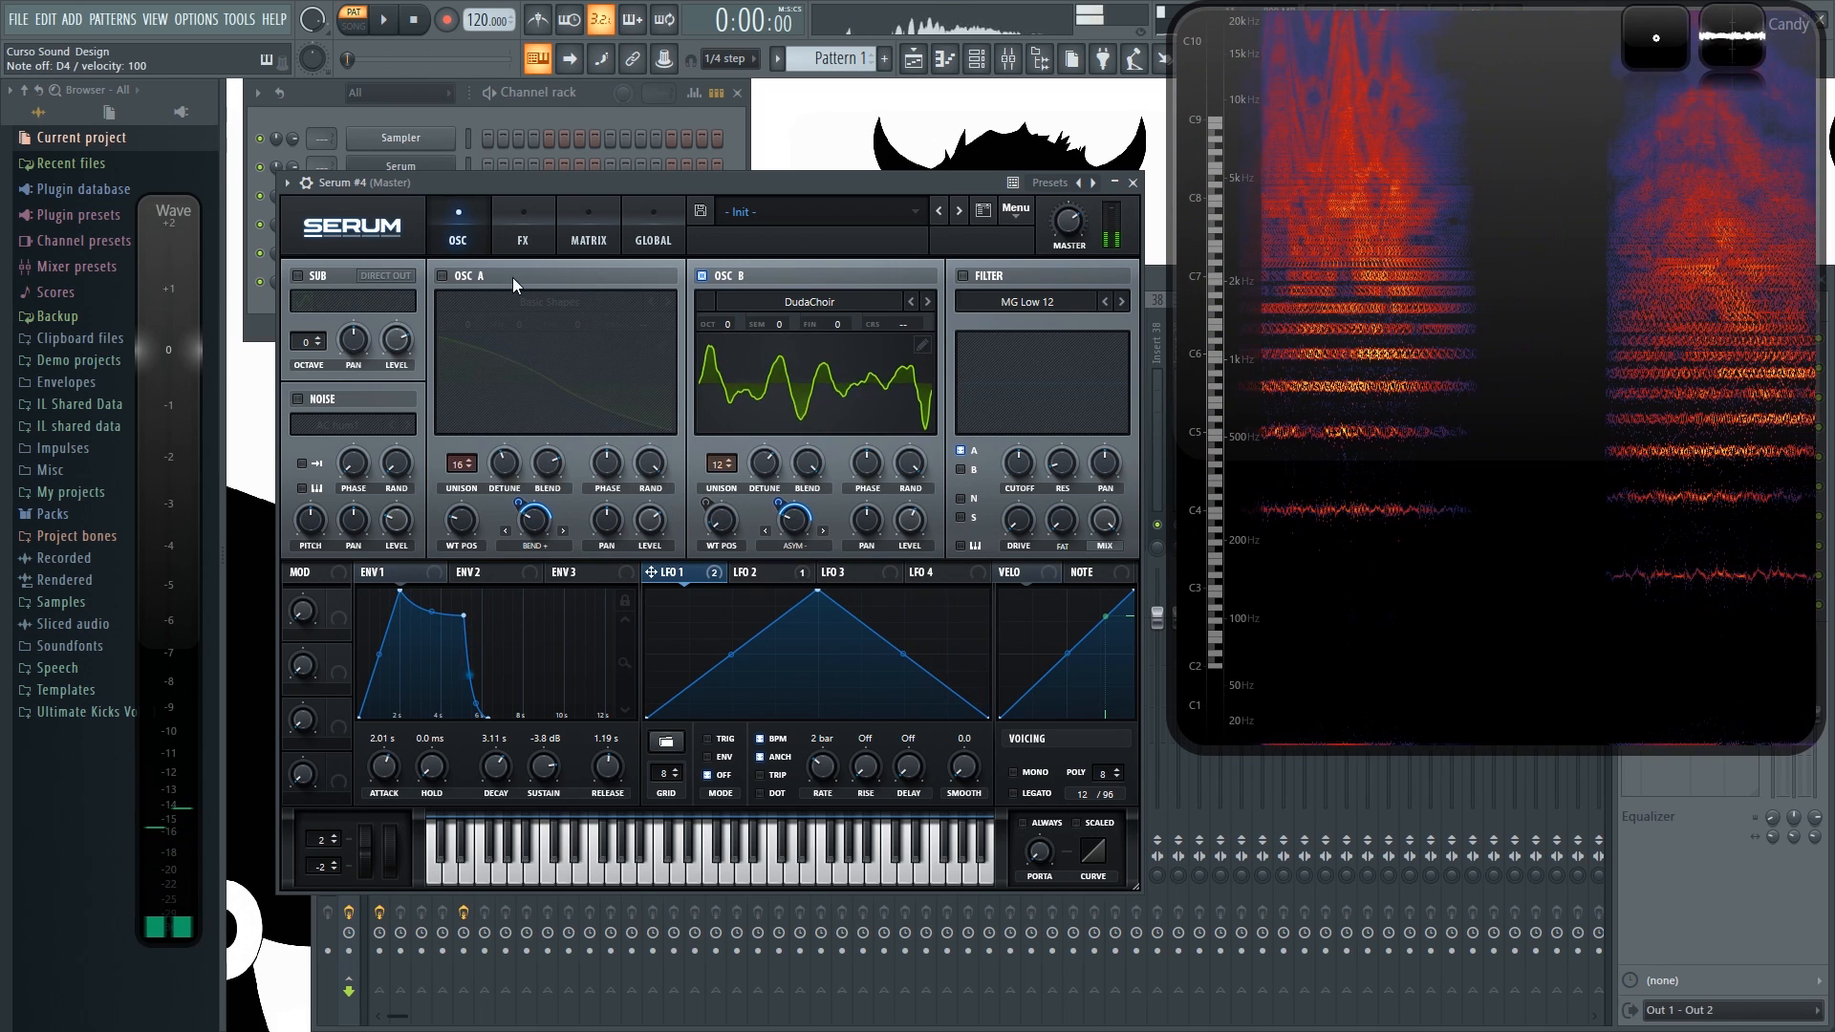
Step: Re-enable OSC A and play notes to hear both oscillators together
click(445, 275)
key(c)
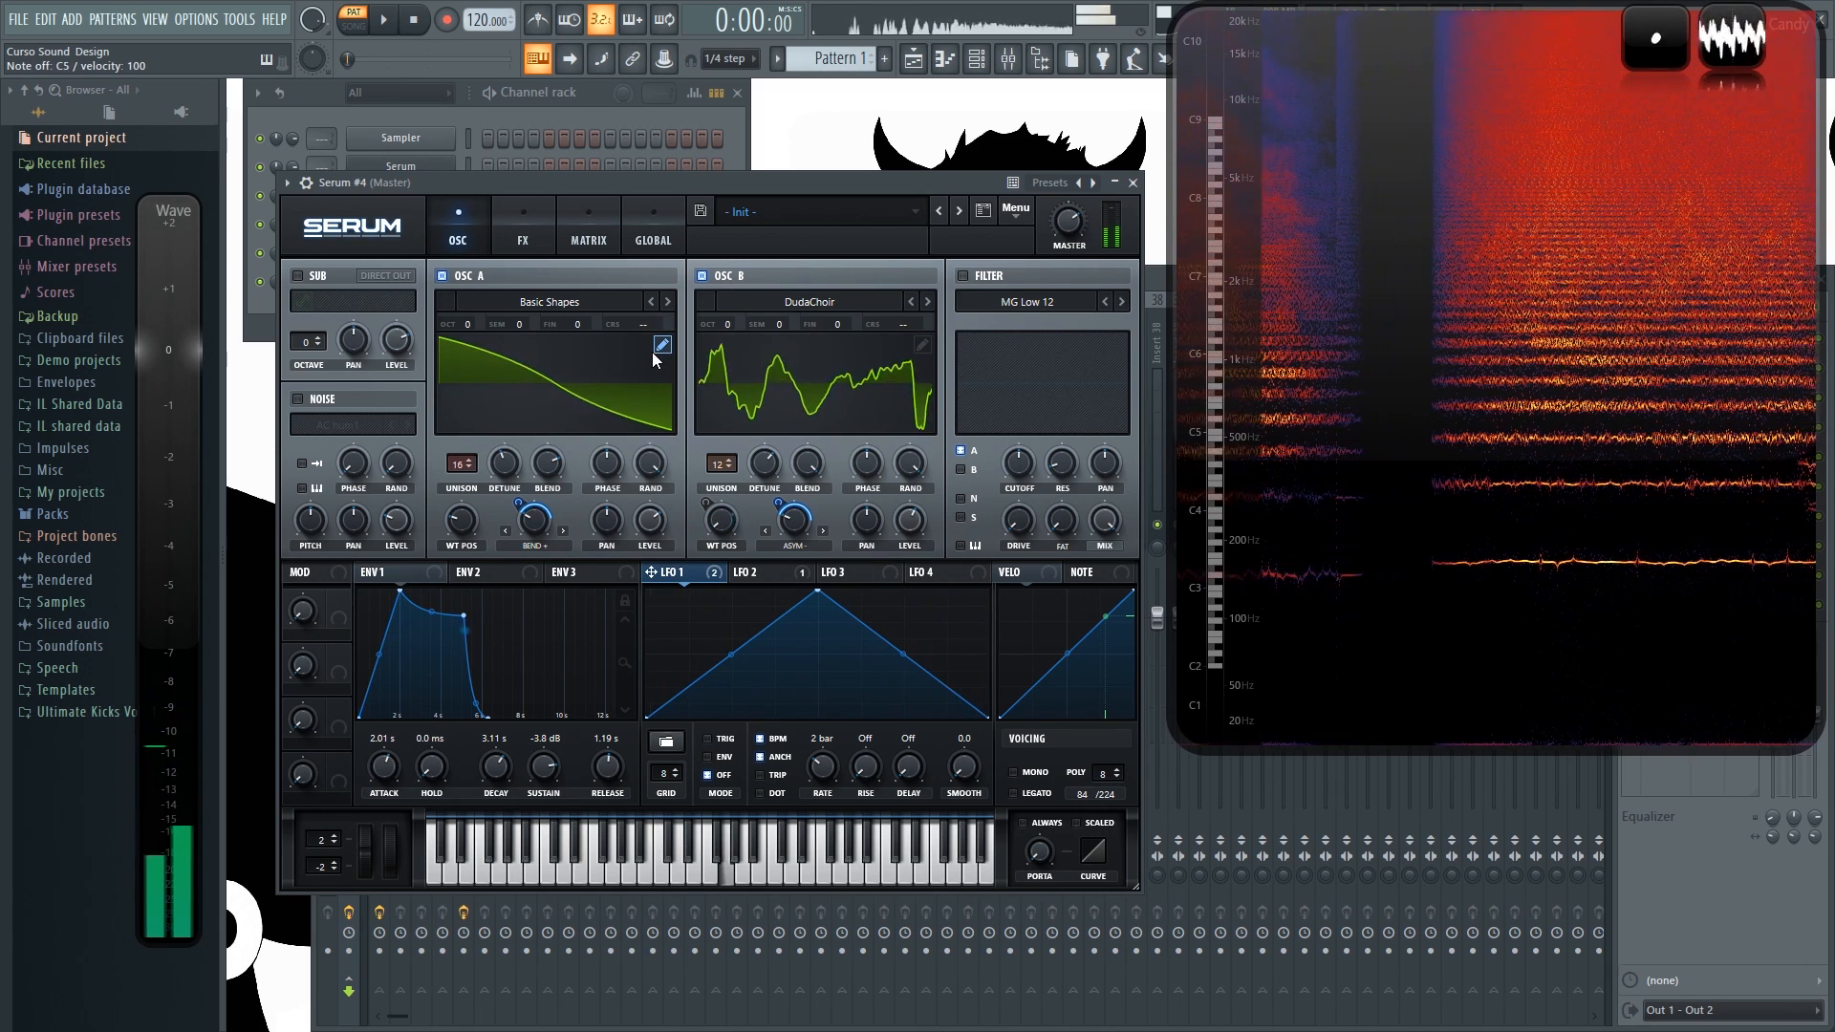
key(q)
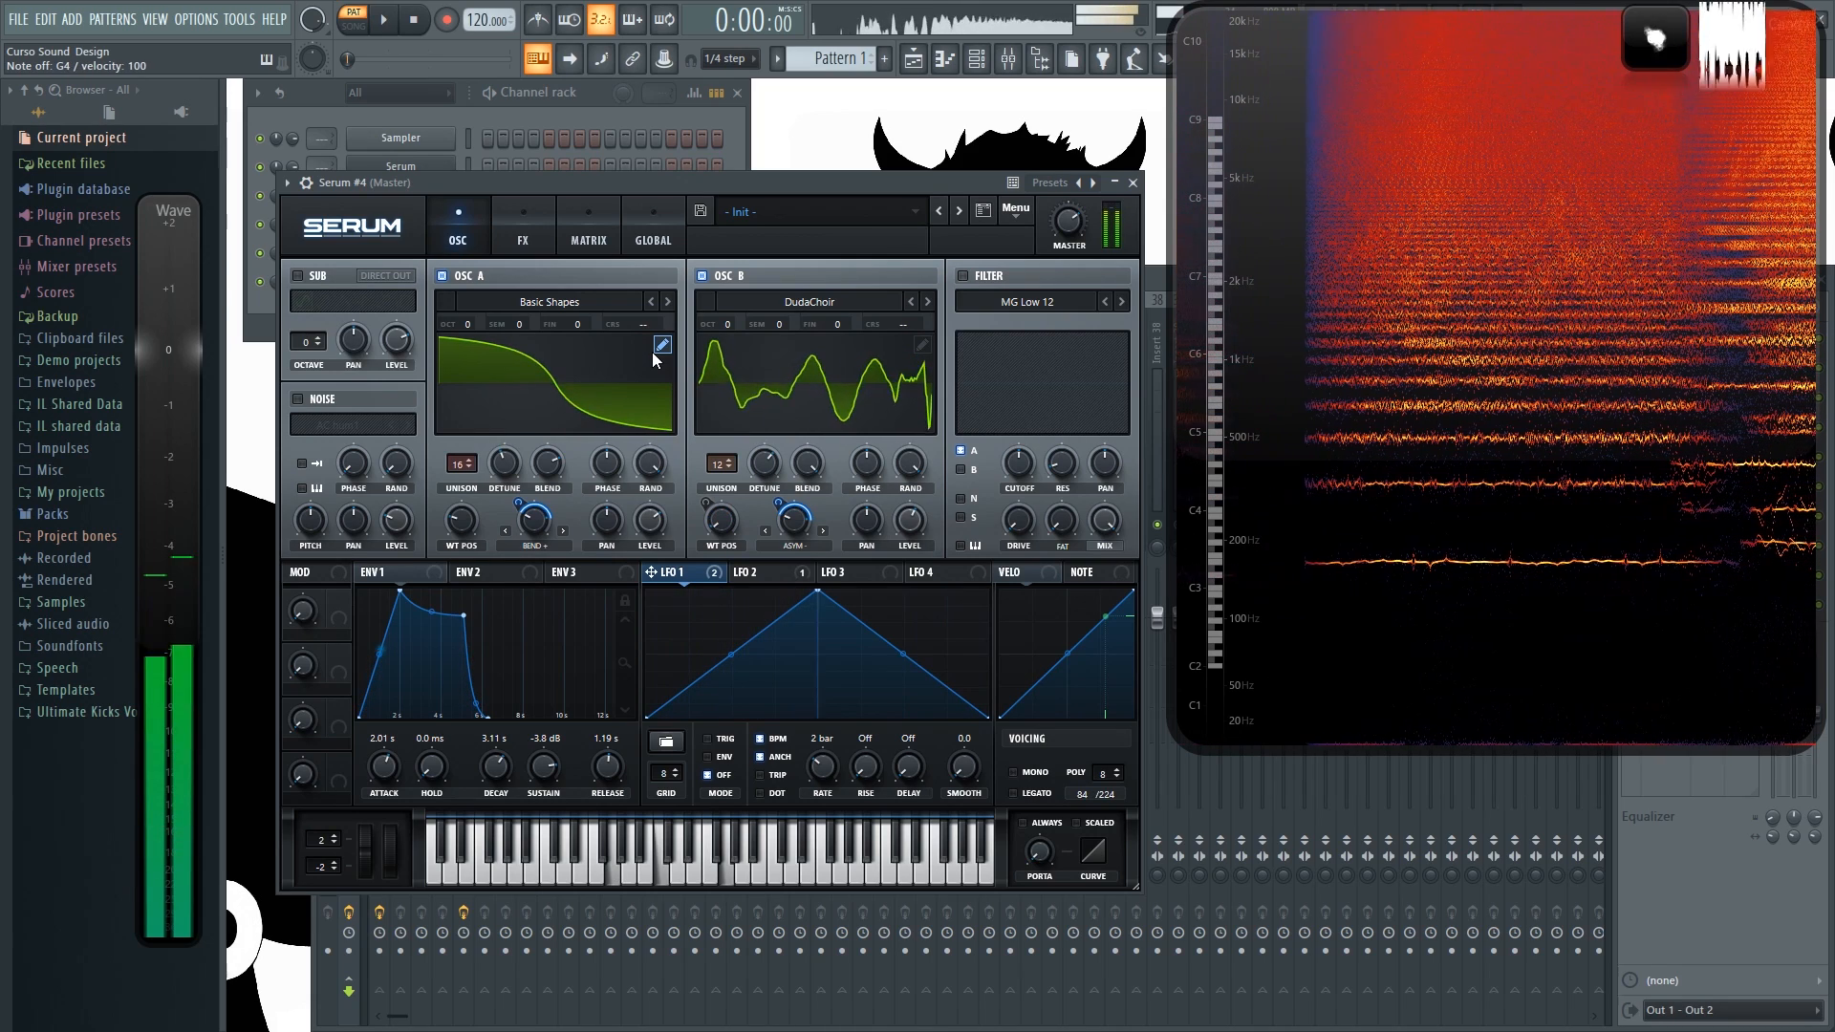
Step: Balance the levels of both oscillators by ear, with OSC B at 56%, and fine-tune OSC A's unison detune
drag(657, 532, 646, 536)
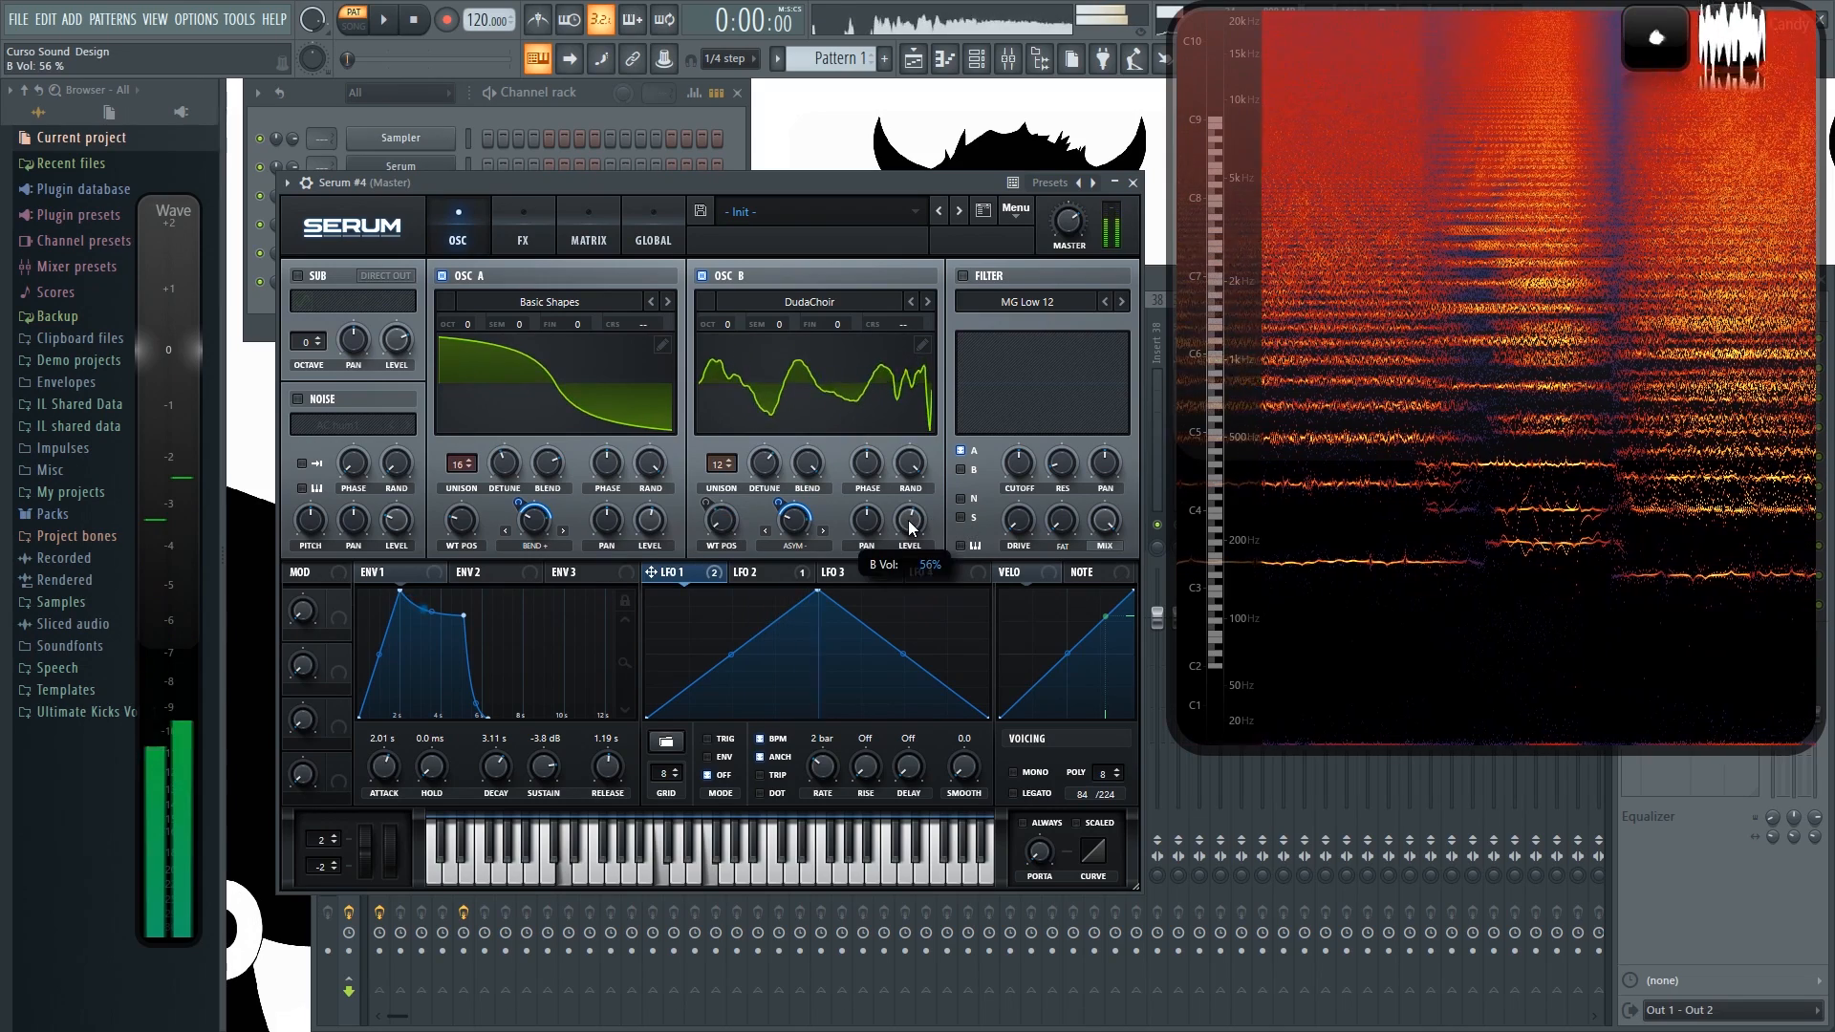
drag(652, 525, 652, 524)
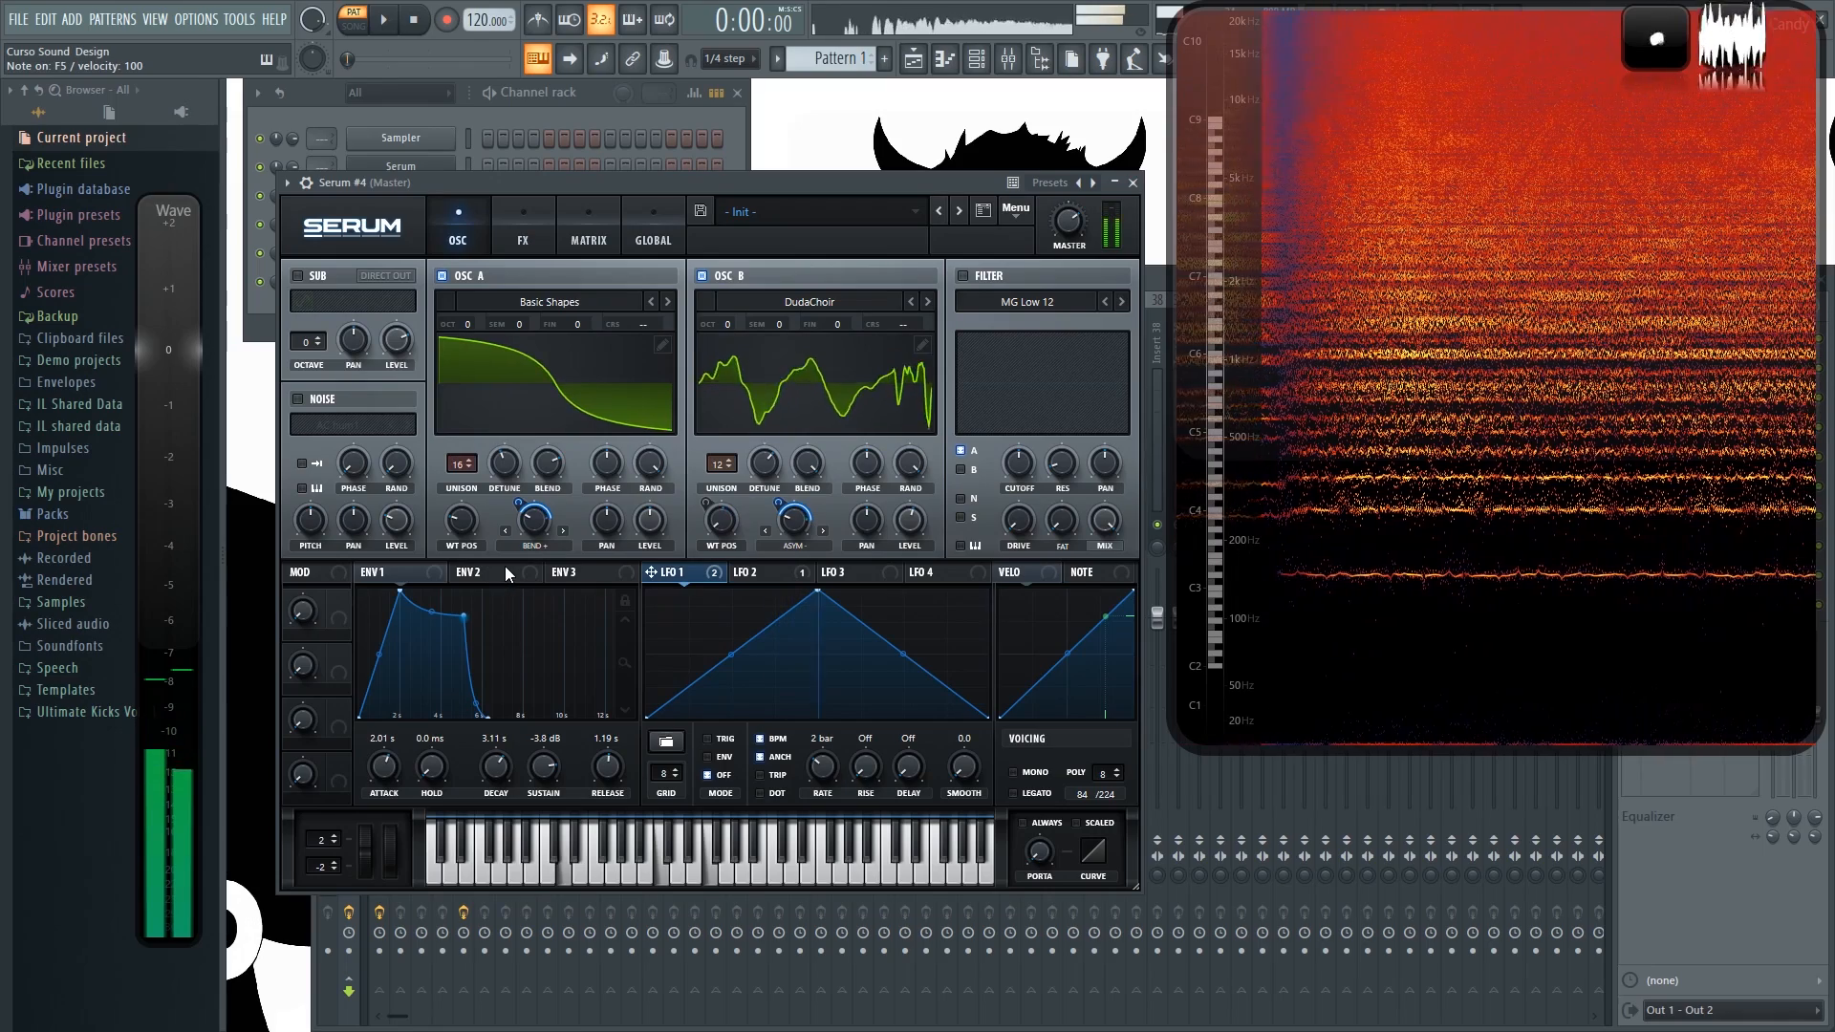
drag(506, 467, 533, 495)
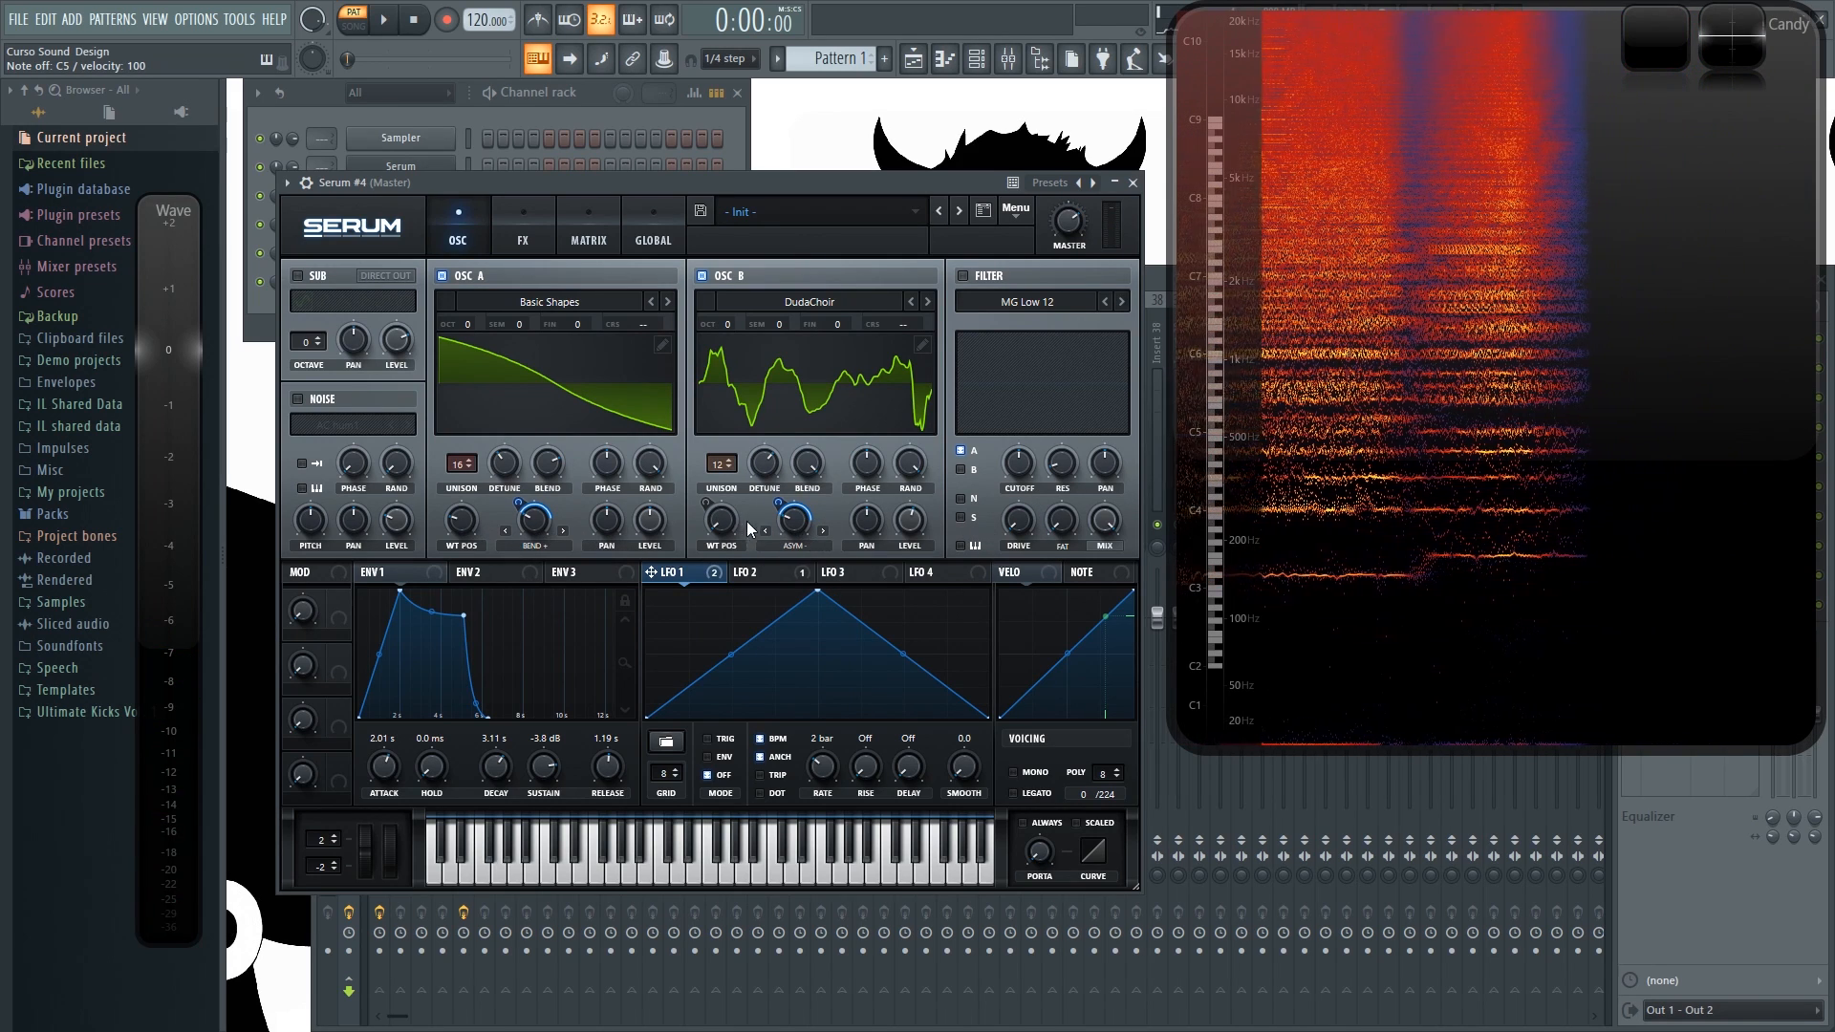
Step: Enable the Delay and Reverb effects for the patch
click(521, 234)
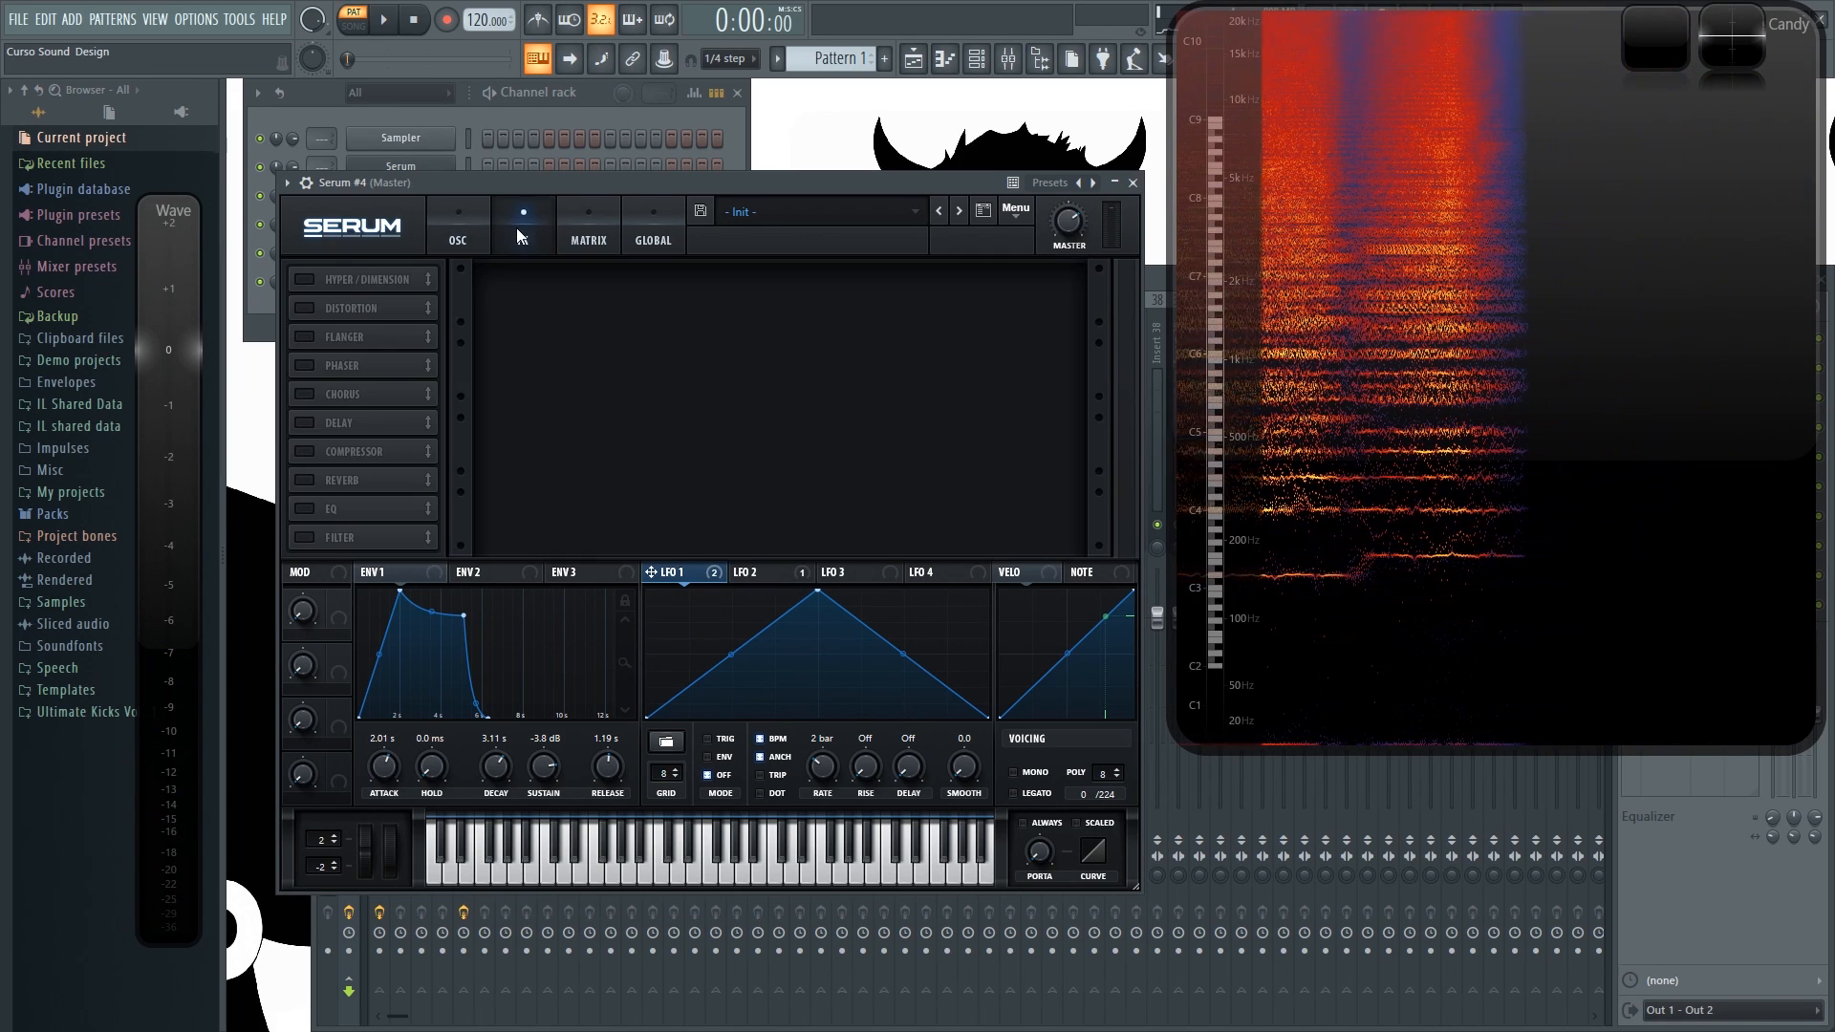
click(307, 423)
click(307, 480)
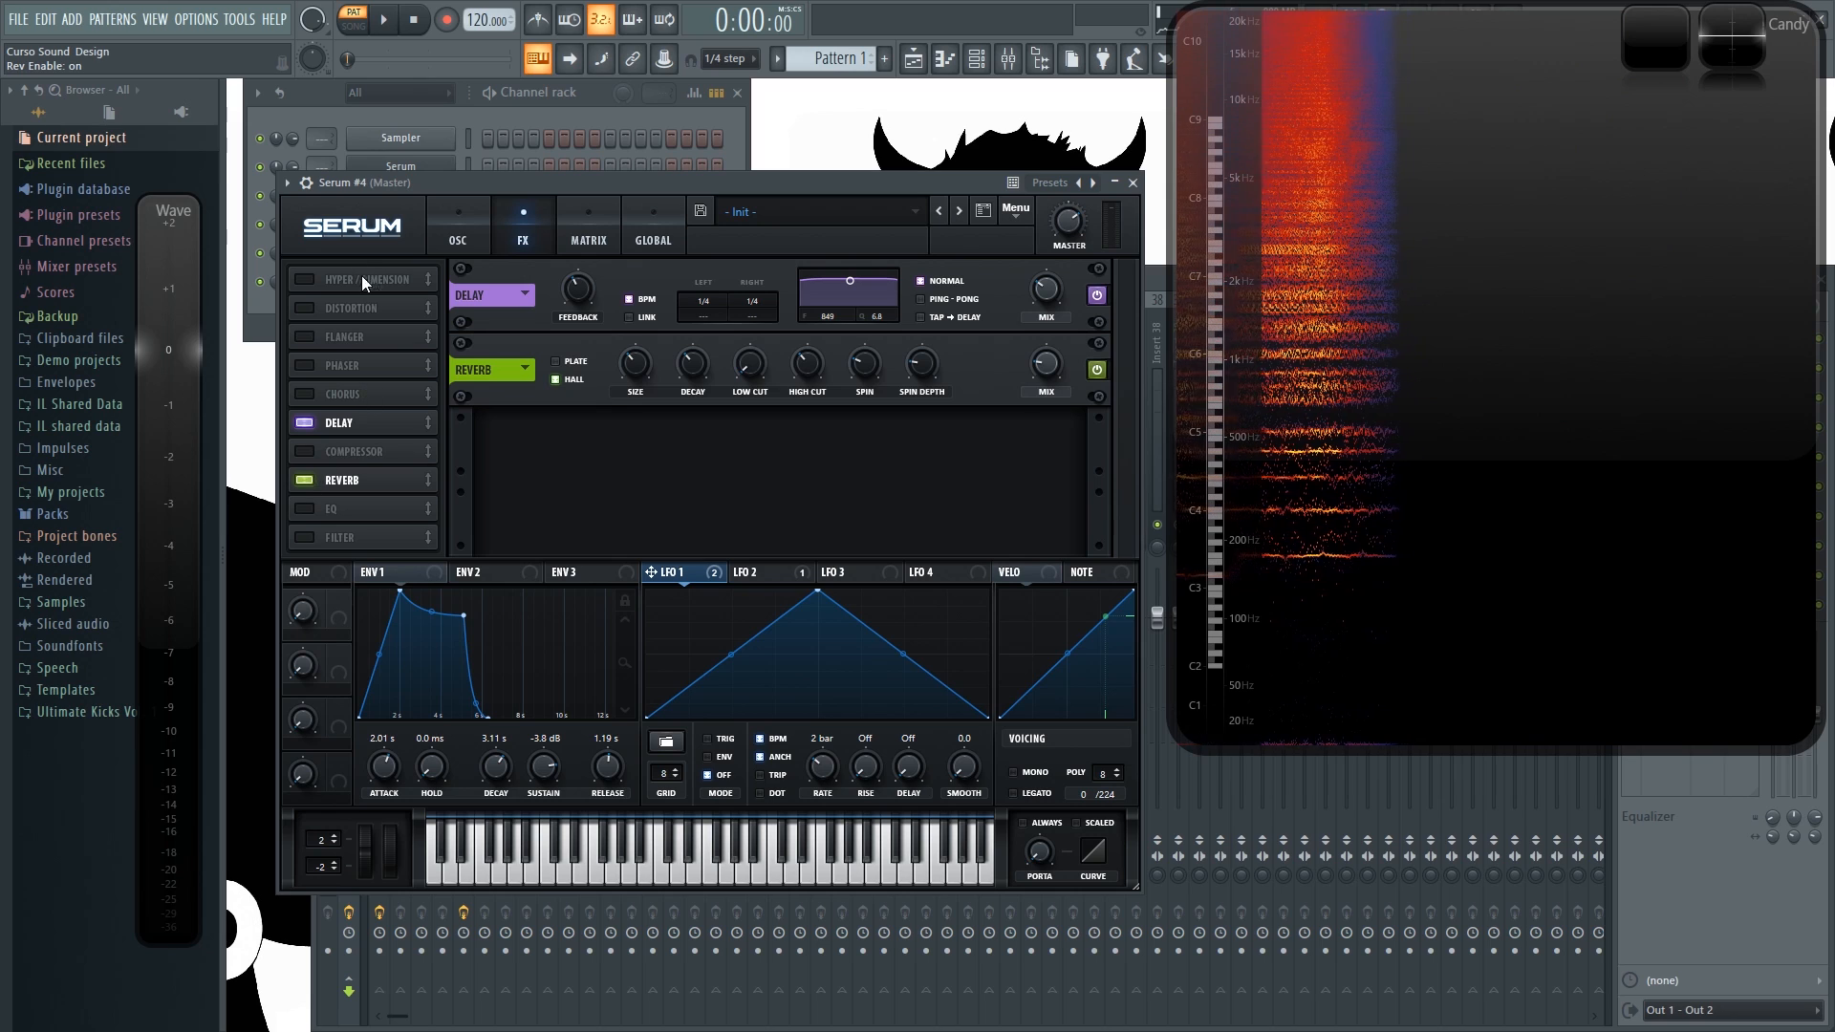
Step: Enable the Phaser effect and lower its mix by ear while playing notes
click(323, 365)
key(q)
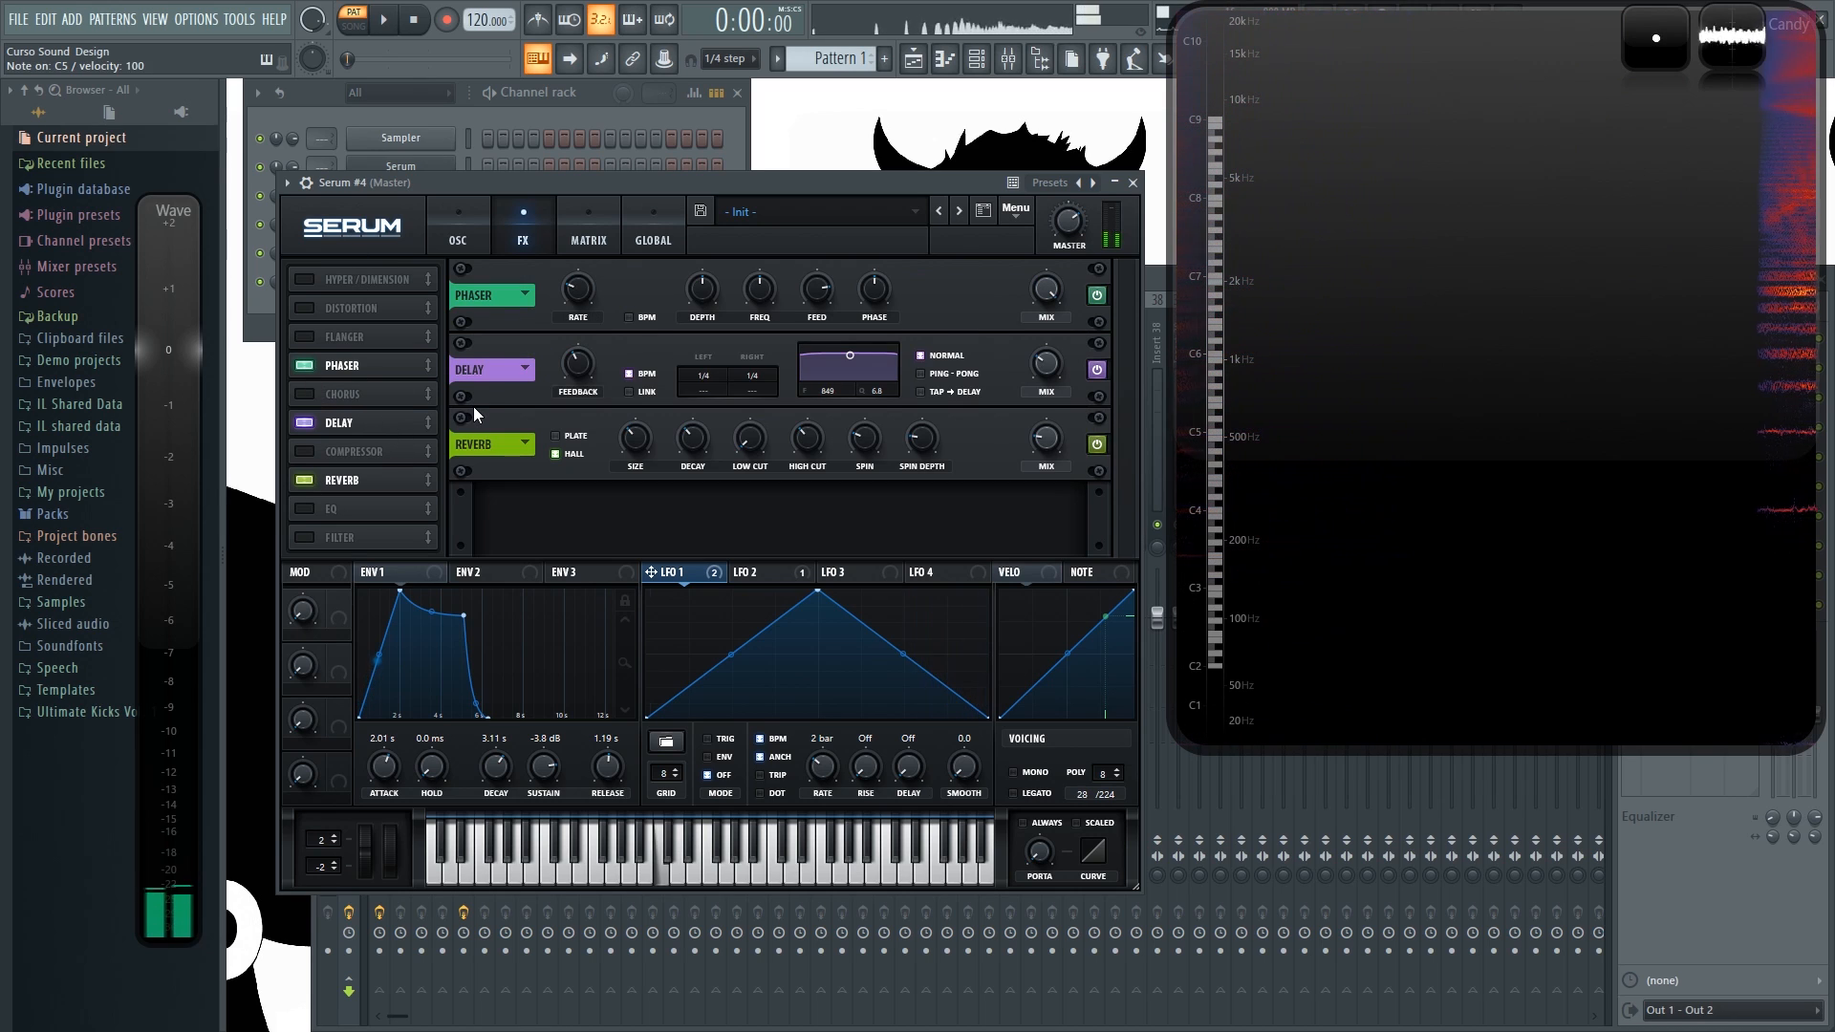
key(q)
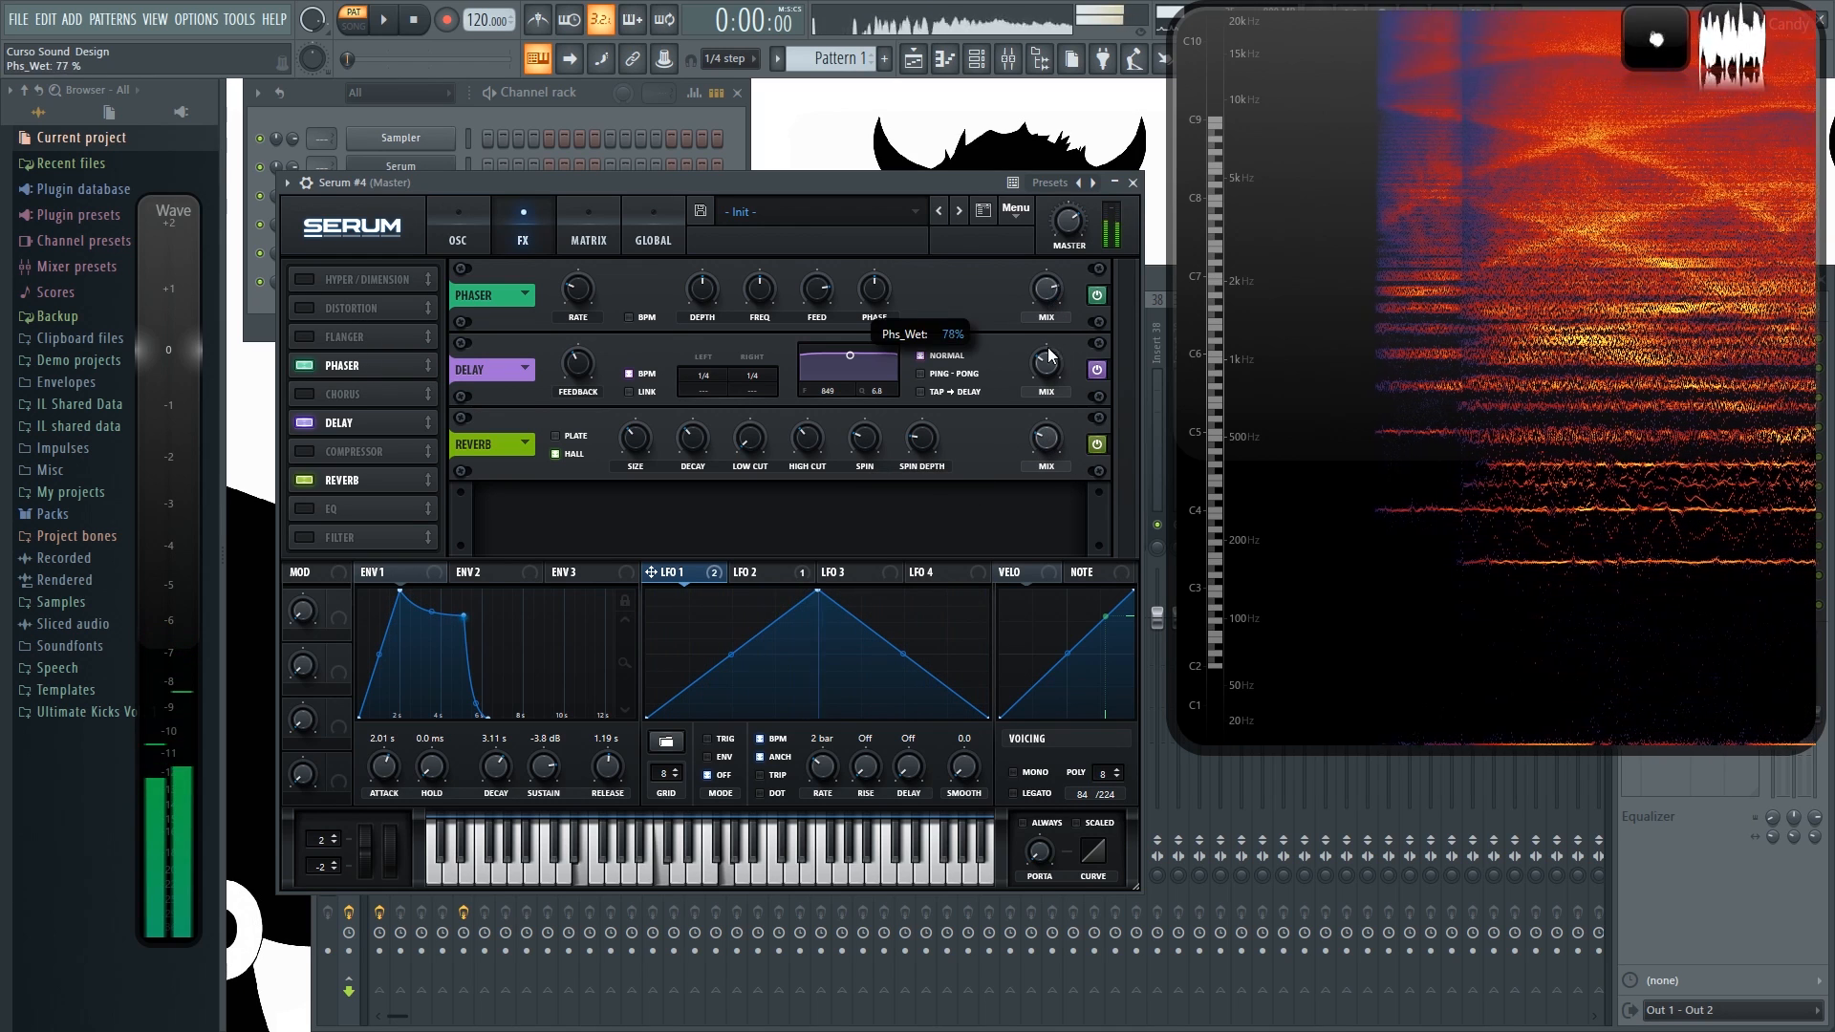
key(e)
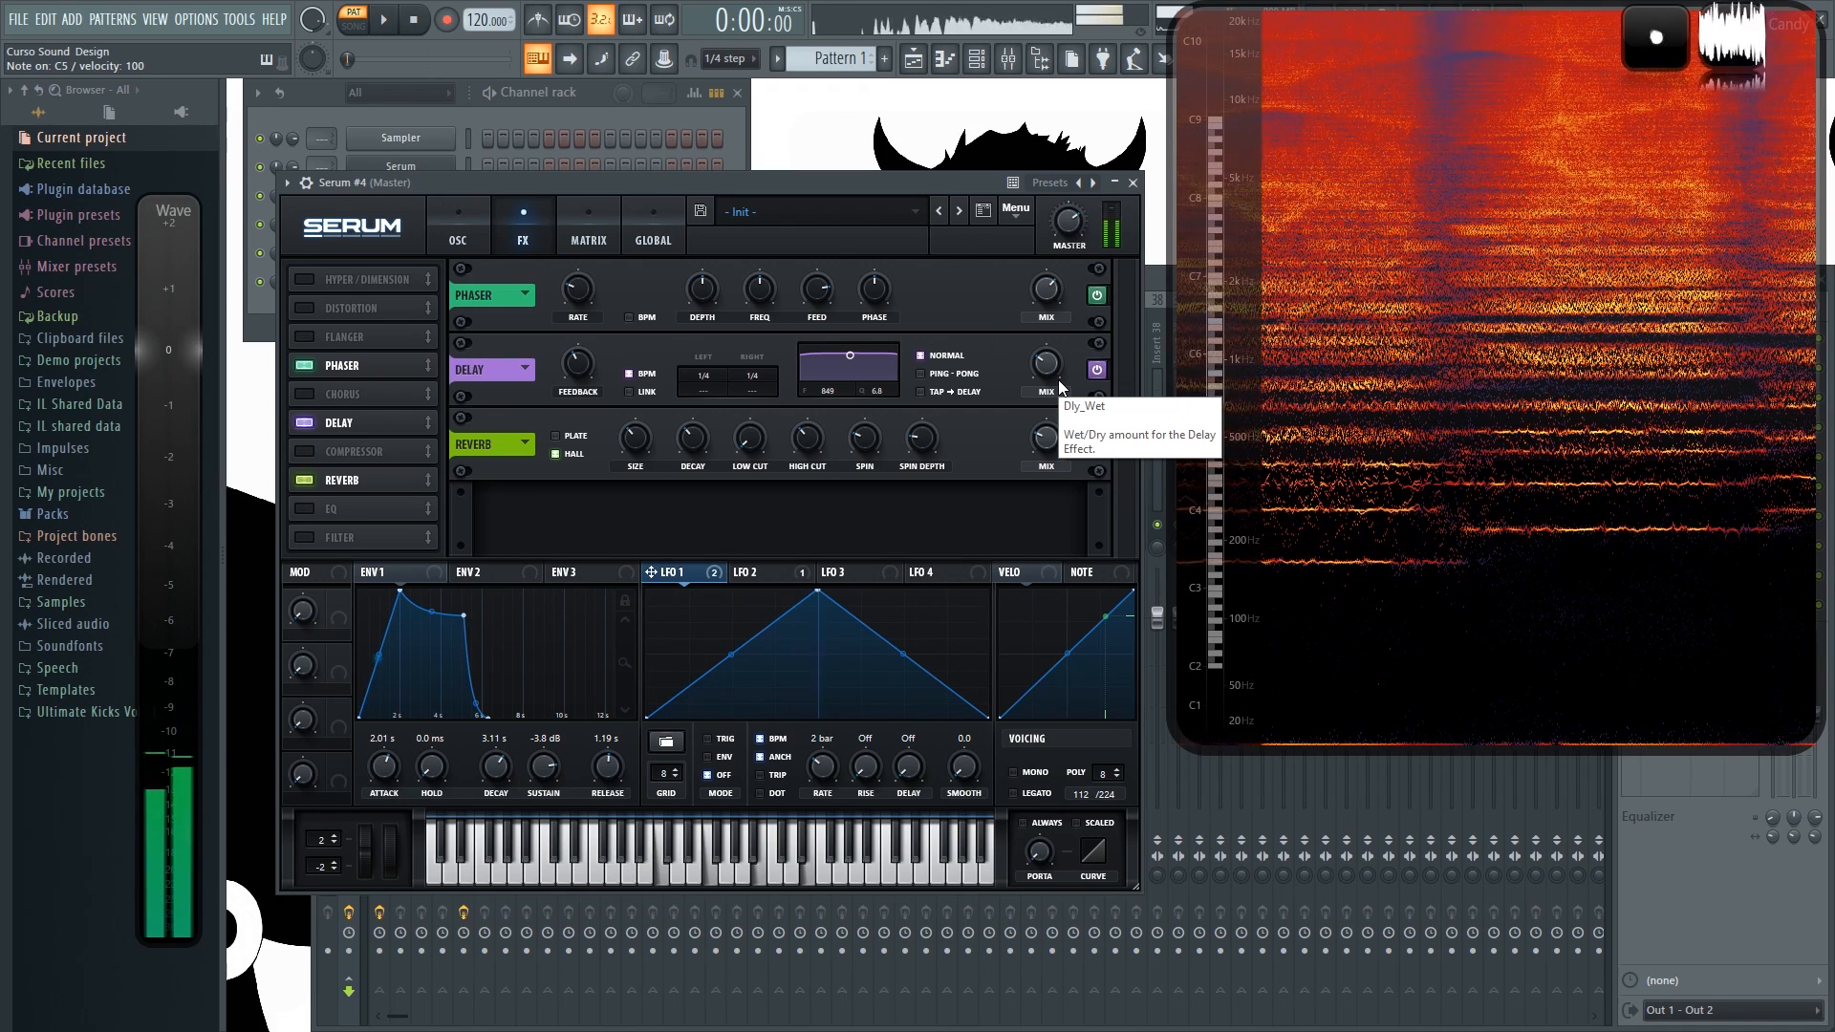
key(r)
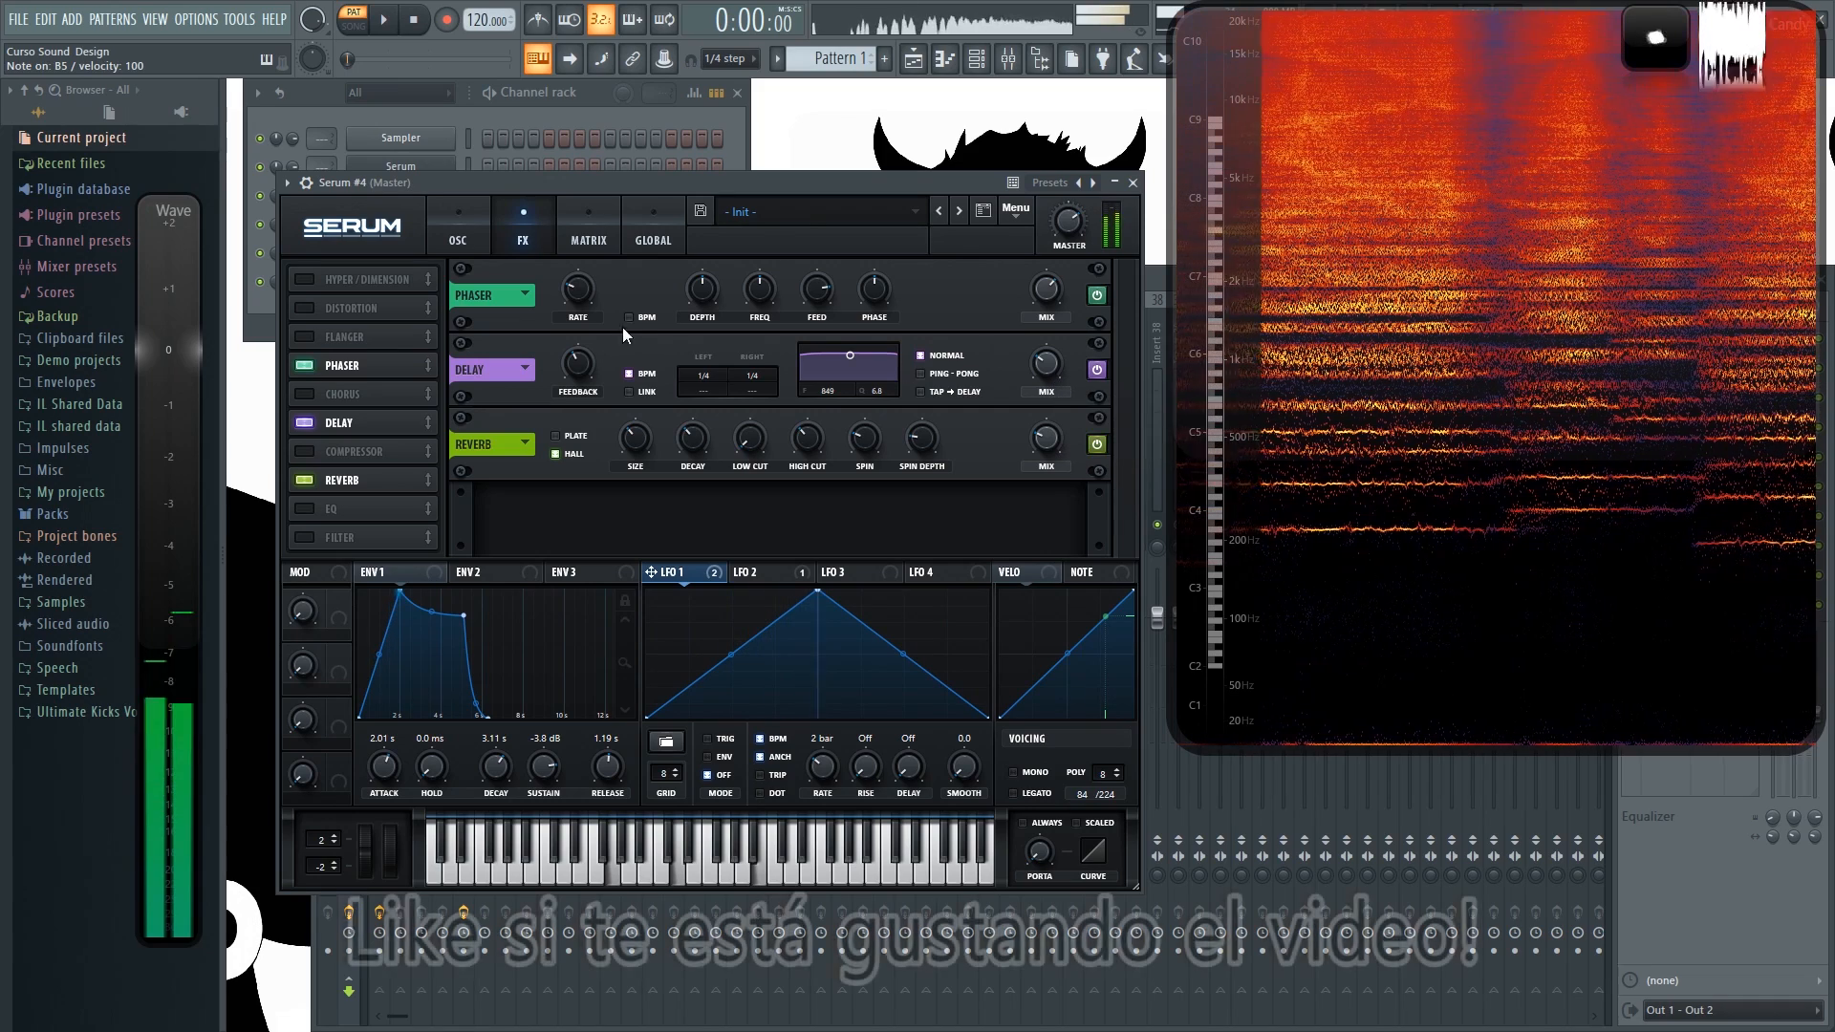
Step: Return to the oscillator page, close Serum #4 and open Serum #5 for the next sound
click(474, 227)
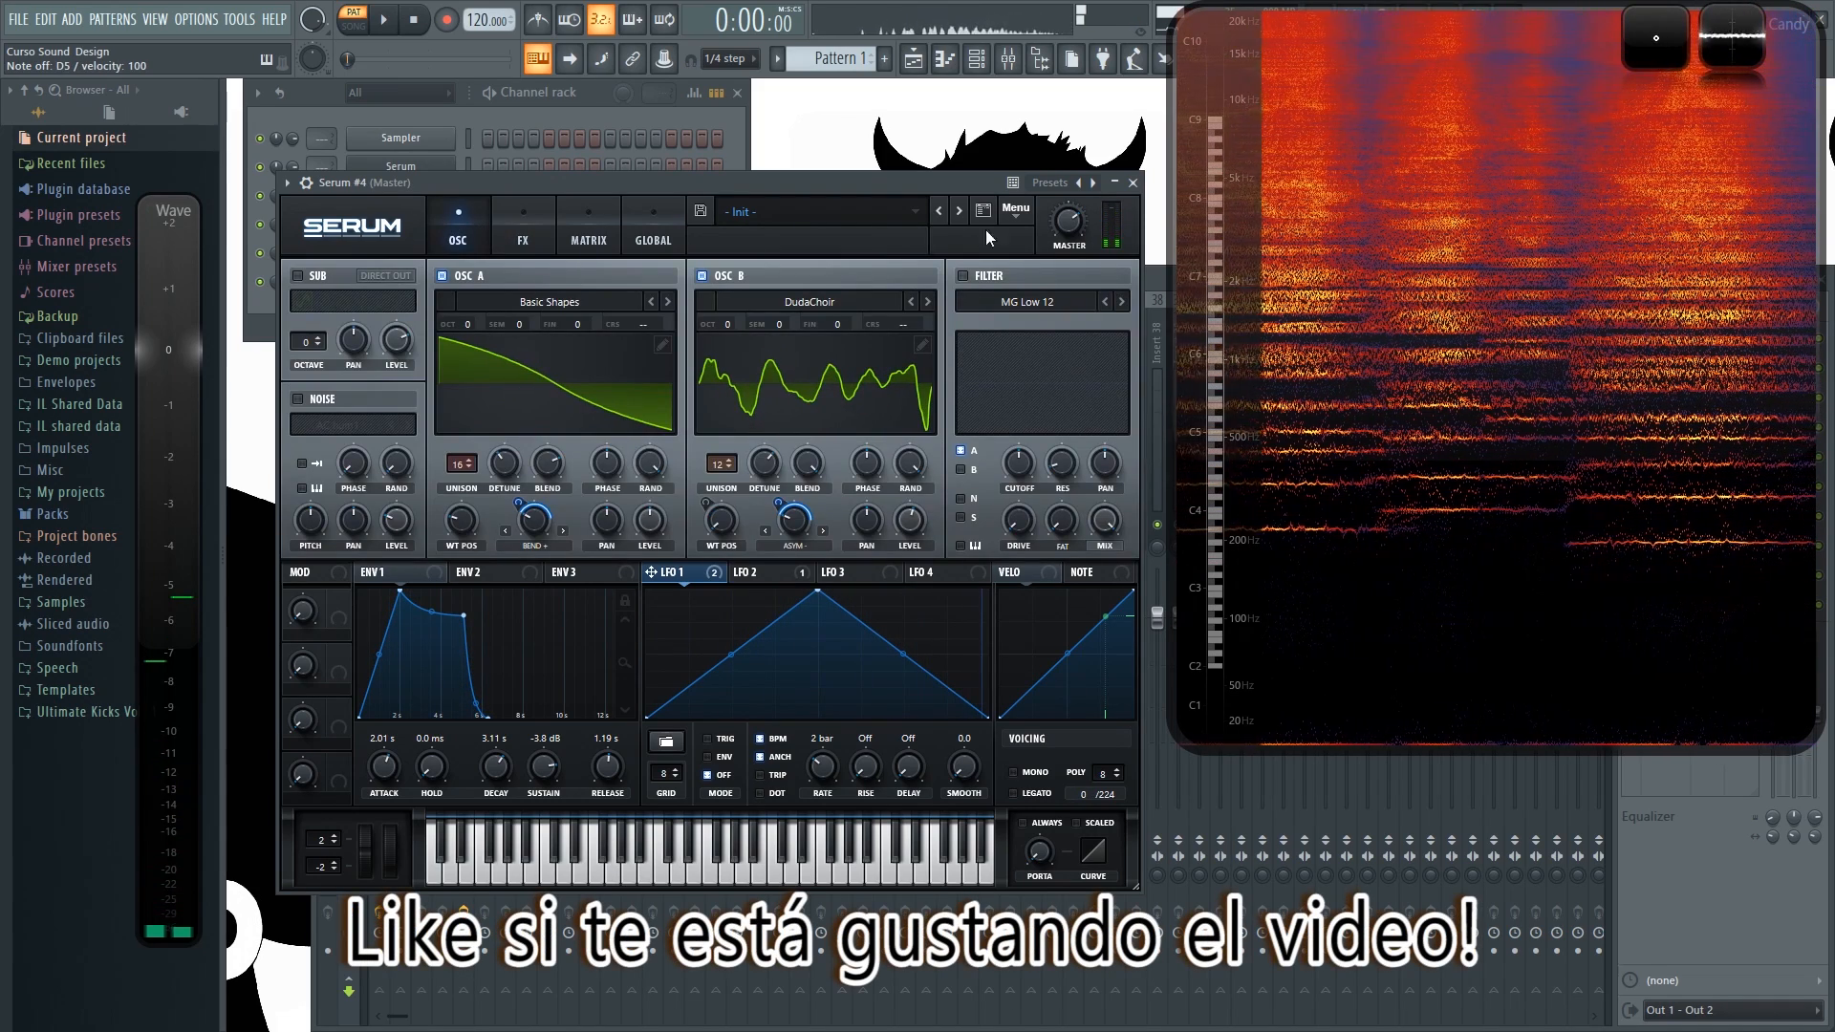
click(1132, 183)
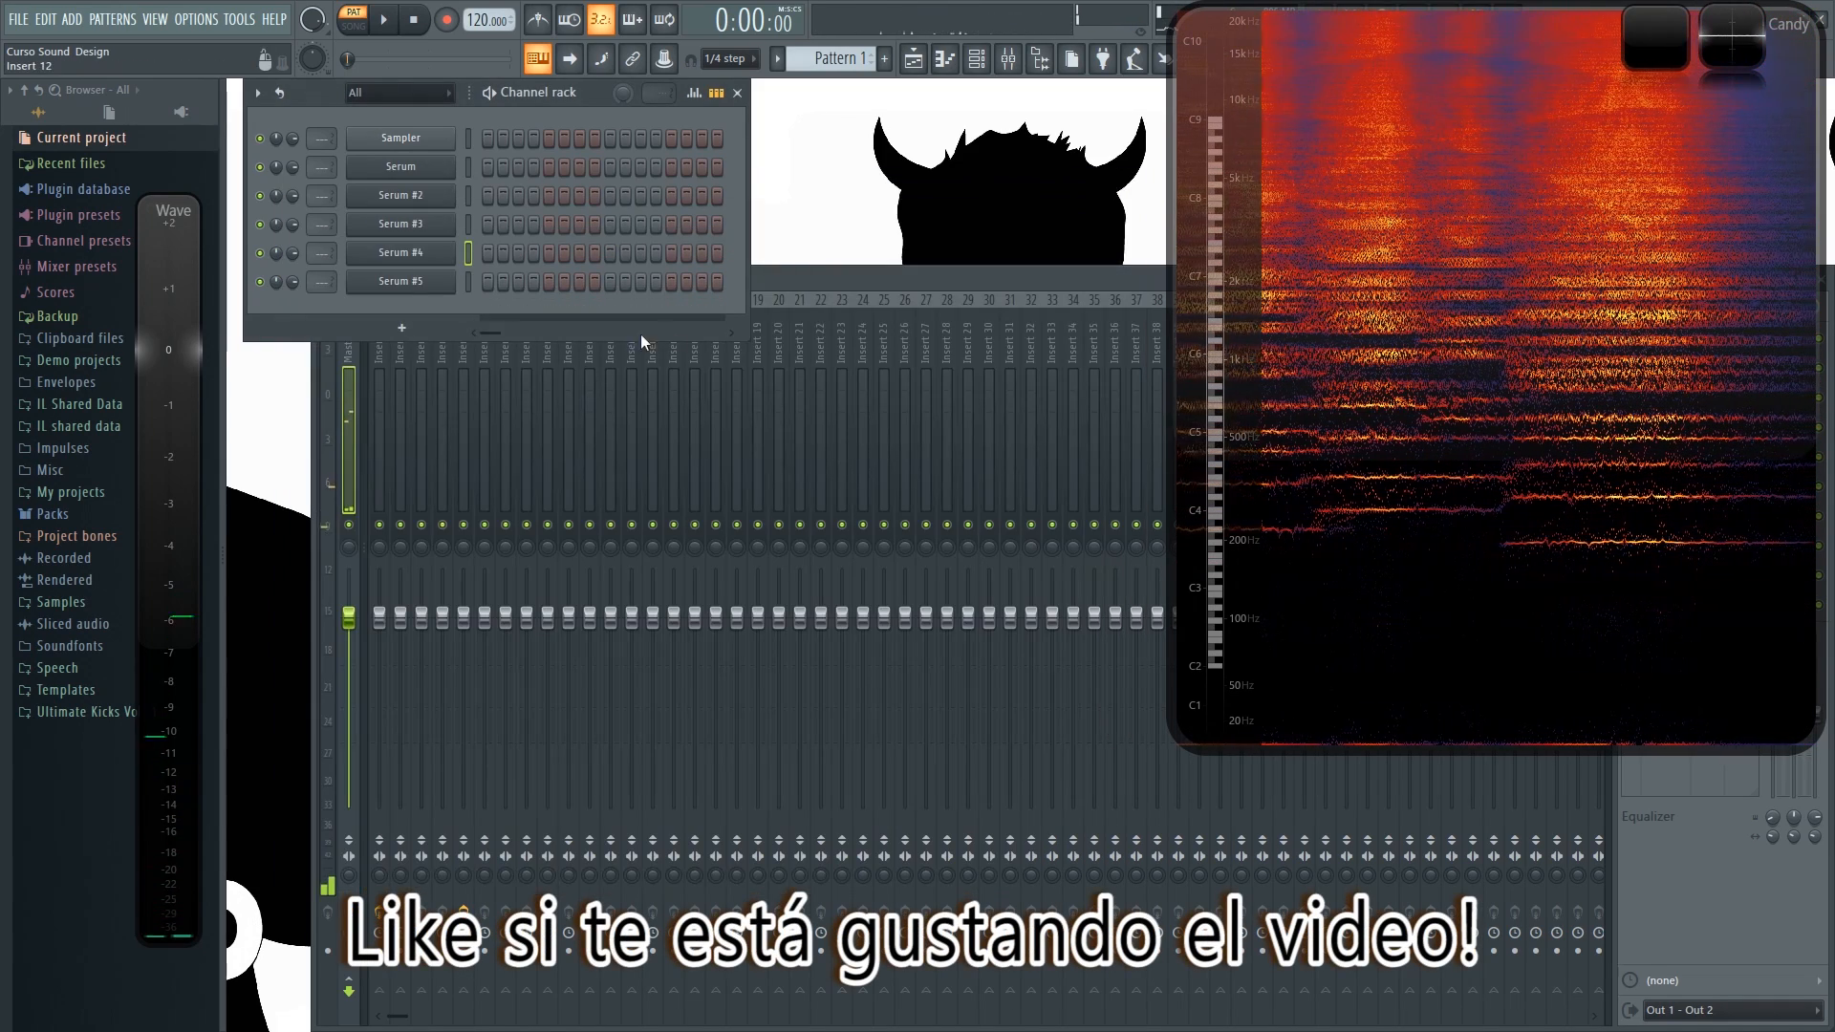
click(413, 281)
drag(583, 189, 581, 180)
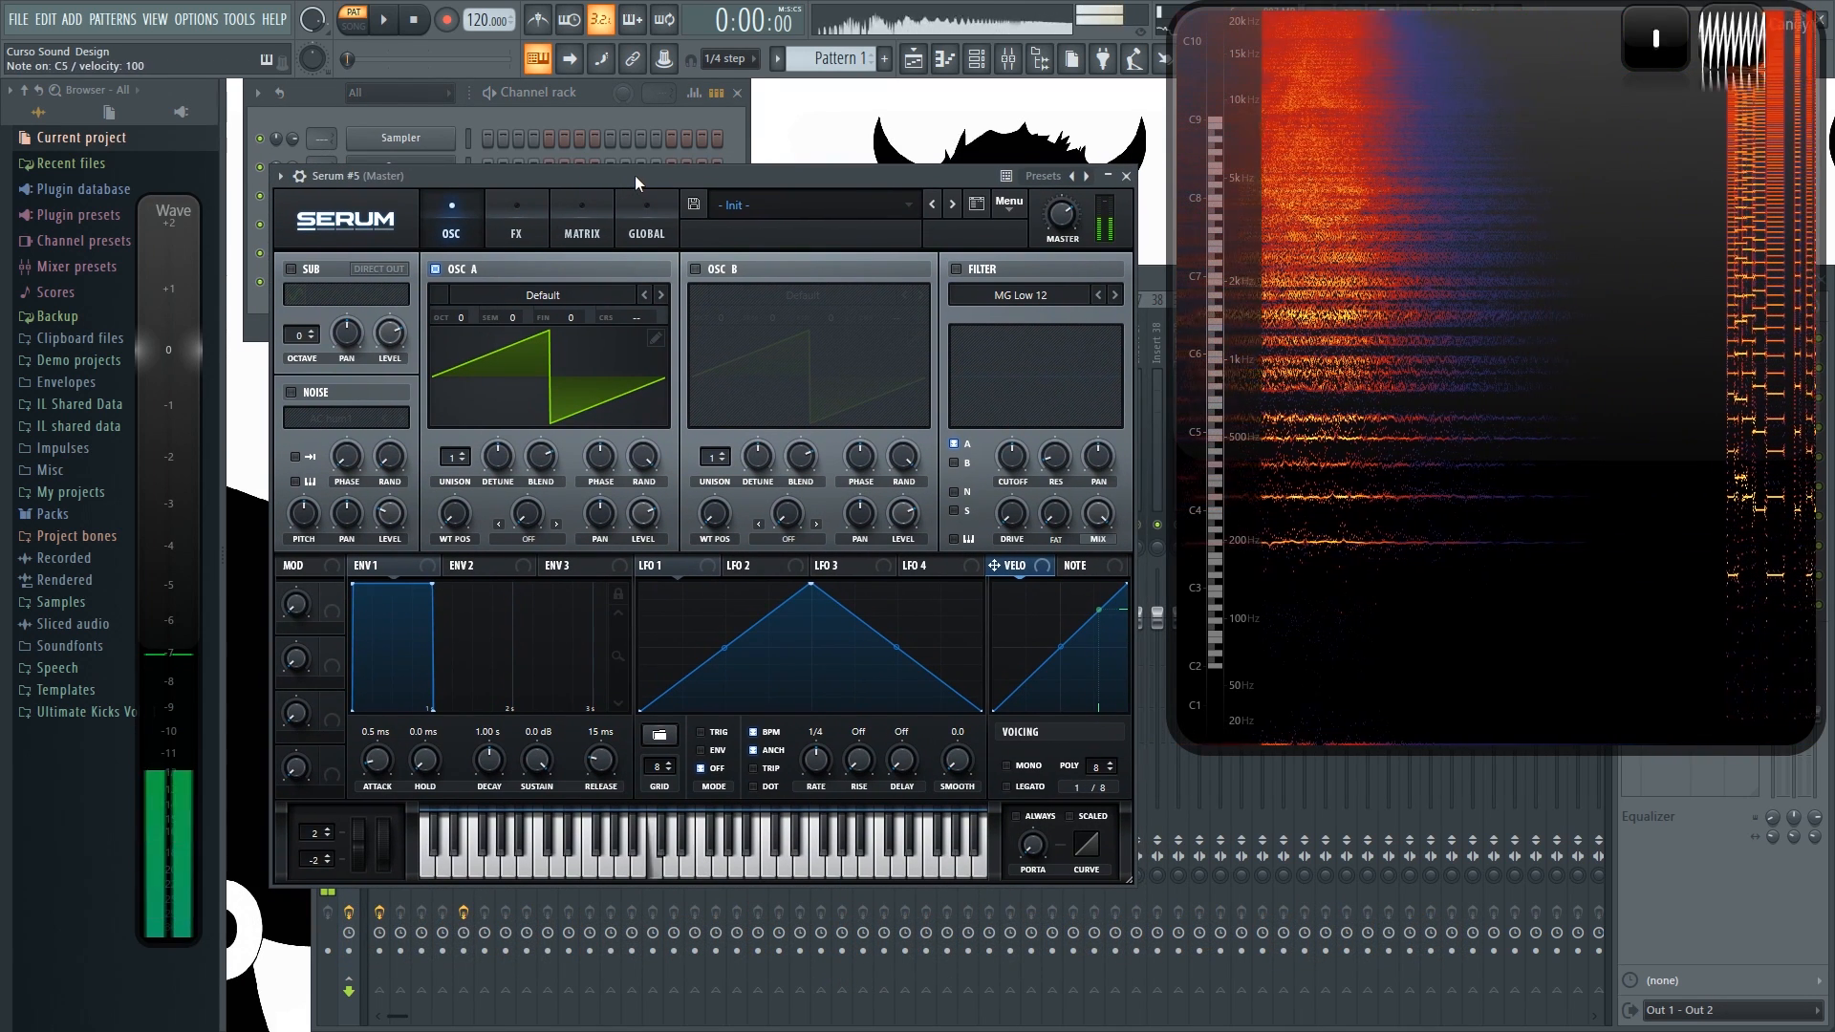
drag(640, 175, 650, 177)
Step: Try the Spectral wavetable Thin Thick [SL] in OSC A, sweeping its position and viewing it in 3D
click(553, 298)
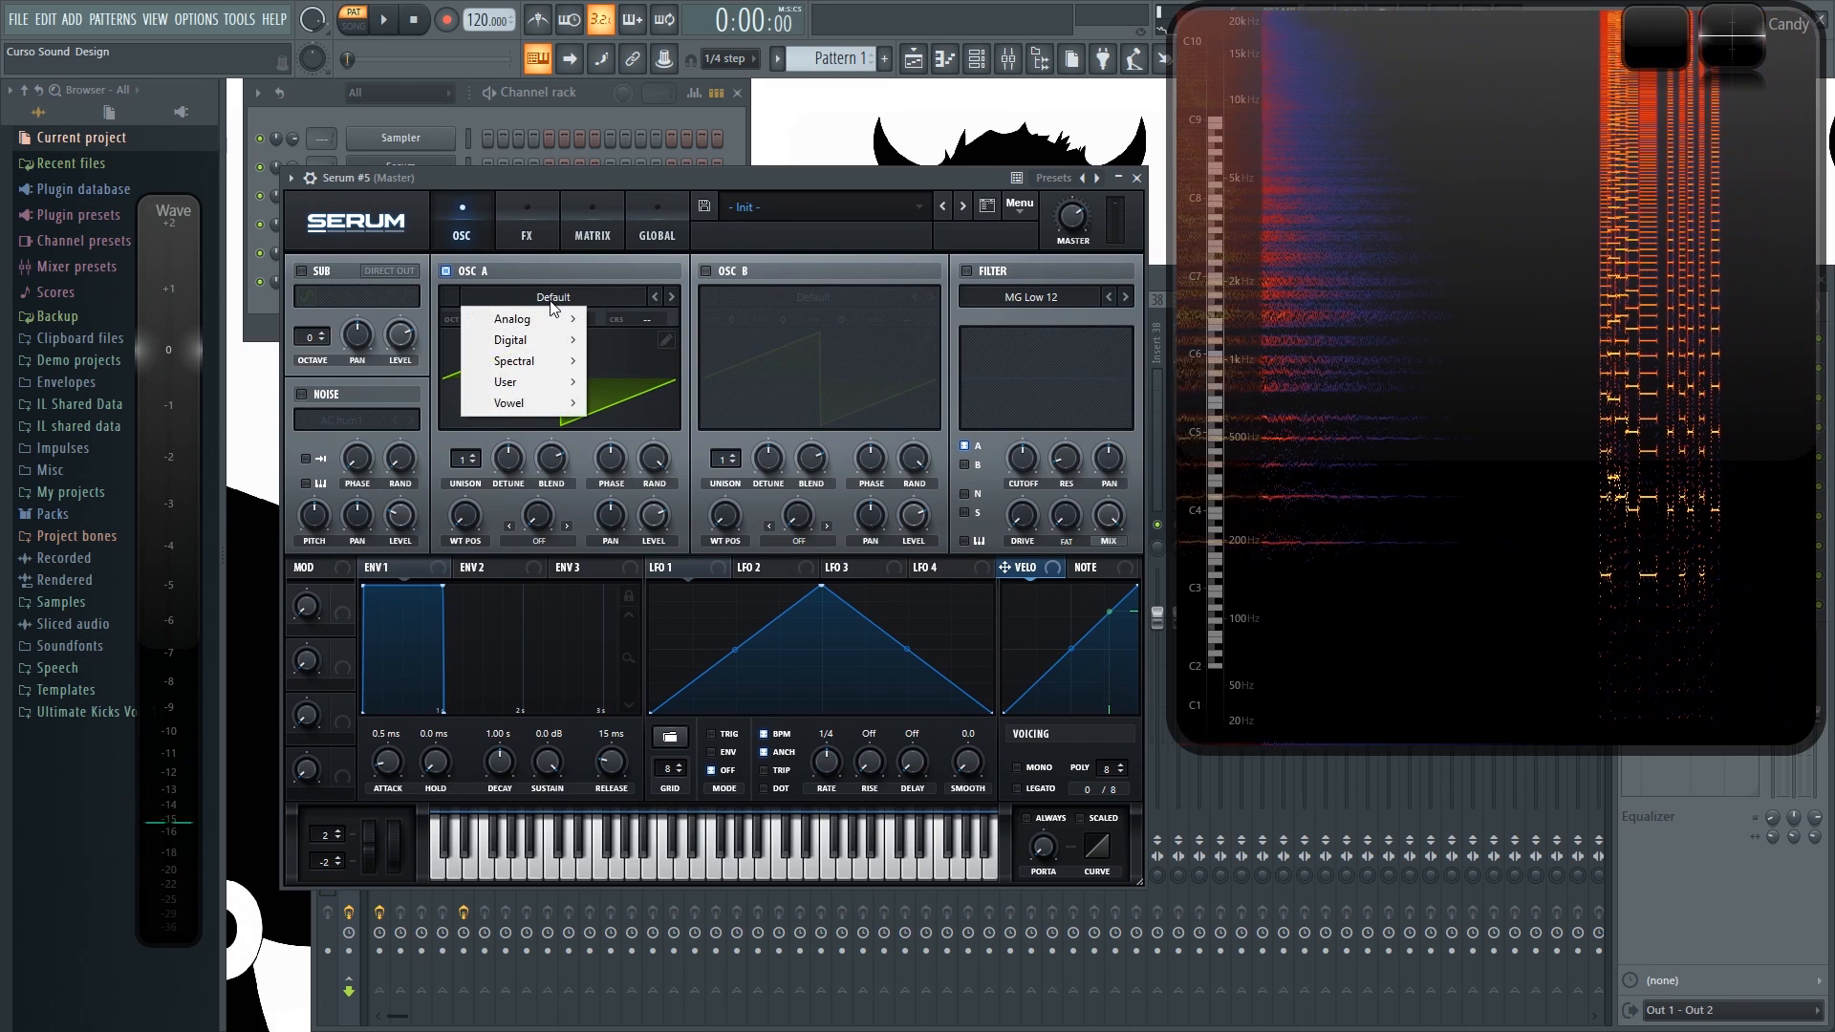
mouse_move(541, 361)
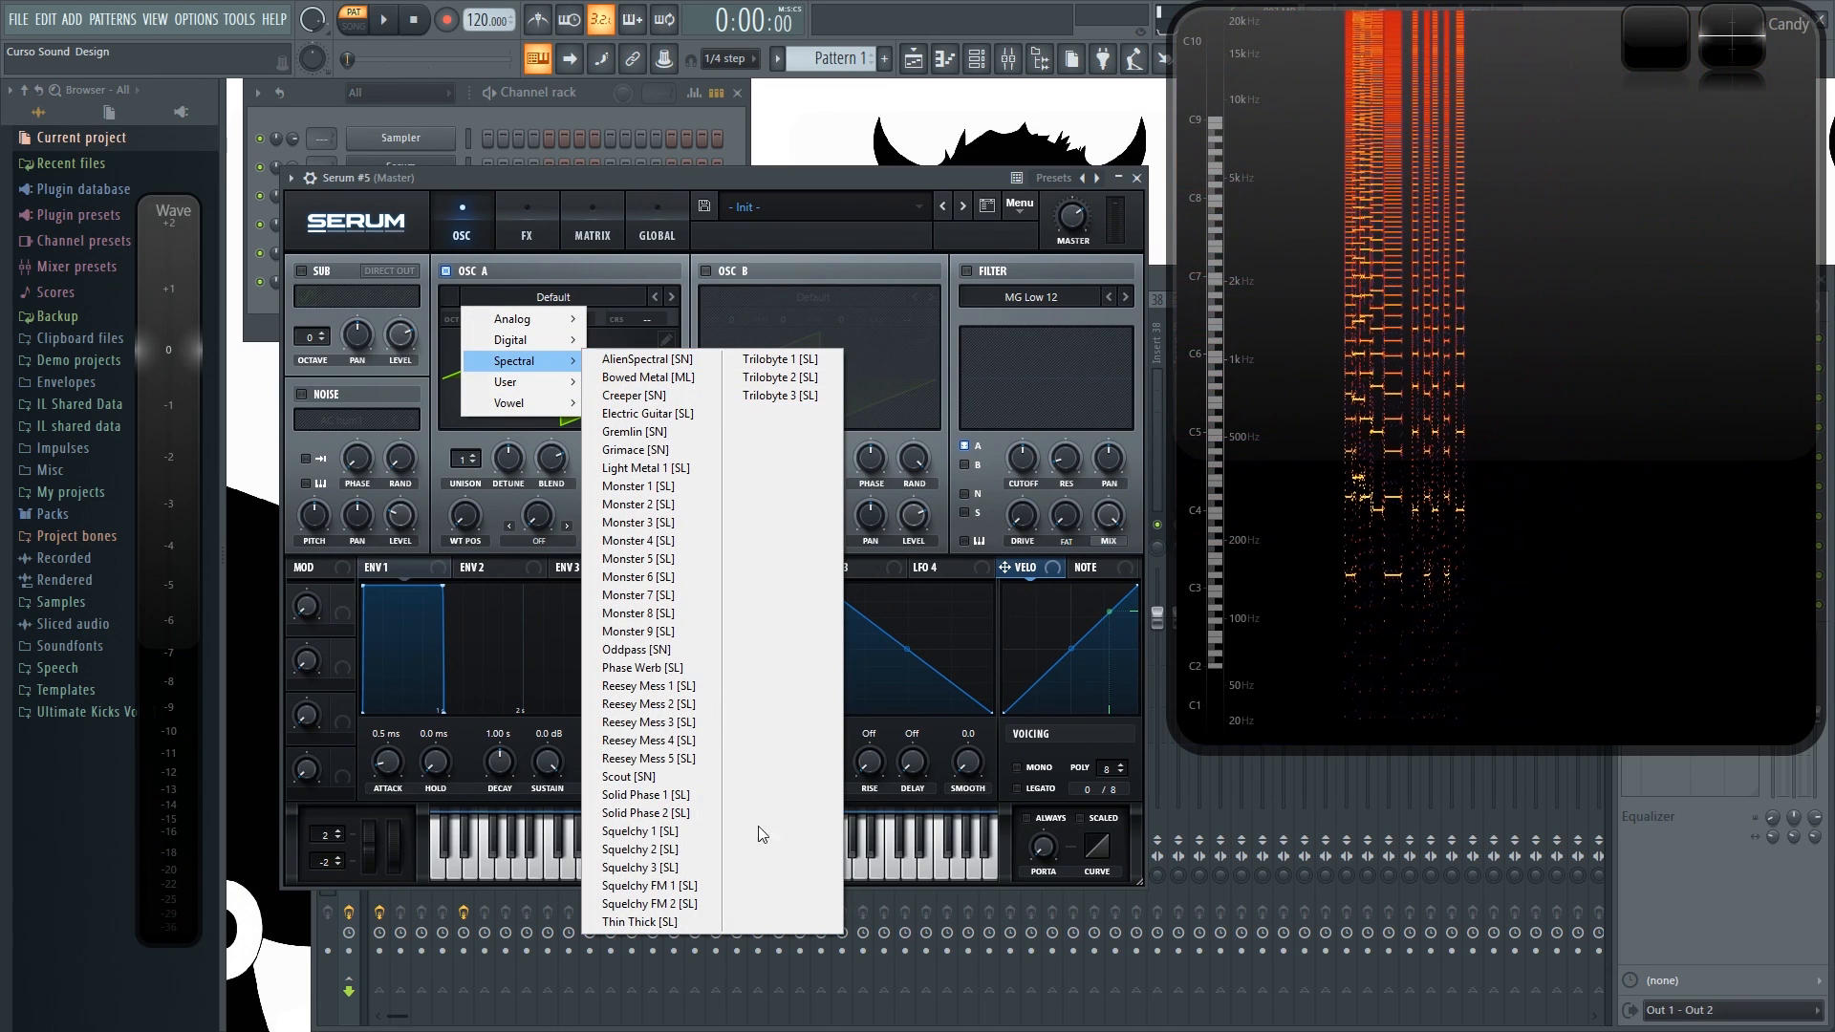
click(639, 922)
drag(466, 516, 491, 621)
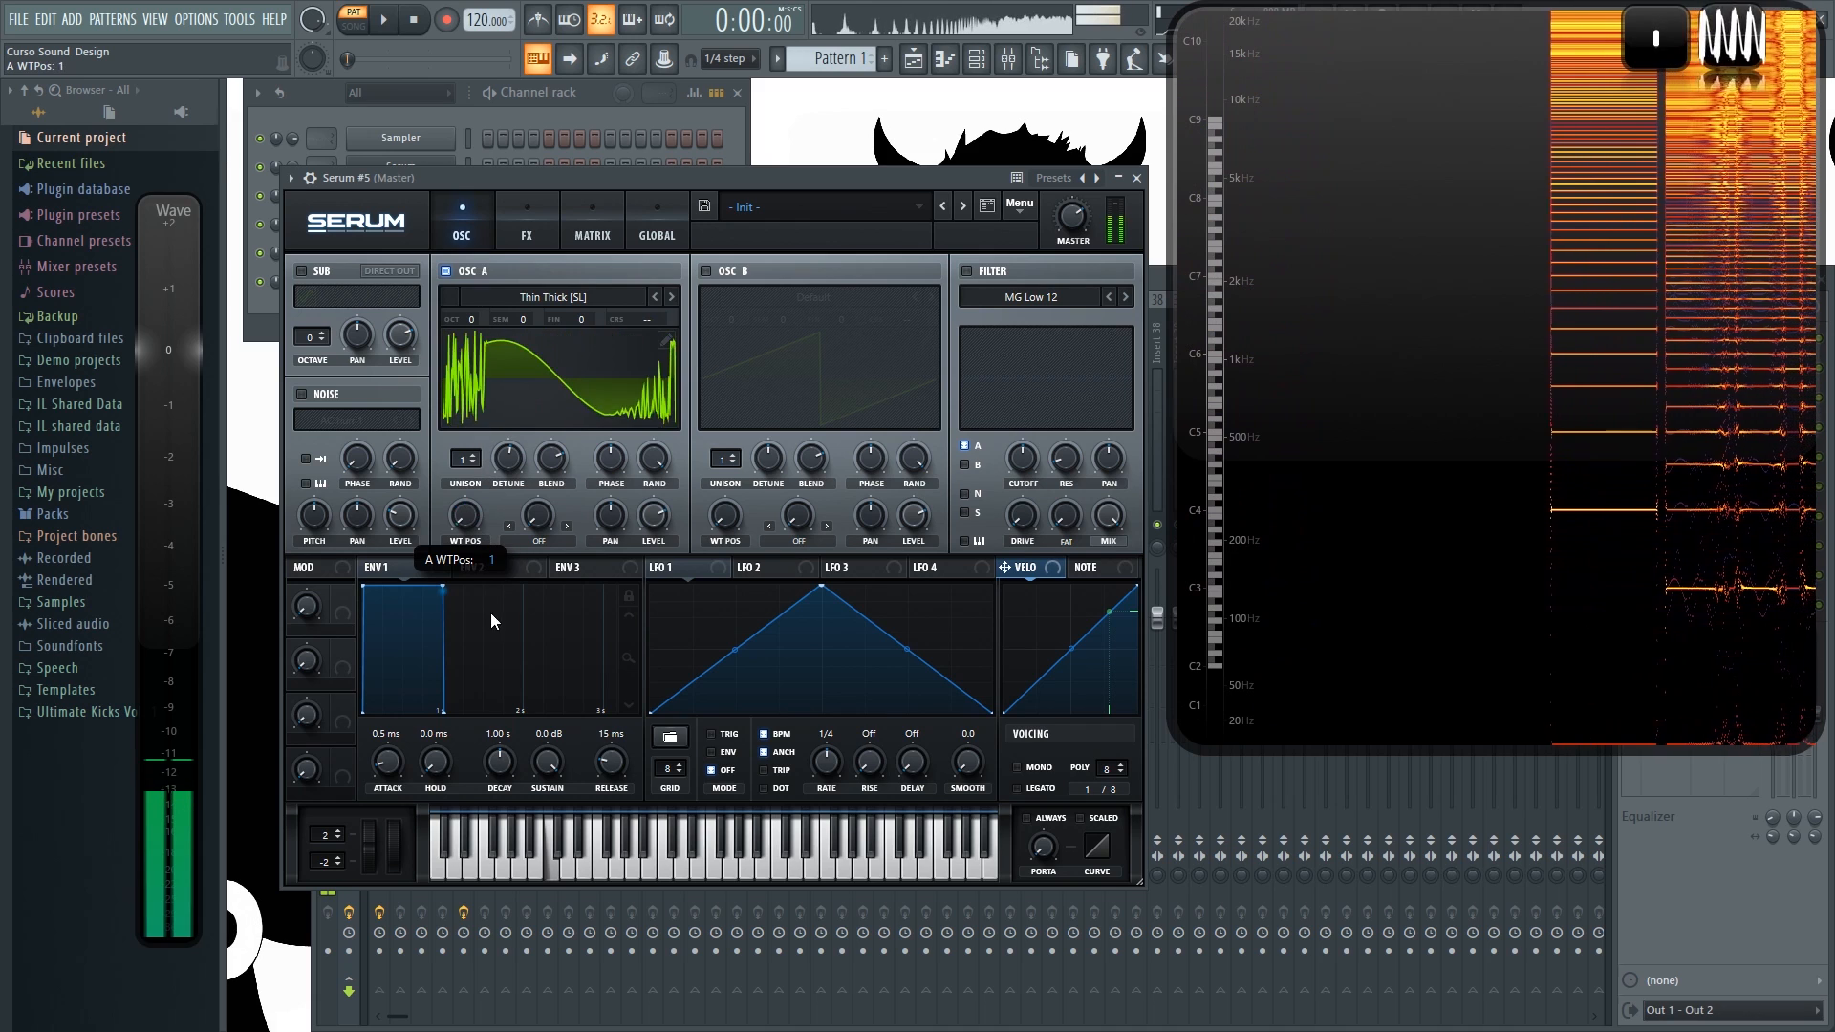
click(560, 394)
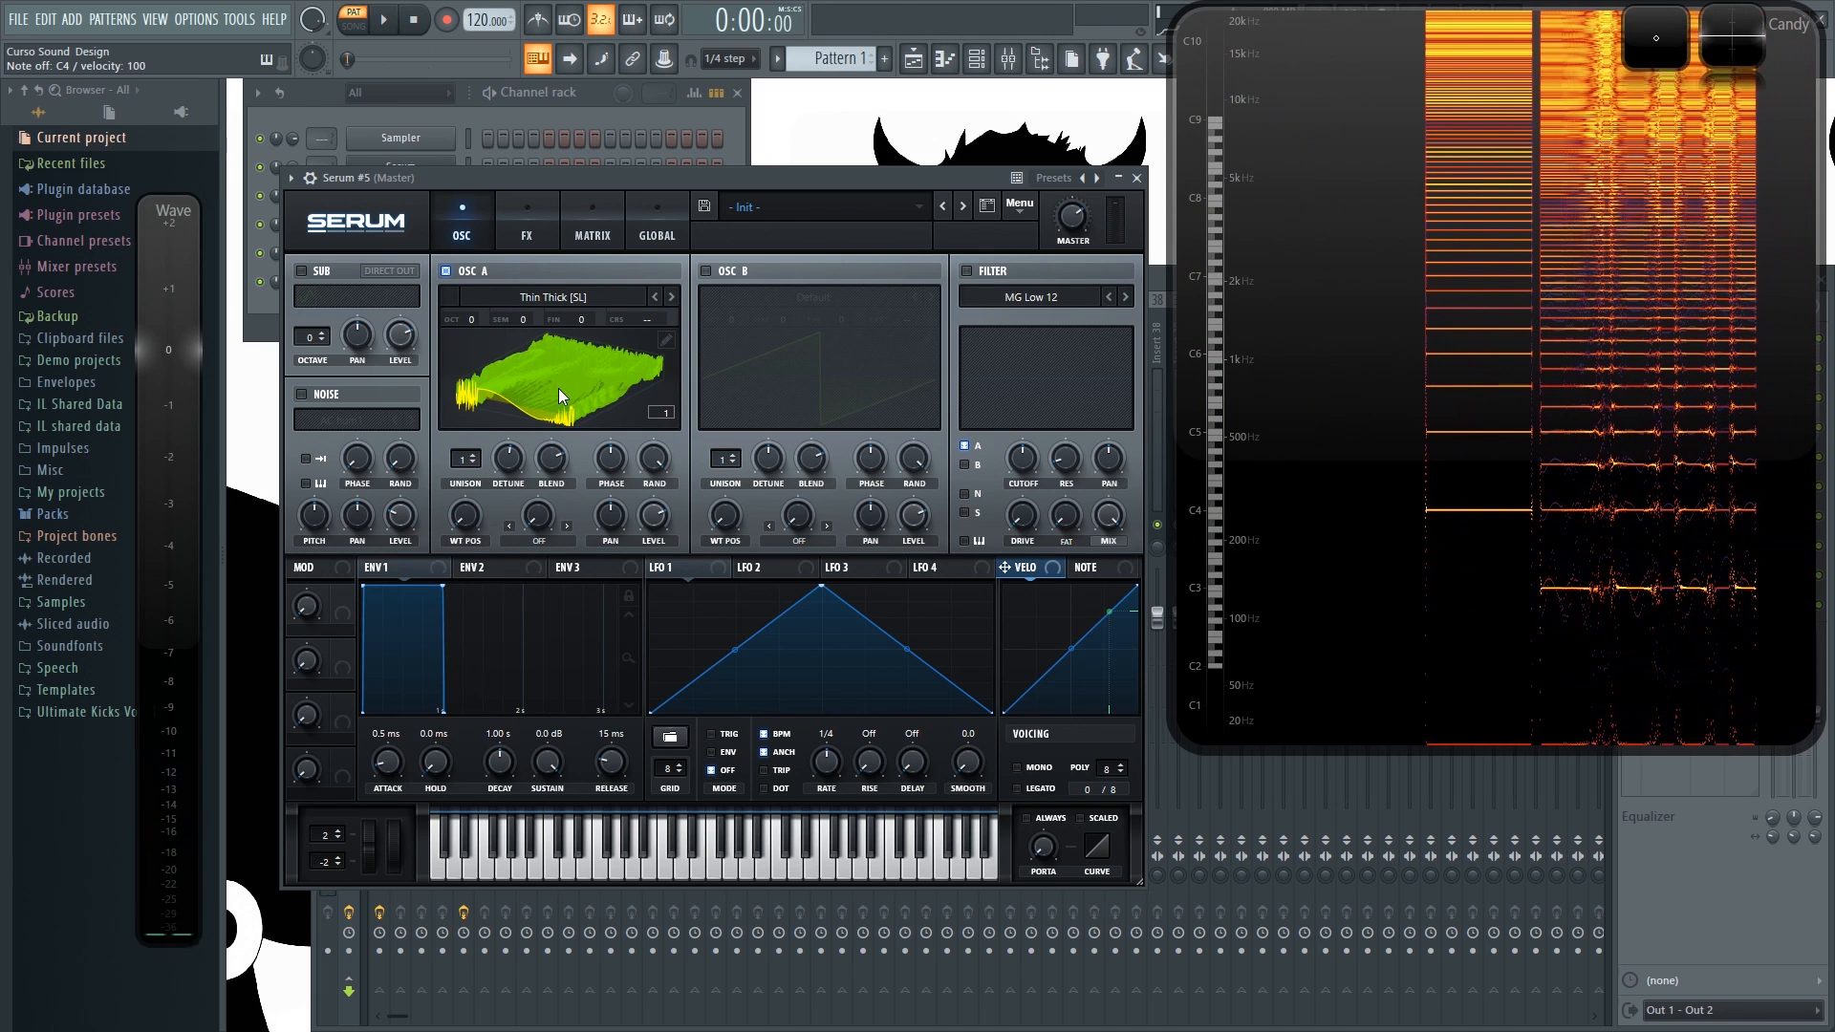
Step: Try the Digital wavetable Ethos in OSC A and switch its display back to the 2D waveform
click(552, 298)
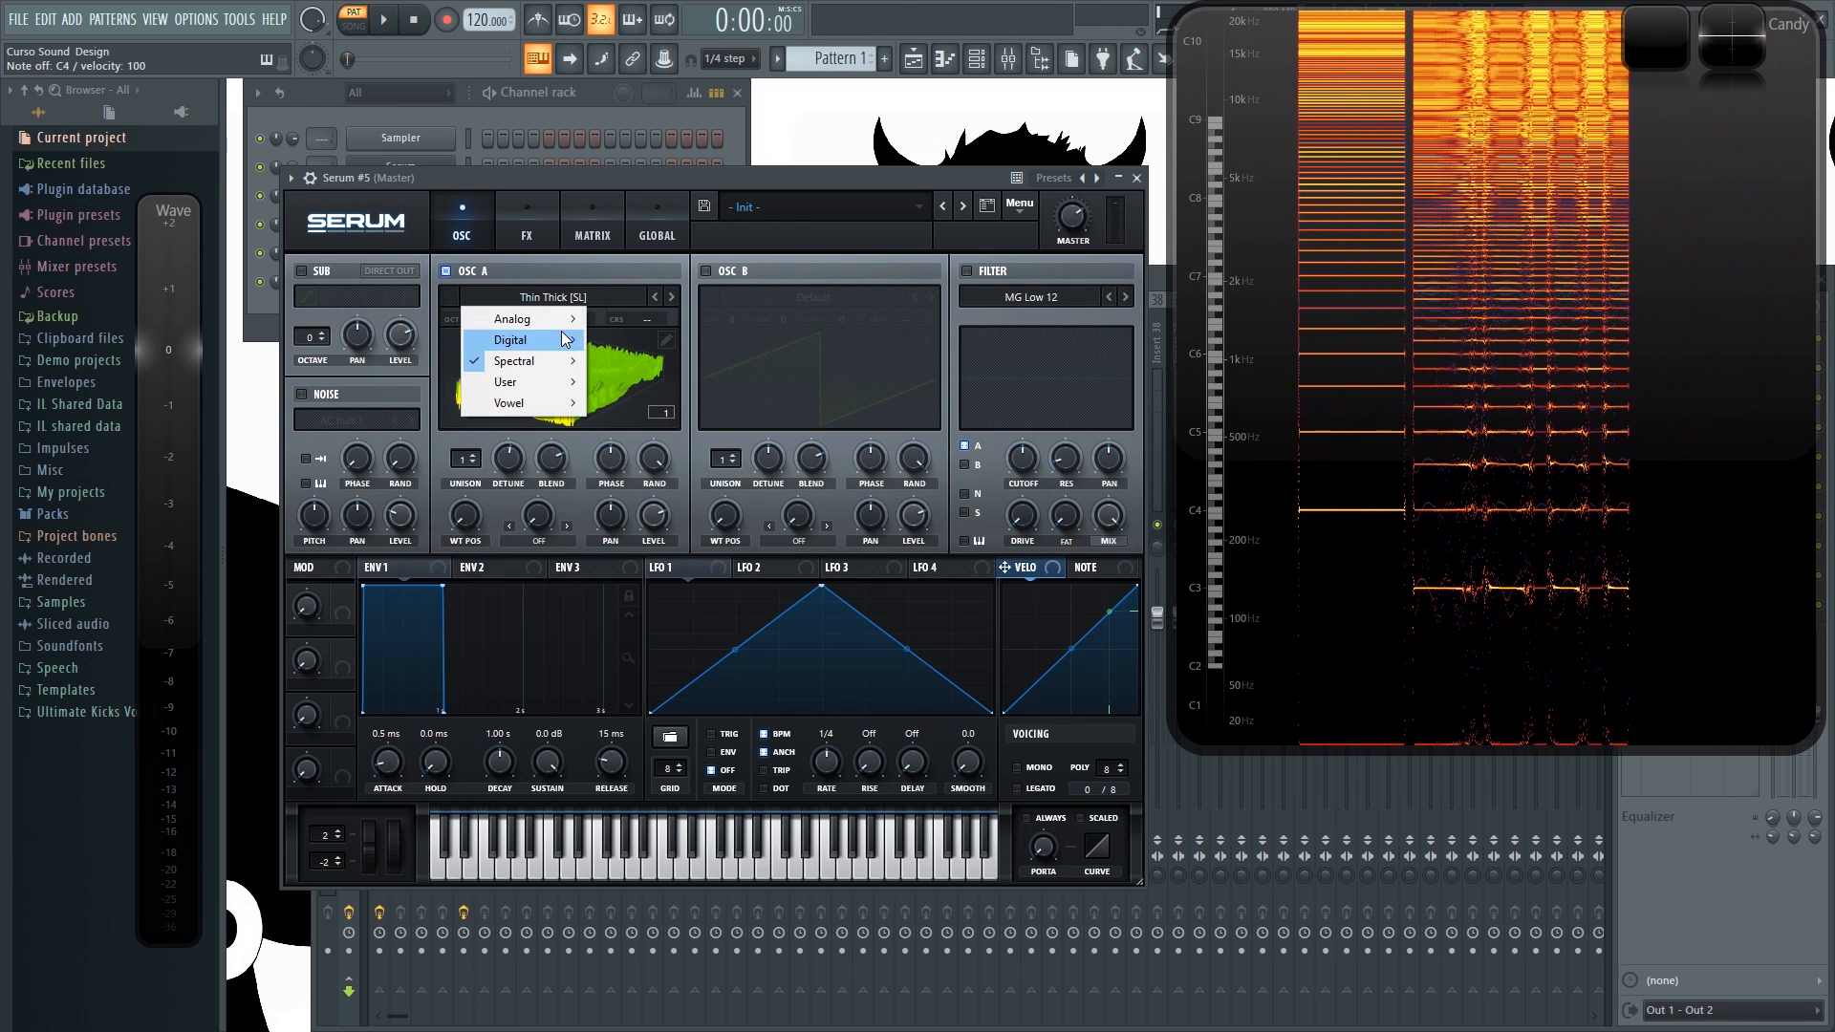
mouse_move(565, 340)
click(616, 592)
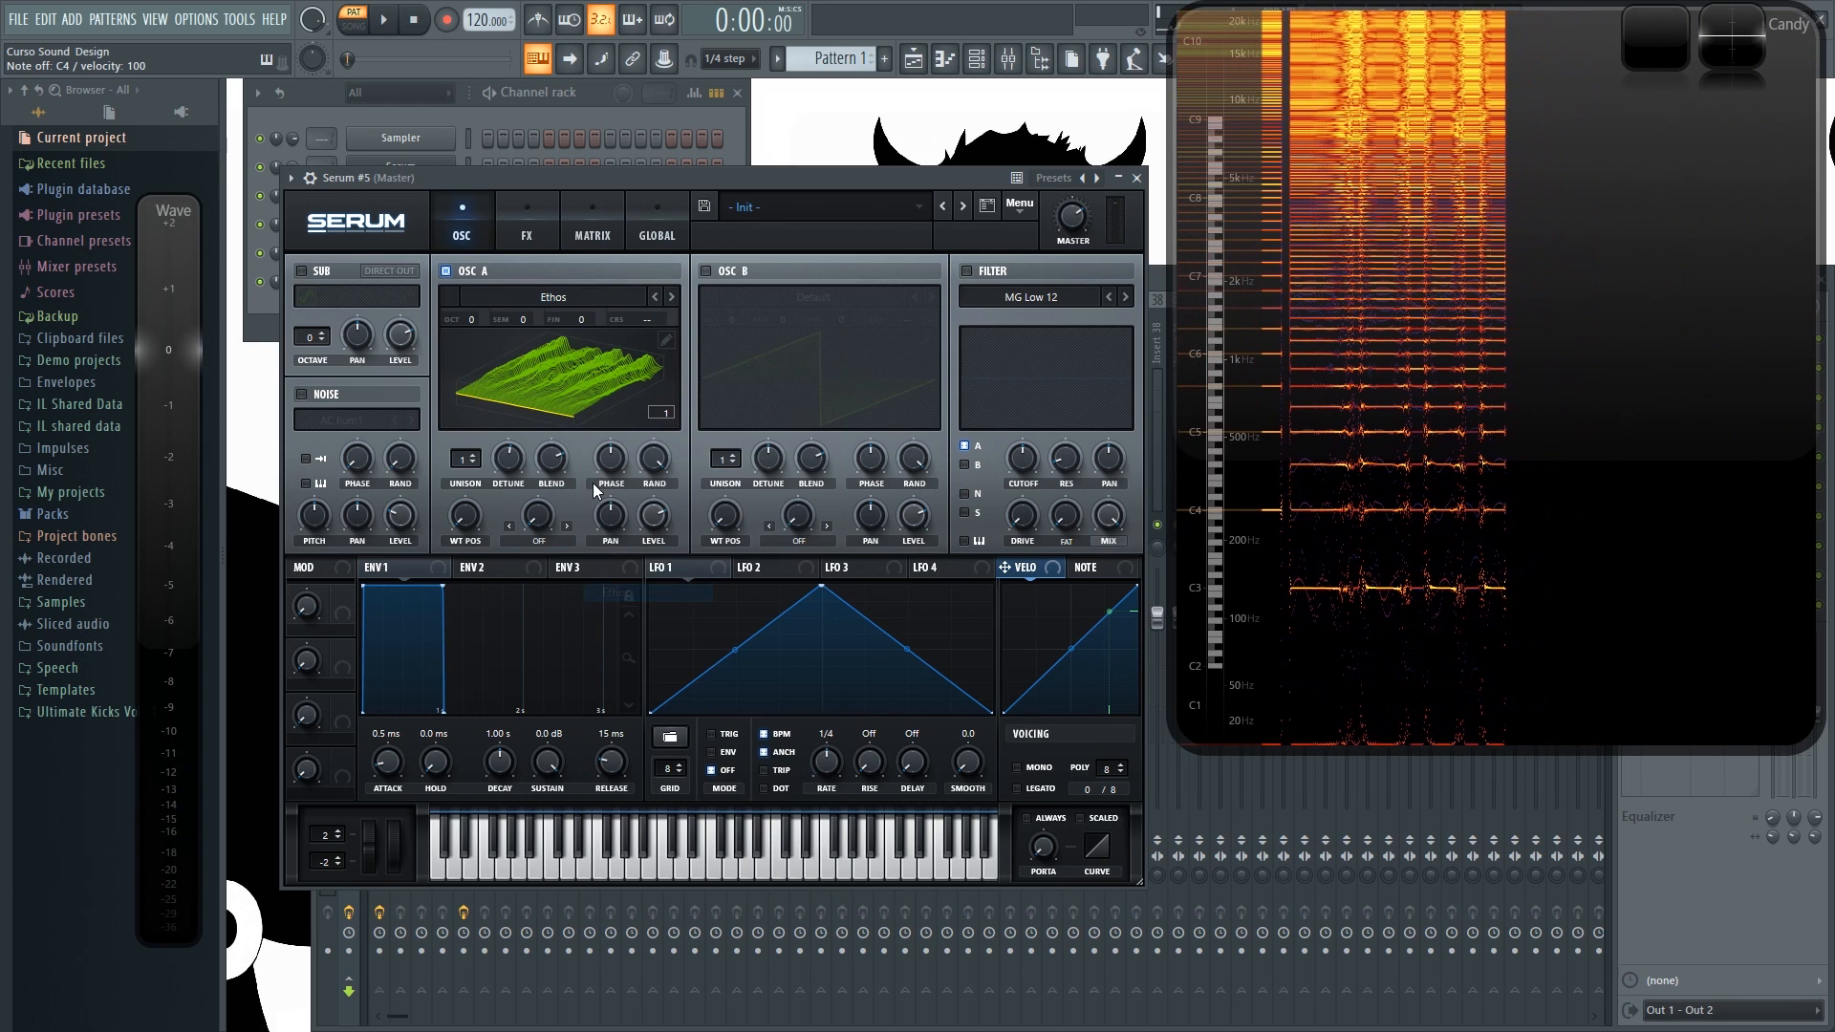
click(543, 384)
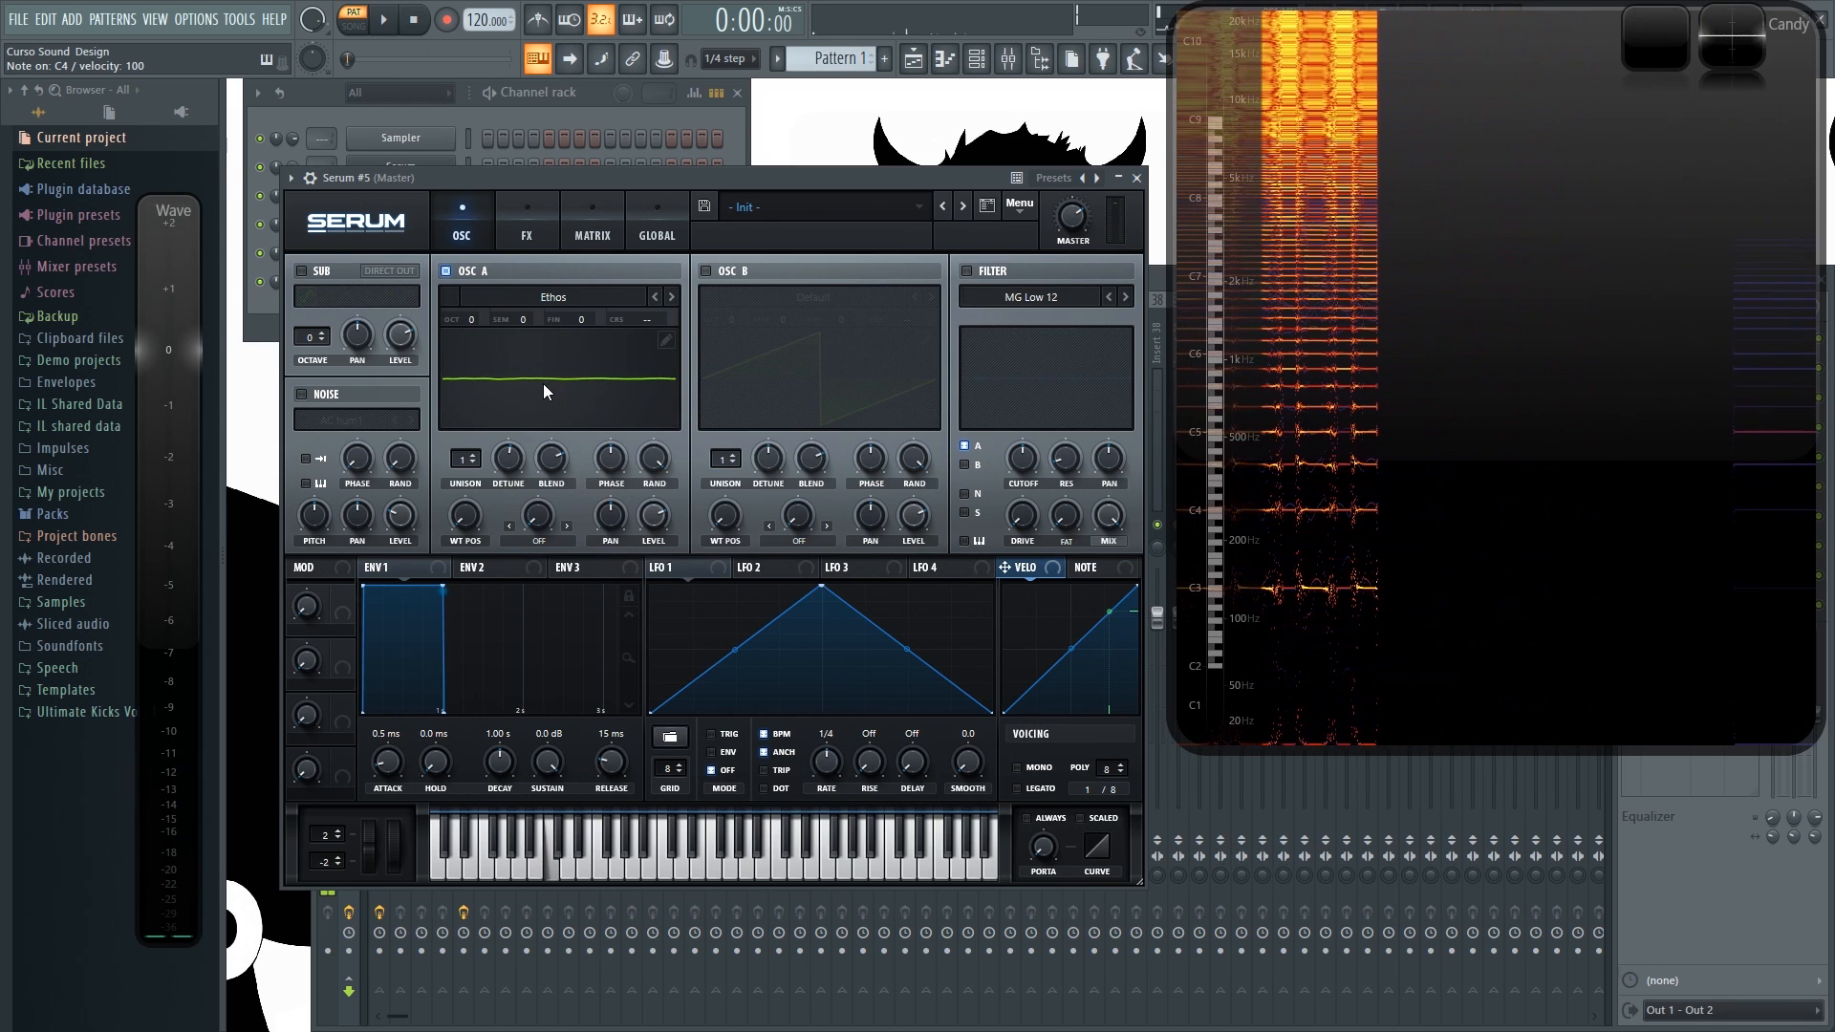
drag(544, 385, 539, 322)
Step: Try the Analog wavetable Jno in OSC A and sweep its wavetable position while playing notes
click(540, 298)
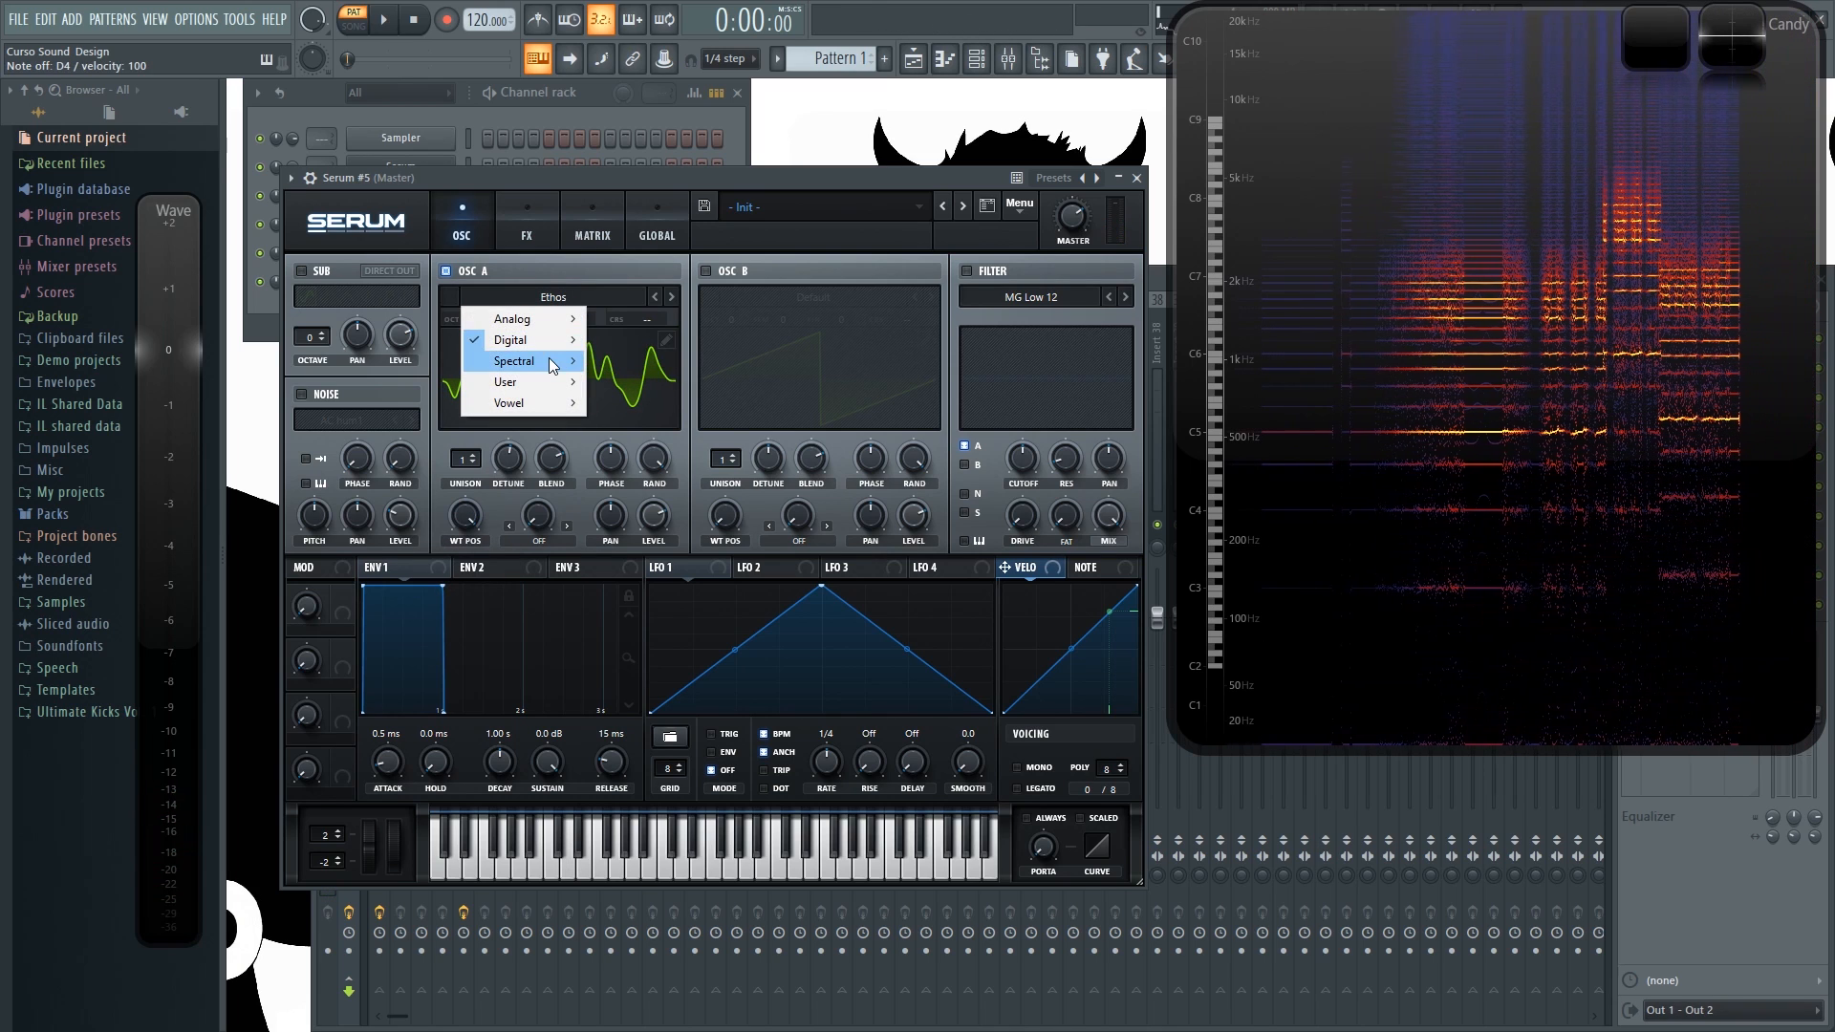
mouse_move(562, 323)
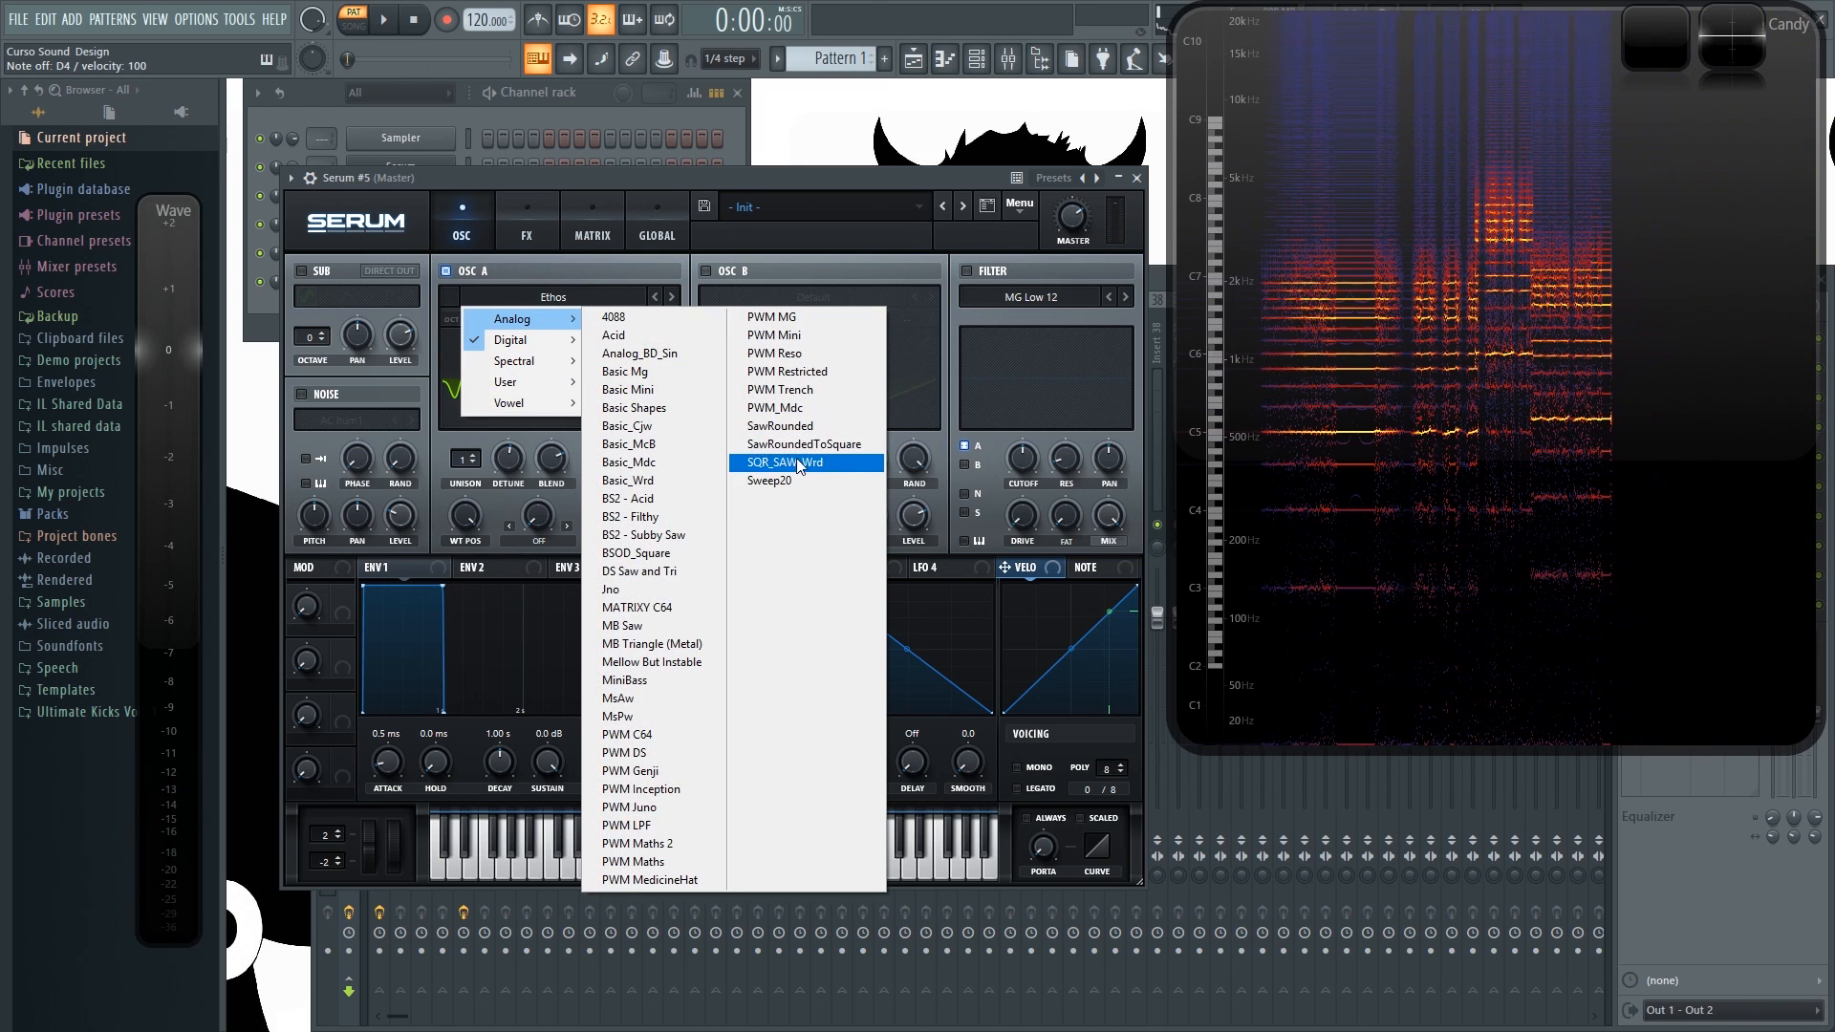
click(674, 589)
drag(466, 516, 516, 352)
Step: Try the Vowel wavetable ML Addifunk in OSC A and sweep through its frames while playing notes
click(540, 298)
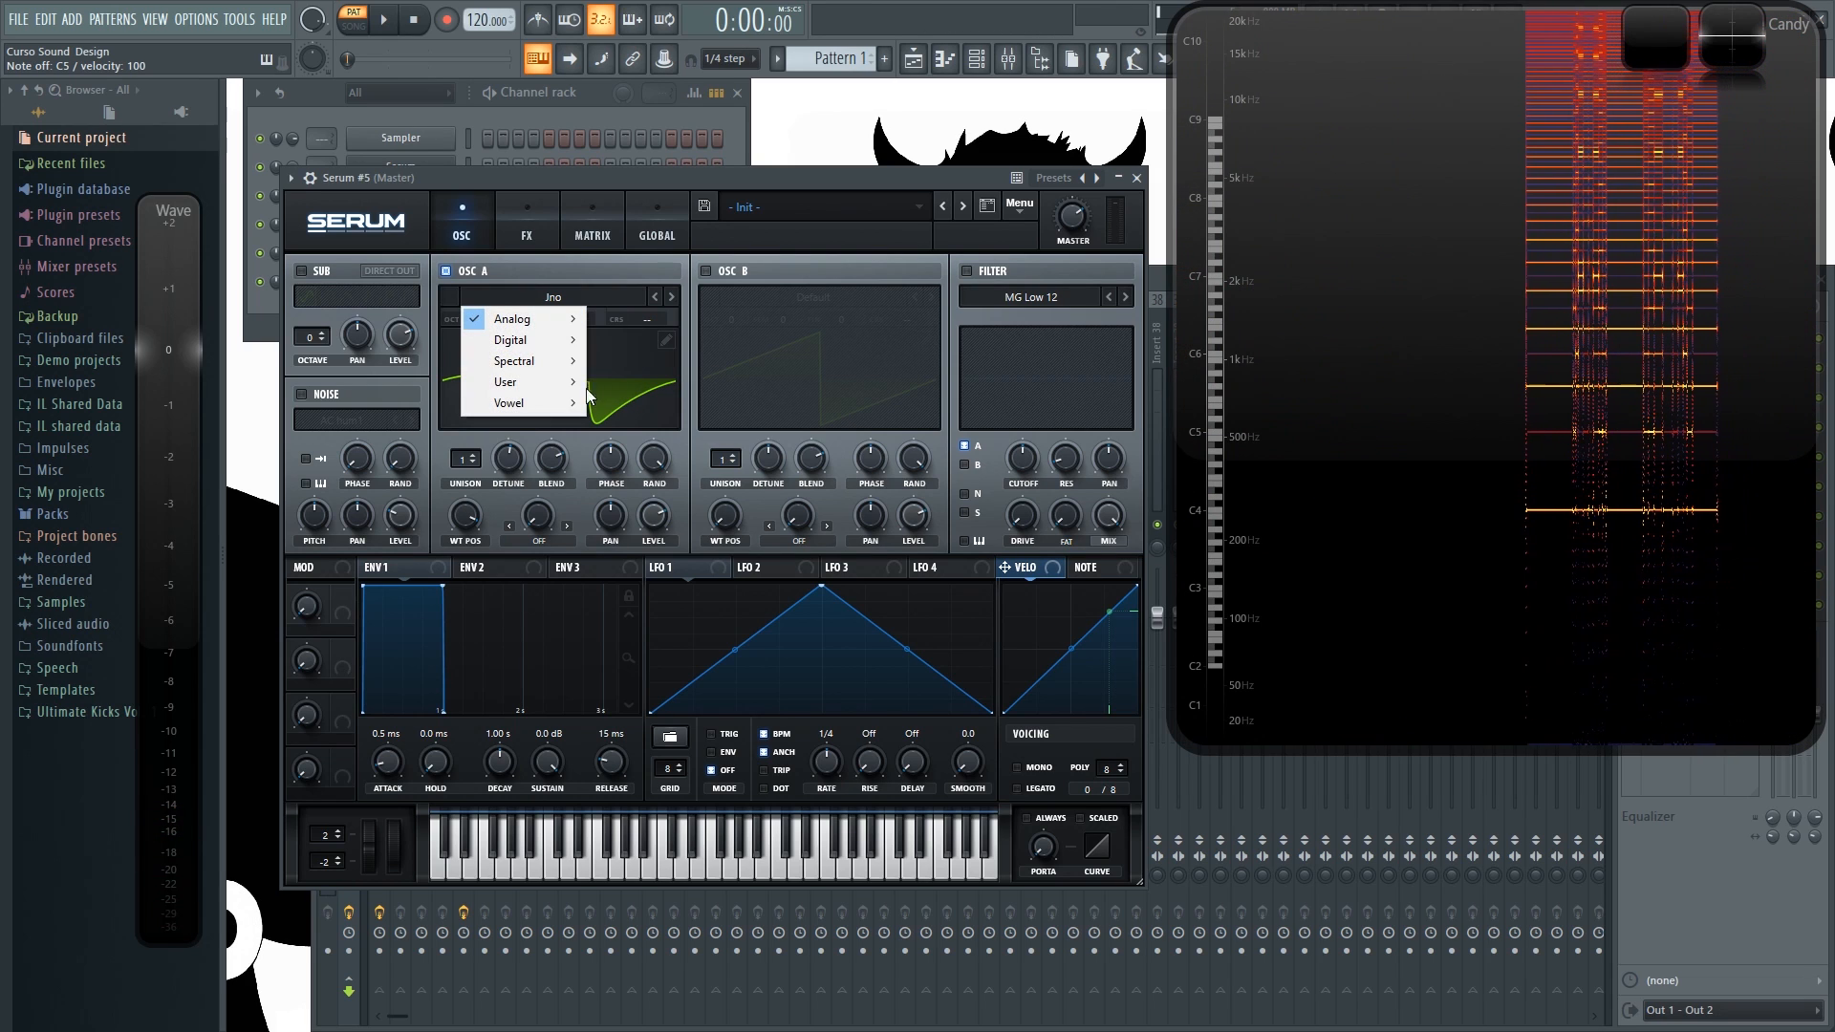
mouse_move(554, 411)
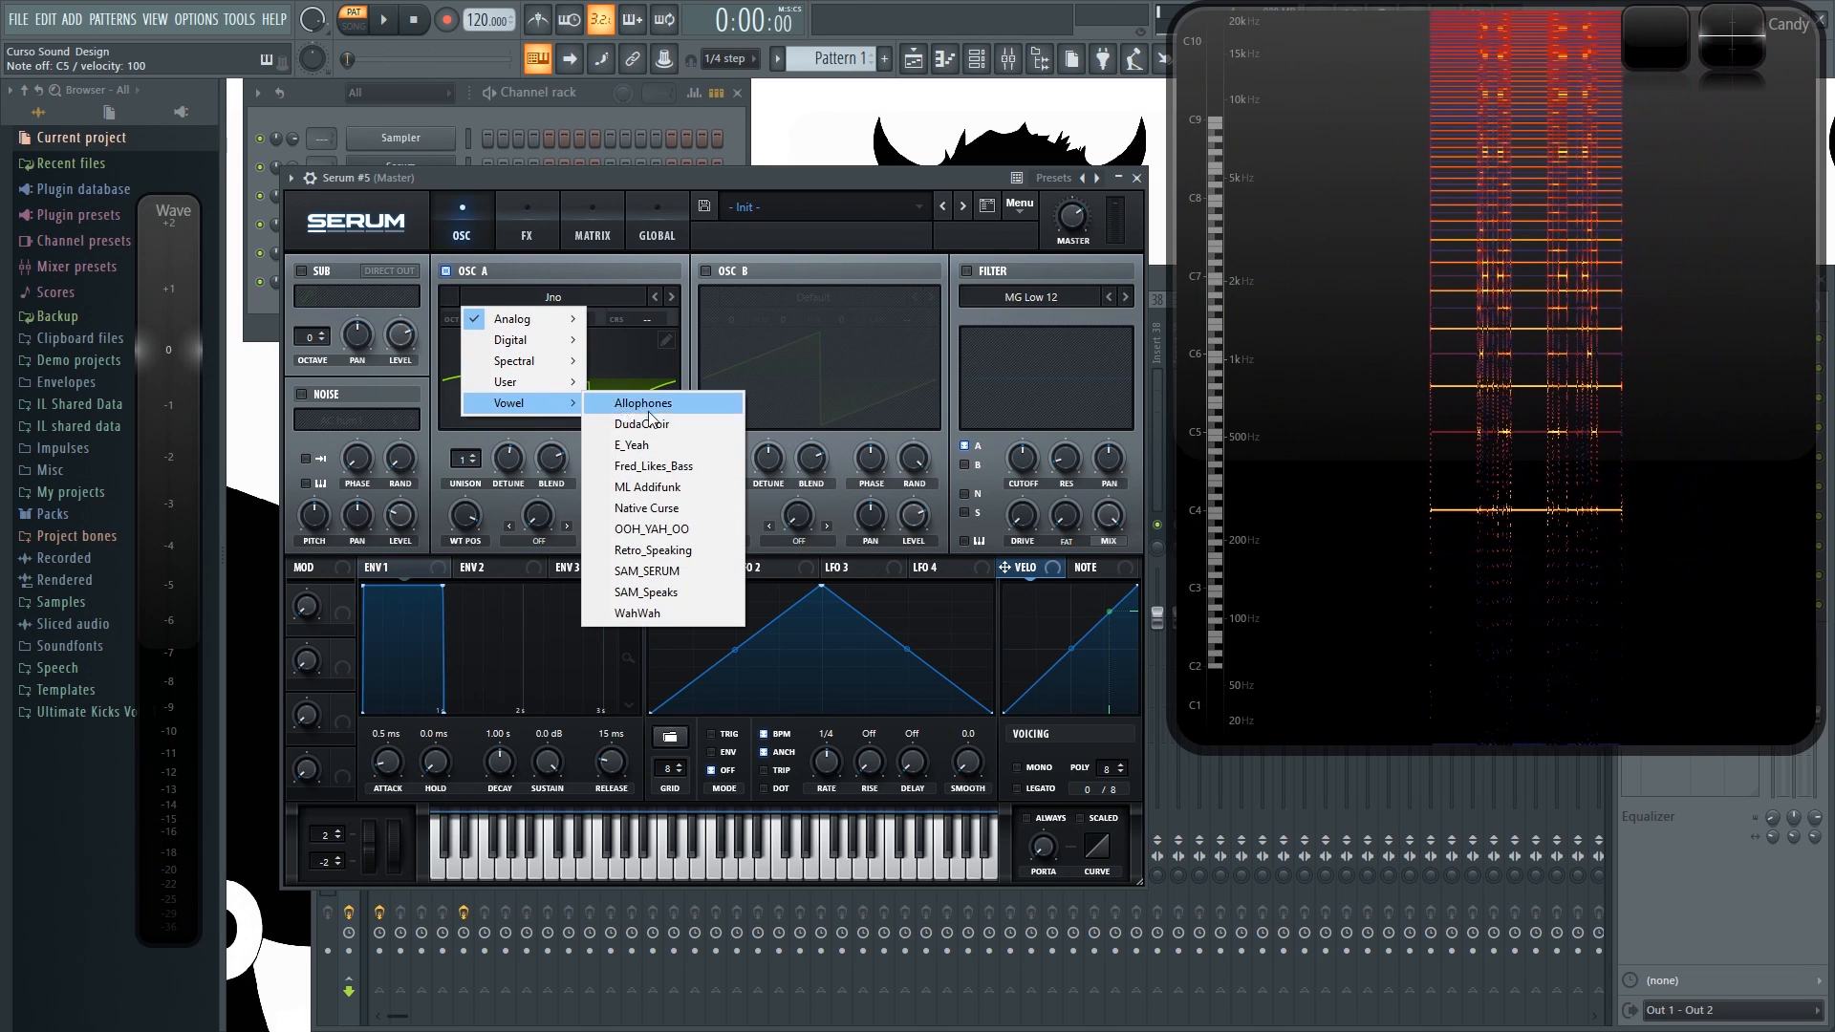
click(705, 488)
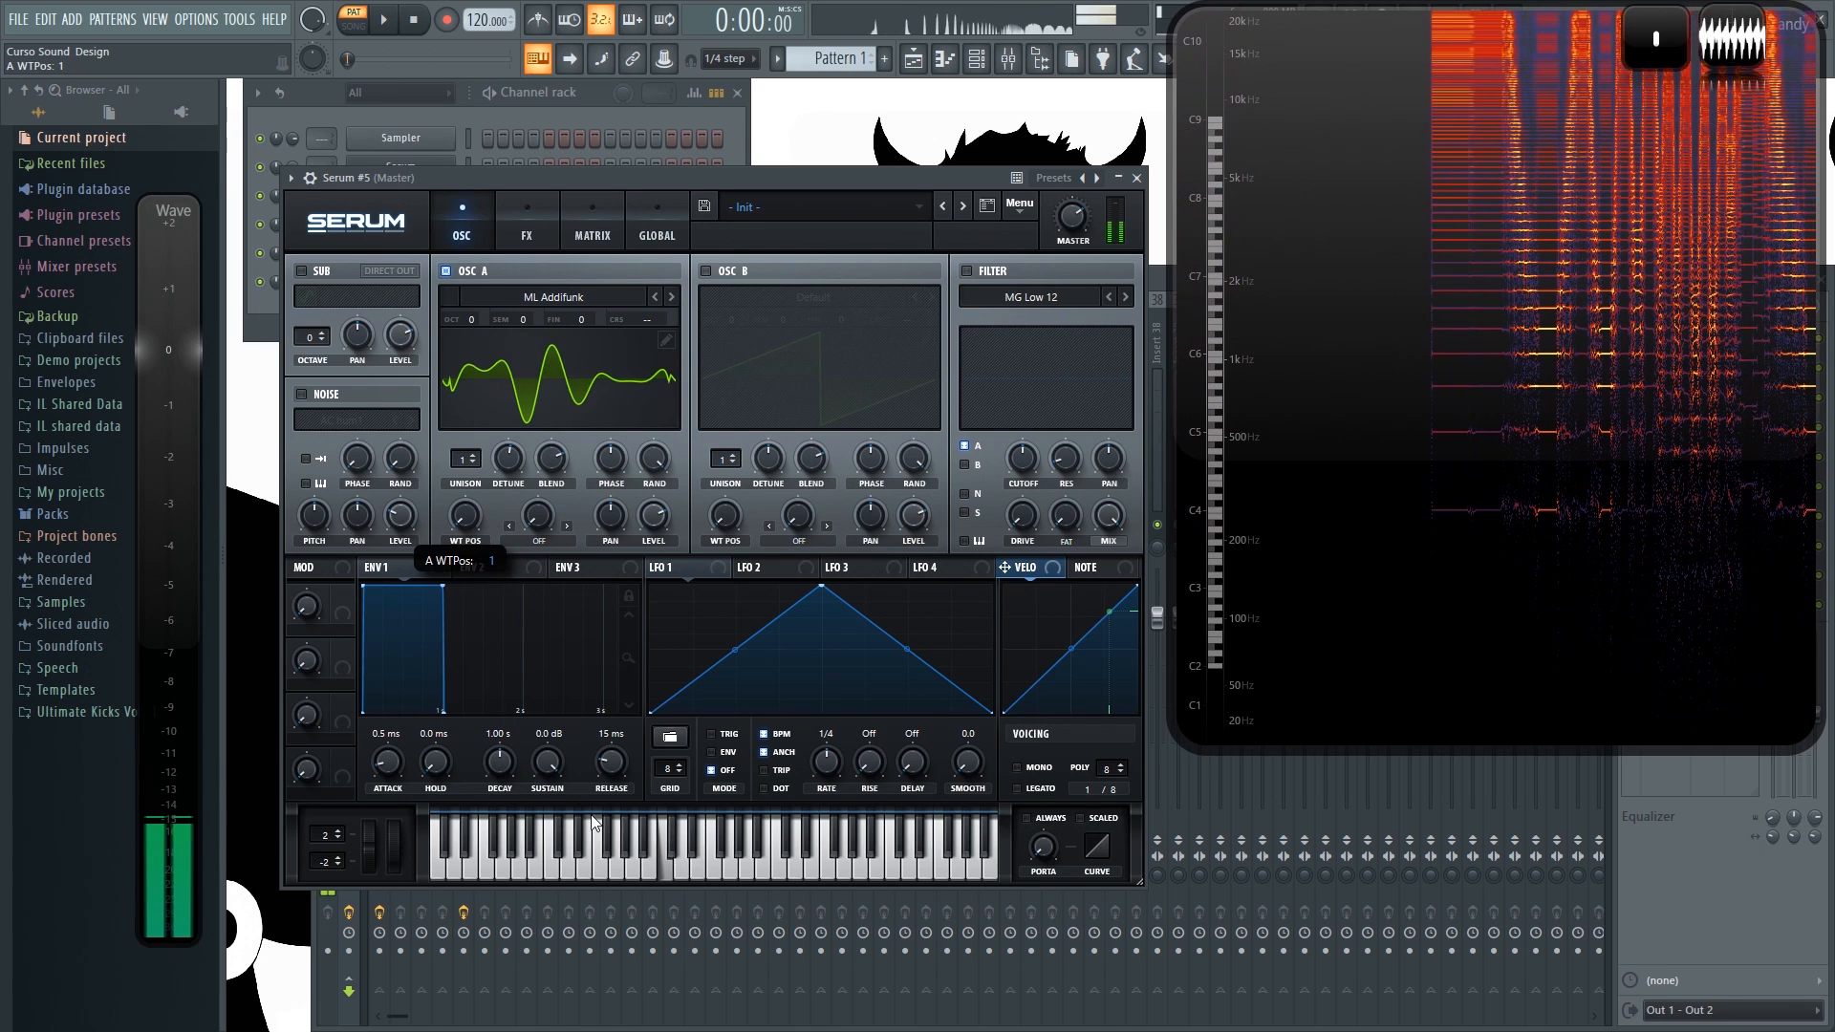
Step: Load the Vowel wavetable Allophones into OSC A and play a note to hear it
click(564, 302)
mouse_move(554, 403)
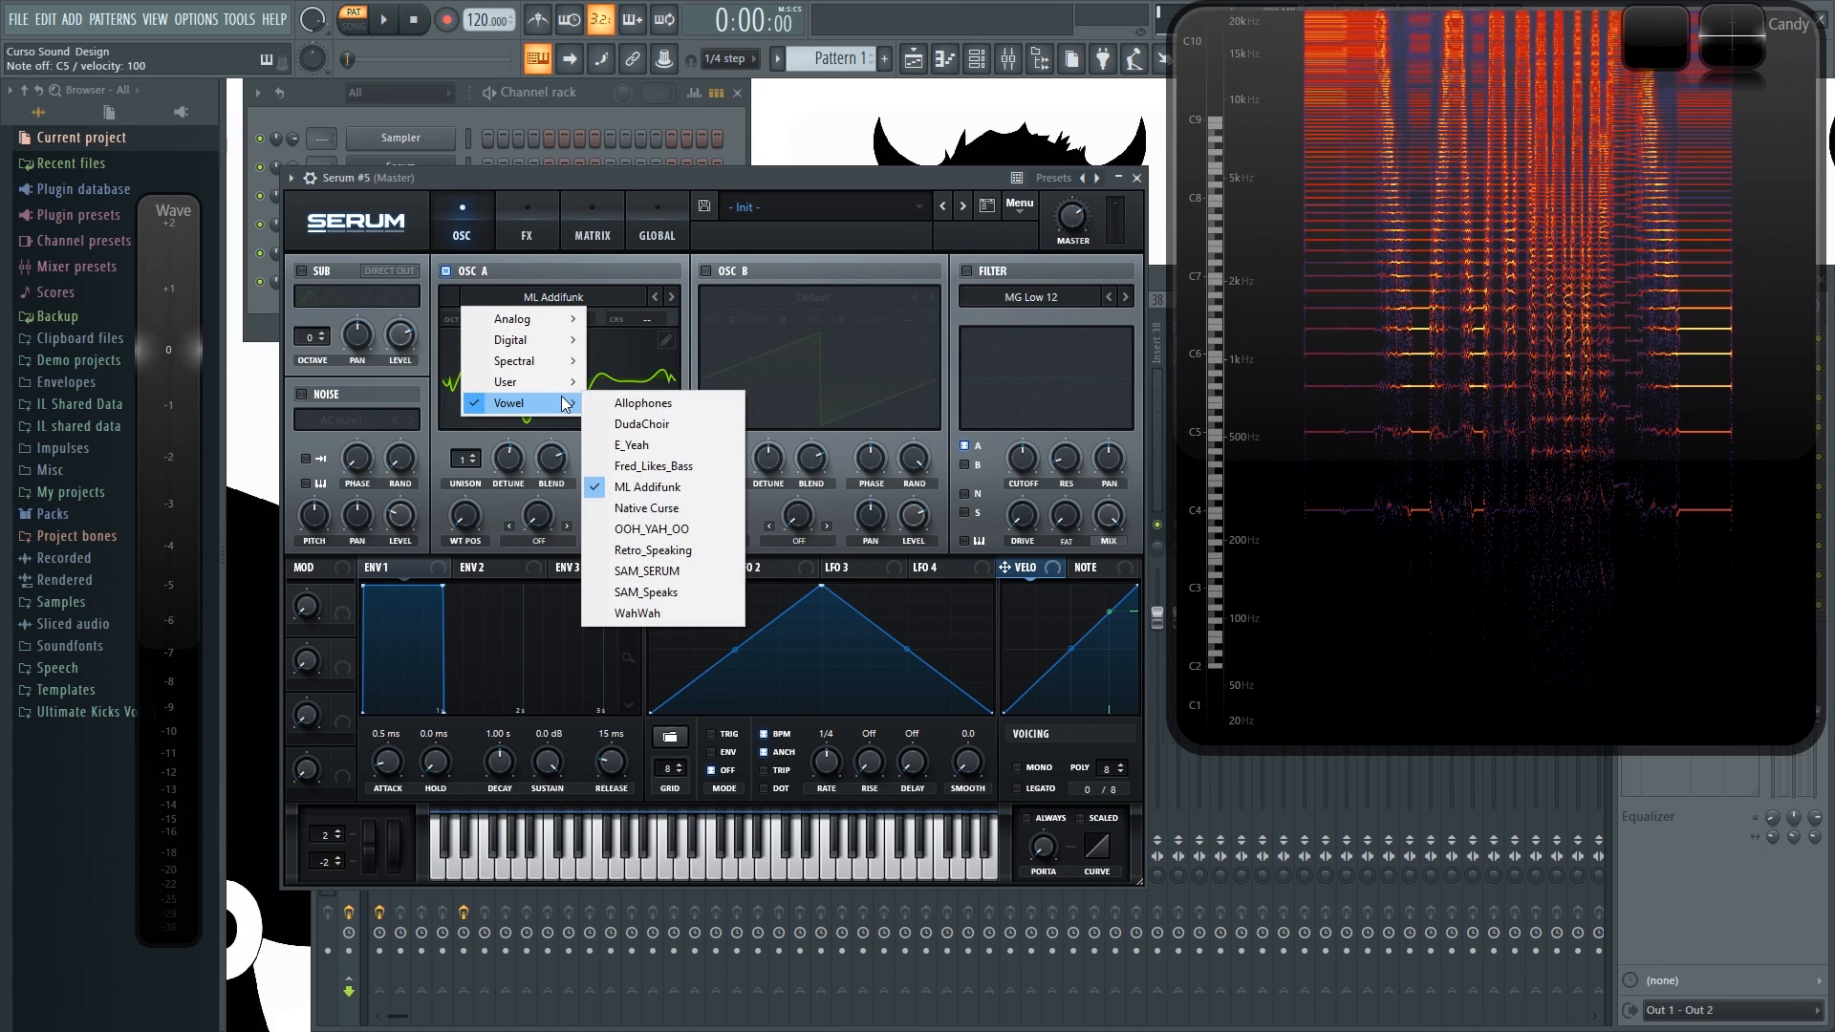
click(636, 403)
key(q)
Step: Modulate OSC A's wavetable position with LFO 1, running unsynced from BPM at a rate of 0.2 Hz
drag(468, 517, 510, 494)
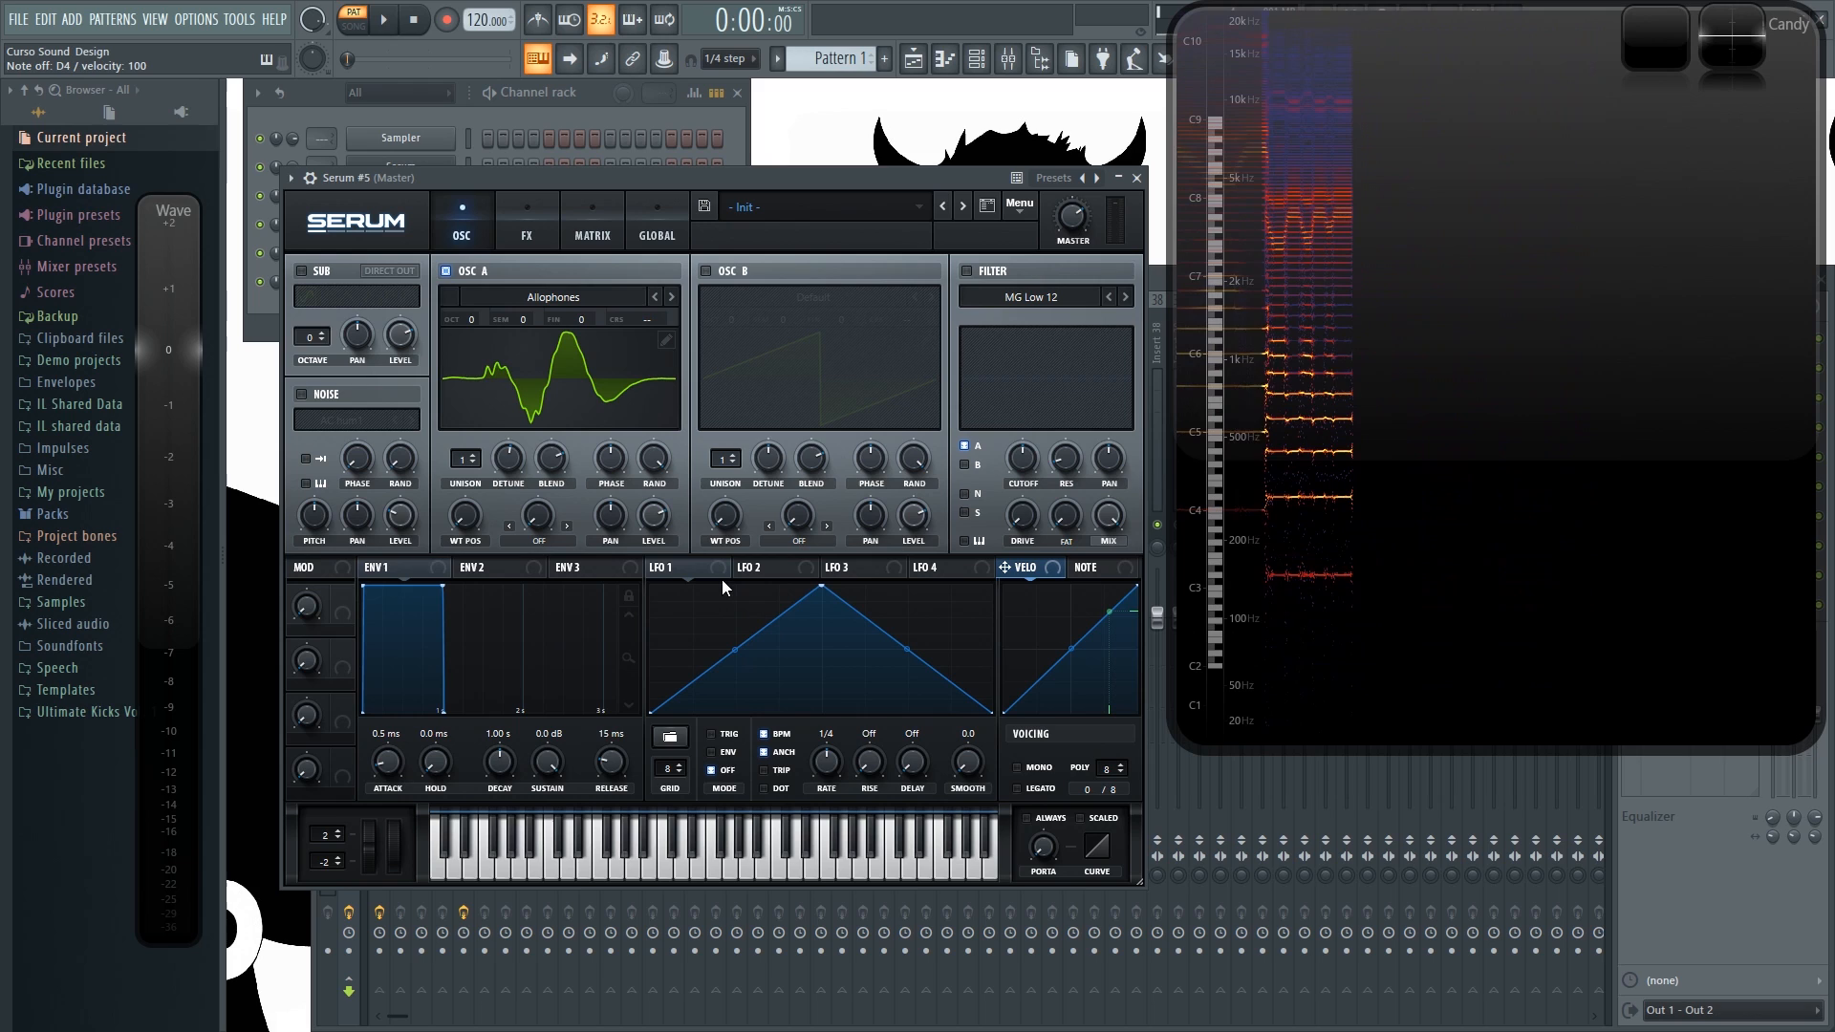
key(z)
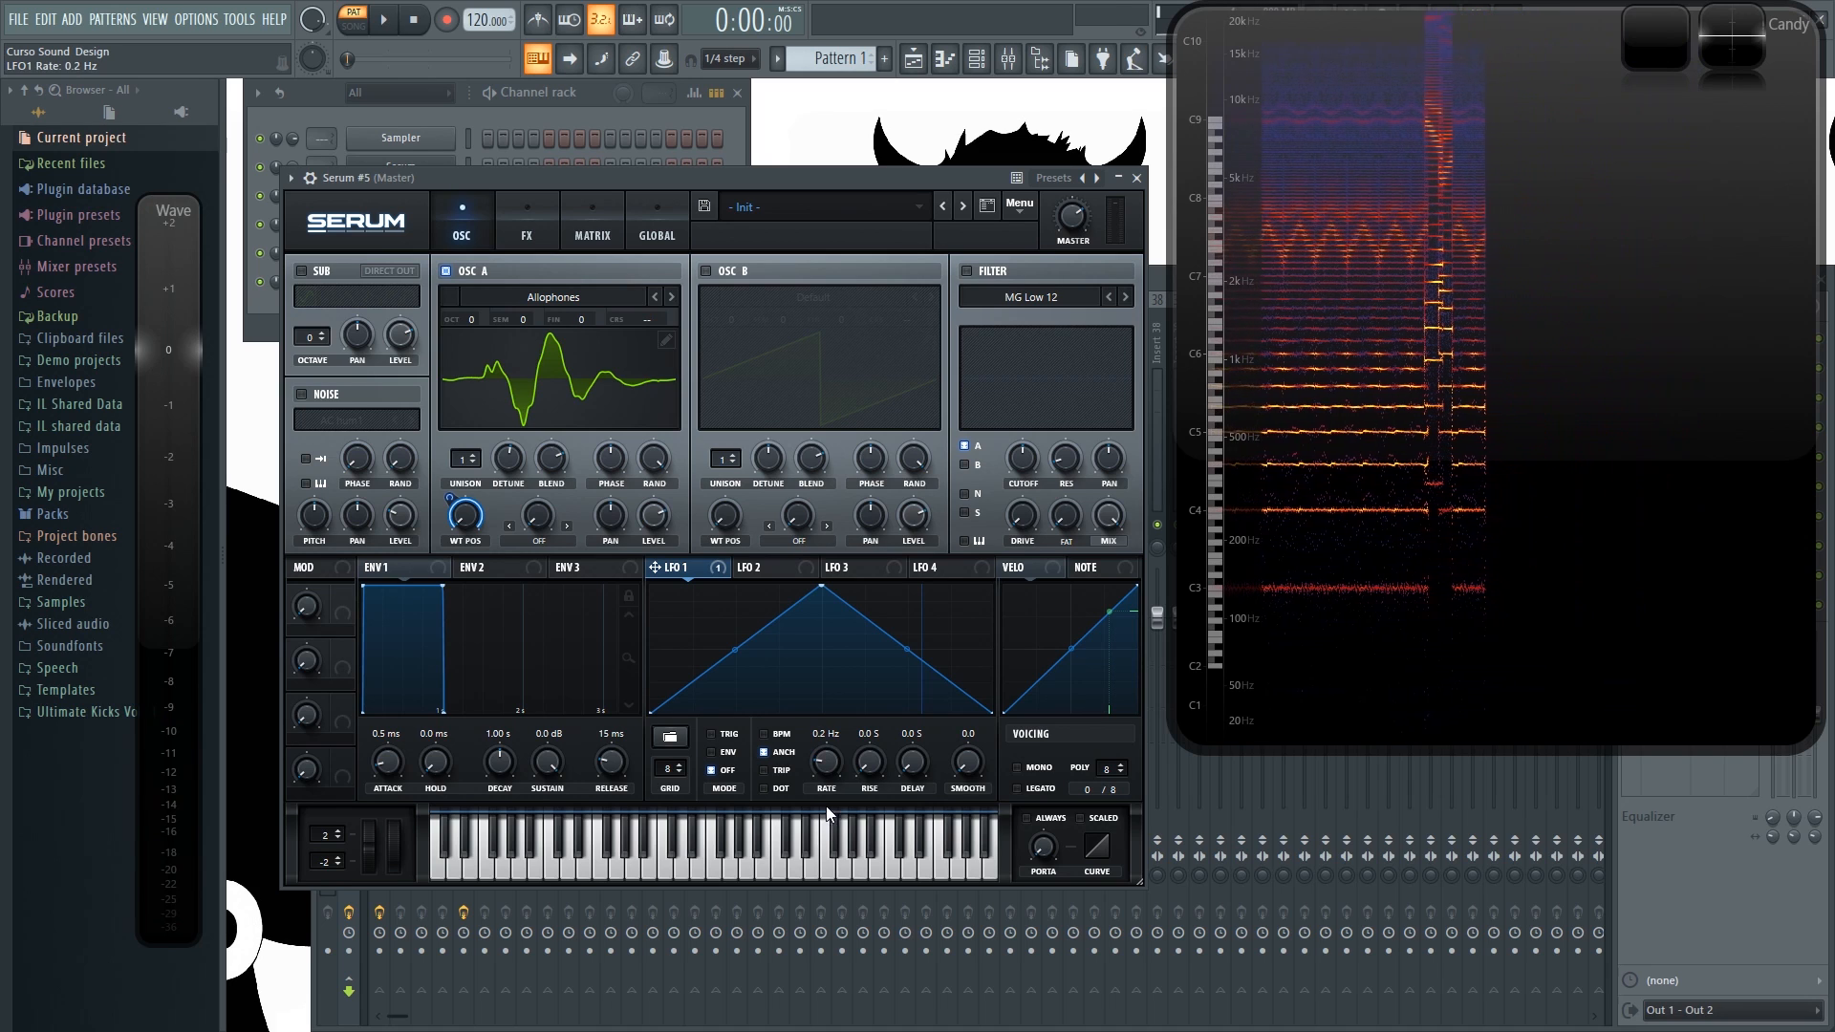
key(z)
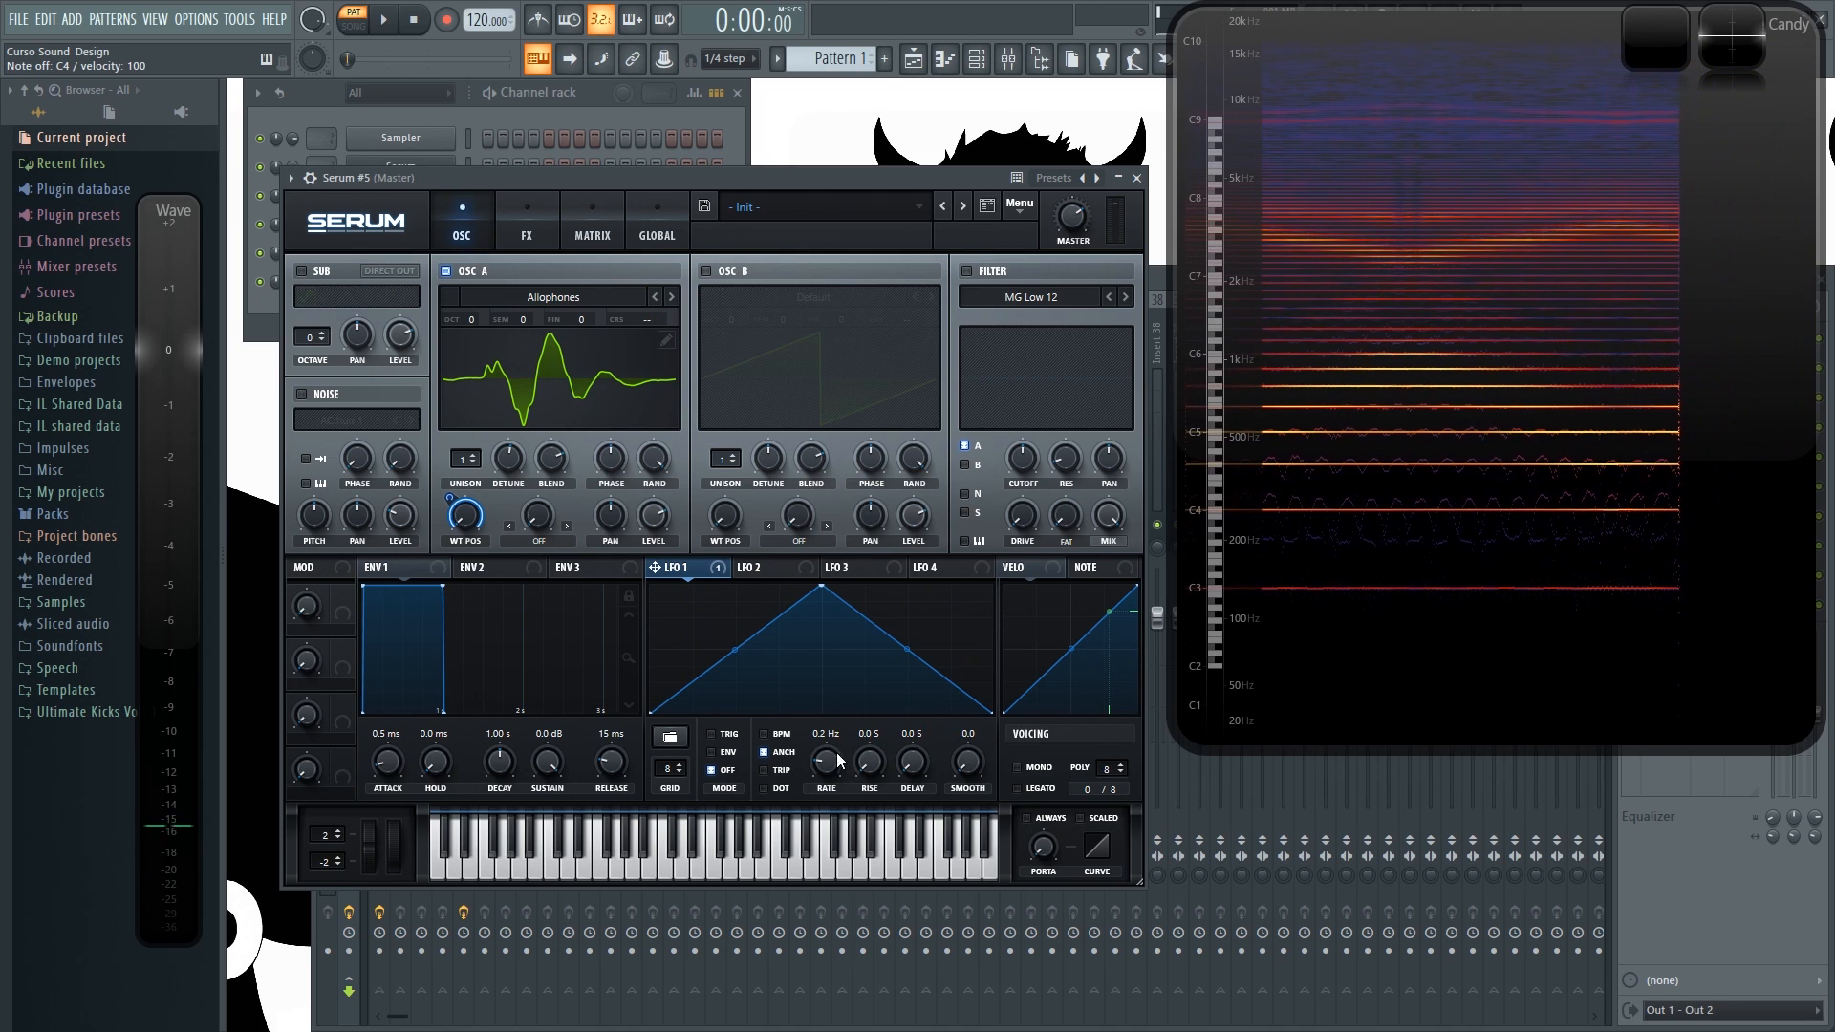
Step: Set LFO 2's rate to 4 bar and assign it as the modulation source of LFO 1's rate
click(782, 566)
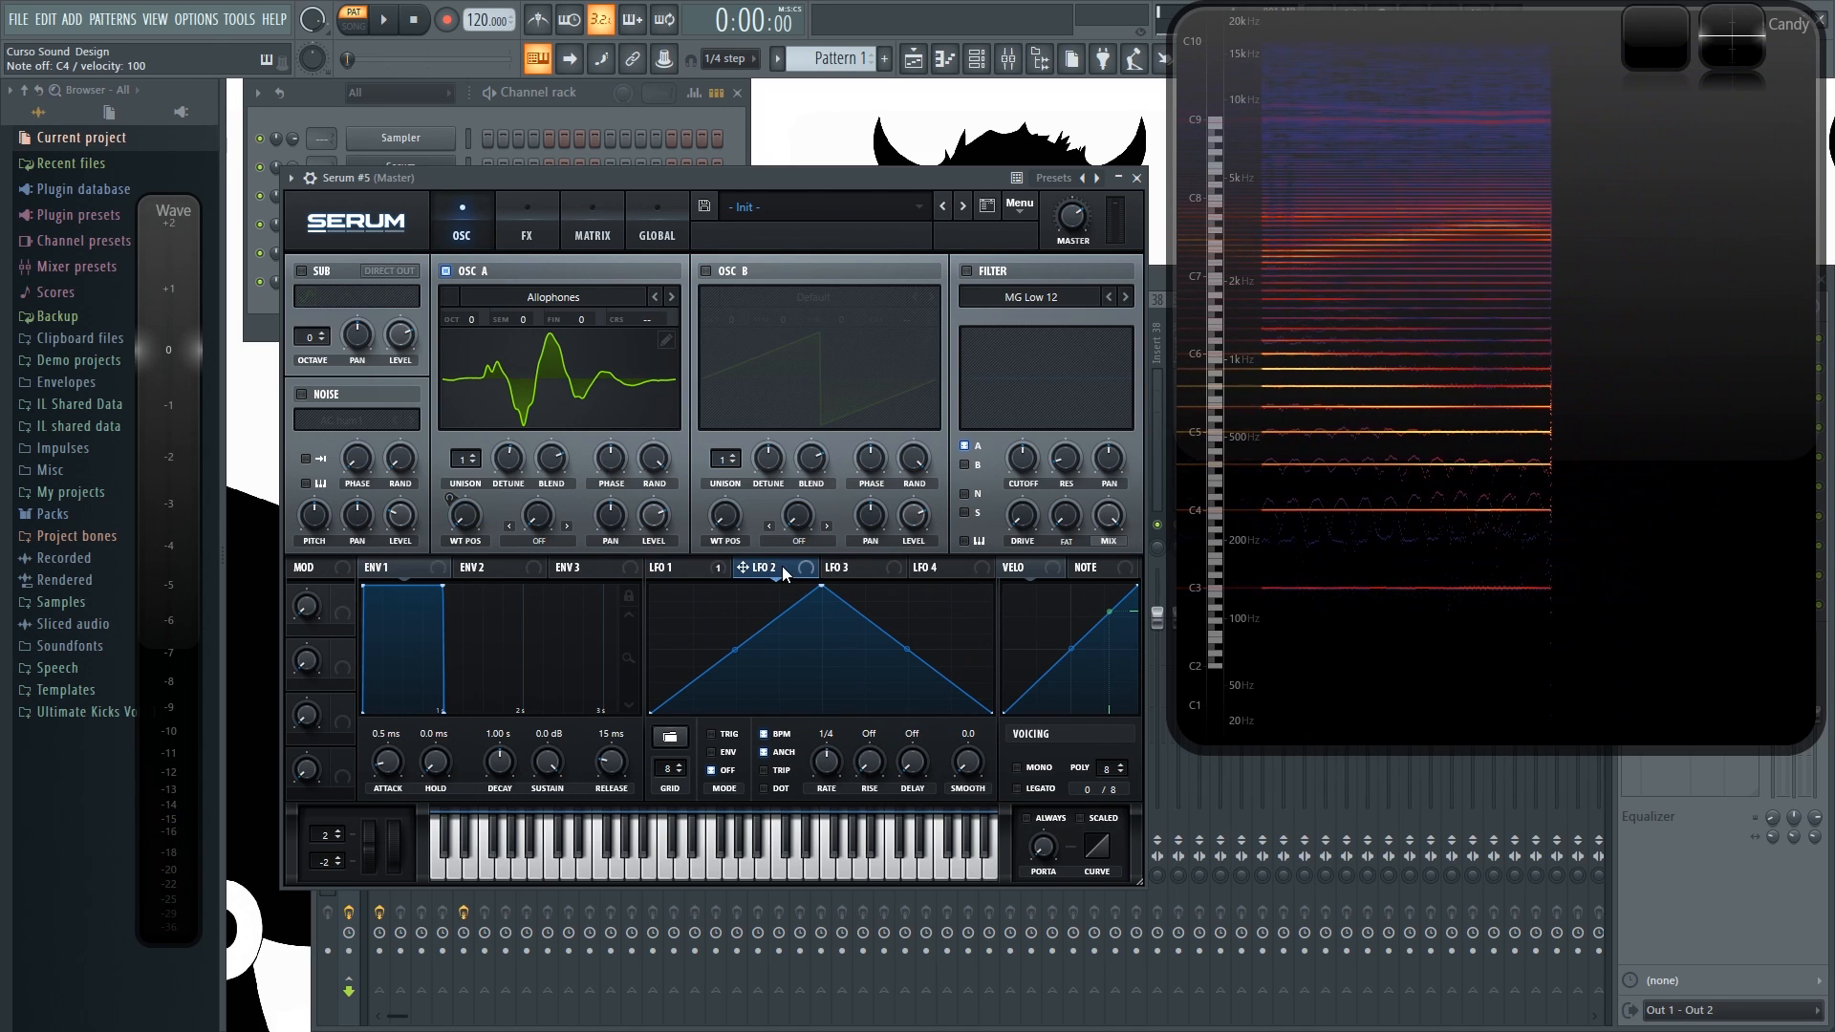
drag(829, 761, 824, 797)
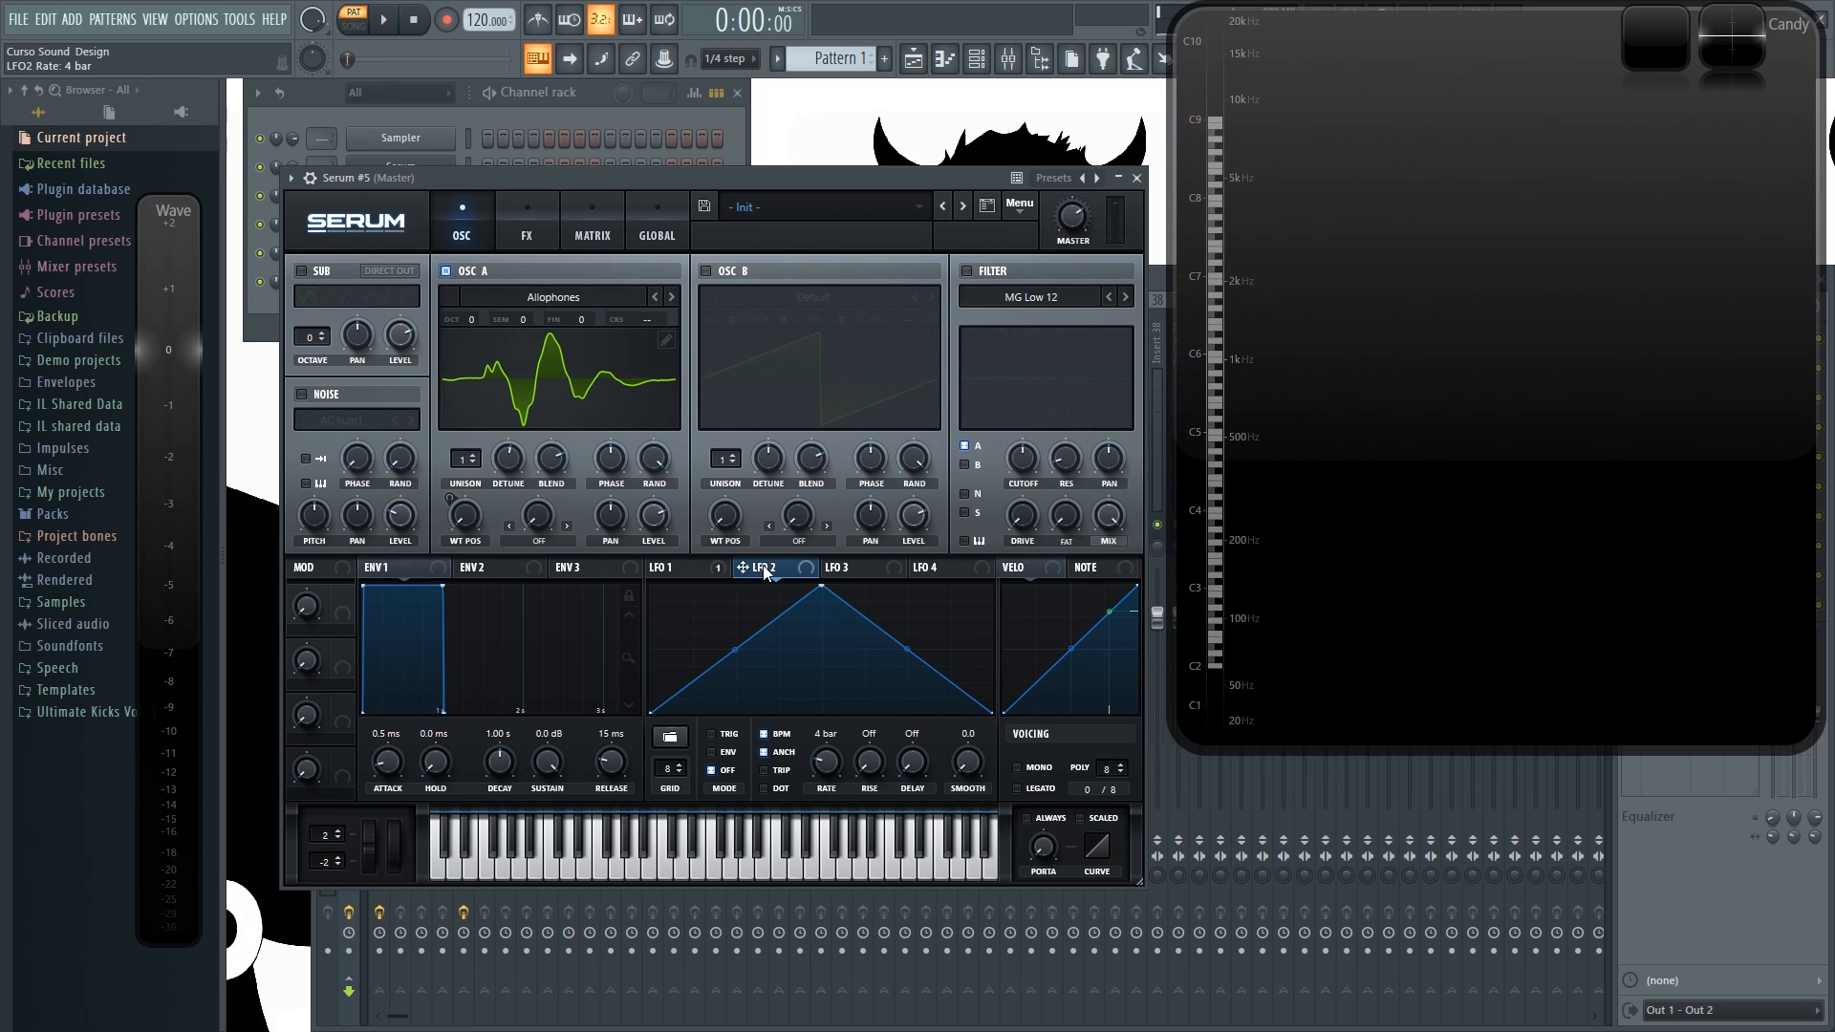
click(679, 567)
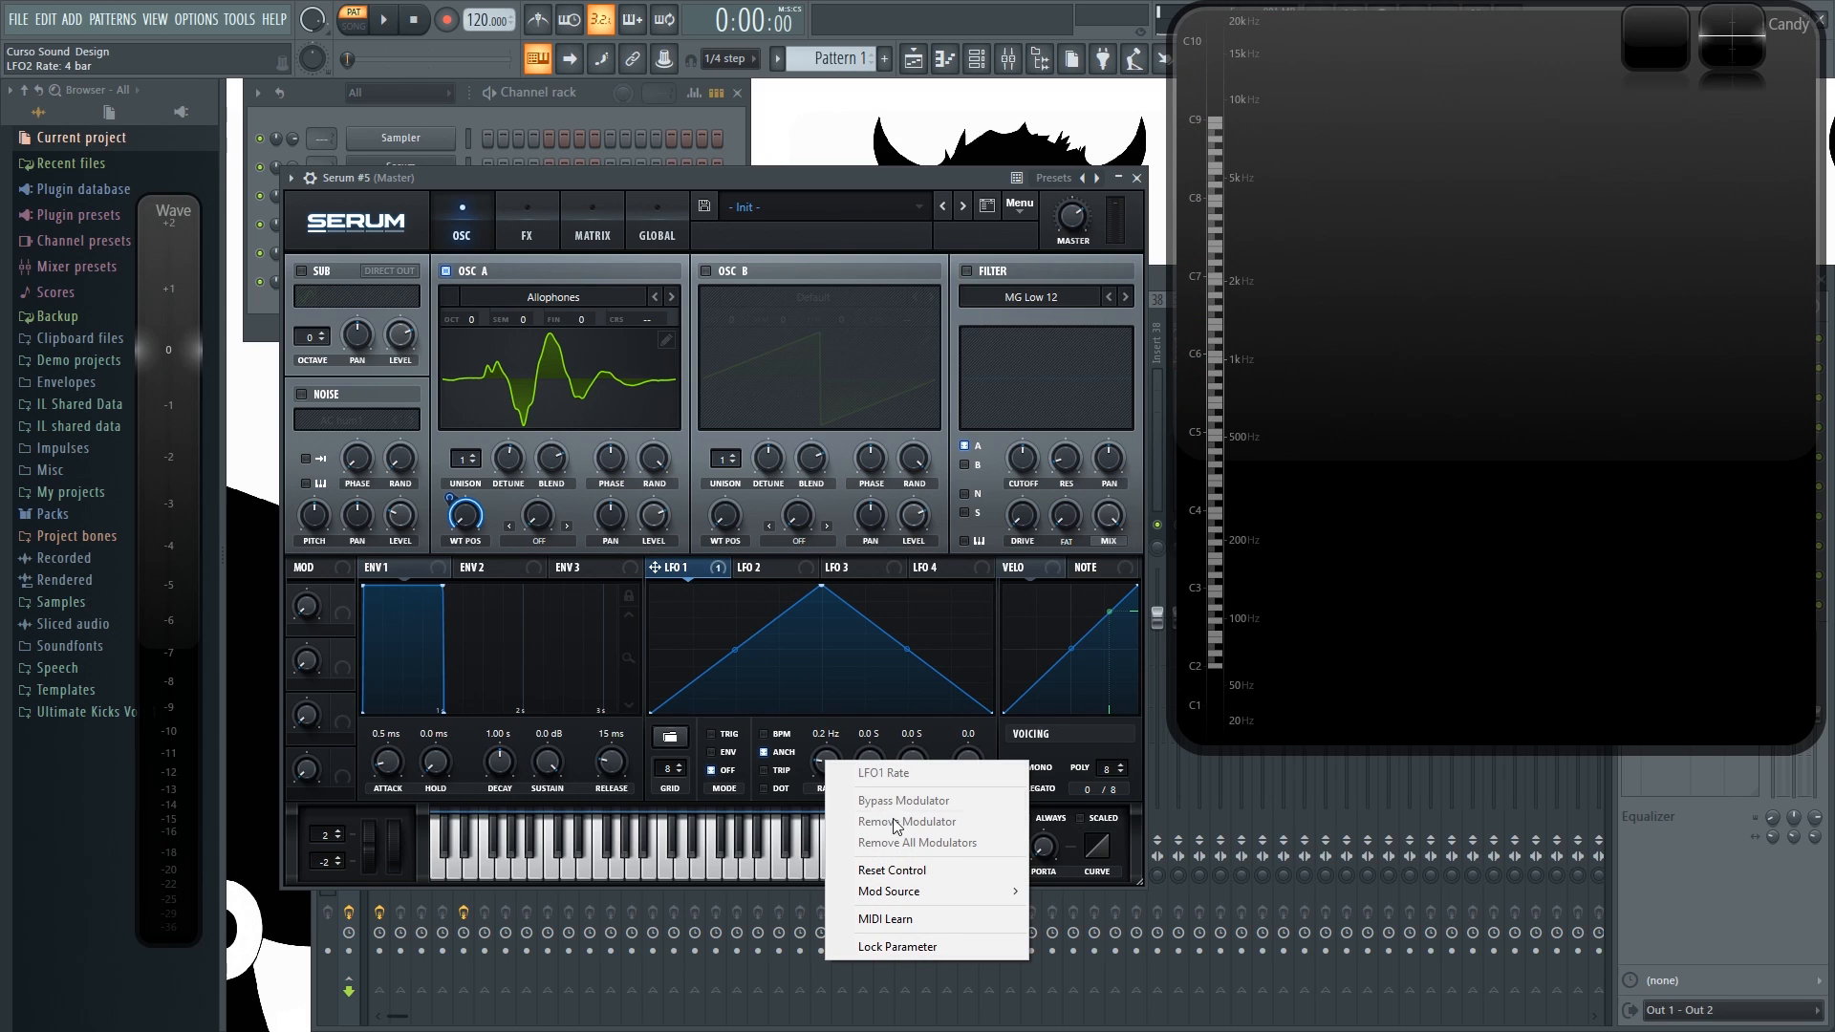
mouse_move(989, 893)
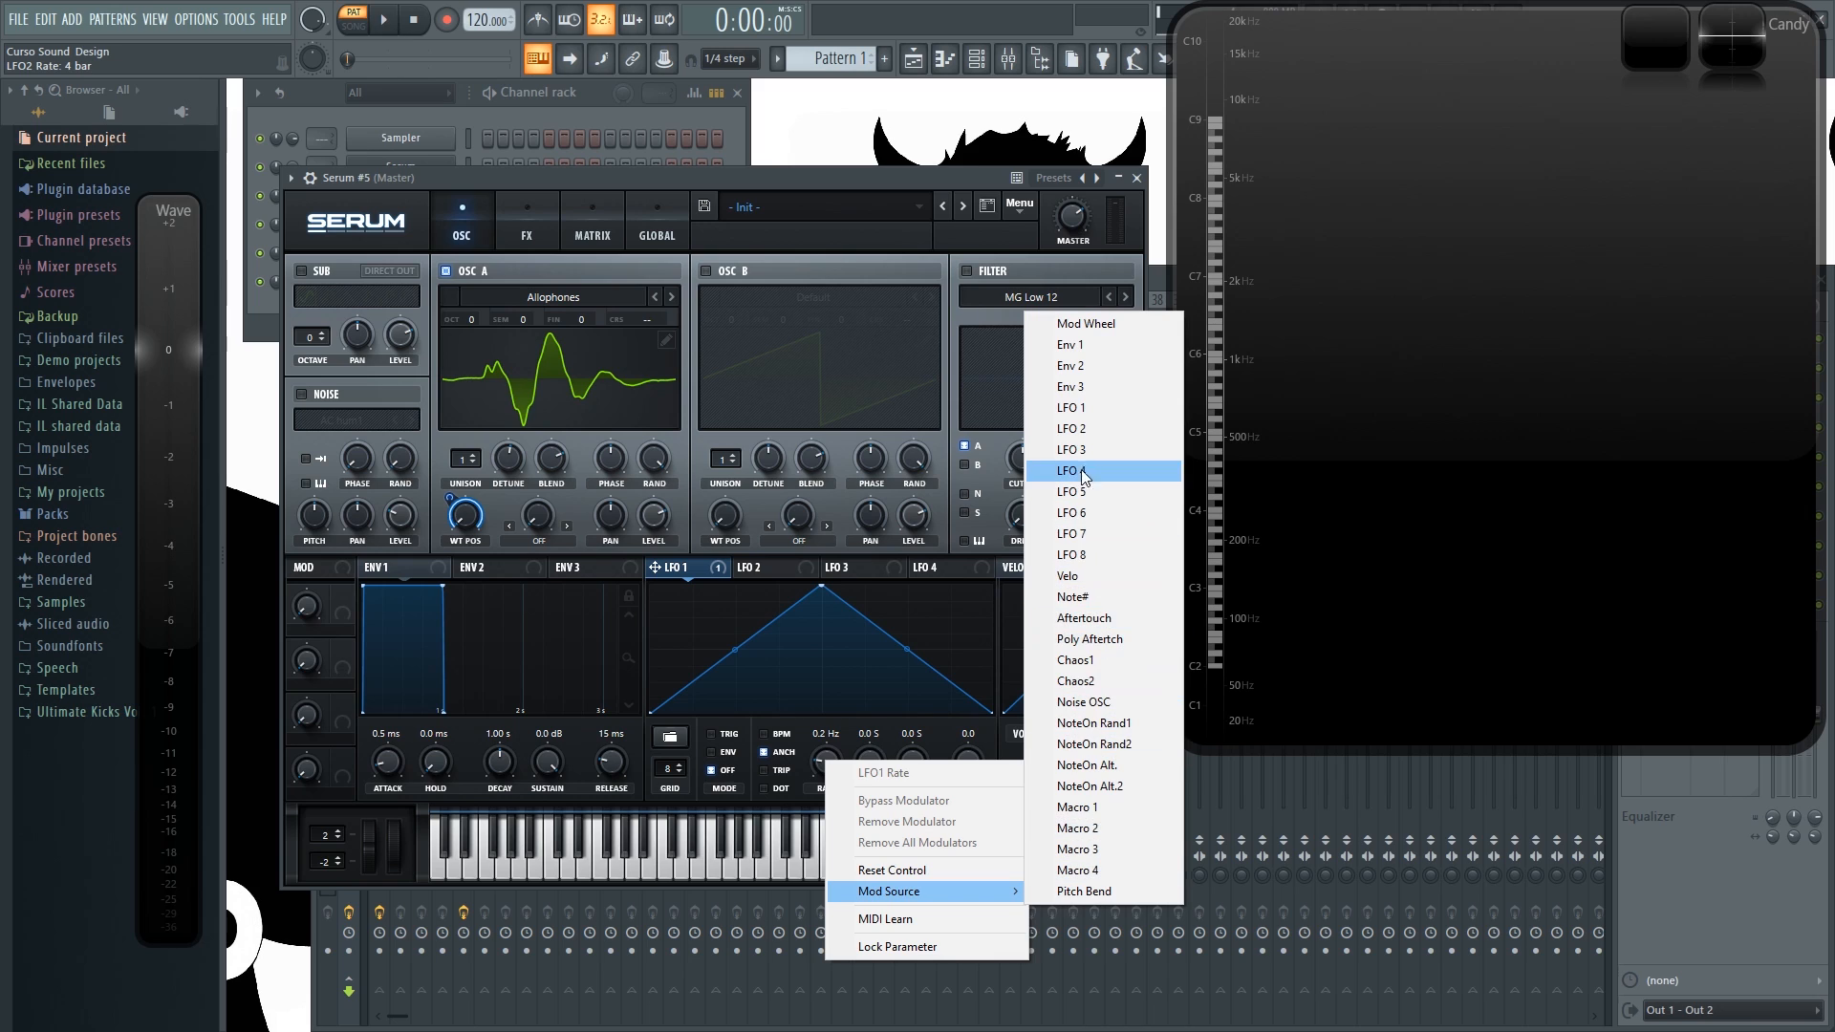
click(1097, 428)
key(z)
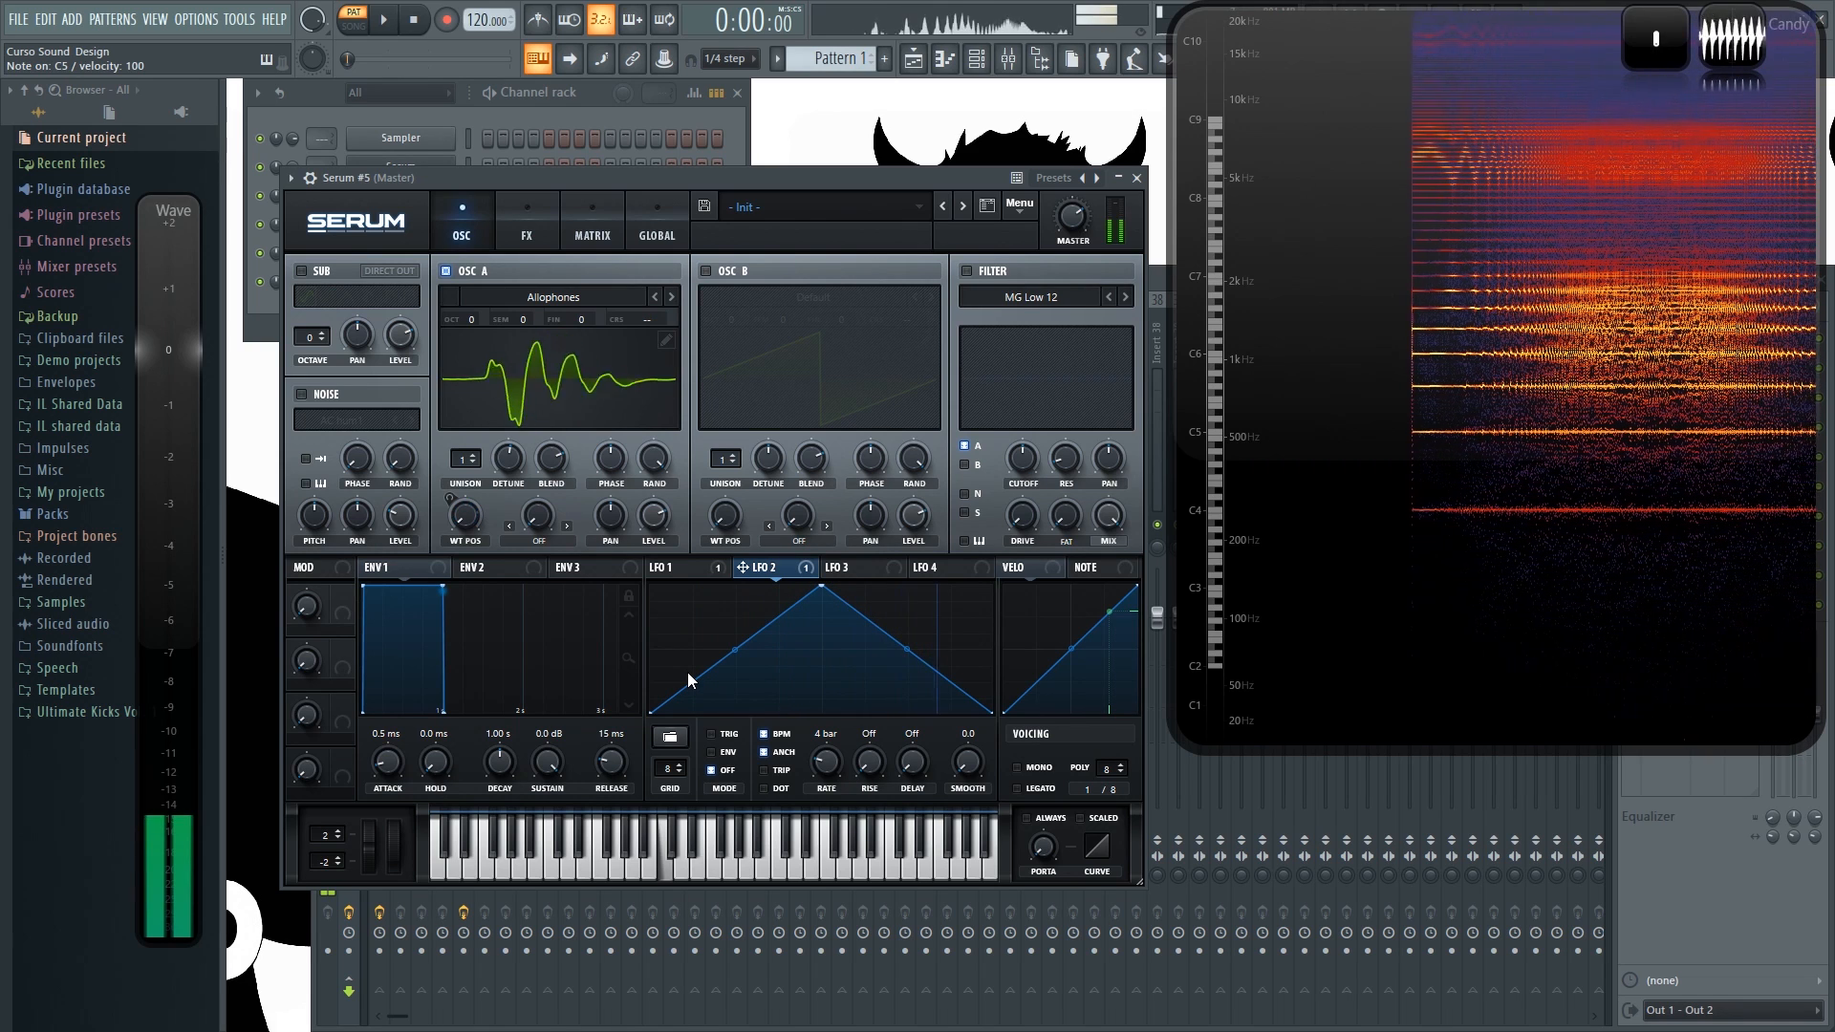
Step: Lower LFO 1's rate to 0.02 Hz and play notes to hear the modulation
key(z)
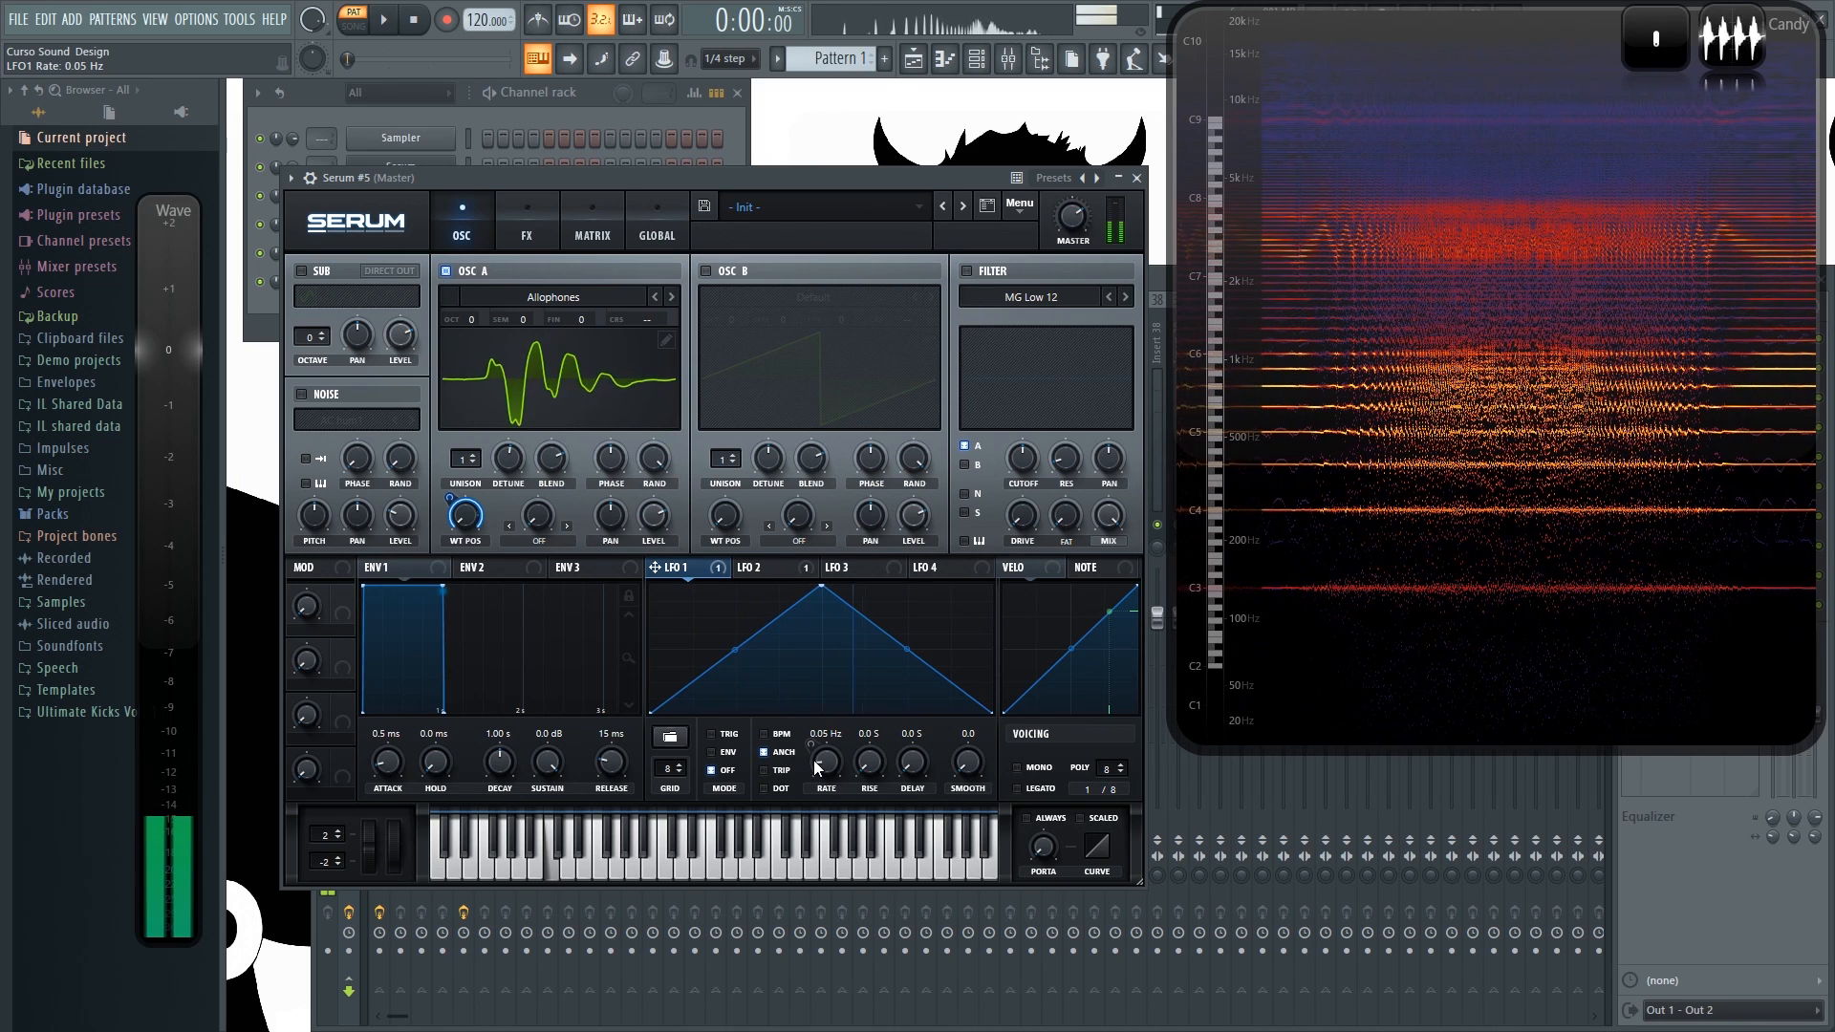
drag(809, 765, 811, 763)
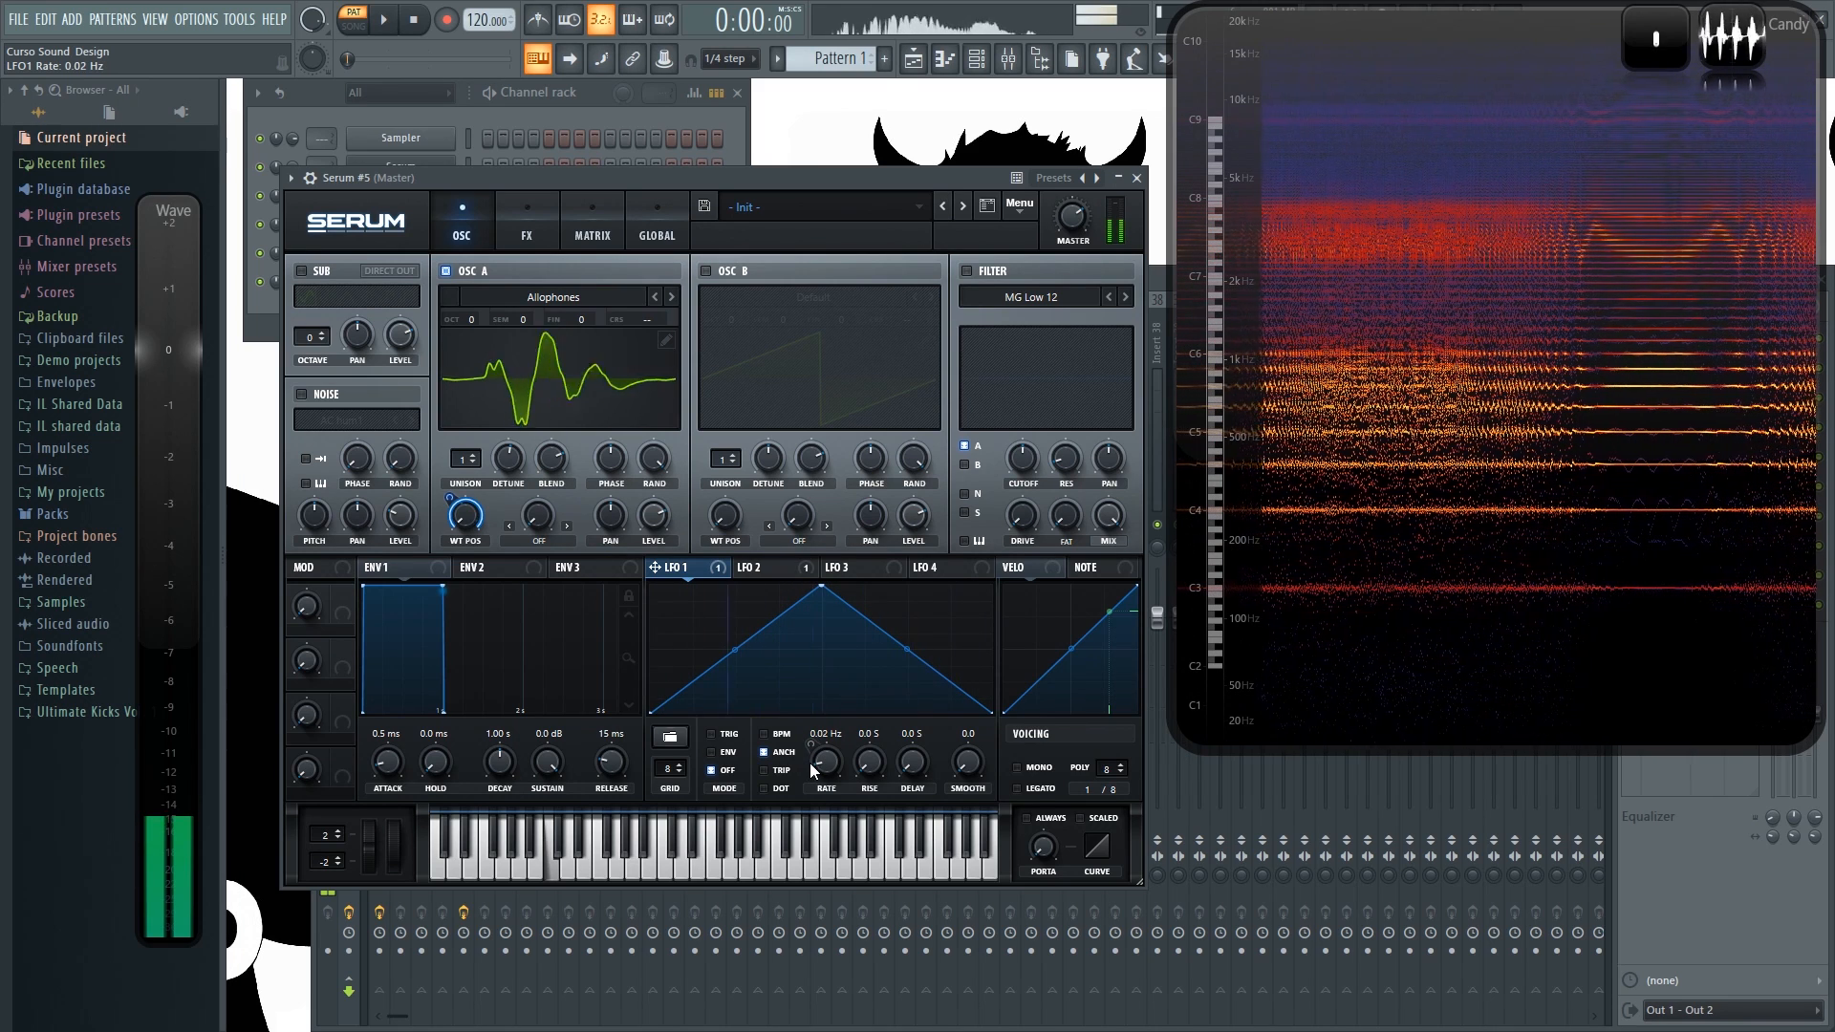
click(968, 841)
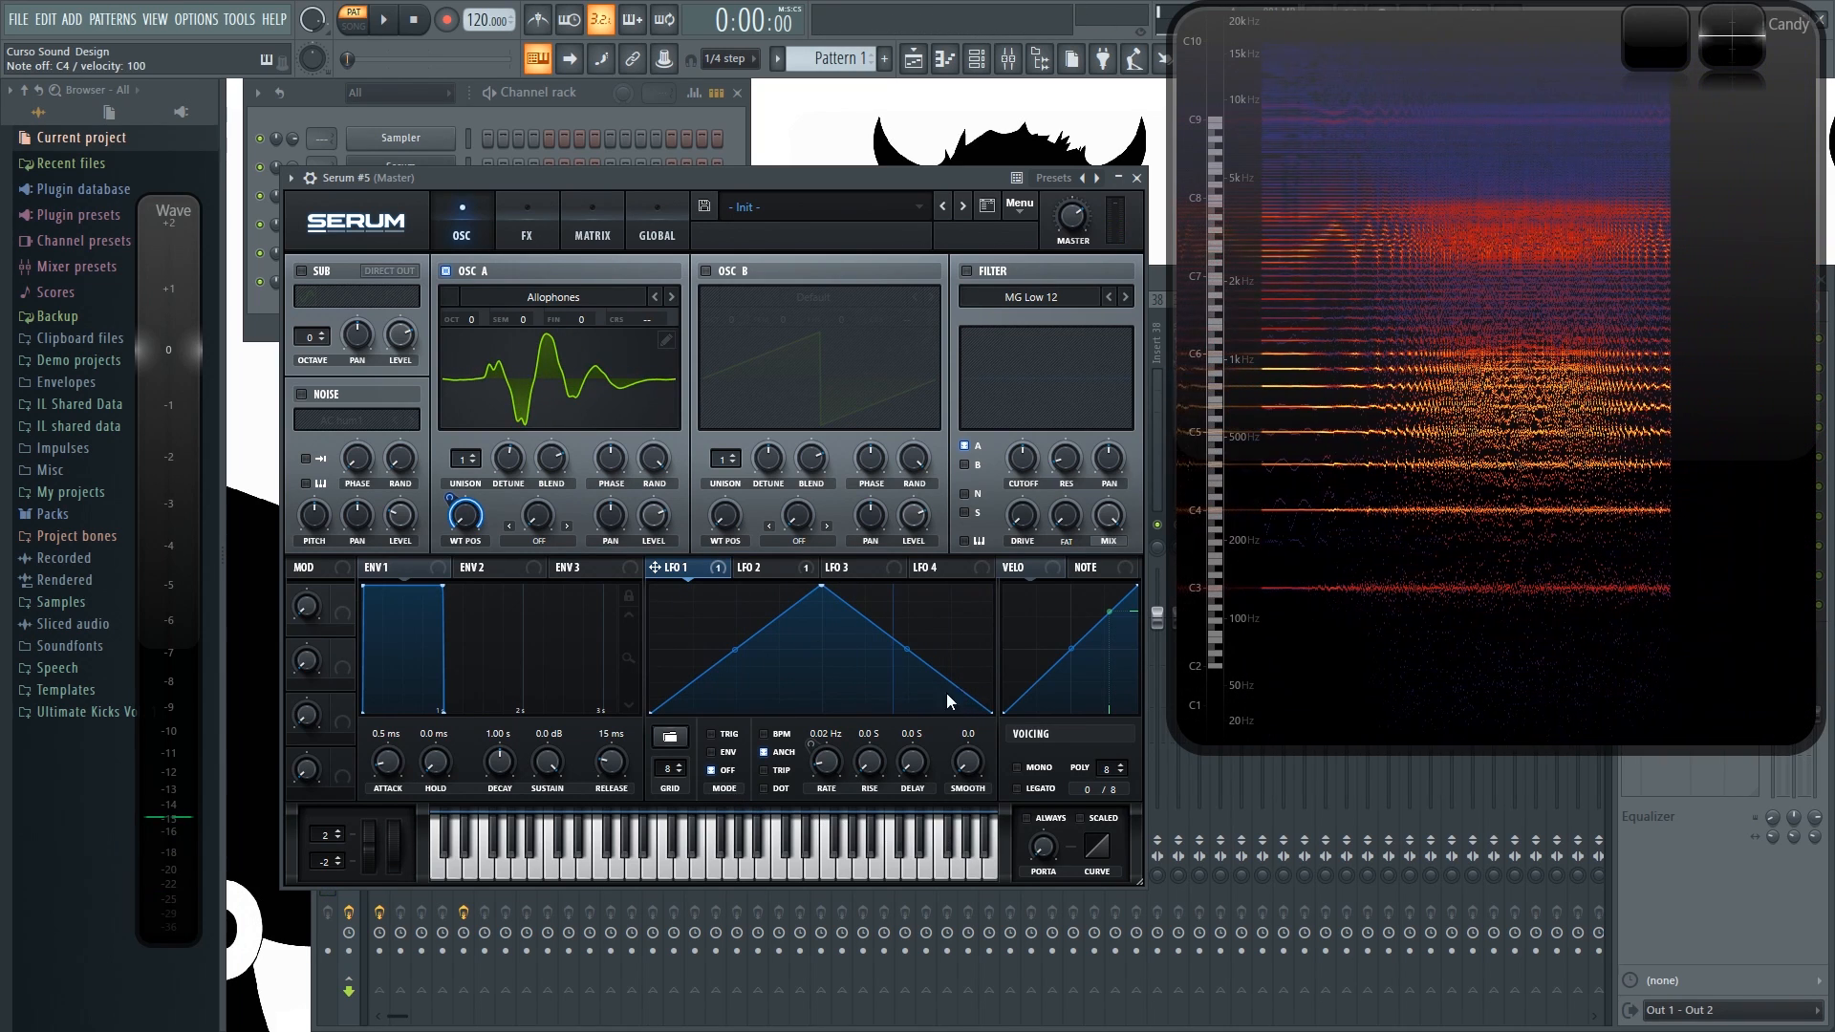
key(c)
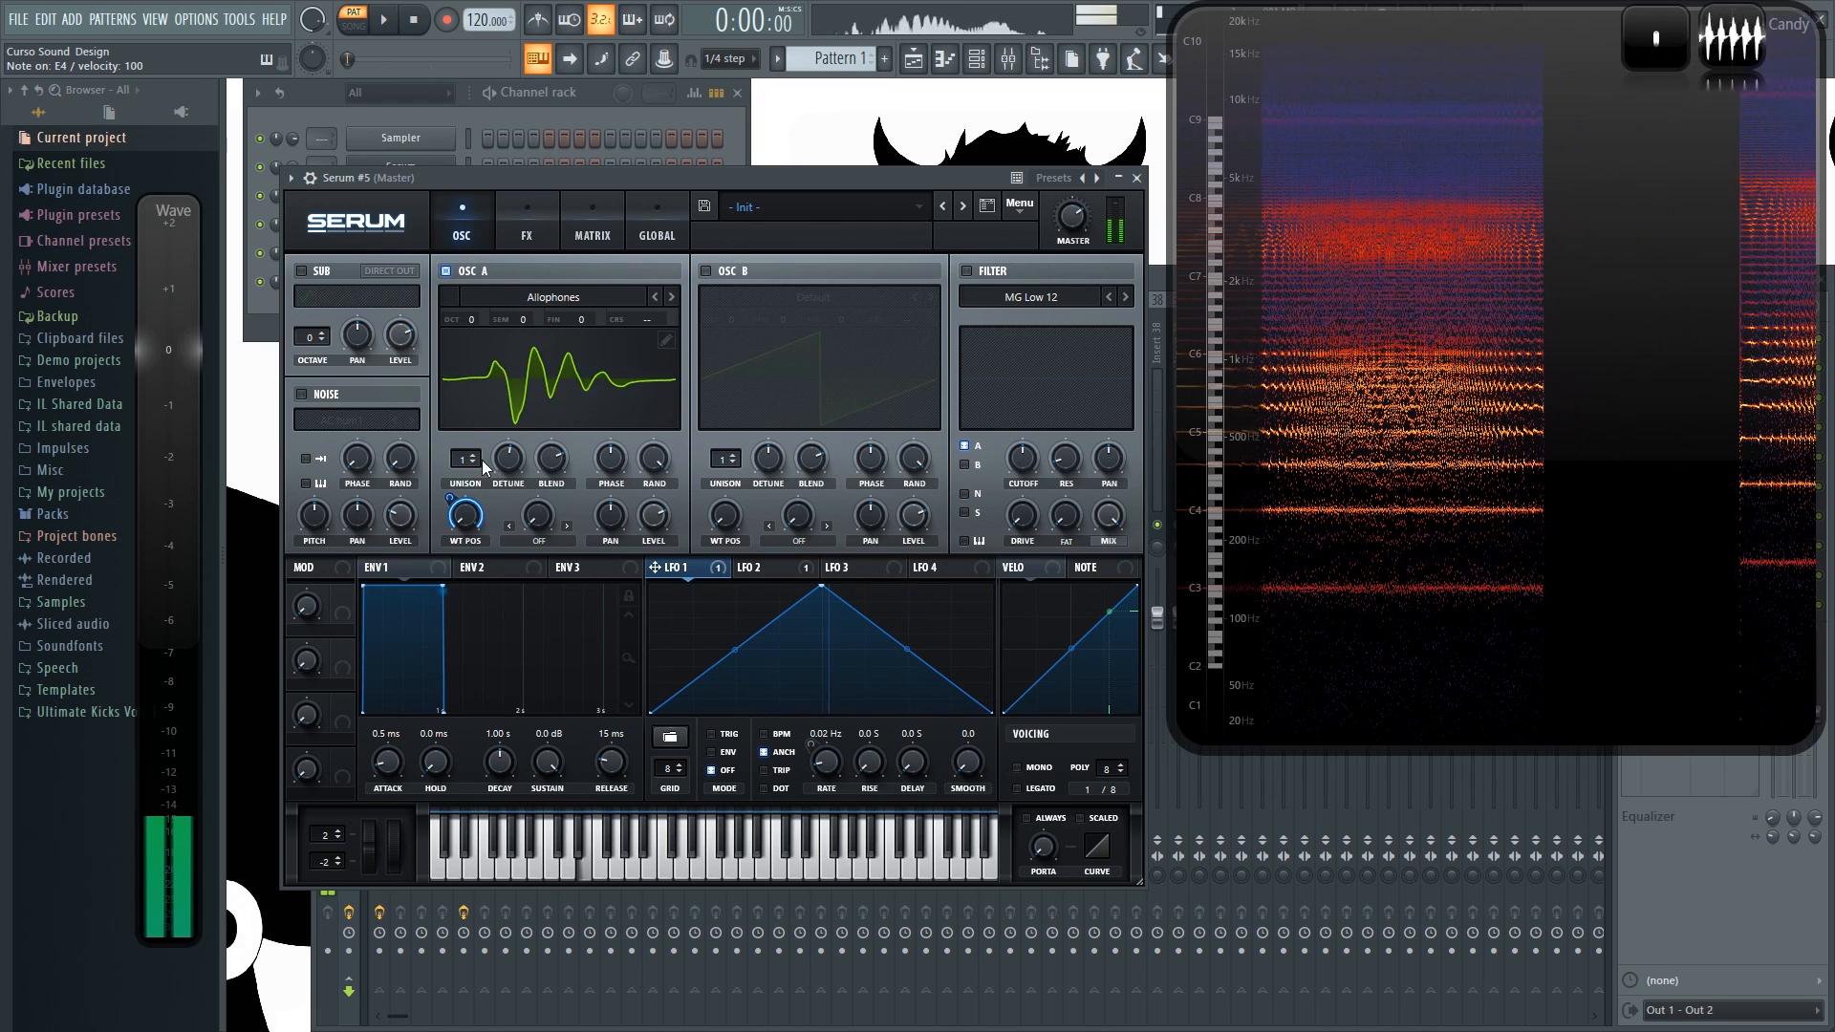
Step: Set OSC A's unison to 10 voices, modulate its detune with LFO 2, and play notes to hear the effect
scroll(475, 462, up, 6)
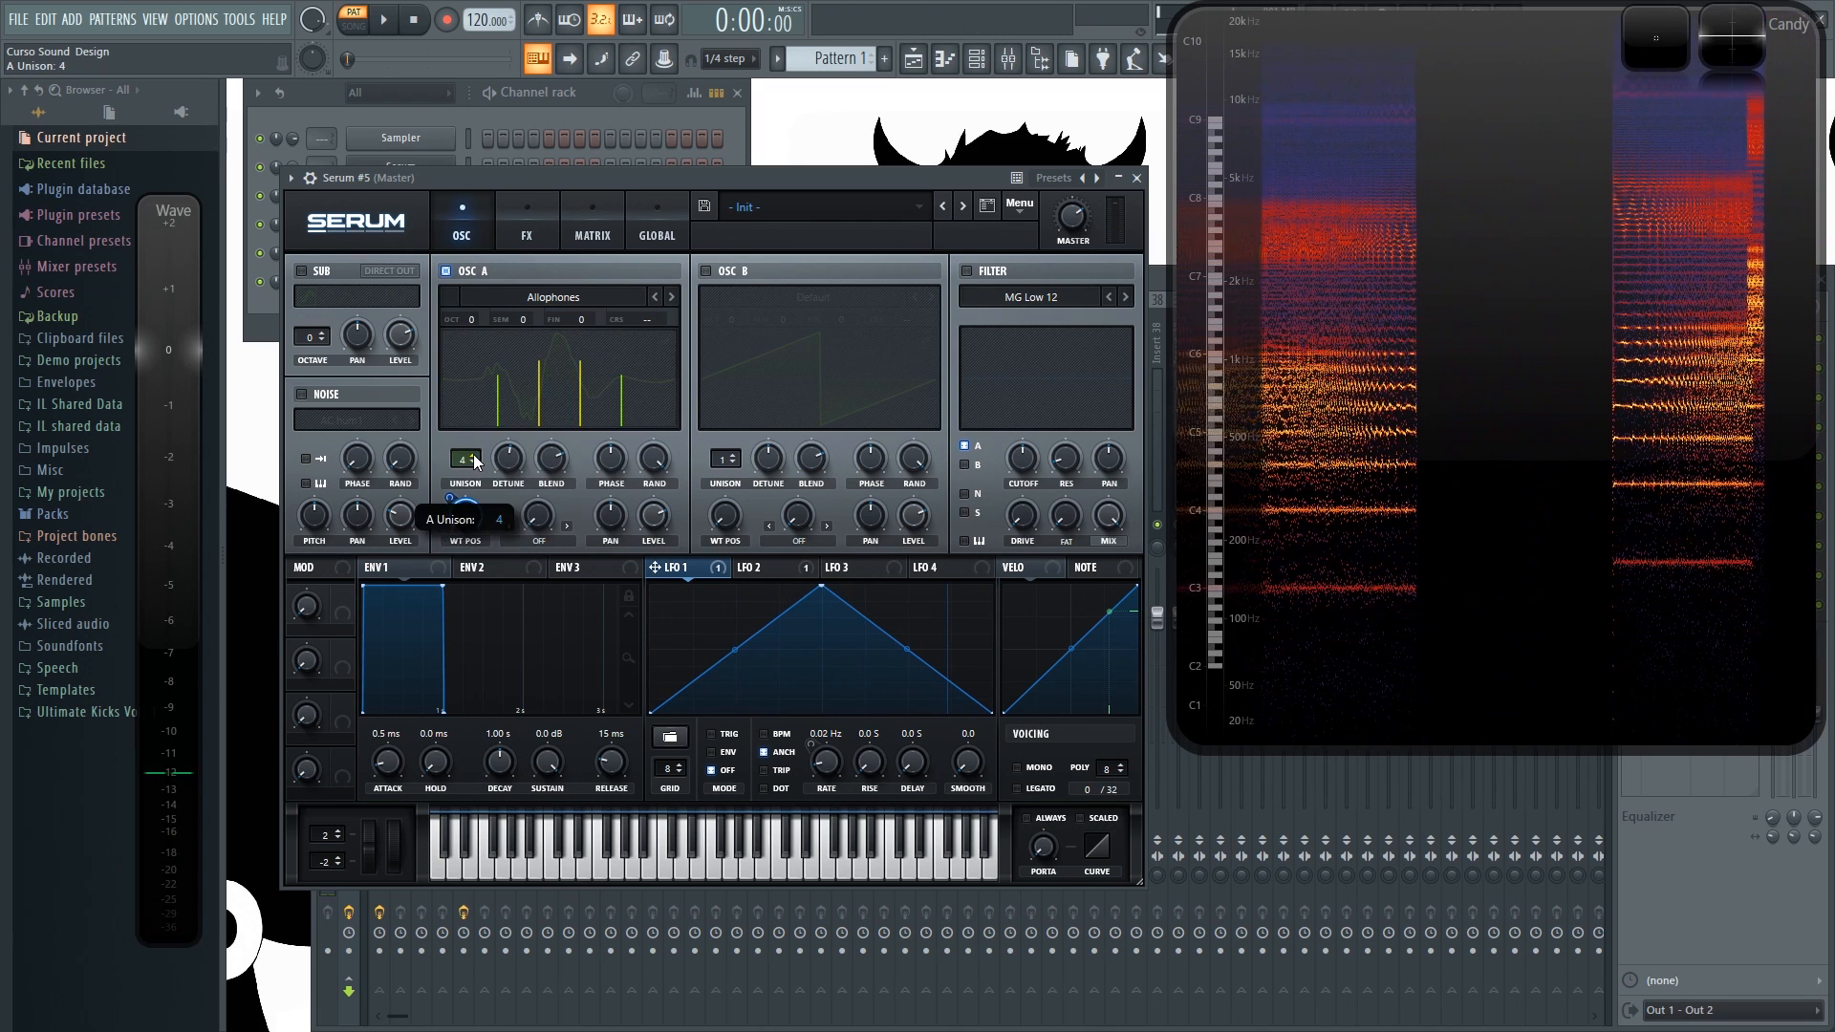
scroll(475, 461, up, 3)
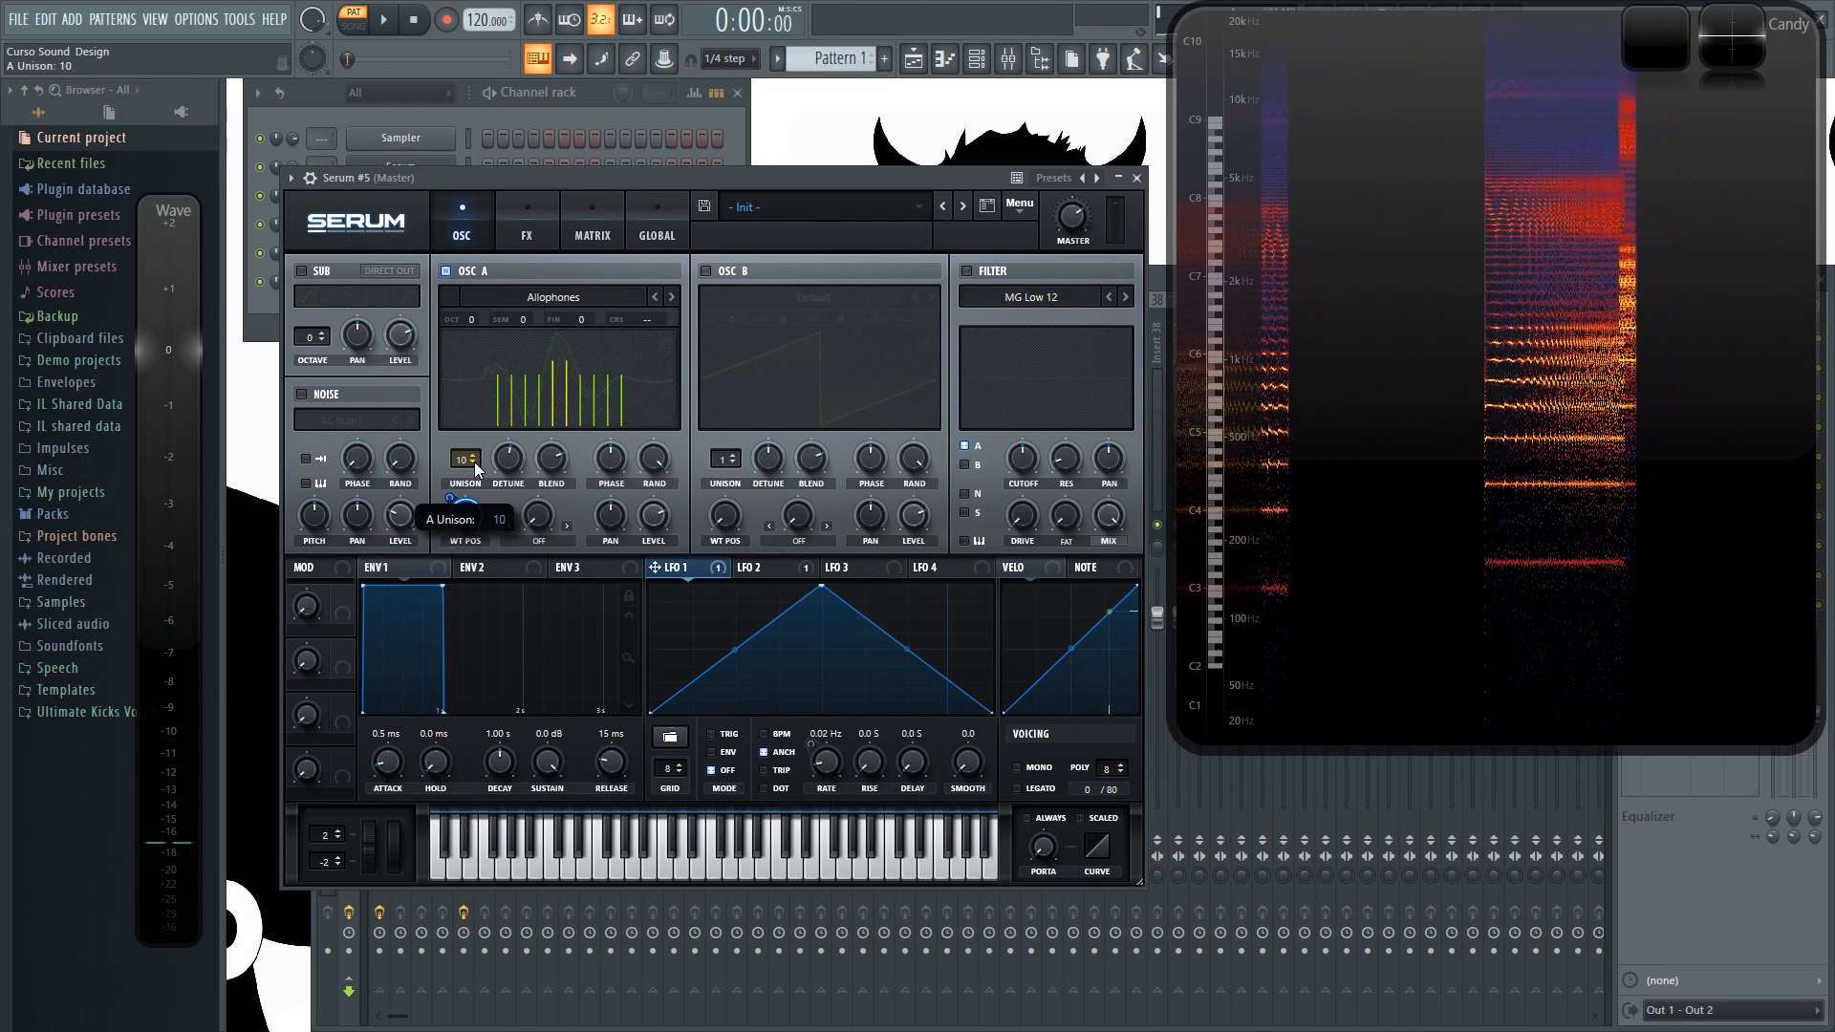
mouse_move(514, 462)
mouse_down()
mouse_move(525, 558)
mouse_move(523, 462)
mouse_up()
key(c)
drag(529, 375, 536, 588)
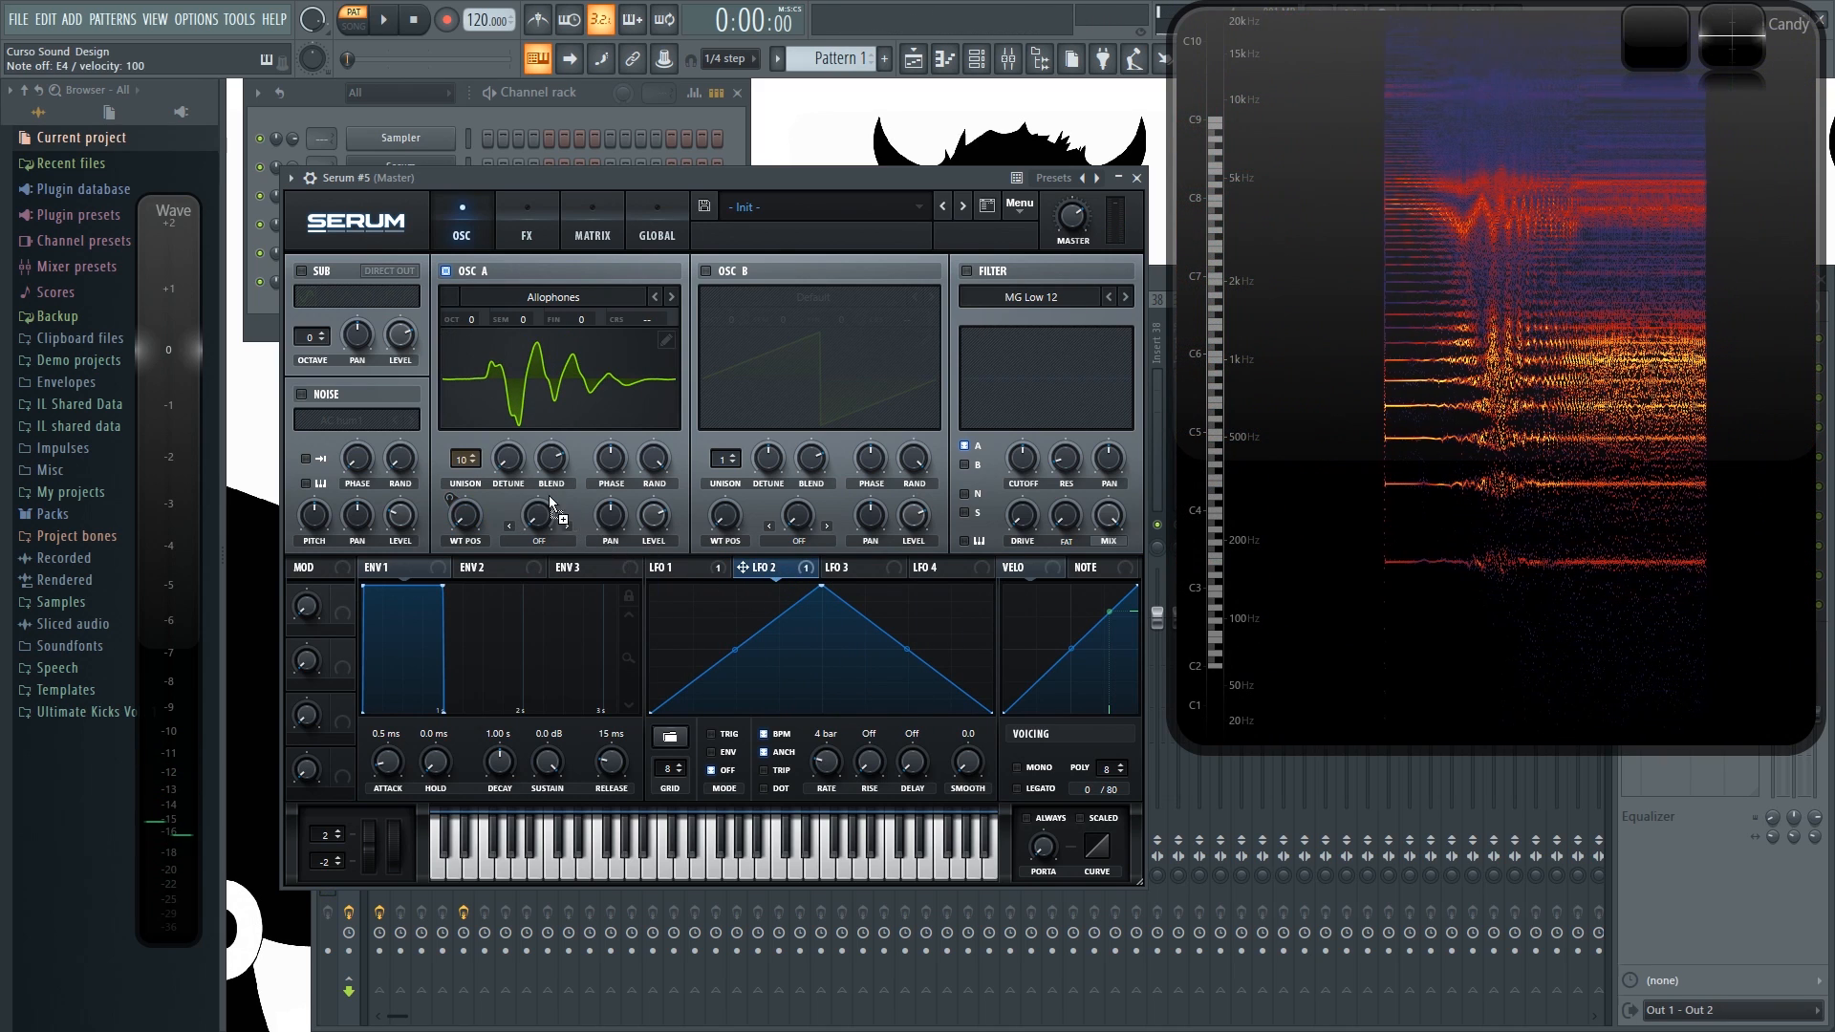
key(q)
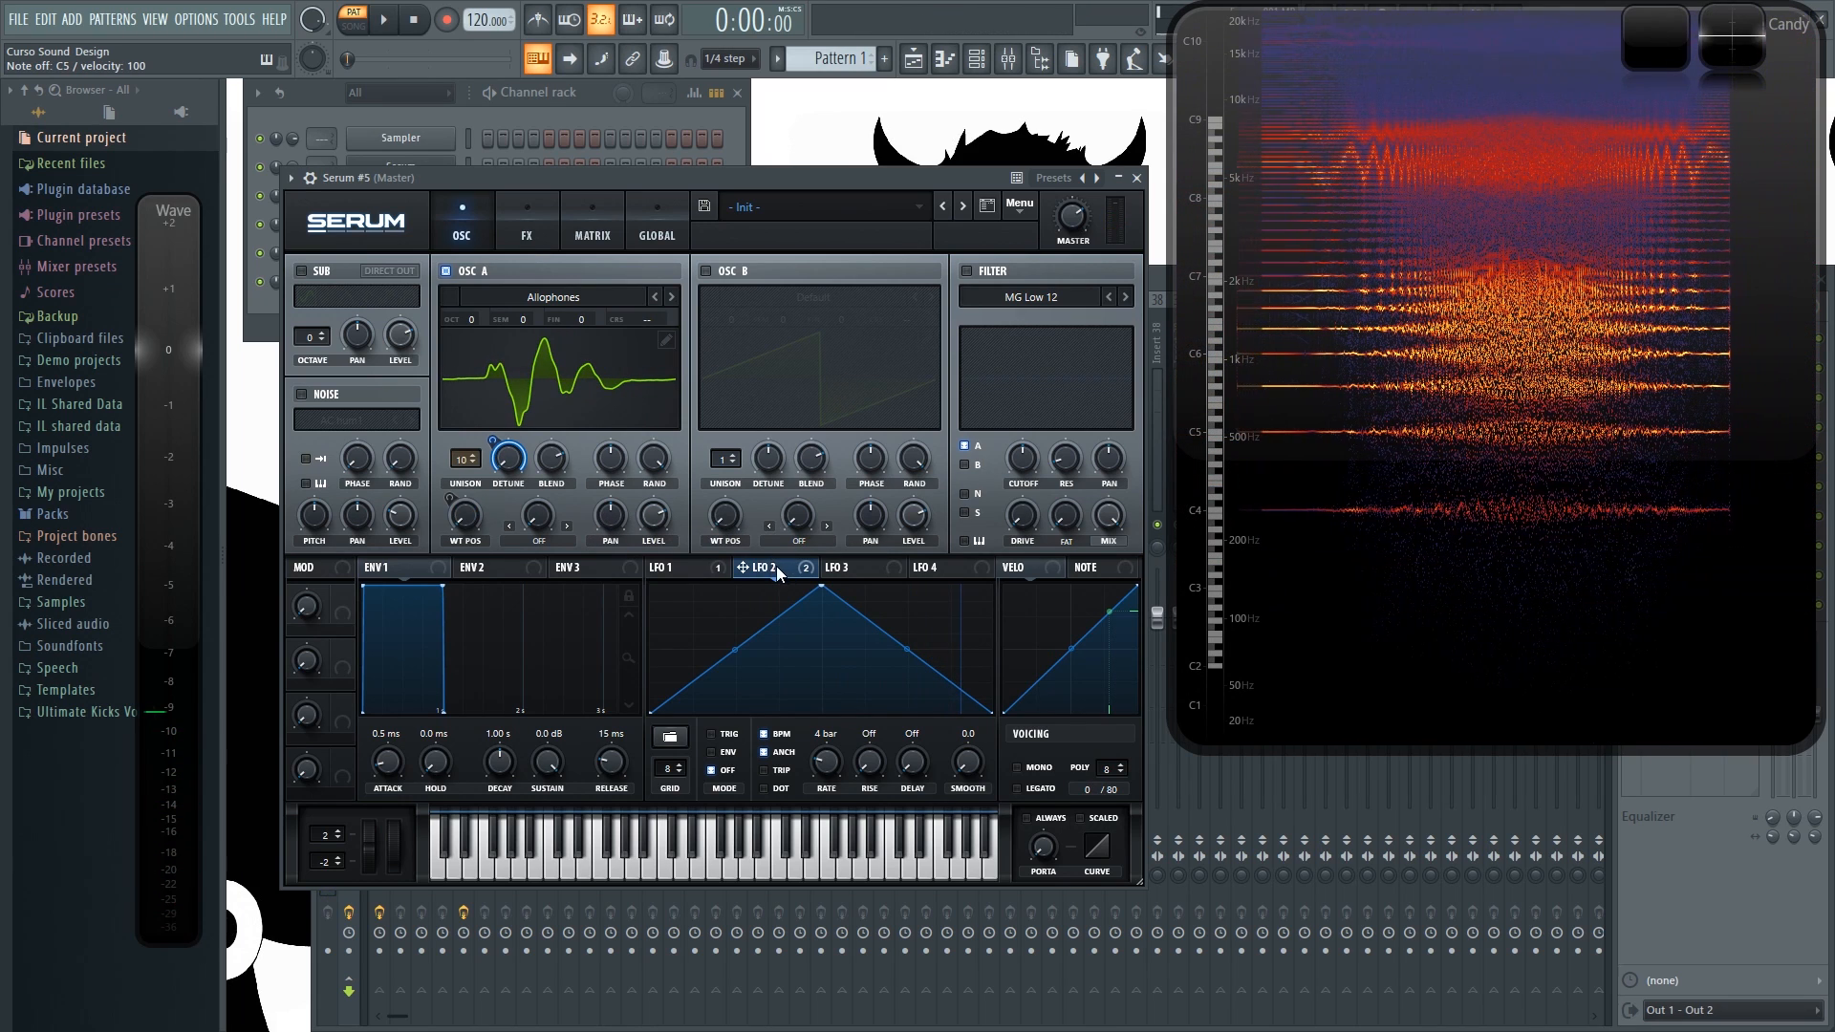
Step: Modulate OSC A's coarse pitch with LFO 2 in TRIG mode, raise the modulation amount to about 97, and play a note
key(z)
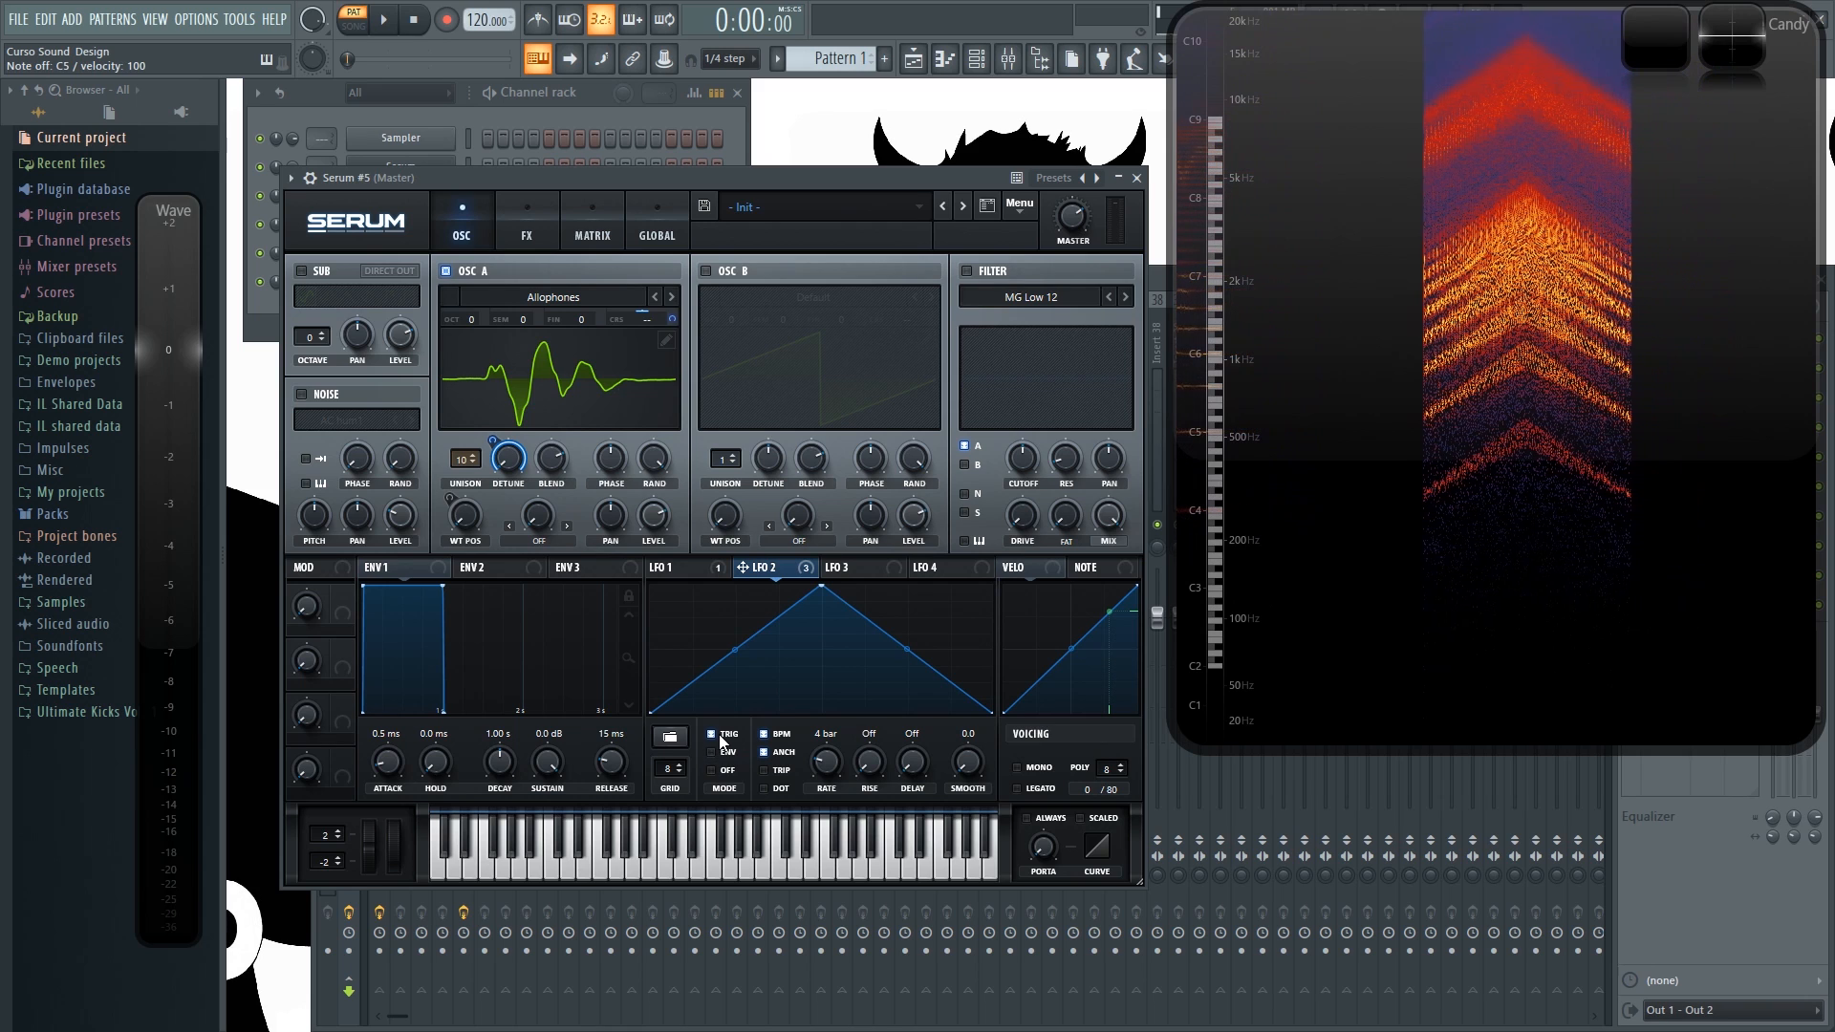
key(z)
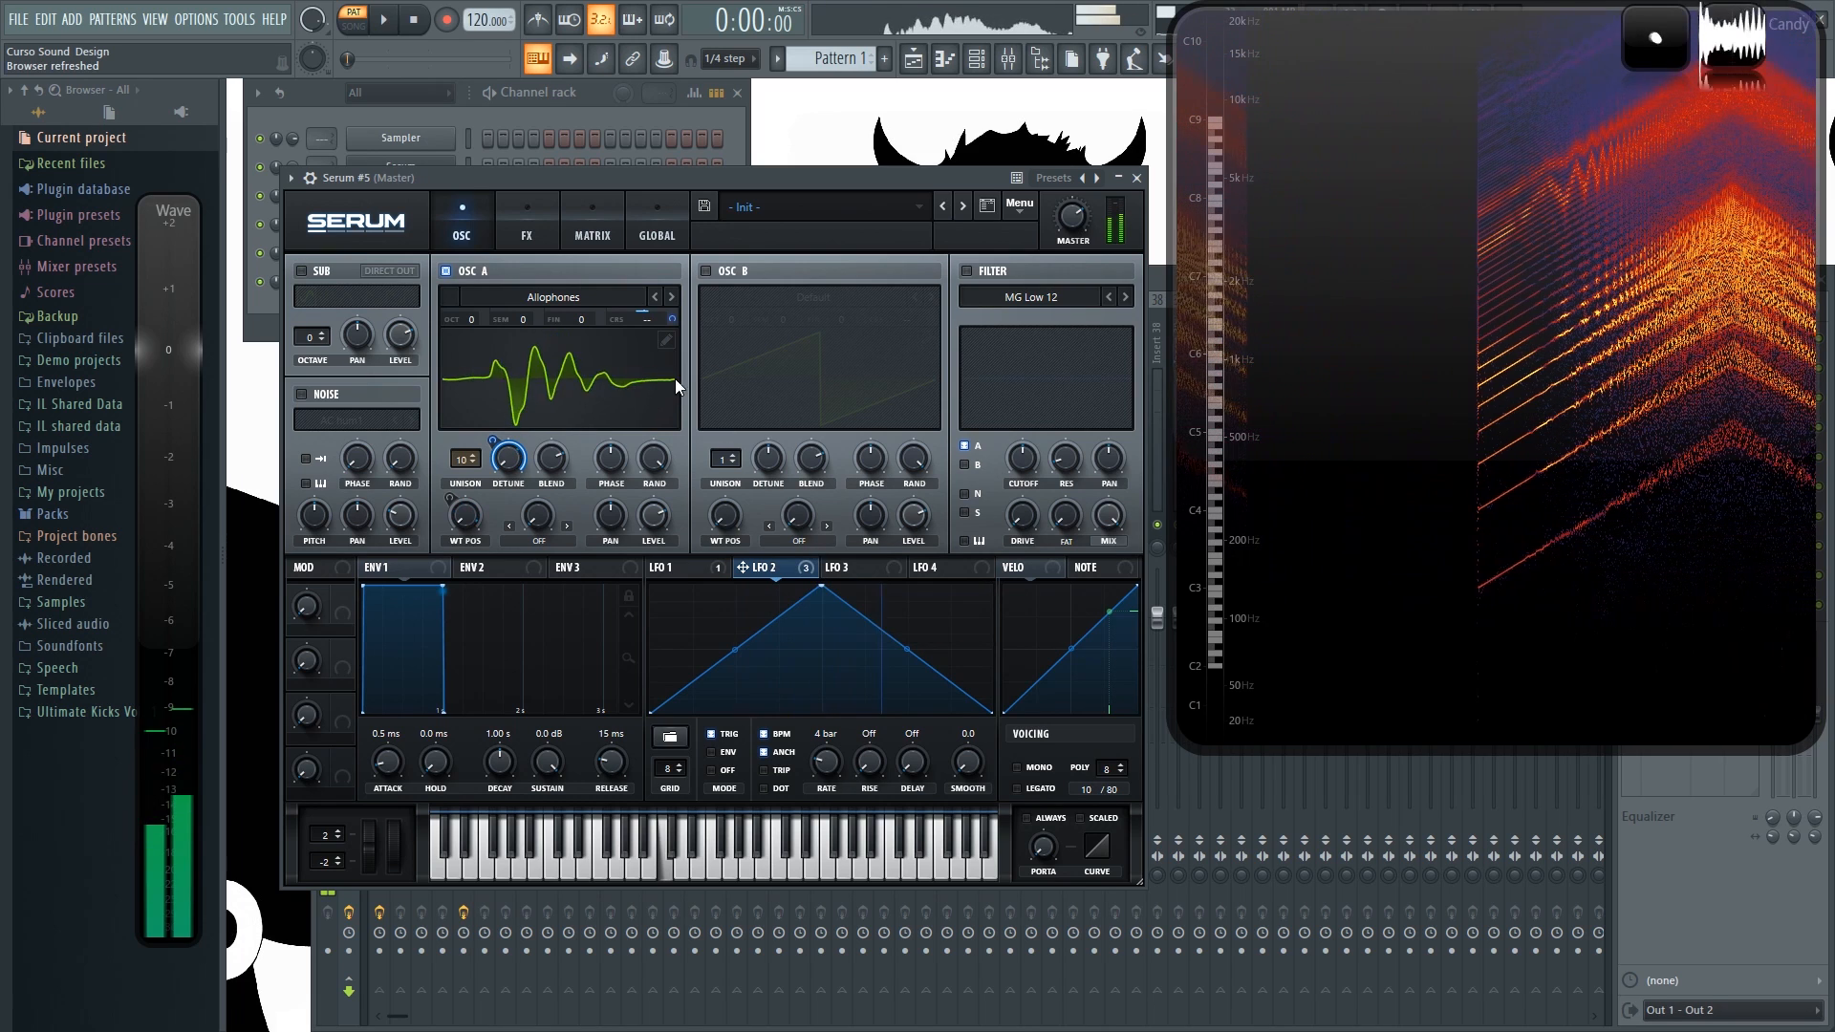
drag(671, 318, 667, 250)
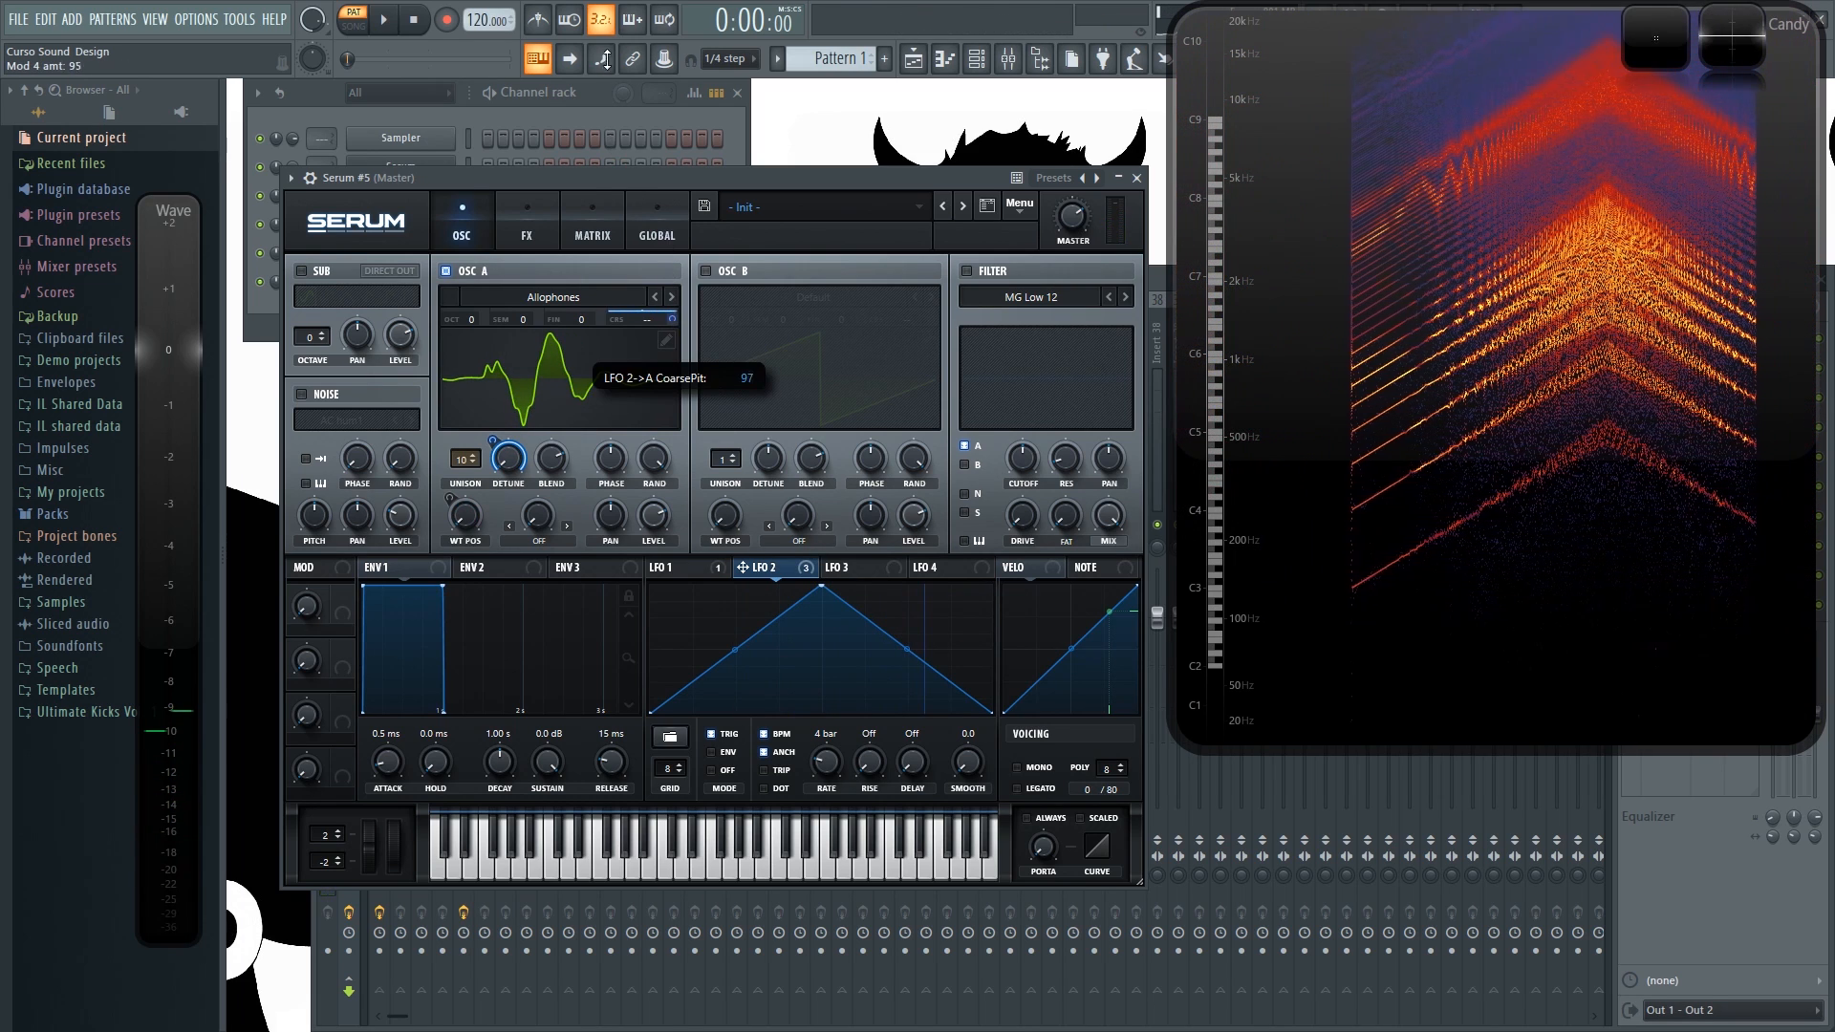
key(z)
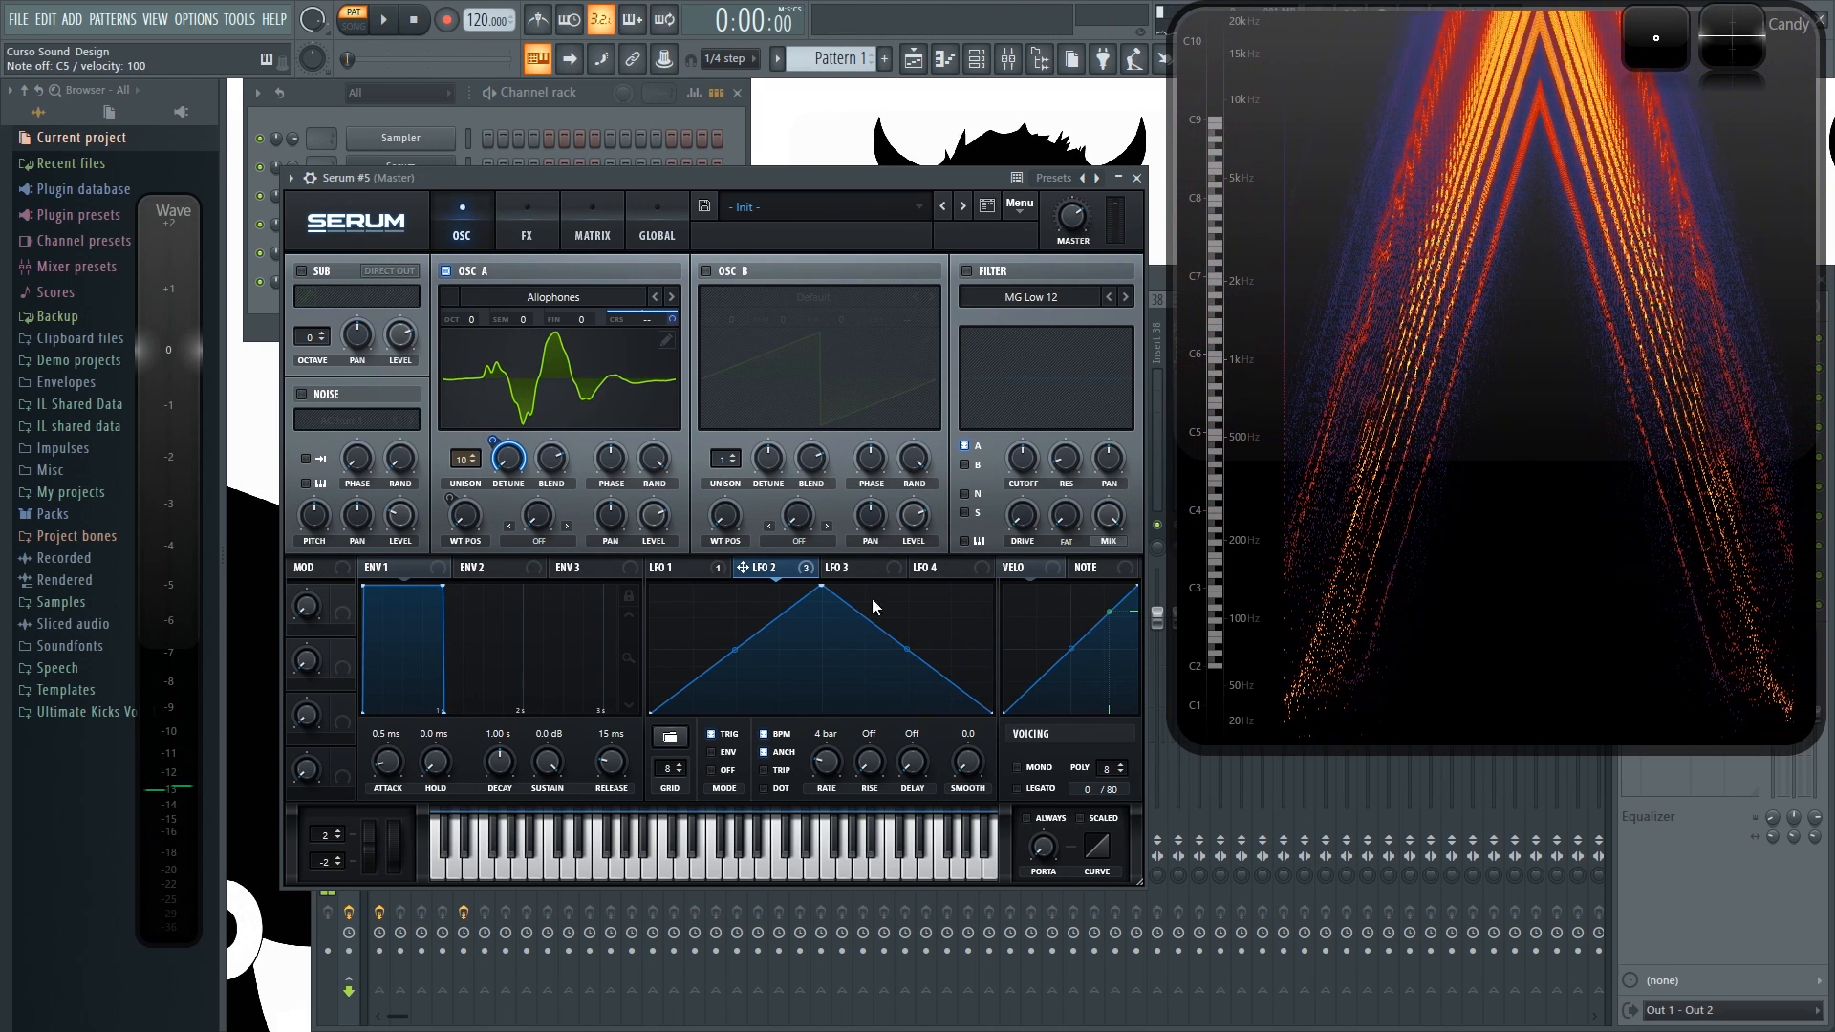
Step: Enable the Delay and Reverb effects on the Serum #5 sound and play several notes to hear the result
click(524, 220)
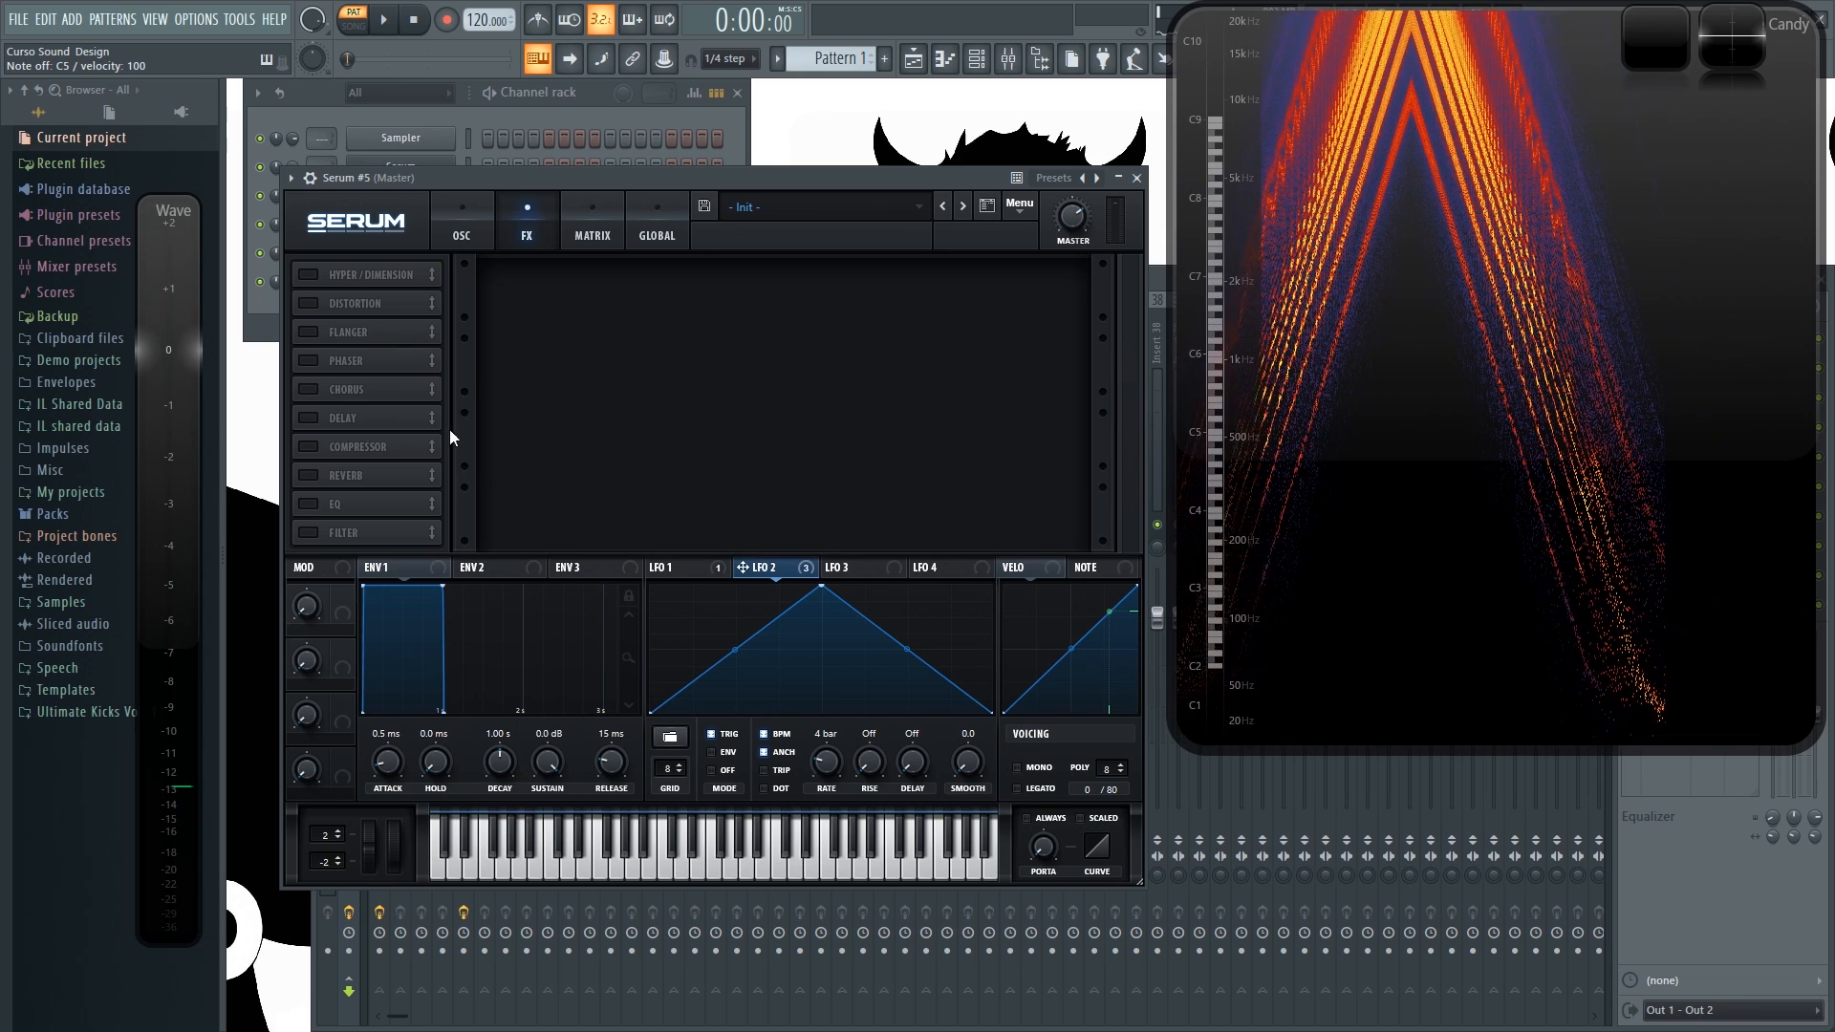
click(309, 417)
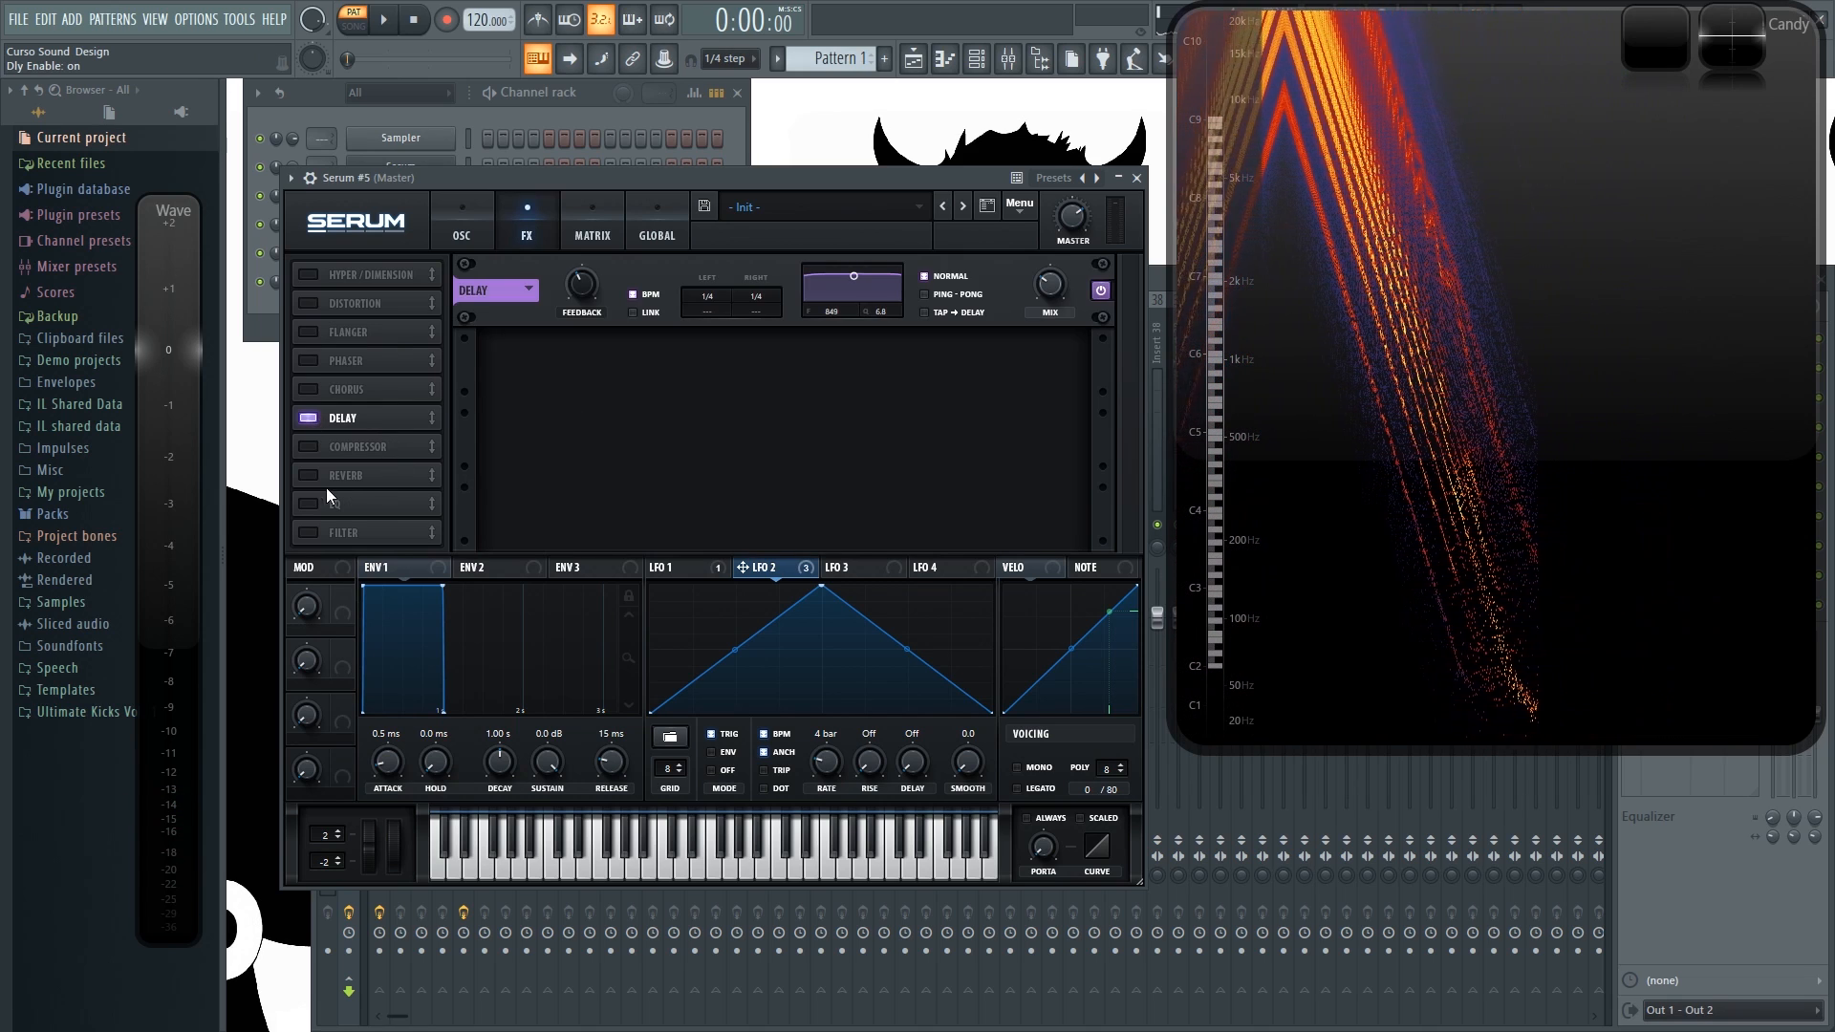
click(309, 475)
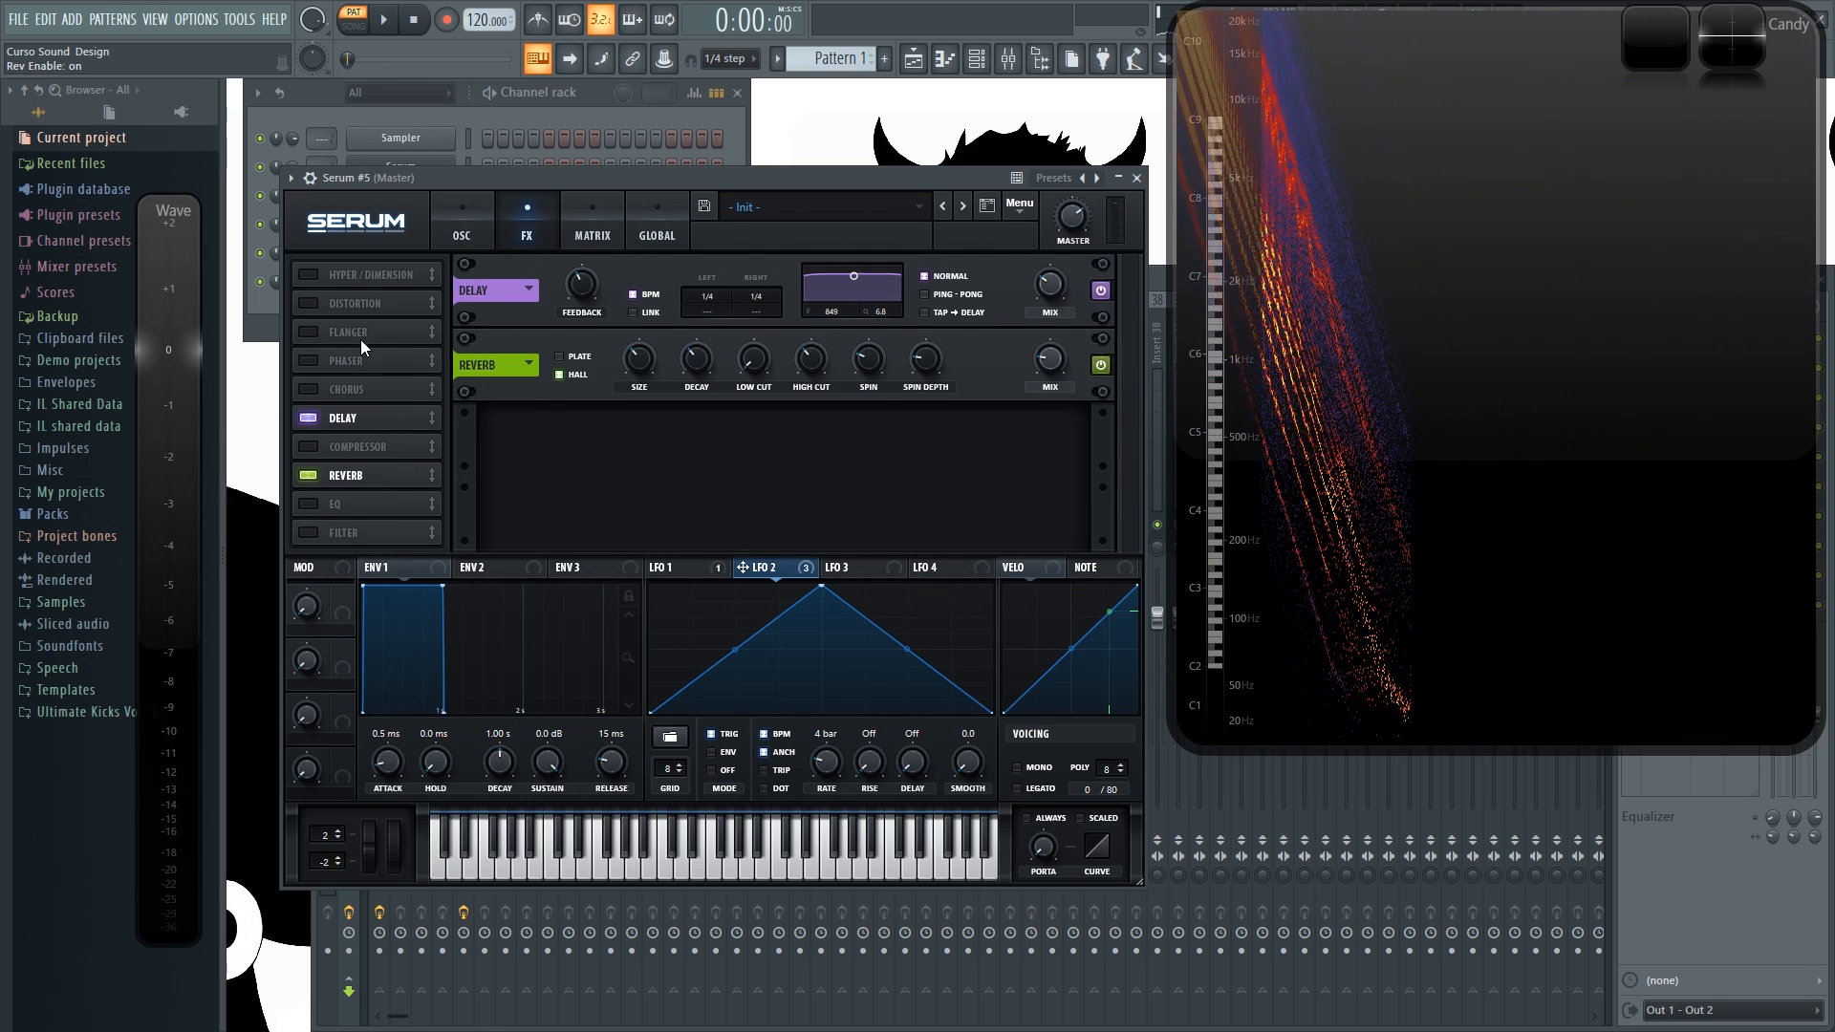
key(z)
click(462, 221)
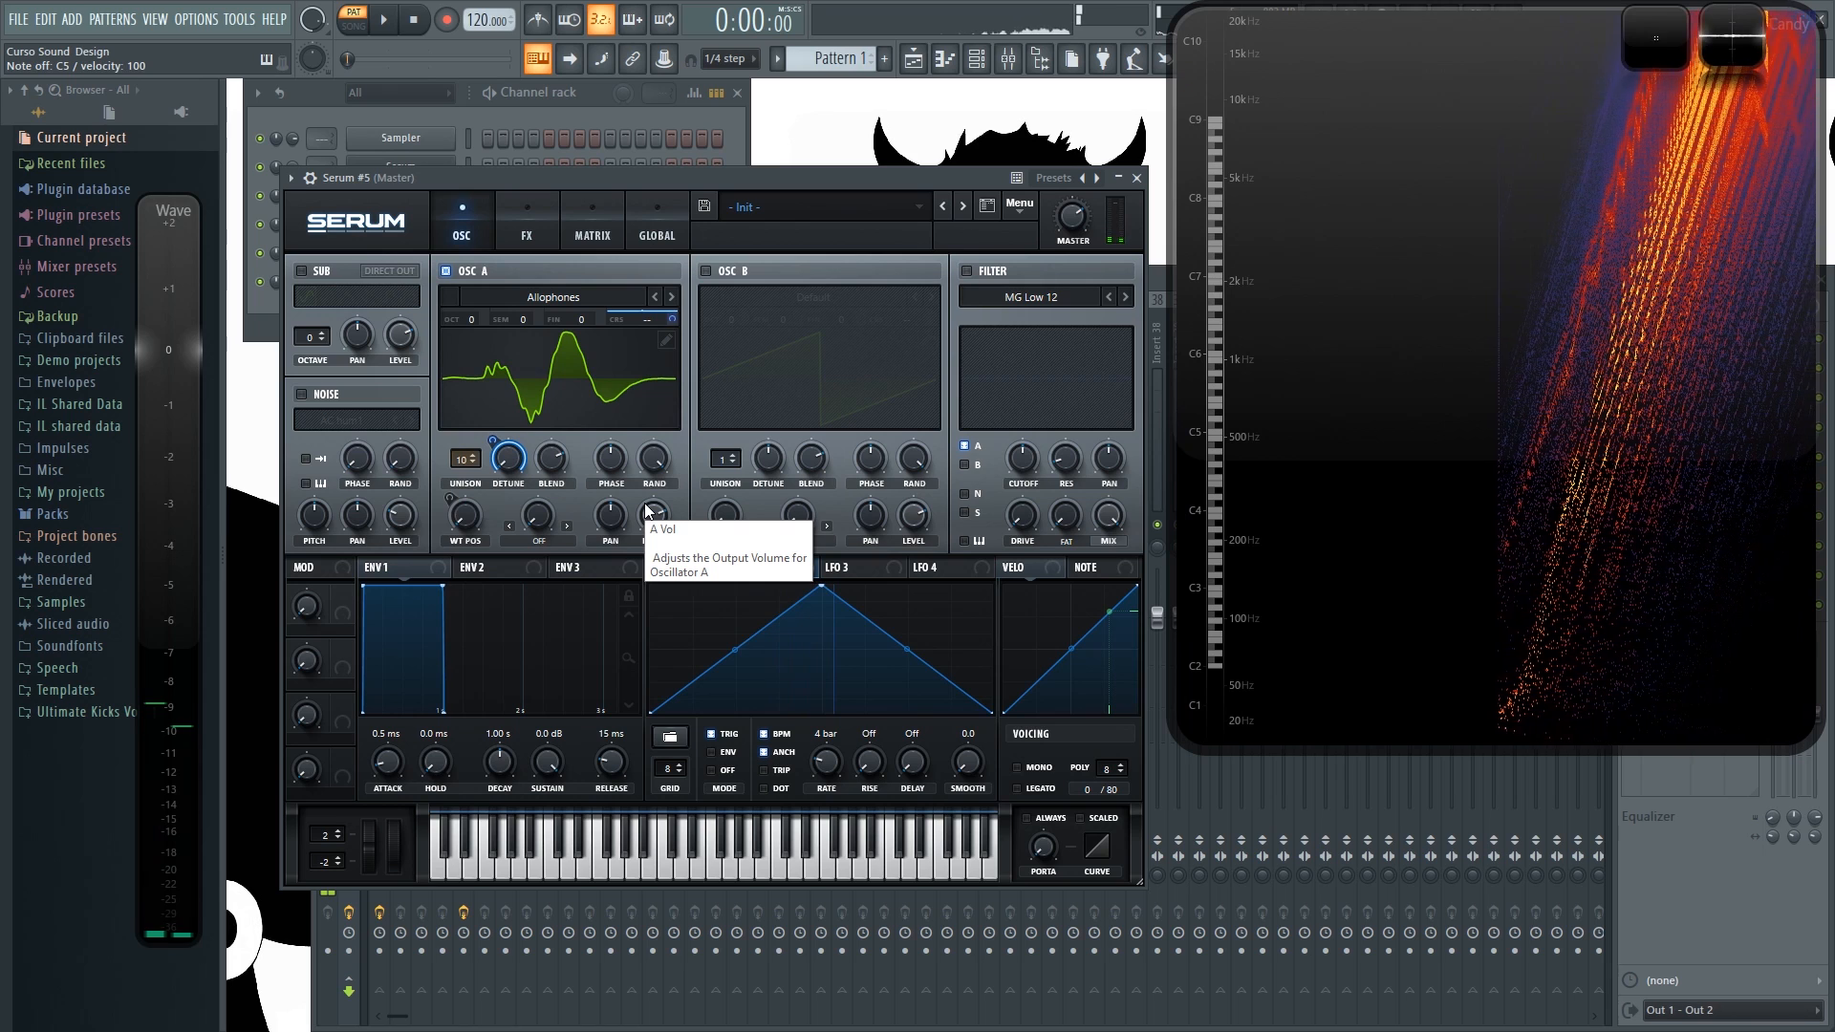
key(x)
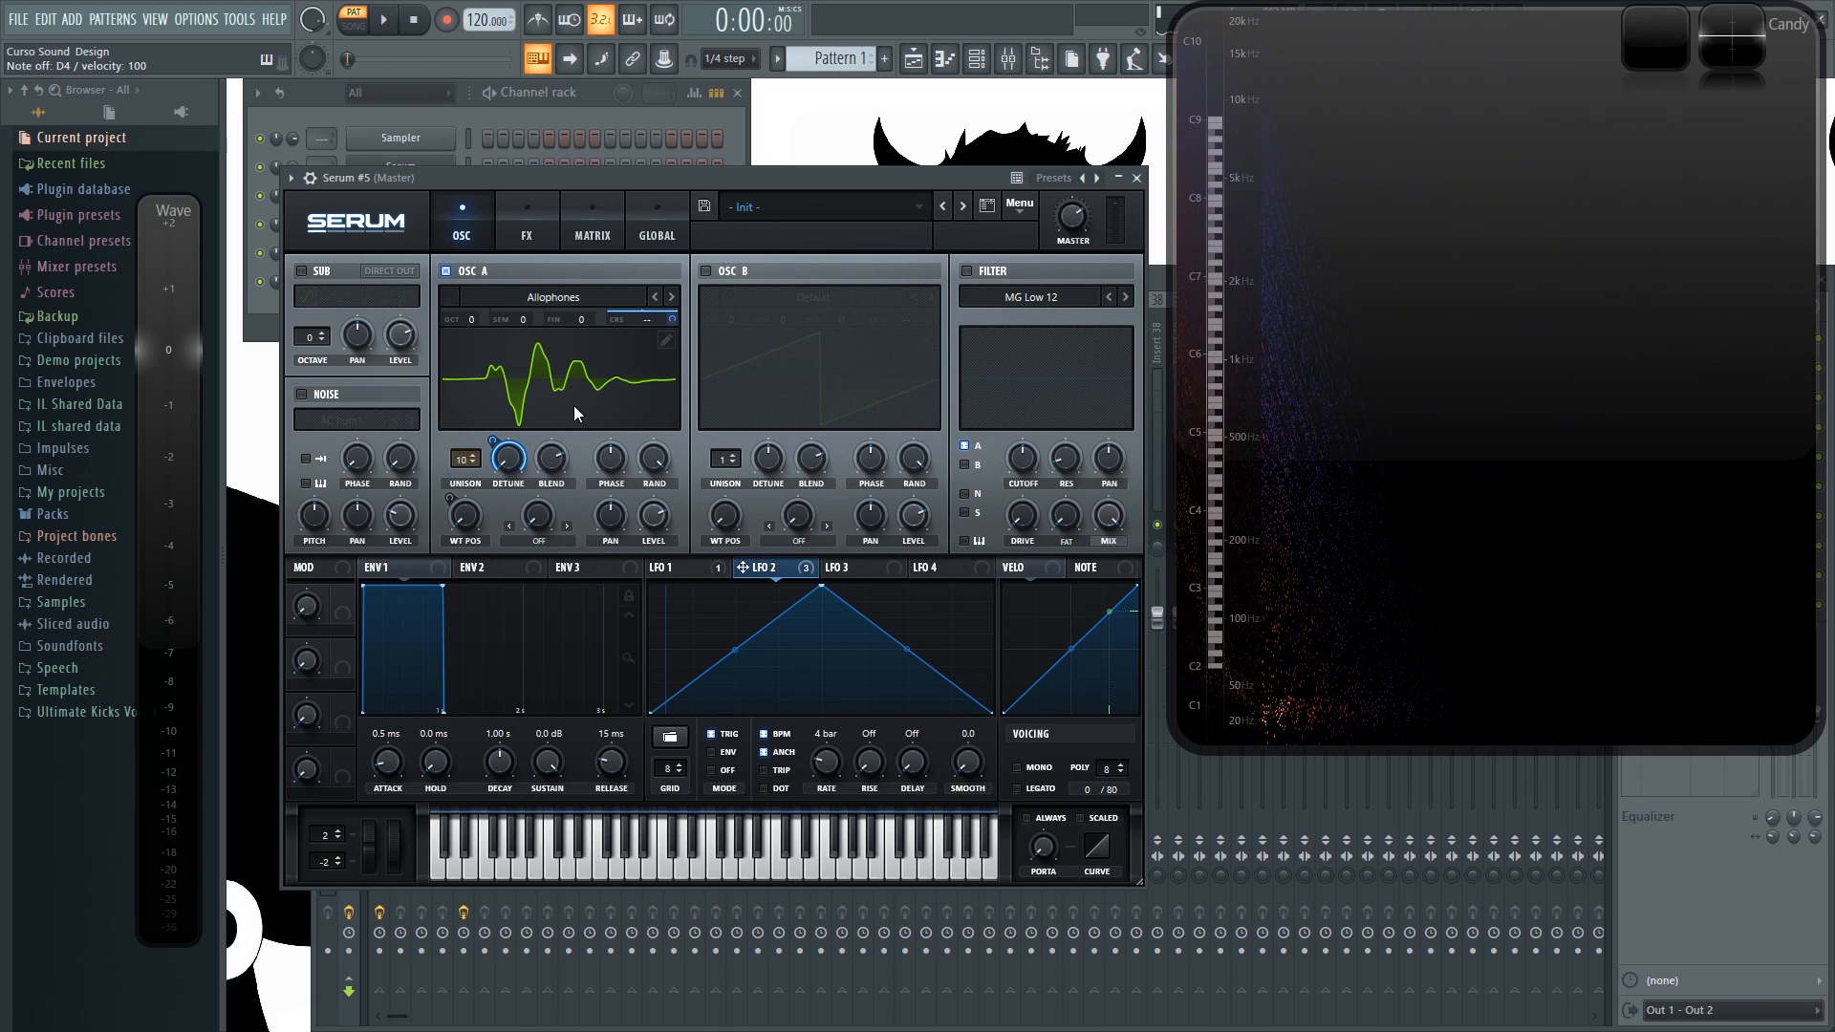
key(r)
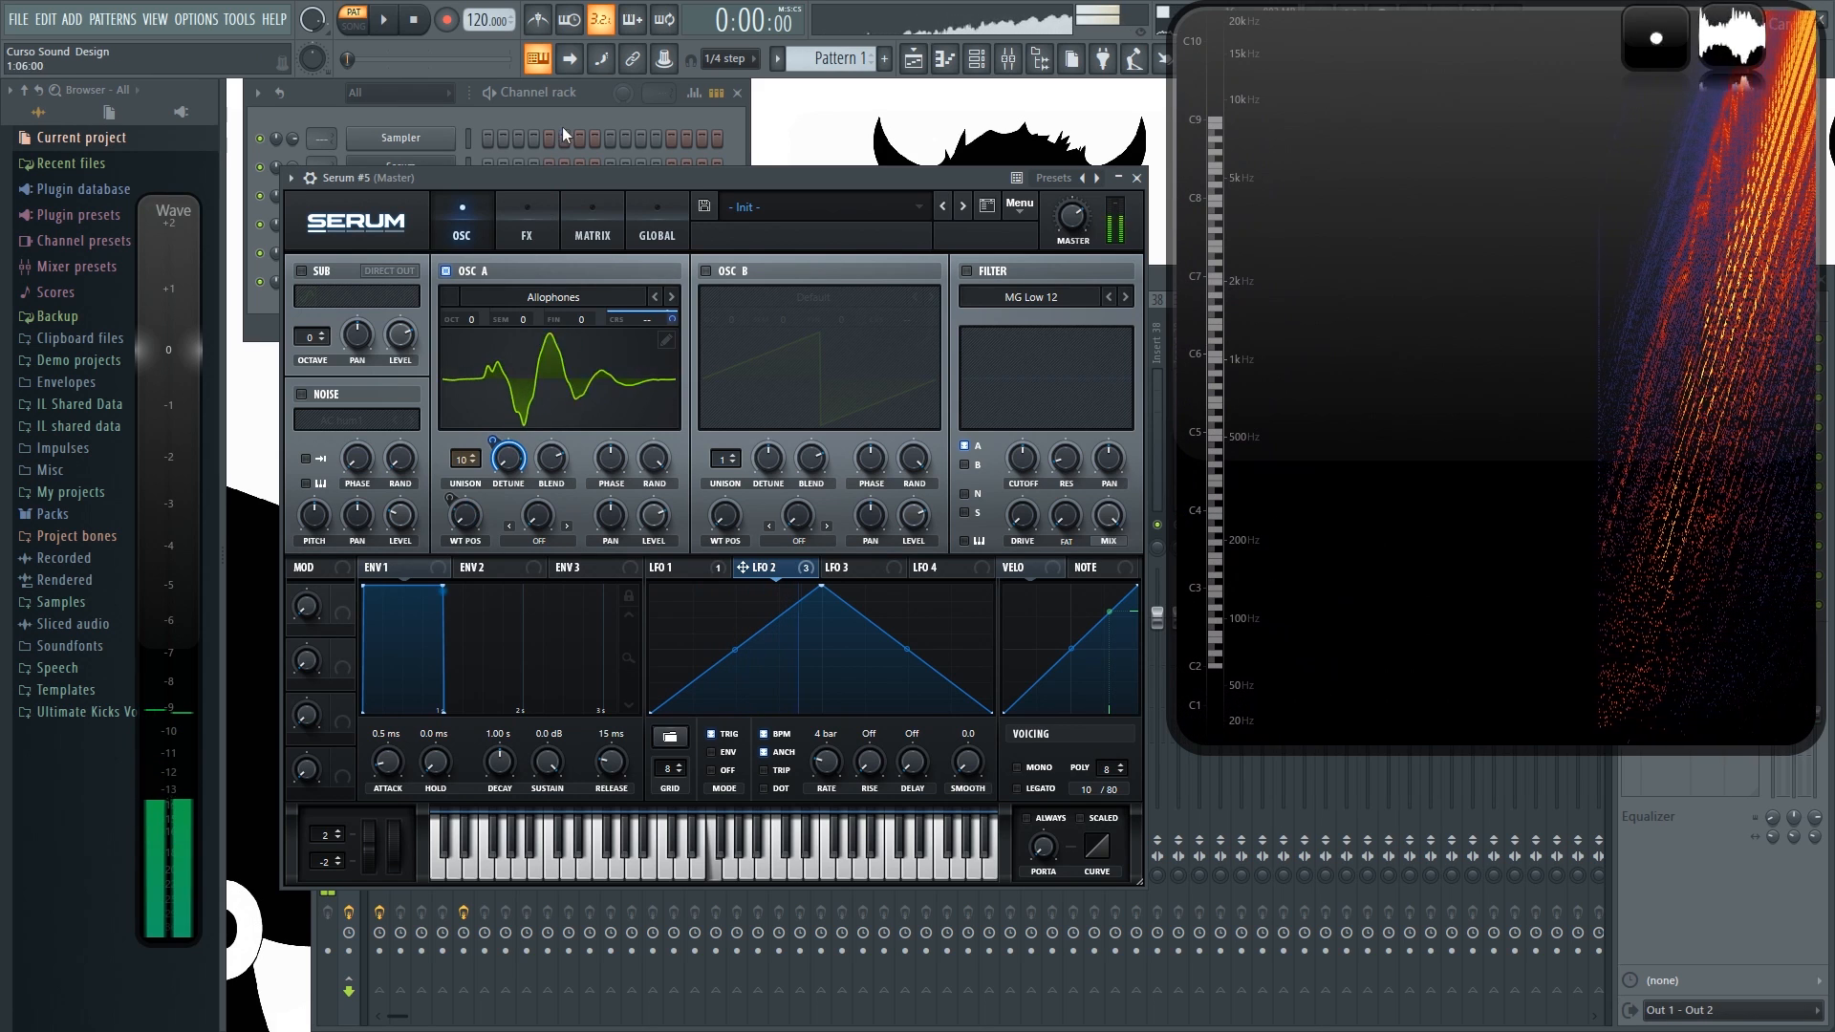
Step: Audition the finished sounds by selecting the Serum channels one after another, up to Serum #5, and playing notes
click(594, 95)
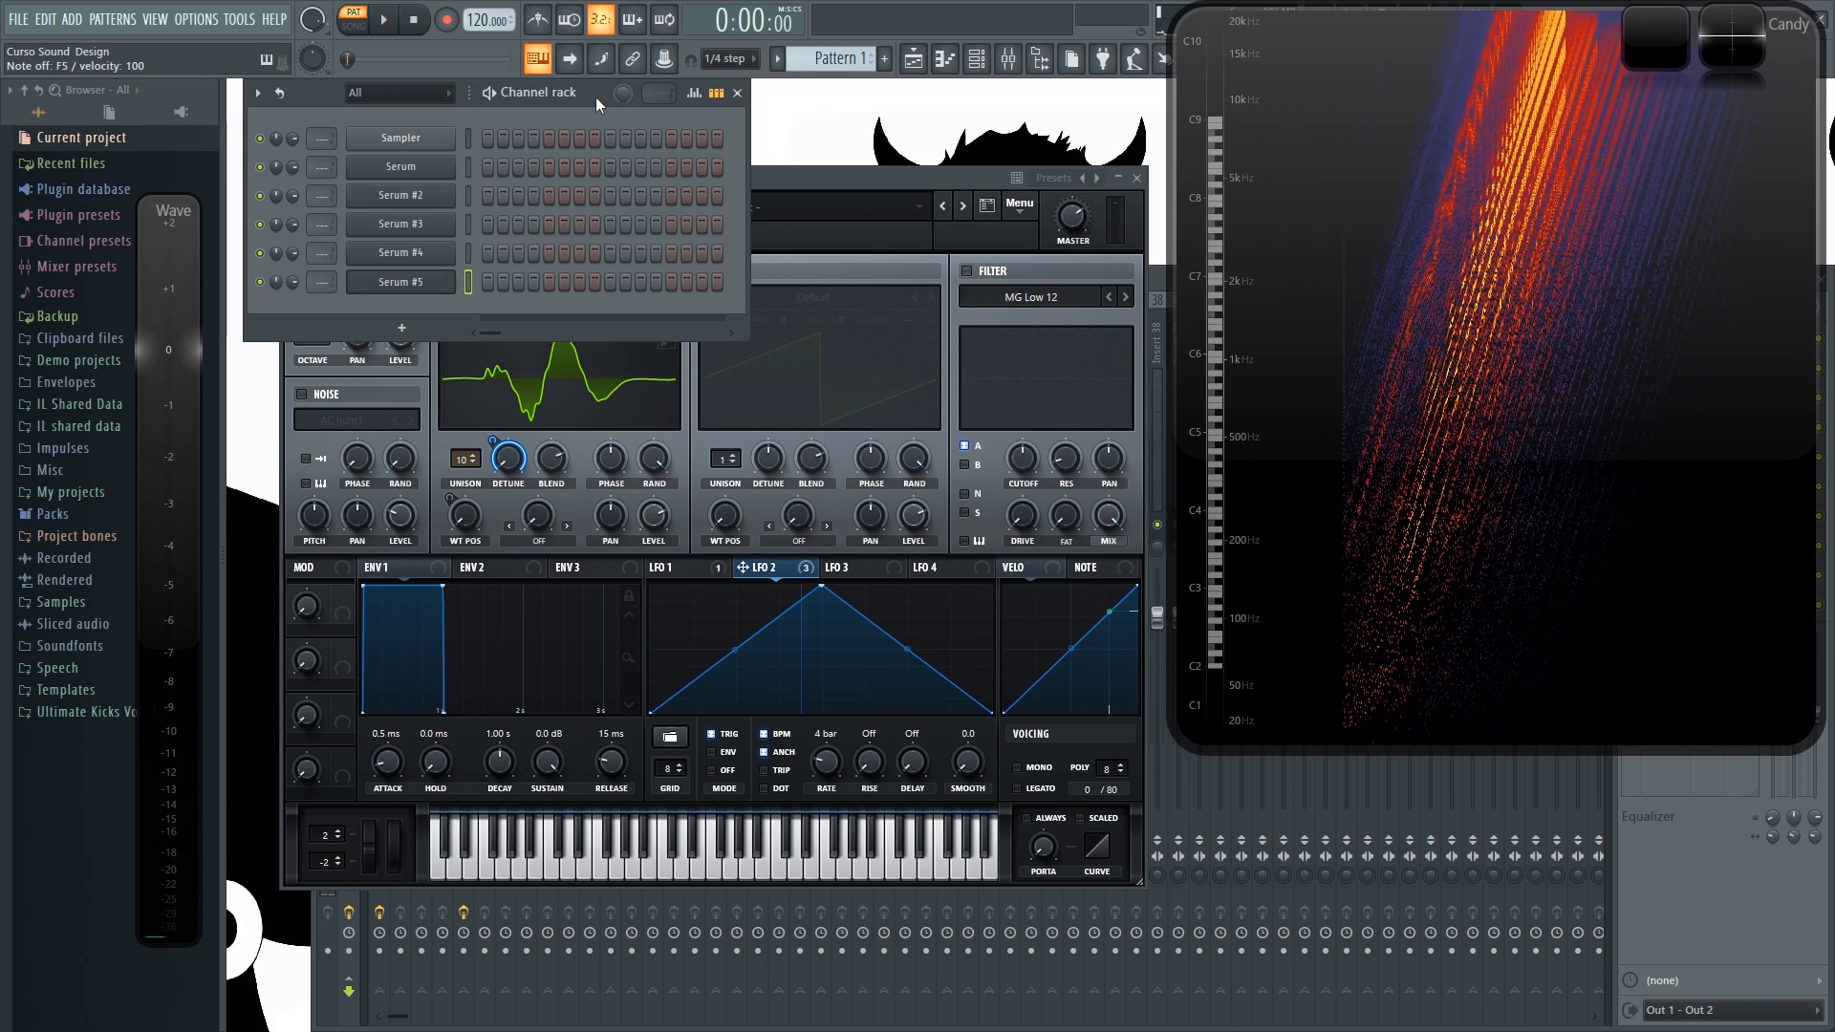
click(464, 165)
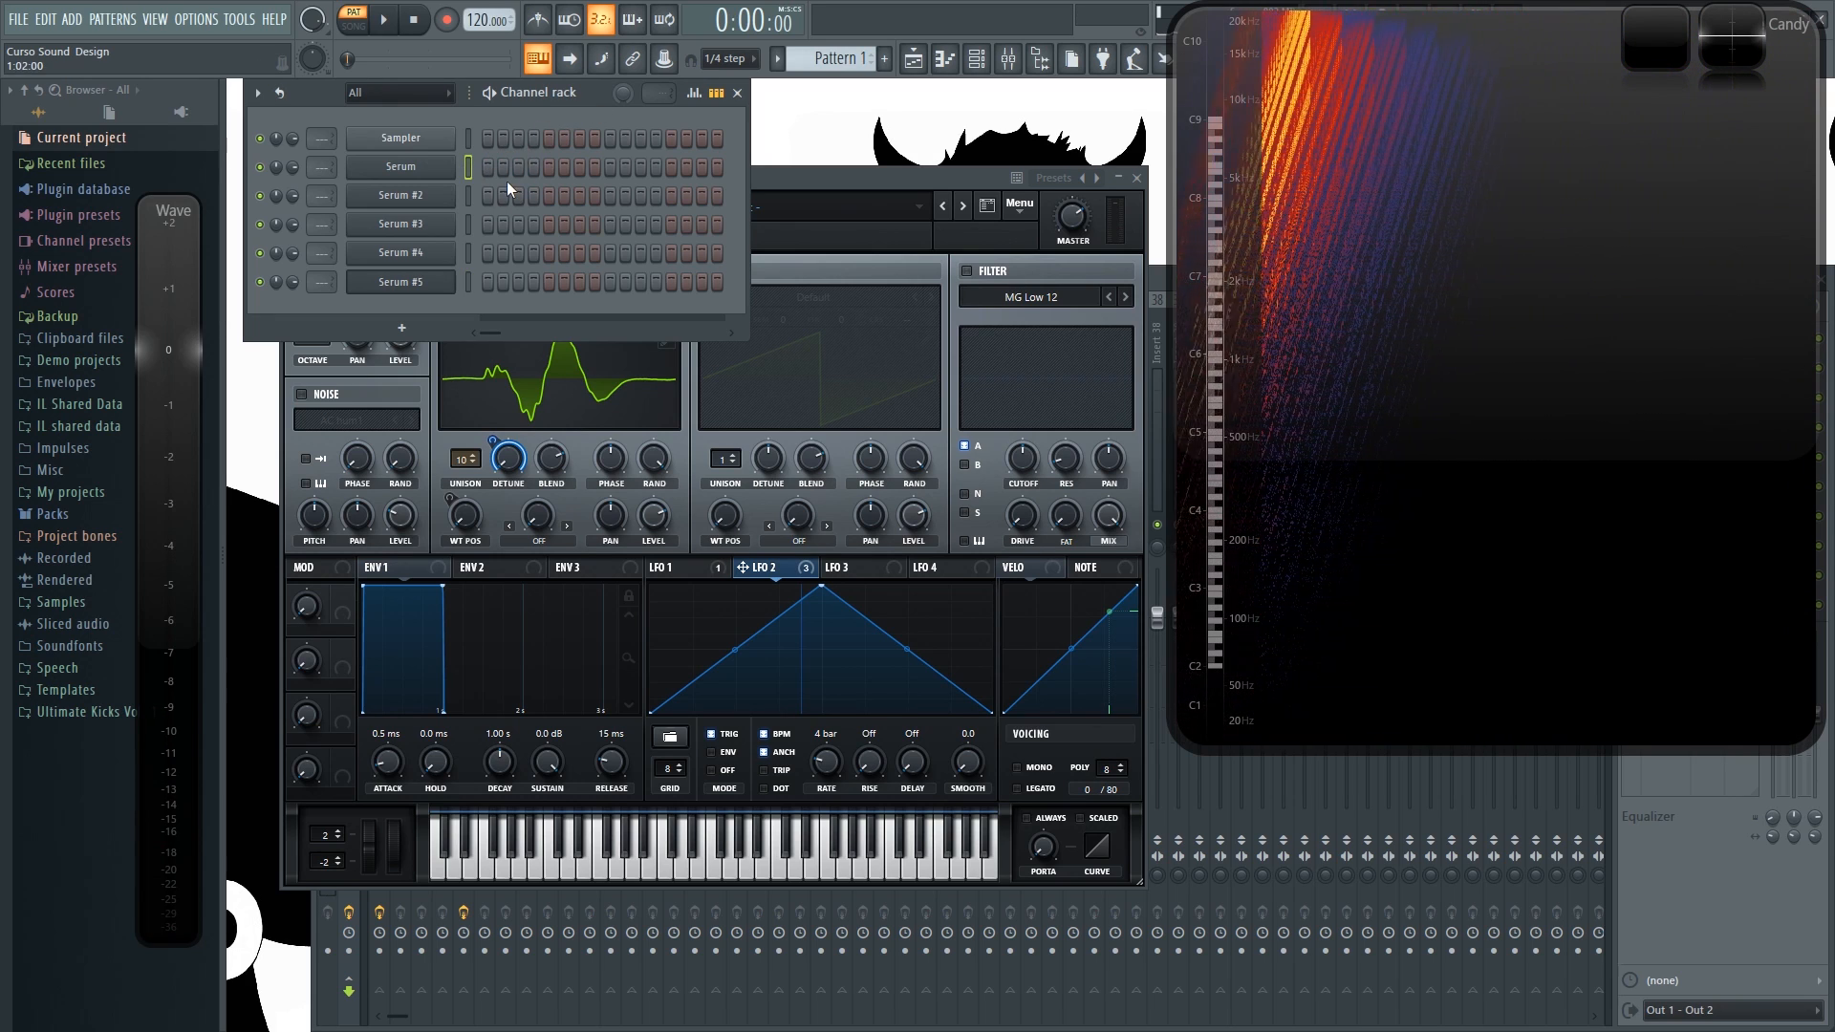
key(v)
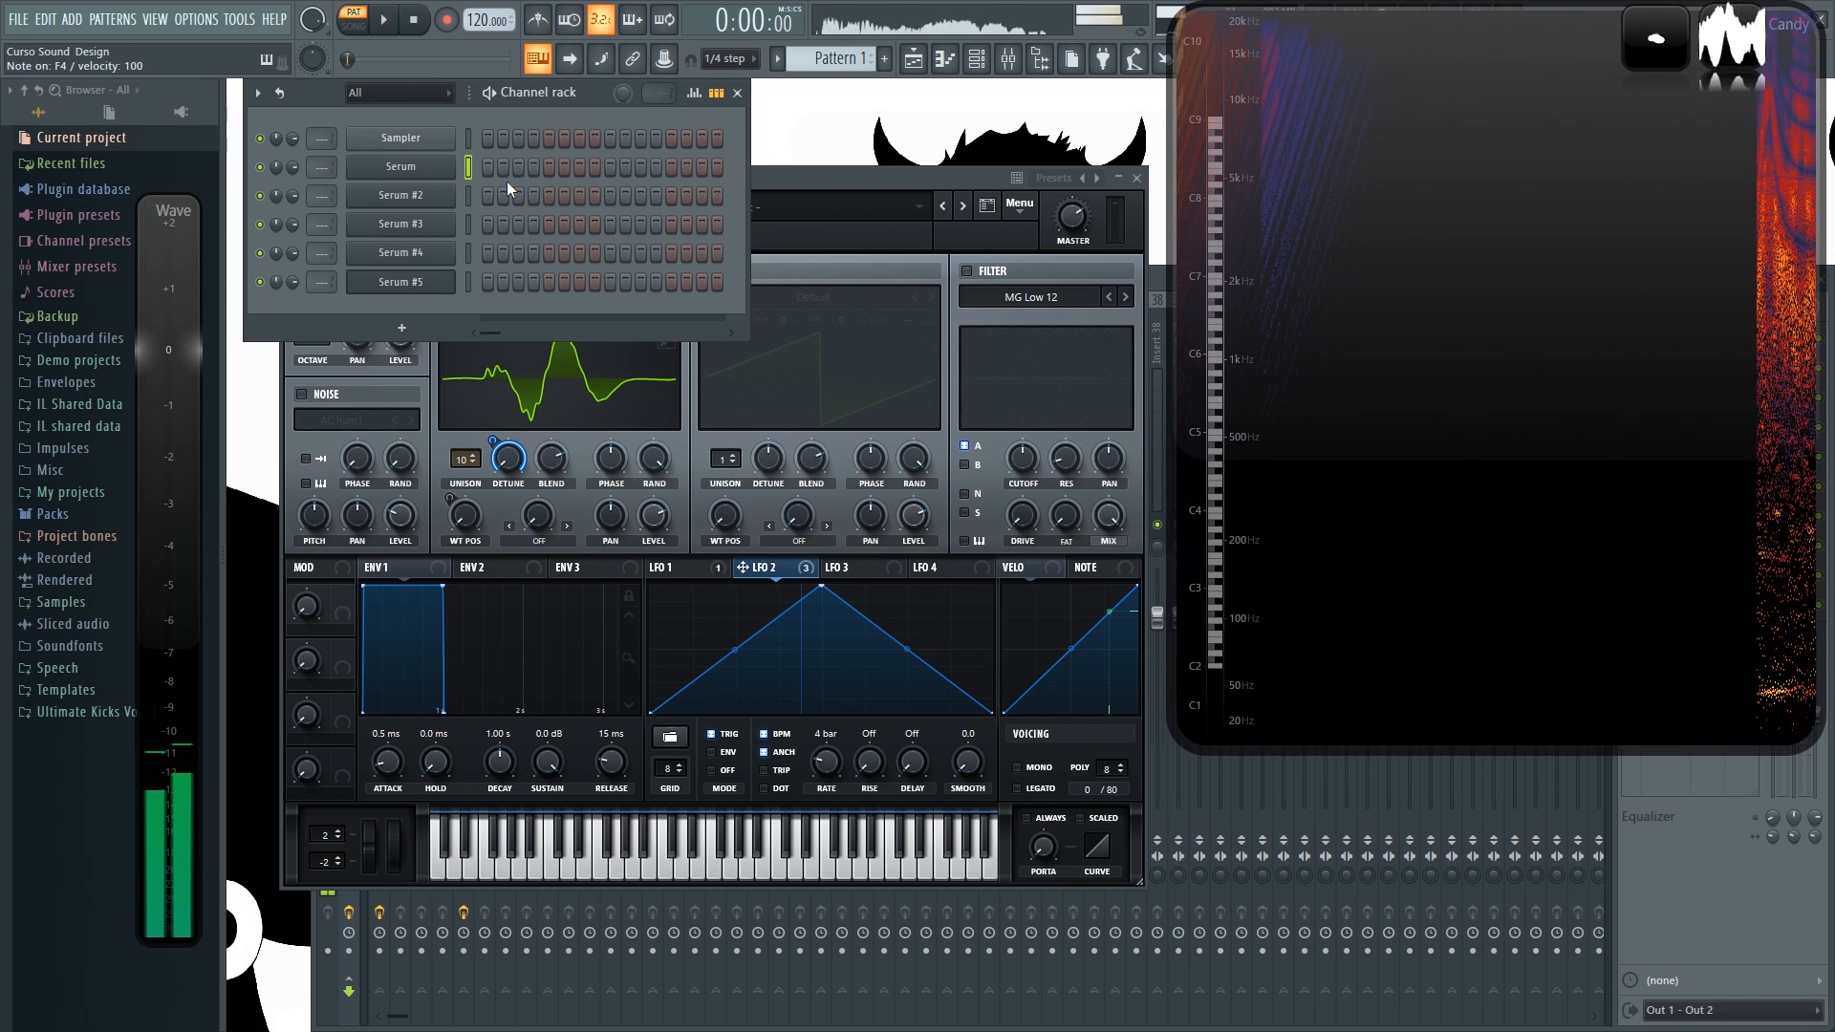
click(469, 197)
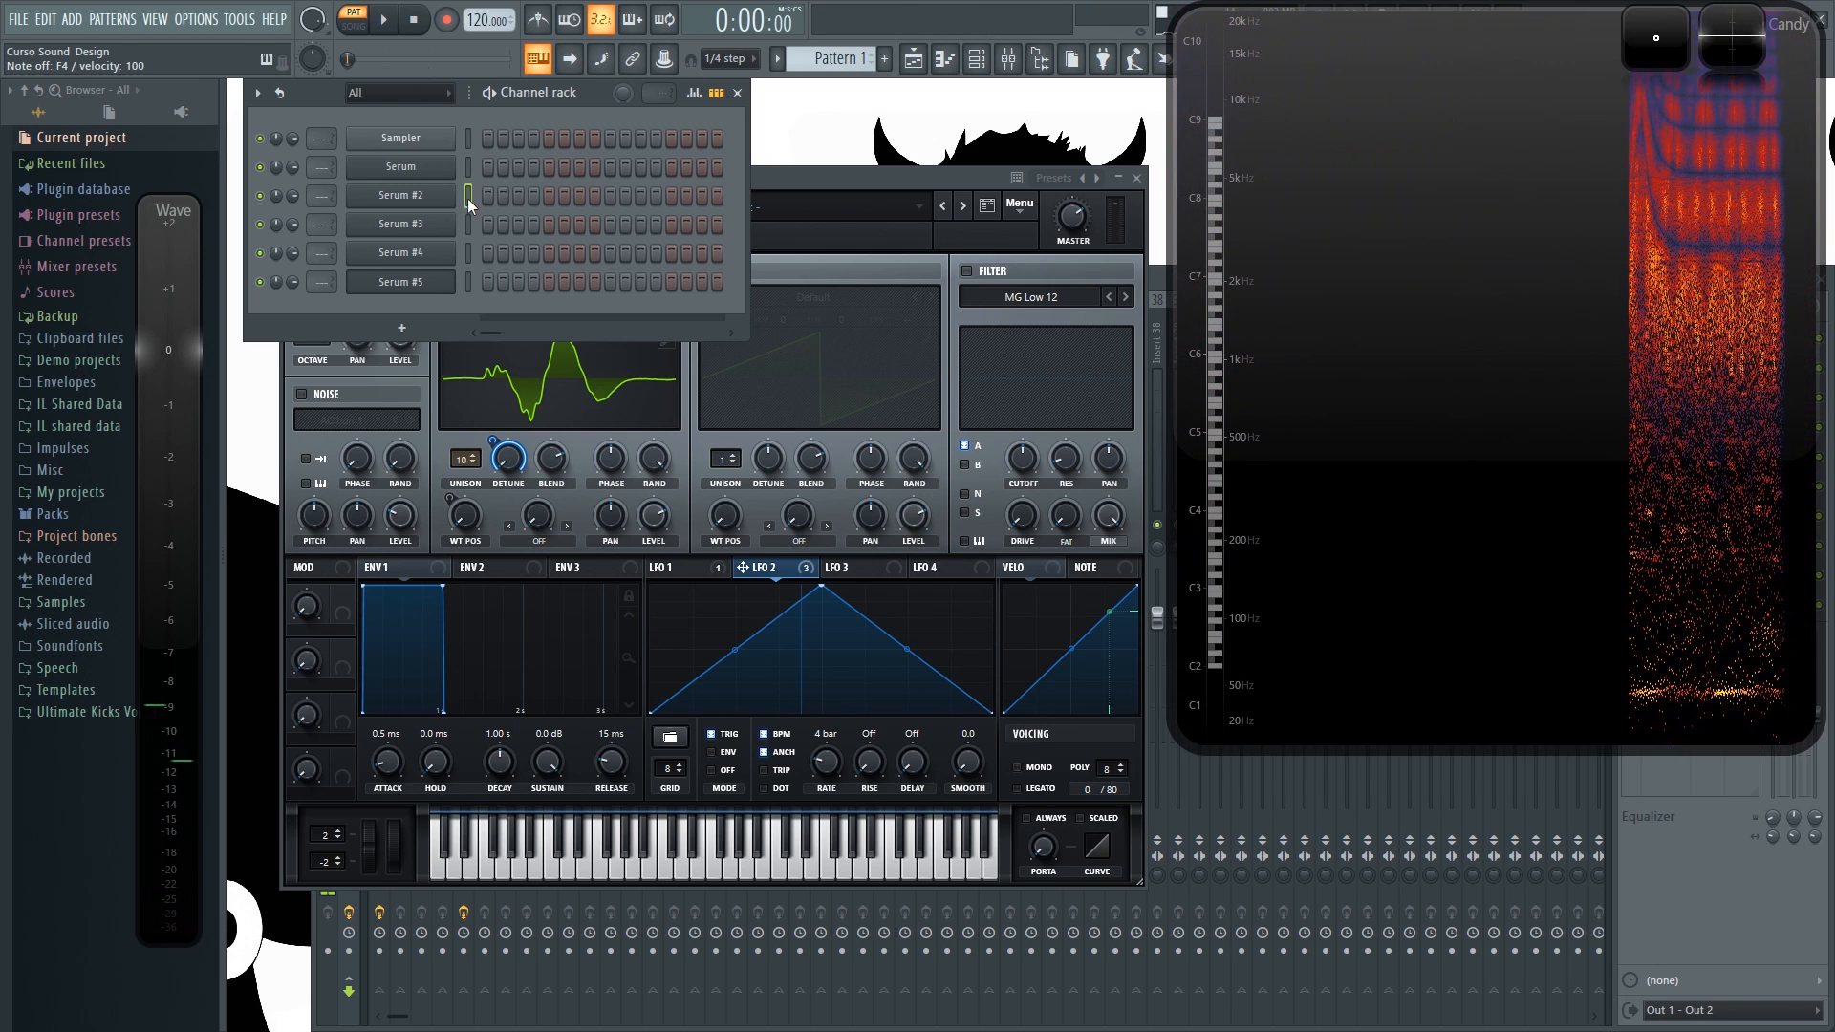
key(y)
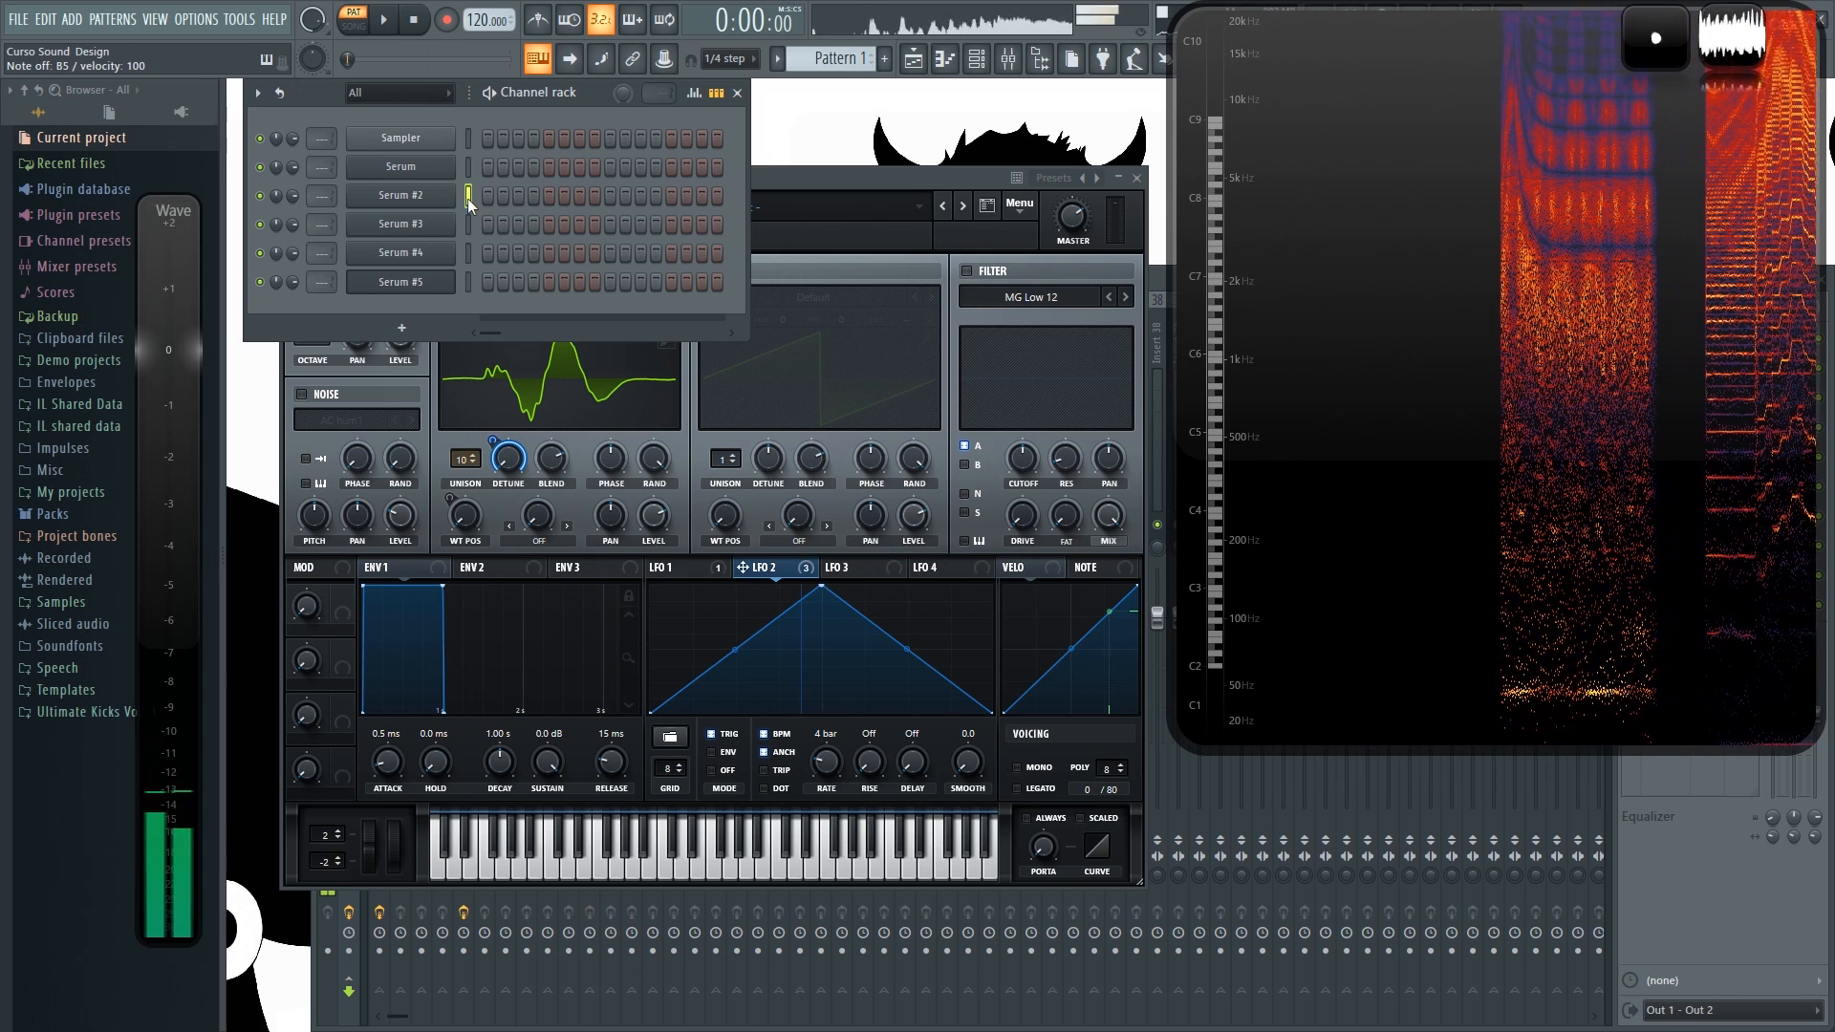
click(466, 221)
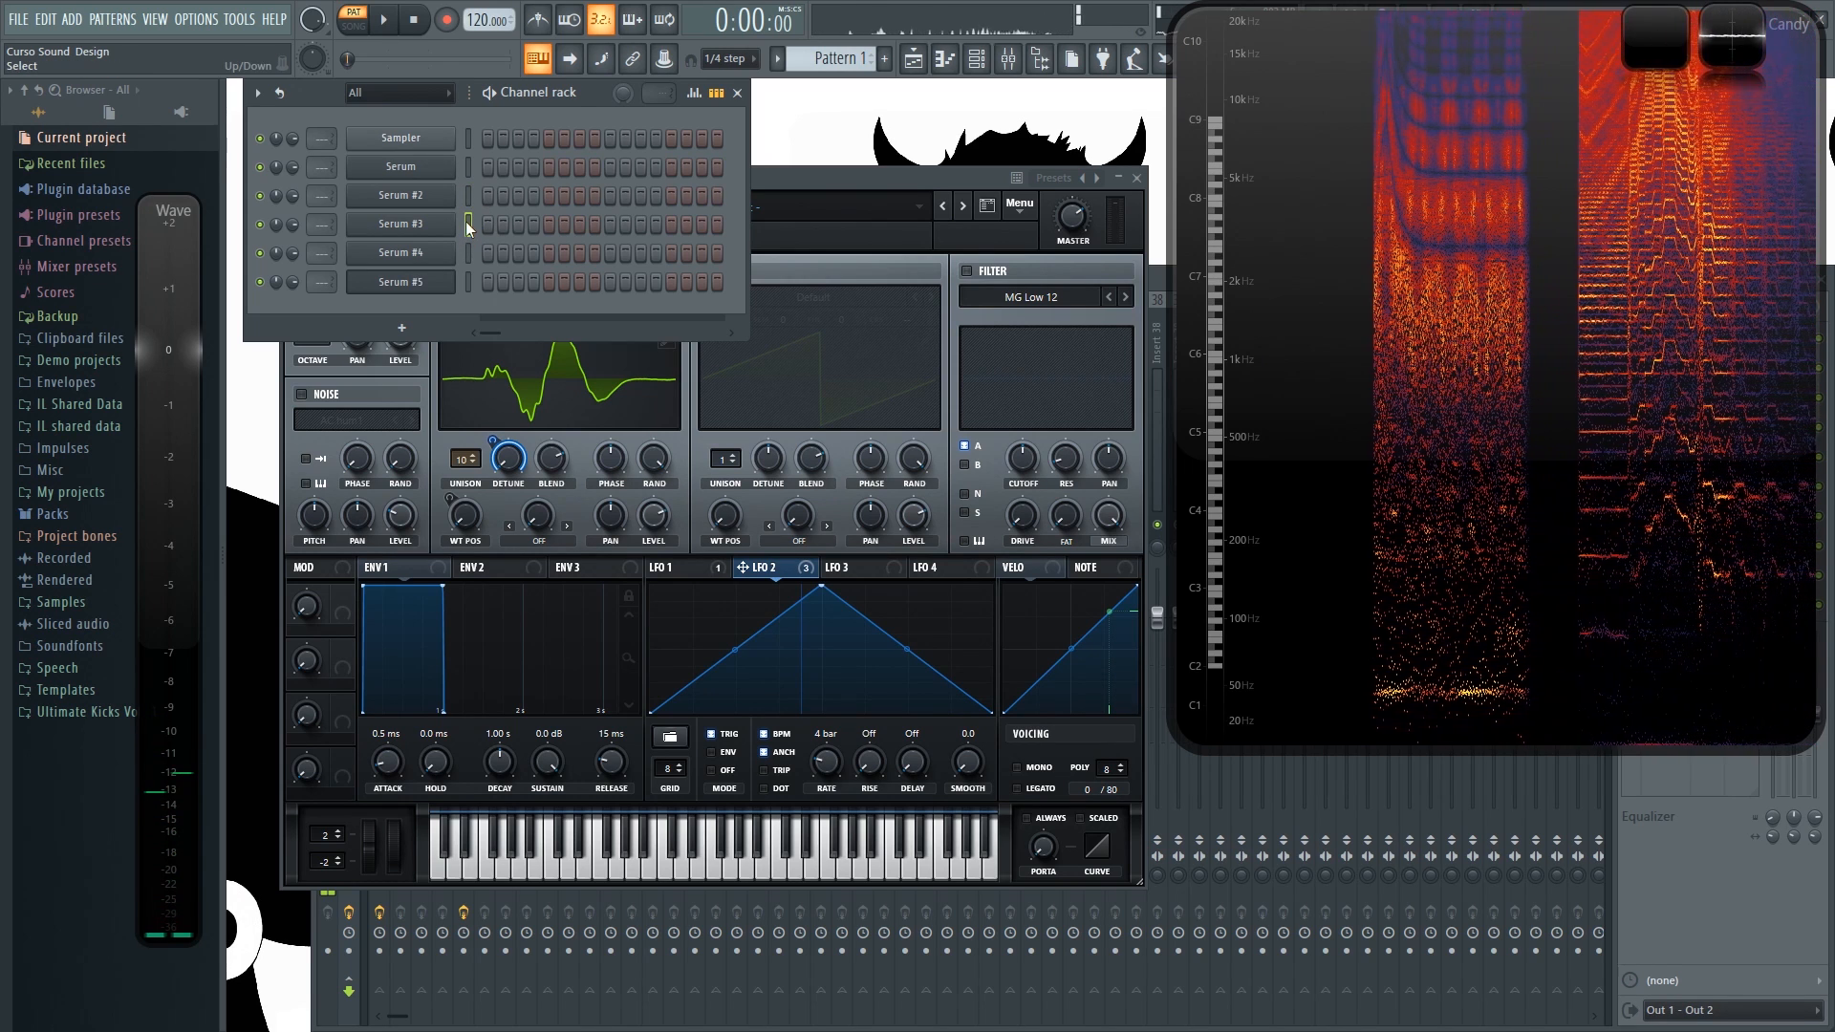
key(r)
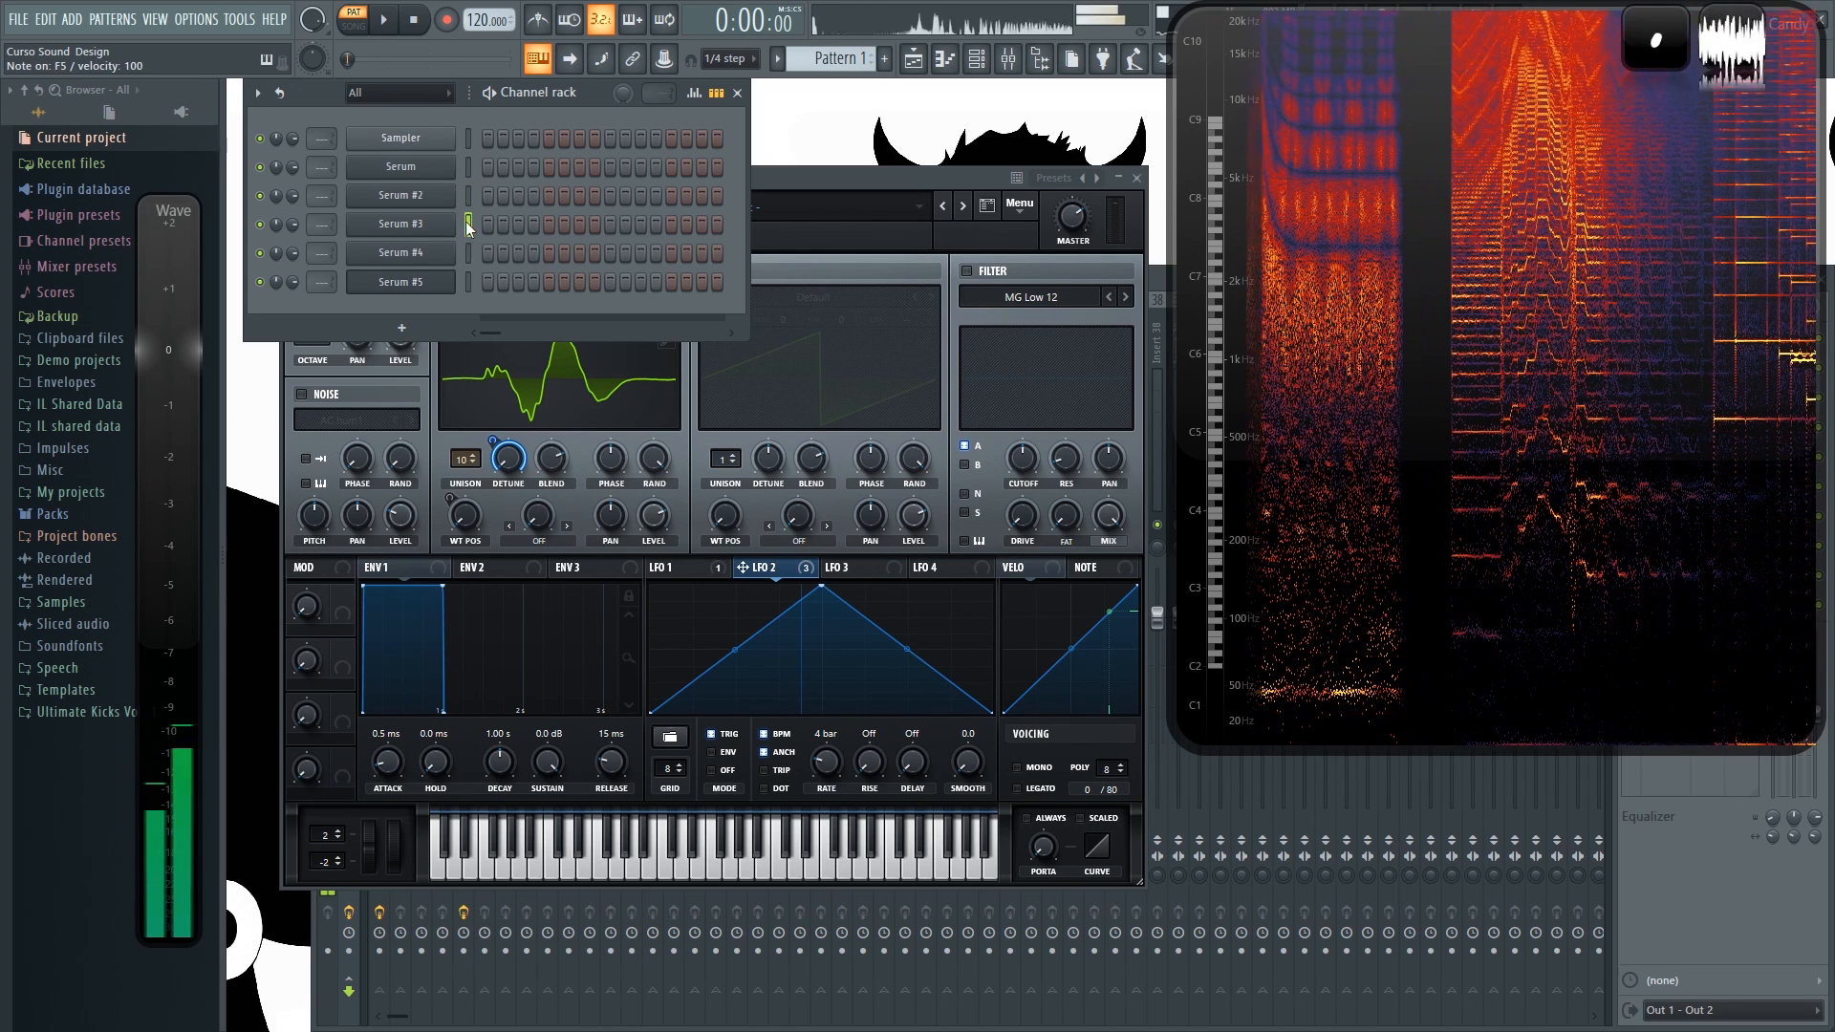
key(n)
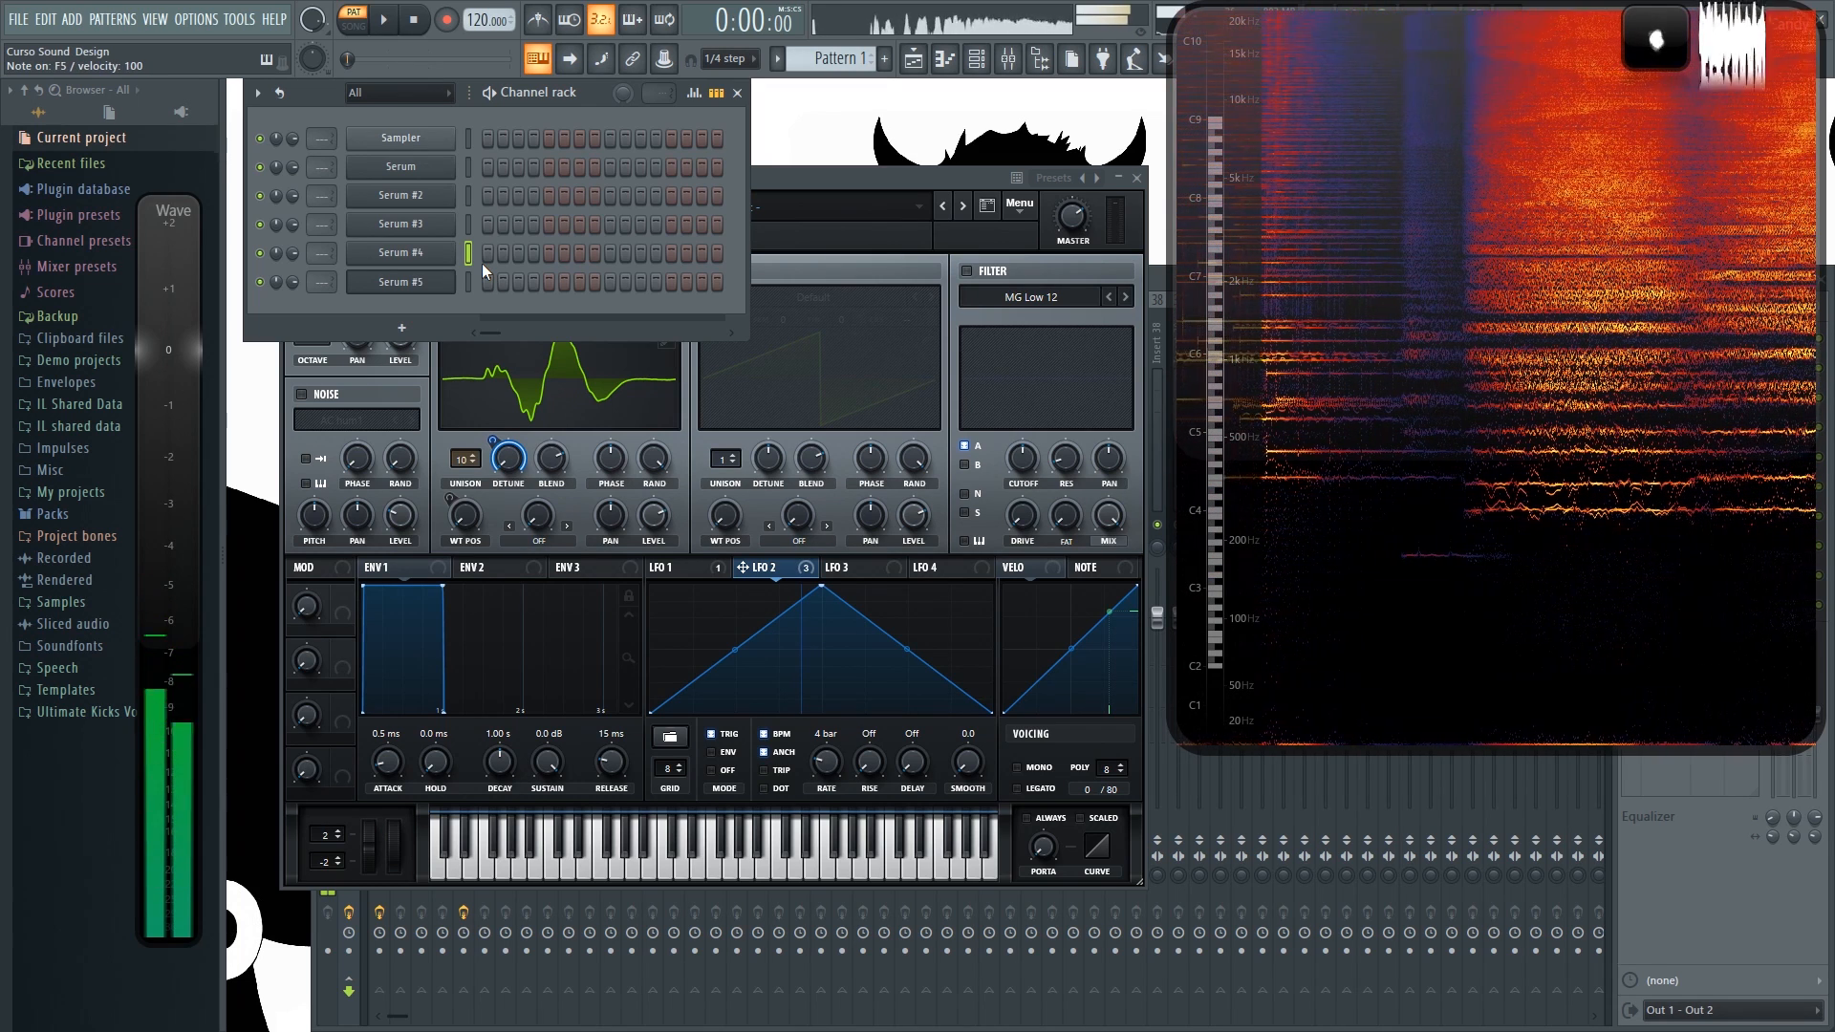
click(465, 282)
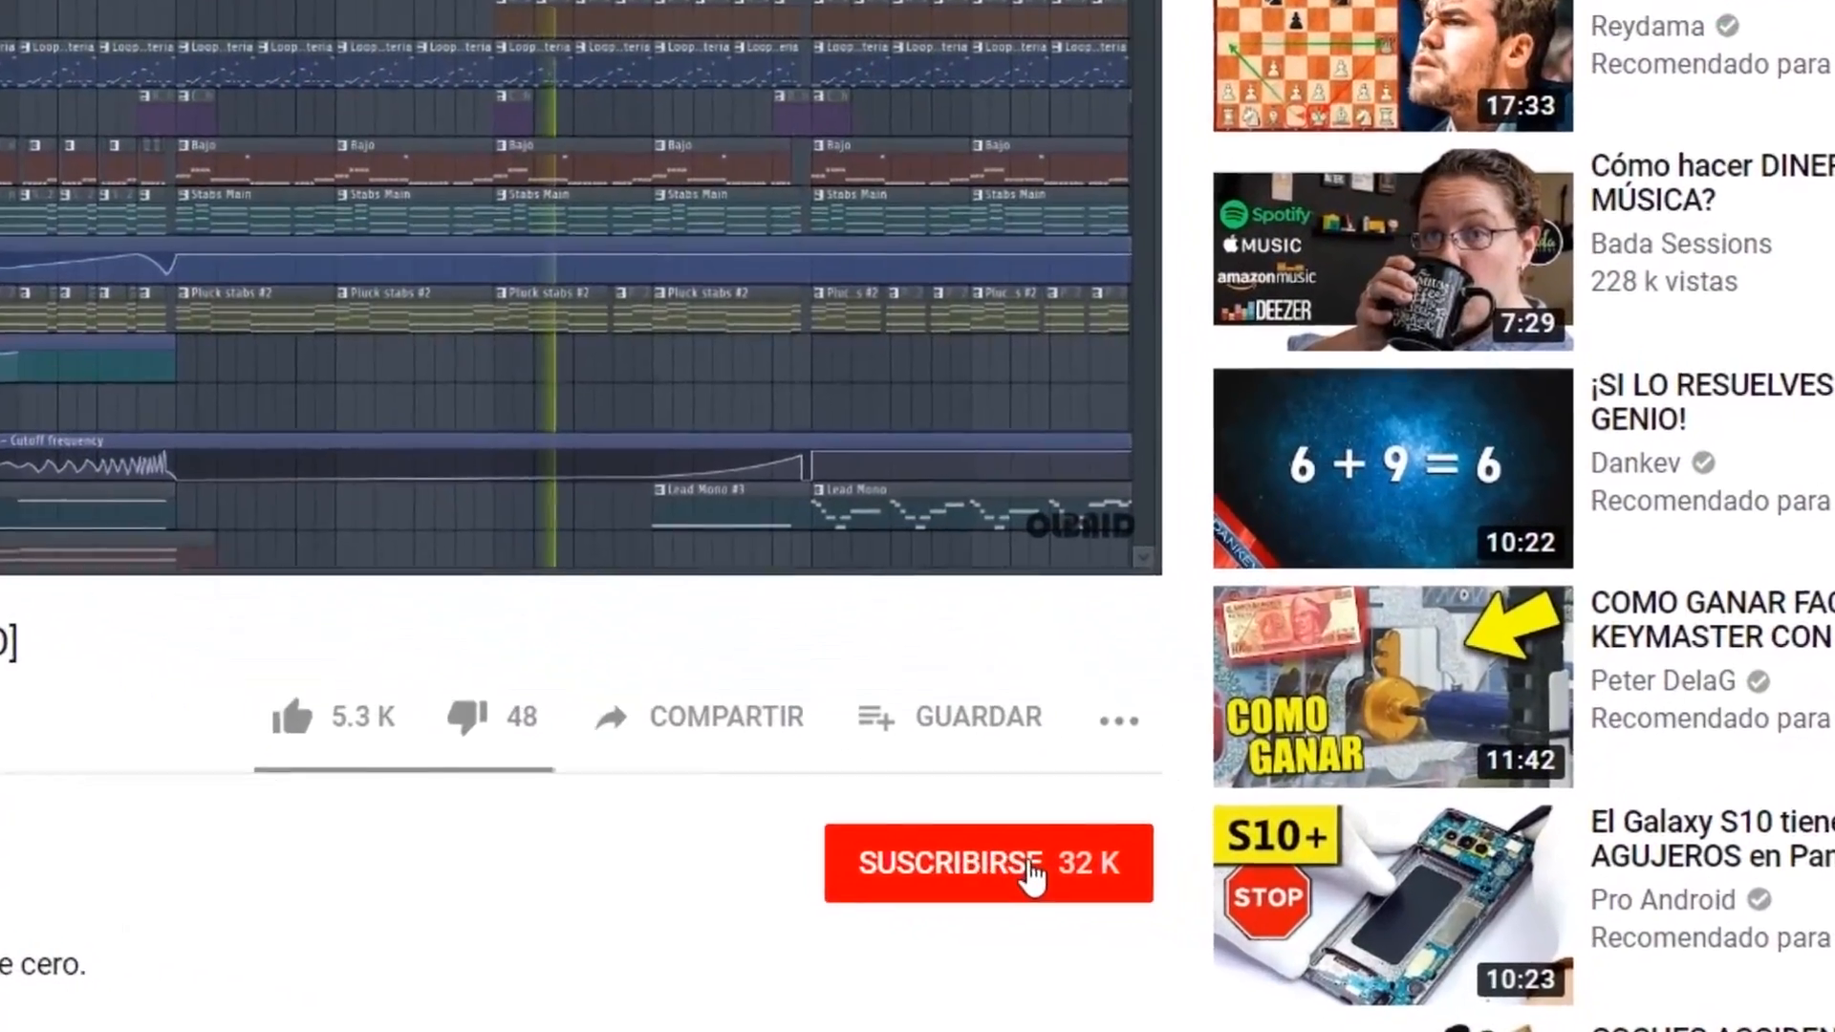
Step: On the YouTube video page, subscribe to the channel and turn on its notifications
click(1180, 936)
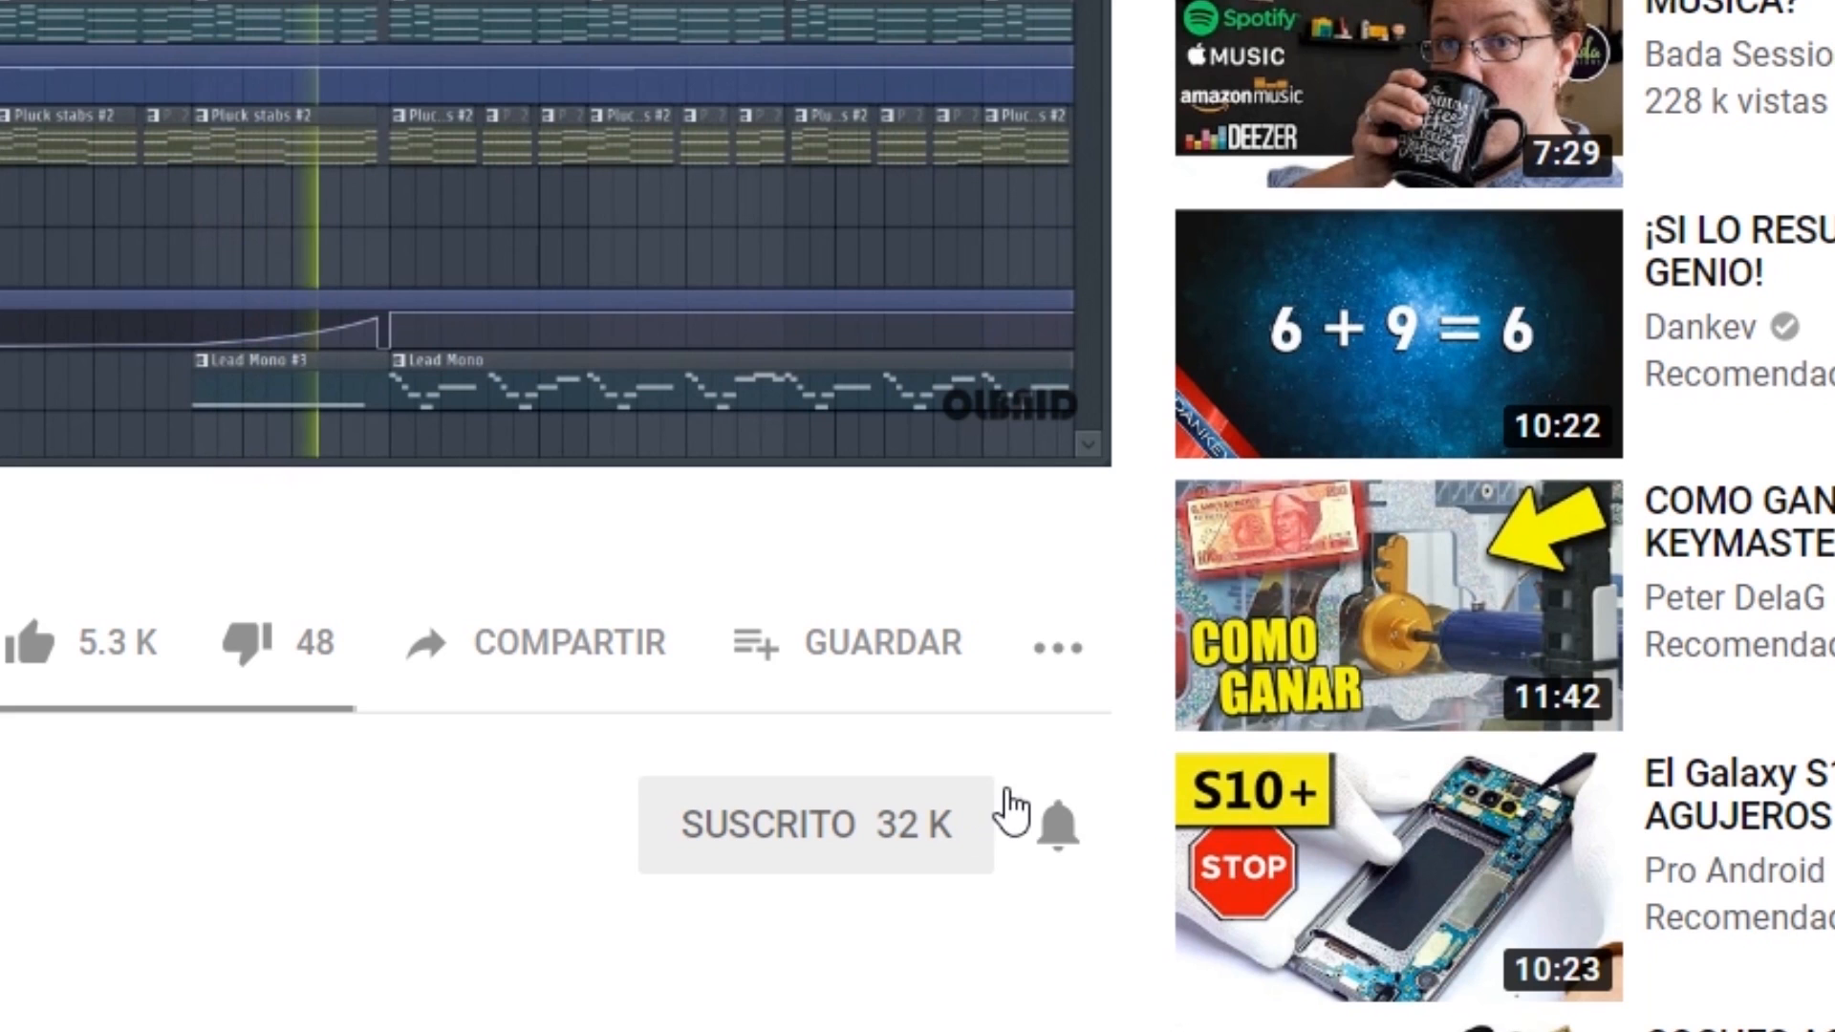
click(1061, 843)
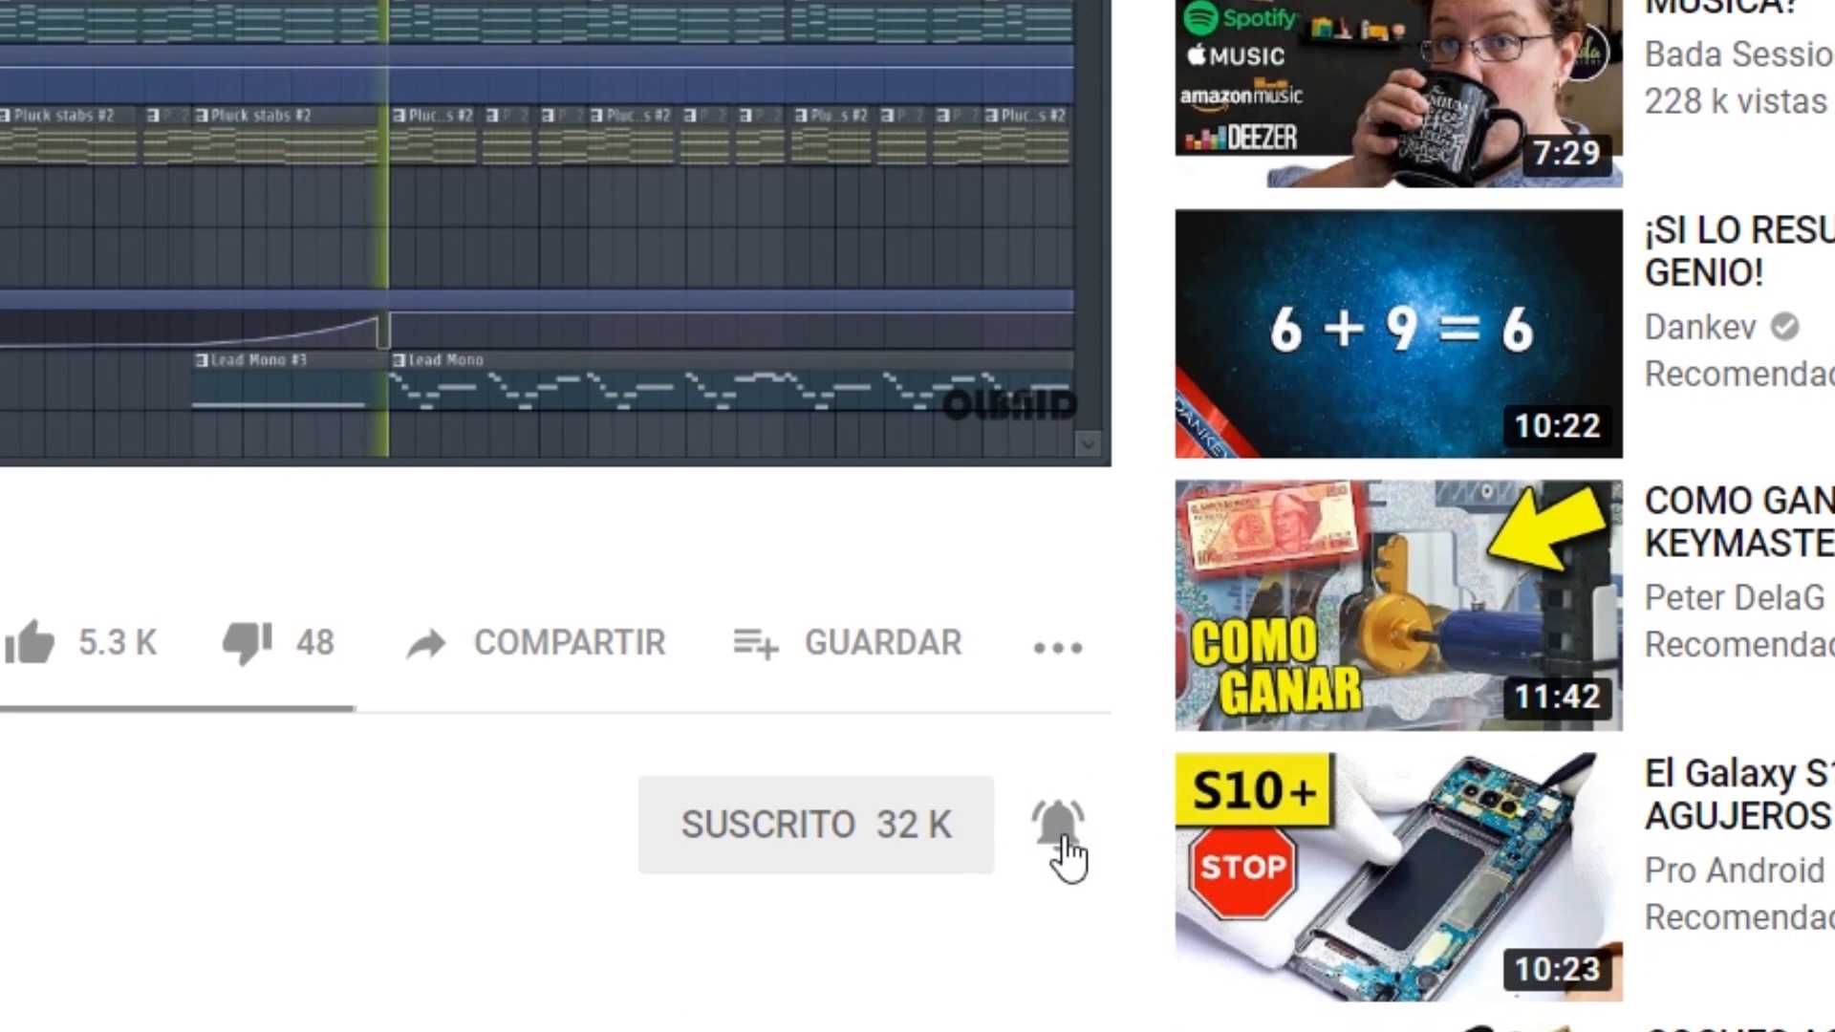